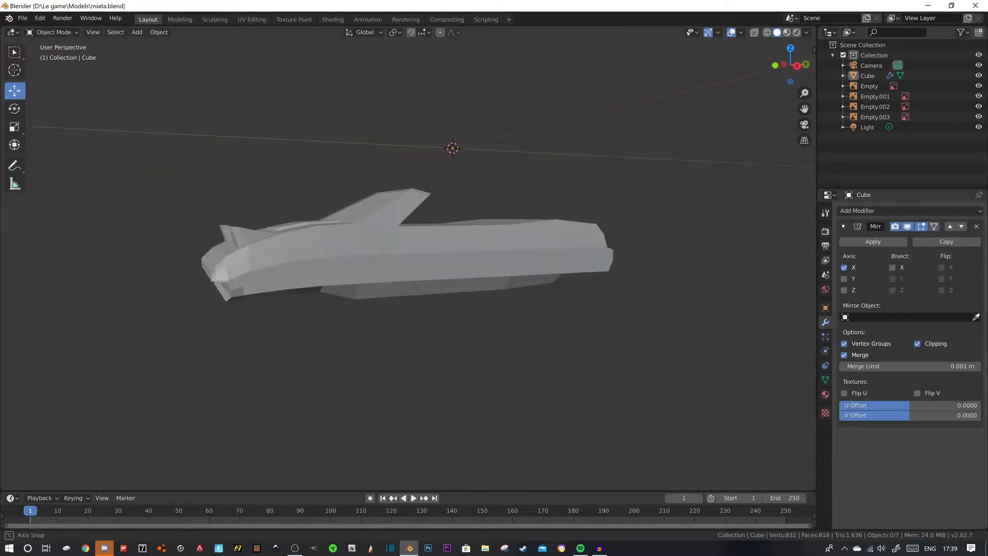
# - Show the car body from the back in wireframe, framed closely against the rear-view blueprint
pyautogui.moveTo(494, 273); pyautogui.dragTo(596, 281, button='middle')
pyautogui.scroll(1, 463, 275)
pyautogui.moveTo(463, 275); pyautogui.dragTo(666, 319, button='middle')
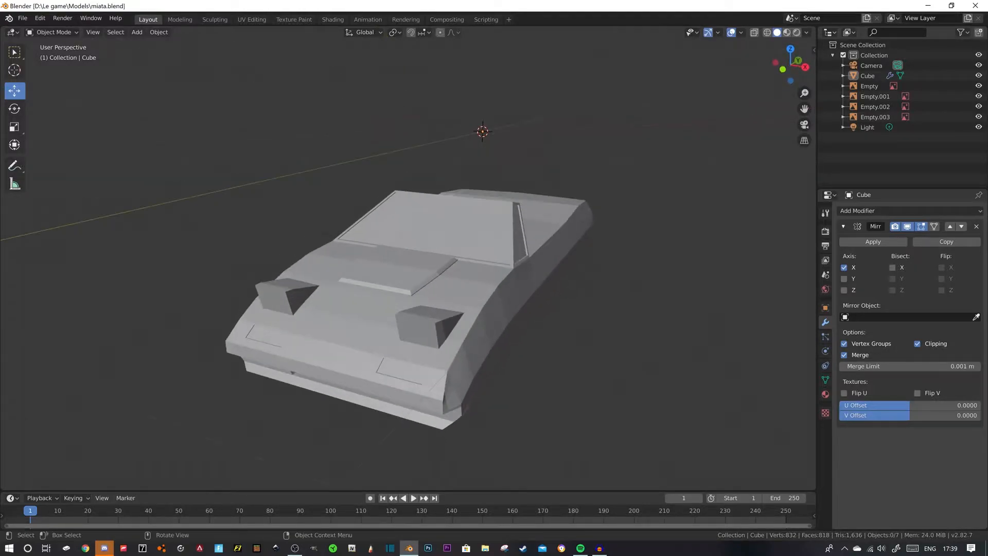
pyautogui.moveTo(514, 283); pyautogui.dragTo(347, 273, button='middle')
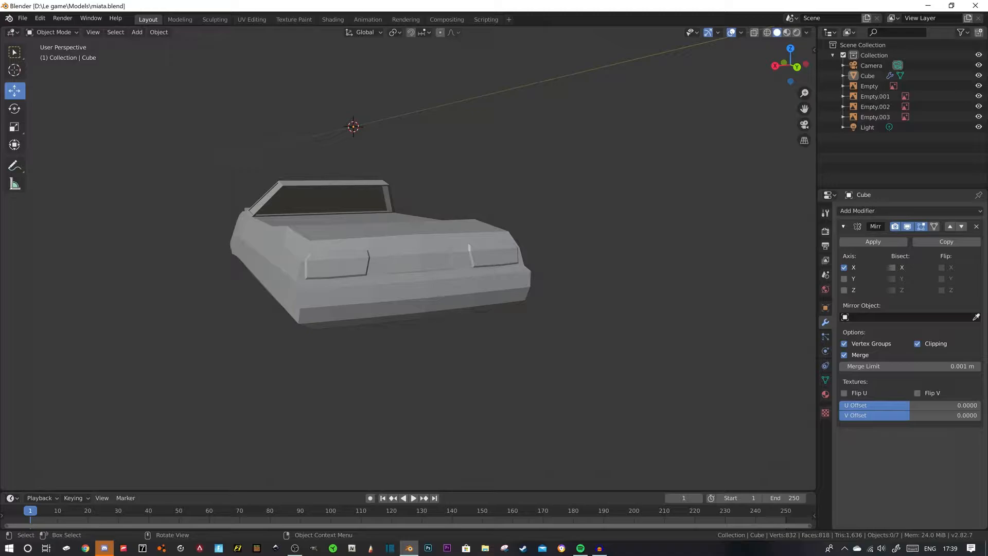
pyautogui.press('ctrl+KP_1')
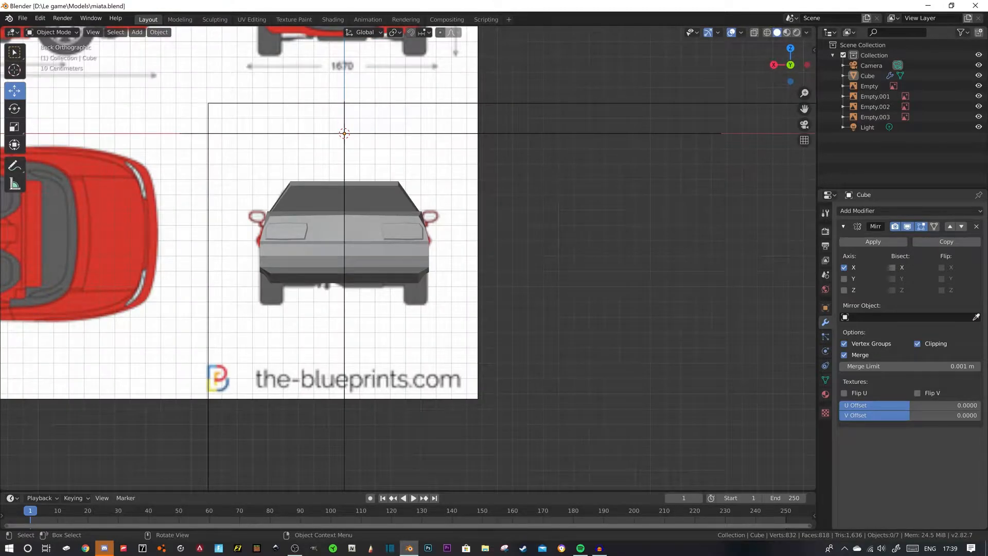
pyautogui.click(767, 32)
pyautogui.scroll(6, 408, 258)
pyautogui.keyDown('shift'); pyautogui.moveTo(408, 258); pyautogui.dragTo(547, 301, button='middle'); pyautogui.keyUp('shift')
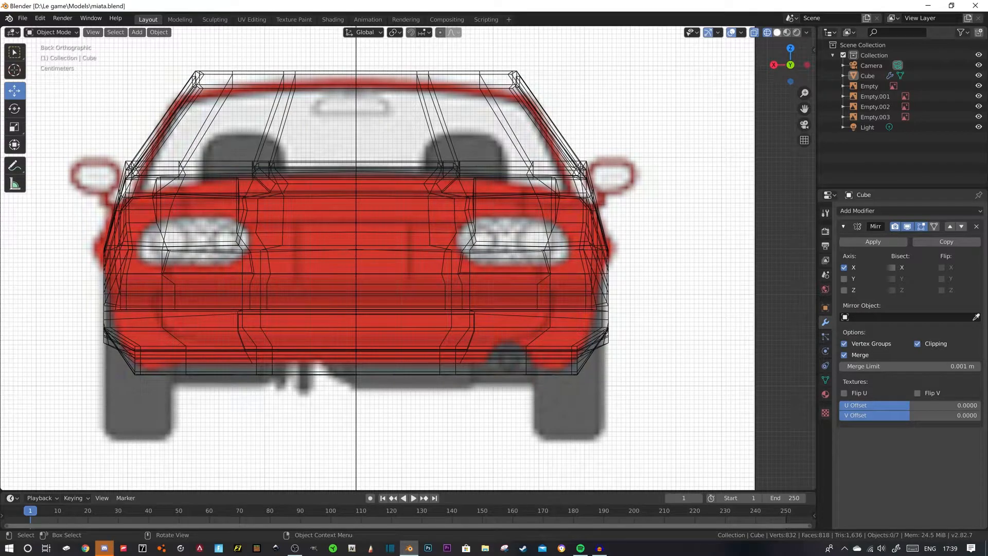
# - Place the 3D cursor on the car's rear surface at the left tail light
pyautogui.click(15, 70)
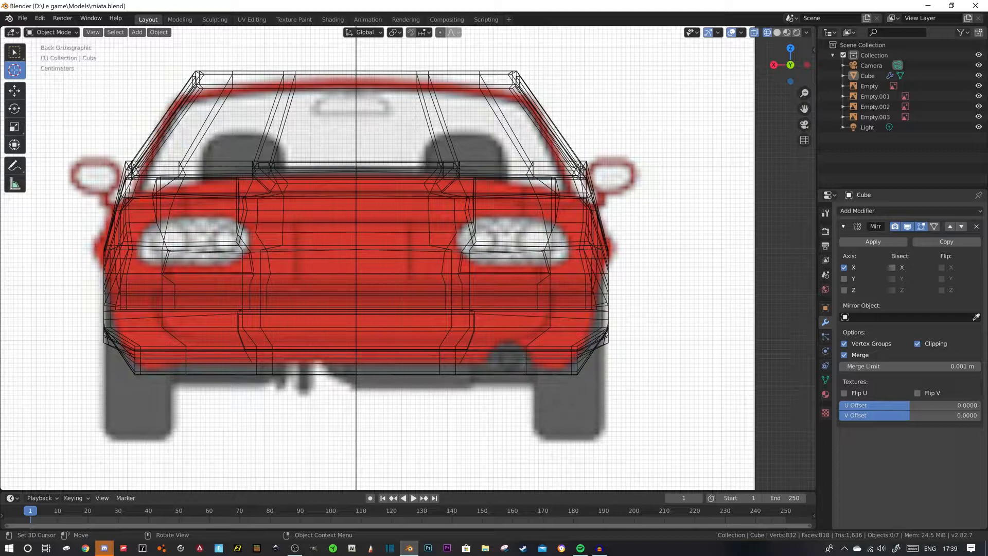
pyautogui.click(777, 32)
pyautogui.click(767, 32)
# - Add a cylinder to the car mesh in Edit Mode at the 3D cursor
pyautogui.press('Tab')
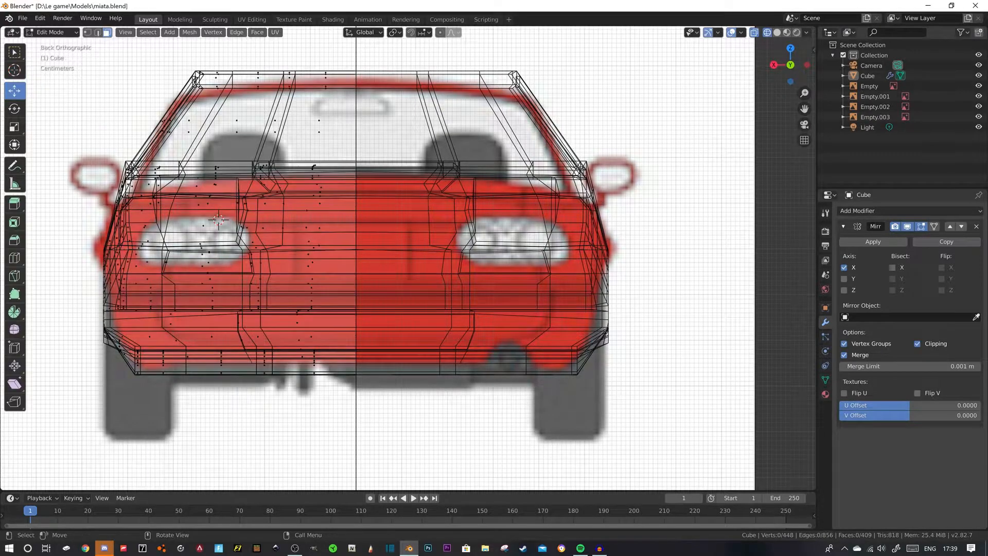
pyautogui.hotkey('shift', 'a')
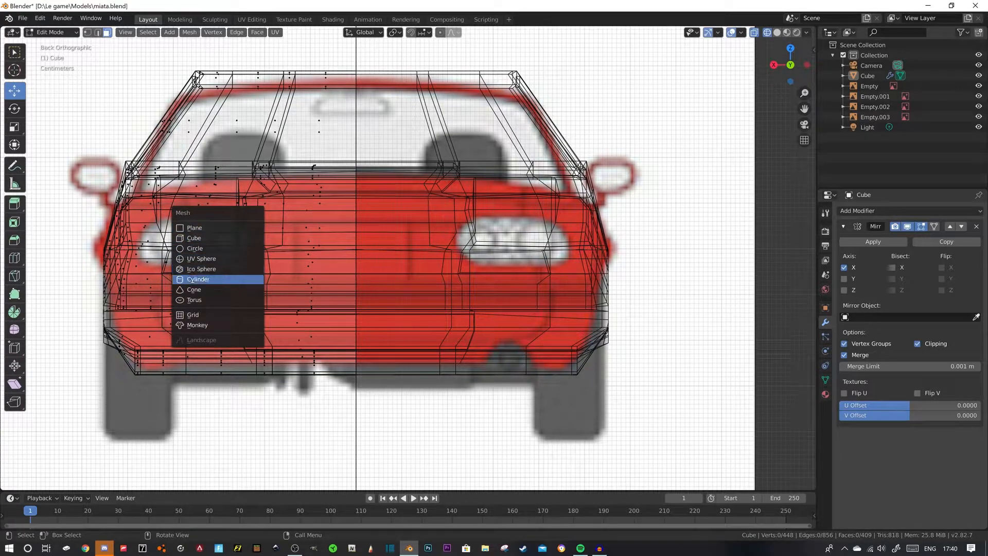
pyautogui.click(198, 279)
pyautogui.write('r')
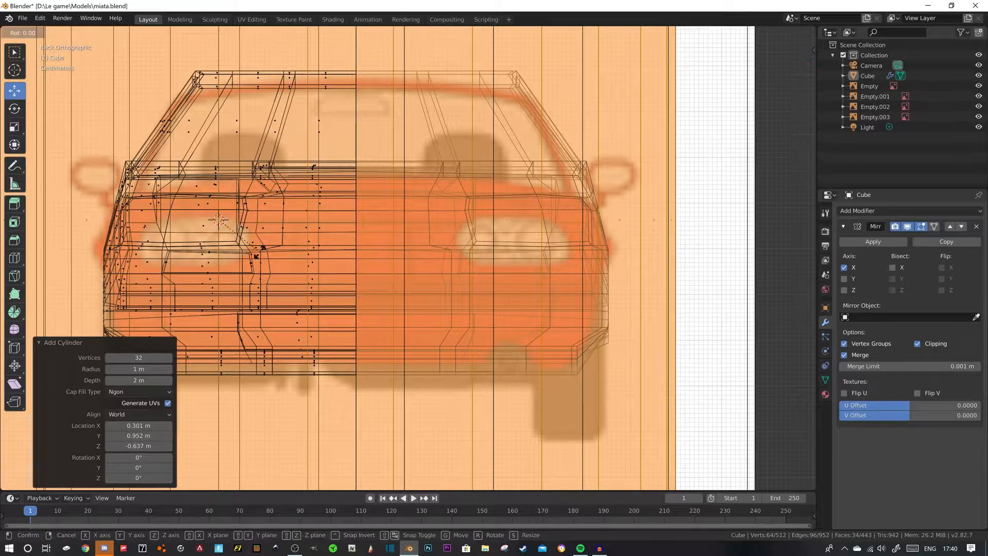
pyautogui.write('y90')
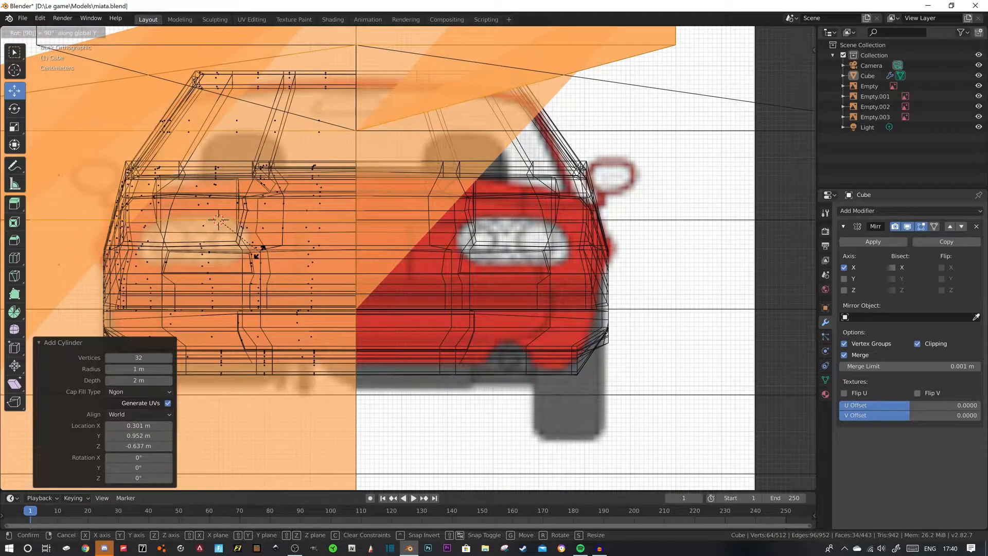
pyautogui.write('x')
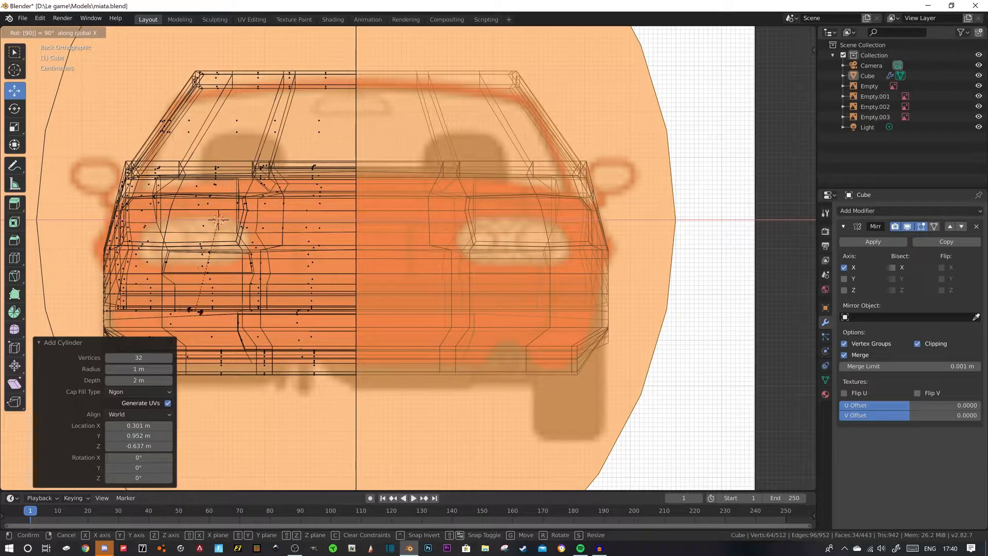
pyautogui.click(177, 324)
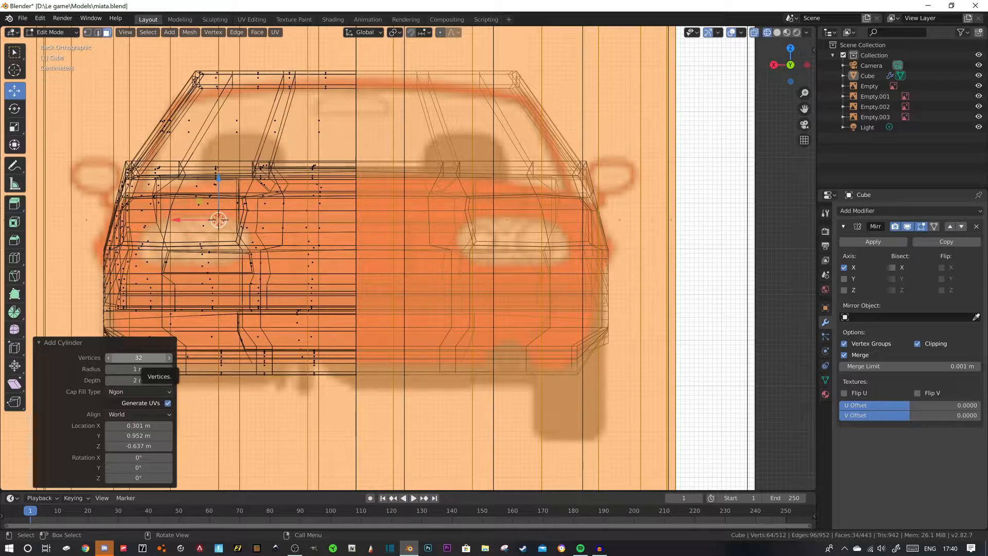
# - Set the new cylinder's vertex count to 16
pyautogui.click(139, 357)
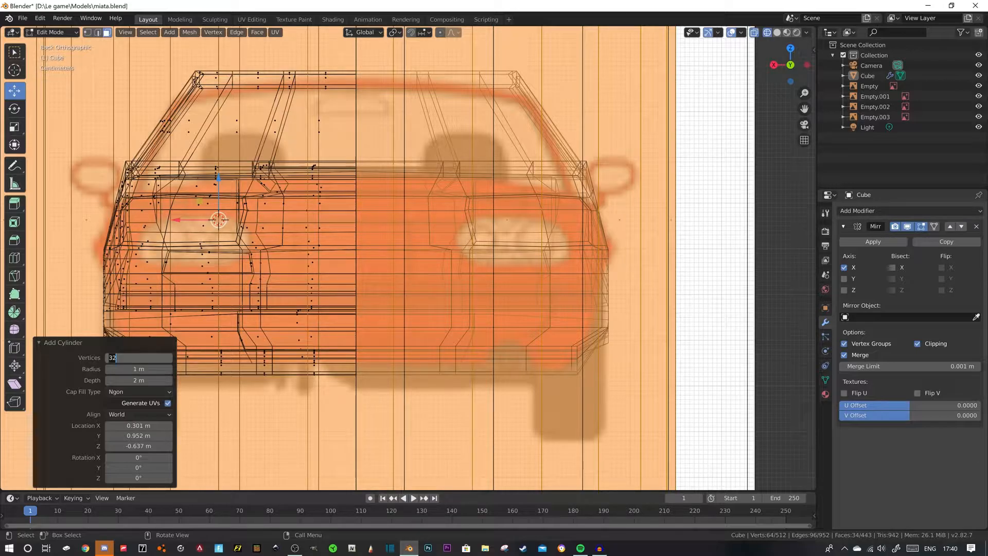
pyautogui.press('Return')
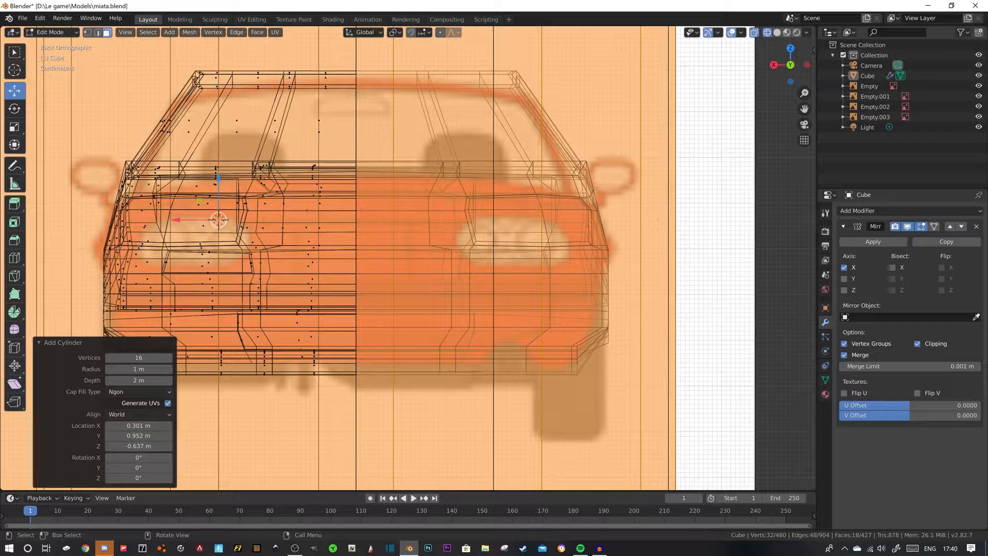
pyautogui.press('x')
pyautogui.press('9')
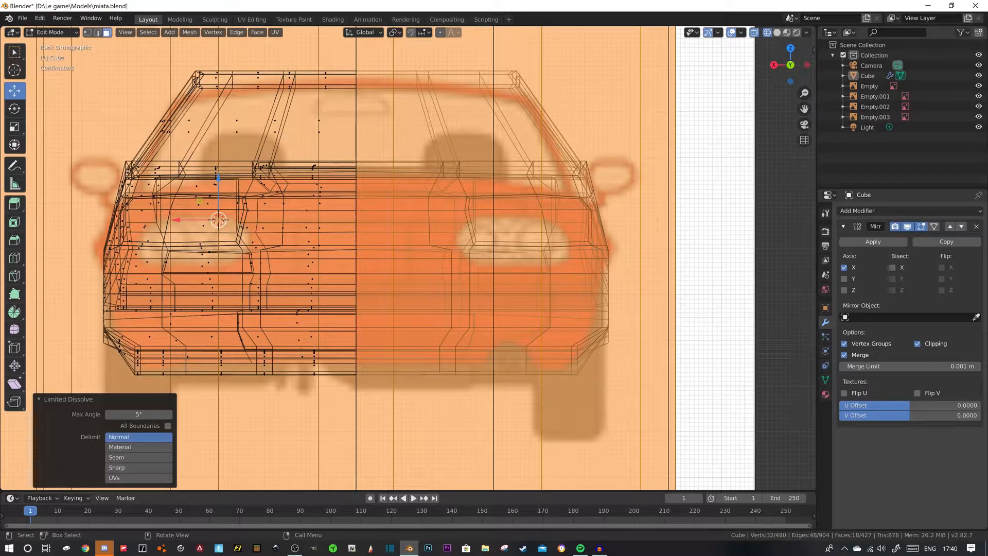
pyautogui.hotkey('alt', 'z')
pyautogui.hotkey('alt', 'z')
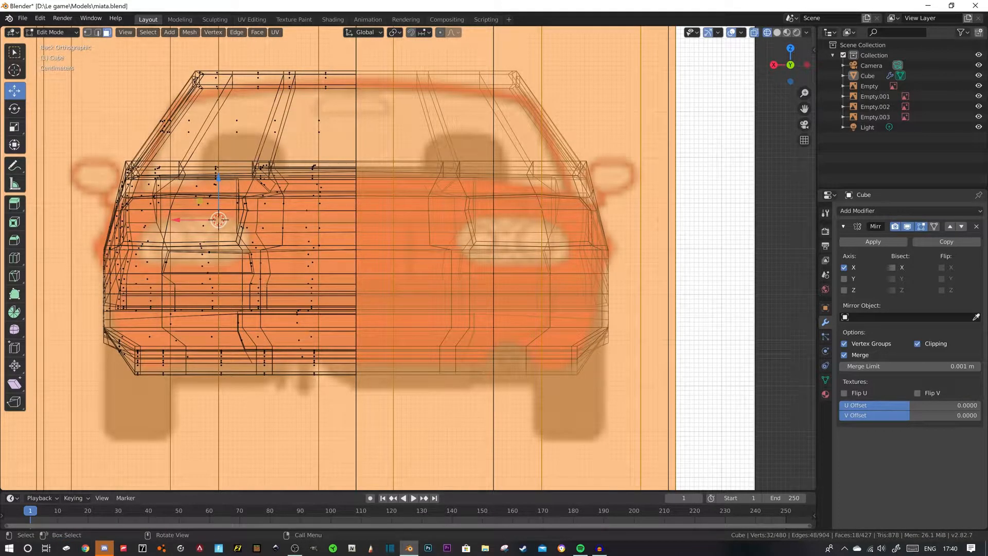
# - Rotate the cylinder 90° about the global X axis so its round face points to the rear
pyautogui.scroll(-5, 408, 258)
pyautogui.moveTo(402, 226); pyautogui.dragTo(413, 293, button='middle')
pyautogui.scroll(-3, 413, 293)
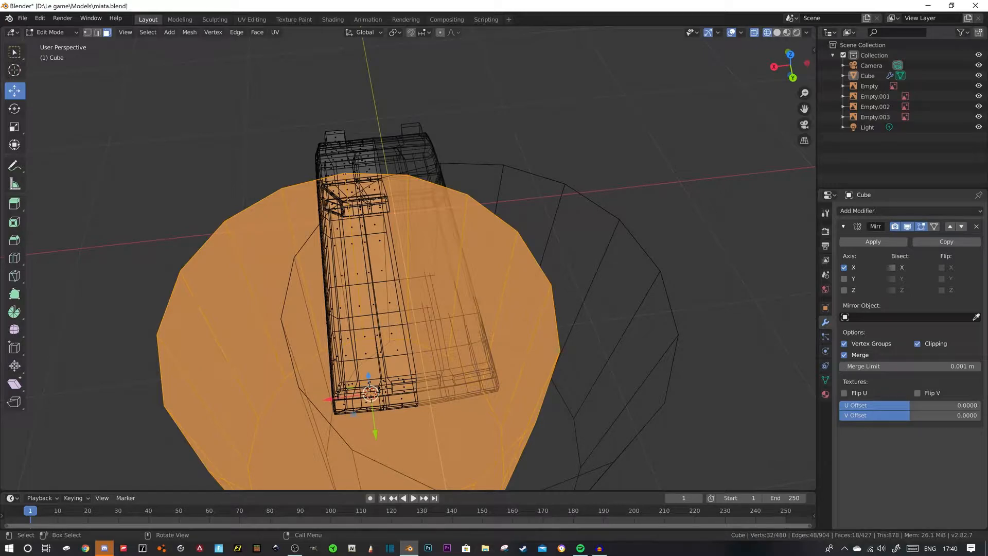
pyautogui.write('rx90')
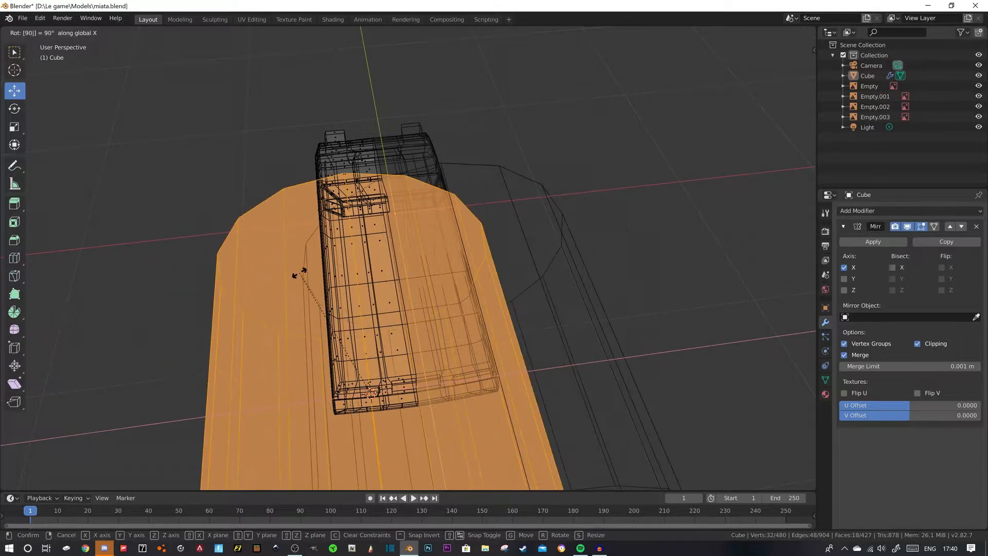
pyautogui.press('Return')
pyautogui.moveTo(413, 294); pyautogui.dragTo(416, 239, button='middle')
pyautogui.scroll(-1, 411, 216)
pyautogui.press('s')
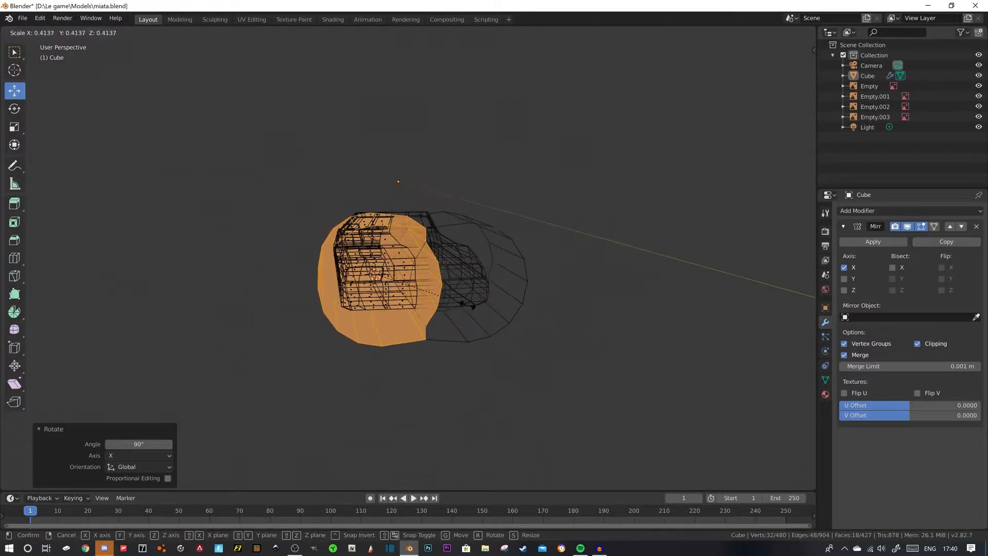
pyautogui.click(565, 306)
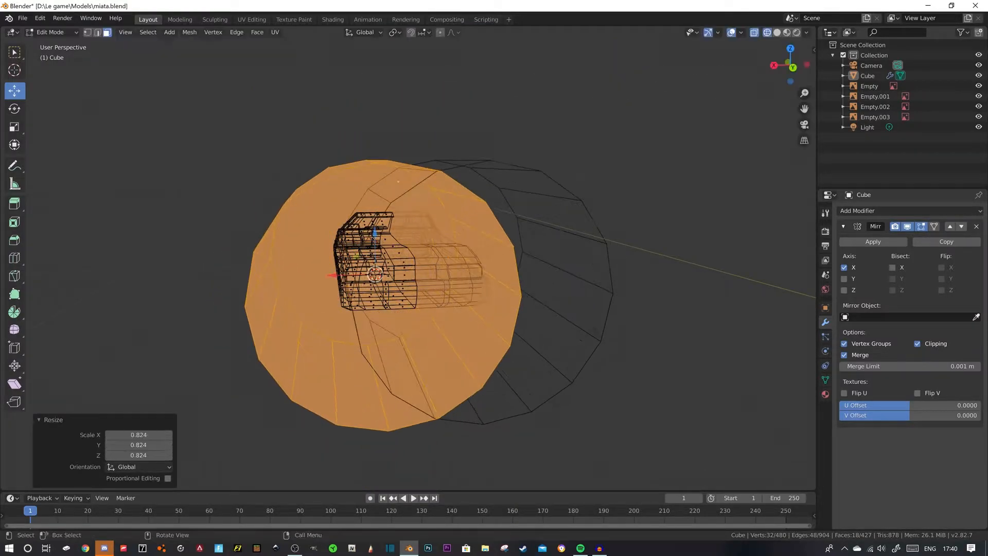
pyautogui.hotkey('ctrl', 'z')
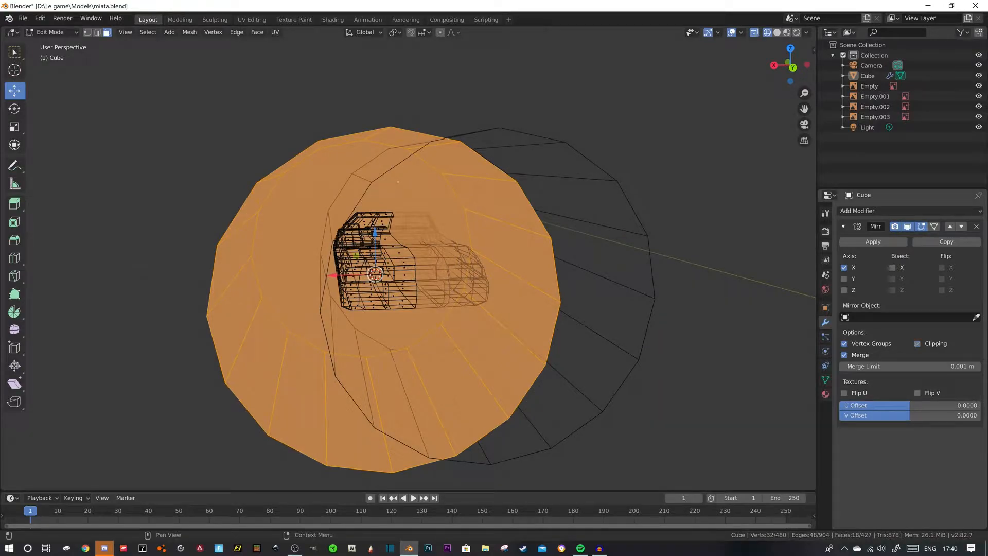
# - Scale the cylinder uniformly to 0.042 to fit the left tail light and display the model in solid shading
pyautogui.press('s')
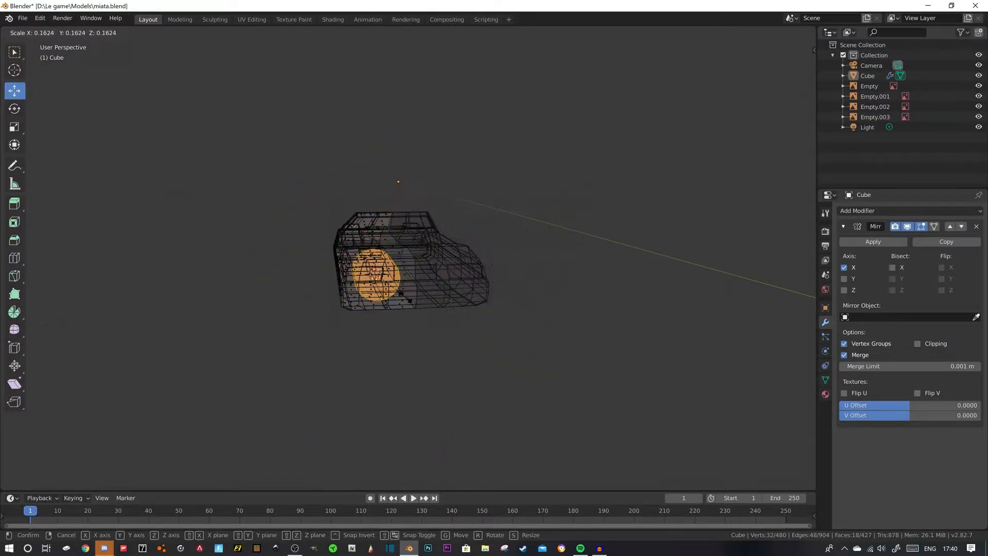
pyautogui.click(381, 281)
pyautogui.scroll(5, 330, 283)
pyautogui.moveTo(381, 281)
pyautogui.mouseDown(button='middle')
pyautogui.moveTo(329, 283)
pyautogui.moveTo(360, 288)
pyautogui.moveTo(483, 257)
pyautogui.moveTo(543, 258)
pyautogui.moveTo(412, 262)
pyautogui.moveTo(360, 237)
pyautogui.moveTo(398, 244)
pyautogui.mouseUp(button='middle')
pyautogui.hotkey('shift', 'z')
pyautogui.scroll(6, 412, 262)
pyautogui.scroll(-5, 360, 237)
# - Move the small cylinder in the negative Y direction into the left tail-light panel
pyautogui.press('g')
pyautogui.press('y')
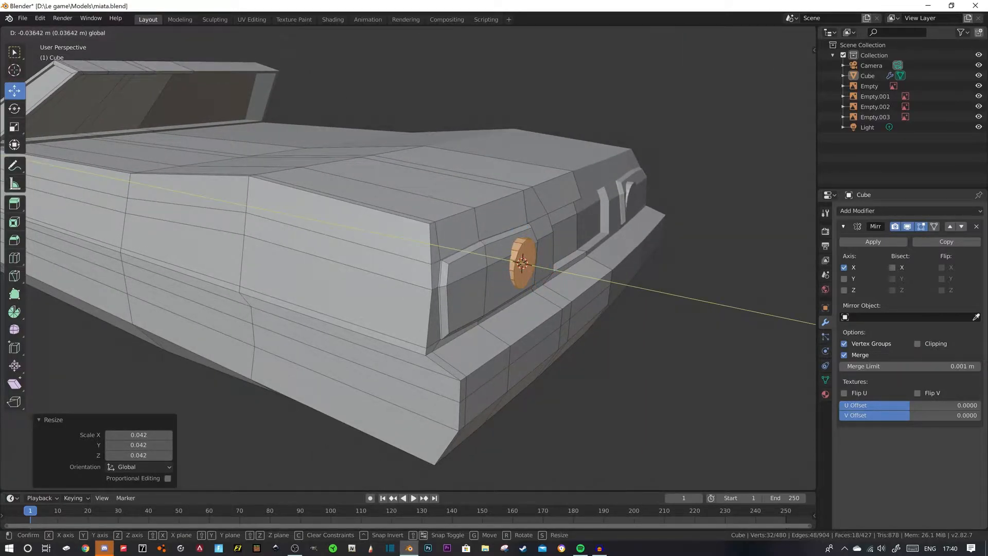
pyautogui.click(401, 247)
# - Select the two upper faces of the left tail-light panel and nudge them about 0.0001 m along Y
pyautogui.moveTo(402, 247); pyautogui.dragTo(284, 298, button='middle')
pyautogui.click(288, 303)
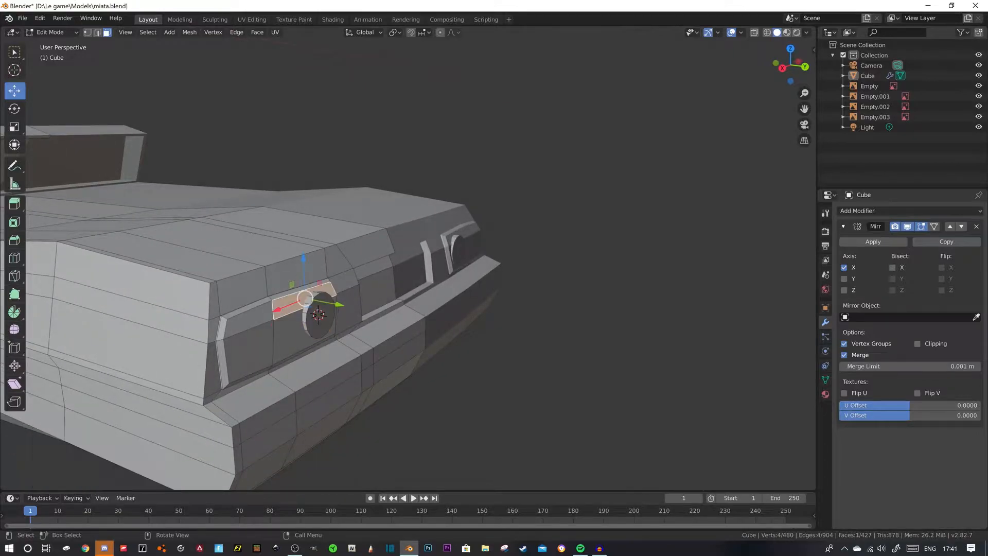
pyautogui.keyDown('shift'); pyautogui.click(250, 319); pyautogui.keyUp('shift')
pyautogui.moveTo(313, 314); pyautogui.dragTo(319, 314)
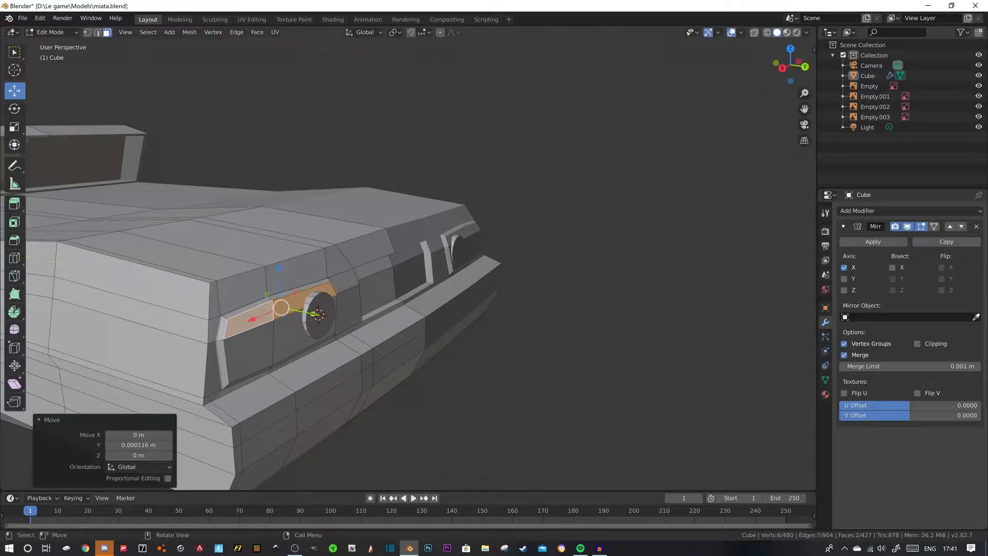
# - Select the upper edges of the left tail-light panel in edge mode and nudge them slightly along Y
pyautogui.press('2')
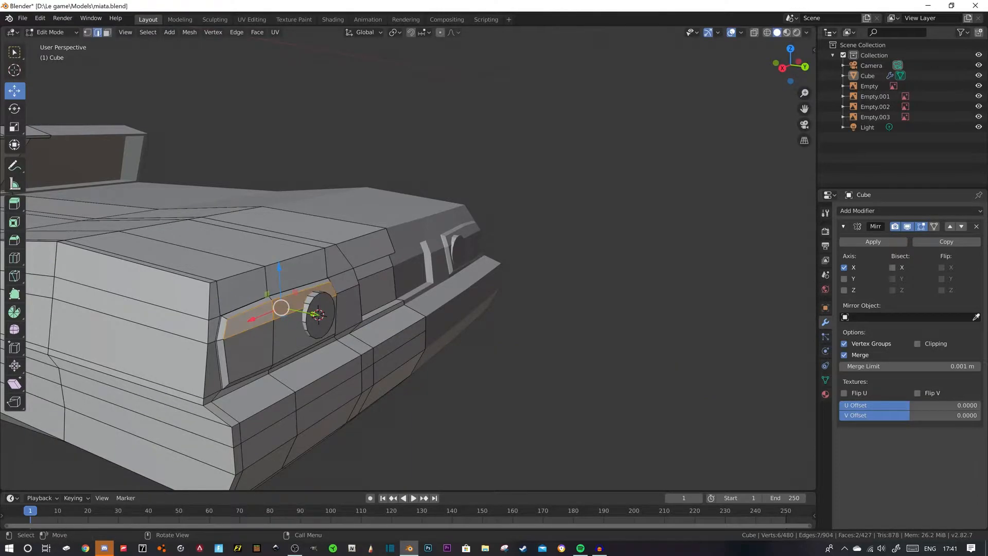
pyautogui.click(306, 289)
pyautogui.keyDown('shift'); pyautogui.click(252, 308); pyautogui.keyUp('shift')
pyautogui.moveTo(313, 305); pyautogui.dragTo(314, 306)
# - Select the whole linked tail-light cylinder and move it about 0.005 m outward along Y
pyautogui.moveTo(315, 306); pyautogui.dragTo(348, 326, button='middle')
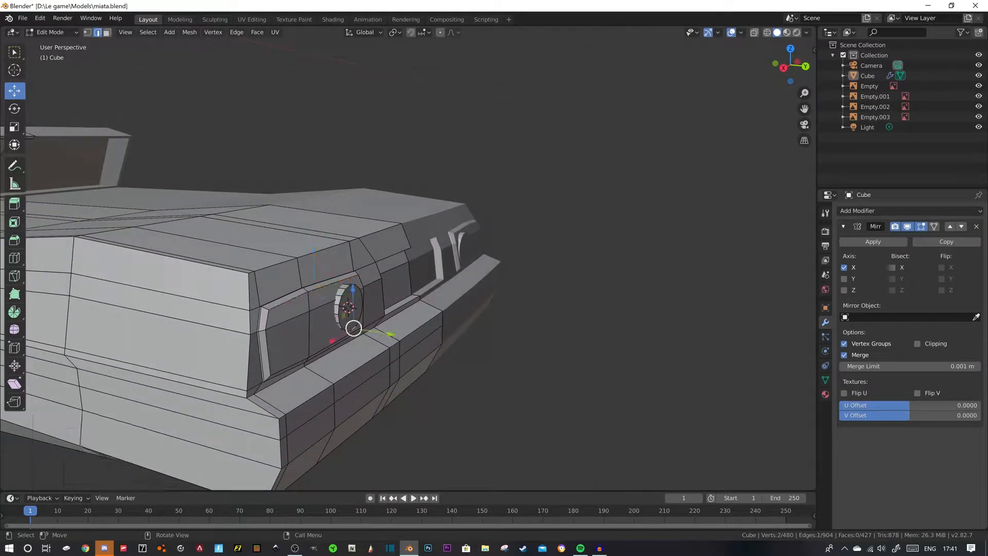
pyautogui.press('l')
pyautogui.press('g')
pyautogui.press('y')
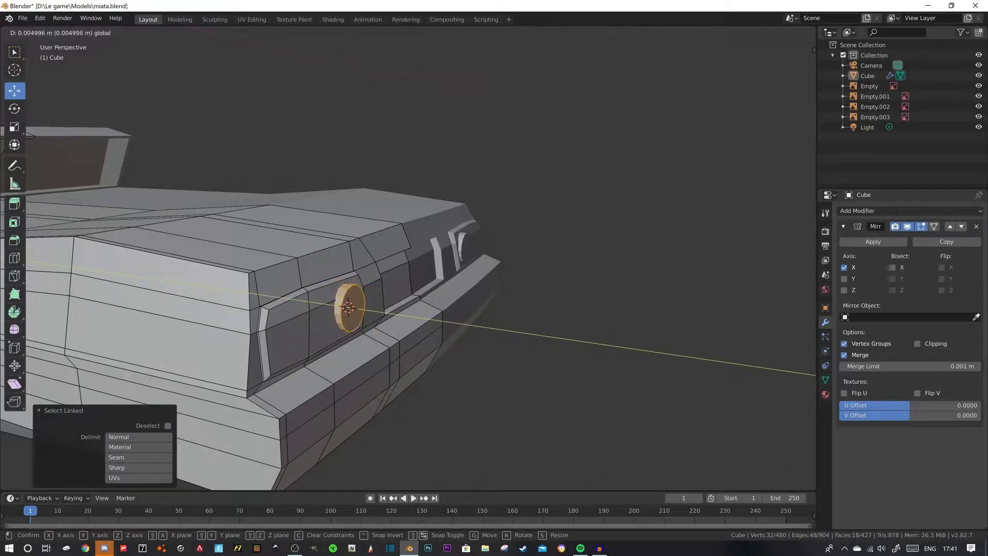
pyautogui.moveTo(367, 310); pyautogui.dragTo(368, 311)
# - Select the eight upper edges of the tail-light cylinder's outer rim and move them about -0.0021 m along Y
pyautogui.moveTo(368, 311)
pyautogui.mouseDown(button='middle')
pyautogui.moveTo(398, 297)
pyautogui.moveTo(356, 314)
pyautogui.moveTo(376, 319)
pyautogui.moveTo(351, 320)
pyautogui.mouseUp(button='middle')
pyautogui.scroll(2, 371, 310)
pyautogui.click(290, 355)
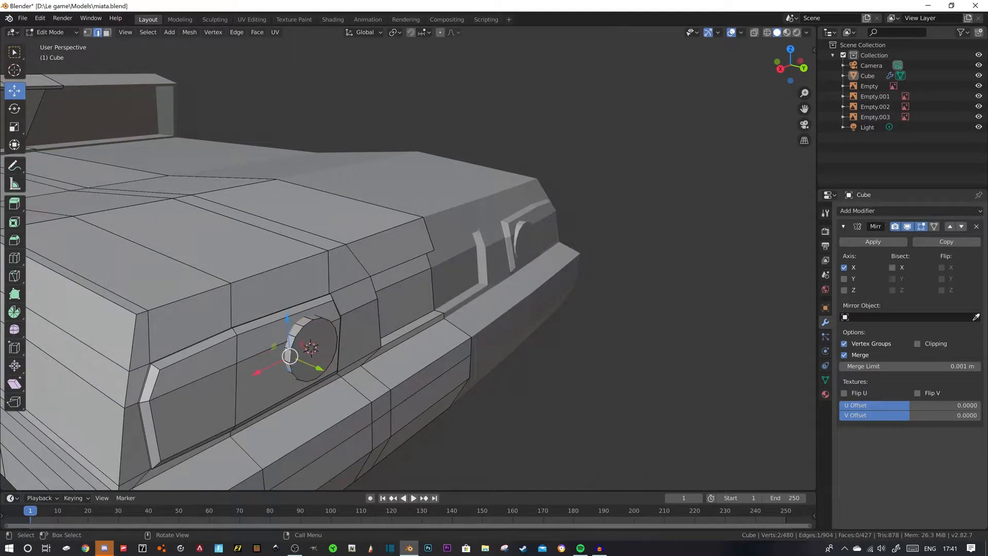
pyautogui.moveTo(289, 355); pyautogui.dragTo(257, 358, button='middle')
pyautogui.keyDown('ctrl'); pyautogui.click(199, 341); pyautogui.keyUp('ctrl')
pyautogui.moveTo(200, 341); pyautogui.dragTo(235, 328, button='middle')
pyautogui.moveTo(453, 289); pyautogui.dragTo(451, 289)
pyautogui.moveTo(450, 291); pyautogui.dragTo(424, 304, button='middle')
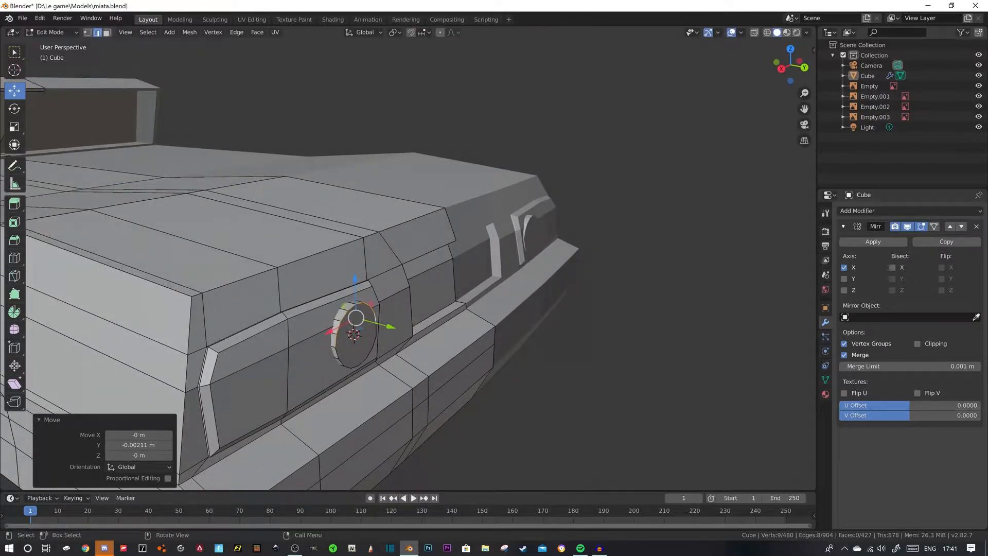
# - Select the six upper edges of the cylinder's outer rim and move them about -0.0025 m along Y
pyautogui.click(371, 312)
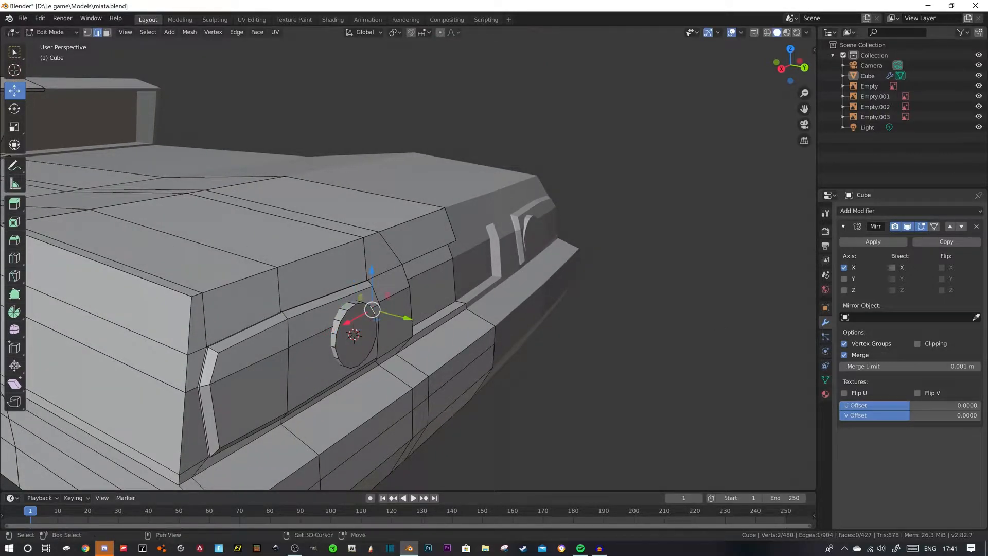
pyautogui.keyDown('shift'); pyautogui.click(339, 326); pyautogui.keyUp('shift')
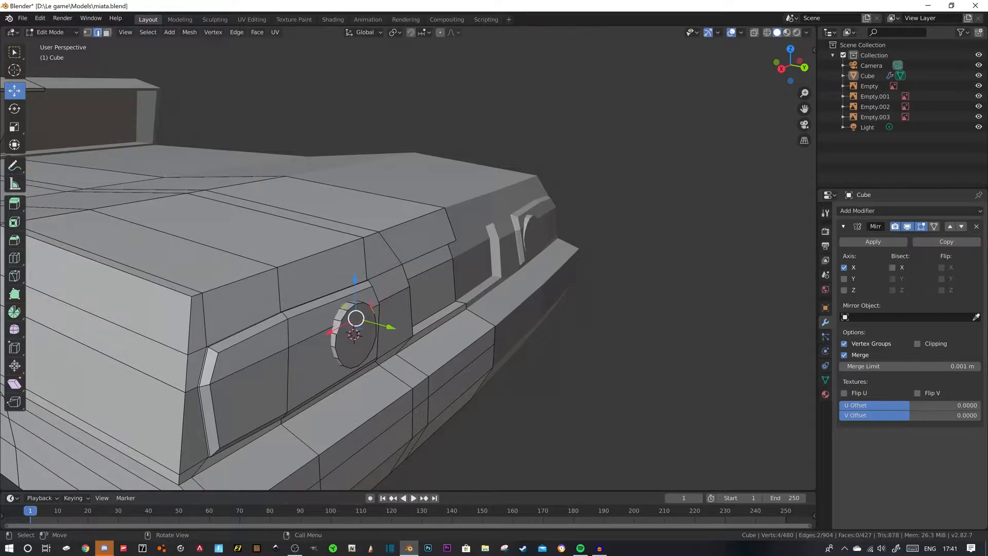
pyautogui.keyDown('ctrl'); pyautogui.click(371, 306); pyautogui.keyUp('ctrl')
pyautogui.moveTo(391, 321); pyautogui.dragTo(388, 321)
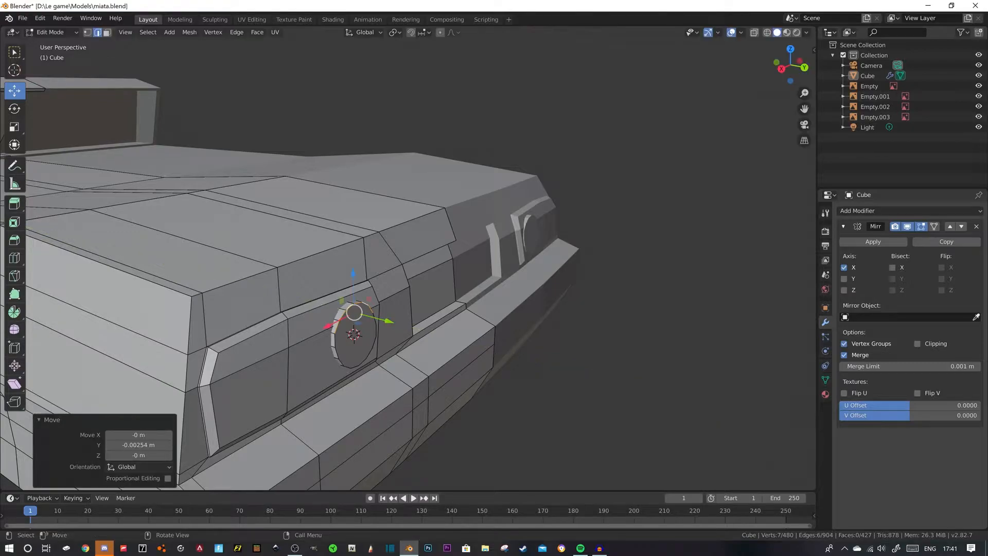
# - Select the four upper edges of the cylinder's outer rim and shift them about 0.0015 m along Y
pyautogui.click(341, 314)
pyautogui.keyDown('ctrl'); pyautogui.click(367, 305); pyautogui.keyUp('ctrl')
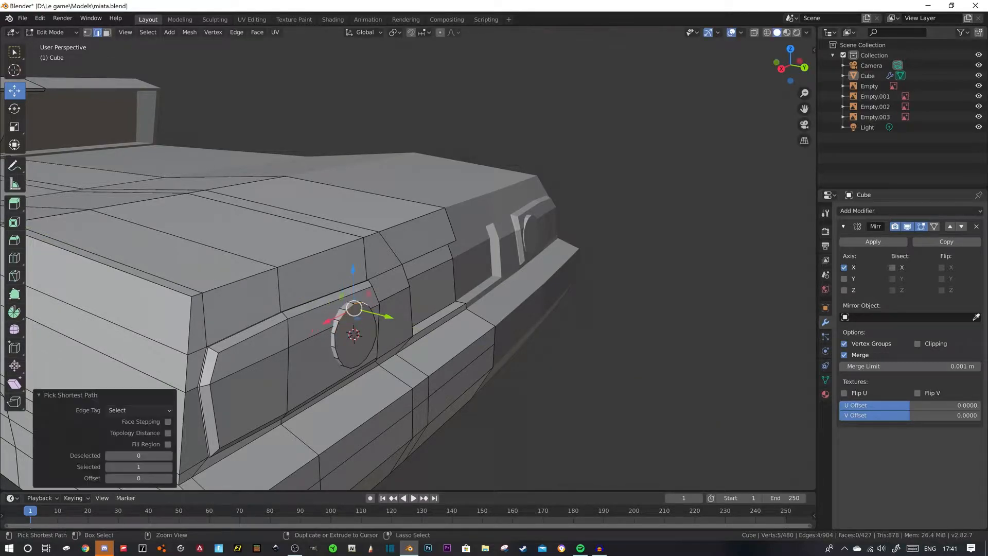
pyautogui.moveTo(387, 317); pyautogui.dragTo(383, 315)
pyautogui.moveTo(382, 315); pyautogui.dragTo(324, 309, button='middle')
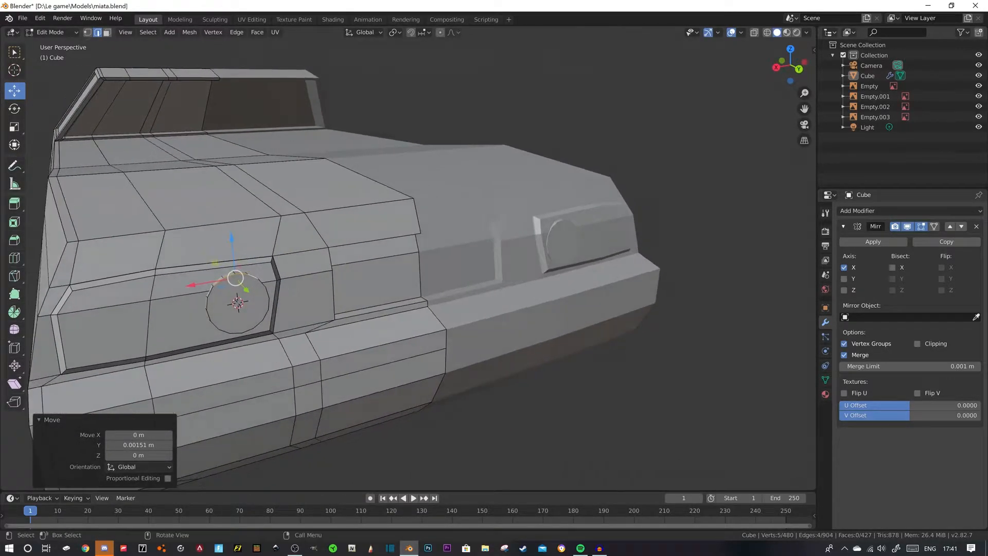
# - Select the two topmost edges of the tail-light cylinder's outer rim and move them about -0.0033 m along Y
pyautogui.click(262, 283)
pyautogui.click(242, 274)
pyautogui.keyDown('shift'); pyautogui.click(228, 275); pyautogui.keyUp('shift')
pyautogui.moveTo(228, 276); pyautogui.dragTo(266, 282, button='middle')
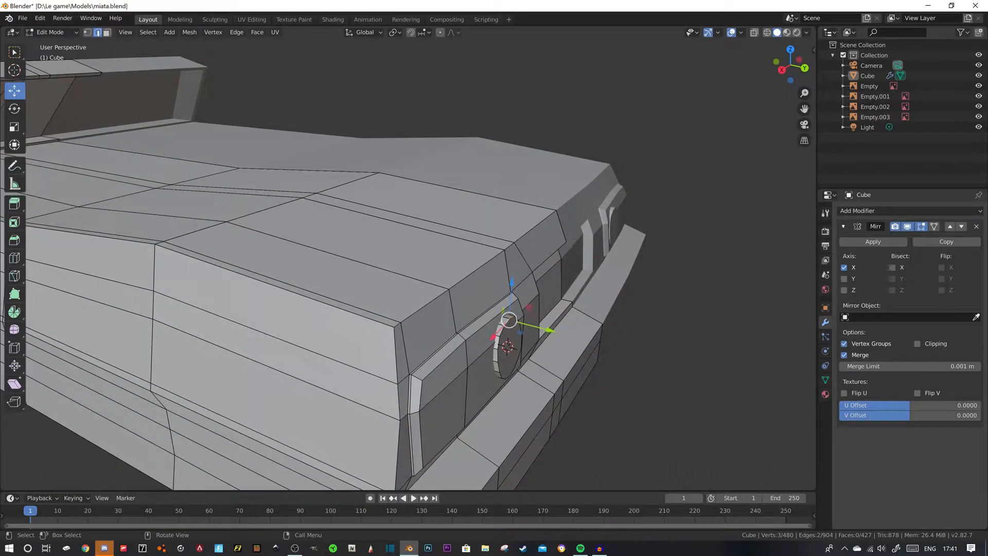
pyautogui.press('g')
pyautogui.press('y')
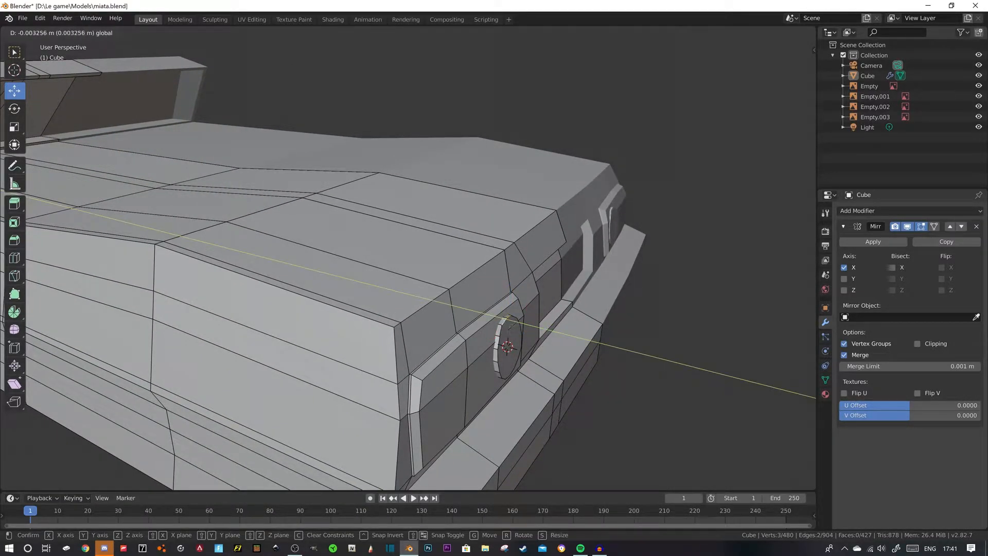
pyautogui.click(664, 319)
pyautogui.click(664, 319)
# - Compare the tail-light position with the car reference drawing in the back orthographic view, using wireframe shading
pyautogui.moveTo(664, 319); pyautogui.dragTo(688, 260, button='middle')
pyautogui.scroll(-1, 620, 300)
pyautogui.press('KP_3')
pyautogui.press('KP_1')
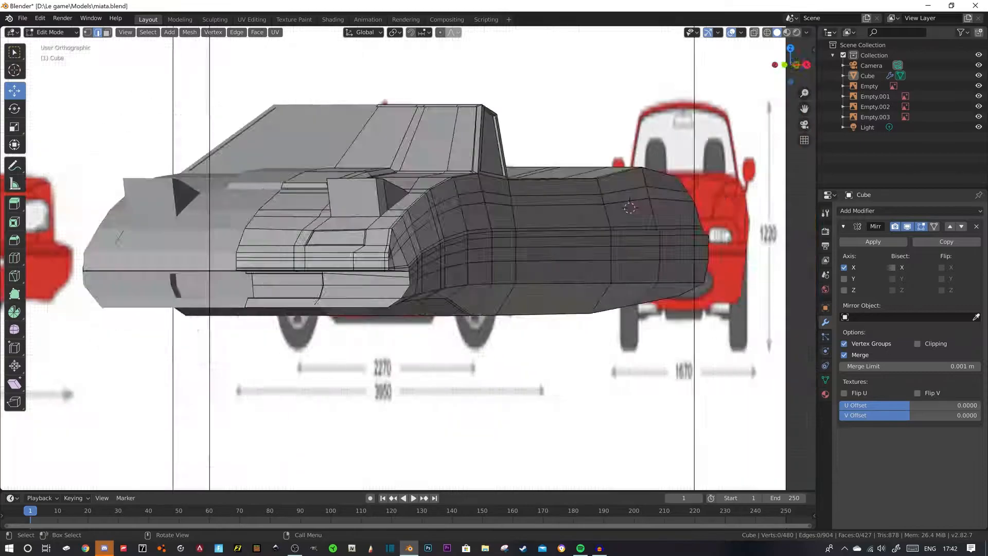
pyautogui.press('ctrl+KP_1')
pyautogui.scroll(2, 406, 258)
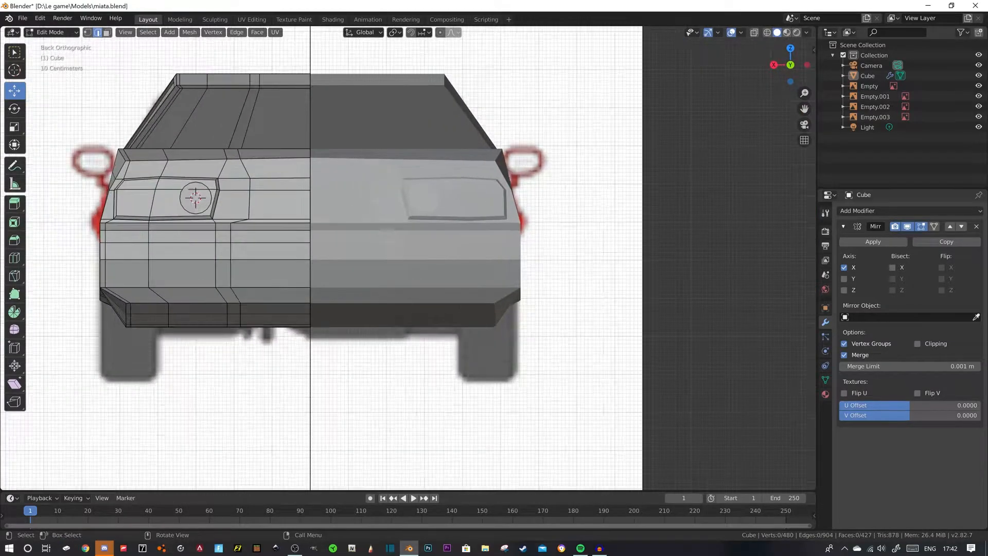
pyautogui.hotkey('shift', 'z')
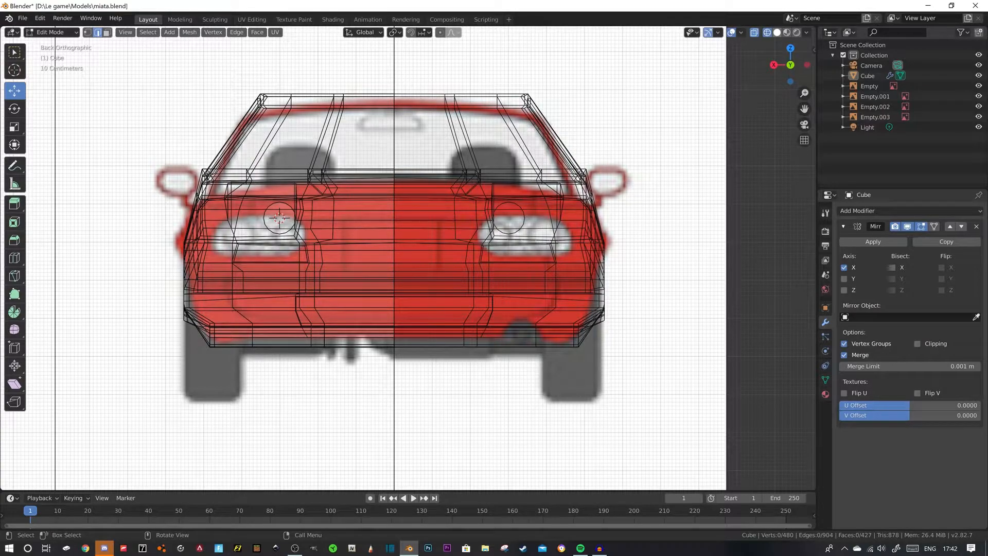
pyautogui.click(777, 32)
pyautogui.moveTo(463, 232); pyautogui.dragTo(502, 236, button='middle')
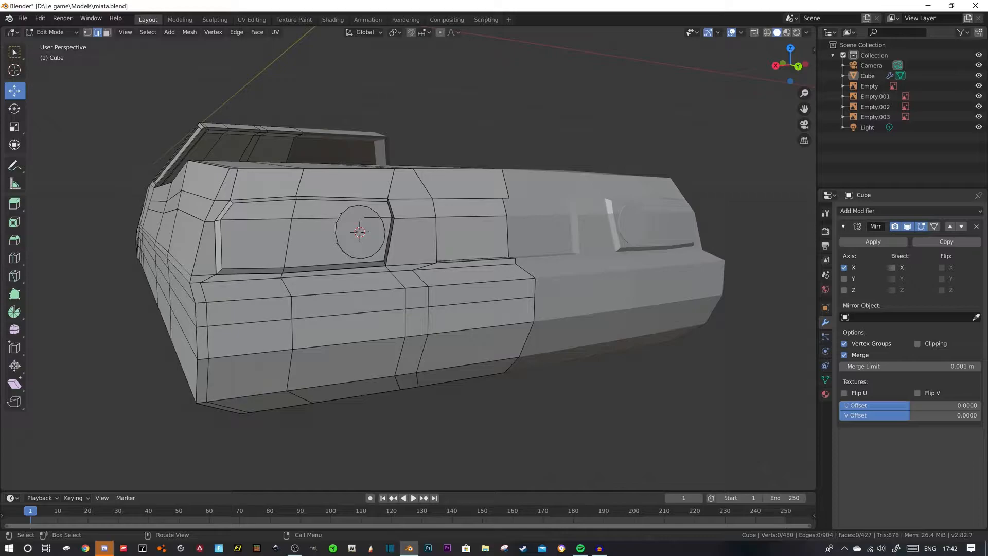
# - Select the whole linked tail-light cylinder and duplicate it about 0.14 m outward along X on the same panel
pyautogui.moveTo(382, 243); pyautogui.dragTo(391, 250, button='middle')
pyautogui.scroll(-1, 391, 250)
pyautogui.click(391, 252)
pyautogui.scroll(1, 391, 251)
pyautogui.hotkey('ctrl', 'l')
pyautogui.click(387, 250)
pyautogui.press('l')
pyautogui.click(386, 278)
pyautogui.press('l')
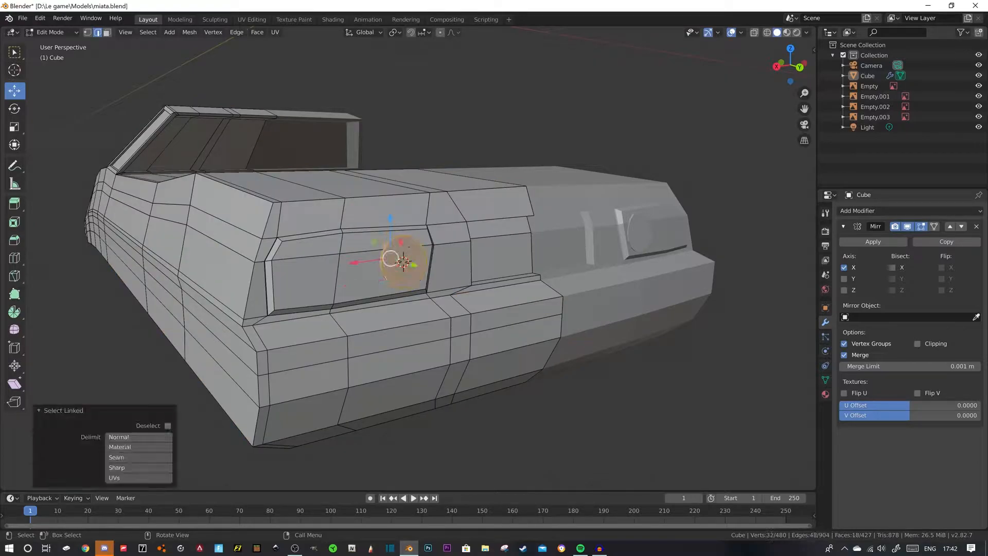
pyautogui.hotkey('shift', 'd')
pyautogui.press('x')
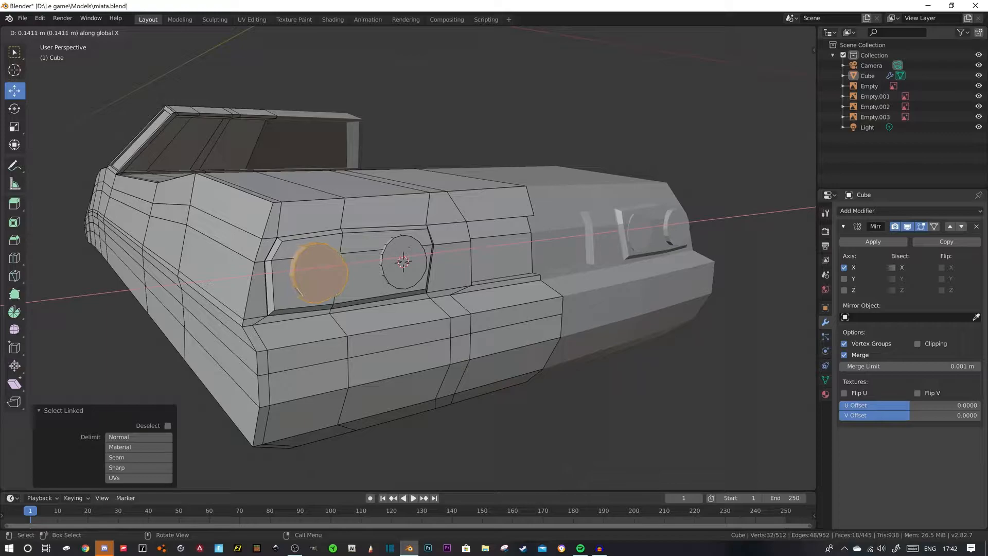
pyautogui.click(408, 247)
# - Move the duplicated outer tail-light cylinder about -0.0052 m along Y
pyautogui.moveTo(409, 247); pyautogui.dragTo(411, 274, button='middle')
pyautogui.press('g')
pyautogui.press('y')
pyautogui.click(453, 267)
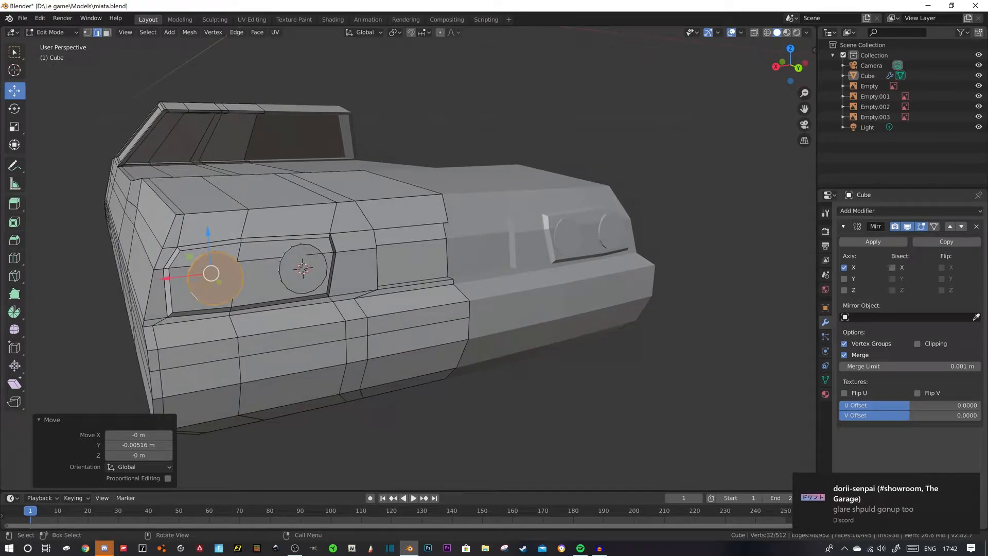
# - Switch to Discord, mute the server that sent the notification, and minimize its window
pyautogui.click(104, 548)
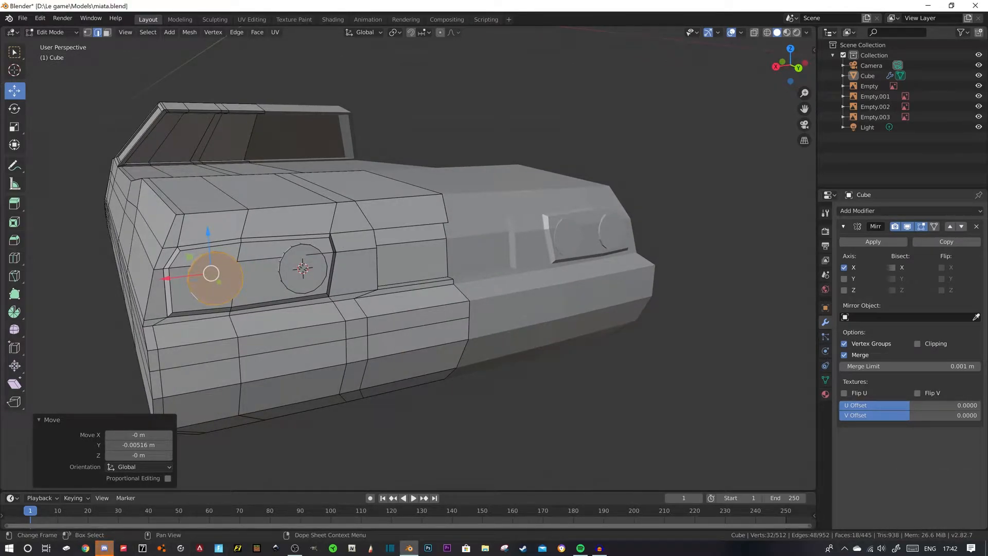
pyautogui.rightClick(17, 209)
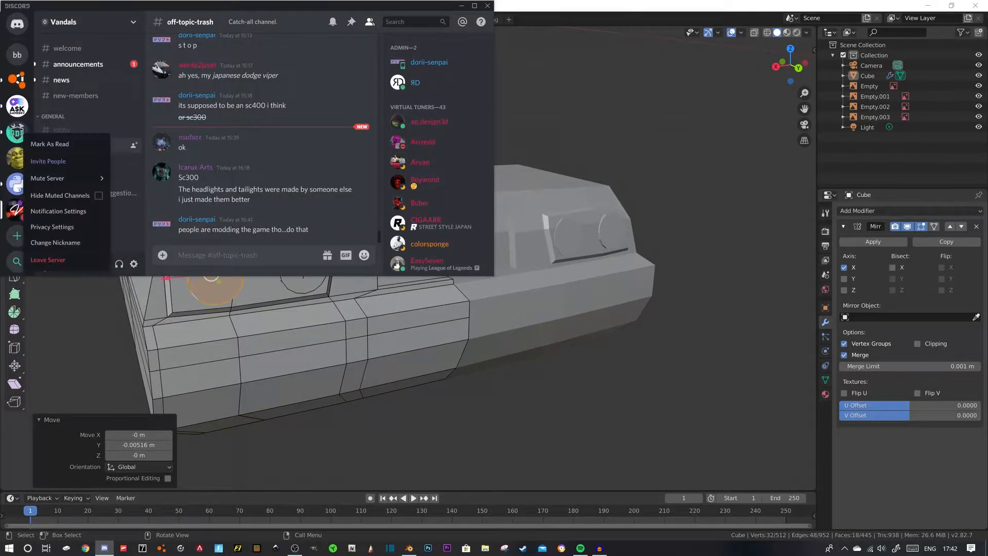
pyautogui.click(54, 179)
pyautogui.click(461, 6)
# - Scale the outer tail-light cylinder uniformly to about 1.137
pyautogui.moveTo(422, 232); pyautogui.dragTo(412, 288, button='middle')
pyautogui.press('s')
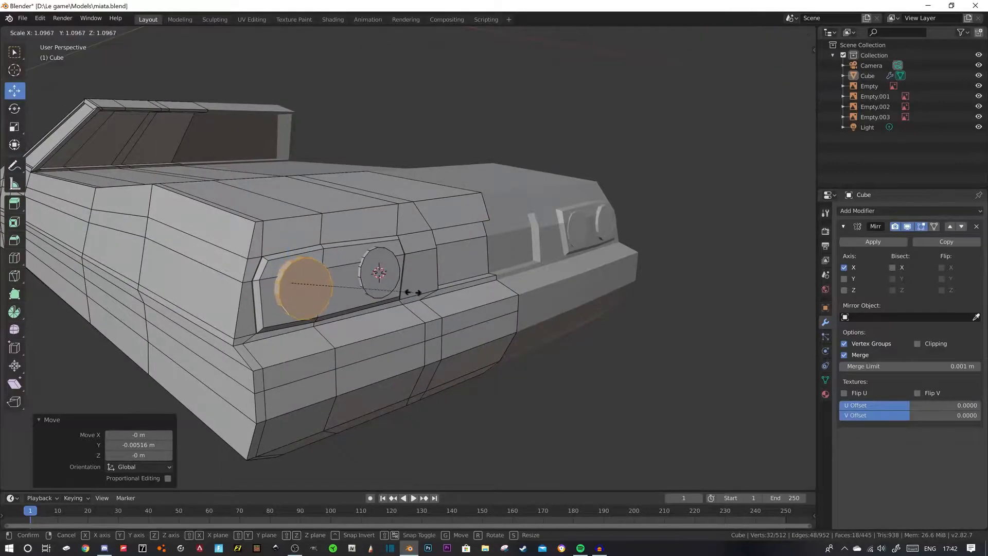
pyautogui.click(415, 291)
pyautogui.moveTo(361, 257); pyautogui.dragTo(404, 258, button='middle')
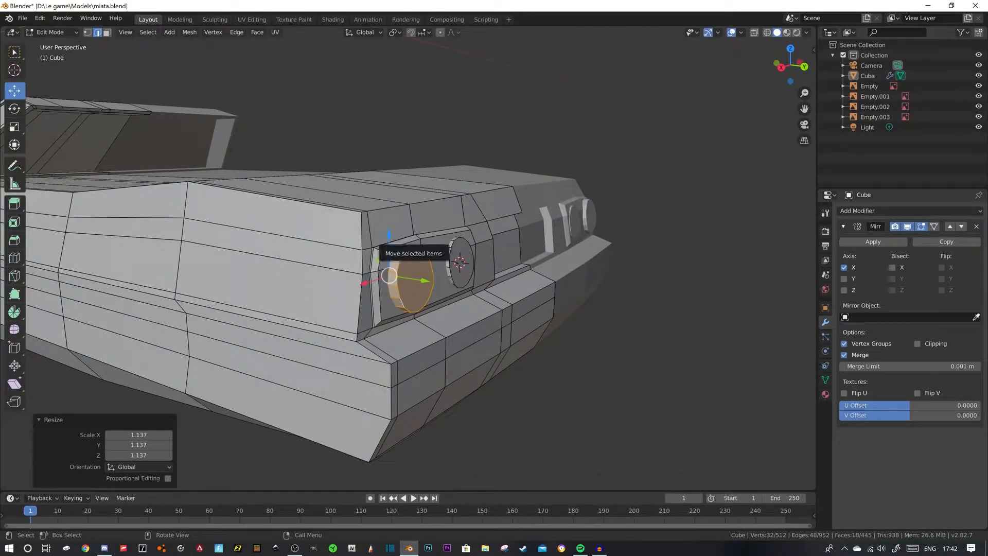
# - Move the linked outer tail-light cylinder about -0.0062 m along Y and shift it slightly toward the inner light along X
pyautogui.click(427, 257)
pyautogui.press('l')
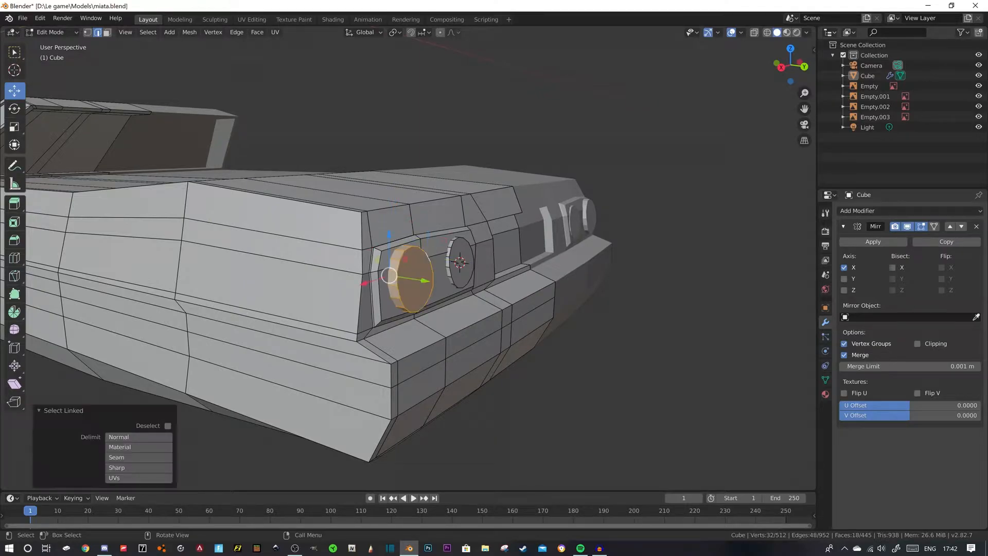
pyautogui.moveTo(425, 281); pyautogui.dragTo(421, 280)
pyautogui.moveTo(422, 281); pyautogui.dragTo(379, 275, button='middle')
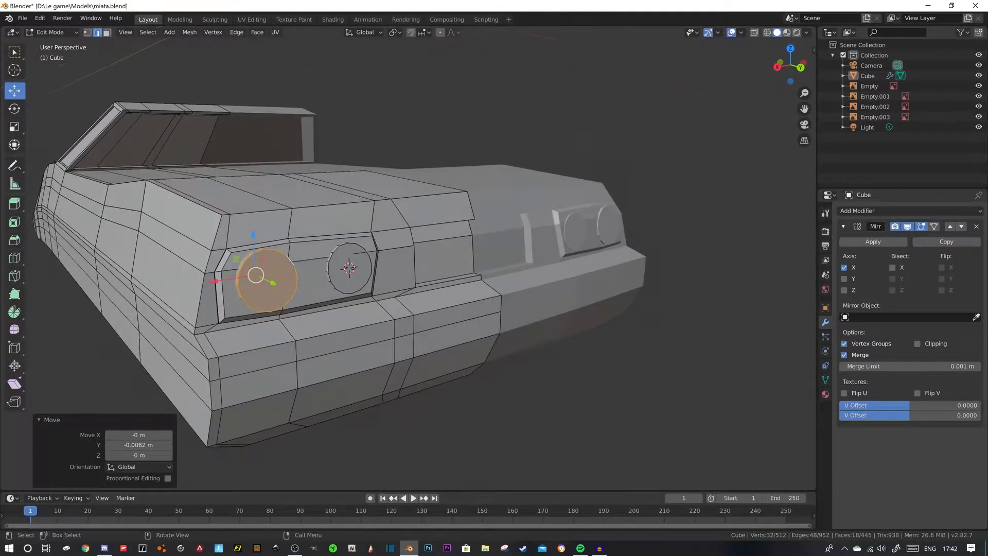
pyautogui.press('g')
pyautogui.press('x')
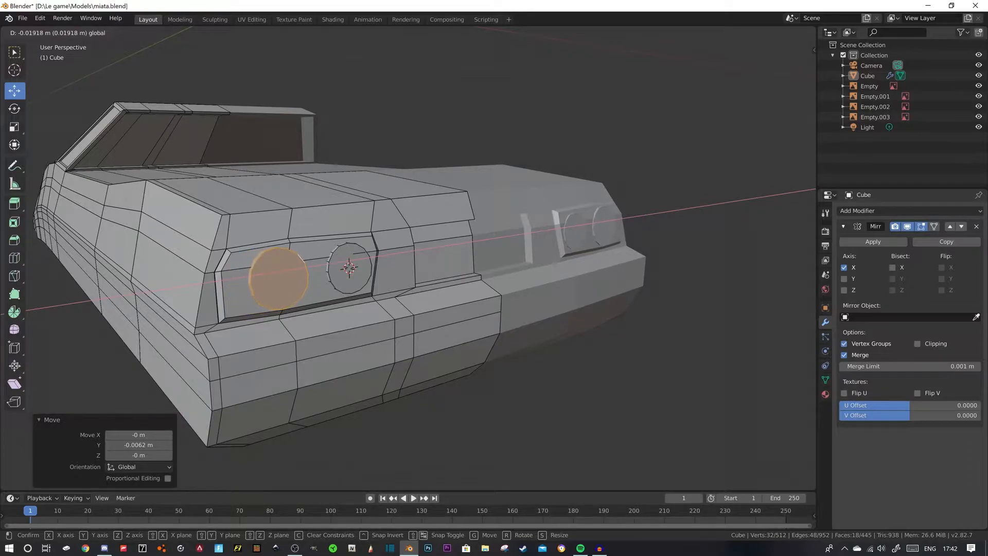
pyautogui.moveTo(224, 284); pyautogui.dragTo(222, 284)
pyautogui.moveTo(232, 283); pyautogui.dragTo(273, 284, button='middle')
# - Place the 3D cursor on the front face of the raised pop-up headlight at the car's front
pyautogui.scroll(-4, 275, 282)
pyautogui.click(277, 371)
pyautogui.moveTo(278, 371); pyautogui.dragTo(406, 382, button='middle')
pyautogui.scroll(-3, 453, 342)
pyautogui.moveTo(416, 338)
pyautogui.mouseDown(button='middle')
pyautogui.moveTo(453, 343)
pyautogui.moveTo(412, 325)
pyautogui.mouseUp(button='middle')
pyautogui.click(15, 70)
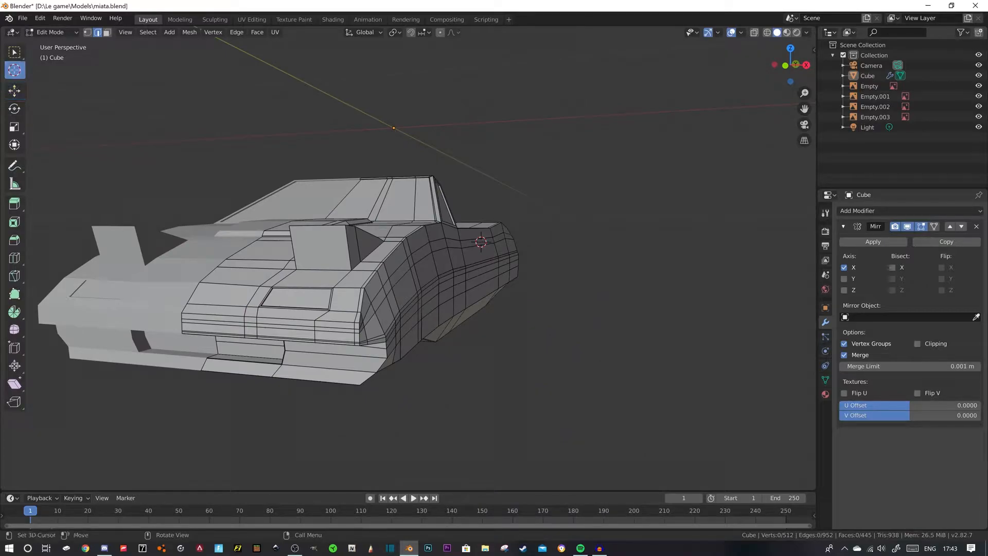
pyautogui.moveTo(317, 246); pyautogui.dragTo(232, 267, button='middle')
pyautogui.scroll(3, 216, 262)
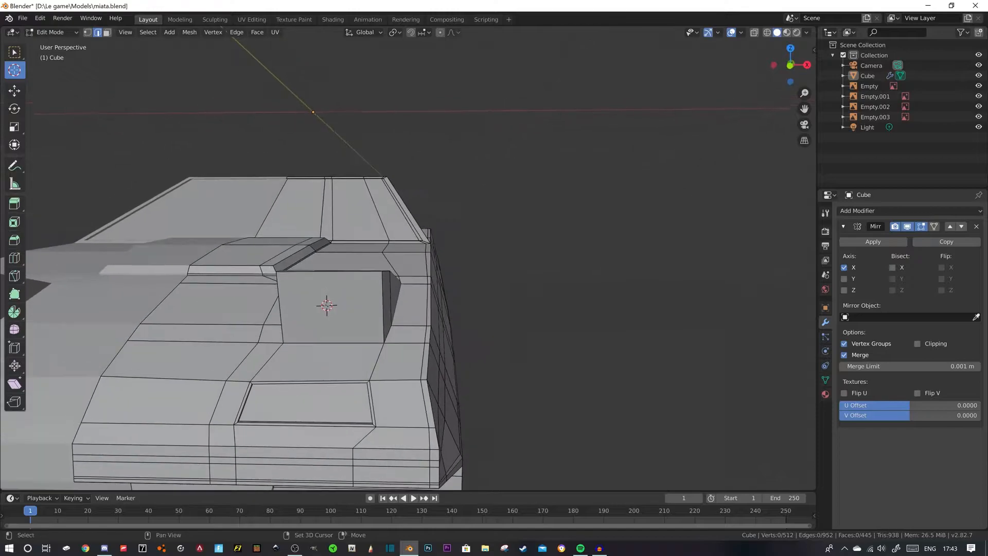
# - Add a 16-vertex cylinder at the 3D cursor and rotate it 90° about the X axis
pyautogui.hotkey('shift', 'a')
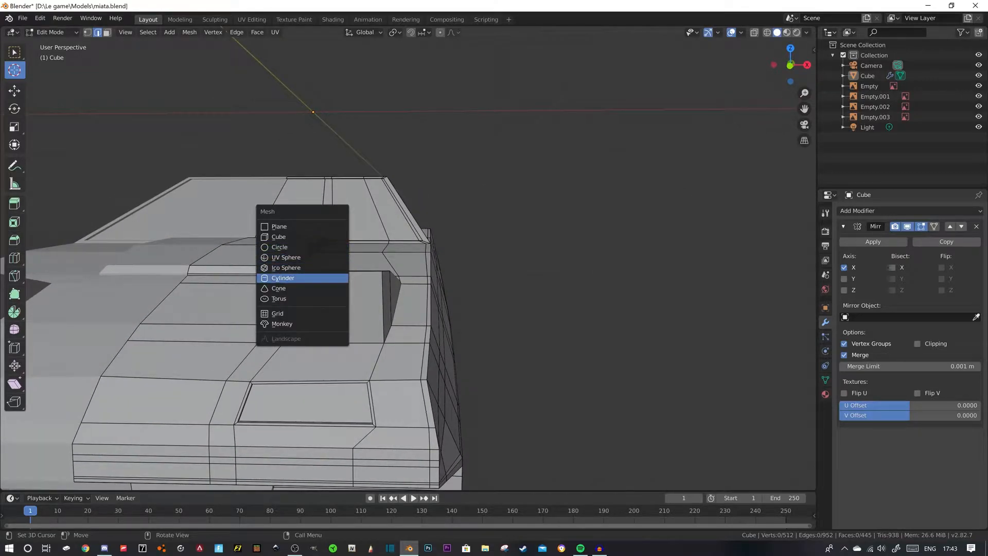
pyautogui.click(283, 278)
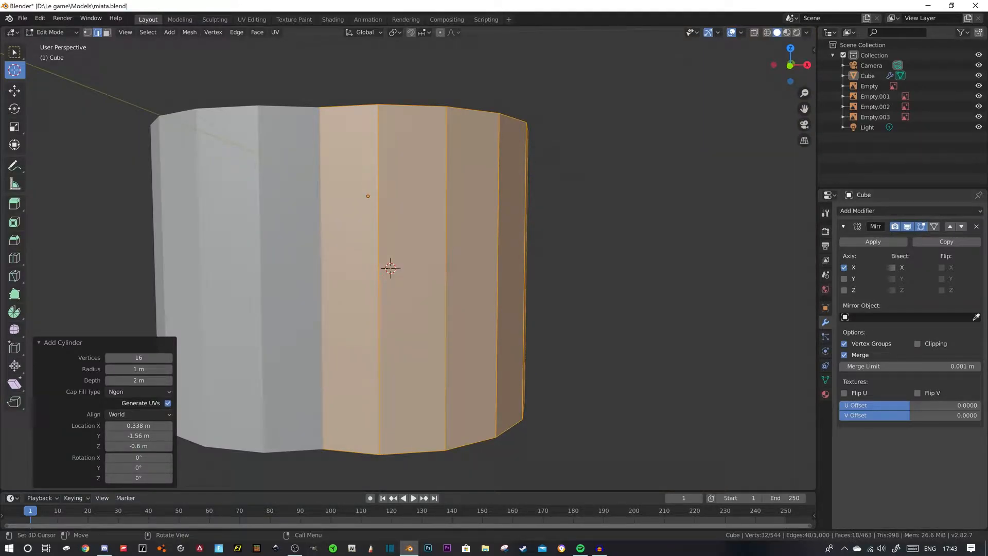
pyautogui.write('rx90')
pyautogui.press('Return')
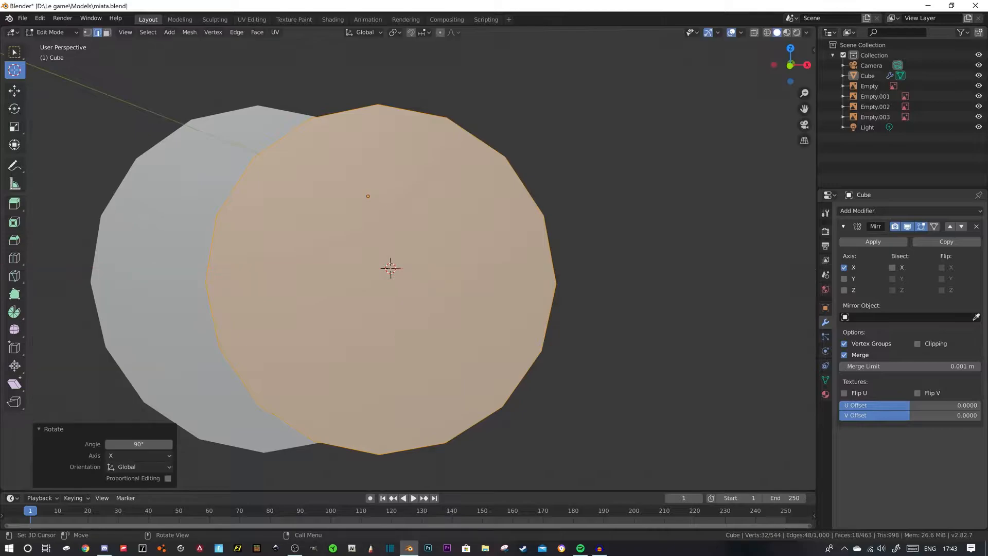
# - Scale the new cylinder uniformly down to about 0.06 so it matches the headlight's size
pyautogui.press('s')
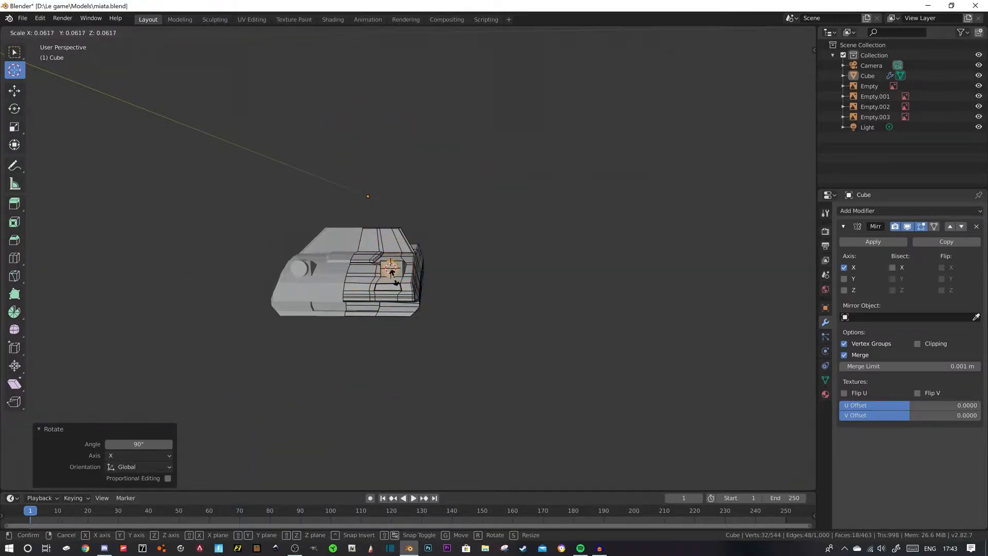
pyautogui.click(393, 276)
pyautogui.scroll(8, 393, 277)
pyautogui.moveTo(394, 277); pyautogui.dragTo(330, 276, button='middle')
# - Center the cylinder on the headlight face by nudging it along X and about -0.004 m along Z
pyautogui.click(14, 90)
pyautogui.moveTo(352, 282); pyautogui.dragTo(365, 282)
pyautogui.moveTo(324, 241); pyautogui.dragTo(323, 242)
pyautogui.moveTo(365, 282); pyautogui.dragTo(359, 282)
pyautogui.press('KP_1')
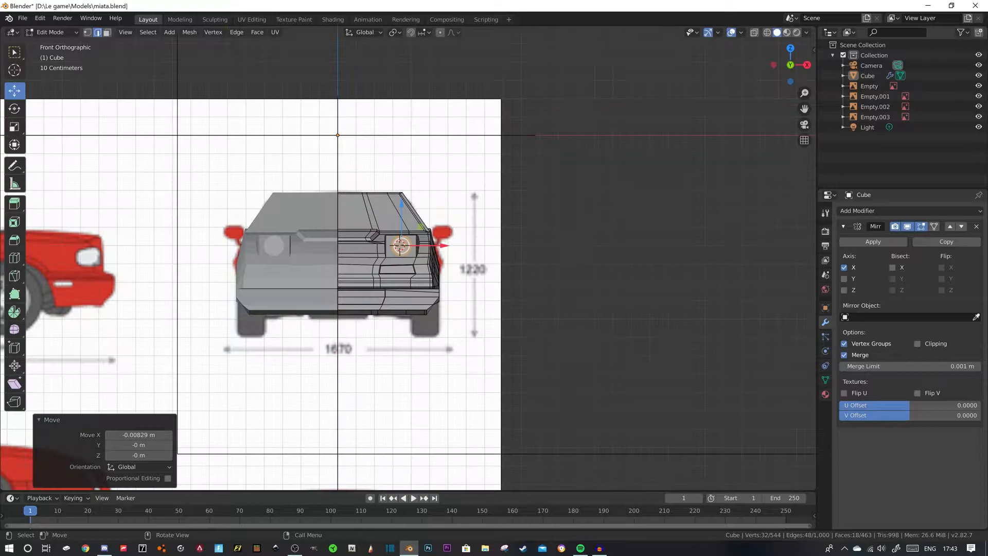
pyautogui.scroll(4, 441, 247)
pyautogui.moveTo(395, 191); pyautogui.dragTo(395, 192)
# - Fine-tune the headlight cylinder's uniform scale in the front view, finishing with a factor of about 0.974
pyautogui.press('s')
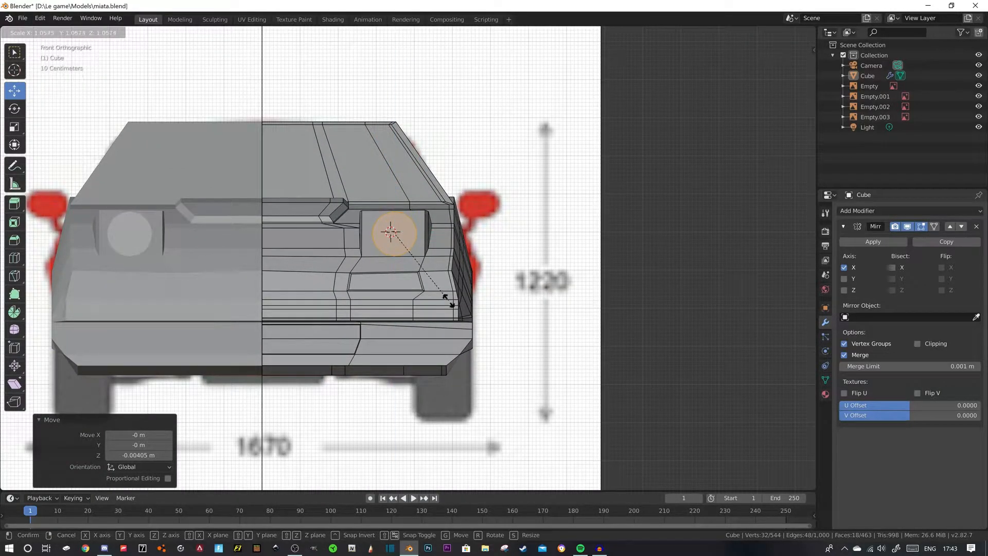
pyautogui.click(449, 304)
pyautogui.press('s')
pyautogui.click(440, 285)
# - Move the headlight cylinder about 0.036 m along Y into the pop-up housing
pyautogui.moveTo(440, 286); pyautogui.dragTo(787, 256, button='middle')
pyautogui.scroll(-6, 426, 292)
pyautogui.scroll(4, 457, 296)
pyautogui.press('g')
pyautogui.press('y')
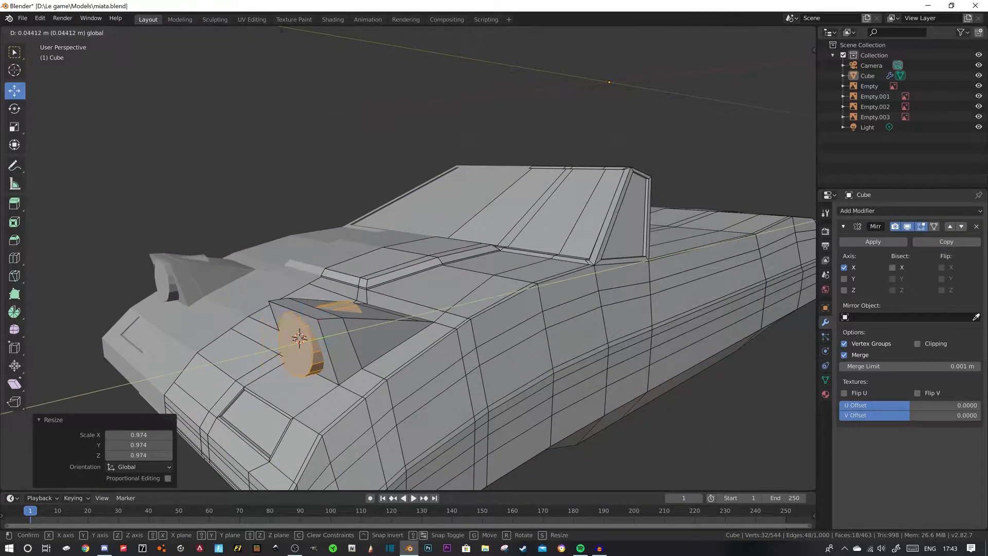
pyautogui.click(464, 288)
# - Rotate the headlight cylinder about 16.8° around the X axis to follow the housing's slanted front face
pyautogui.moveTo(463, 288)
pyautogui.mouseDown(button='middle')
pyautogui.moveTo(522, 278)
pyautogui.moveTo(432, 273)
pyautogui.moveTo(471, 277)
pyautogui.mouseUp(button='middle')
pyautogui.scroll(3, 458, 275)
pyautogui.scroll(-3, 458, 275)
pyautogui.scroll(-2, 509, 272)
pyautogui.scroll(2, 432, 273)
pyautogui.click(14, 108)
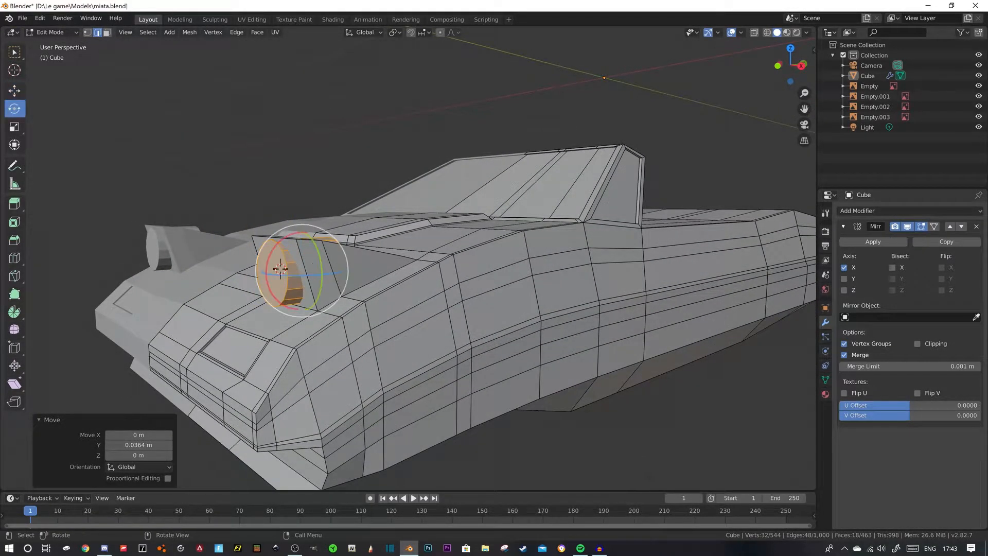
pyautogui.moveTo(271, 245); pyautogui.dragTo(274, 249)
# - Adjust the headlight cylinder along Y to sit just proud of the slanted face and raise it about 0.015 m along Z
pyautogui.click(14, 91)
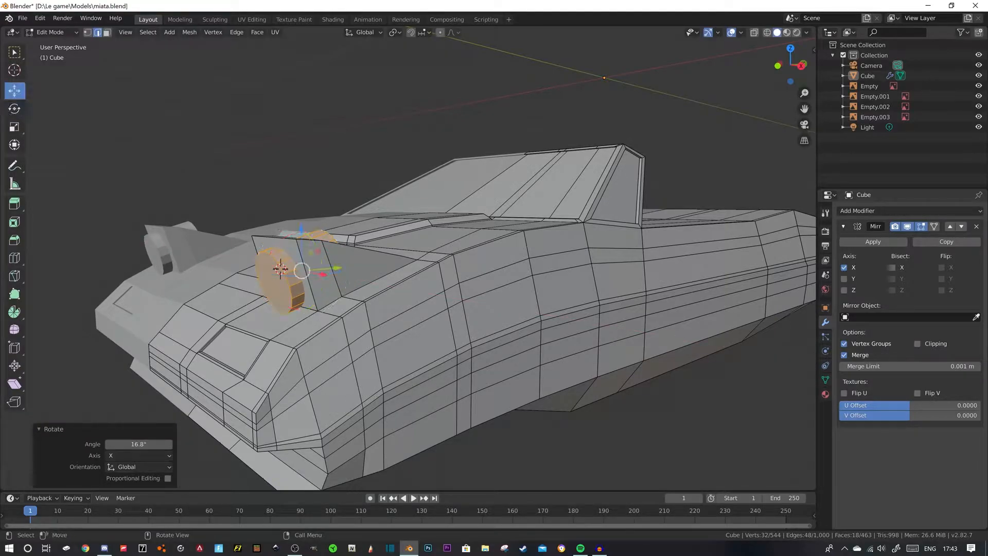
pyautogui.moveTo(329, 272); pyautogui.dragTo(301, 272, button='middle')
pyautogui.moveTo(293, 268); pyautogui.dragTo(303, 267)
pyautogui.moveTo(266, 232); pyautogui.dragTo(266, 224)
pyautogui.moveTo(267, 224)
pyautogui.mouseDown(button='middle')
pyautogui.moveTo(396, 222)
pyautogui.moveTo(280, 238)
pyautogui.mouseUp(button='middle')
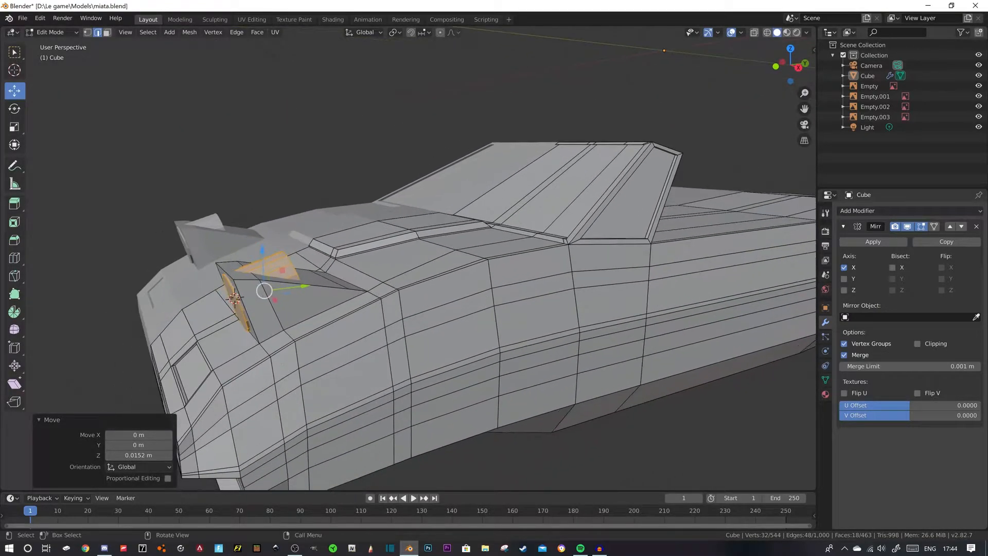
# - Add one loop cut around the headlight cylinder and slide it toward the front cap with a factor of about -0.888
pyautogui.hotkey('ctrl', 'r')
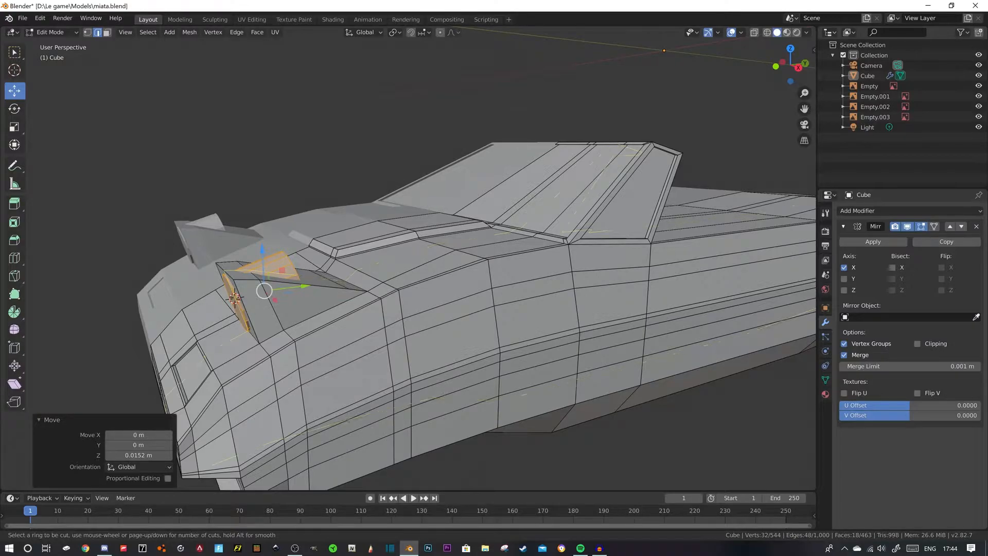
pyautogui.click(253, 276)
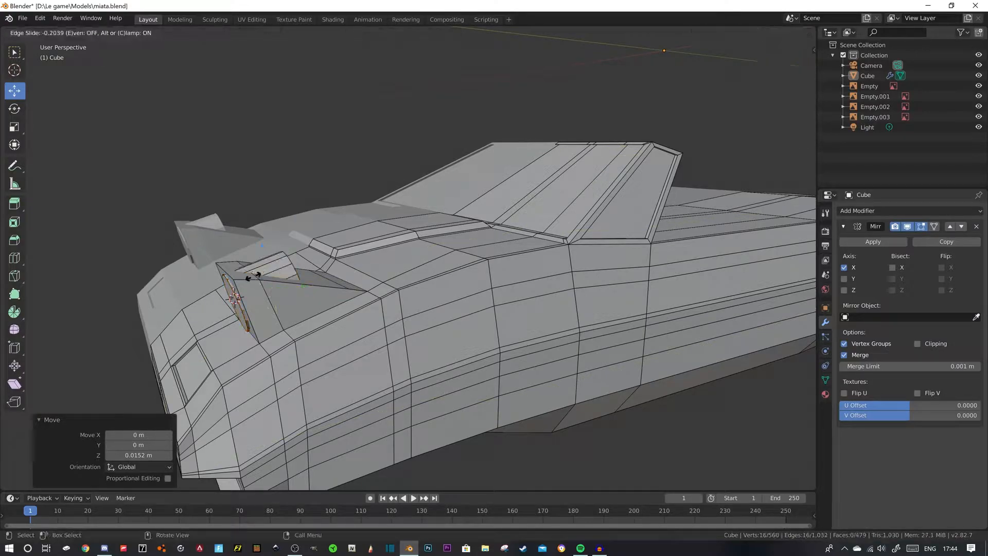
pyautogui.click(235, 296)
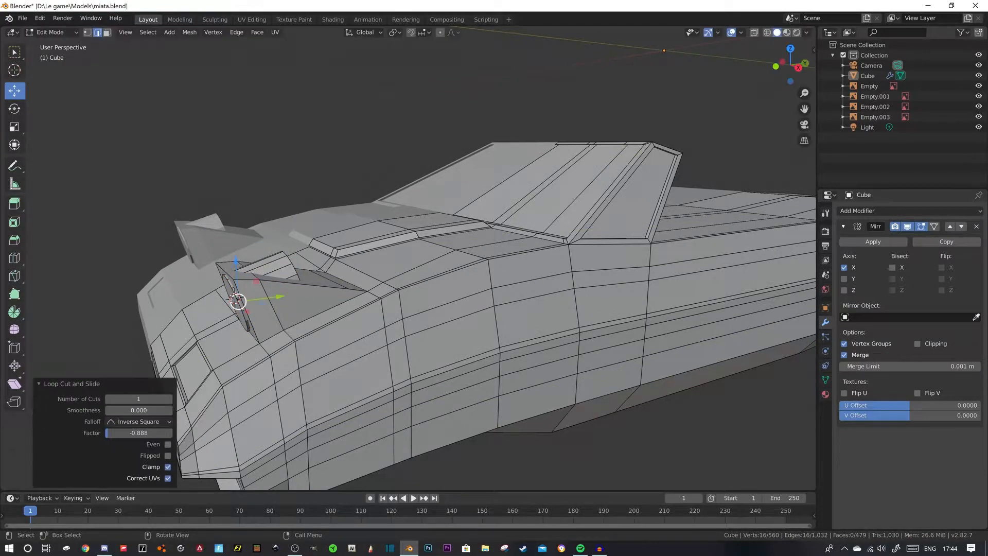
# - Select the headlight cylinder's rear cap and the ring of side faces behind the loop cut and delete them
pyautogui.moveTo(236, 301); pyautogui.dragTo(206, 378, button='middle')
pyautogui.click(226, 350)
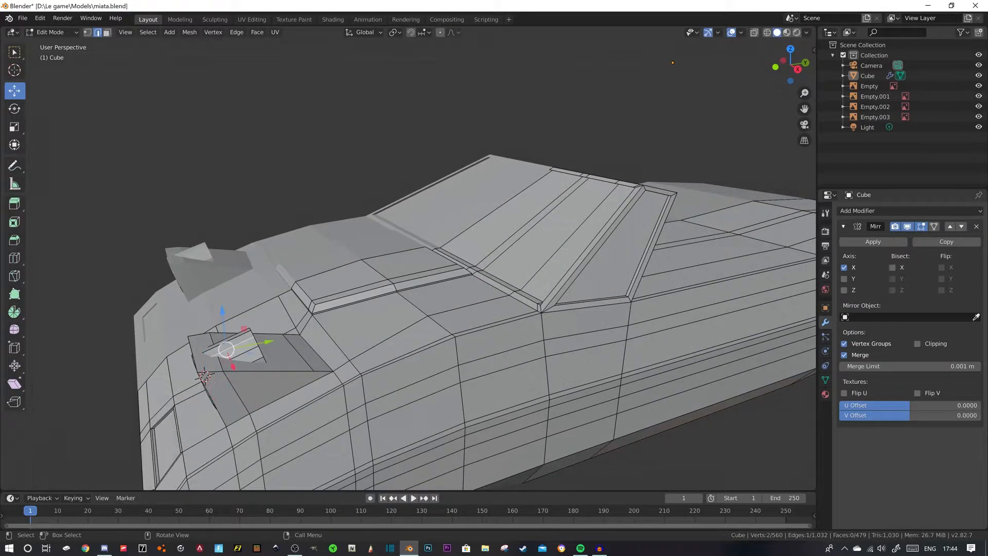
pyautogui.press('3')
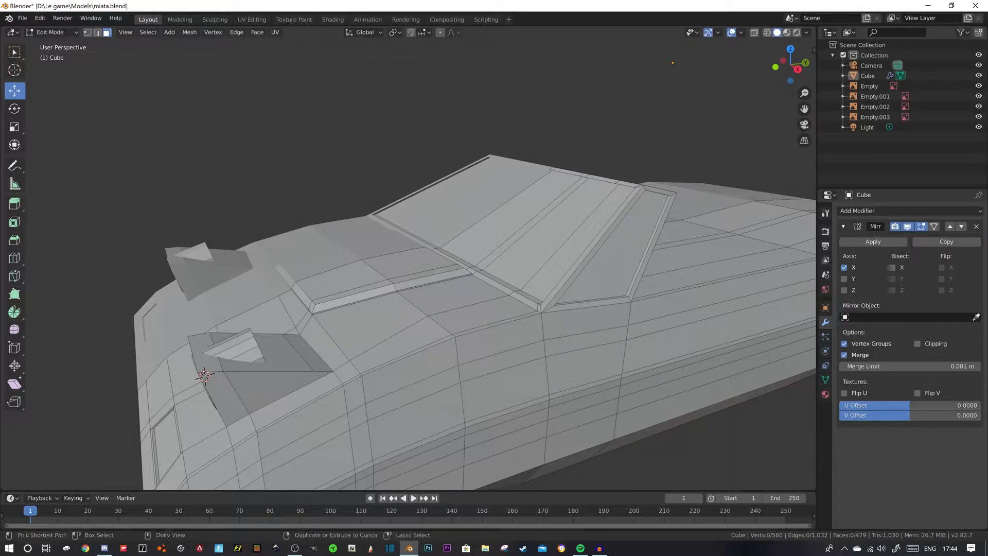
pyautogui.keyDown('ctrl'); pyautogui.click(240, 342); pyautogui.keyUp('ctrl')
pyautogui.click(251, 354)
pyautogui.keyDown('alt'); pyautogui.click(256, 351); pyautogui.keyUp('alt')
pyautogui.moveTo(255, 351)
pyautogui.mouseDown(button='middle')
pyautogui.moveTo(276, 341)
pyautogui.moveTo(249, 357)
pyautogui.mouseUp(button='middle')
pyautogui.keyDown('shift'); pyautogui.click(162, 390); pyautogui.keyUp('shift')
pyautogui.moveTo(162, 389); pyautogui.dragTo(199, 383, button='middle')
pyautogui.press('x')
pyautogui.click(229, 278)
# - Select the pop-up headlight housing's upper front edge and raise it slightly along Z
pyautogui.moveTo(229, 278); pyautogui.dragTo(247, 269, button='middle')
pyautogui.keyDown('shift'); pyautogui.moveTo(247, 269); pyautogui.dragTo(299, 260, button='middle'); pyautogui.keyUp('shift')
pyautogui.press('2')
pyautogui.click(447, 308)
pyautogui.moveTo(447, 307); pyautogui.dragTo(411, 302, button='middle')
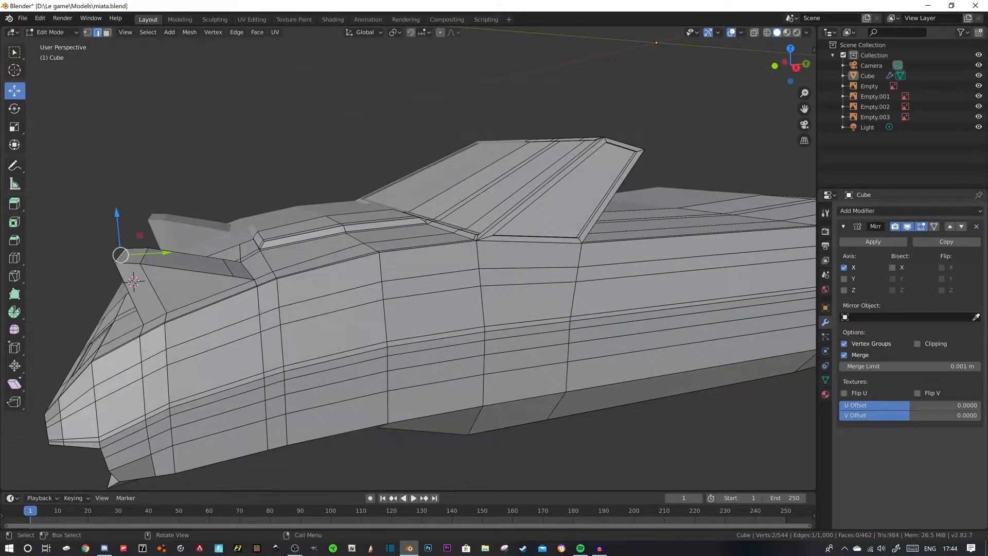
pyautogui.moveTo(117, 213); pyautogui.dragTo(116, 209)
# - Select the whole round lamp on the pop-up headlight, scale it by about 1.052 and nudge it up along Z
pyautogui.moveTo(118, 210); pyautogui.dragTo(170, 208, button='middle')
pyautogui.press('l')
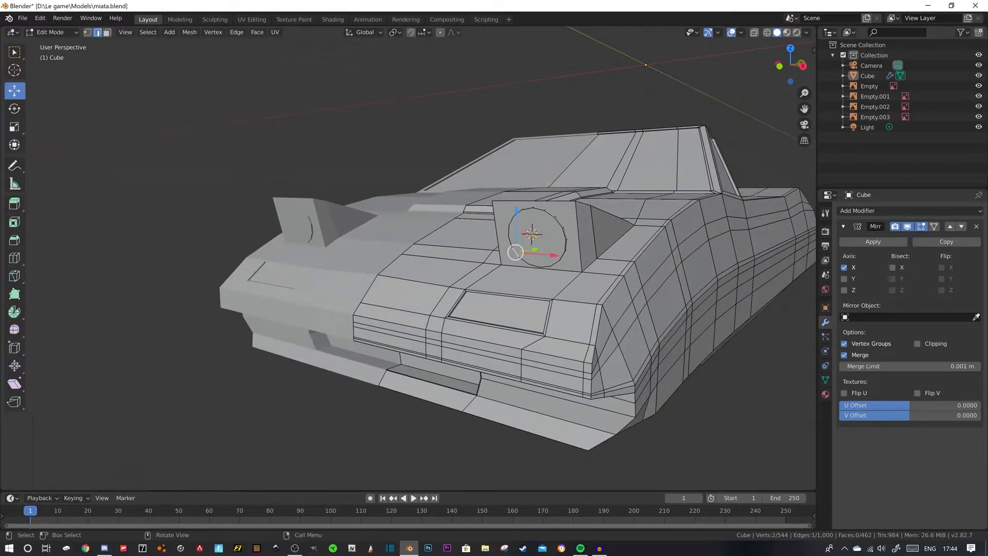
pyautogui.moveTo(538, 195); pyautogui.dragTo(538, 195)
pyautogui.press('s')
pyautogui.click(569, 248)
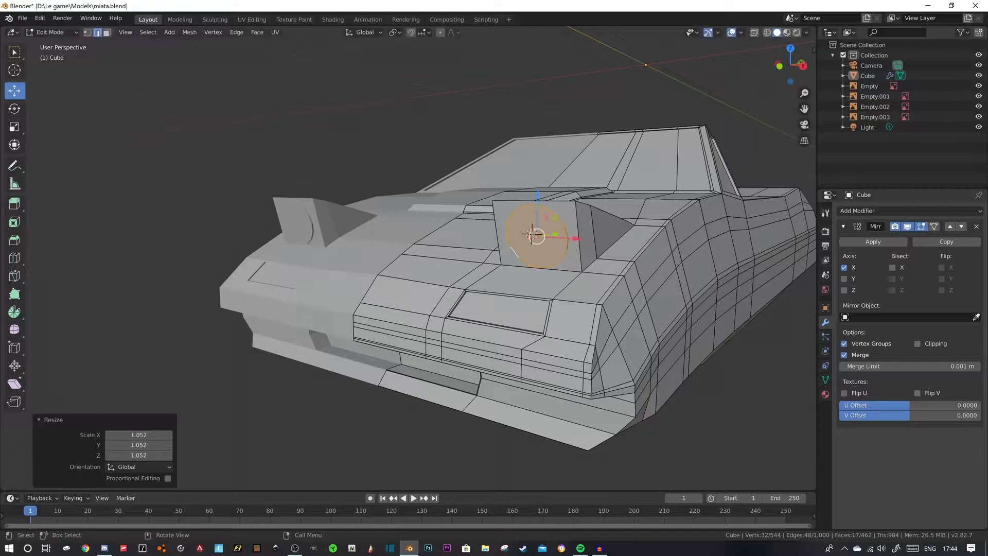
pyautogui.moveTo(538, 195); pyautogui.dragTo(539, 194)
pyautogui.moveTo(539, 193); pyautogui.dragTo(482, 218, button='middle')
pyautogui.click(360, 134)
# - Select the row of upper body faces behind the windshield that covers the cockpit area
pyautogui.scroll(-4, 361, 133)
pyautogui.moveTo(360, 133); pyautogui.dragTo(226, 160, button='middle')
pyautogui.moveTo(329, 216); pyautogui.dragTo(355, 217, button='middle')
pyautogui.scroll(3, 389, 240)
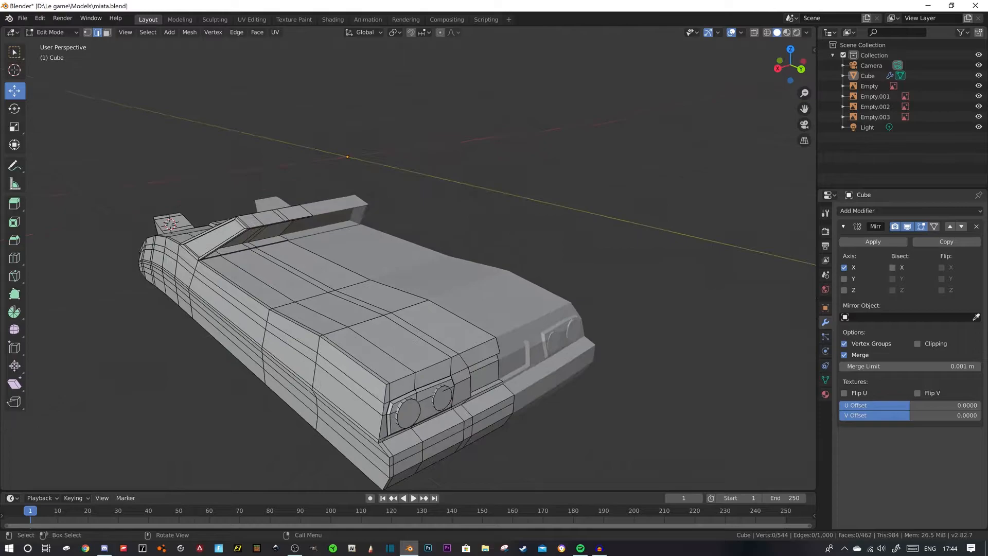
pyautogui.click(107, 33)
pyautogui.moveTo(314, 248); pyautogui.dragTo(295, 247, button='middle')
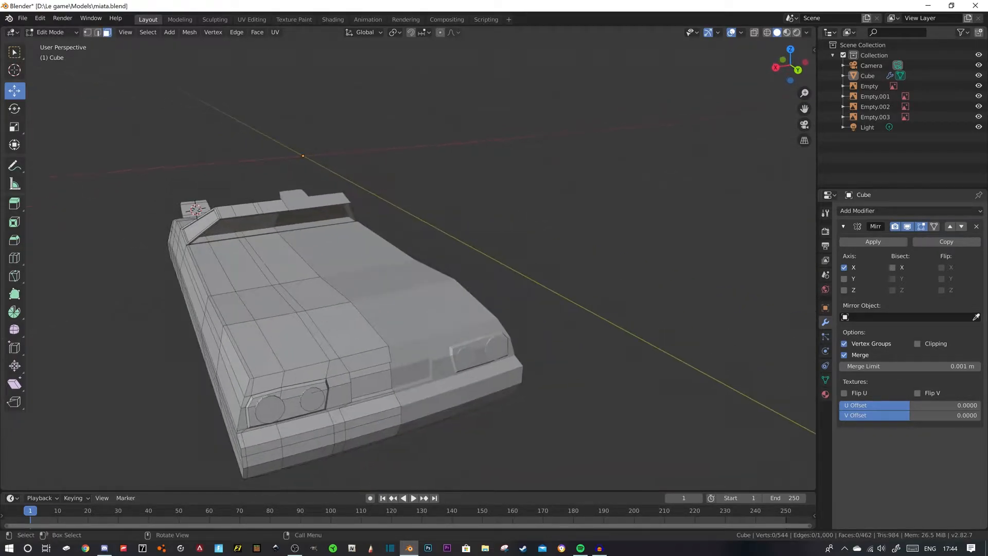
pyautogui.click(282, 258)
pyautogui.keyDown('ctrl'); pyautogui.click(214, 269); pyautogui.keyUp('ctrl')
pyautogui.moveTo(216, 268); pyautogui.dragTo(257, 263, button='middle')
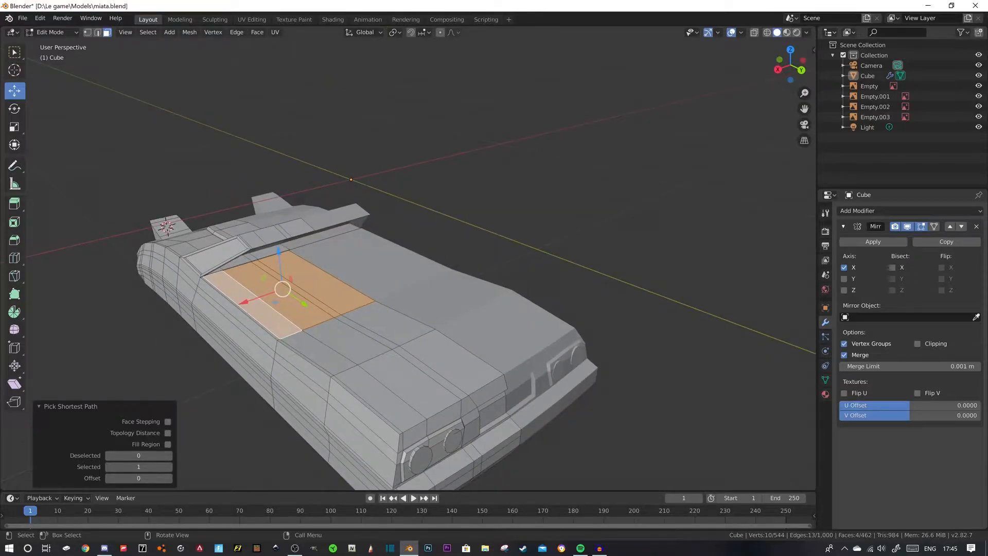
# - Compare the selected cockpit faces with the side and top blueprints, using wireframe shading to see the seats and interior
pyautogui.press('KP_3')
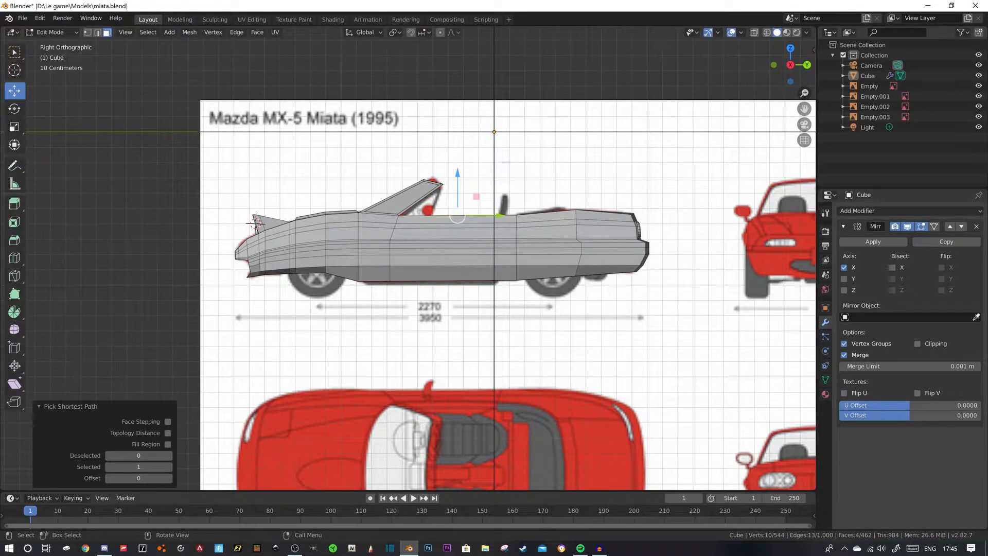
pyautogui.press('KP_7')
pyautogui.keyDown('shift'); pyautogui.moveTo(494, 247); pyautogui.dragTo(423, 311, button='middle'); pyautogui.keyUp('shift')
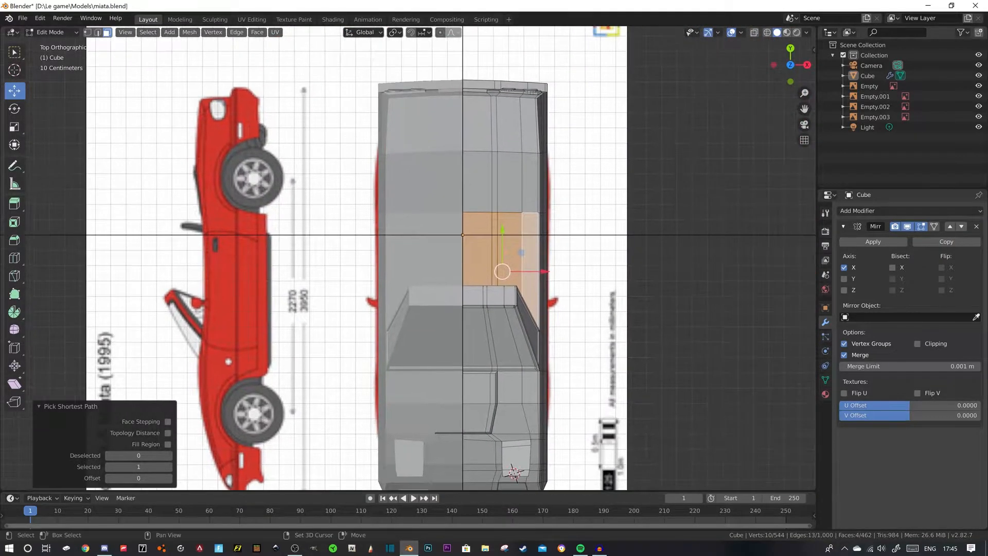
pyautogui.click(767, 32)
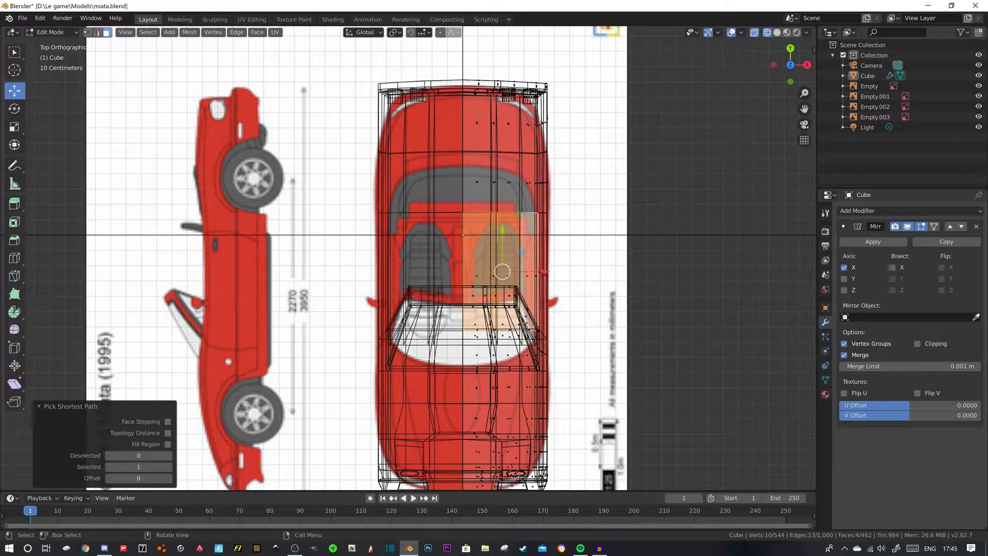
pyautogui.keyDown('shift'); pyautogui.moveTo(464, 257); pyautogui.dragTo(455, 214, button='middle'); pyautogui.keyUp('shift')
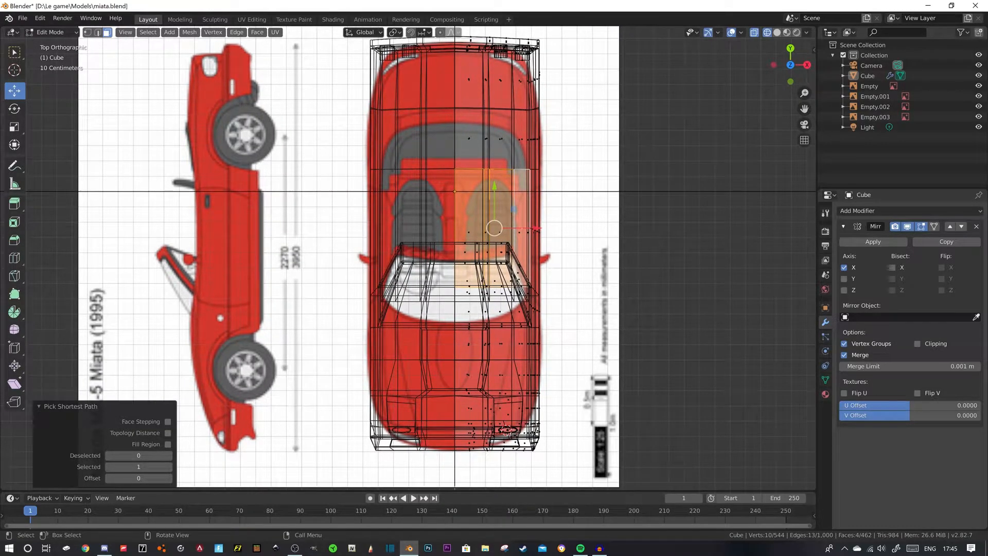
pyautogui.moveTo(457, 422); pyautogui.dragTo(432, 326, button='middle')
pyautogui.click(777, 32)
pyautogui.moveTo(633, 206); pyautogui.dragTo(454, 209, button='middle')
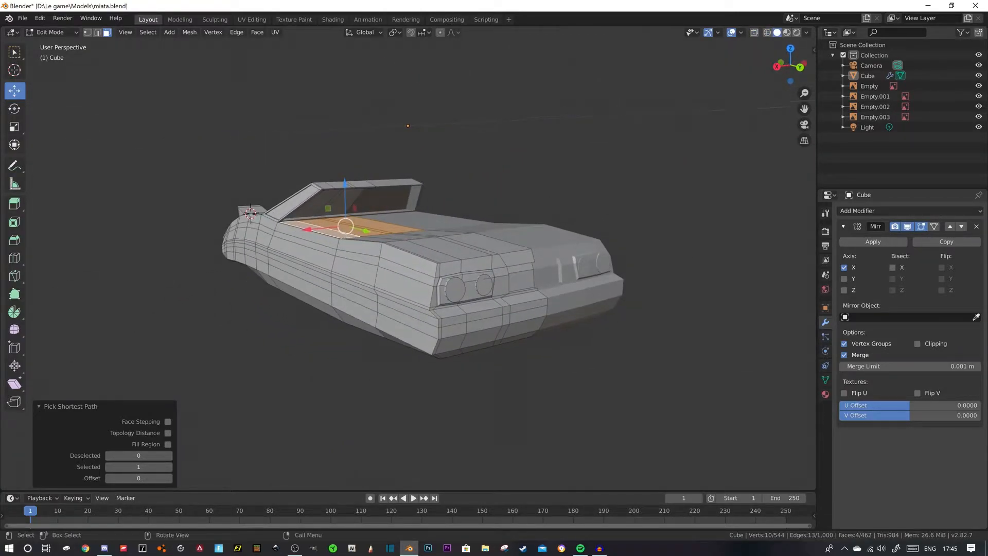
# - Select the chain of edges along the body's rear corner, from the trunk's side down past the bumper to the underside
pyautogui.press('2')
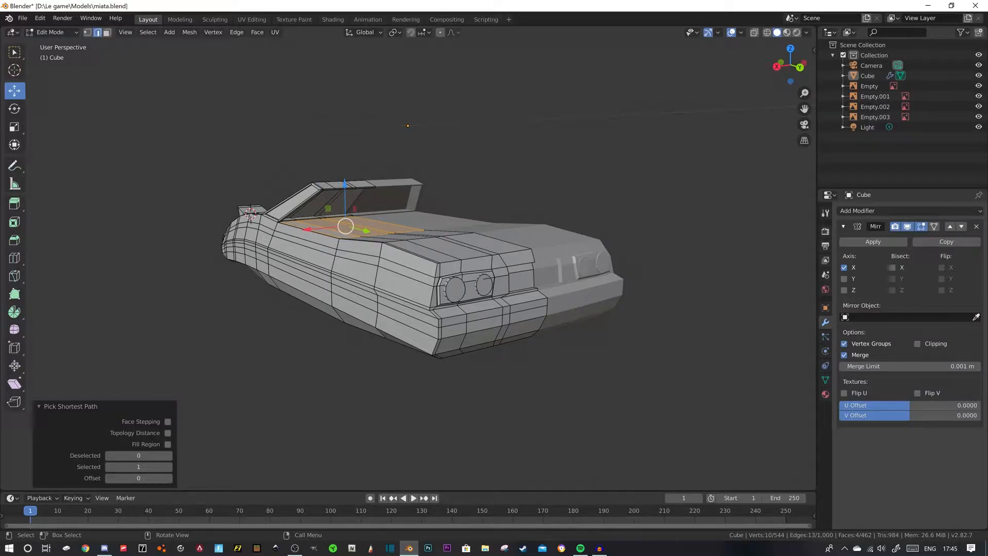
pyautogui.click(436, 271)
pyautogui.keyDown('ctrl'); pyautogui.click(434, 356); pyautogui.keyUp('ctrl')
pyautogui.moveTo(434, 355); pyautogui.dragTo(434, 333, button='middle')
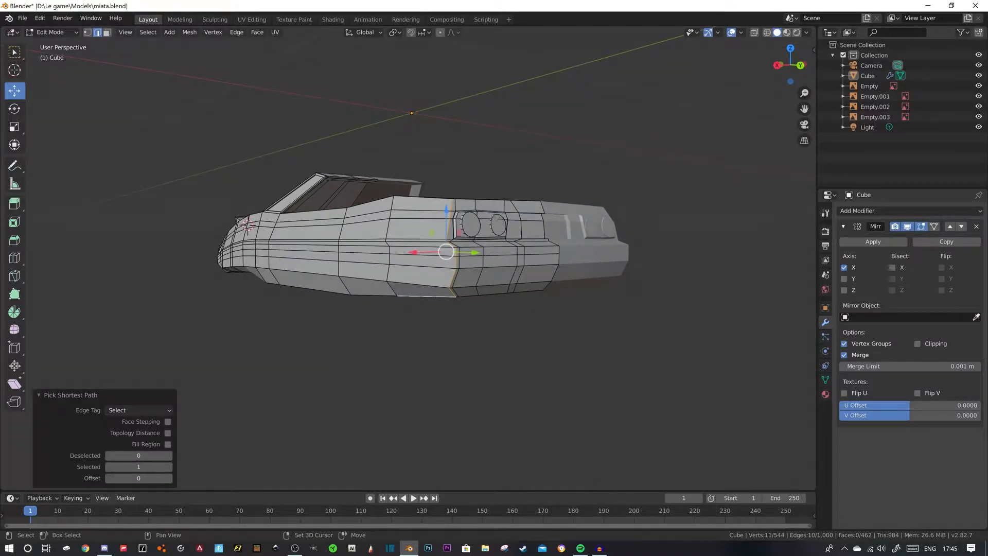
pyautogui.keyDown('shift'); pyautogui.click(428, 297); pyautogui.keyUp('shift')
pyautogui.moveTo(428, 299); pyautogui.dragTo(406, 315, button='middle')
pyautogui.moveTo(282, 328); pyautogui.dragTo(282, 329)
pyautogui.click(333, 280)
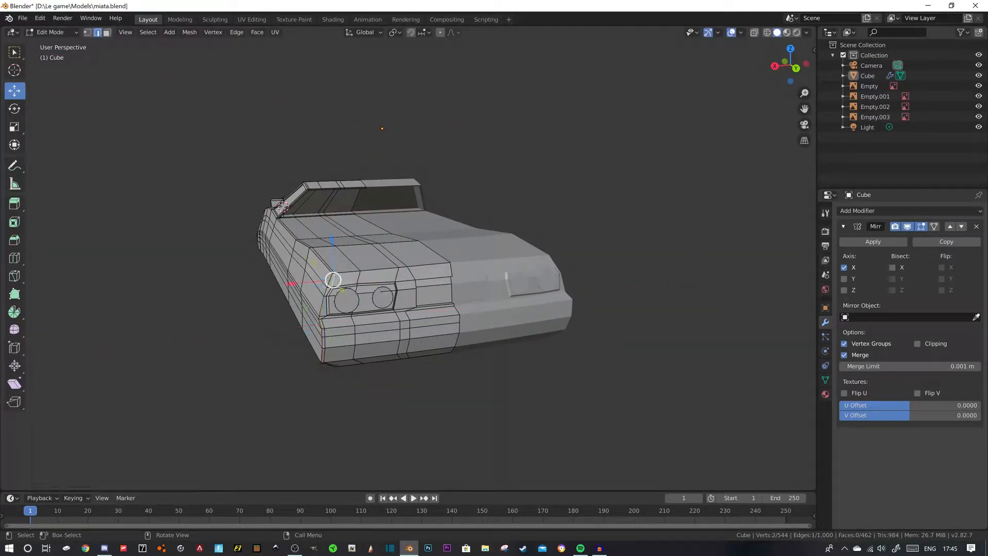
pyautogui.hotkey('ctrl', 'z')
pyautogui.keyDown('shift'); pyautogui.click(333, 280); pyautogui.keyUp('shift')
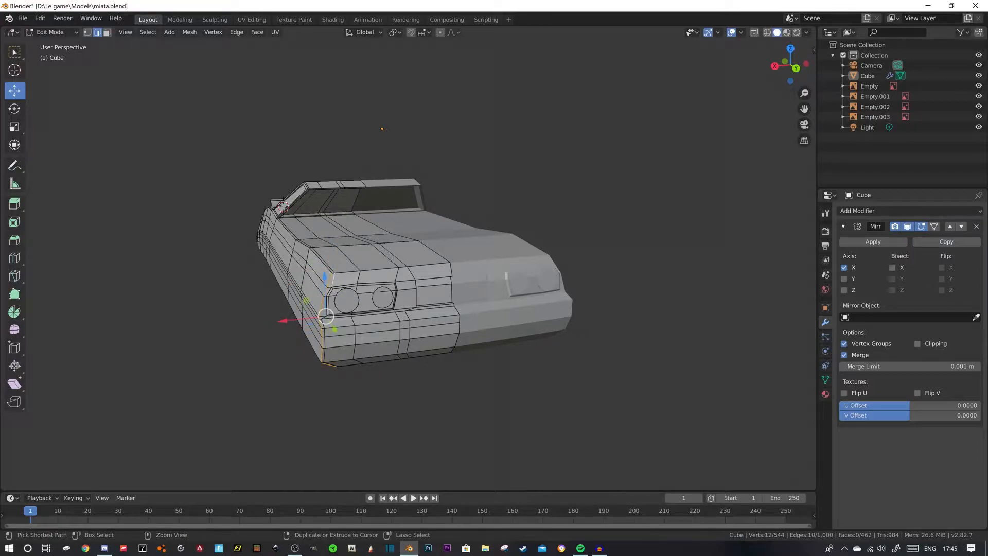
pyautogui.keyDown('ctrl'); pyautogui.click(329, 364); pyautogui.keyUp('ctrl')
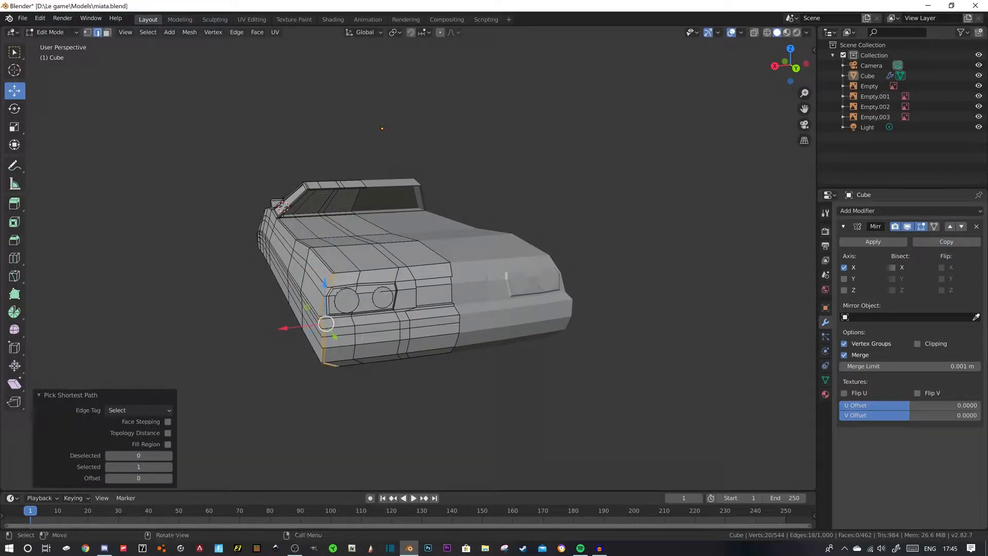
# - Complete the rear corner edge selection beside the tail lights and shift it slightly inward along X
pyautogui.moveTo(283, 328); pyautogui.dragTo(284, 328)
pyautogui.hotkey('ctrl', 'z')
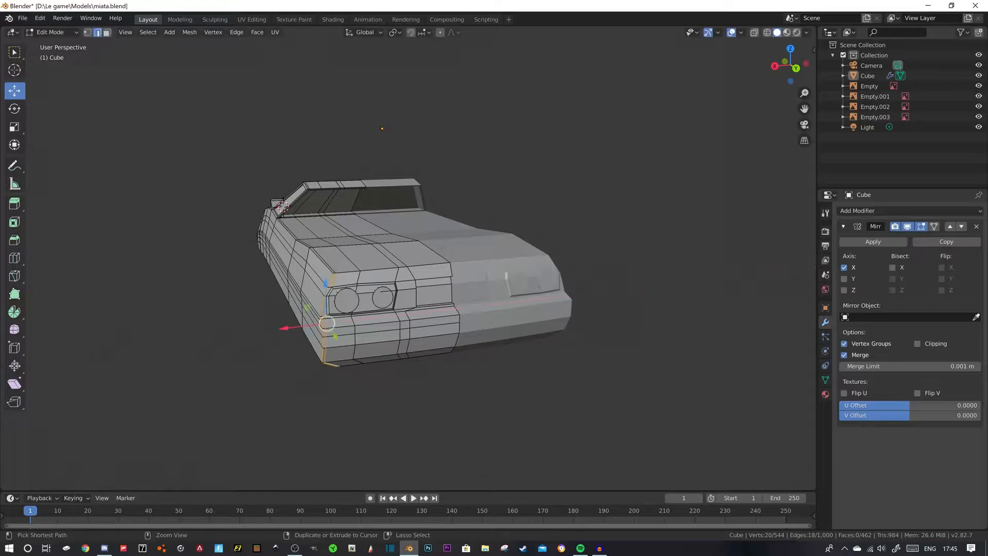
pyautogui.click(329, 292)
pyautogui.hotkey('ctrl', 'z')
pyautogui.keyDown('shift'); pyautogui.click(329, 290); pyautogui.keyUp('shift')
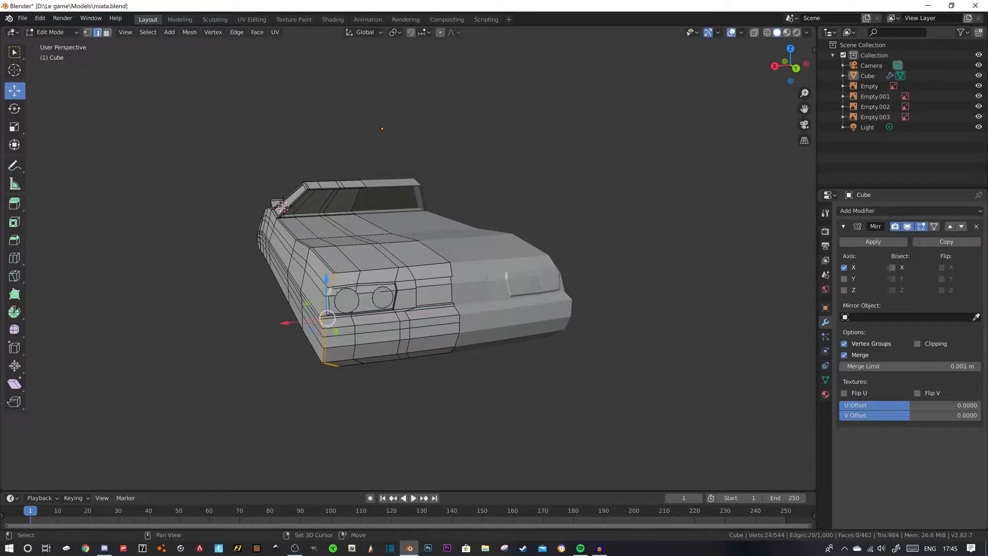
pyautogui.keyDown('shift'); pyautogui.click(328, 306); pyautogui.keyUp('shift')
pyautogui.moveTo(287, 322); pyautogui.dragTo(291, 321)
pyautogui.moveTo(303, 317); pyautogui.dragTo(274, 341, button='middle')
pyautogui.click(260, 353)
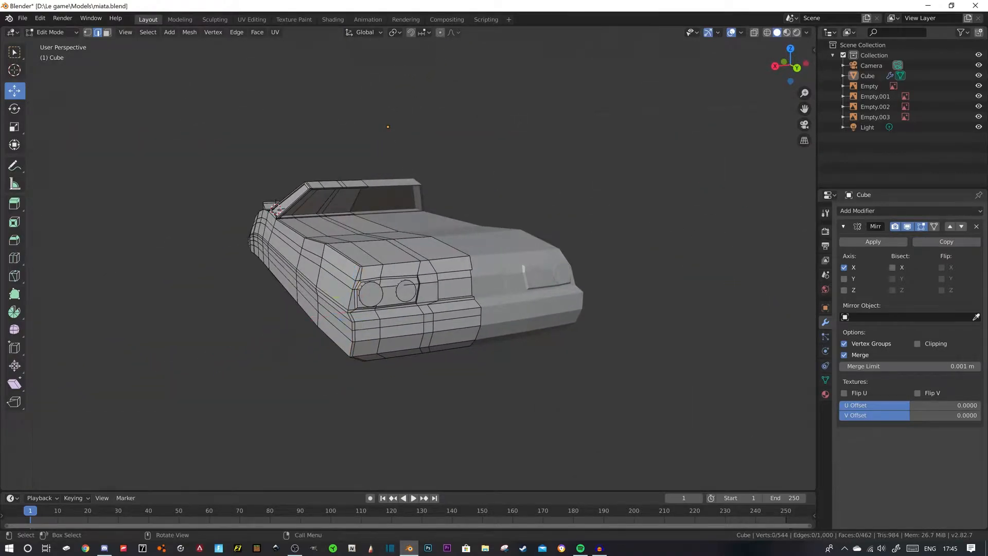
# - Select the rear corner's edge chain from the trunk edge to the underside and bevel it with one segment
pyautogui.click(358, 274)
pyautogui.keyDown('ctrl'); pyautogui.click(358, 359); pyautogui.keyUp('ctrl')
pyautogui.moveTo(359, 357)
pyautogui.mouseDown(button='middle')
pyautogui.moveTo(391, 337)
pyautogui.moveTo(357, 350)
pyautogui.mouseUp(button='middle')
pyautogui.hotkey('ctrl', 'b')
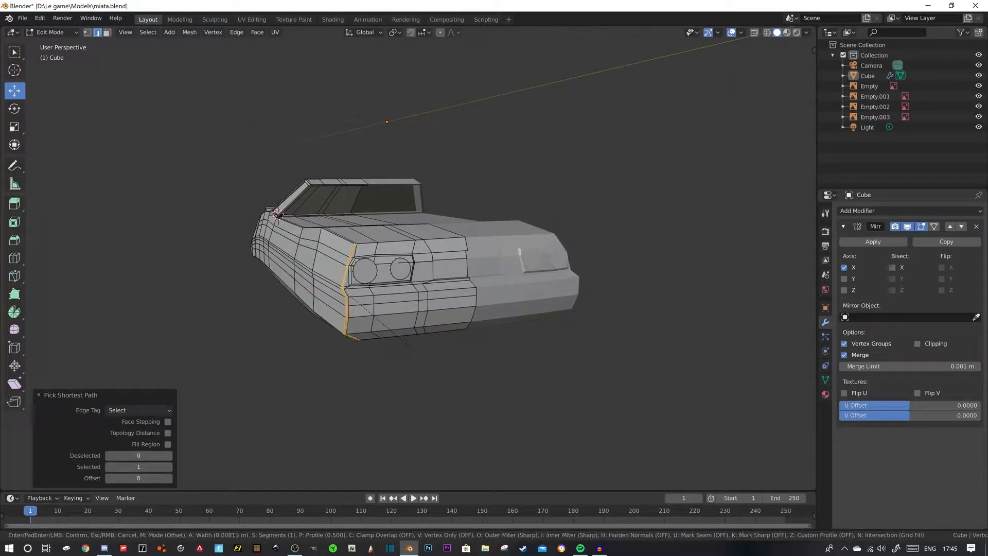
pyautogui.click(411, 347)
# - Select the vertical edges at the front nose corner and move them -0.023 m along X
pyautogui.moveTo(412, 257); pyautogui.dragTo(424, 241, button='middle')
pyautogui.scroll(1, 410, 257)
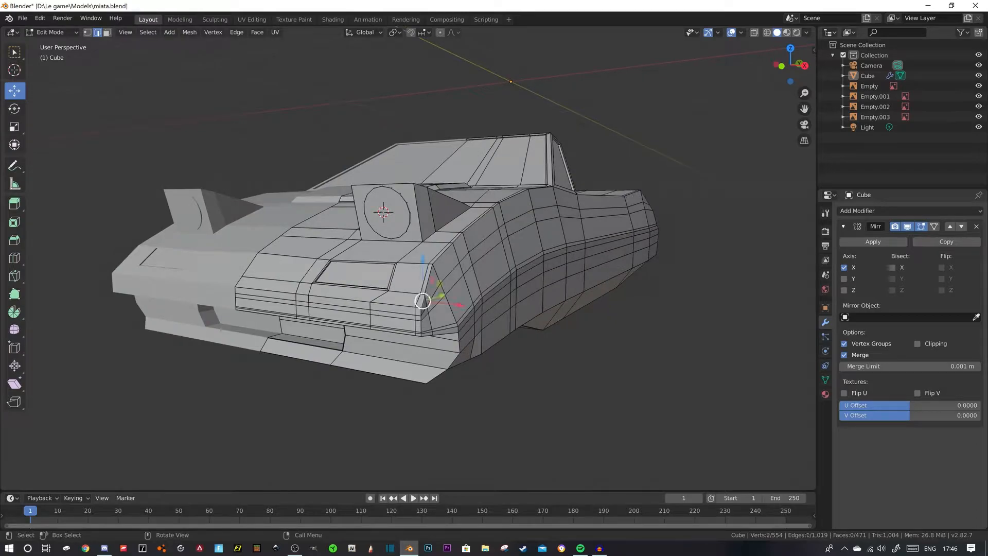
pyautogui.keyDown('ctrl'); pyautogui.click(421, 332); pyautogui.keyUp('ctrl')
pyautogui.moveTo(458, 324); pyautogui.dragTo(452, 324)
pyautogui.hotkey('ctrl', 'z')
pyautogui.keyDown('ctrl'); pyautogui.click(420, 315); pyautogui.keyUp('ctrl')
pyautogui.keyDown('ctrl'); pyautogui.click(418, 319); pyautogui.keyUp('ctrl')
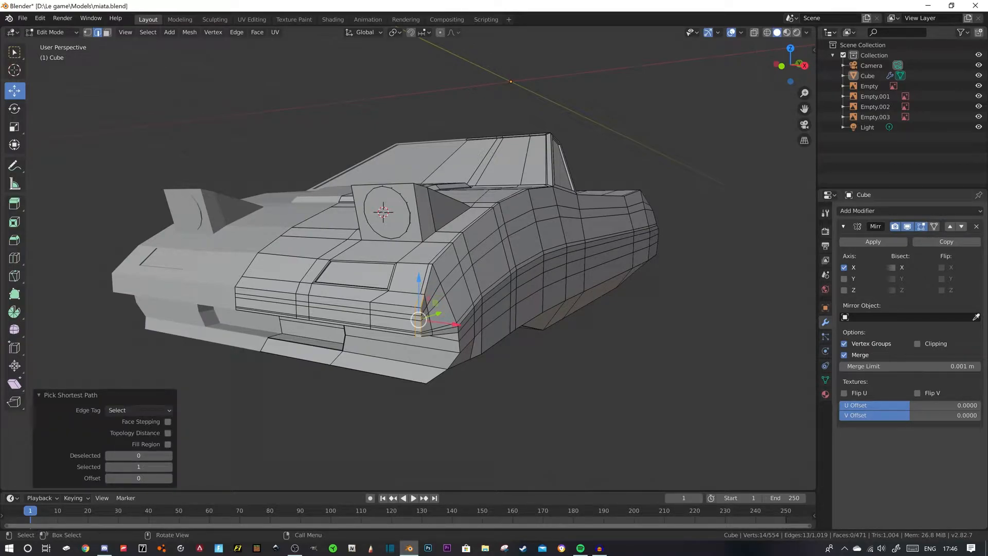
pyautogui.press('g')
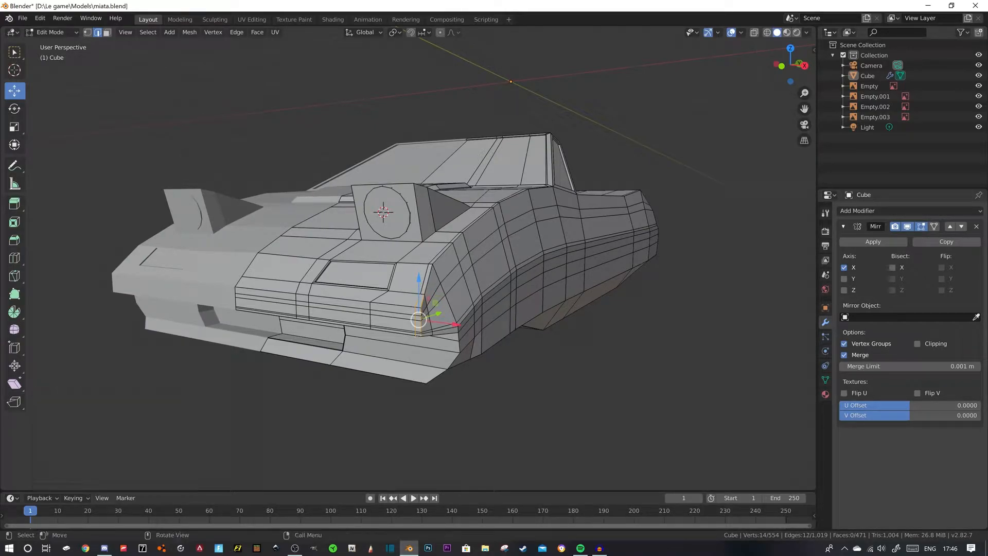
pyautogui.press('x')
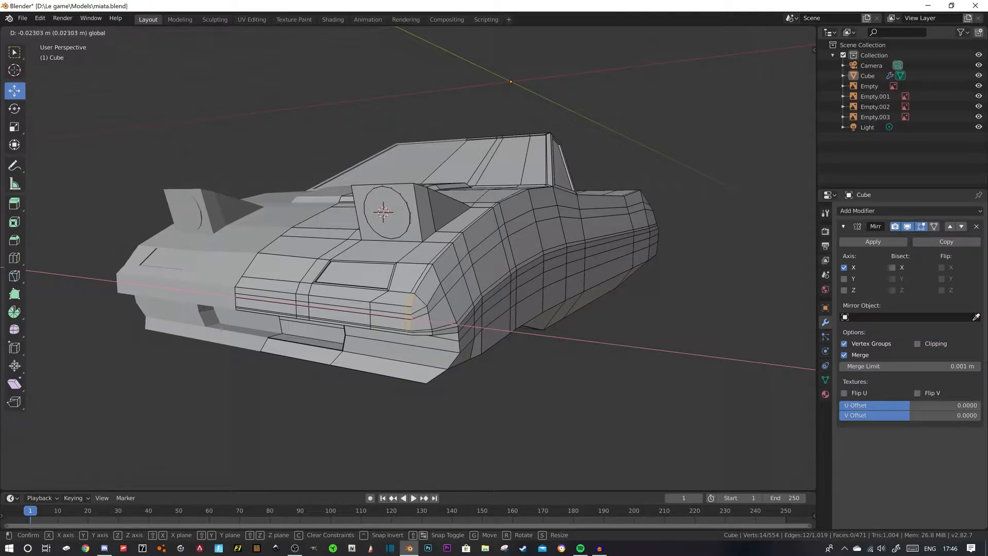
pyautogui.moveTo(449, 324); pyautogui.dragTo(447, 323)
pyautogui.moveTo(448, 323); pyautogui.dragTo(468, 328, button='middle')
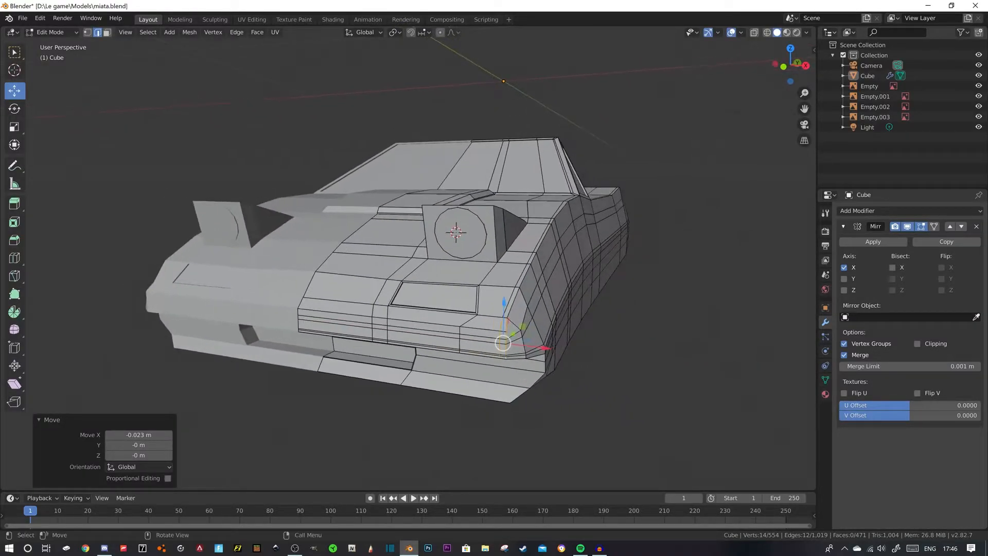
# - Select the short run of vertical edges at the nose corner and shift it slightly farther inward along X
pyautogui.hotkey('alt', 'a')
pyautogui.click(506, 333)
pyautogui.keyDown('ctrl'); pyautogui.click(506, 356); pyautogui.keyUp('ctrl')
pyautogui.moveTo(549, 352); pyautogui.dragTo(544, 352)
pyautogui.moveTo(545, 352)
pyautogui.mouseDown(button='middle')
pyautogui.moveTo(578, 347)
pyautogui.moveTo(538, 344)
pyautogui.mouseUp(button='middle')
# - Try shifting other vertical edge runs on the front nose inward along X
pyautogui.click(518, 323)
pyautogui.keyDown('ctrl'); pyautogui.click(495, 363); pyautogui.keyUp('ctrl')
pyautogui.moveTo(547, 346); pyautogui.dragTo(535, 345)
pyautogui.hotkey('ctrl', 'z')
pyautogui.moveTo(534, 345); pyautogui.dragTo(509, 346, button='middle')
pyautogui.keyDown('shift'); pyautogui.click(433, 311); pyautogui.keyUp('shift')
pyautogui.keyDown('shift'); pyautogui.click(411, 321); pyautogui.keyUp('shift')
pyautogui.moveTo(451, 340); pyautogui.dragTo(444, 340)
pyautogui.hotkey('ctrl', 'z')
pyautogui.hotkey('alt', 'a')
# - Examine the body's outline and cockpit area from the side and from above against the top blueprint in wireframe
pyautogui.moveTo(445, 341); pyautogui.dragTo(530, 288, button='middle')
pyautogui.press('KP_7')
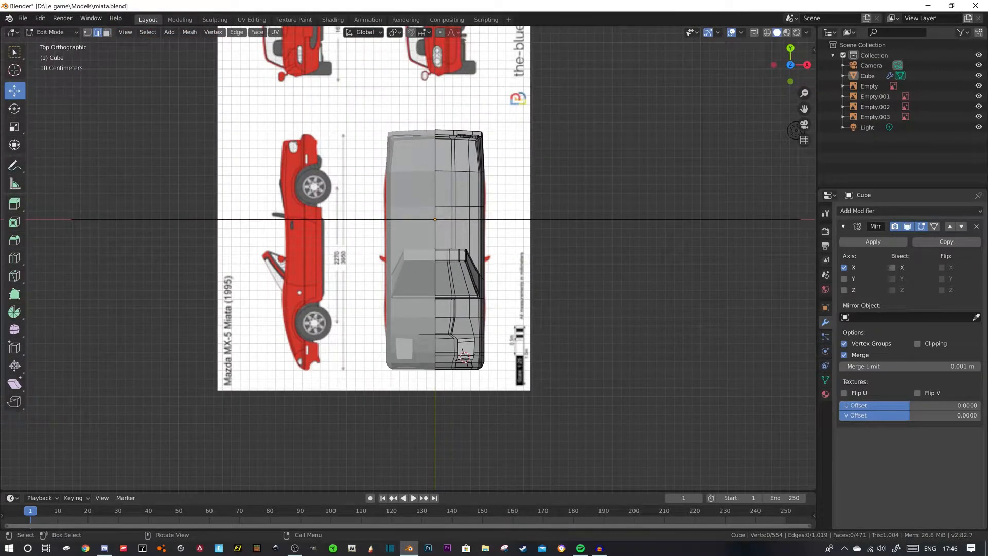
pyautogui.scroll(3, 408, 258)
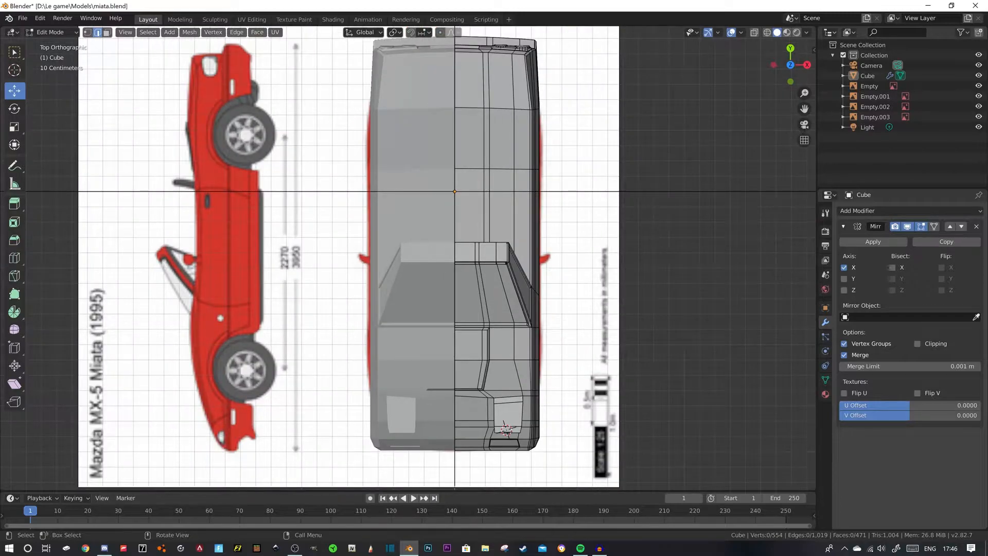
pyautogui.keyDown('shift'); pyautogui.moveTo(408, 258); pyautogui.dragTo(210, 158, button='middle'); pyautogui.keyUp('shift')
pyautogui.scroll(3, 408, 258)
pyautogui.moveTo(408, 258); pyautogui.dragTo(201, 260, button='middle')
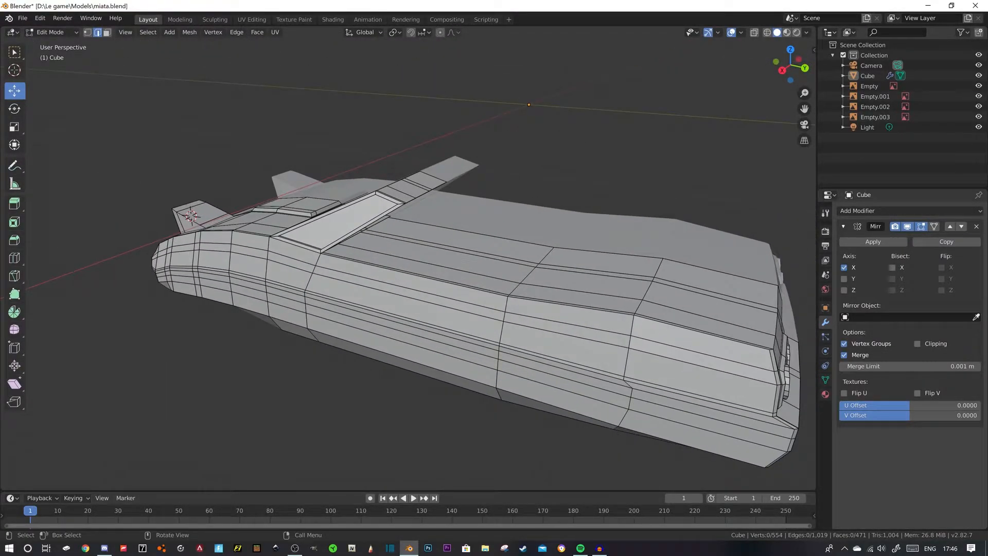
pyautogui.press('KP_7')
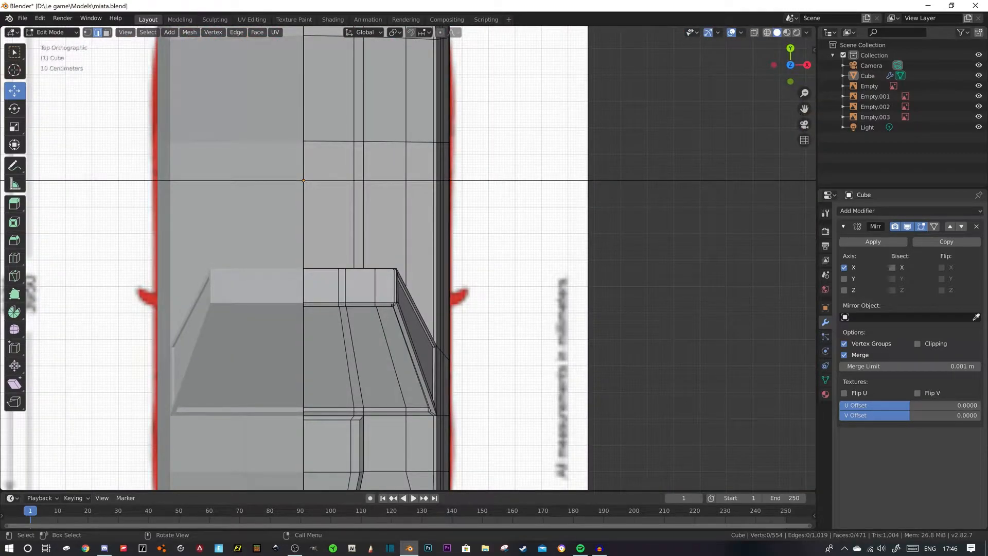
pyautogui.scroll(-6, 409, 257)
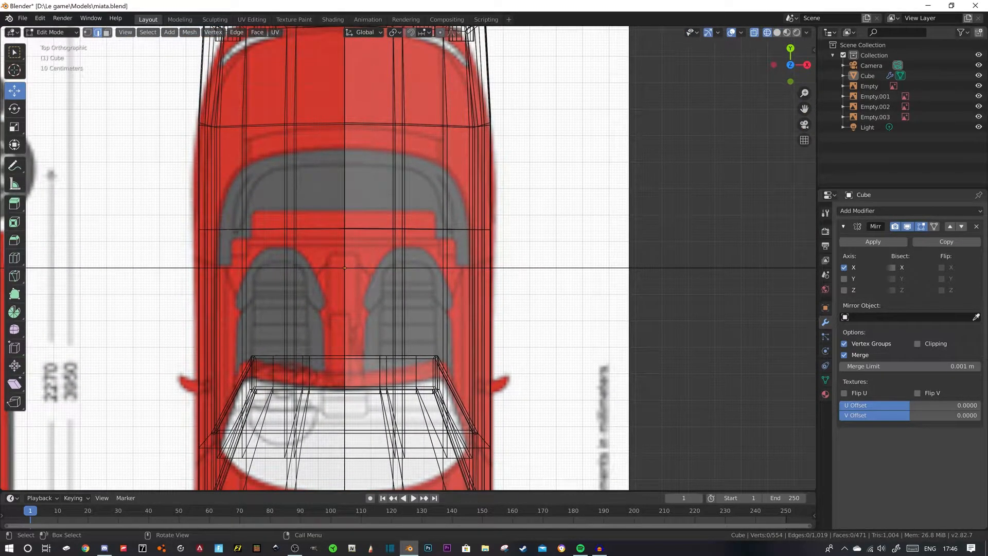
# - Select the four upper body faces over the seats, from the center line to the cockpit's side edge
pyautogui.click(106, 32)
pyautogui.moveTo(410, 257); pyautogui.dragTo(388, 234, button='middle')
pyautogui.click(401, 308)
pyautogui.press('KP_7')
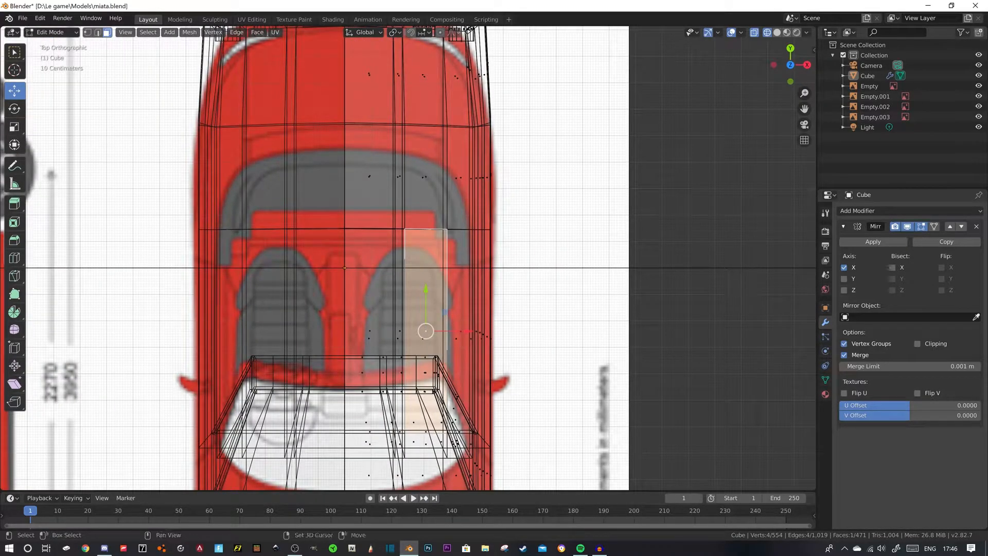
pyautogui.keyDown('shift'); pyautogui.click(370, 331); pyautogui.keyUp('shift')
pyautogui.keyDown('shift'); pyautogui.click(400, 331); pyautogui.keyUp('shift')
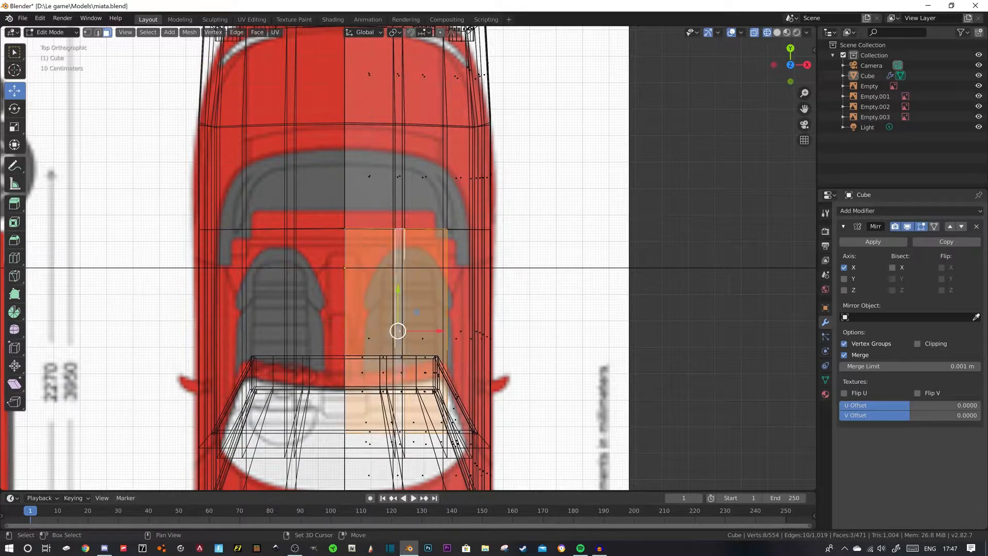
pyautogui.moveTo(400, 330); pyautogui.dragTo(350, 303, button='middle')
pyautogui.keyDown('shift'); pyautogui.click(401, 339); pyautogui.keyUp('shift')
pyautogui.moveTo(400, 339); pyautogui.dragTo(241, 288, button='middle')
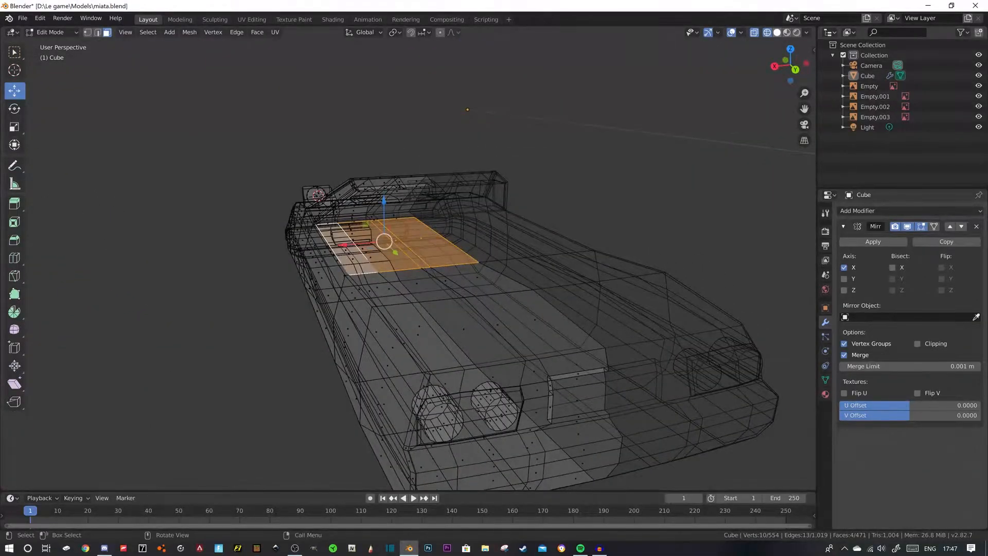
# - Extrude the selected cockpit faces downward and lower them farther along Z to form the interior floor
pyautogui.click(778, 32)
pyautogui.moveTo(478, 257); pyautogui.dragTo(553, 237, button='middle')
pyautogui.press('e')
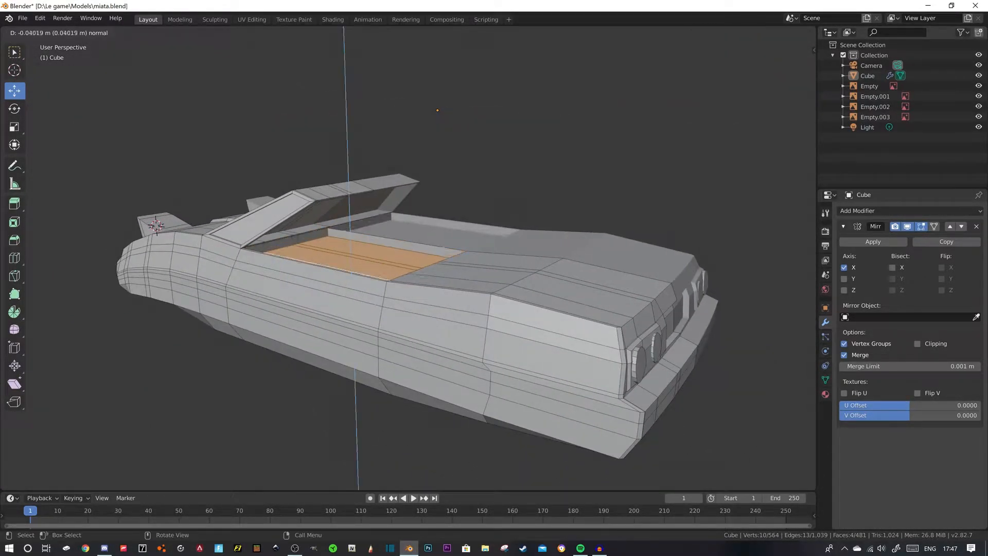
pyautogui.click(442, 293)
pyautogui.moveTo(442, 293); pyautogui.dragTo(497, 291, button='middle')
pyautogui.moveTo(334, 284); pyautogui.dragTo(335, 304)
pyautogui.moveTo(334, 304); pyautogui.dragTo(319, 368, button='middle')
# - Select the cockpit recess's inner wall face on the mirror center plane and delete it
pyautogui.moveTo(363, 267); pyautogui.dragTo(411, 262, button='middle')
pyautogui.click(422, 234)
pyautogui.press('x')
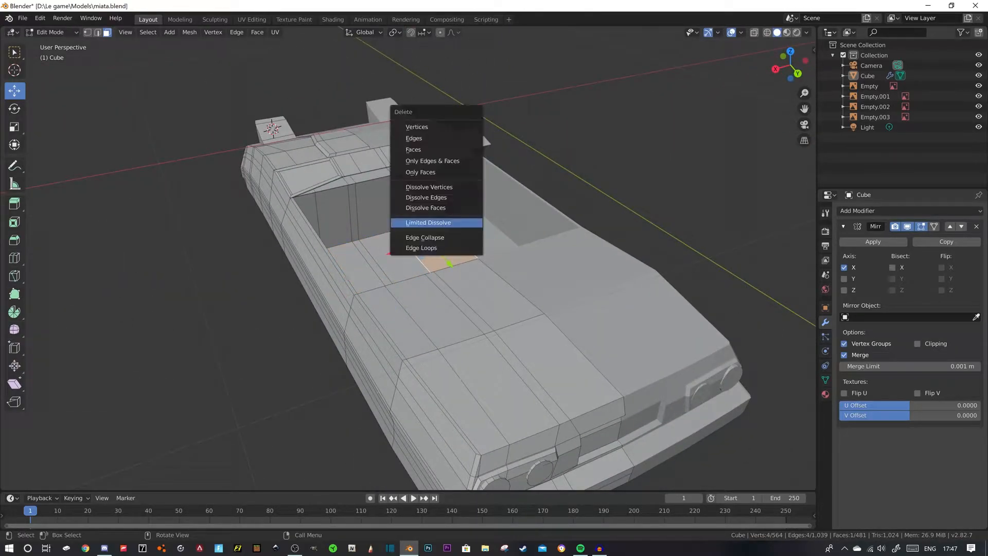
pyautogui.click(423, 149)
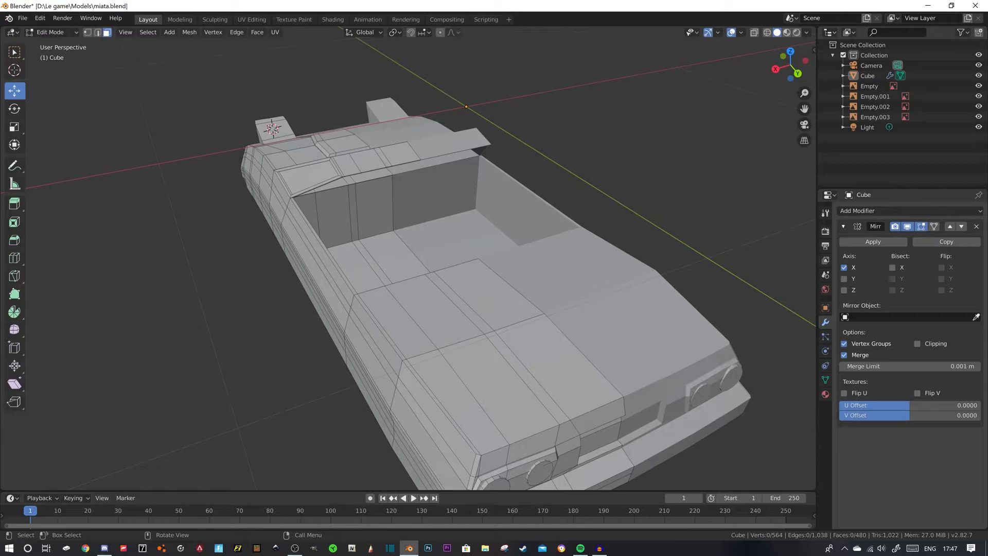
# - Select the lower edges of the cockpit's rear wall and move them about -0.05 m along Y to slant the wall
pyautogui.moveTo(334, 288); pyautogui.dragTo(294, 289, button='middle')
pyautogui.scroll(-2, 432, 254)
pyautogui.moveTo(448, 278); pyautogui.dragTo(361, 319, button='middle')
pyautogui.scroll(6, 334, 304)
pyautogui.press('2')
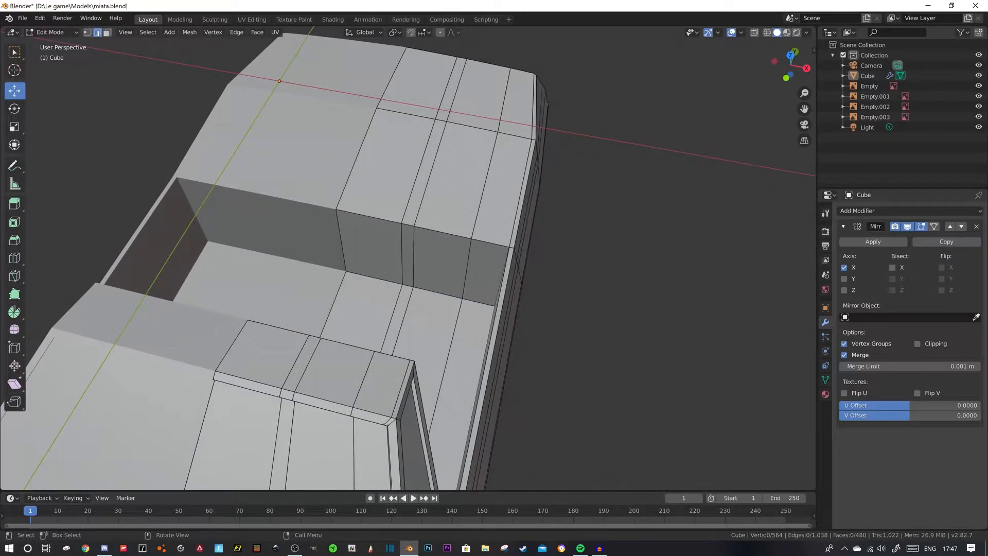
pyautogui.click(375, 278)
pyautogui.keyDown('ctrl'); pyautogui.click(477, 302); pyautogui.keyUp('ctrl')
pyautogui.moveTo(432, 258); pyautogui.dragTo(427, 272)
pyautogui.moveTo(427, 271); pyautogui.dragTo(380, 351, button='middle')
# - Add a loop cut across the rear deck, slid to the soft-top cover's rear edge on the top blueprint with a factor of 0.482
pyautogui.scroll(-4, 332, 227)
pyautogui.press('KP_7')
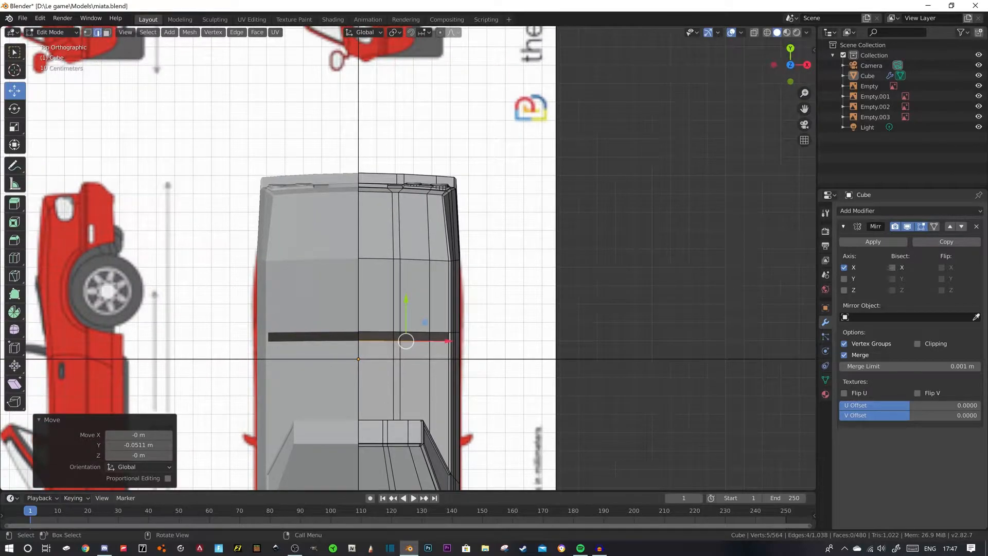
pyautogui.click(766, 44)
pyautogui.hotkey('alt', 'z')
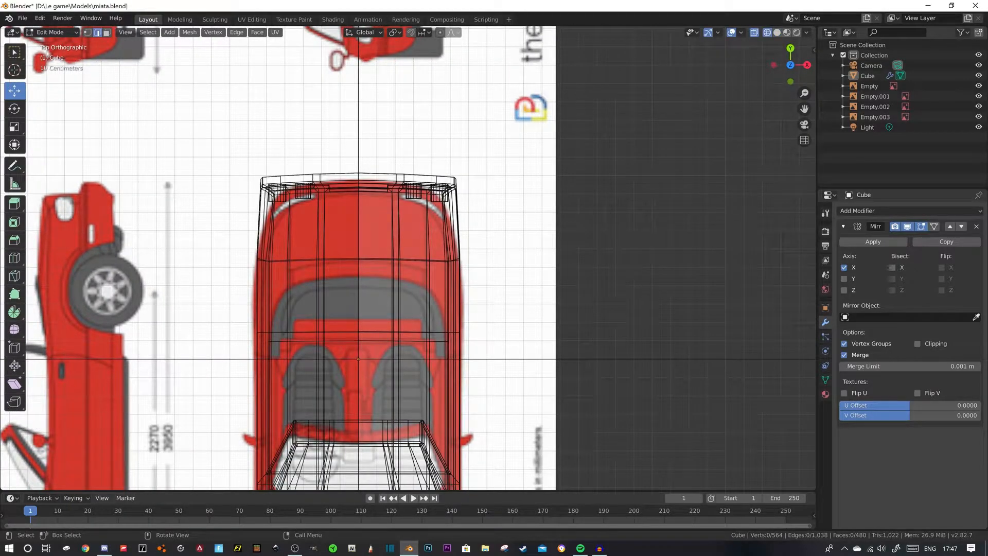
pyautogui.hotkey('ctrl', 'r')
pyautogui.click(430, 295)
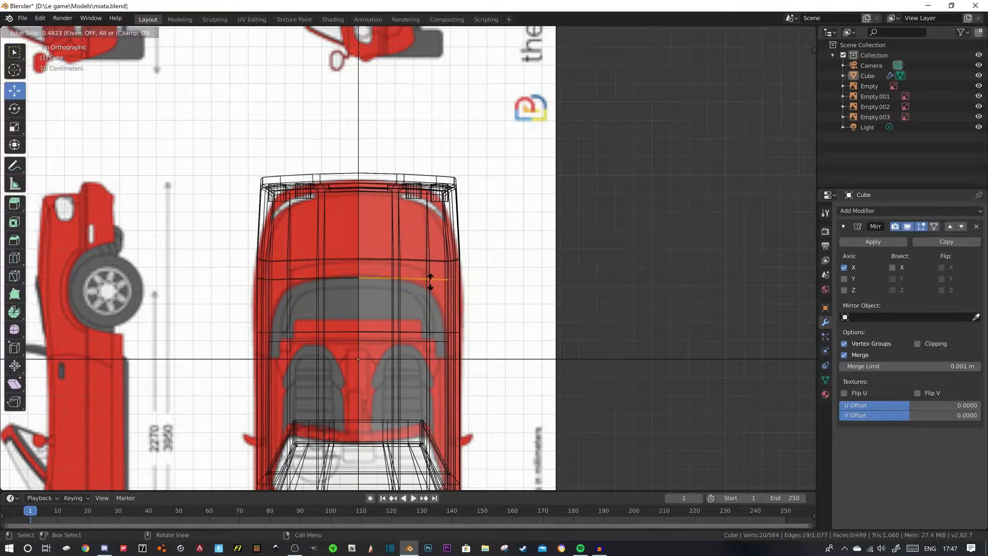
pyautogui.click(430, 277)
# - Move the new loop's outer vertices along Y to follow the curved outline of the soft-top cover on the blueprint
pyautogui.press('1')
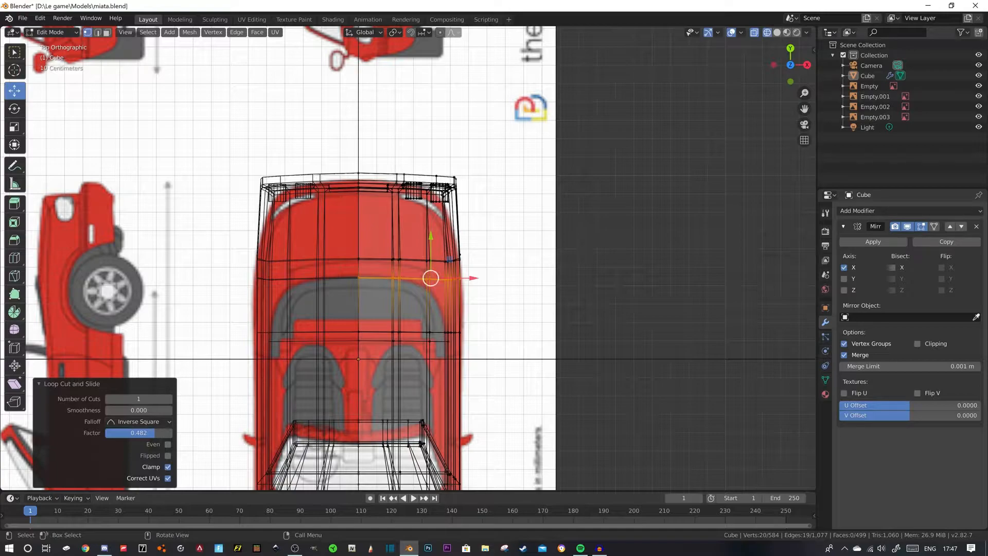
pyautogui.click(427, 280)
pyautogui.click(430, 279)
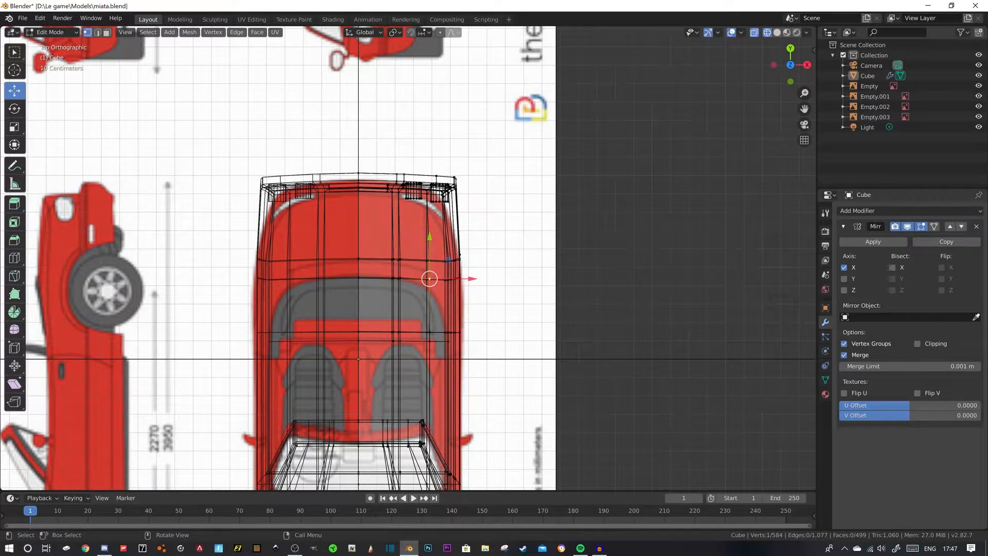
pyautogui.hotkey('shift', 'z')
pyautogui.moveTo(429, 239); pyautogui.dragTo(449, 269)
pyautogui.click(449, 278)
# - Select the four soft-top cover faces behind the cockpit and extrude them up 0.00848 m
pyautogui.moveTo(449, 269); pyautogui.dragTo(394, 190, button='middle')
pyautogui.press('3')
pyautogui.click(355, 261)
pyautogui.keyDown('ctrl'); pyautogui.click(392, 283); pyautogui.keyUp('ctrl')
pyautogui.scroll(2, 392, 283)
pyautogui.moveTo(392, 283); pyautogui.dragTo(375, 273, button='middle')
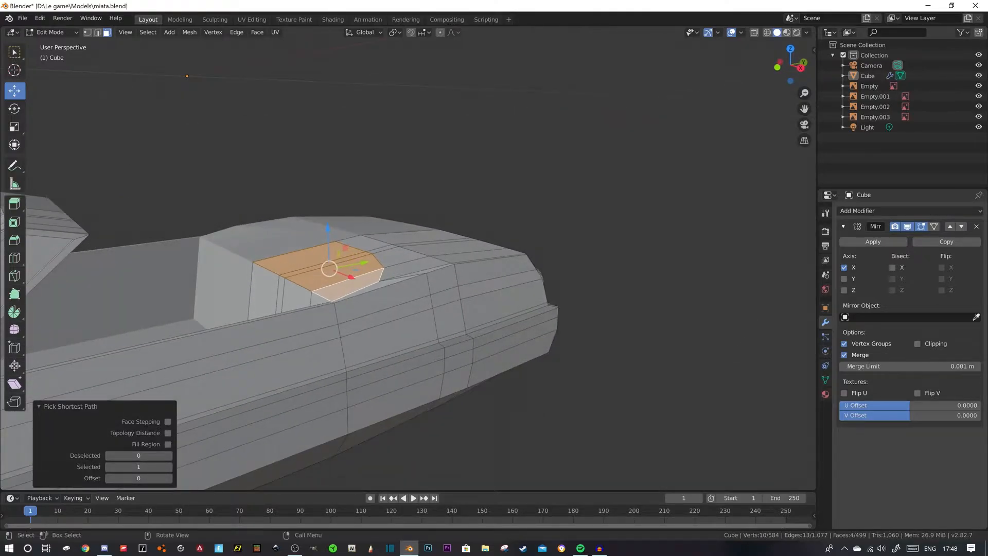
pyautogui.press('e')
pyautogui.click(187, 76)
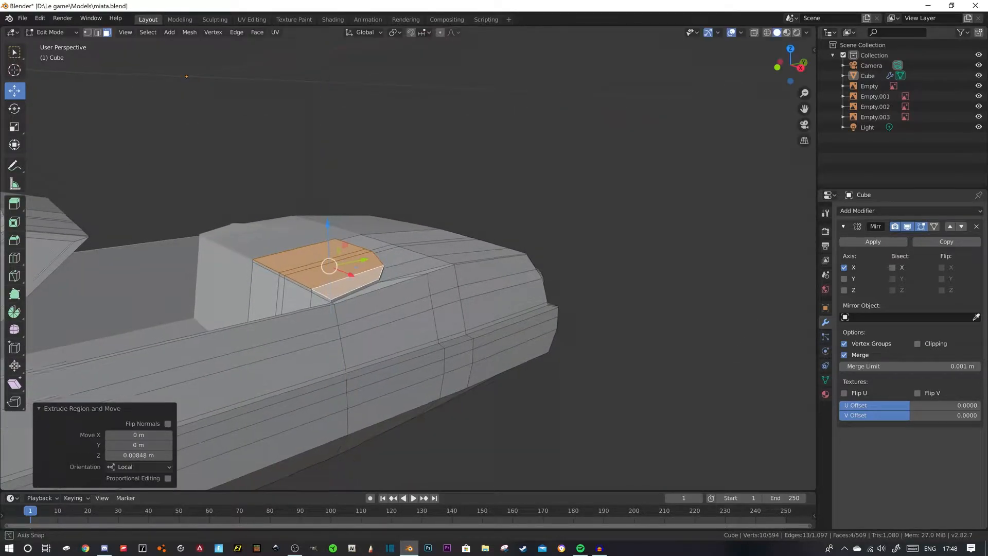
# - Select the raised soft-top cover's outline edges and bevel them with two segments
pyautogui.press('2')
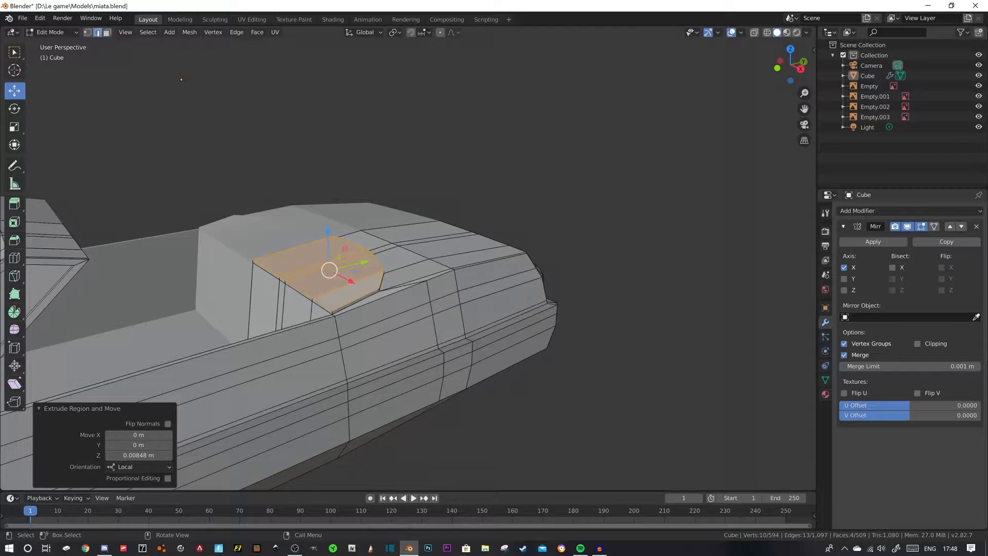
pyautogui.click(266, 270)
pyautogui.moveTo(266, 269); pyautogui.dragTo(245, 269, button='middle')
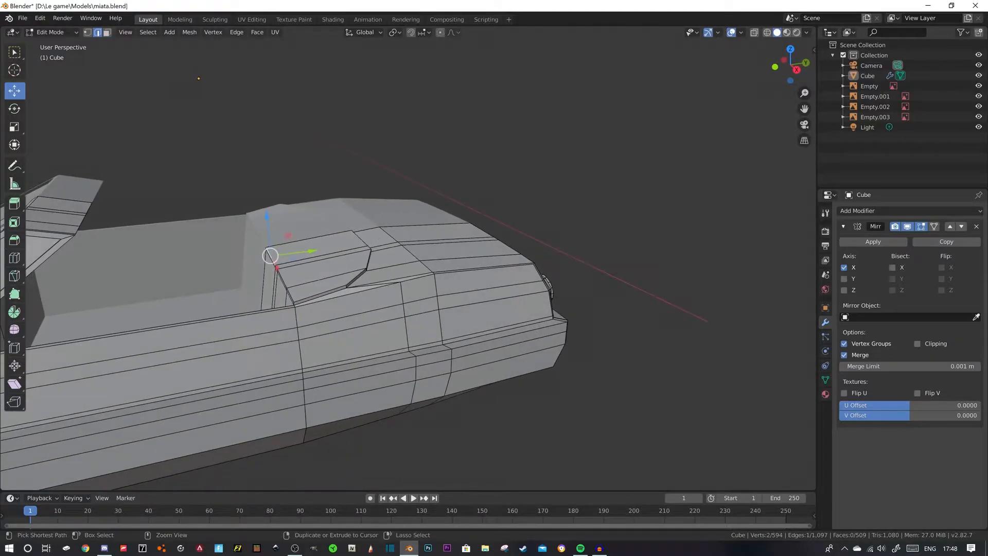
pyautogui.keyDown('ctrl'); pyautogui.click(315, 297); pyautogui.keyUp('ctrl')
pyautogui.moveTo(315, 297); pyautogui.dragTo(254, 314, button='middle')
pyautogui.keyDown('ctrl'); pyautogui.click(398, 224); pyautogui.keyUp('ctrl')
pyautogui.moveTo(398, 224); pyautogui.dragTo(481, 200, button='middle')
pyautogui.hotkey('ctrl', 'b')
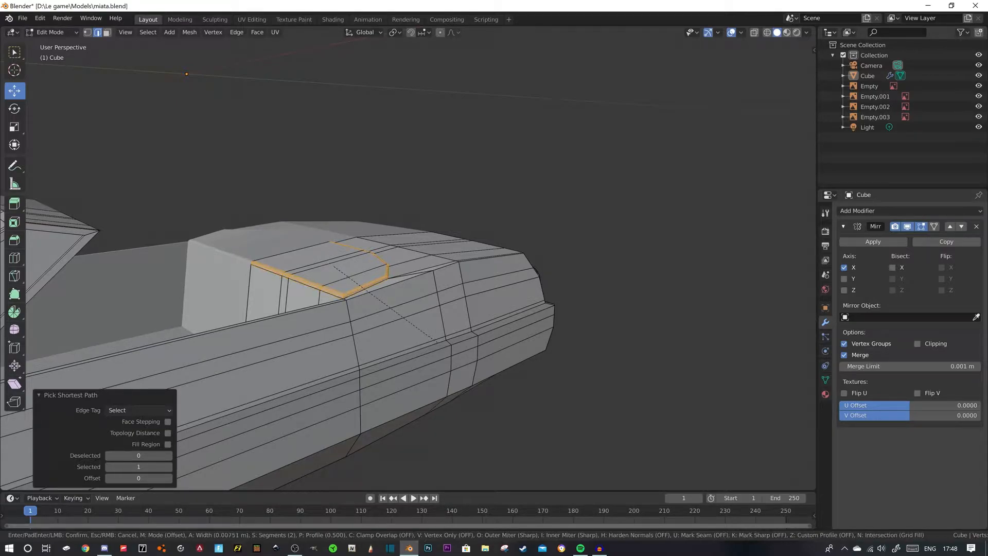
pyautogui.click(437, 341)
pyautogui.moveTo(438, 342); pyautogui.dragTo(463, 320, button='middle')
pyautogui.click(561, 350)
pyautogui.moveTo(561, 350); pyautogui.dragTo(62, 242, button='middle')
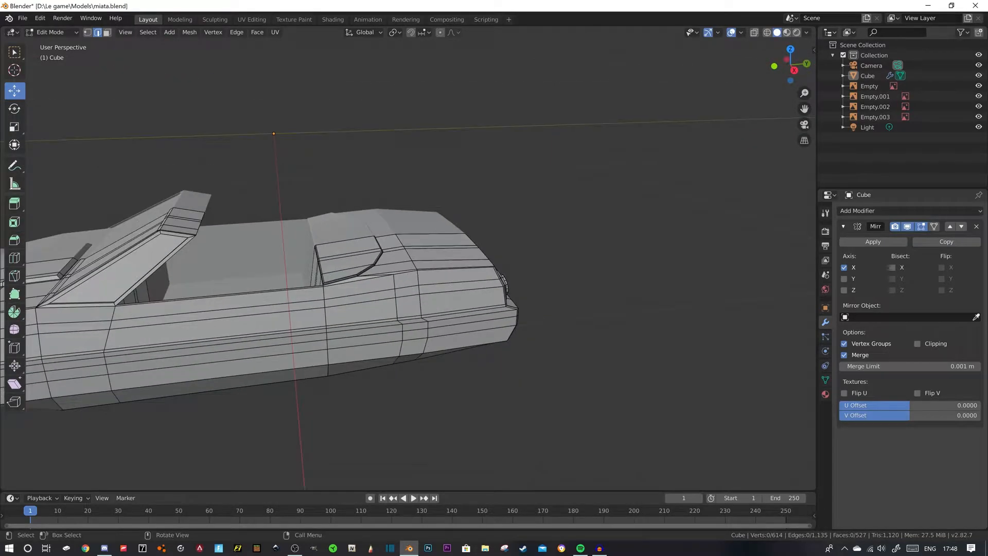
pyautogui.moveTo(3, 355); pyautogui.dragTo(3, 281, button='middle')
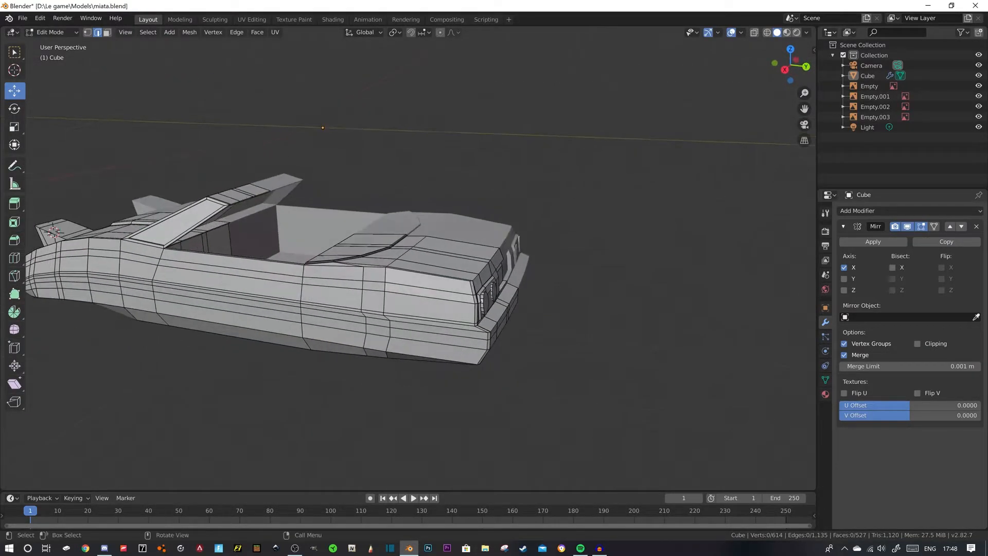
pyautogui.moveTo(412, 258); pyautogui.dragTo(415, 396, button='middle')
pyautogui.scroll(3, 293, 329)
pyautogui.scroll(1, 415, 396)
# - Search Google Images in Chrome for "na mx5 interior" and open the Pinterest photo showing the whole black cockpit from behind
pyautogui.click(86, 548)
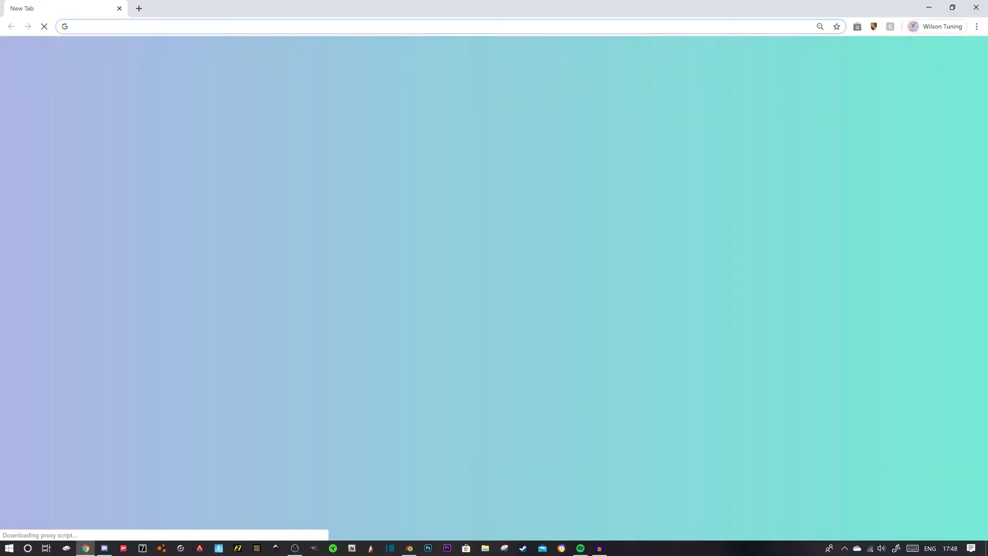
pyautogui.write('na mx4')
pyautogui.press('BackSpace')
pyautogui.write('5 interior')
pyautogui.press('Return')
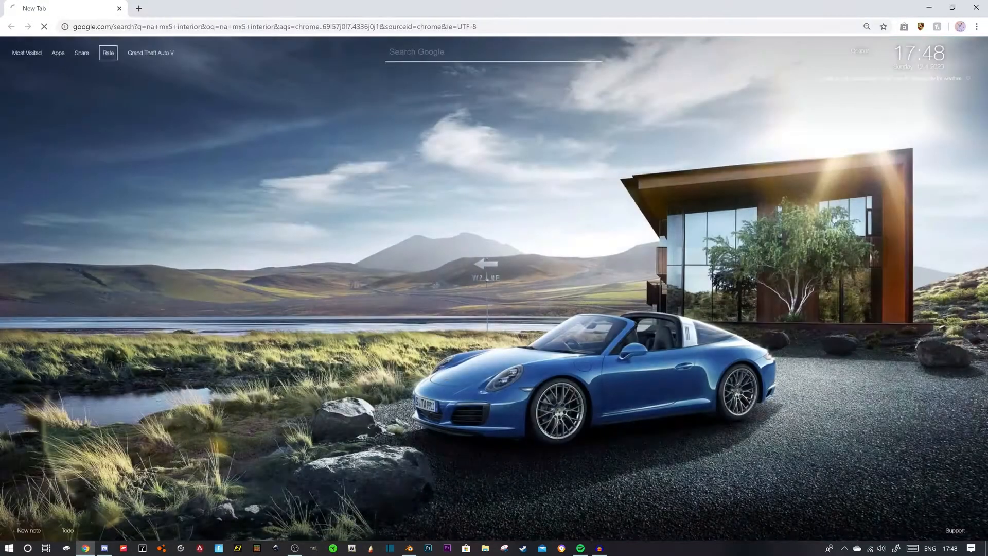
pyautogui.click(144, 87)
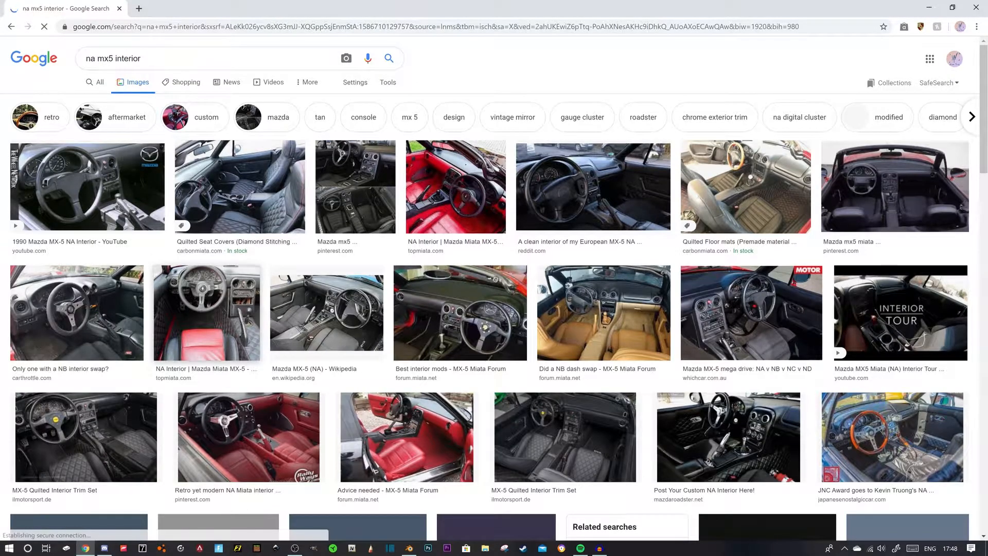
pyautogui.click(895, 188)
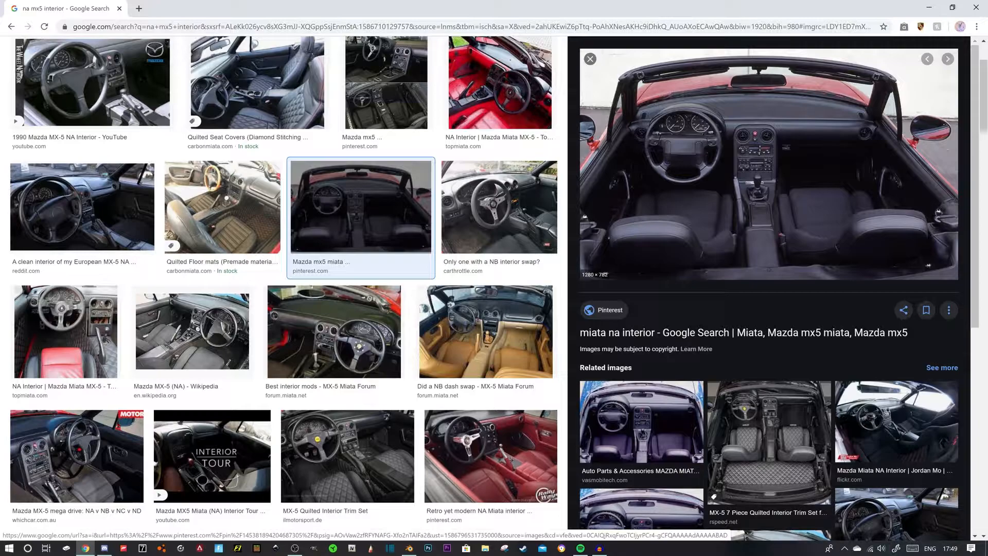
# - Return to Blender and add a lengthwise loop cut along the center tunnel's edge on the top blueprint, with a factor of 0.274
pyautogui.moveTo(409, 548)
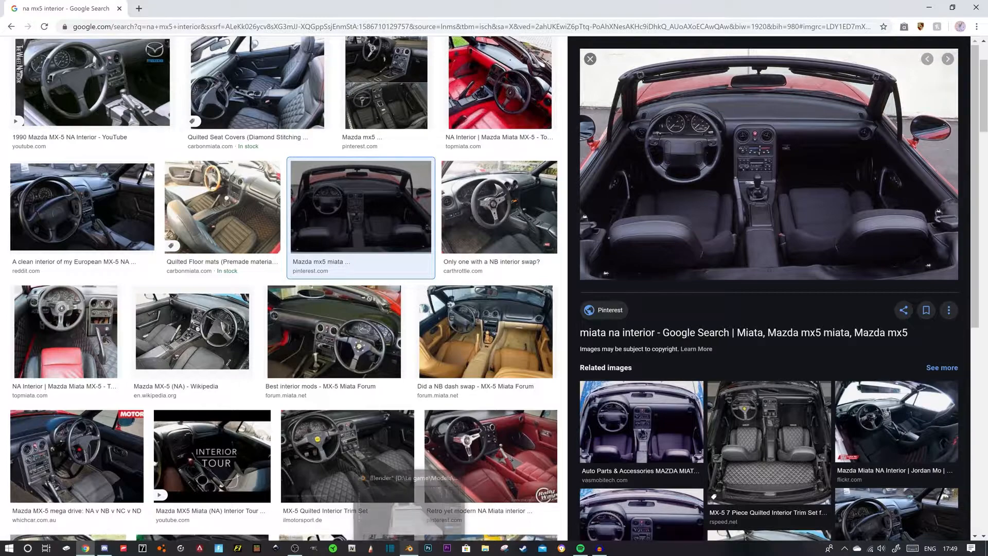
pyautogui.moveTo(408, 258); pyautogui.dragTo(442, 294, button='middle')
pyautogui.scroll(-3, 442, 295)
pyautogui.press('KP_7')
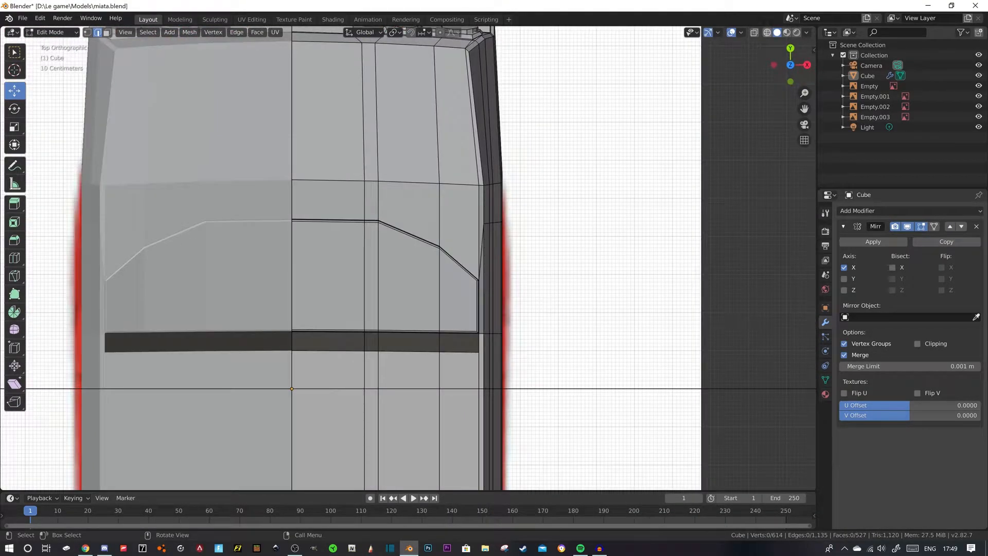
pyautogui.click(767, 33)
pyautogui.scroll(-5, 463, 283)
pyautogui.keyDown('shift'); pyautogui.moveTo(463, 283); pyautogui.dragTo(469, 196, button='middle'); pyautogui.keyUp('shift')
pyautogui.scroll(4, 468, 196)
pyautogui.hotkey('ctrl', 'r')
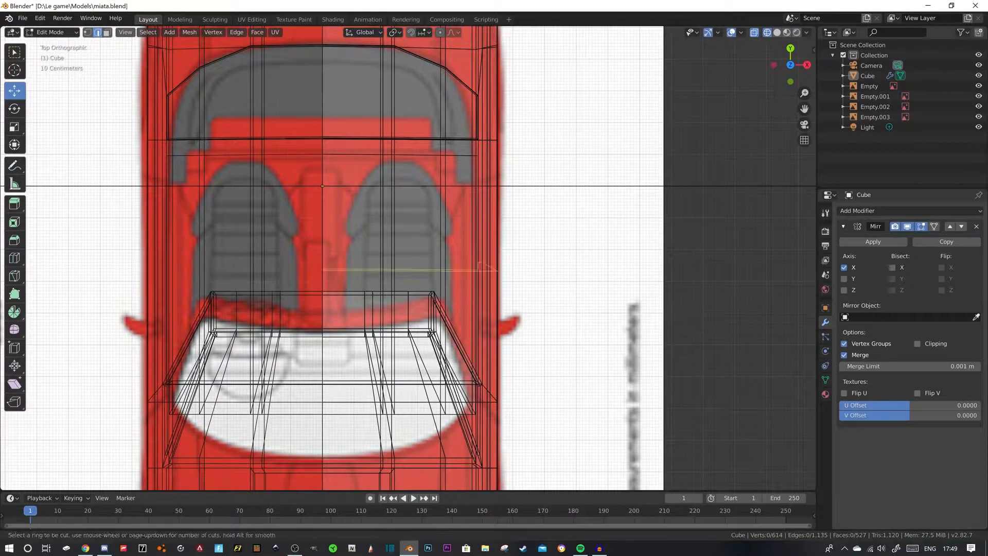
pyautogui.click(337, 137)
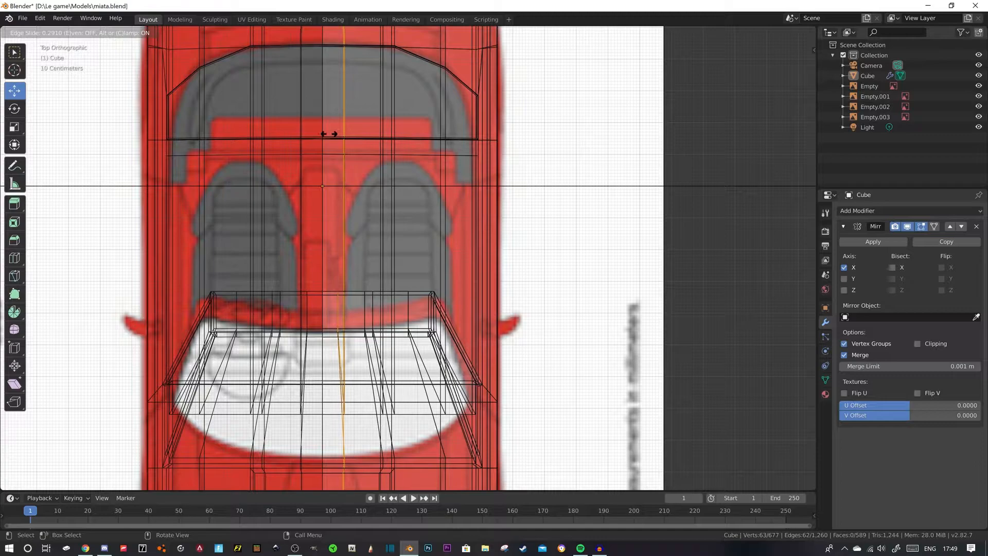
pyautogui.click(329, 134)
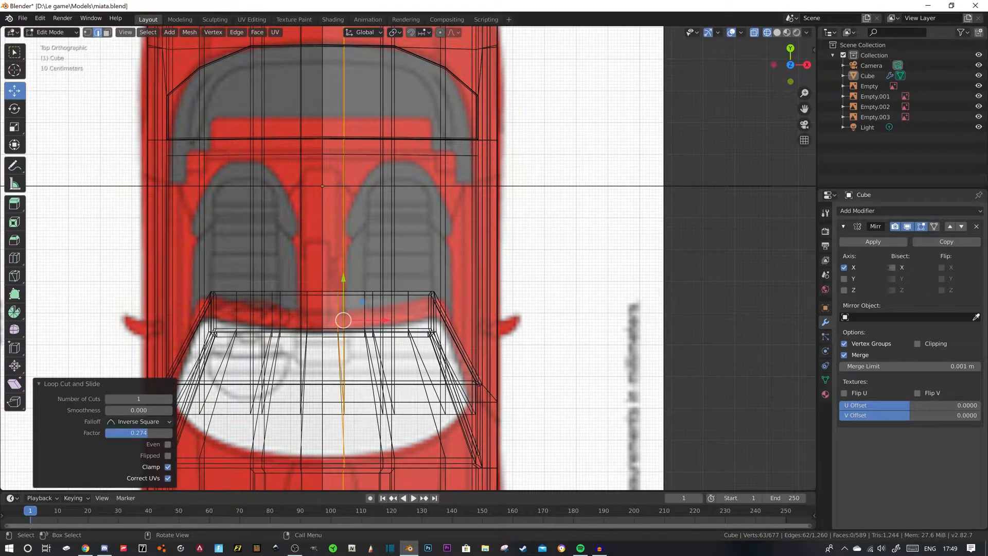
# - Select the narrow cockpit floor face beside the center line and extrude it up 0.09 m to form the center tunnel
pyautogui.press('3')
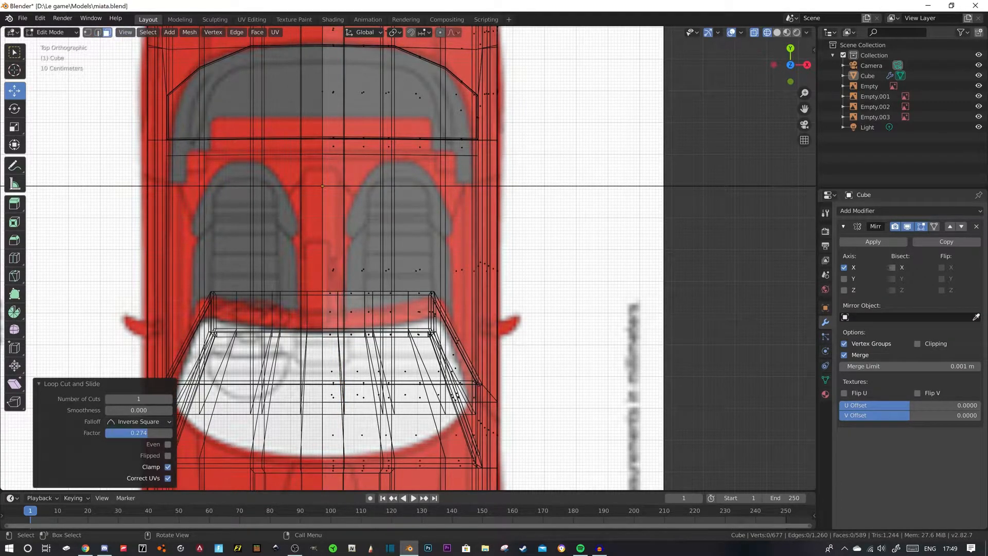
pyautogui.click(333, 270)
pyautogui.moveTo(332, 270); pyautogui.dragTo(167, 195, button='middle')
pyautogui.click(777, 32)
pyautogui.moveTo(592, 206)
pyautogui.mouseDown(button='middle')
pyautogui.moveTo(554, 213)
pyautogui.moveTo(536, 196)
pyautogui.mouseUp(button='middle')
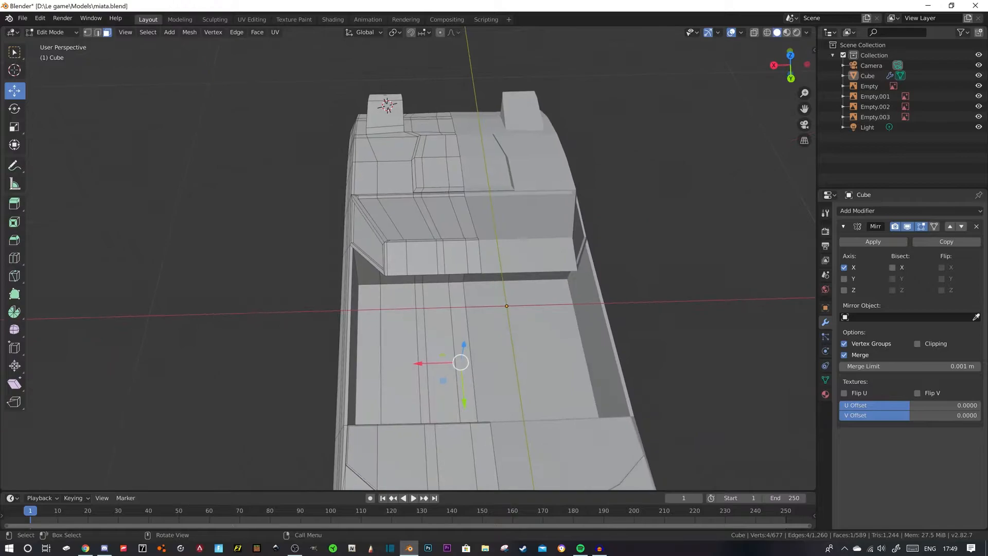
pyautogui.click(460, 329)
pyautogui.moveTo(460, 329); pyautogui.dragTo(541, 280, button='middle')
pyautogui.press('e')
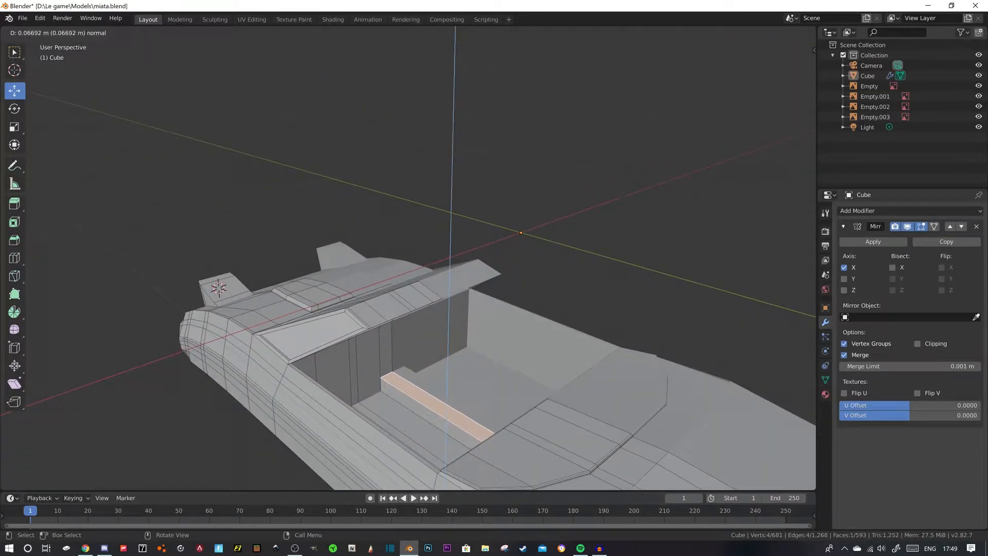
pyautogui.click(539, 260)
# - Enable clipping on the mirror and move the tunnel's upper outer edge -0.02 m along X to slope its side
pyautogui.moveTo(539, 260); pyautogui.dragTo(401, 334, button='middle')
pyautogui.press('2')
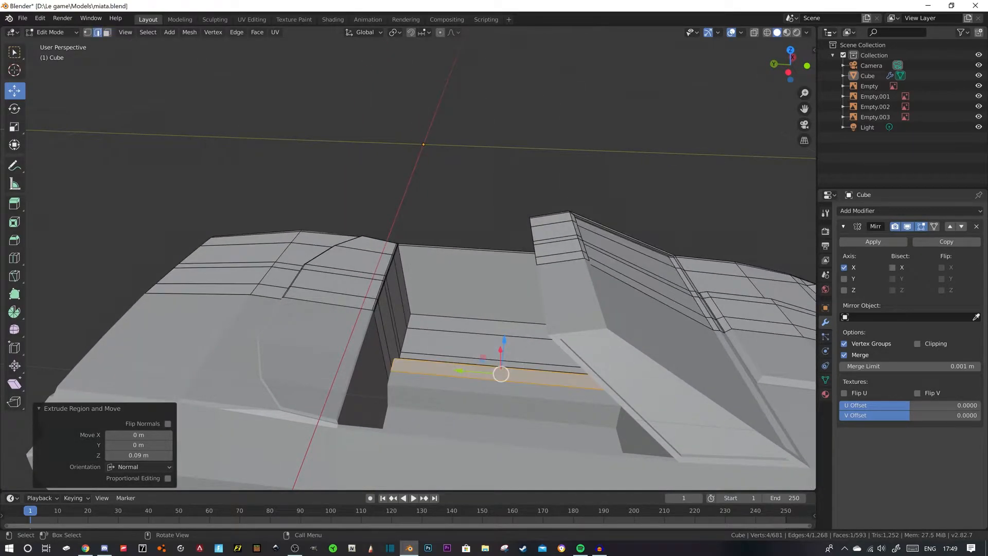
pyautogui.click(392, 365)
pyautogui.moveTo(351, 362); pyautogui.dragTo(340, 361)
pyautogui.click(309, 370)
pyautogui.moveTo(309, 371); pyautogui.dragTo(345, 393, button='middle')
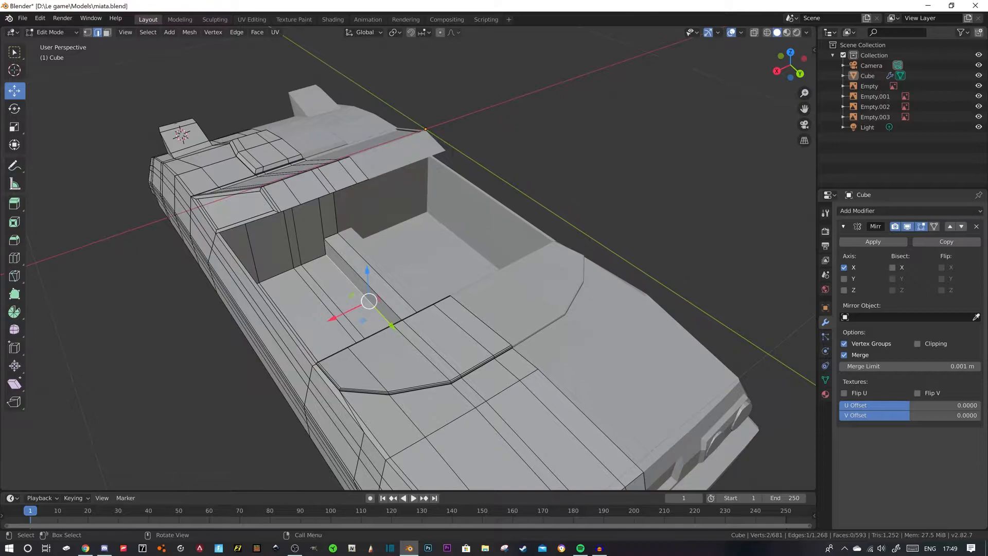
pyautogui.moveTo(334, 304); pyautogui.dragTo(338, 302)
pyautogui.moveTo(338, 302); pyautogui.dragTo(240, 213, button='middle')
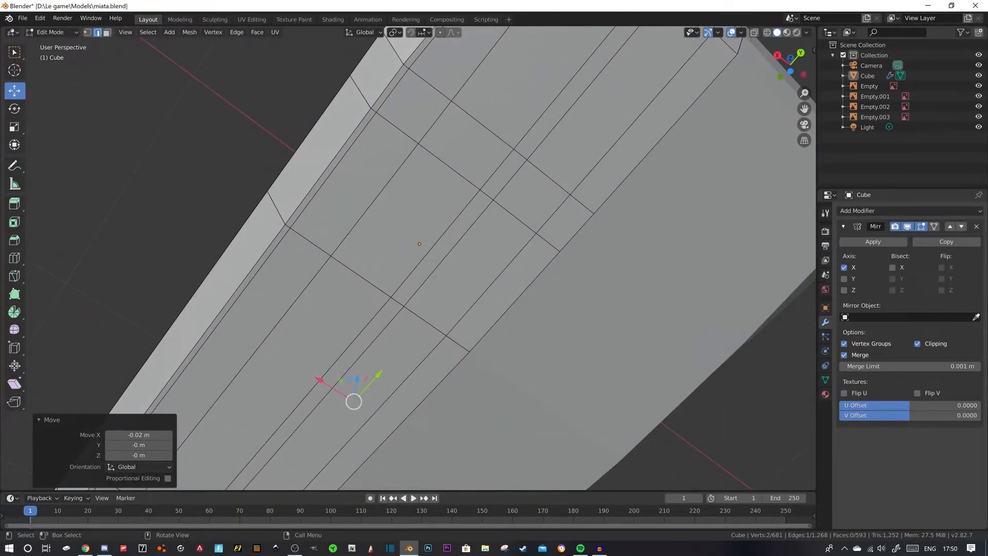
pyautogui.click(403, 419)
pyautogui.moveTo(404, 419); pyautogui.dragTo(380, 440, button='middle')
pyautogui.press('3')
pyautogui.click(402, 432)
pyautogui.moveTo(381, 440); pyautogui.dragTo(382, 433)
pyautogui.moveTo(381, 434); pyautogui.dragTo(360, 463, button='middle')
pyautogui.scroll(-2, 409, 465)
pyautogui.hotkey('ctrl', 'z')
pyautogui.hotkey('ctrl', 'z')
pyautogui.scroll(4, 371, 476)
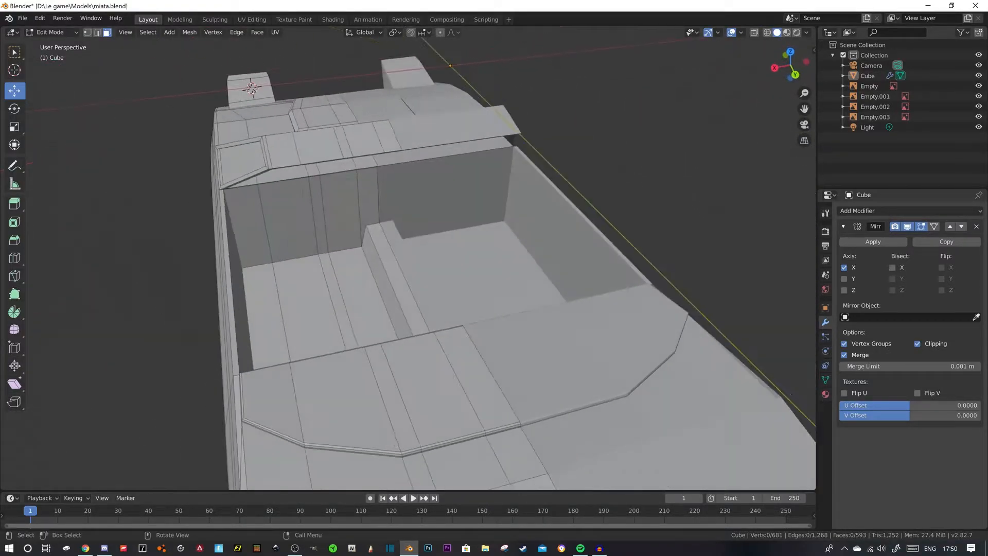
# - Check the Miata interior reference photo in Chrome and return to the cockpit in Blender
pyautogui.click(85, 548)
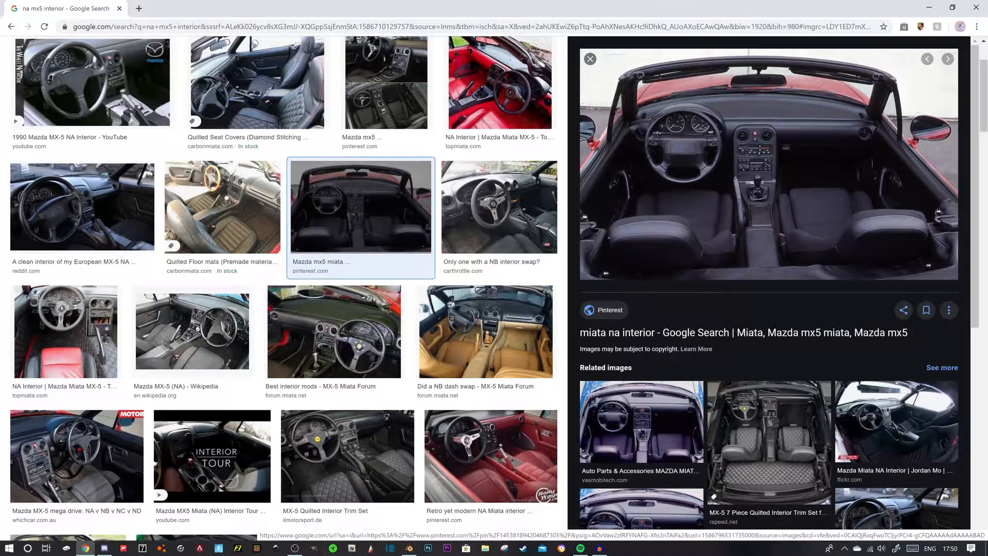
pyautogui.click(409, 548)
pyautogui.moveTo(411, 309); pyautogui.dragTo(430, 296, button='middle')
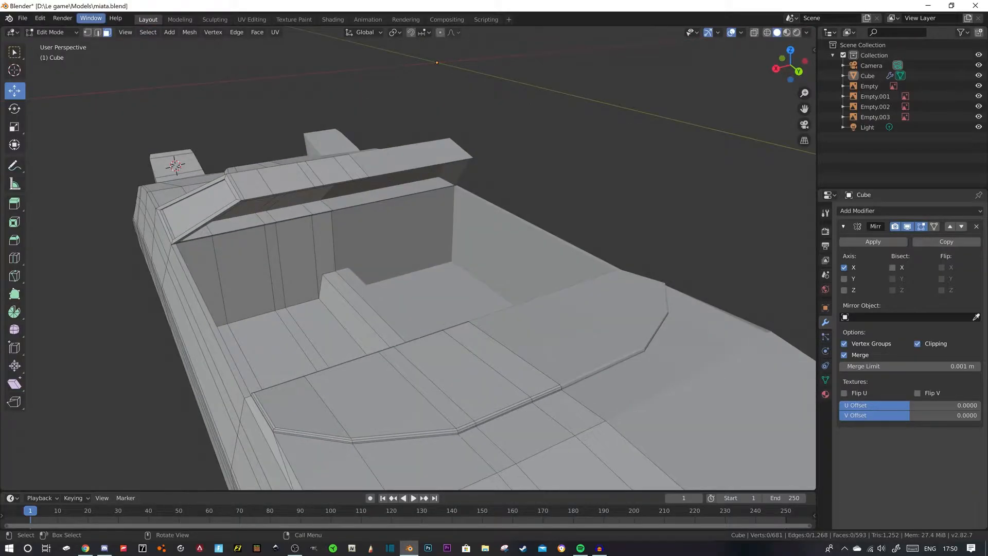
pyautogui.click(97, 32)
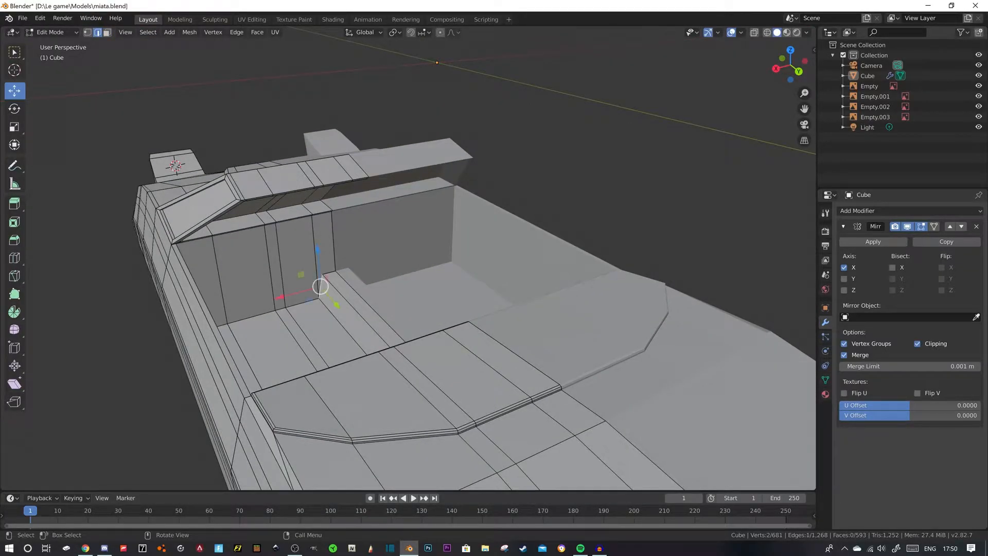
pyautogui.moveTo(280, 297); pyautogui.dragTo(275, 299)
pyautogui.hotkey('ctrl', 'z')
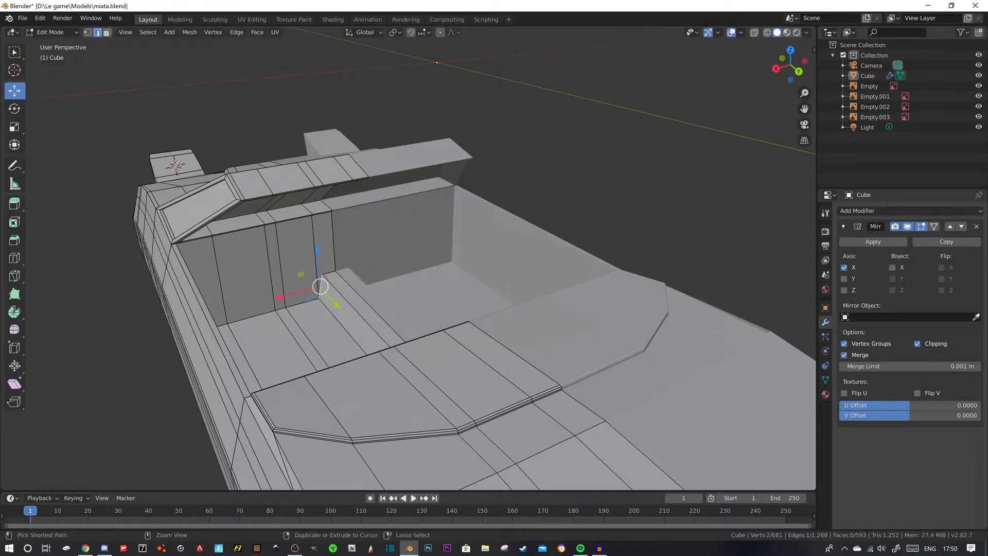
# - Add a loop cut across the tunnel near the dashboard and move the tunnel's front outer corner edge 0.0351 m along X
pyautogui.press('g')
pyautogui.press('g')
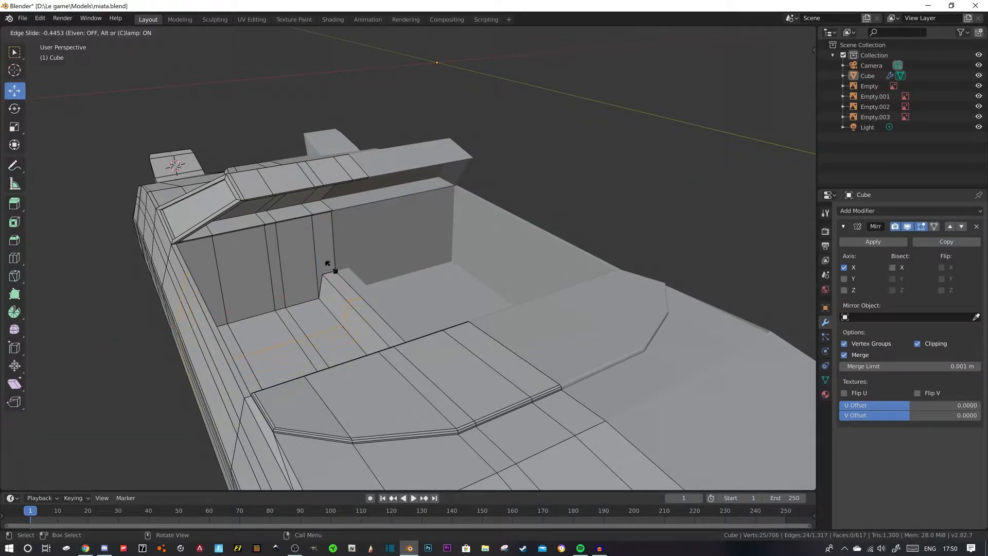
pyautogui.click(331, 266)
pyautogui.click(320, 286)
pyautogui.moveTo(280, 297); pyautogui.dragTo(269, 300)
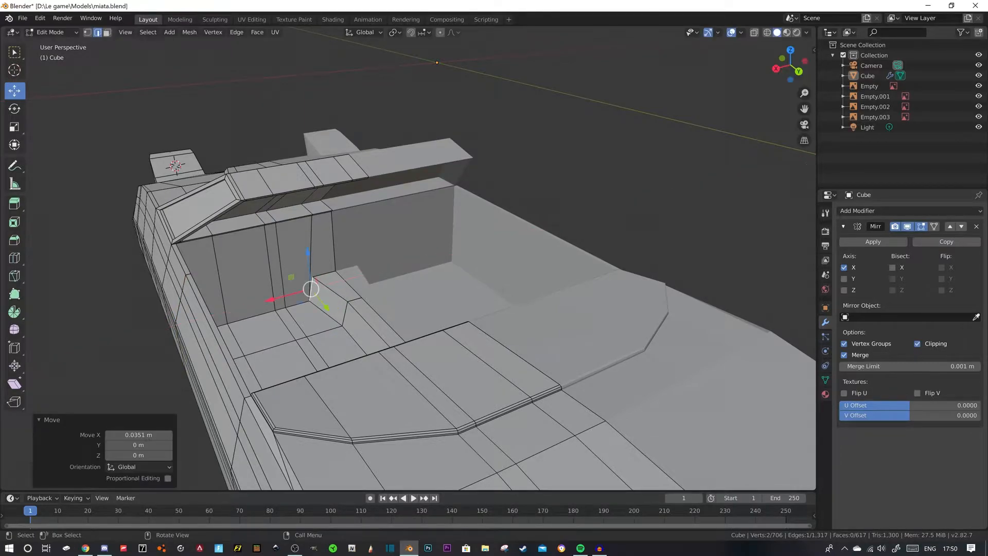
# - Select the dashboard's upper-edge vertex above the tunnel's outer side and move it 0.0763 m along X to widen the center section
pyautogui.scroll(3, 269, 300)
pyautogui.moveTo(269, 299); pyautogui.dragTo(239, 284, button='middle')
pyautogui.scroll(2, 239, 285)
pyautogui.click(88, 32)
pyautogui.click(342, 225)
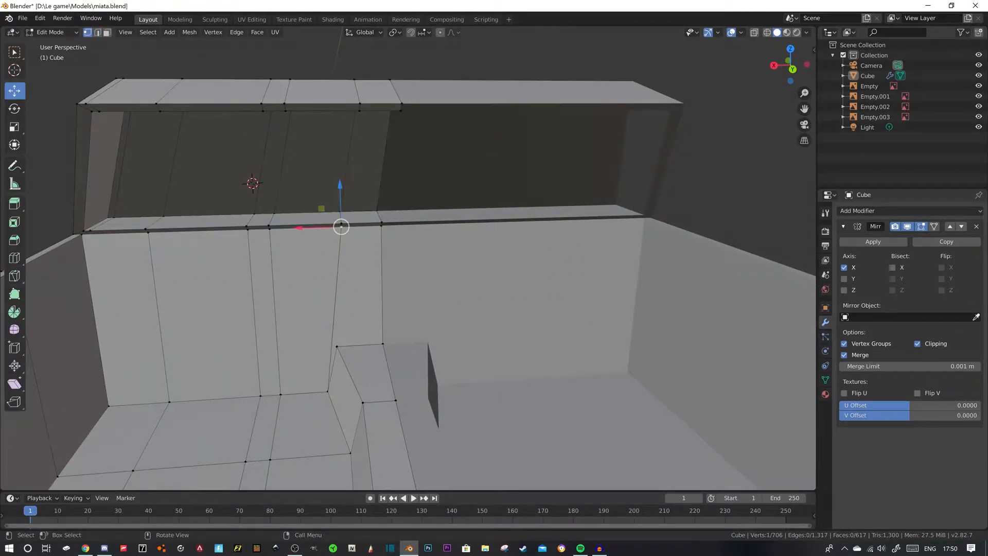
pyautogui.press('g')
pyautogui.press('x')
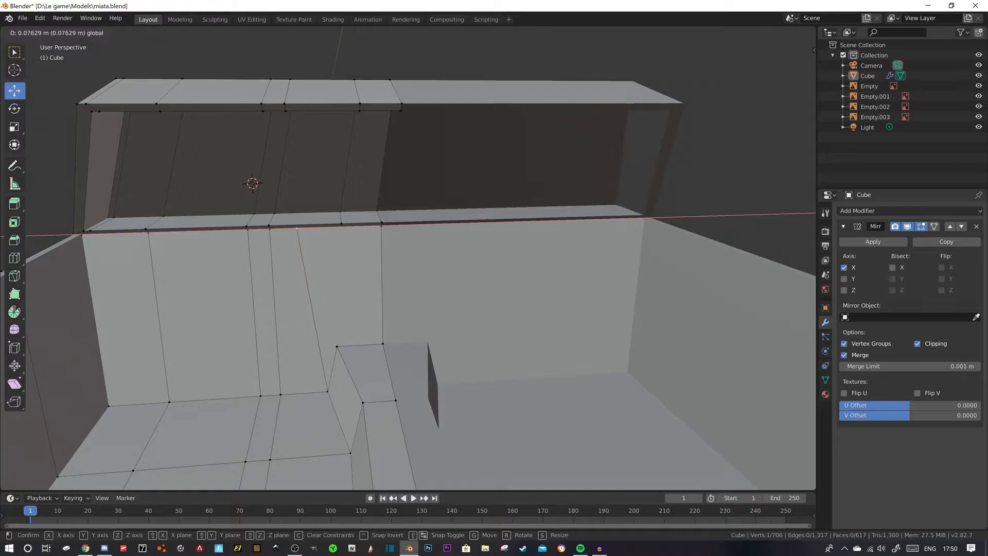
pyautogui.click(253, 229)
pyautogui.scroll(-3, 408, 257)
pyautogui.moveTo(408, 258); pyautogui.dragTo(446, 260, button='middle')
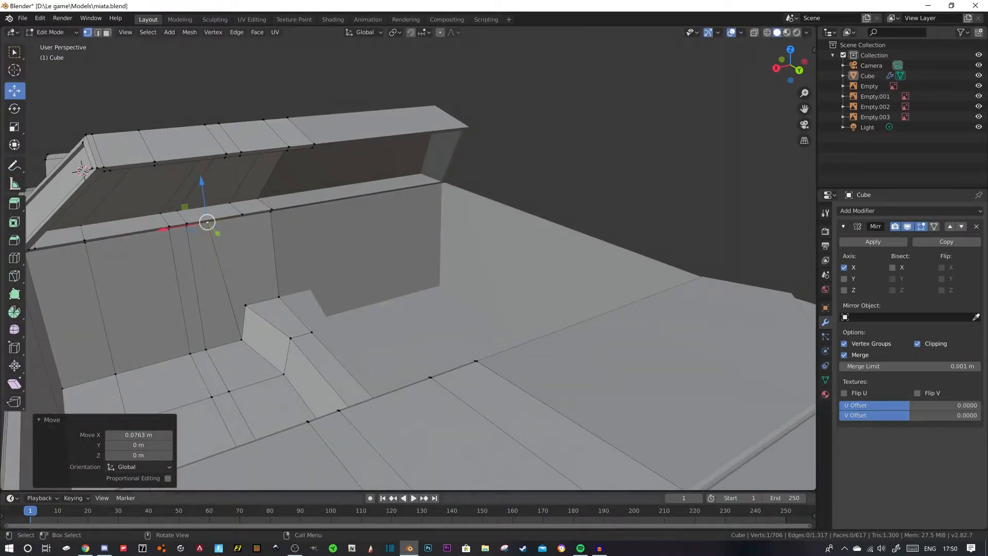
# - Extrude the tapered dashboard face above the tunnel 0.044 m into the cockpit to form the center console
pyautogui.click(244, 268)
pyautogui.moveTo(244, 268); pyautogui.dragTo(303, 268, button='middle')
pyautogui.press('e')
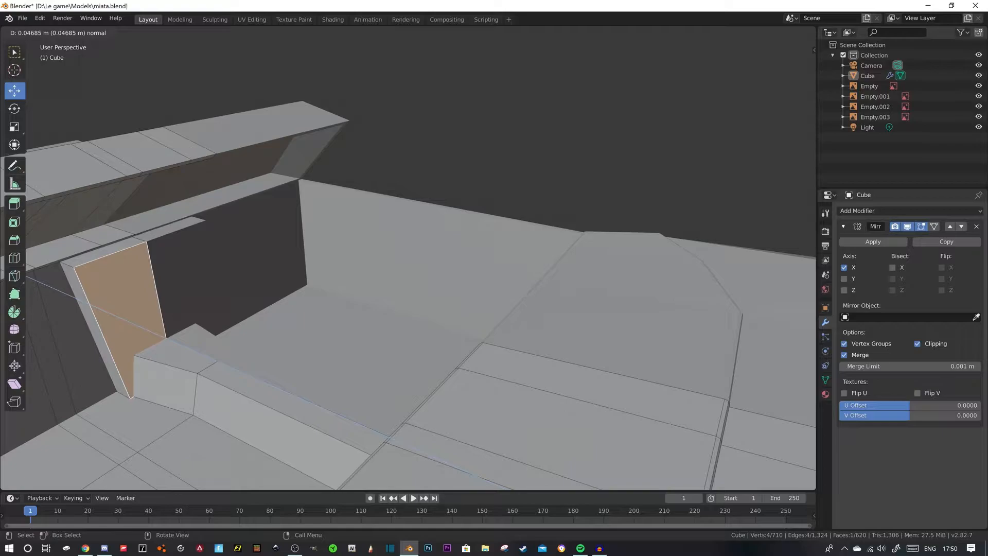
pyautogui.click(309, 272)
pyautogui.moveTo(309, 273); pyautogui.dragTo(475, 251, button='middle')
# - Move the extruded console's short lower outer edge about 0.05 m along Y so the front slopes into the cockpit
pyautogui.press('2')
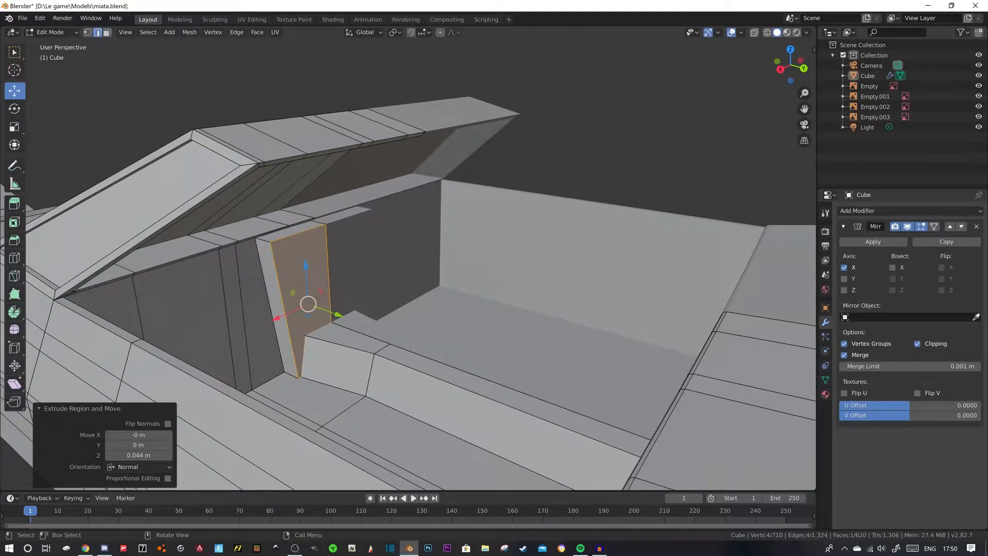
pyautogui.click(323, 385)
pyautogui.click(302, 377)
pyautogui.press('g')
pyautogui.press('y')
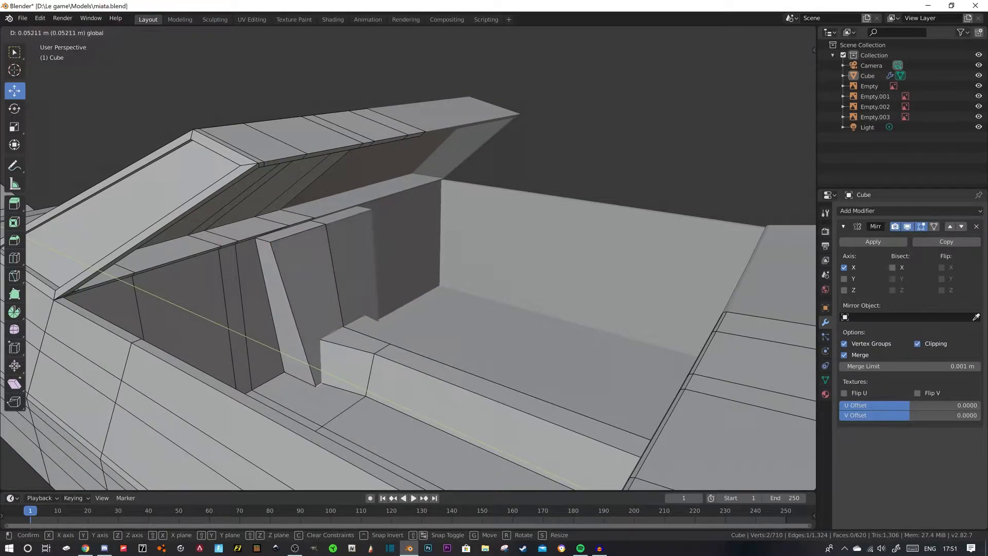
pyautogui.moveTo(366, 389); pyautogui.dragTo(369, 390)
pyautogui.moveTo(369, 390); pyautogui.dragTo(359, 392, button='middle')
# - Move the console's lower outer corner vertex at floor level -0.0167 m along X
pyautogui.press('1')
pyautogui.click(330, 382)
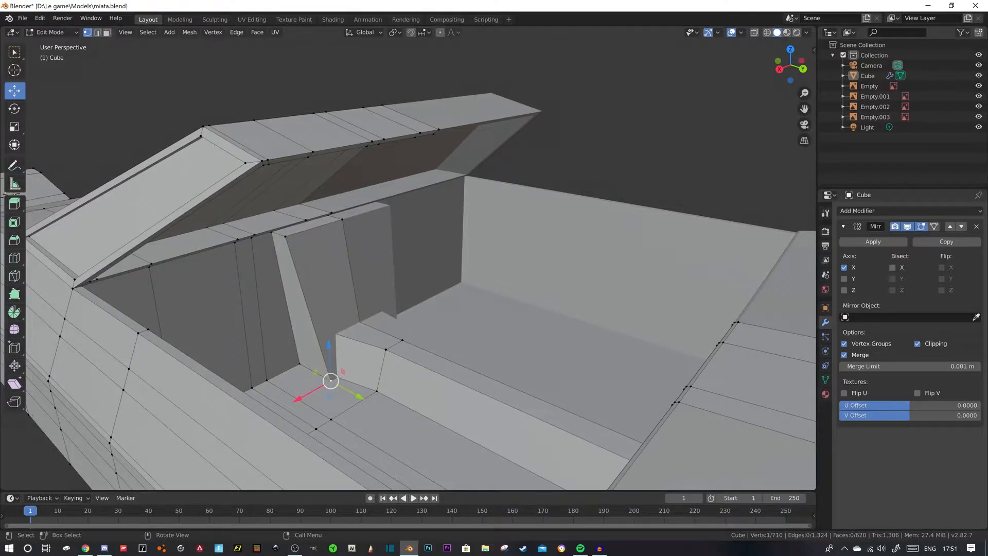
pyautogui.press('g')
pyautogui.press('x')
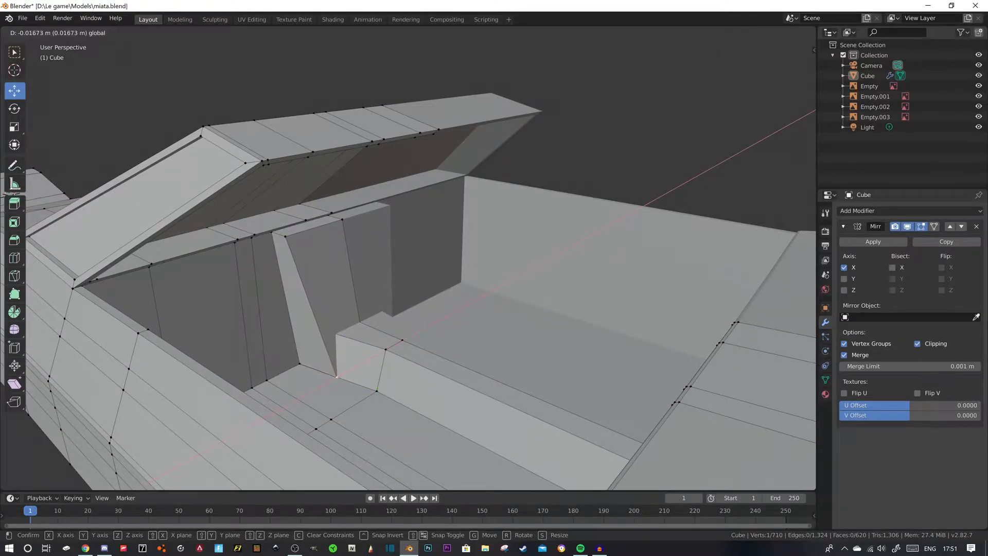
pyautogui.moveTo(308, 392); pyautogui.dragTo(308, 392)
pyautogui.moveTo(330, 381); pyautogui.dragTo(397, 381, button='middle')
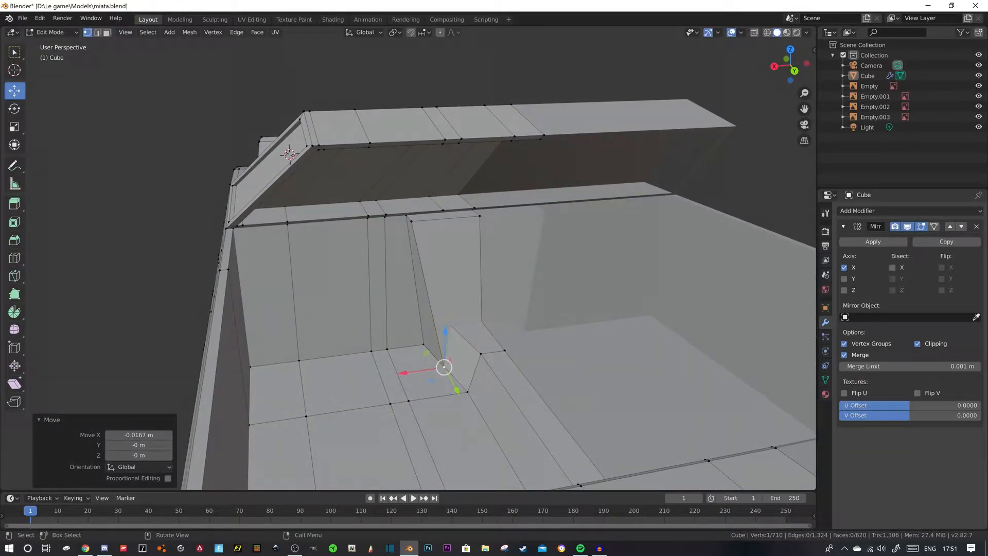
# - Move the tunnel's upper outer edge next to the console about 0.03 m along X to steepen its side
pyautogui.press('2')
pyautogui.click(466, 340)
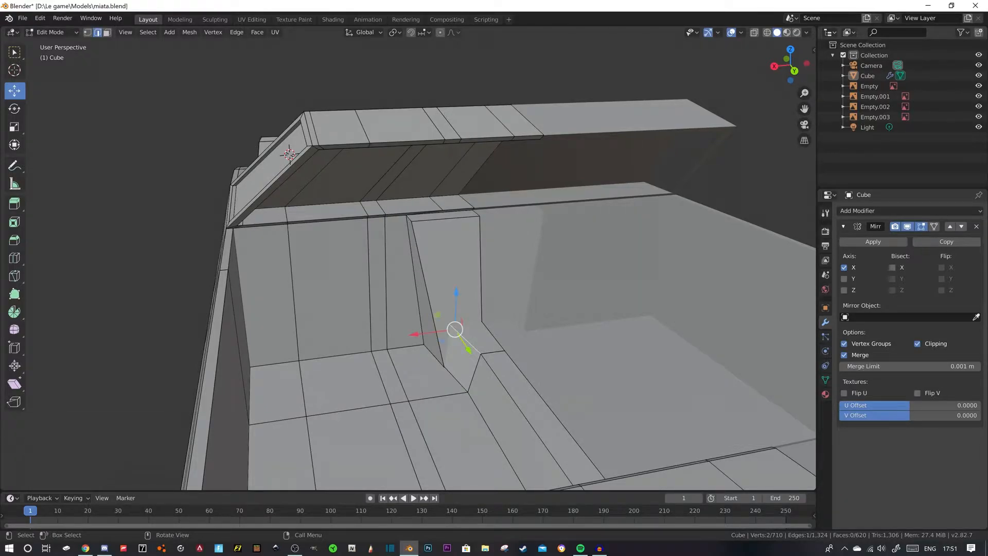
pyautogui.press('g')
pyautogui.press('x')
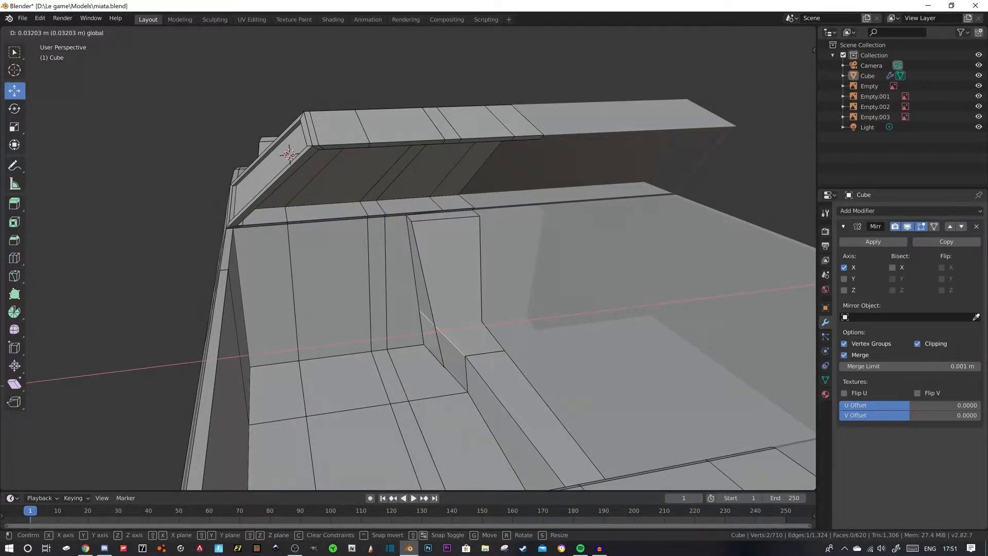
pyautogui.moveTo(402, 336); pyautogui.dragTo(402, 336)
pyautogui.click(618, 277)
pyautogui.moveTo(618, 278); pyautogui.dragTo(144, 247, button='middle')
pyautogui.scroll(4, 186, 243)
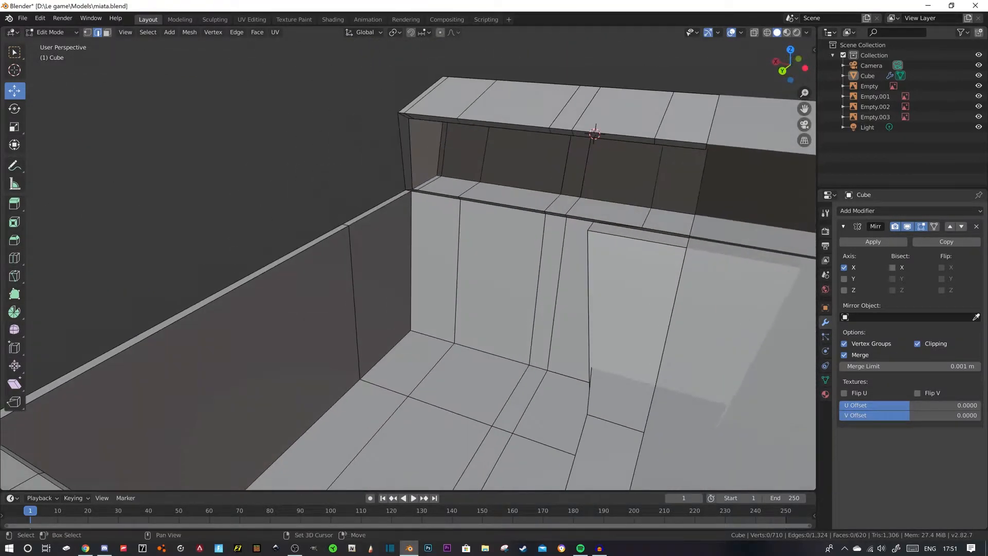
pyautogui.scroll(-2, 406, 267)
pyautogui.moveTo(407, 268); pyautogui.dragTo(285, 281, button='middle')
pyautogui.scroll(-2, 517, 263)
pyautogui.scroll(5, 265, 299)
# - Check the Miata interior photo in Chrome, return to the cockpit in Blender and activate the 3D cursor tool
pyautogui.hotkey('alt', 'Tab')
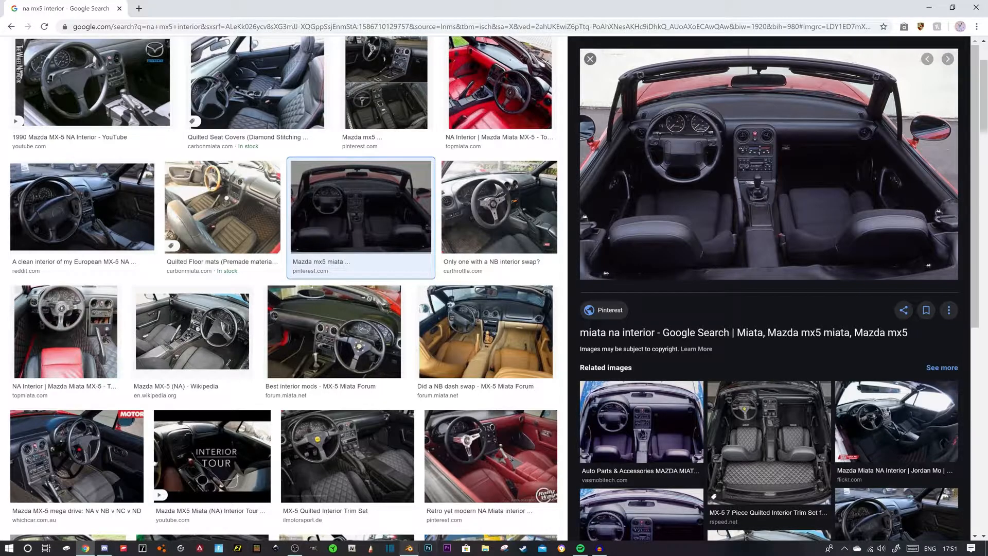
pyautogui.moveTo(409, 548)
pyautogui.click(406, 507)
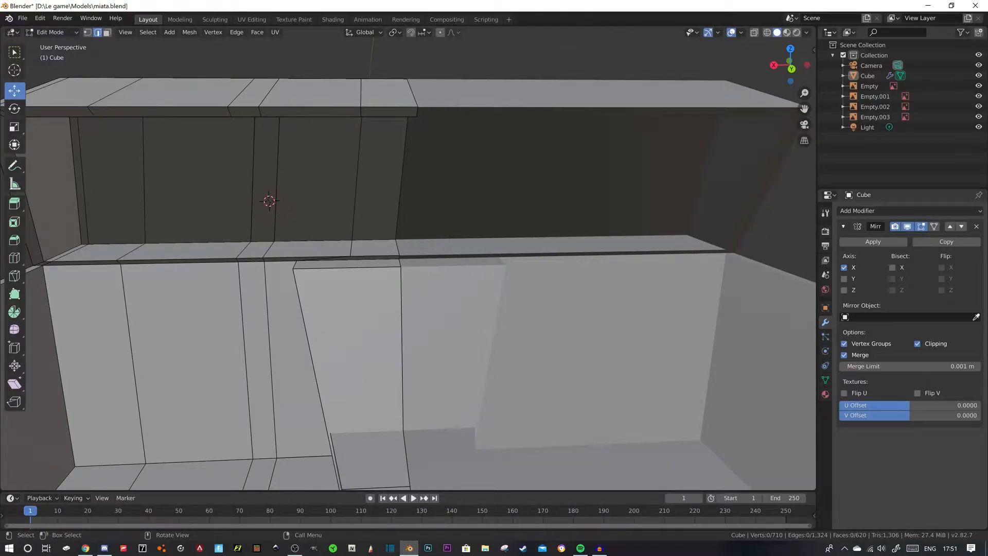
pyautogui.scroll(-10, 408, 262)
pyautogui.moveTo(408, 261); pyautogui.dragTo(407, 288, button='middle')
pyautogui.scroll(8, 406, 288)
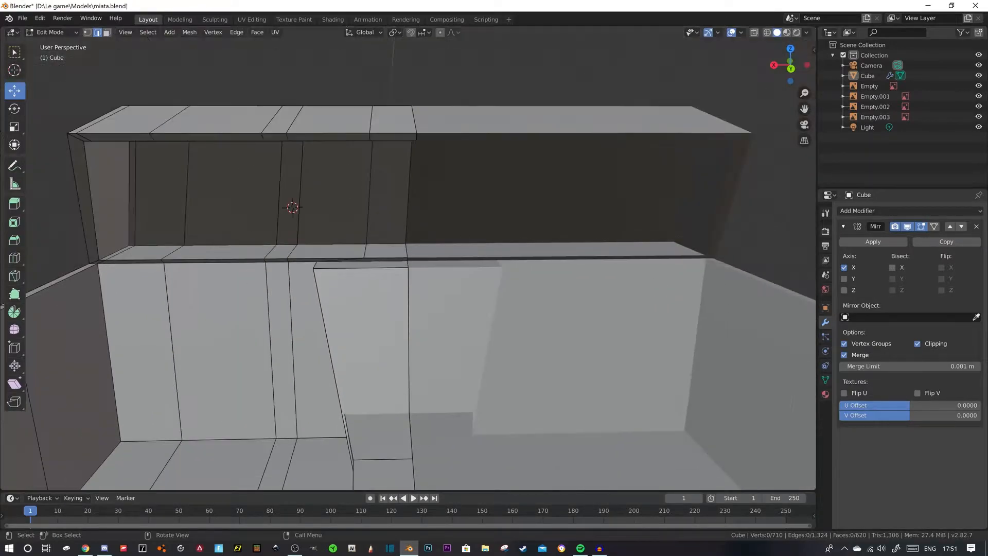
pyautogui.click(14, 70)
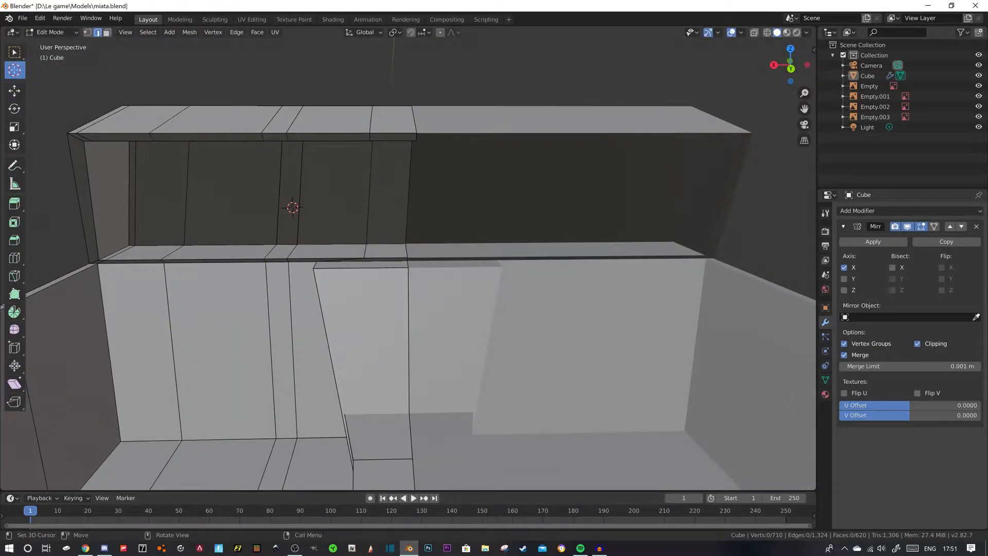
pyautogui.hotkey('shift', 'a')
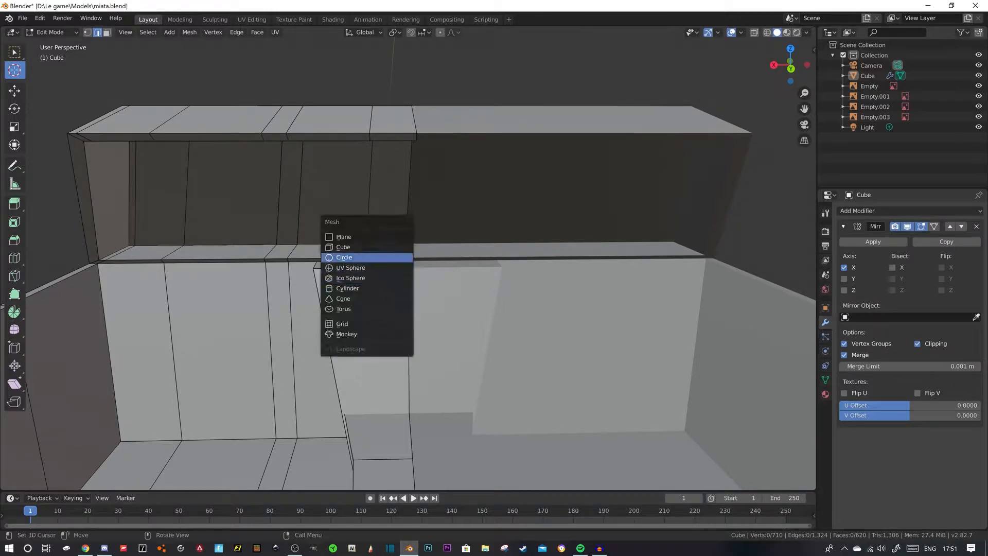
pyautogui.press('Return')
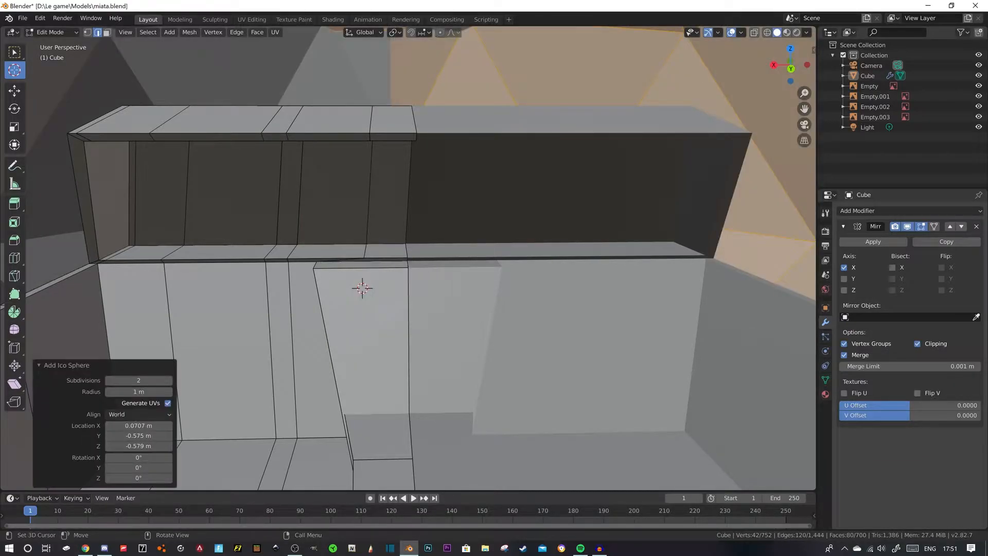
pyautogui.hotkey('ctrl', 'z')
pyautogui.hotkey('shift', 'a')
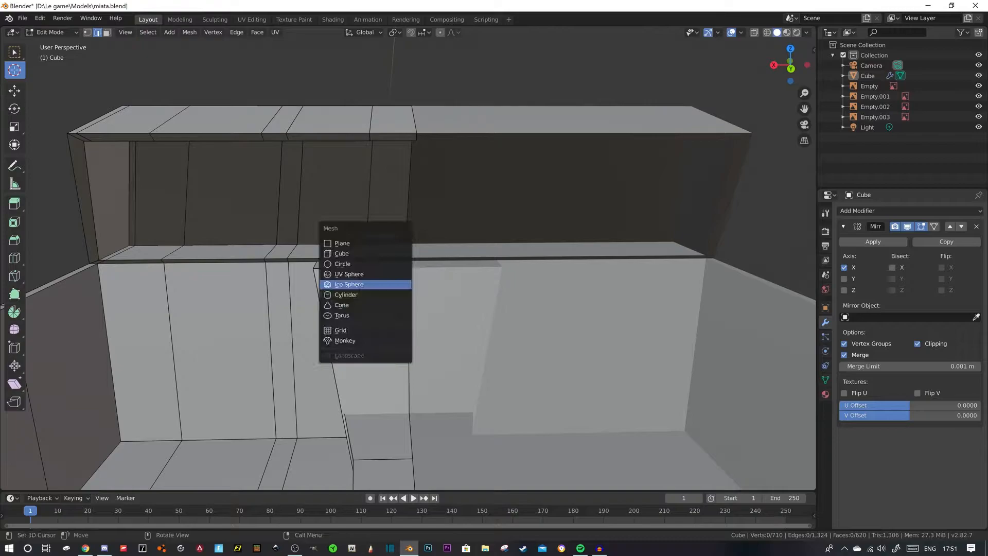
pyautogui.press('Escape')
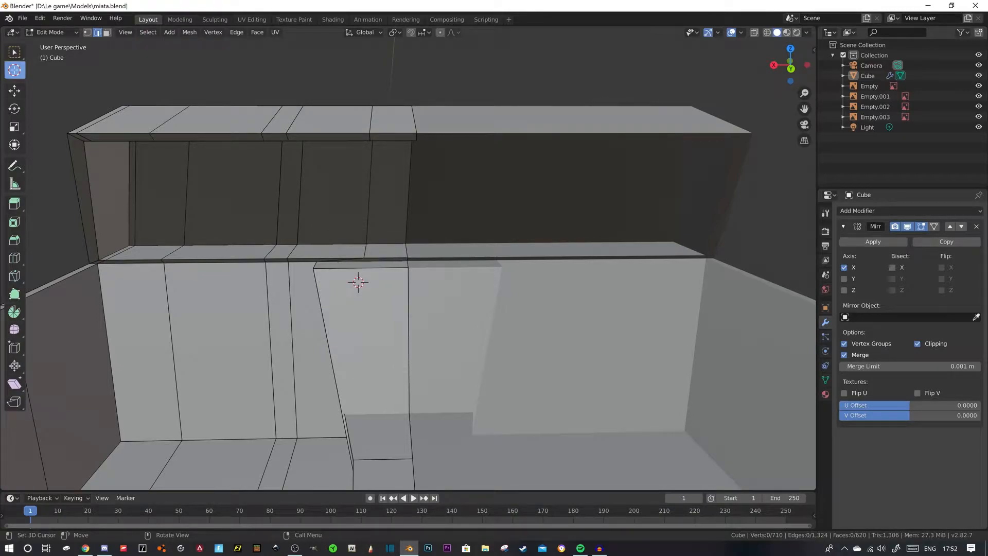
# - Add a 16-vertex cylinder at the 3D cursor on the console's upper face, disable mirror clipping, and rotate the cylinder 90° about X
pyautogui.moveTo(370, 299)
pyautogui.mouseDown()
pyautogui.moveTo(366, 292)
pyautogui.moveTo(394, 305)
pyautogui.moveTo(366, 289)
pyautogui.mouseUp()
pyautogui.hotkey('shift', 'a')
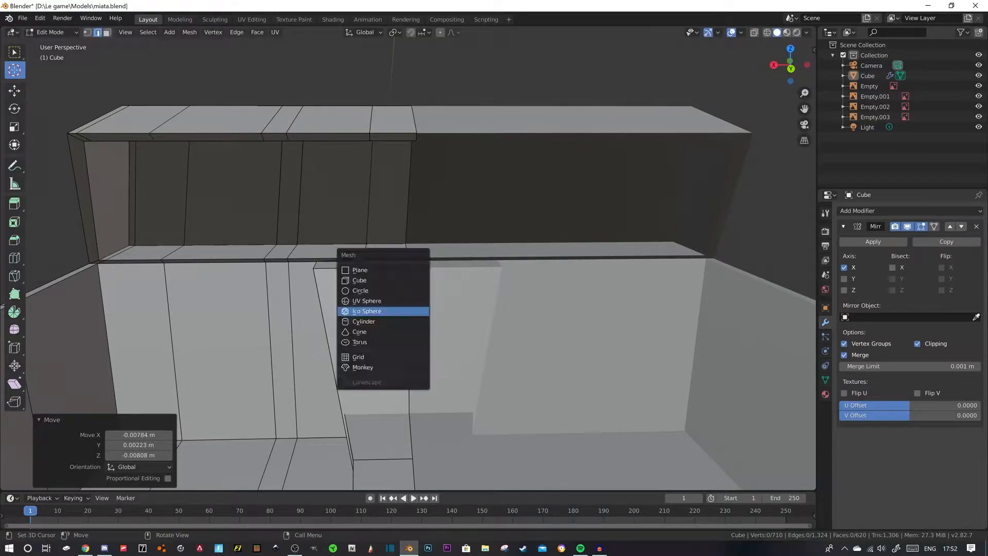
pyautogui.click(364, 321)
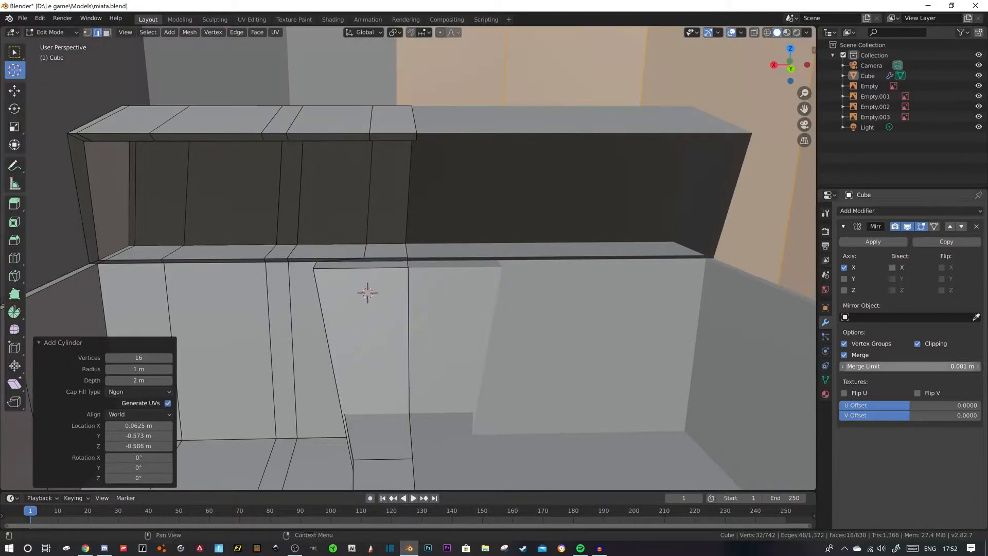
pyautogui.click(917, 344)
pyautogui.write('rx')
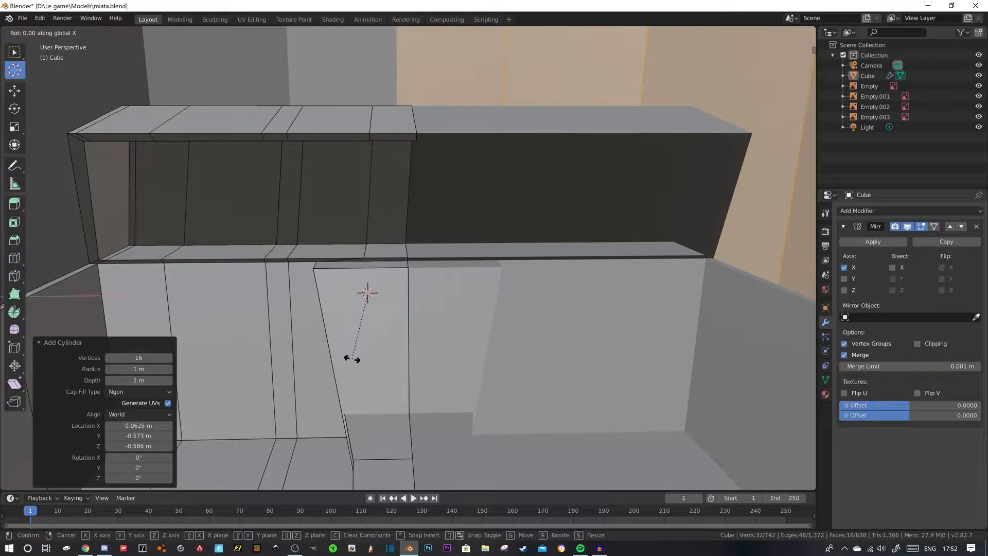
pyautogui.write('90')
pyautogui.press('Return')
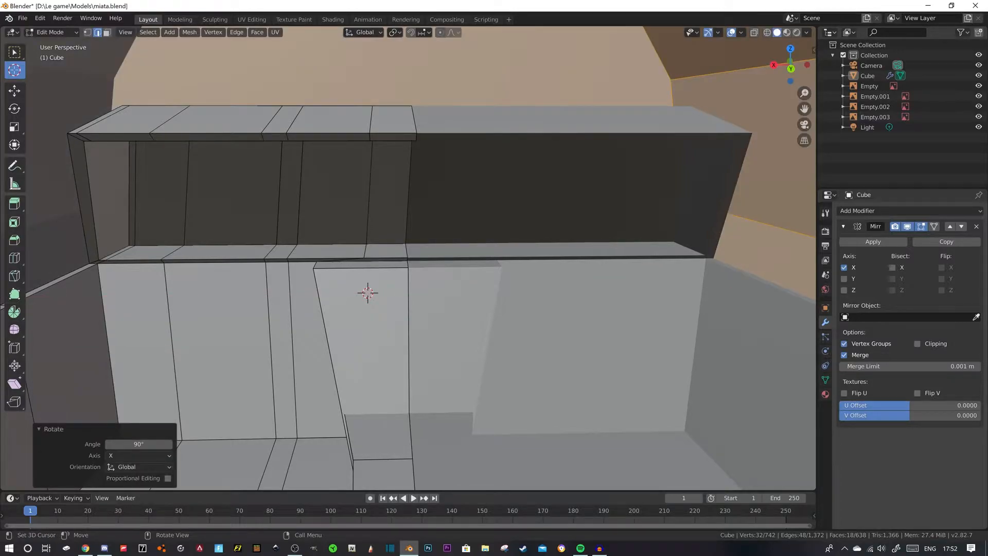
# - Scale the cylinder to 0.024 as a round air vent and compare it with the interior photo in Chrome
pyautogui.press('s')
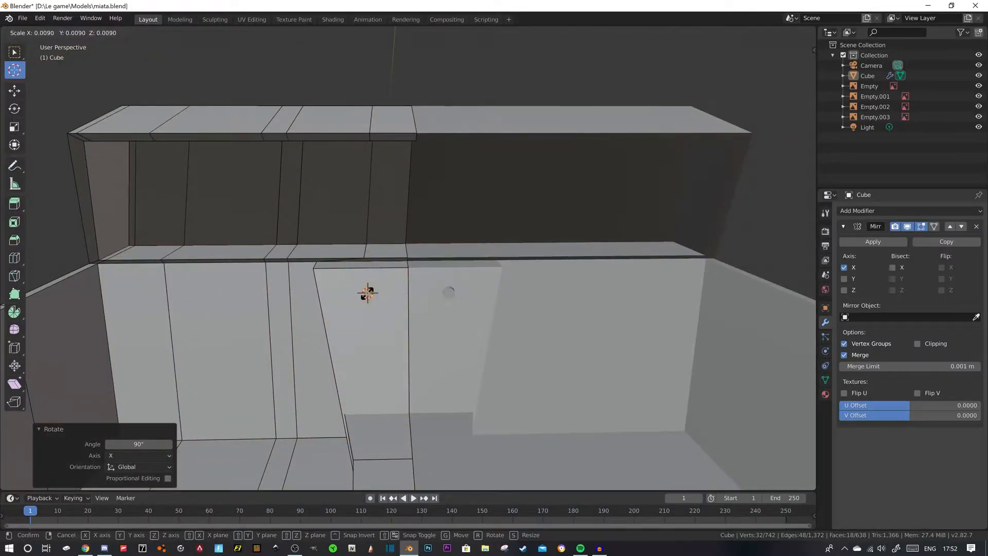
pyautogui.click(369, 295)
pyautogui.moveTo(391, 309); pyautogui.dragTo(483, 310, button='middle')
pyautogui.click(85, 549)
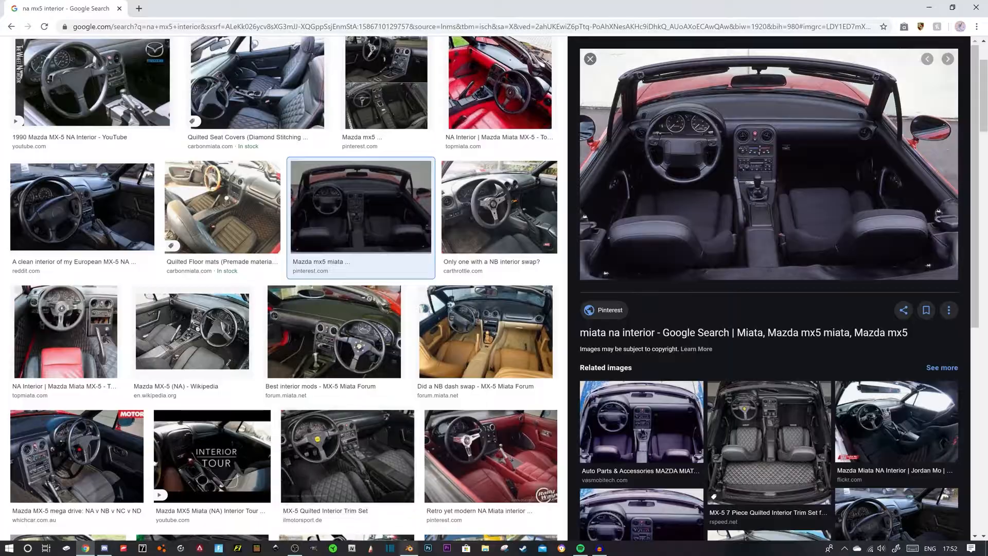
pyautogui.click(409, 548)
pyautogui.moveTo(448, 314); pyautogui.dragTo(381, 309, button='middle')
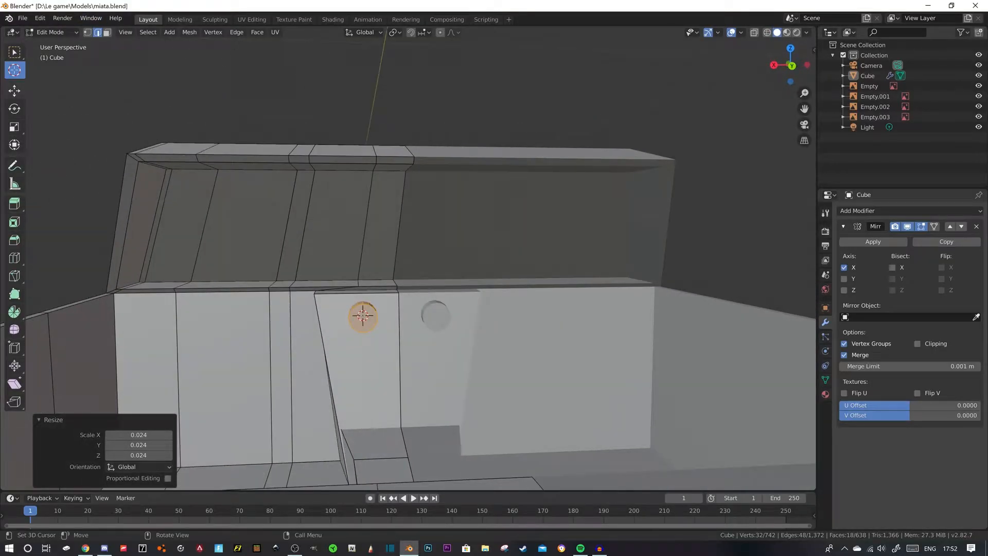
# - Shift the vent cylinder slightly outward along X and move it -0.0168 m along Y into the console face
pyautogui.click(15, 91)
pyautogui.moveTo(322, 316); pyautogui.dragTo(316, 316)
pyautogui.moveTo(317, 316); pyautogui.dragTo(404, 314, button='middle')
pyautogui.moveTo(248, 346); pyautogui.dragTo(235, 344)
pyautogui.scroll(2, 235, 344)
pyautogui.keyDown('shift'); pyautogui.moveTo(234, 345); pyautogui.dragTo(348, 262, button='middle'); pyautogui.keyUp('shift')
# - Rotate the vent cylinder 11.2° about X to match the console's slope
pyautogui.click(15, 109)
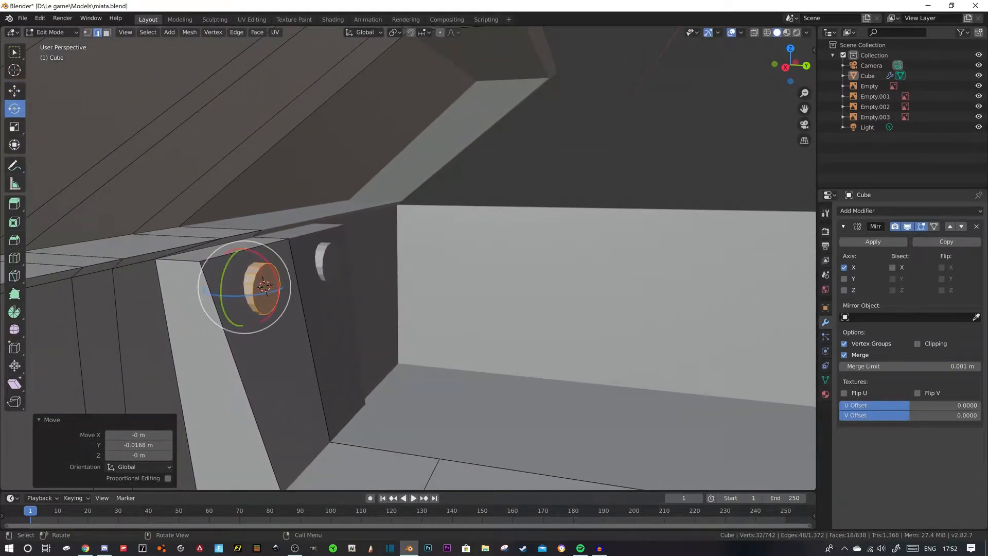
pyautogui.moveTo(240, 250); pyautogui.dragTo(256, 251)
pyautogui.moveTo(256, 251); pyautogui.dragTo(337, 253, button='middle')
pyautogui.scroll(2, 337, 253)
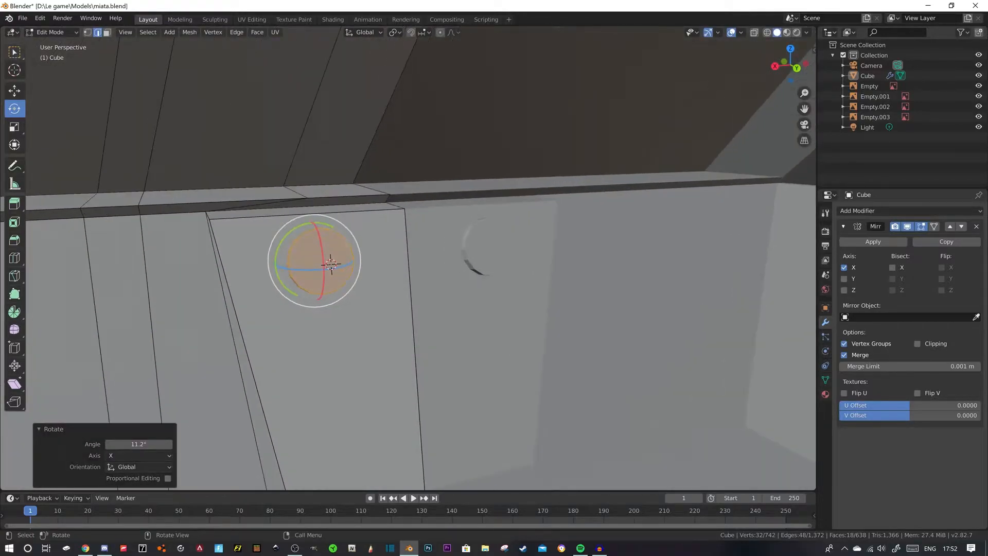
# - Inset the vent cylinder's front face 0.003105 m and extrude the inner face -0.00264 m to recess it
pyautogui.press('3')
pyautogui.click(331, 264)
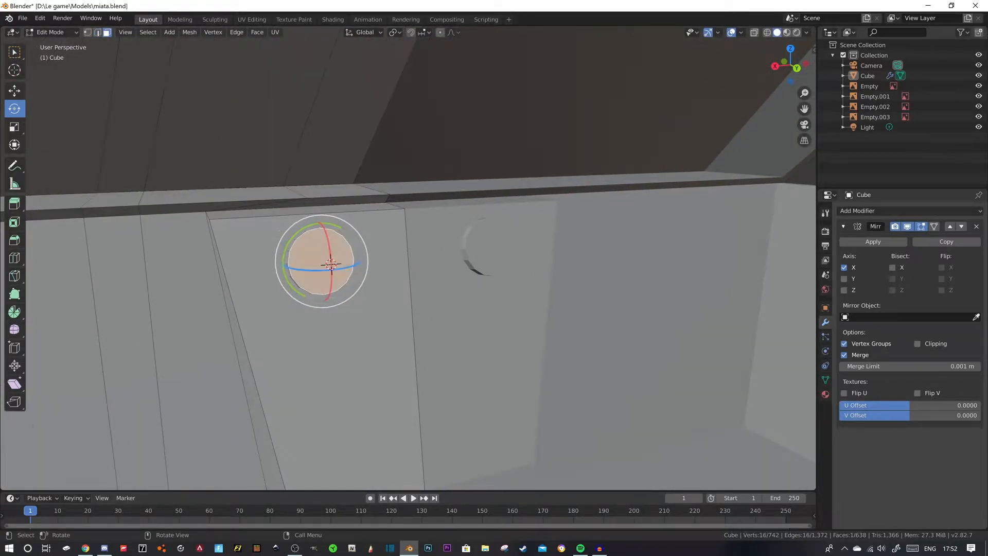
pyautogui.click(3, 93)
pyautogui.click(14, 91)
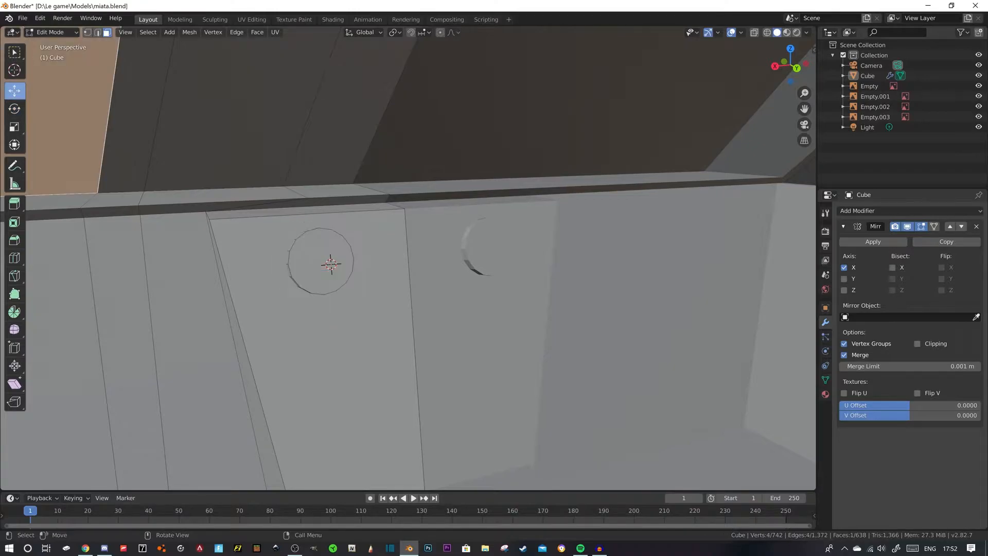
pyautogui.click(331, 264)
pyautogui.press('i')
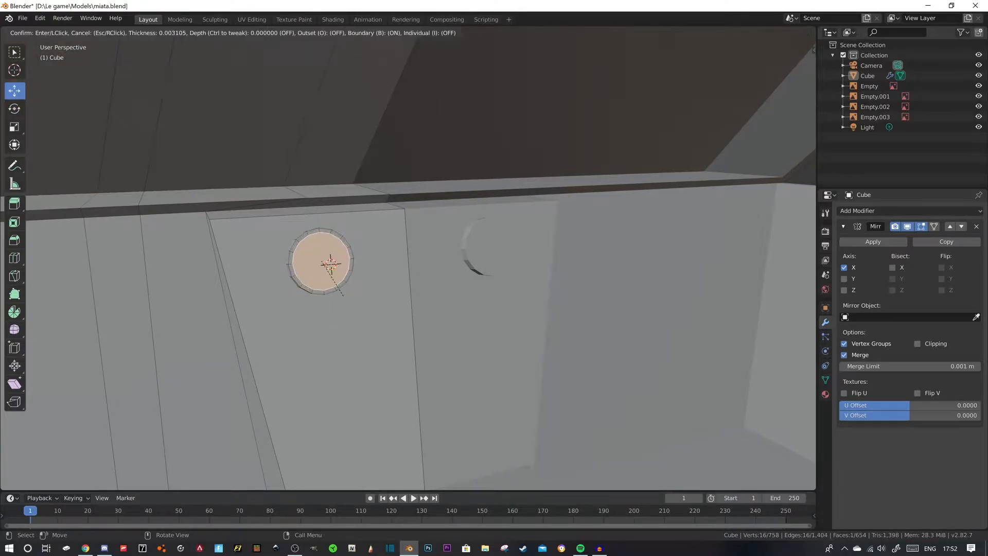
pyautogui.click(327, 262)
pyautogui.moveTo(327, 262); pyautogui.dragTo(256, 274, button='middle')
pyautogui.press('e')
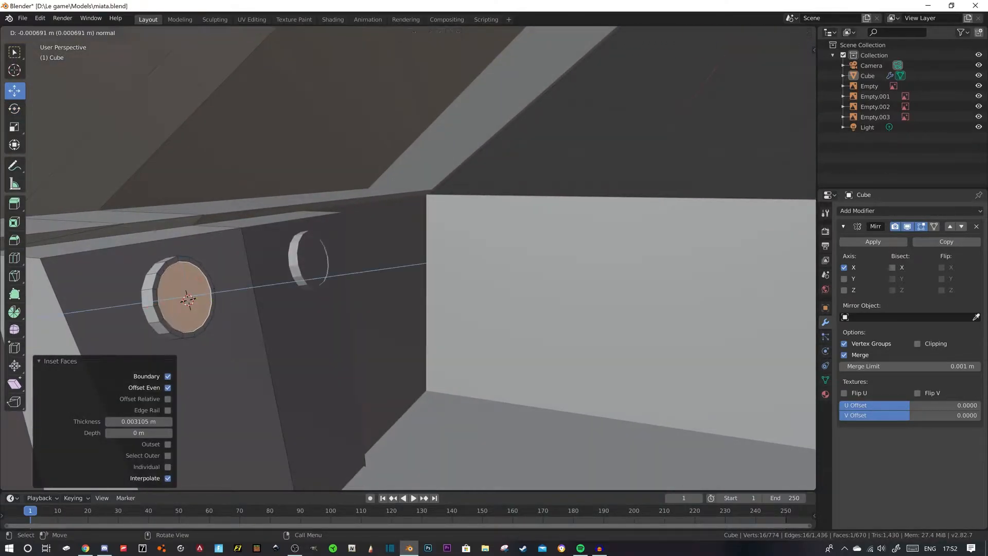
pyautogui.click(189, 300)
# - Inset the vent's recessed front face again and move the smaller inner face 0.00417 m along Y
pyautogui.press('i')
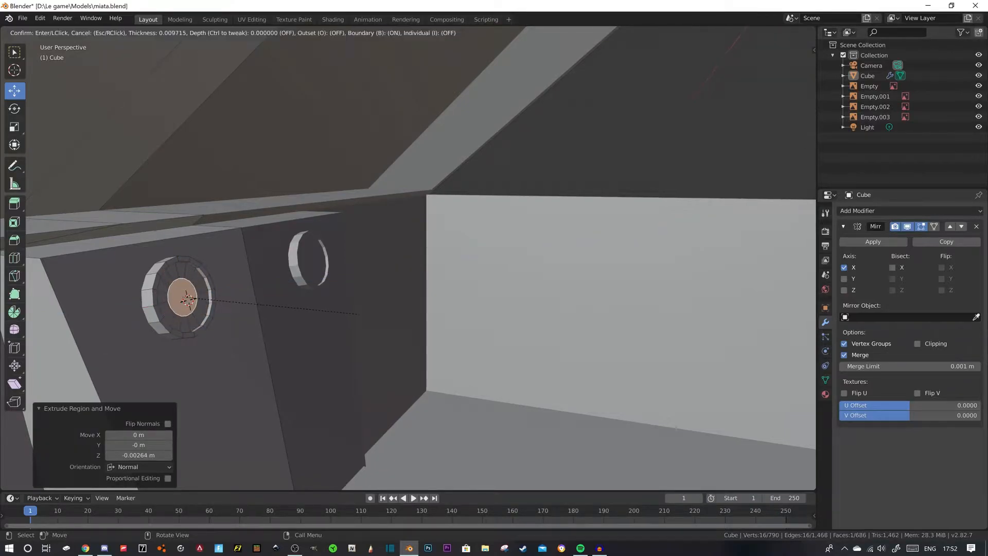
pyautogui.click(188, 300)
pyautogui.press('g')
pyautogui.press('y')
pyautogui.click(188, 299)
# - Adjust the vent's inner face by 0.00147 m along Z and -0.000203 m along X
pyautogui.press('g')
pyautogui.press('z')
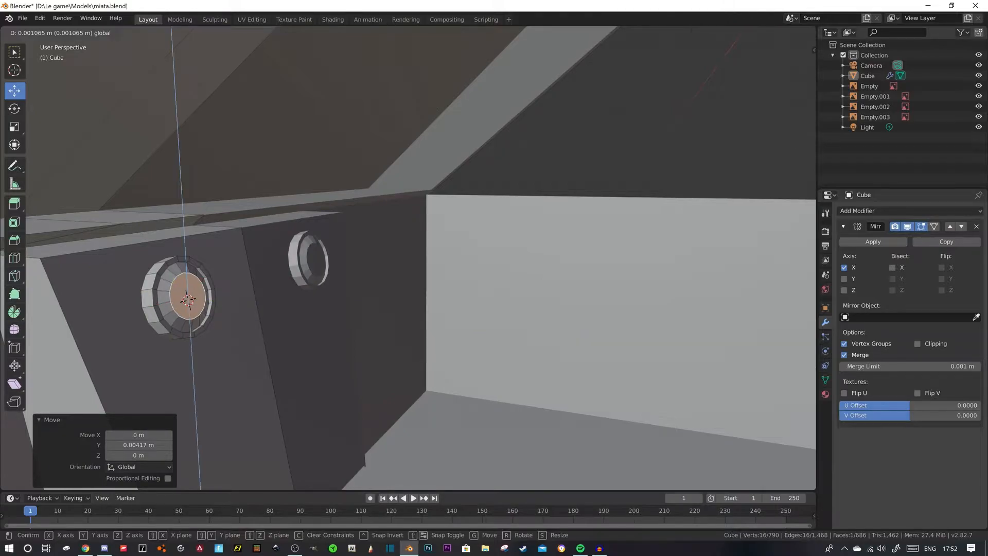
pyautogui.click(188, 300)
pyautogui.moveTo(188, 300); pyautogui.dragTo(434, 261, button='middle')
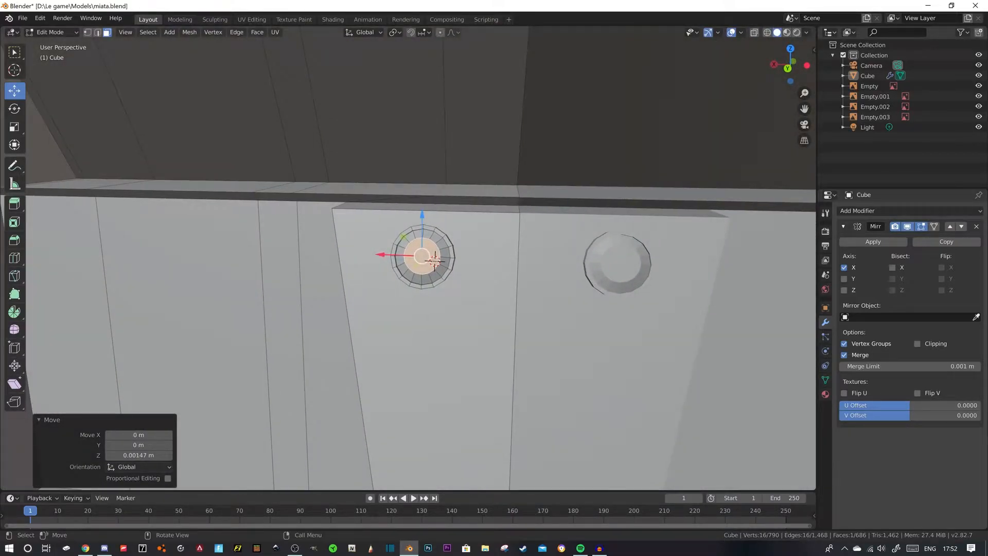
pyautogui.press('g')
pyautogui.press('x')
pyautogui.click(434, 261)
pyautogui.moveTo(433, 261); pyautogui.dragTo(332, 288, button='middle')
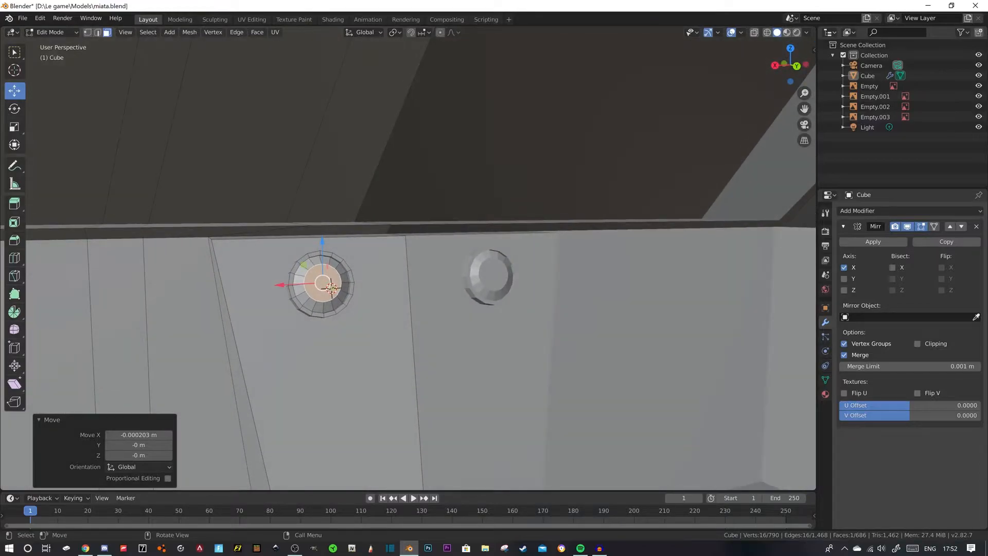
# - Select every other face of the vent's sloped inner ring and extrude them -0.00262 m
pyautogui.click(309, 304)
pyautogui.scroll(2, 309, 304)
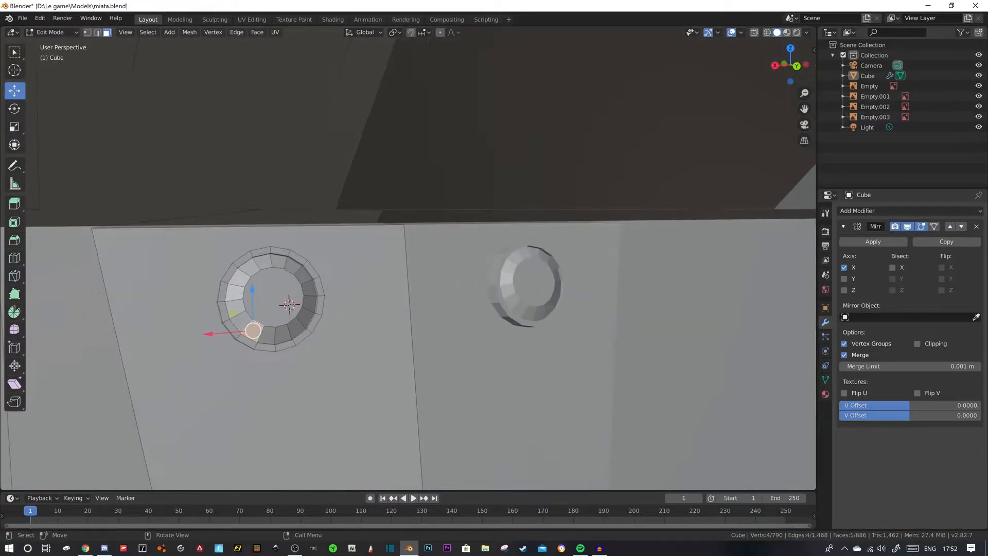
pyautogui.keyDown('shift'); pyautogui.click(234, 308); pyautogui.keyUp('shift')
pyautogui.keyDown('shift'); pyautogui.click(239, 277); pyautogui.keyUp('shift')
pyautogui.keyDown('shift'); pyautogui.click(264, 261); pyautogui.keyUp('shift')
pyautogui.keyDown('shift'); pyautogui.click(293, 266); pyautogui.keyUp('shift')
pyautogui.keyDown('shift'); pyautogui.click(309, 287); pyautogui.keyUp('shift')
pyautogui.keyDown('shift'); pyautogui.click(308, 317); pyautogui.keyUp('shift')
pyautogui.keyDown('shift'); pyautogui.click(283, 334); pyautogui.keyUp('shift')
pyautogui.moveTo(283, 335); pyautogui.dragTo(343, 336, button='middle')
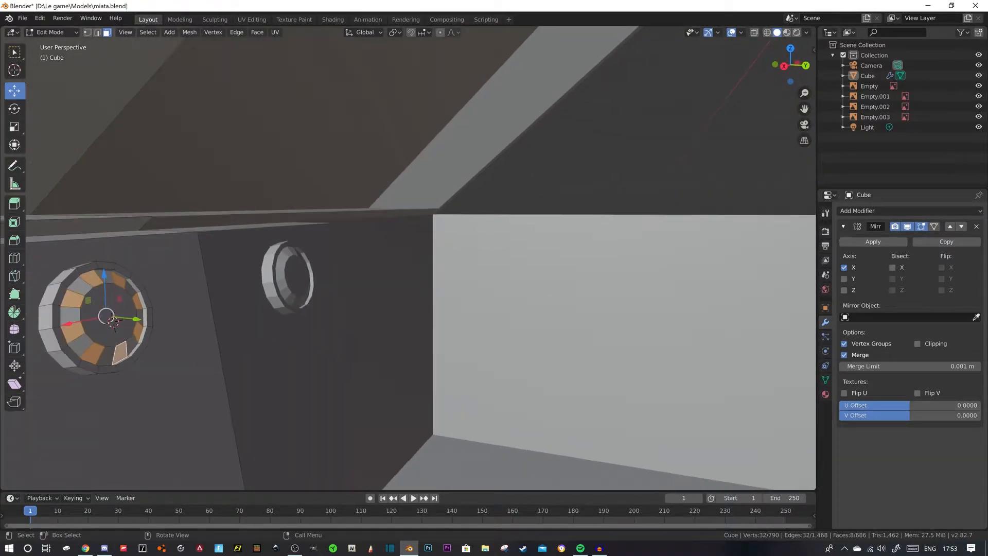
pyautogui.press('e')
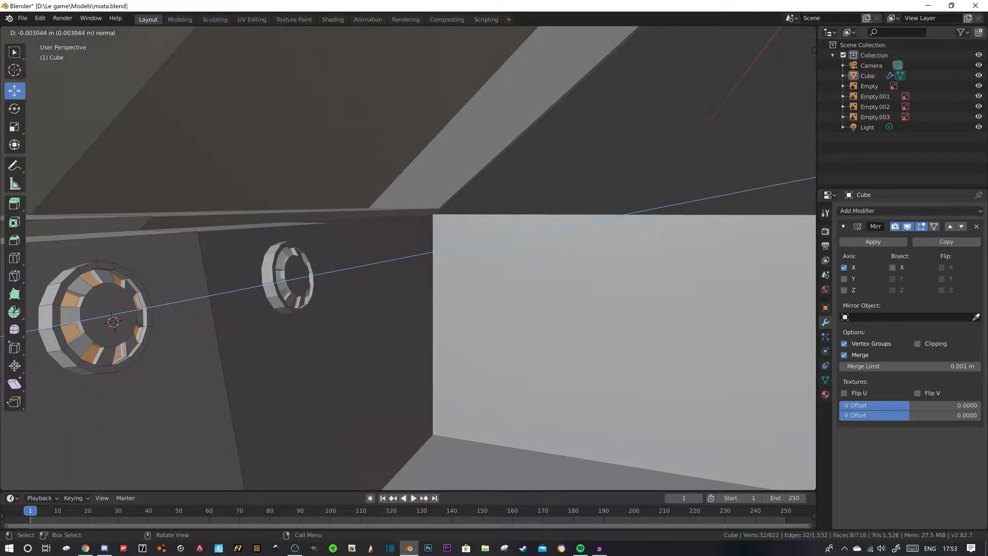
pyautogui.click(340, 334)
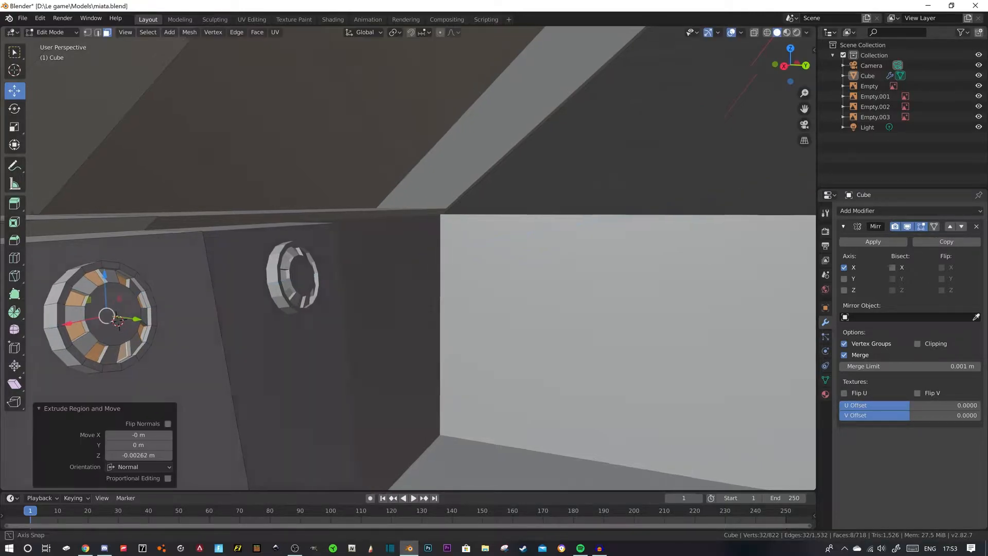
# - Try to extrude another set of alternating faces on the vent's inner ring
pyautogui.moveTo(339, 333); pyautogui.dragTo(293, 336, button='middle')
pyautogui.click(216, 256)
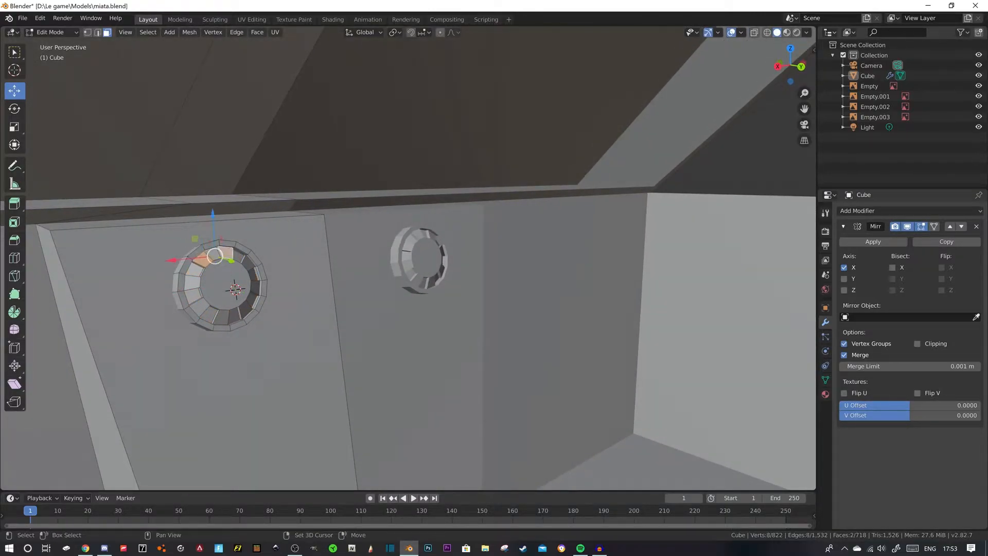
pyautogui.keyDown('shift'); pyautogui.click(250, 265); pyautogui.keyUp('shift')
pyautogui.keyDown('shift'); pyautogui.click(256, 287); pyautogui.keyUp('shift')
pyautogui.keyDown('shift'); pyautogui.click(247, 309); pyautogui.keyUp('shift')
pyautogui.keyDown('shift'); pyautogui.click(221, 316); pyautogui.keyUp('shift')
pyautogui.keyDown('shift'); pyautogui.click(199, 308); pyautogui.keyUp('shift')
pyautogui.keyDown('shift'); pyautogui.click(192, 282); pyautogui.keyUp('shift')
pyautogui.moveTo(192, 282); pyautogui.dragTo(248, 280, button='middle')
pyautogui.press('e')
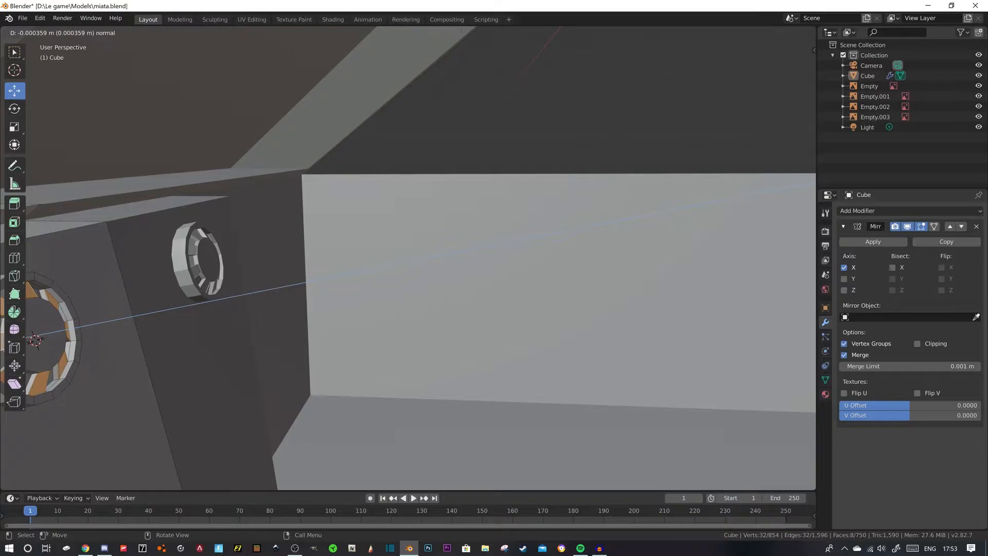
pyautogui.press('Escape')
pyautogui.hotkey('ctrl', 'z')
pyautogui.hotkey('alt', 'a')
# - Inset the vent's central face 0.003657 m, extrude the inner face, and inset it once more
pyautogui.scroll(-2, 248, 281)
pyautogui.moveTo(248, 280)
pyautogui.mouseDown(button='middle')
pyautogui.moveTo(206, 283)
pyautogui.moveTo(244, 268)
pyautogui.mouseUp(button='middle')
pyautogui.scroll(2, 222, 278)
pyautogui.click(209, 277)
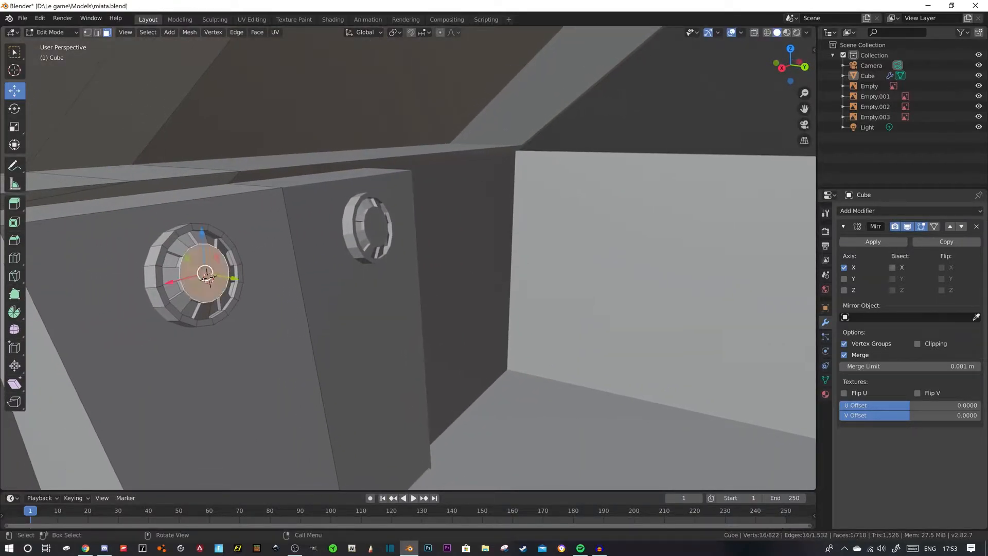
pyautogui.press('i')
pyautogui.click(208, 277)
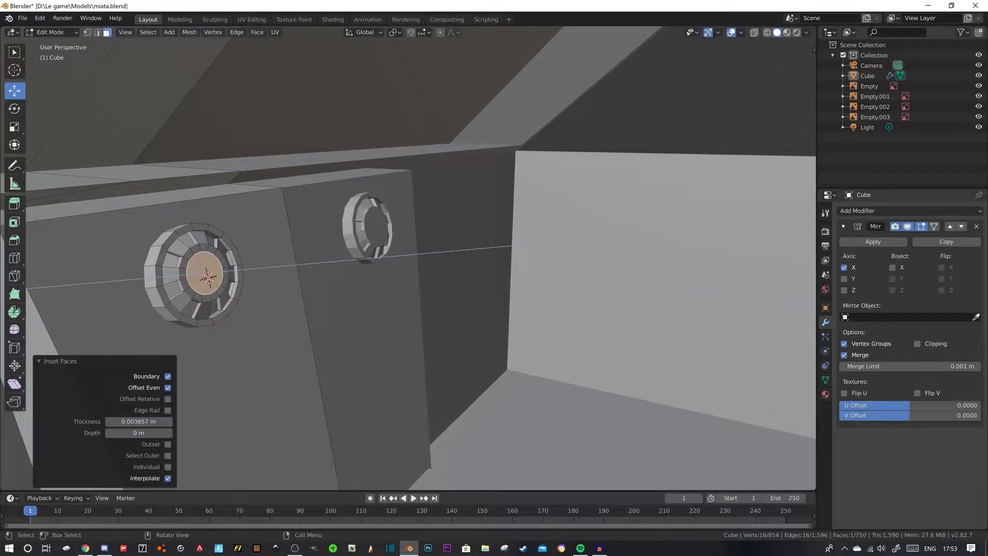
pyautogui.click(208, 277)
pyautogui.press('i')
pyautogui.click(208, 277)
pyautogui.press('e')
pyautogui.press('Escape')
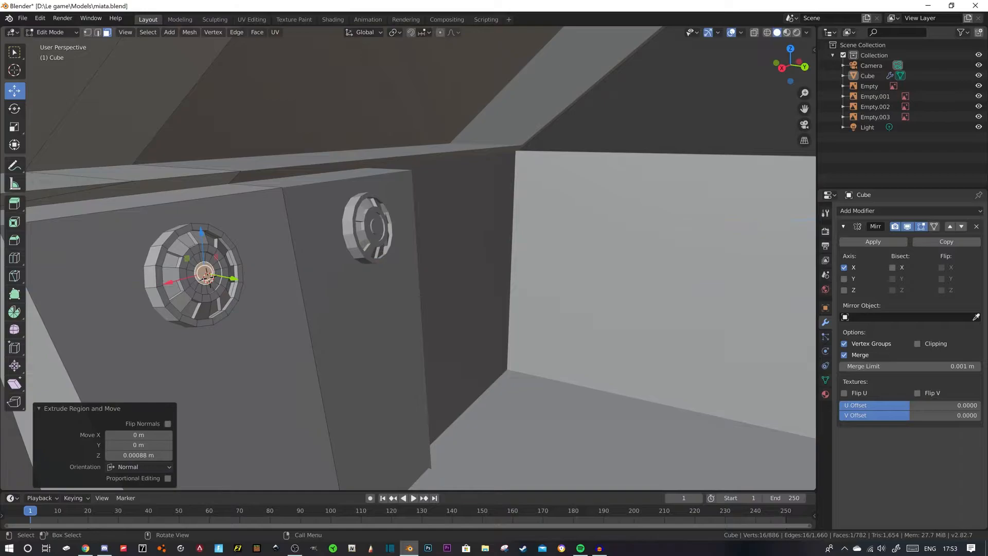
# - Nudge the vent's innermost face along Y, 0.000109 m along Z, and slightly in the negative X direction
pyautogui.press('g')
pyautogui.press('y')
pyautogui.click(208, 277)
pyautogui.press('g')
pyautogui.press('z')
pyautogui.moveTo(202, 235); pyautogui.dragTo(202, 230)
pyautogui.moveTo(204, 237); pyautogui.dragTo(275, 244, button='middle')
pyautogui.press('g')
pyautogui.press('x')
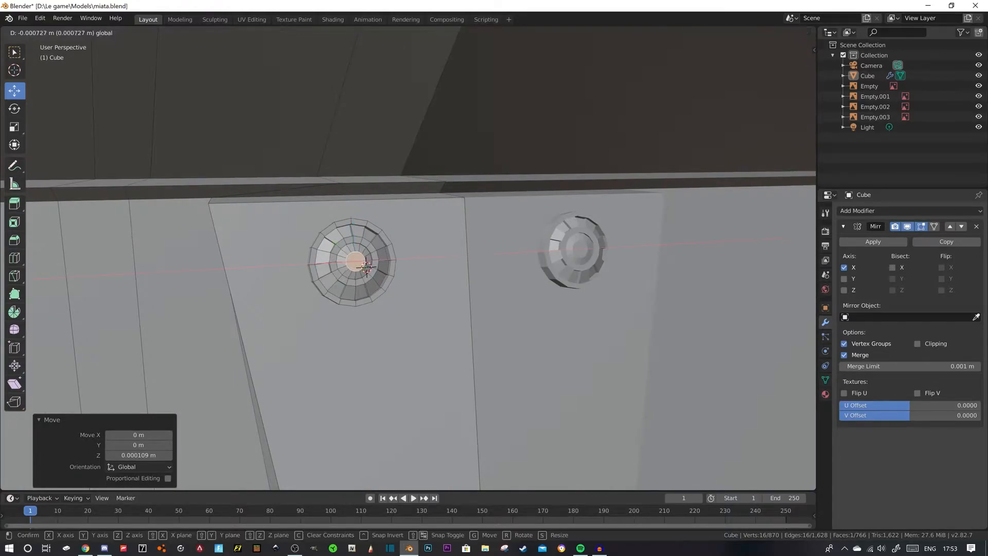
pyautogui.moveTo(314, 264); pyautogui.dragTo(316, 263)
# - Select all linked geometry of the round vent and rescale it on the console face
pyautogui.scroll(-9, 316, 264)
pyautogui.moveTo(315, 264); pyautogui.dragTo(347, 262, button='middle')
pyautogui.click(355, 128)
pyautogui.scroll(5, 408, 257)
pyautogui.click(360, 259)
pyautogui.press('l')
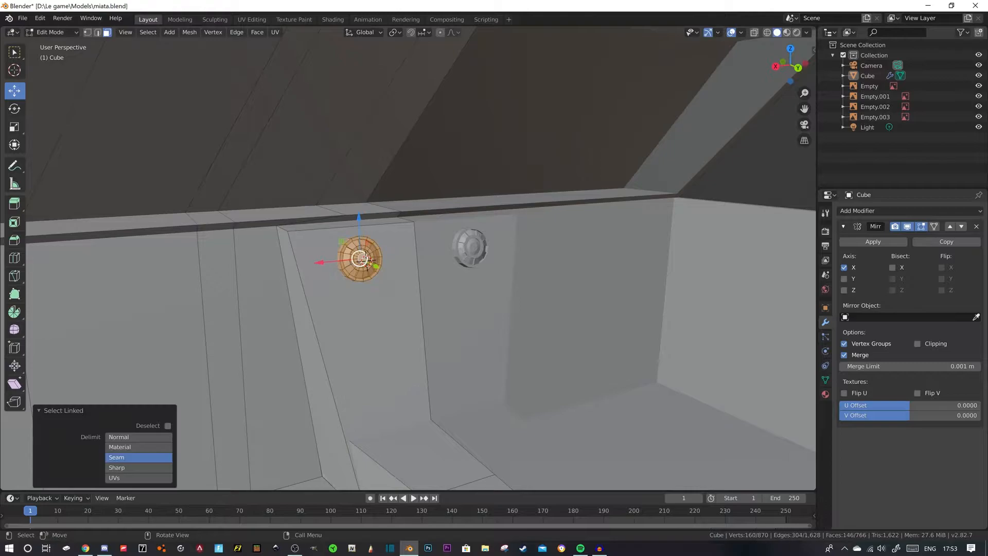
pyautogui.press('s')
pyautogui.click(380, 277)
pyautogui.scroll(-5, 380, 276)
pyautogui.click(360, 105)
pyautogui.moveTo(360, 105); pyautogui.dragTo(309, 114, button='middle')
# - Check the interior photo in Chrome, then return to Blender and add one centered loop cut across the rear section of the center tunnel
pyautogui.click(104, 548)
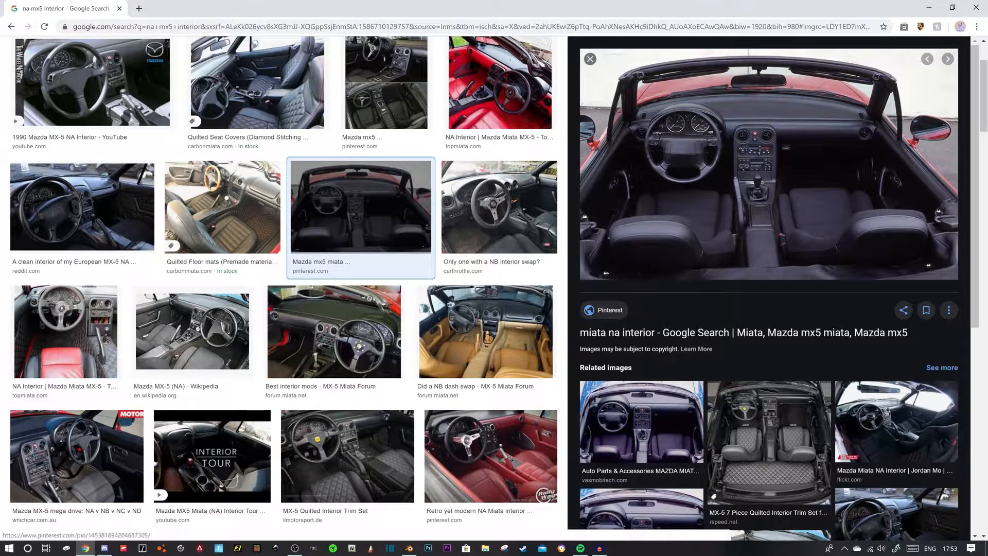
pyautogui.hotkey('alt', 'Tab')
pyautogui.moveTo(412, 257); pyautogui.dragTo(561, 267, button='middle')
pyautogui.hotkey('ctrl', 'r')
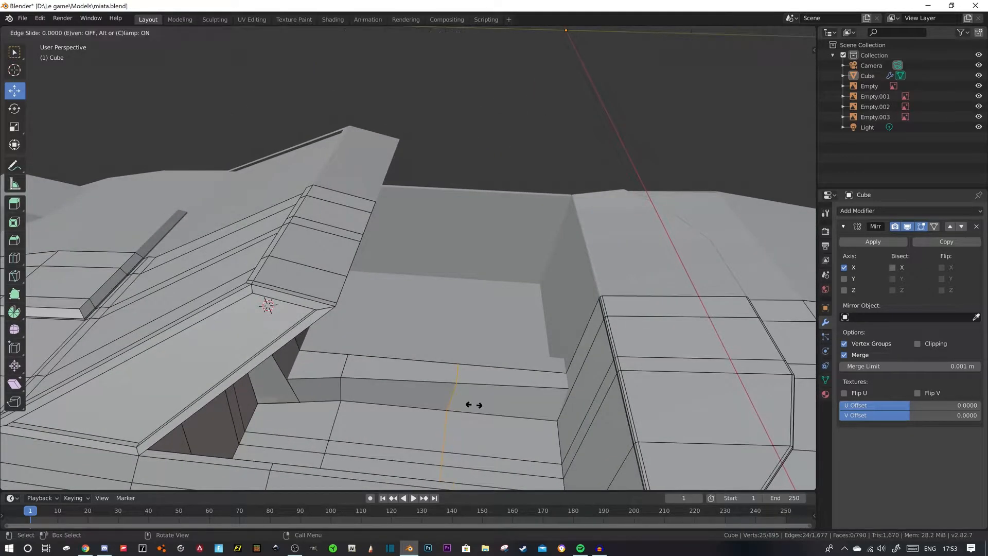
pyautogui.click(470, 403)
pyautogui.rightClick(469, 403)
pyautogui.press('3')
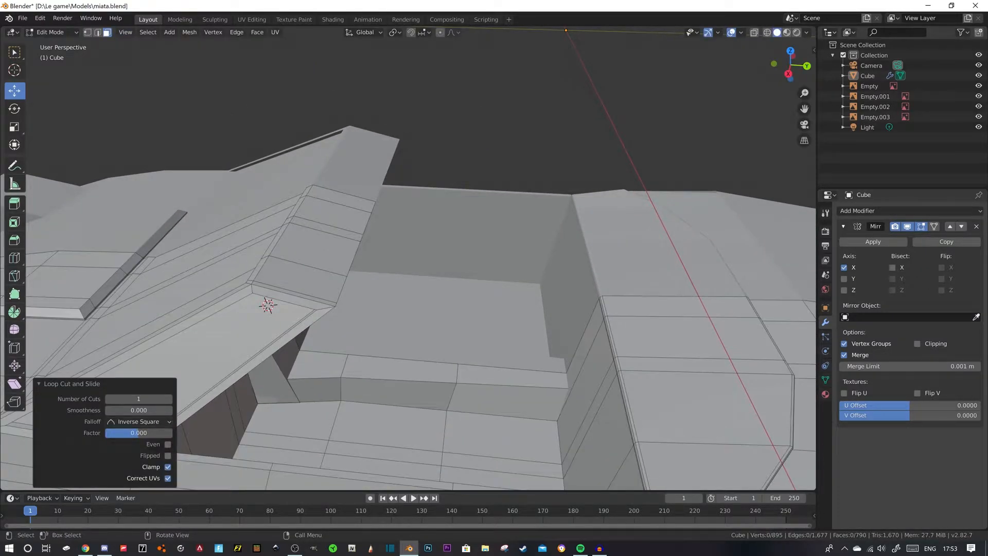
# - Extrude the tunnel's rear top face upward and move the raised face 0.017 m along Y
pyautogui.click(512, 373)
pyautogui.moveTo(512, 373); pyautogui.dragTo(501, 356, button='middle')
pyautogui.press('e')
pyautogui.click(545, 355)
pyautogui.moveTo(559, 379); pyautogui.dragTo(566, 380)
pyautogui.moveTo(566, 381); pyautogui.dragTo(546, 395, button='middle')
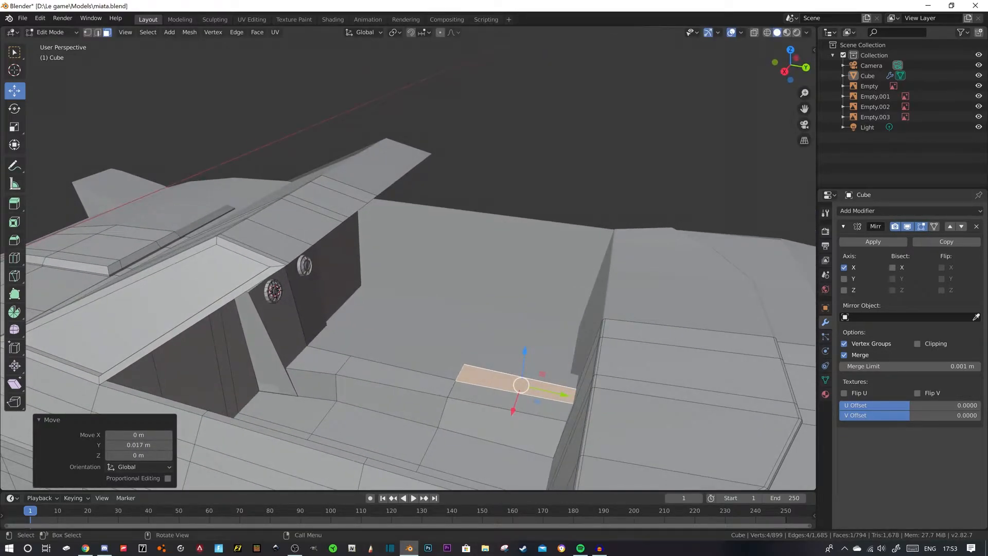
# - Bevel the front and outer top edges of the raised rear tunnel block with 2 segments
pyautogui.press('2')
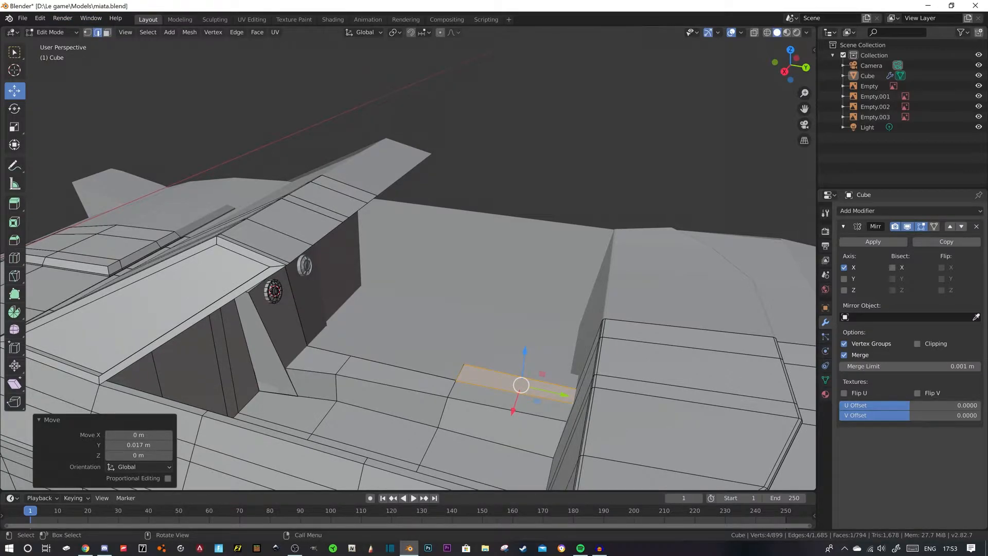
pyautogui.click(460, 373)
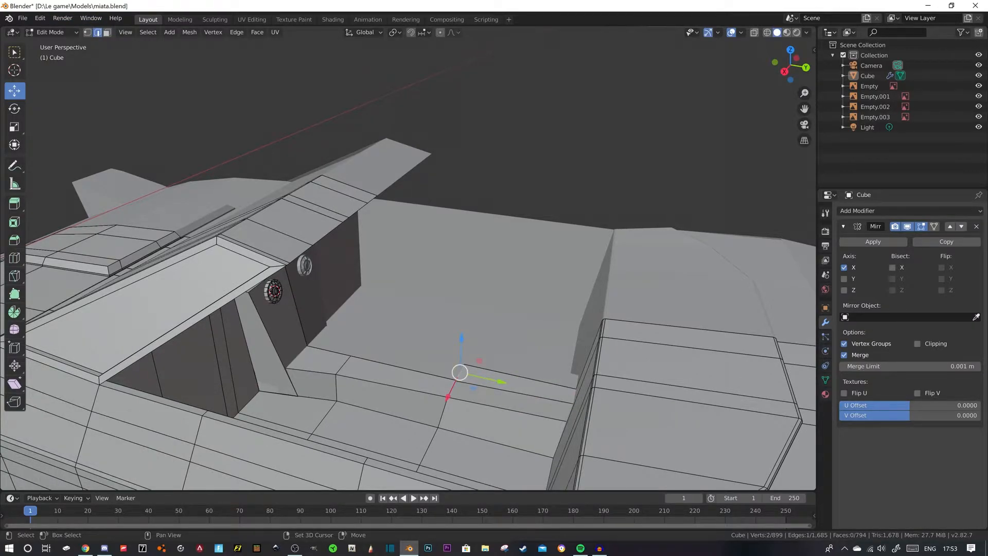
pyautogui.hotkey('ctrl', 'b')
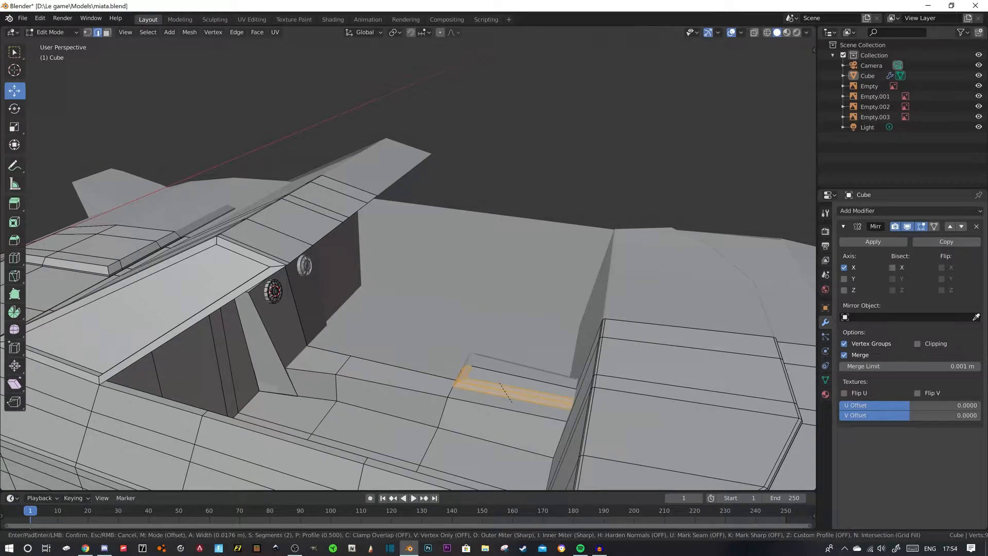
pyautogui.click(512, 402)
pyautogui.hotkey('alt', 'a')
pyautogui.moveTo(512, 402); pyautogui.dragTo(430, 422, button='middle')
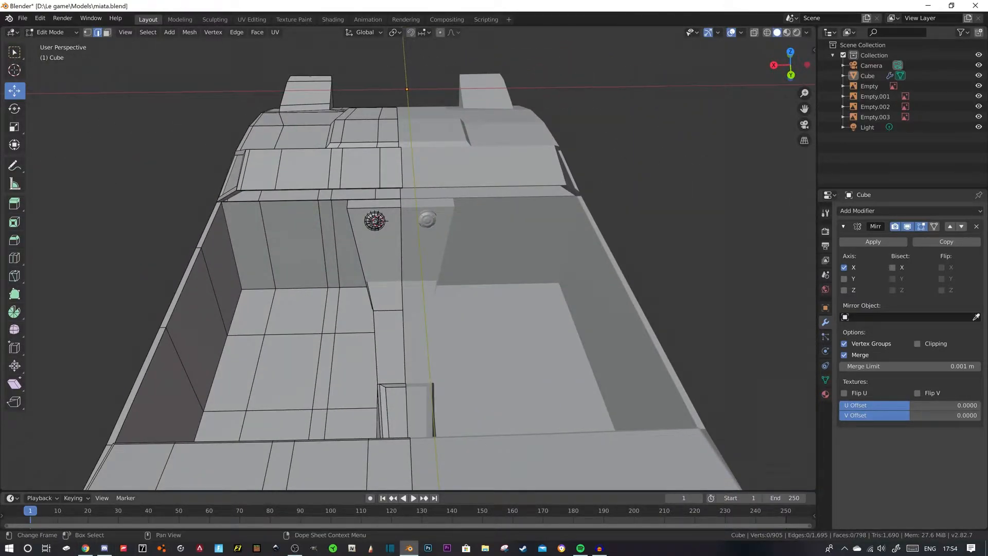
# - Compare the modeled tunnel and console with the MX-5 interior photo in Chrome
pyautogui.moveTo(409, 548)
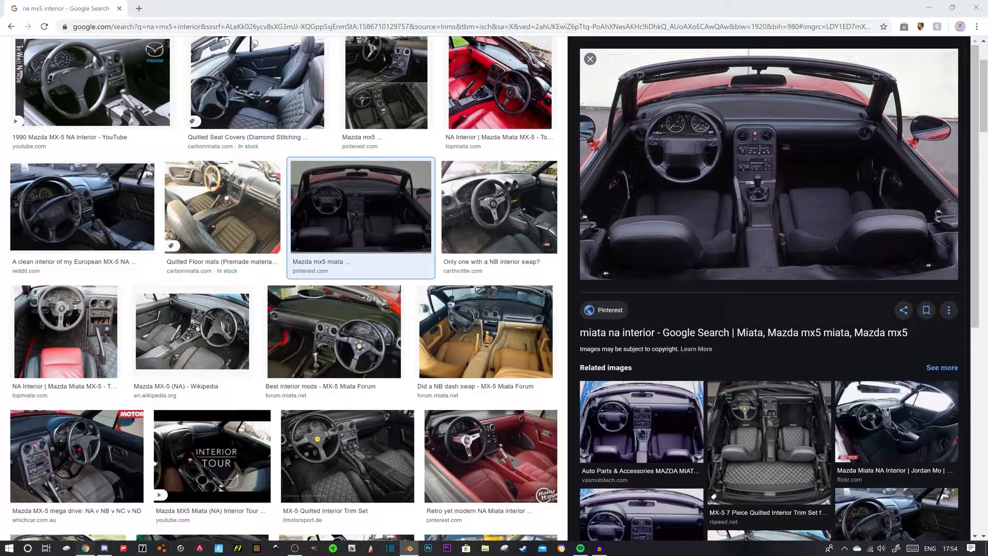
pyautogui.click(86, 548)
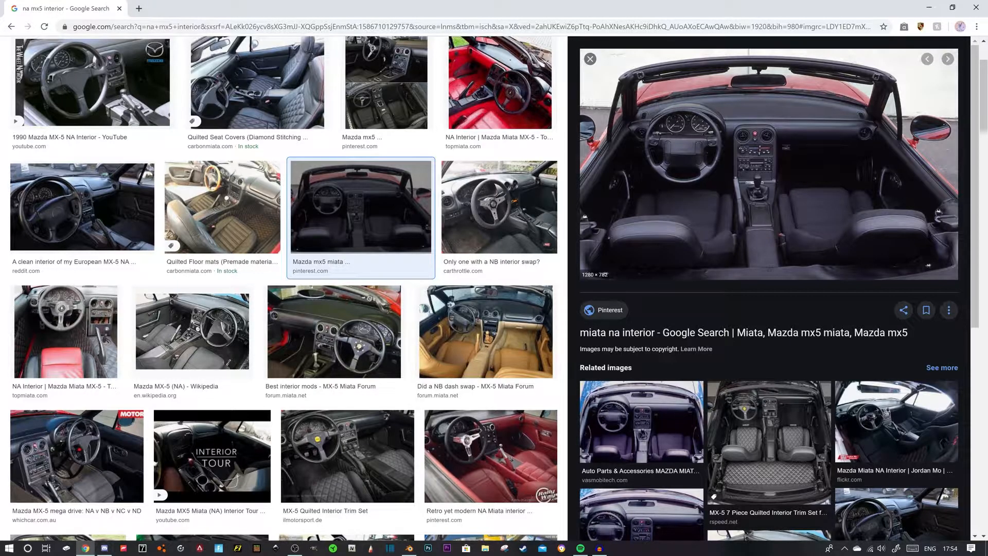
pyautogui.click(410, 548)
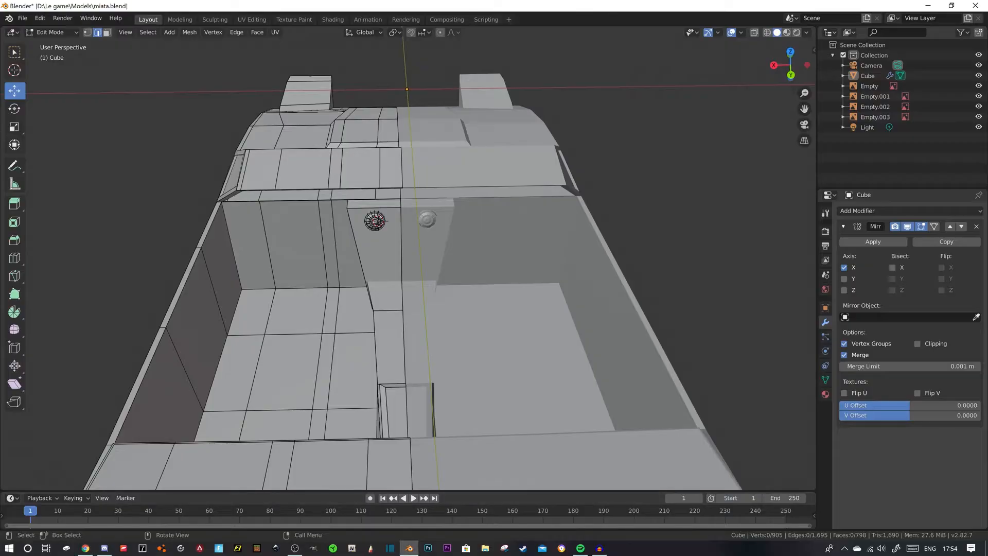
pyautogui.scroll(4, 408, 278)
pyautogui.moveTo(408, 278); pyautogui.dragTo(495, 273, button='middle')
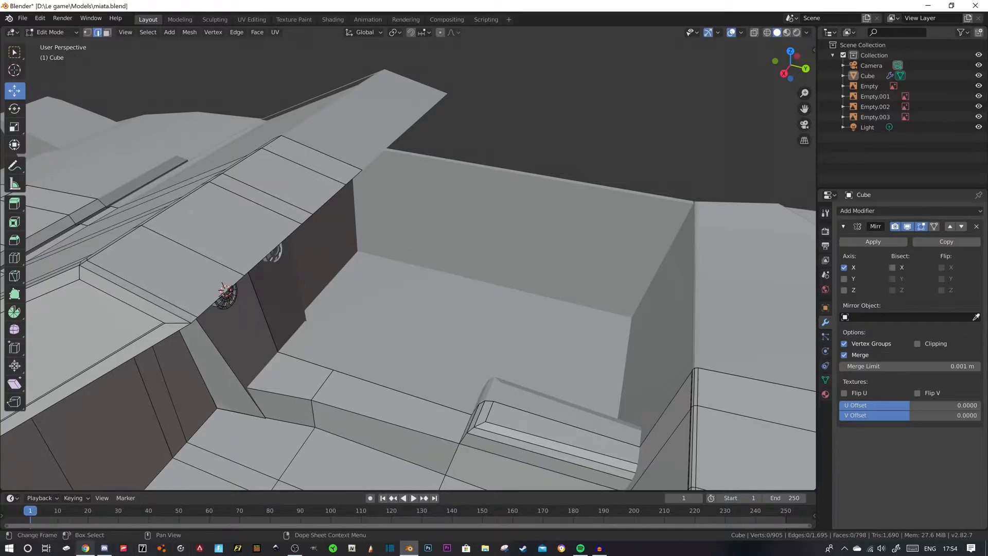
pyautogui.click(86, 548)
pyautogui.click(409, 548)
# - Inset the center tunnel's top face just behind the console
pyautogui.click(107, 32)
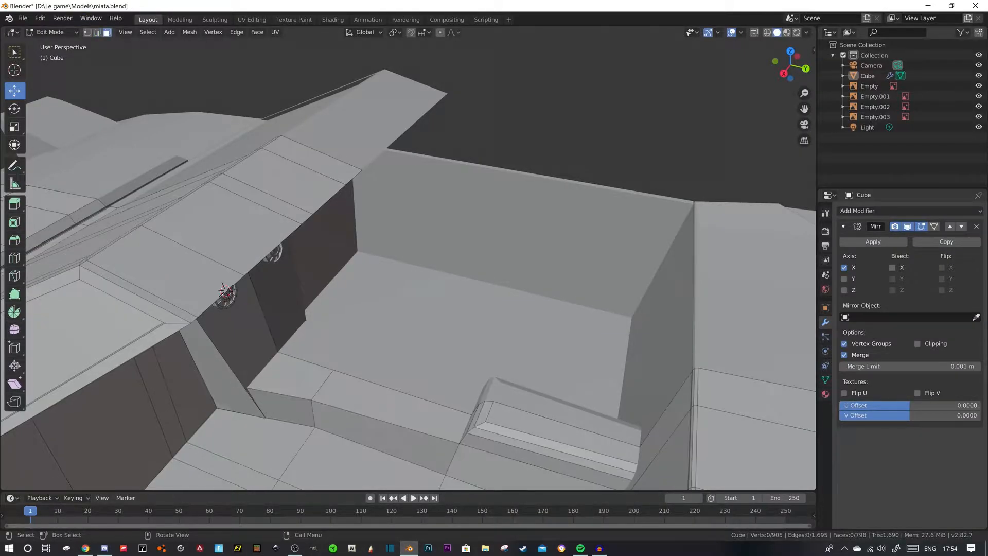
pyautogui.click(291, 377)
pyautogui.moveTo(291, 378); pyautogui.dragTo(347, 330, button='middle')
pyautogui.scroll(2, 258, 388)
pyautogui.press('i')
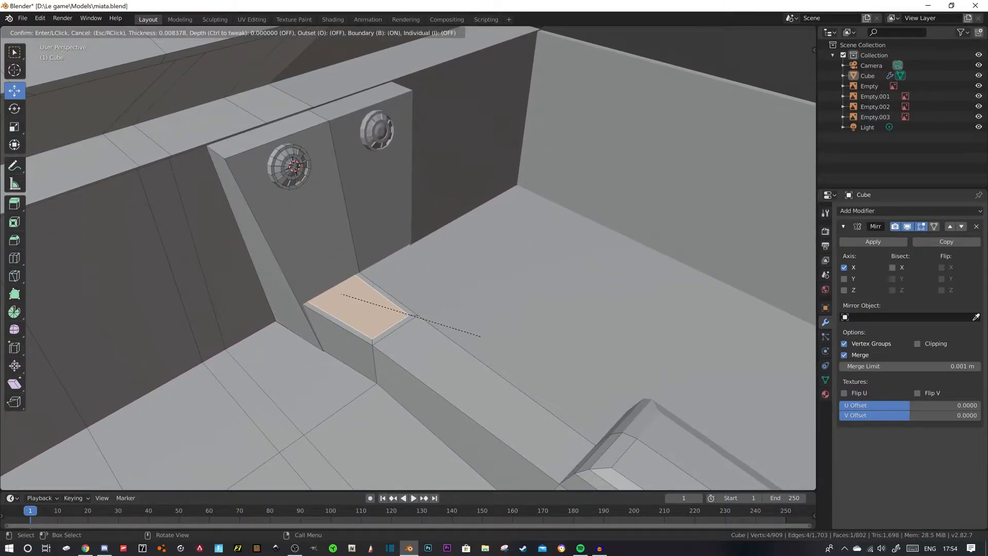
pyautogui.click(480, 337)
# - Apply Limited Dissolve to the narrow inset strip along the car's centerline, then undo it and the tunnel face inset
pyautogui.moveTo(481, 336); pyautogui.dragTo(442, 336, button='middle')
pyautogui.scroll(2, 447, 336)
pyautogui.click(477, 334)
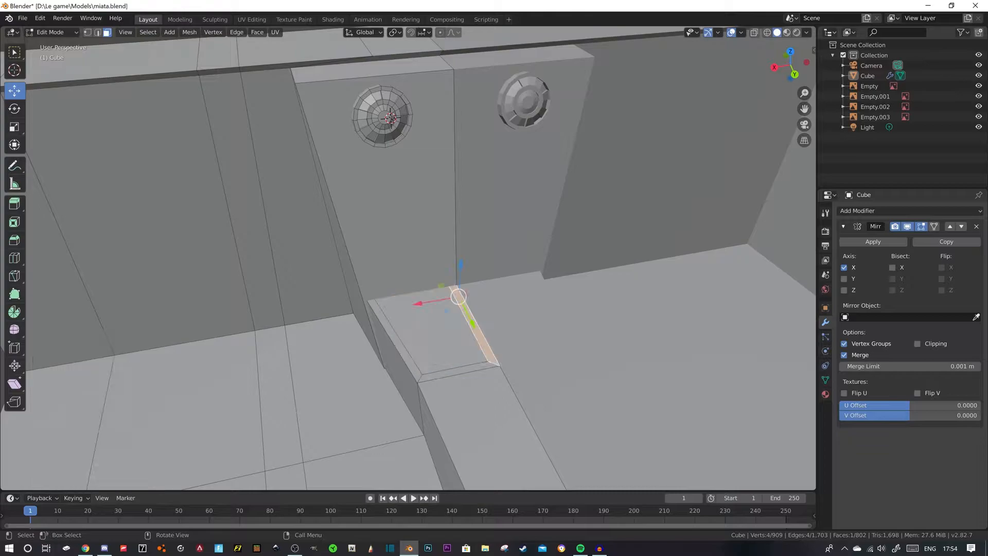
pyautogui.press('x')
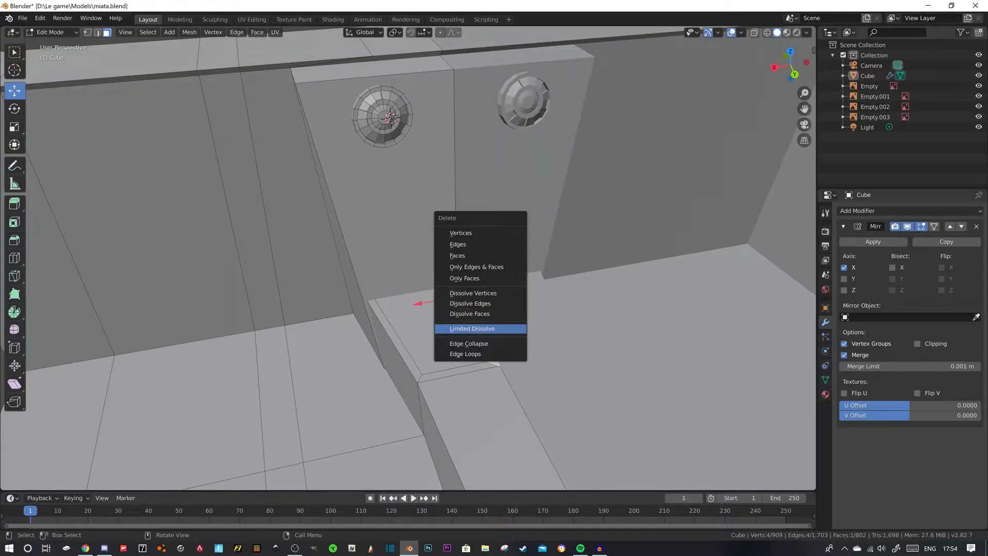
pyautogui.click(478, 329)
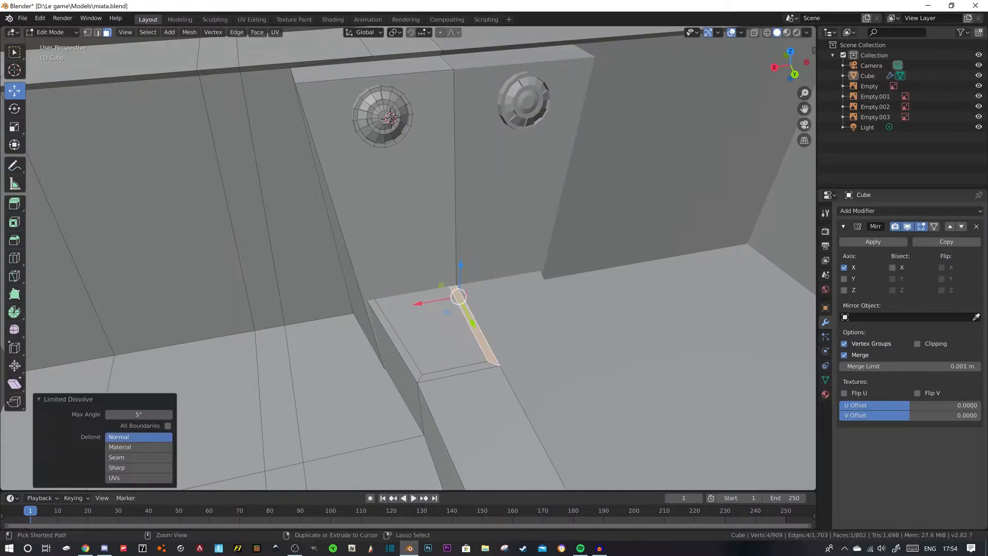
pyautogui.hotkey('ctrl', 'z')
pyautogui.hotkey('ctrl', 'z')
pyautogui.hotkey('ctrl', 'z')
# - Add a loop cut across the center tunnel and slide it close to the base of the console
pyautogui.moveTo(478, 329); pyautogui.dragTo(522, 333, button='middle')
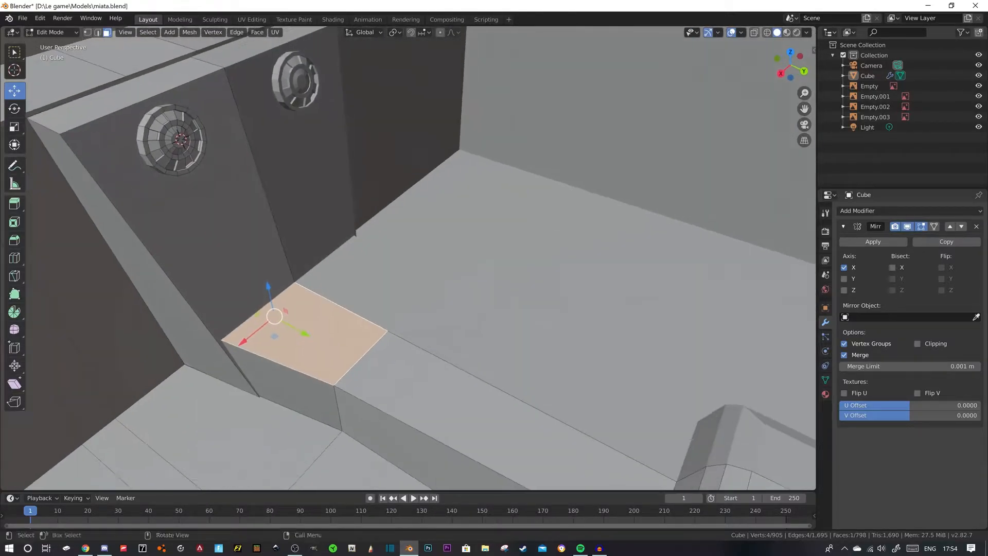
pyautogui.hotkey('ctrl', 'r')
pyautogui.click(308, 282)
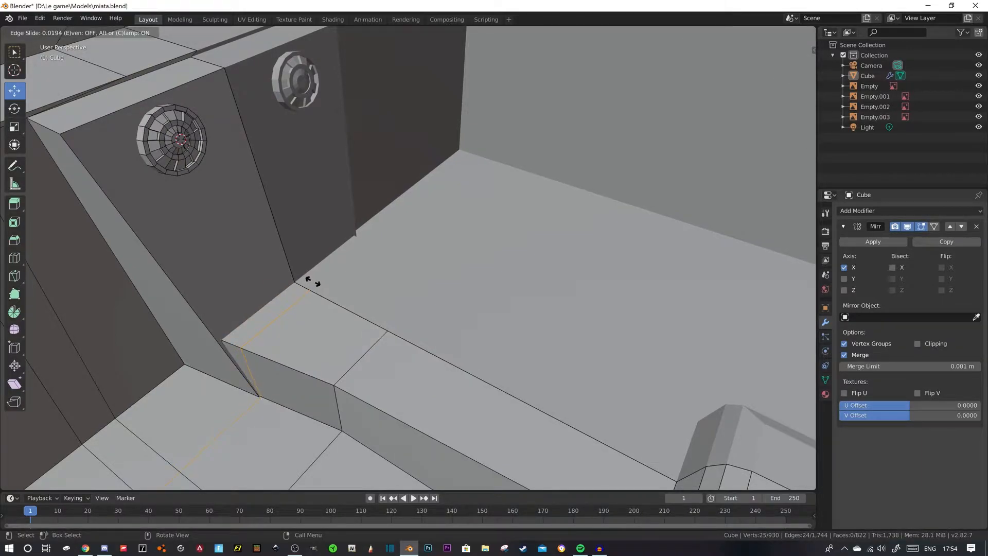
pyautogui.click(313, 281)
pyautogui.hotkey('alt', 'a')
# - Inset the tunnel's top face behind the new cut by 0.008156 m and move the inner face -0.00525 m along X
pyautogui.press('3')
pyautogui.click(315, 338)
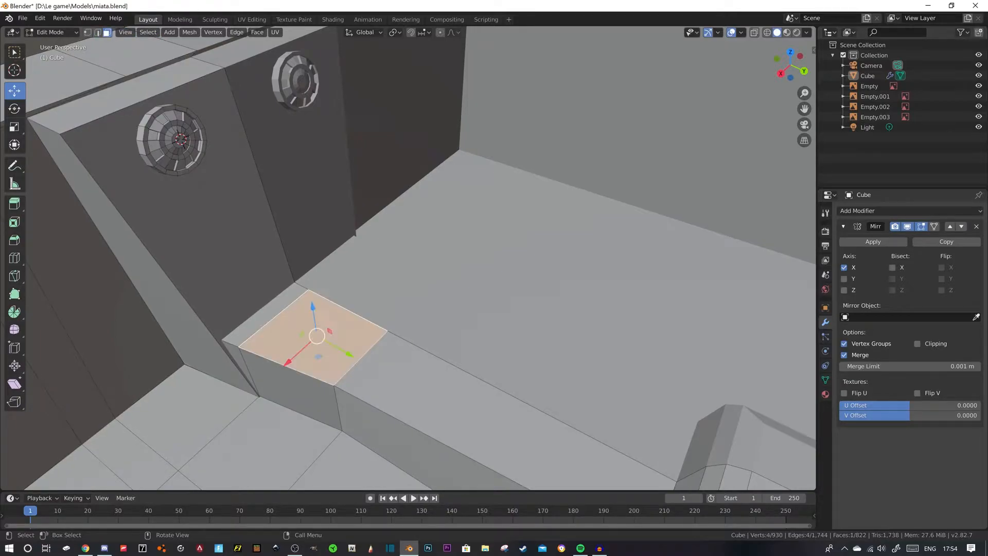
pyautogui.press('i')
pyautogui.click(386, 359)
pyautogui.moveTo(386, 359); pyautogui.dragTo(315, 359, button='middle')
pyautogui.press('g')
pyautogui.press('x')
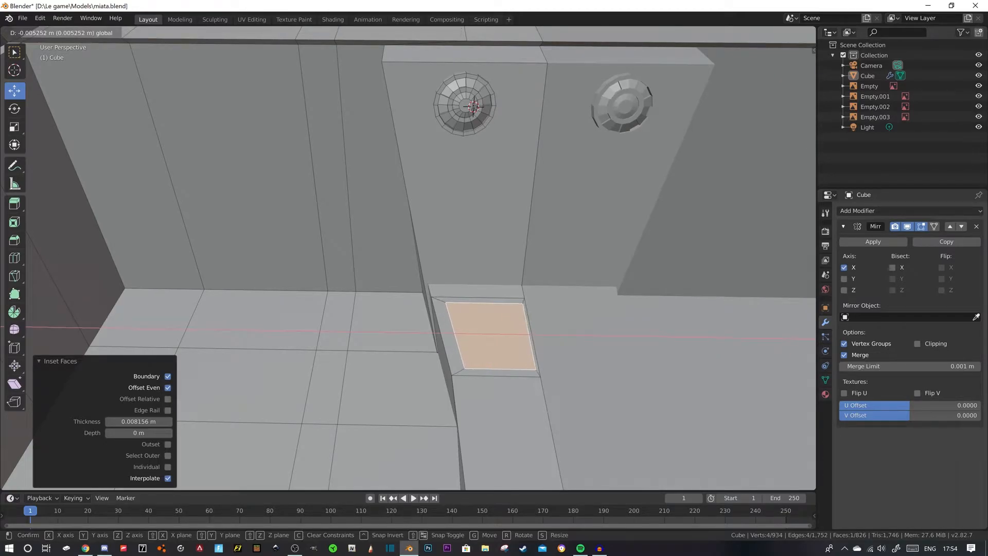
pyautogui.moveTo(458, 334); pyautogui.dragTo(457, 333)
pyautogui.keyDown('shift'); pyautogui.moveTo(458, 337); pyautogui.dragTo(341, 330, button='middle'); pyautogui.keyUp('shift')
pyautogui.scroll(2, 341, 329)
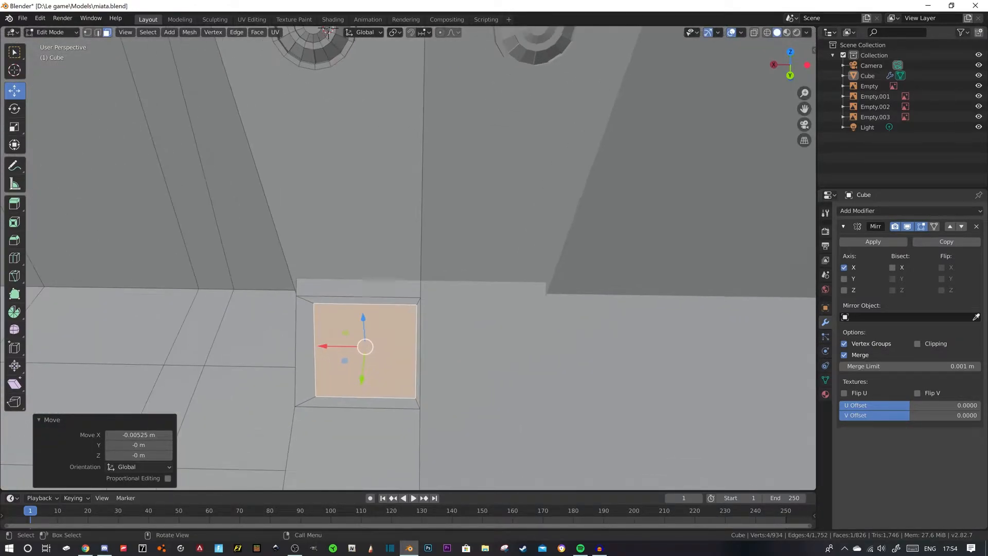
# - Undo the last inset and move, inset the tunnel face again with a wider border, and move the inner face -0.0153 m along X
pyautogui.hotkey('ctrl', 'z')
pyautogui.hotkey('ctrl', 'z')
pyautogui.press('i')
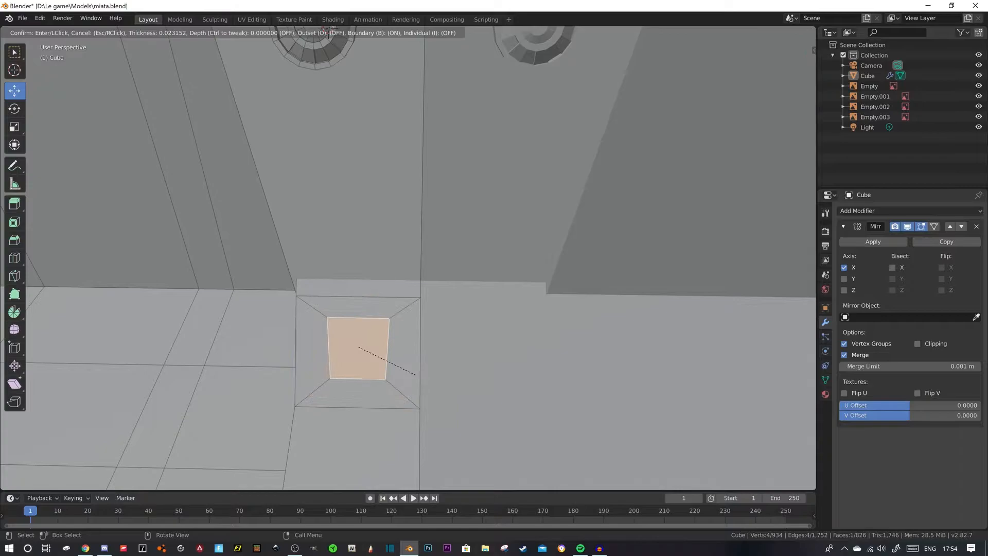
pyautogui.click(421, 377)
pyautogui.moveTo(315, 346); pyautogui.dragTo(337, 346)
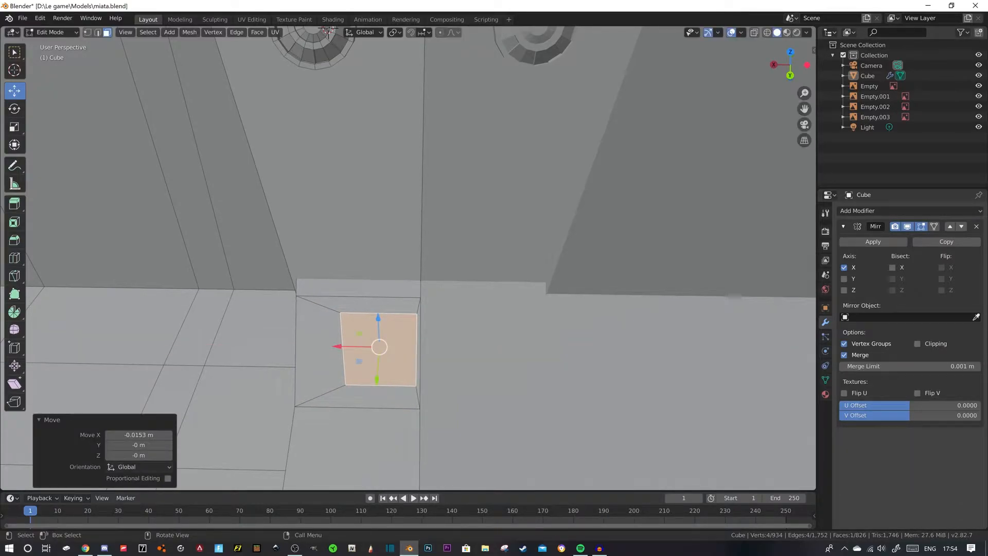
# - Delete the narrow inset strip face along the car's centerline
pyautogui.click(418, 352)
pyautogui.press('x')
pyautogui.click(474, 261)
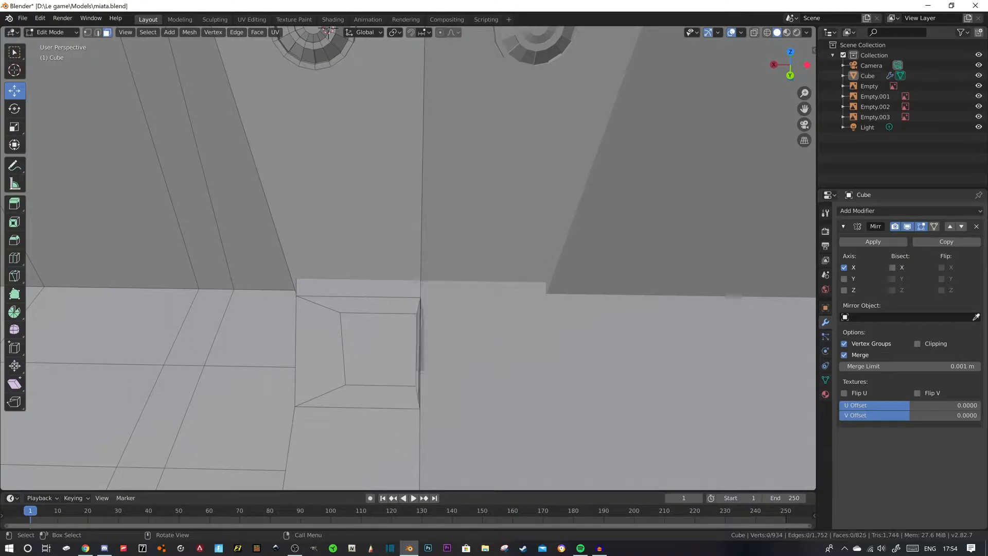
# - Enable Clipping on the Mirror modifier and move the inset's inner face -0.0045 m along X against the centerline
pyautogui.click(360, 350)
pyautogui.press('g')
pyautogui.press('x')
pyautogui.moveTo(342, 346); pyautogui.dragTo(337, 346)
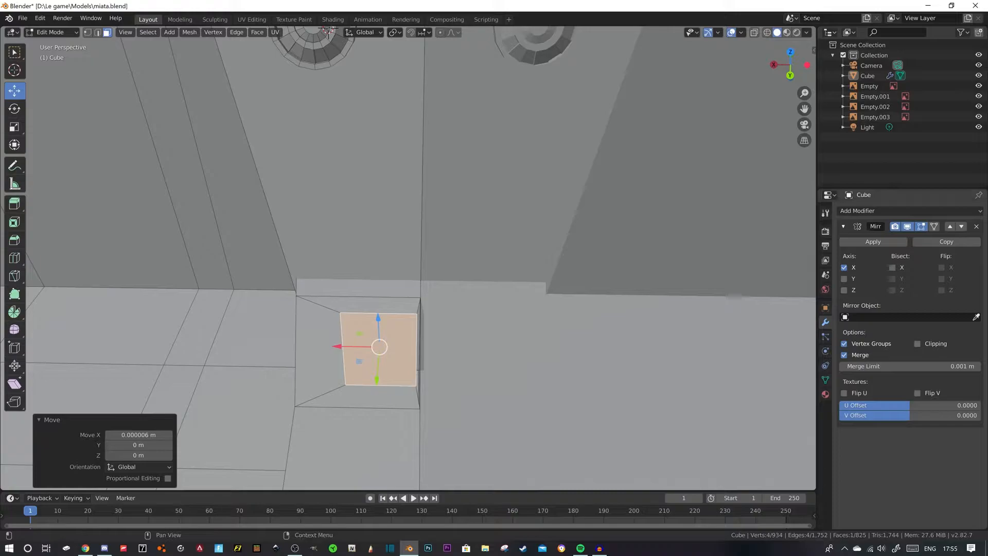
pyautogui.press('g')
pyautogui.press('x')
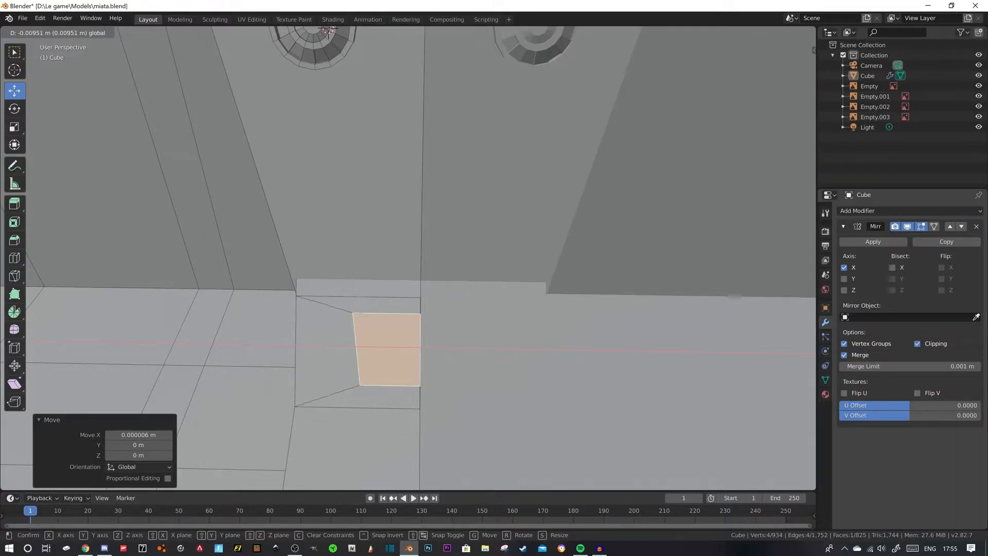
pyautogui.moveTo(346, 346); pyautogui.dragTo(346, 347)
pyautogui.moveTo(348, 346); pyautogui.dragTo(621, 206, button='middle')
pyautogui.press('g')
pyautogui.press('x')
pyautogui.click(536, 276)
# - Extrude the inner face about 0.007 m down into the tunnel and delete the recess's side face at the centerline
pyautogui.press('e')
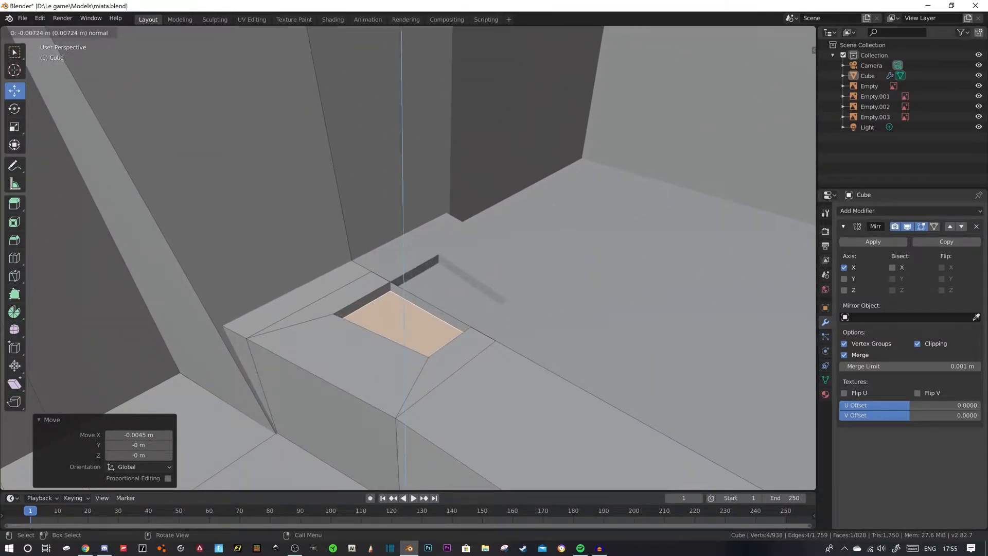
pyautogui.press('Return')
pyautogui.click(432, 308)
pyautogui.press('x')
pyautogui.click(442, 318)
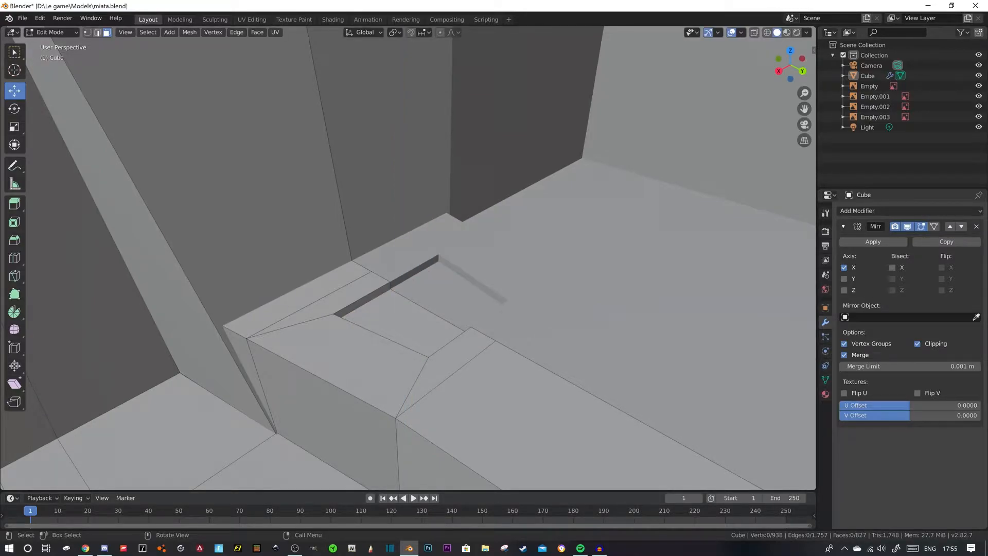
# - Bevel the shifter recess's upper rim edges with a 0.00426 m offset and 2 segments
pyautogui.press('2')
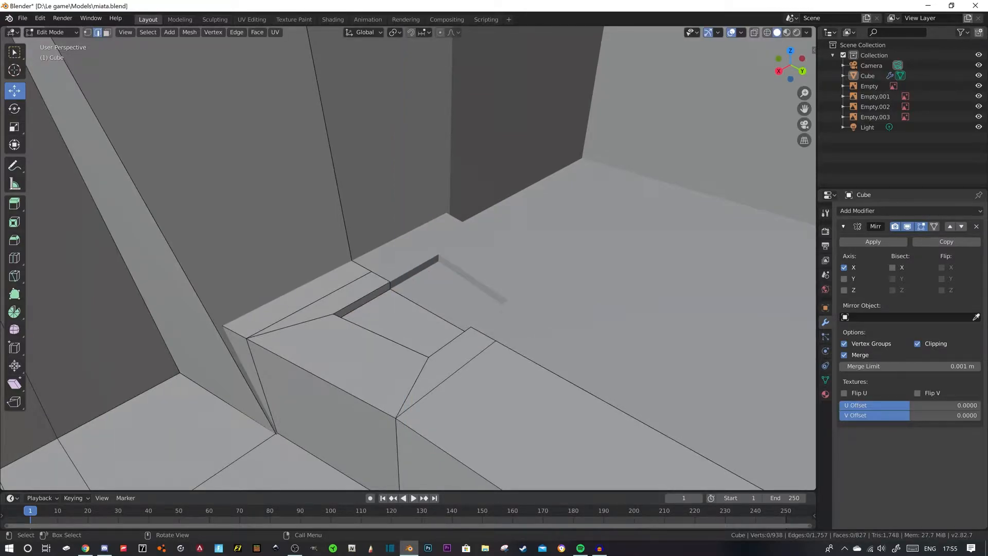
pyautogui.click(363, 298)
pyautogui.keyDown('shift'); pyautogui.click(383, 335); pyautogui.keyUp('shift')
pyautogui.hotkey('ctrl', 'b')
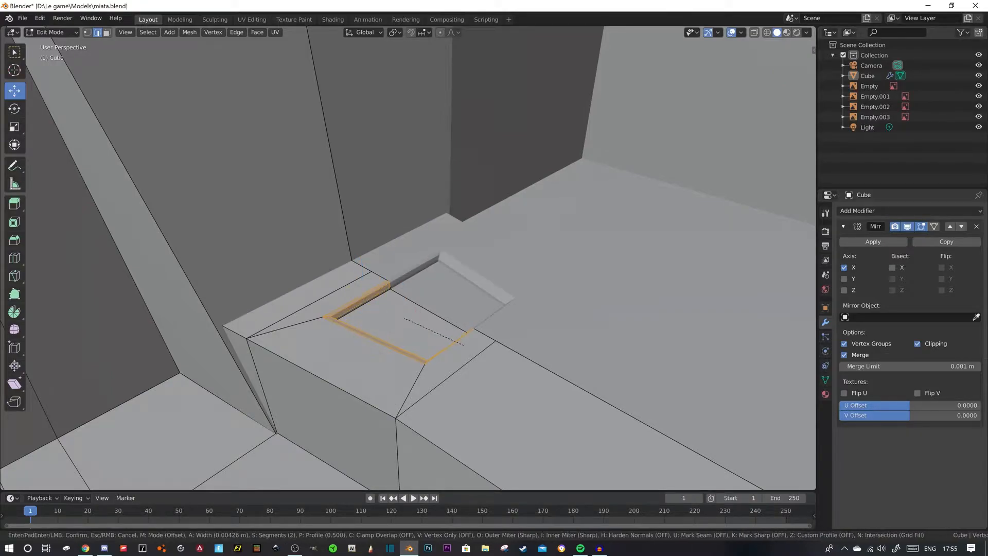
pyautogui.click(463, 345)
pyautogui.moveTo(464, 346); pyautogui.dragTo(257, 307, button='middle')
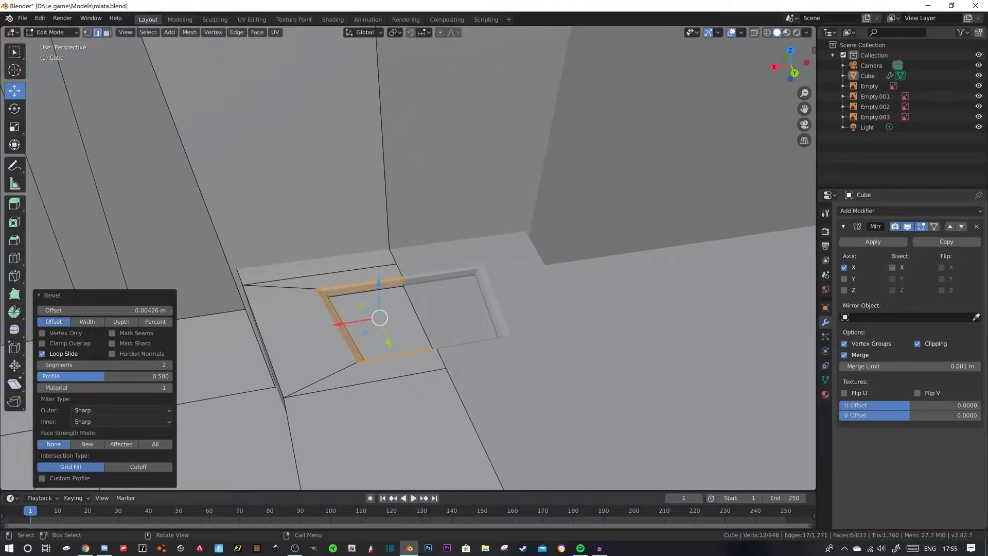
# - Examine the beveled shifter recess in relation to the console, tunnel and whole cockpit
pyautogui.scroll(-14, 409, 257)
pyautogui.click(257, 307)
pyautogui.scroll(11, 408, 258)
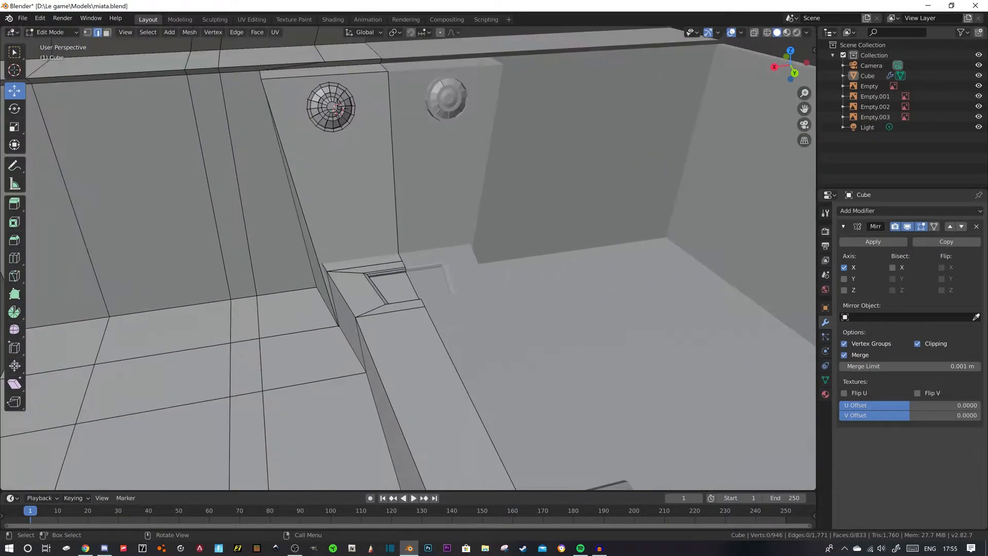
pyautogui.scroll(4, 408, 257)
pyautogui.moveTo(408, 257); pyautogui.dragTo(430, 265, button='middle')
pyautogui.scroll(-8, 352, 258)
pyautogui.scroll(1, 373, 288)
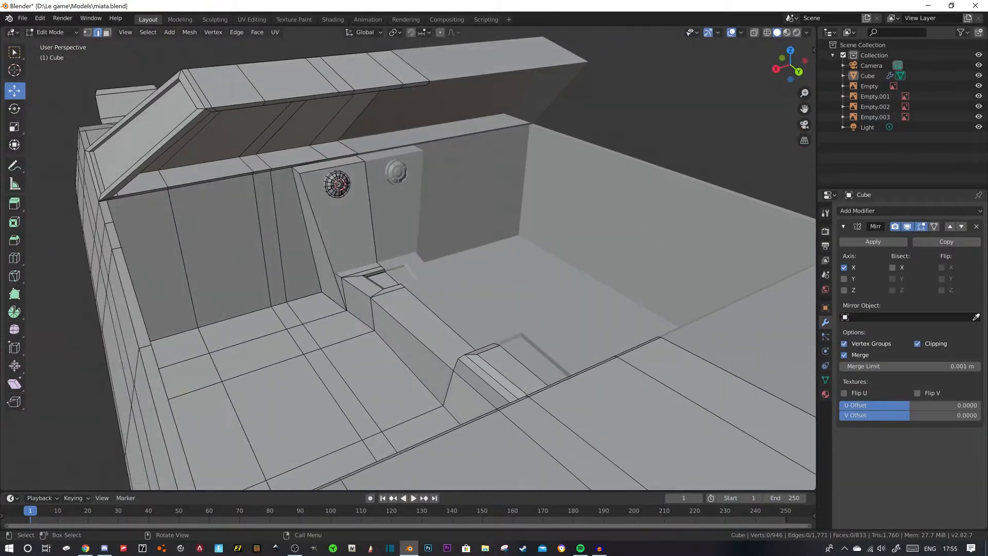
# - Place the 3D cursor on the recess floor at the centerline and add a 16-vertex cylinder there
pyautogui.scroll(5, 429, 265)
pyautogui.scroll(3, 408, 257)
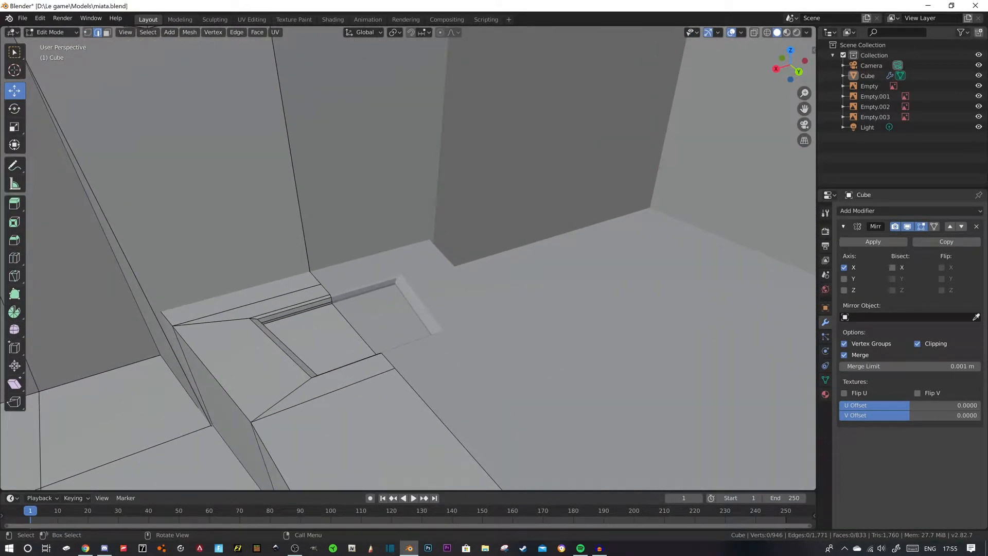
pyautogui.click(14, 71)
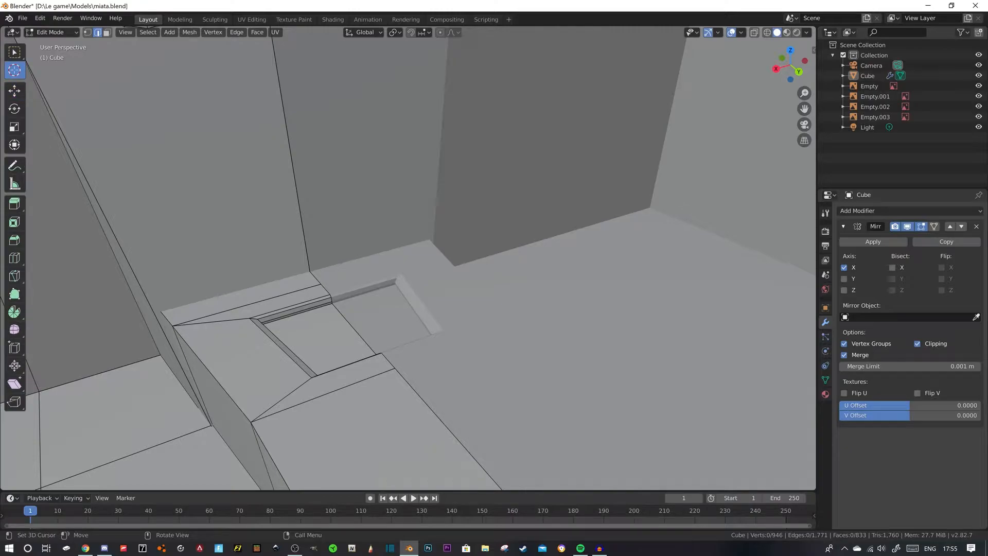
pyautogui.click(348, 324)
pyautogui.hotkey('shift', 'a')
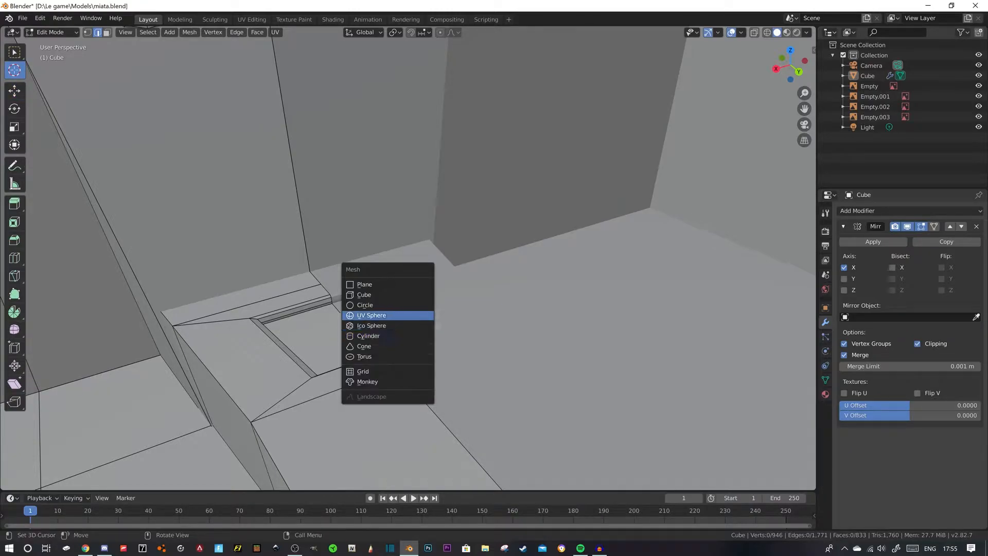
pyautogui.click(368, 336)
# - Scale the new cylinder to 0.007 and nudge it slightly along X at the recess's centerline
pyautogui.scroll(-17, 408, 258)
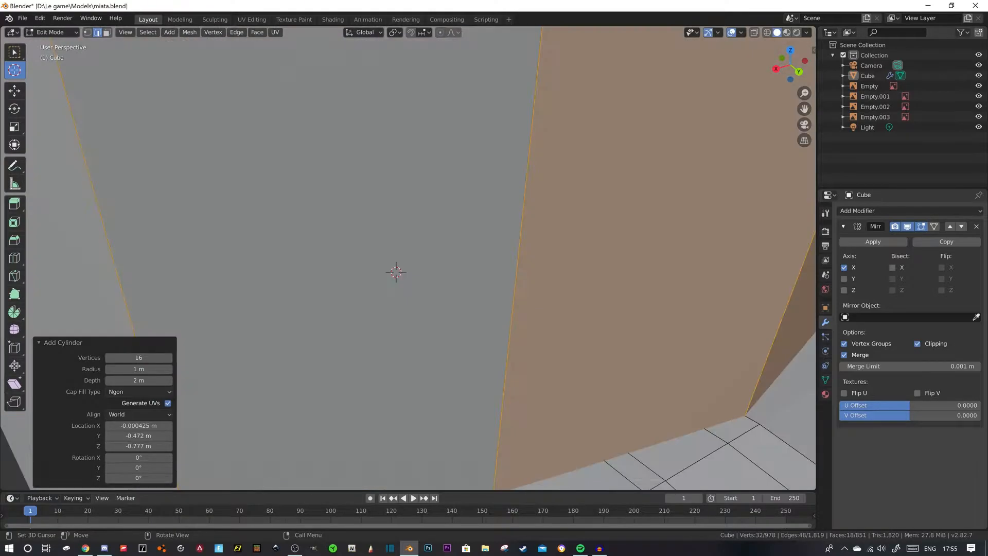
pyautogui.scroll(8, 408, 258)
pyautogui.scroll(-8, 452, 337)
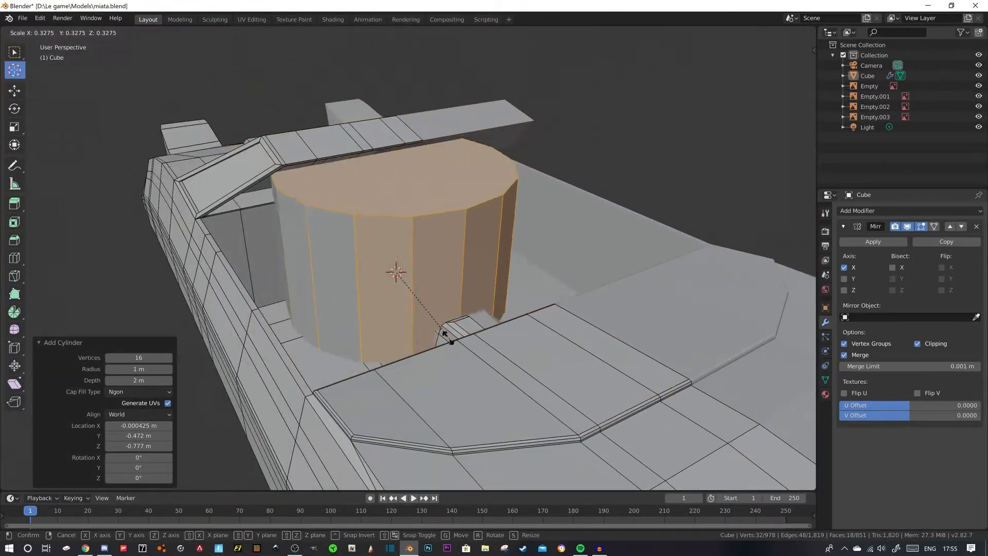
pyautogui.press('s')
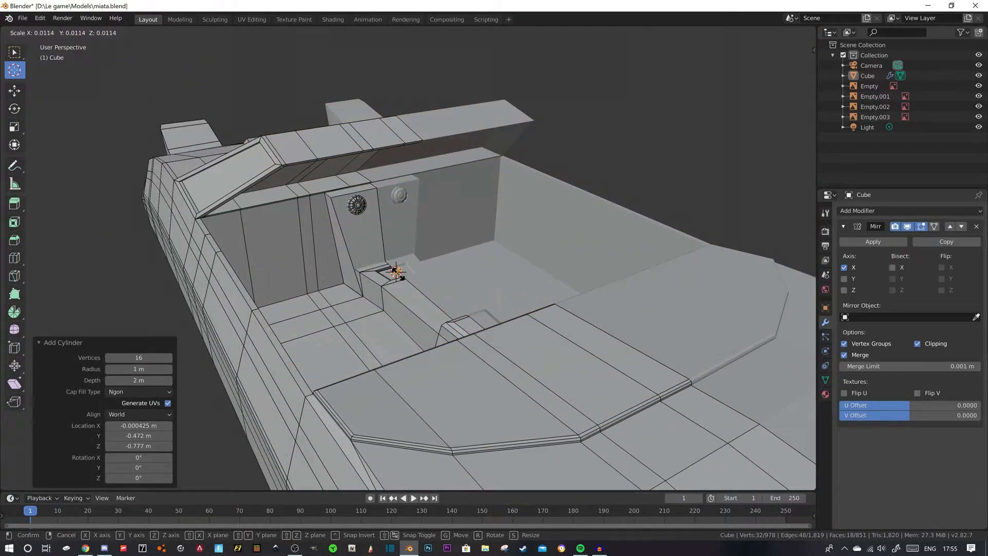
pyautogui.click(400, 276)
pyautogui.scroll(8, 401, 276)
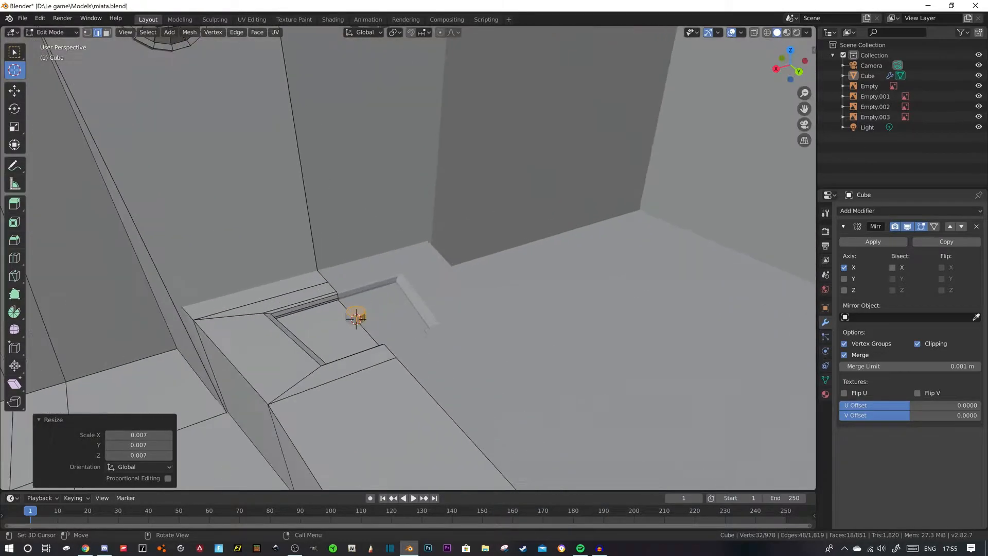
pyautogui.click(14, 91)
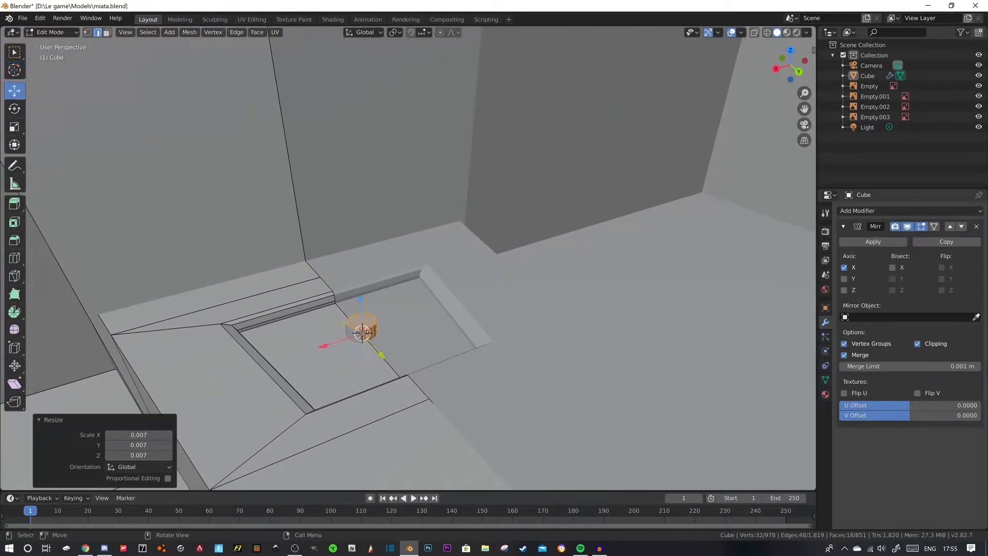
pyautogui.moveTo(362, 333); pyautogui.dragTo(362, 333)
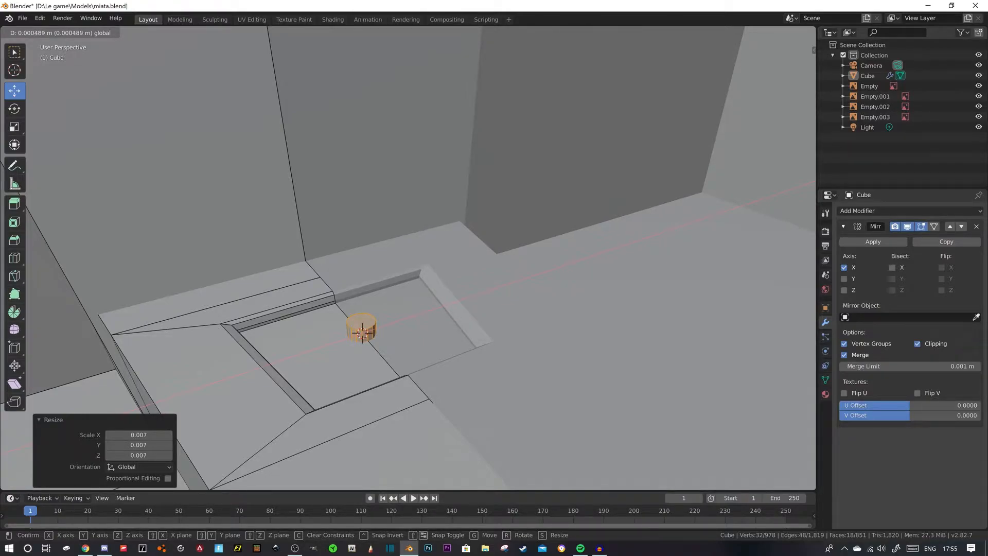
pyautogui.moveTo(363, 333); pyautogui.dragTo(362, 333)
# - Extrude the cylinder's top face 0.0244 m upward to form the shifter stick
pyautogui.press('3')
pyautogui.press('e')
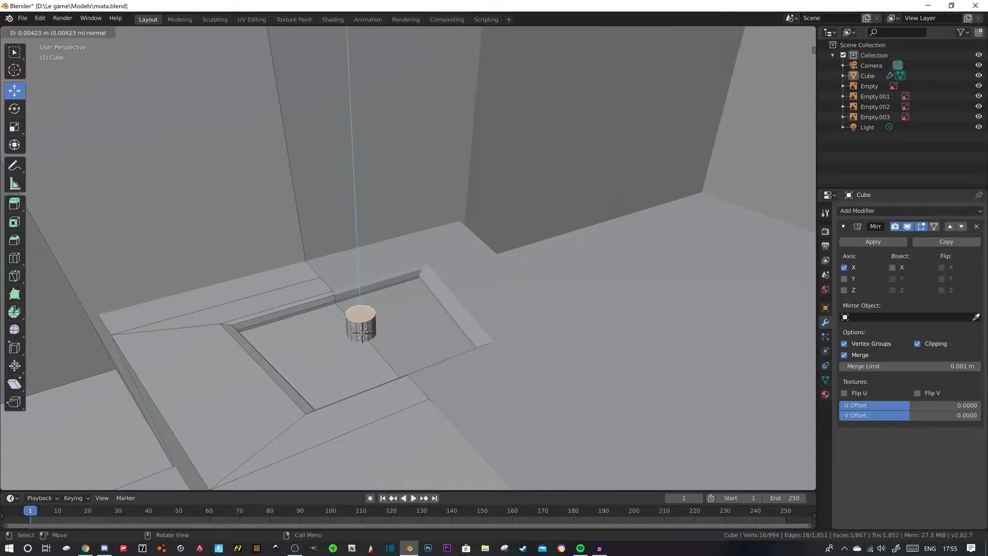
pyautogui.click(362, 333)
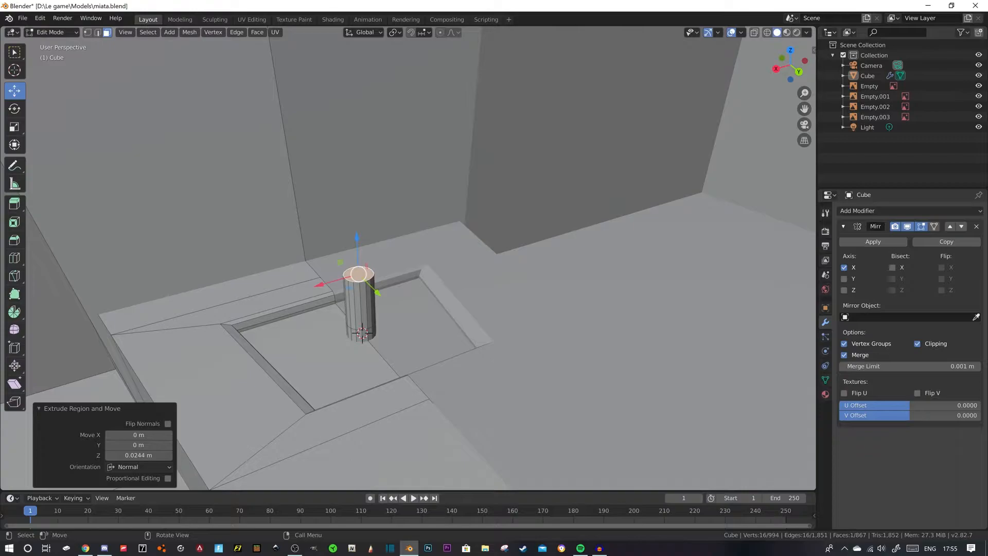
# - Form the shifter knob by extruding the top face scaled to 1.623, raising it 0.00537 m, and extruding it another 0.0105 m
pyautogui.press('e')
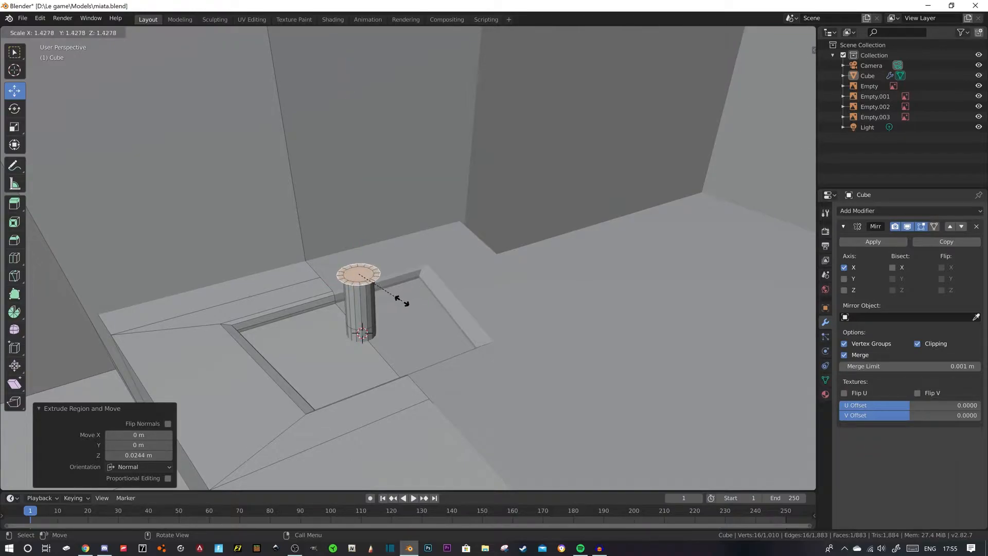
pyautogui.click(407, 304)
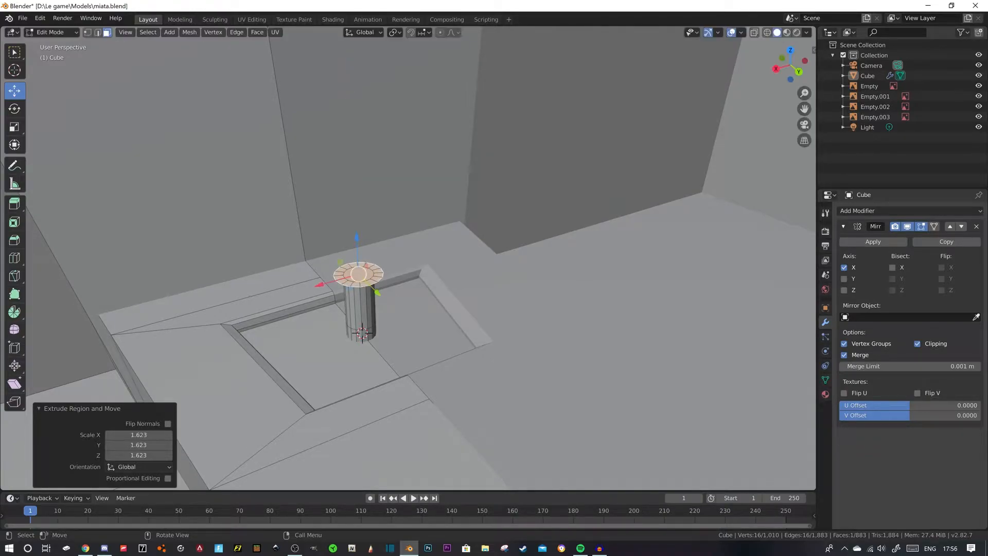
pyautogui.press('g')
pyautogui.press('z')
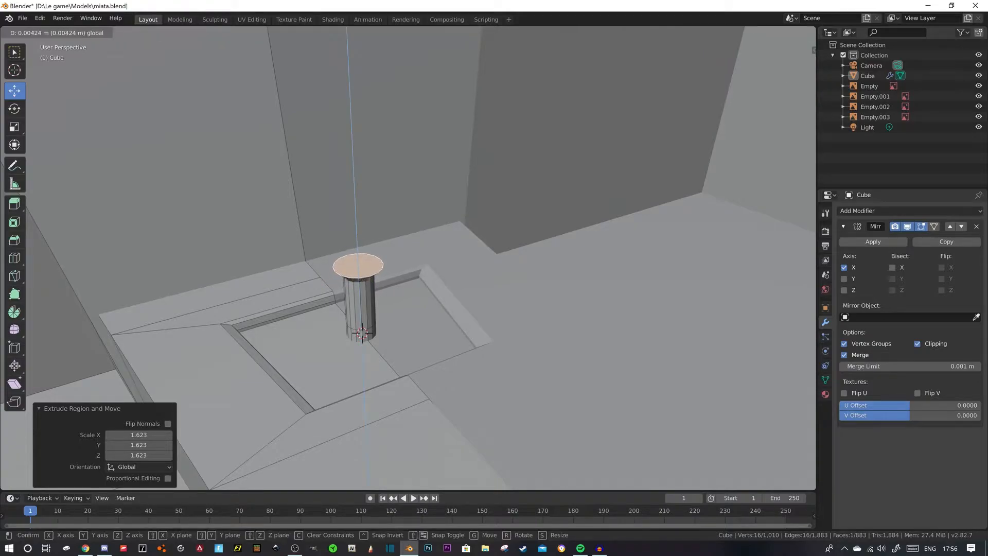
pyautogui.press('Return')
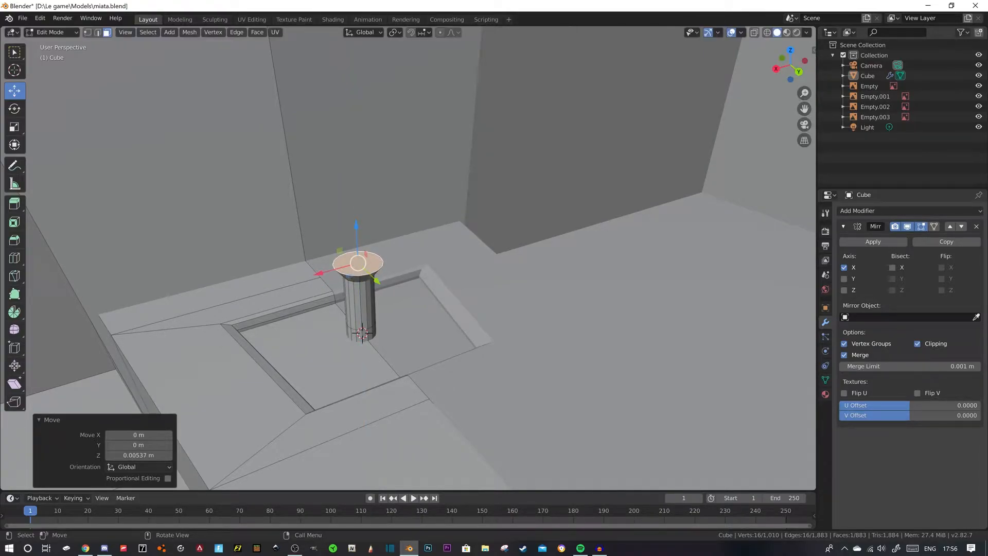
pyautogui.press('e')
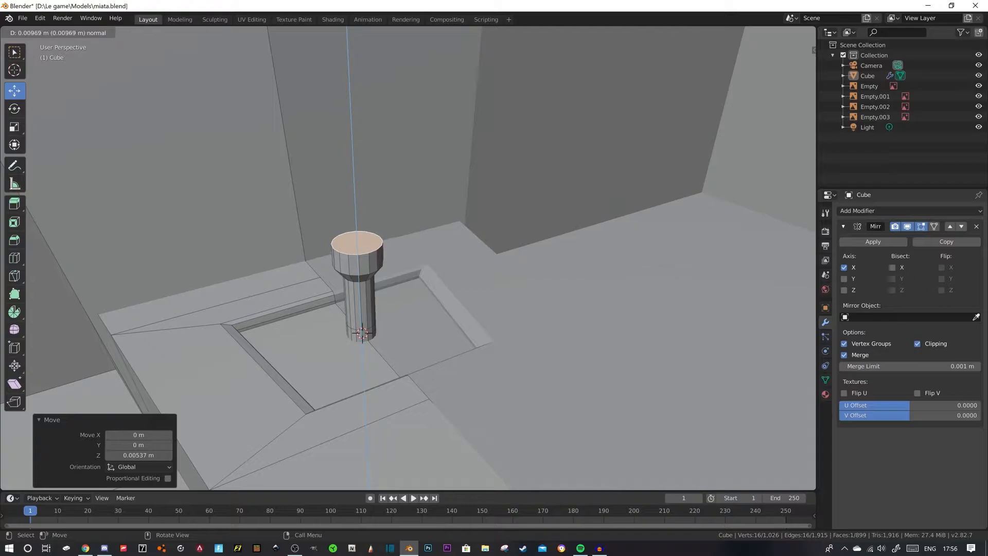
pyautogui.press('Return')
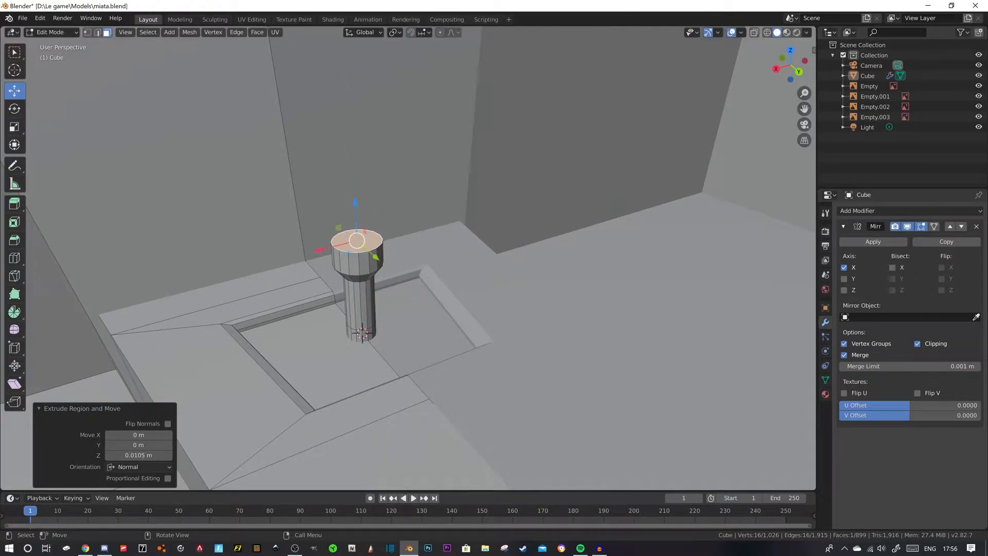
# - Taper the knob's top by extruding its face scaled to 0.611 and raising it 0.0043 m along Z
pyautogui.press('e')
pyautogui.press('s')
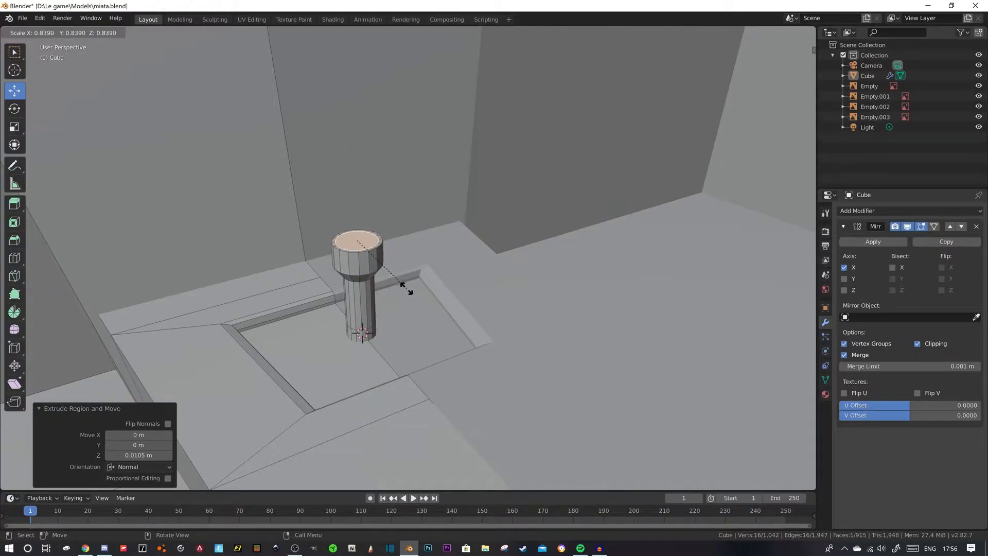
pyautogui.press('Return')
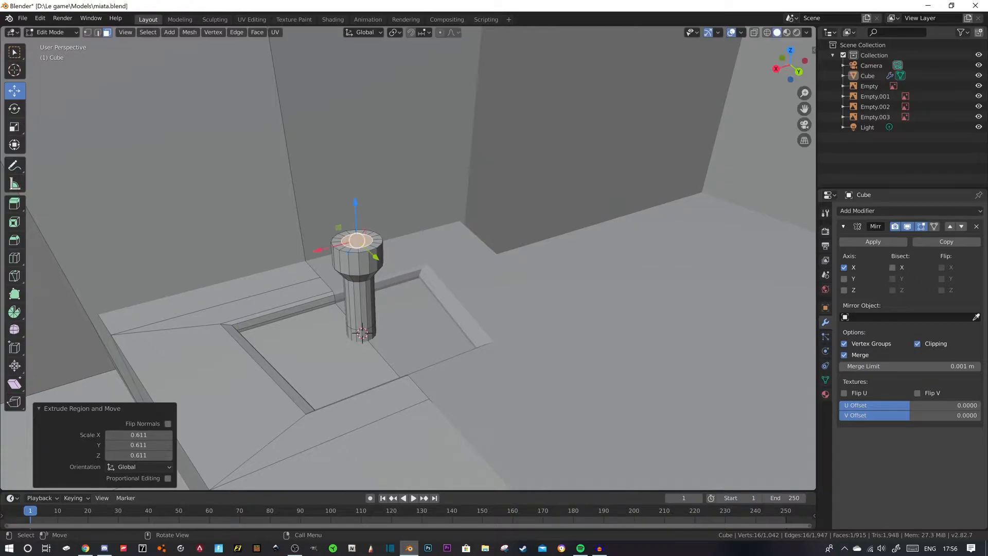
pyautogui.press('g')
pyautogui.press('z')
pyautogui.press('Return')
# - Select the entire linked shifter mesh and move it 0.032 m up along Z
pyautogui.scroll(-7, 408, 258)
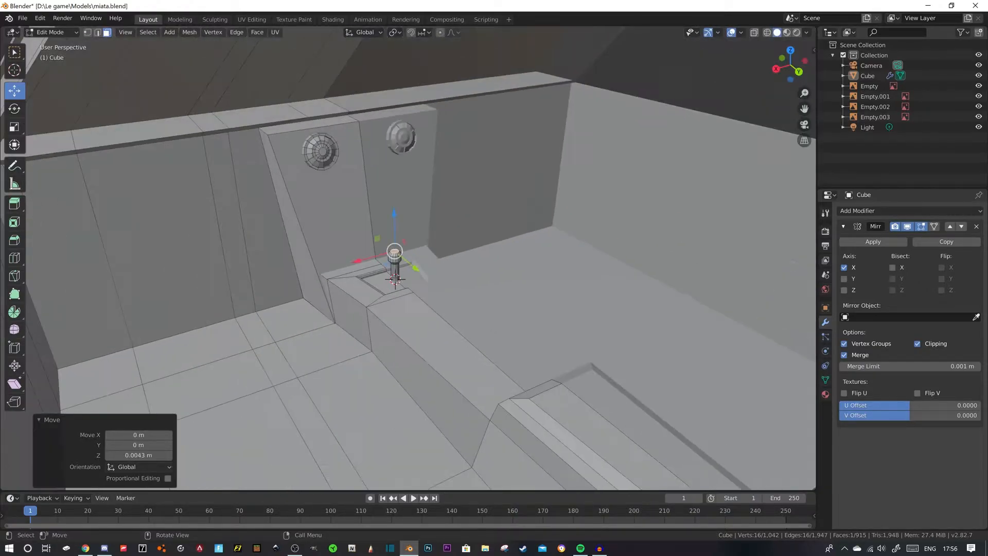
pyautogui.scroll(-7, 408, 258)
pyautogui.hotkey('alt', 'a')
pyautogui.scroll(9, 408, 258)
pyautogui.moveTo(408, 258); pyautogui.dragTo(526, 197, button='middle')
pyautogui.scroll(3, 433, 243)
pyautogui.press('2')
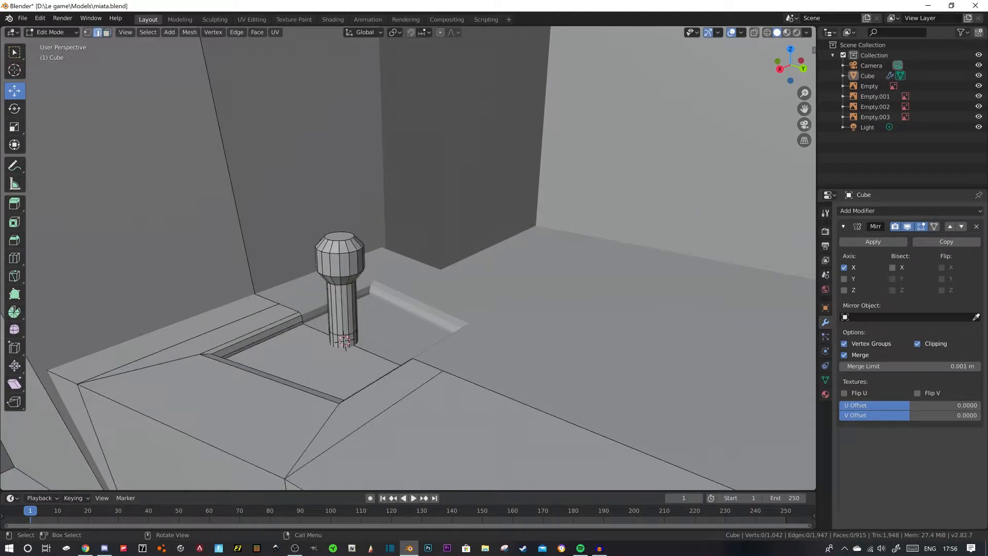
pyautogui.hotkey('ctrl', 'l')
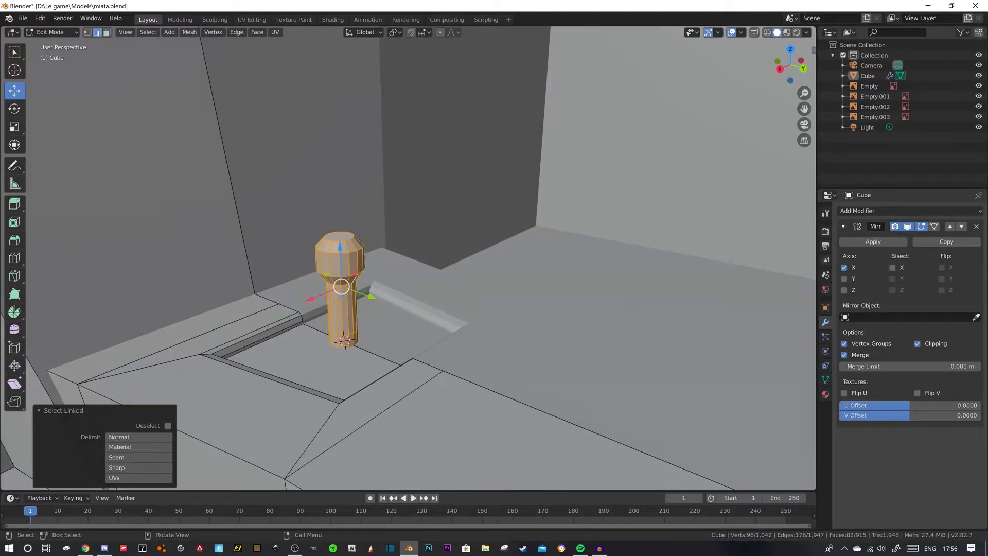
pyautogui.press('g')
pyautogui.press('z')
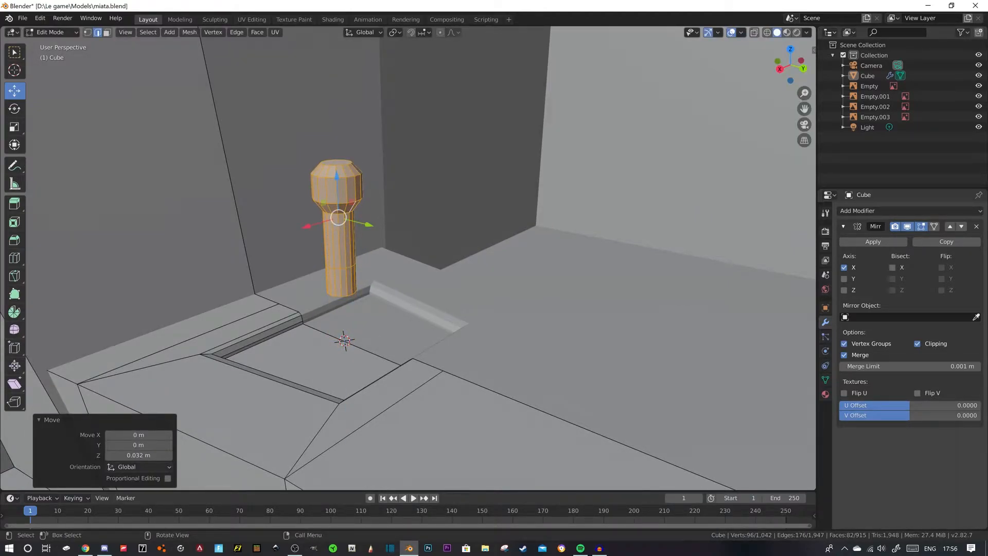
# - Select the bottom edge loop of the shifter stick
pyautogui.click(344, 296)
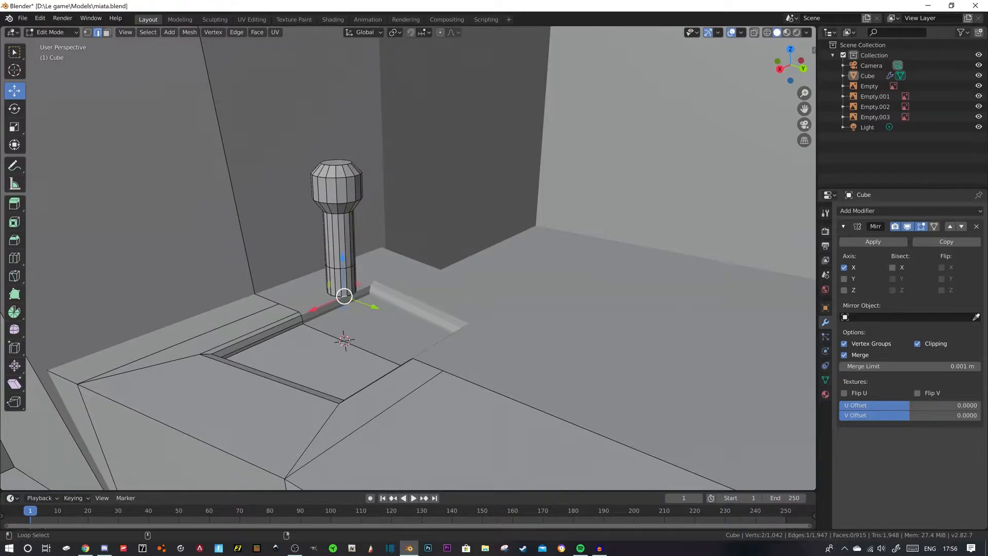
pyautogui.keyDown('alt'); pyautogui.click(342, 291); pyautogui.keyUp('alt')
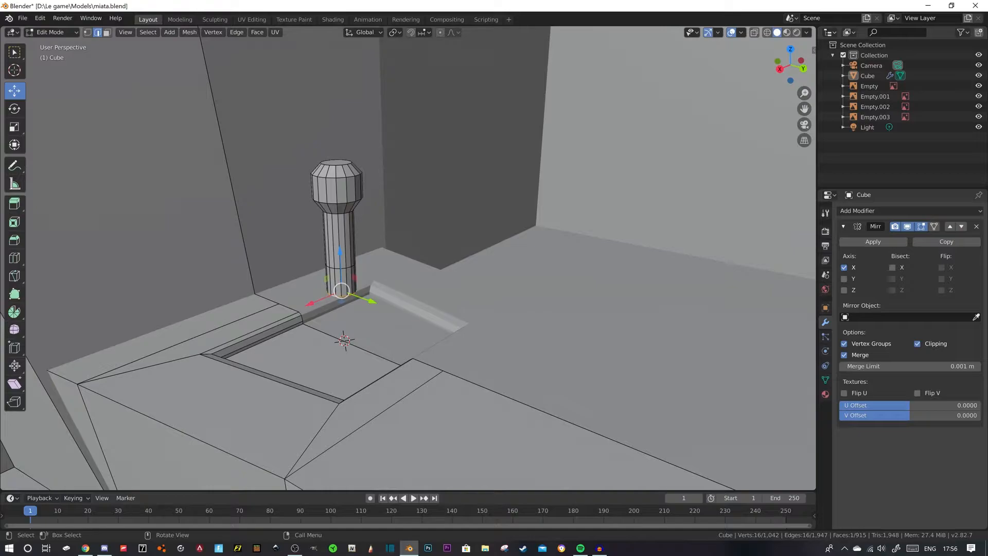
# - Try extruding the stick's bottom face along its normals with an offset of -0.00185 m, and undo the extrusion
pyautogui.hotkey('alt', 'e')
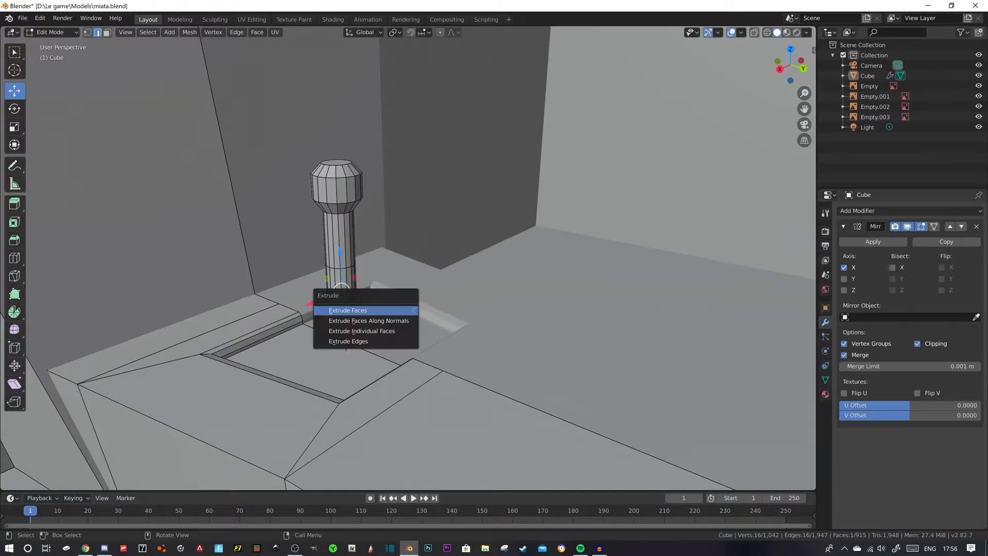
pyautogui.click(367, 320)
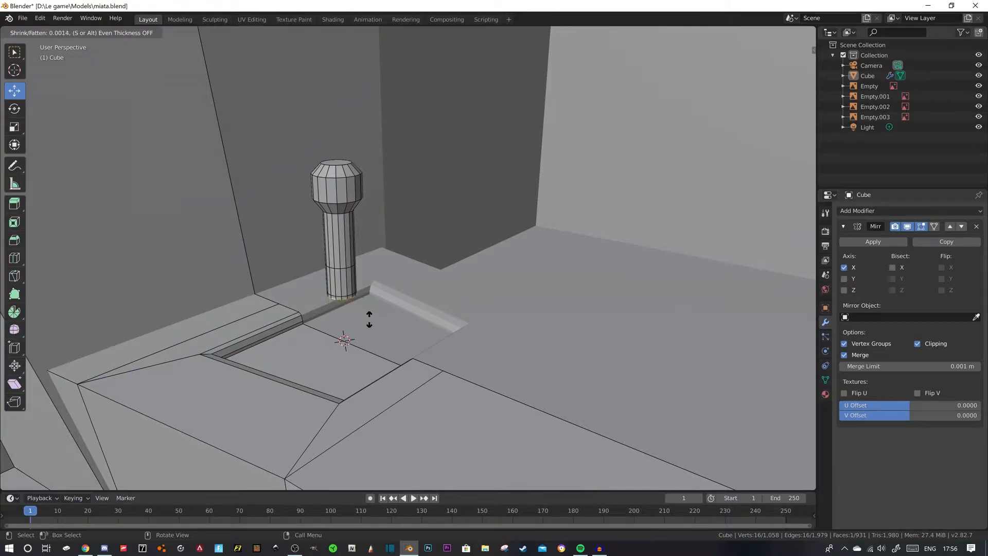
pyautogui.click(368, 319)
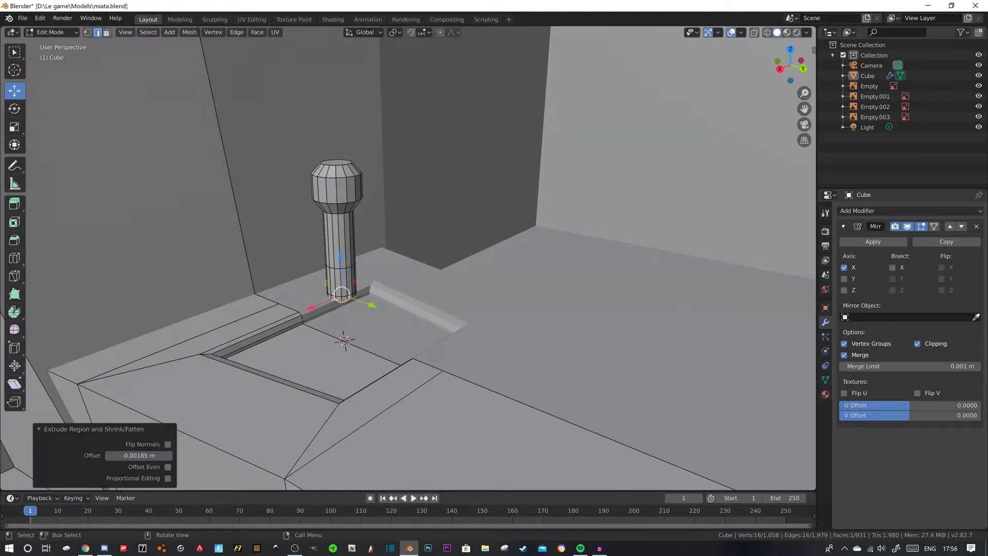
pyautogui.hotkey('ctrl', 'z')
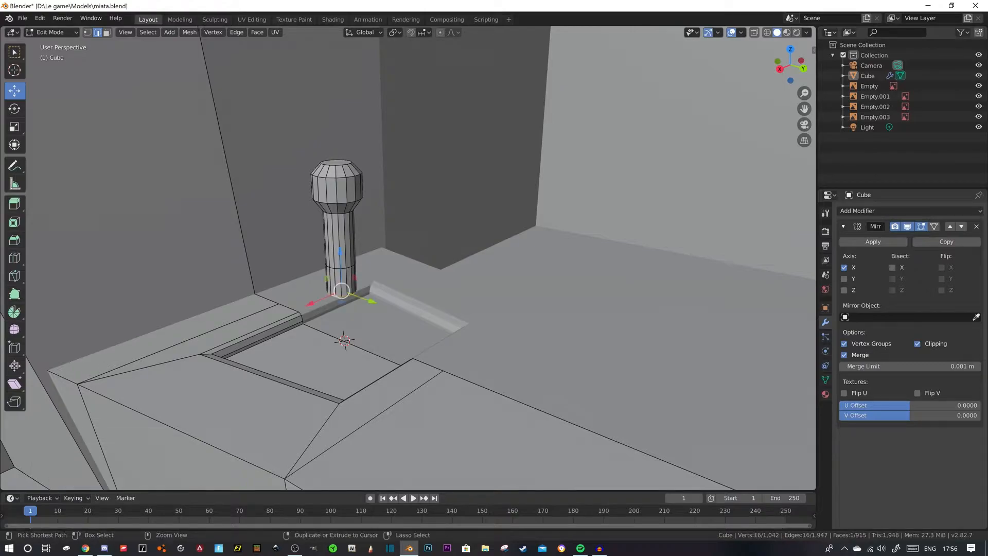
# - Flare the shifter's base by scaling its bottom loop to 1.905, and move the whole linked shifter mesh -0.029 m along Z into the recess
pyautogui.press('s')
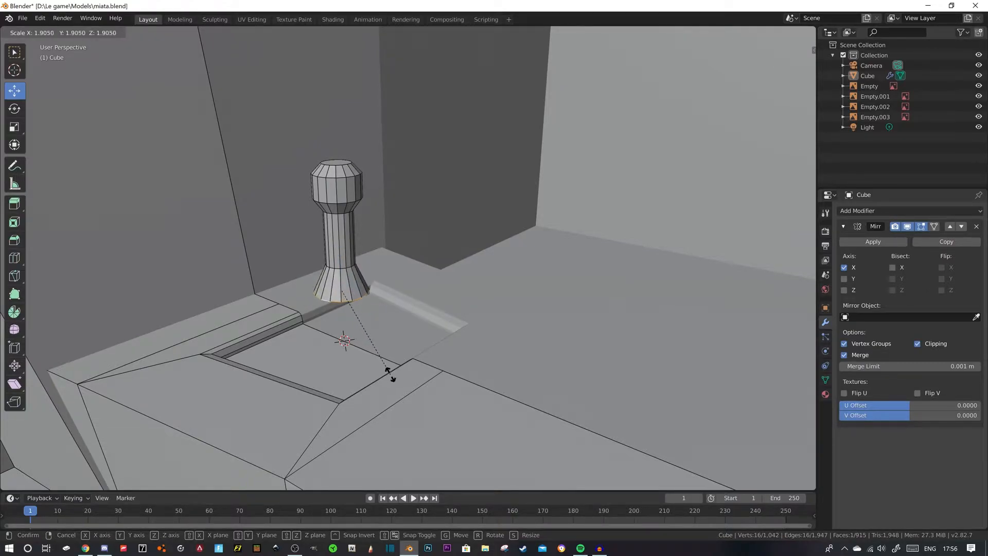
pyautogui.click(388, 369)
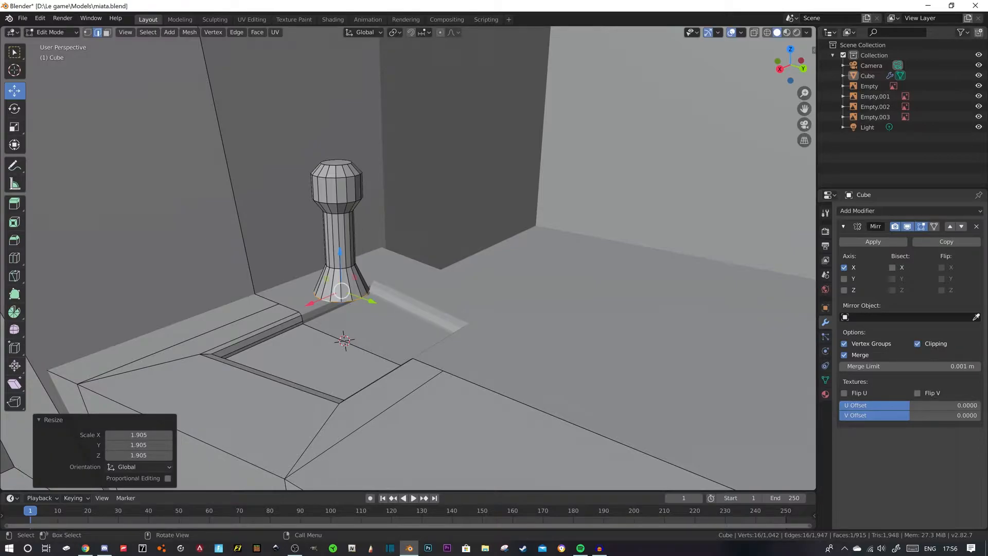
pyautogui.hotkey('ctrl', 'l')
pyautogui.moveTo(336, 176); pyautogui.dragTo(339, 238)
pyautogui.scroll(-3, 338, 239)
pyautogui.scroll(-9, 338, 238)
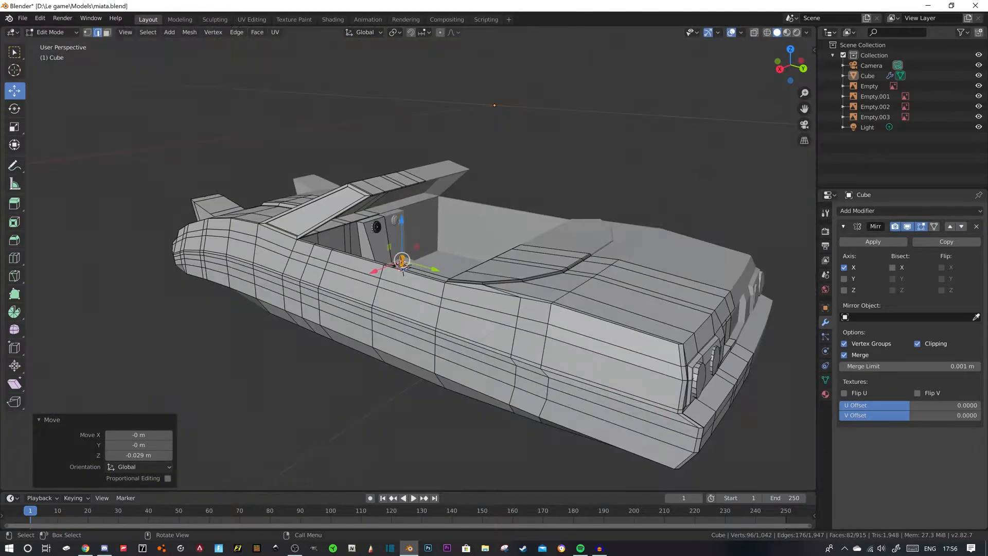
# - Deselect the mesh, inspect the shifter inside the cockpit, and switch to Chrome to examine the MX-5 interior reference photos
pyautogui.hotkey('alt', 'a')
pyautogui.moveTo(338, 239)
pyautogui.mouseDown(button='middle')
pyautogui.moveTo(278, 244)
pyautogui.moveTo(323, 244)
pyautogui.mouseUp(button='middle')
pyautogui.scroll(5, 324, 244)
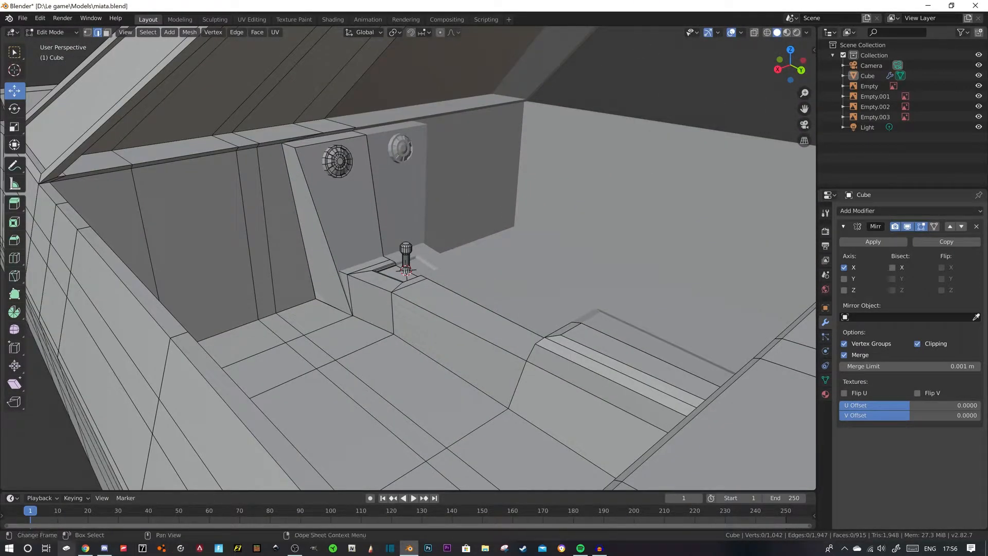
pyautogui.click(86, 548)
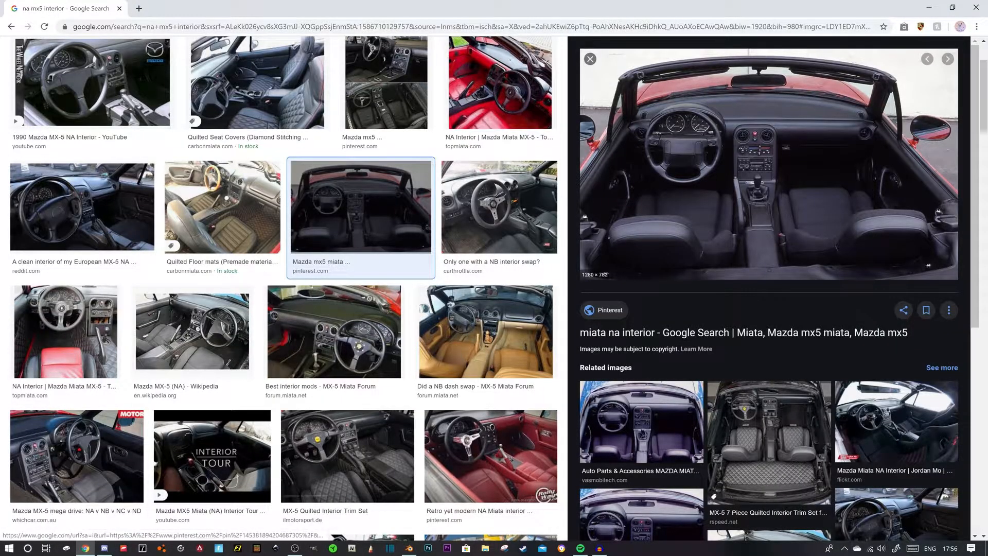
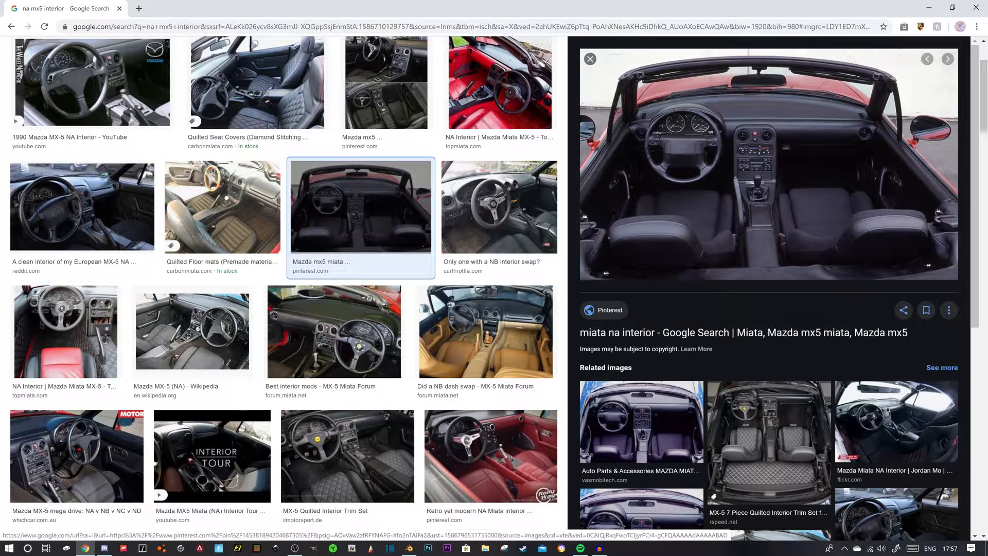
# - Switch back to Blender and examine the car's front end, selecting the round headlight face
pyautogui.click(410, 548)
pyautogui.scroll(-3, 494, 330)
pyautogui.moveTo(495, 346); pyautogui.dragTo(661, 352, button='middle')
pyautogui.click(457, 336)
pyautogui.hotkey('ctrl', 'l')
pyautogui.hotkey('ctrl', 'z')
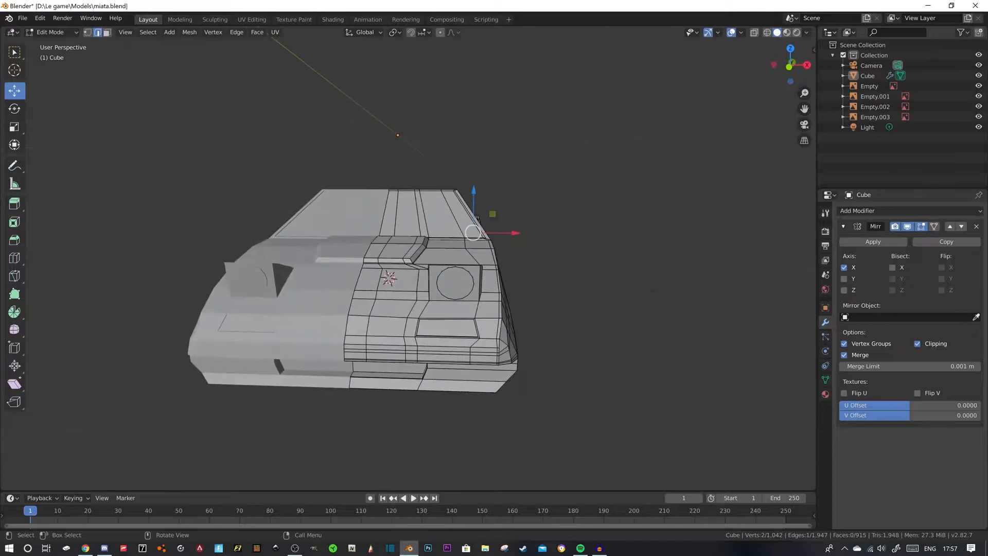
pyautogui.click(438, 276)
pyautogui.moveTo(438, 278); pyautogui.dragTo(405, 279, button='middle')
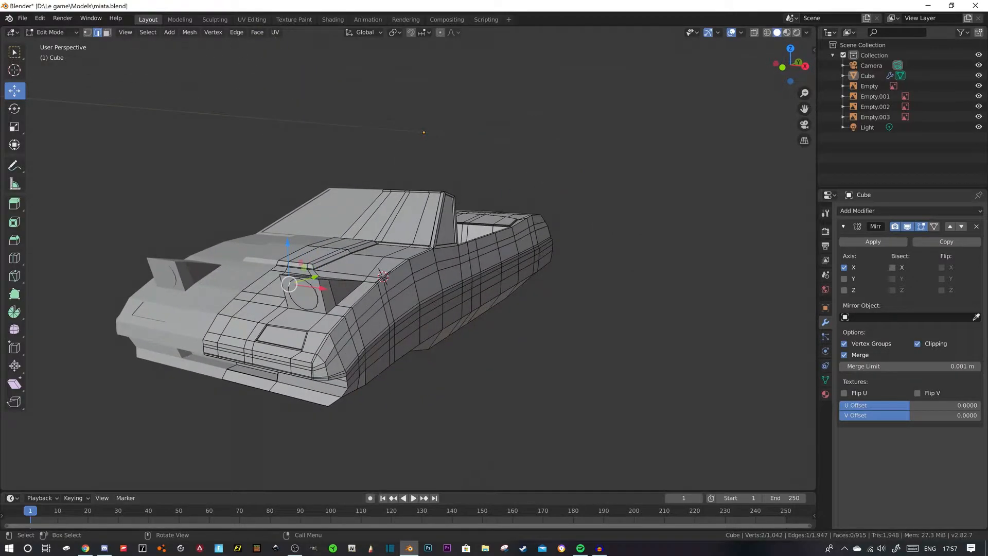
pyautogui.click(106, 31)
pyautogui.click(303, 295)
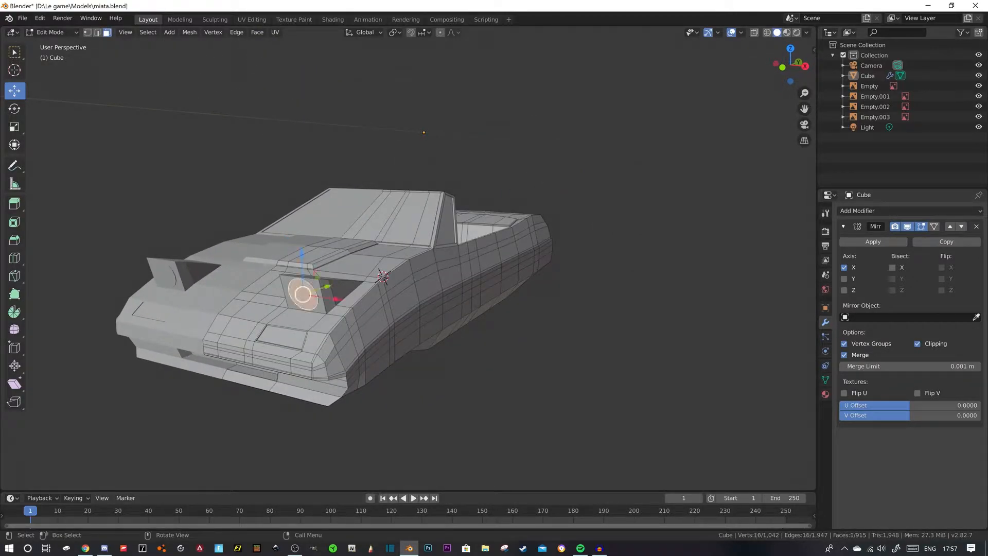
# - Place the 3D cursor between the two air vents on the console and add a 16-vertex cylinder there
pyautogui.moveTo(391, 293); pyautogui.dragTo(209, 175, button='middle')
pyautogui.scroll(4, 200, 376)
pyautogui.scroll(4, 193, 345)
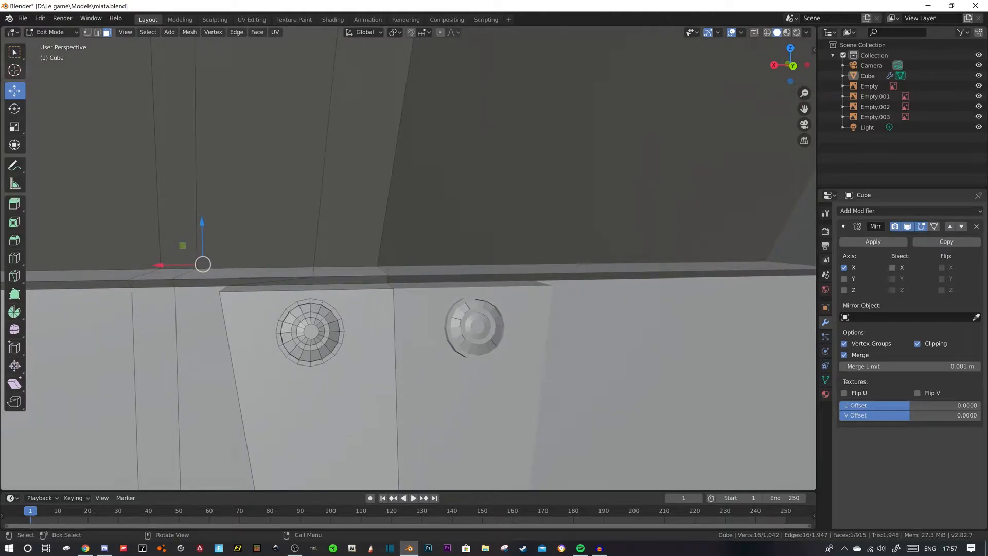
pyautogui.click(15, 70)
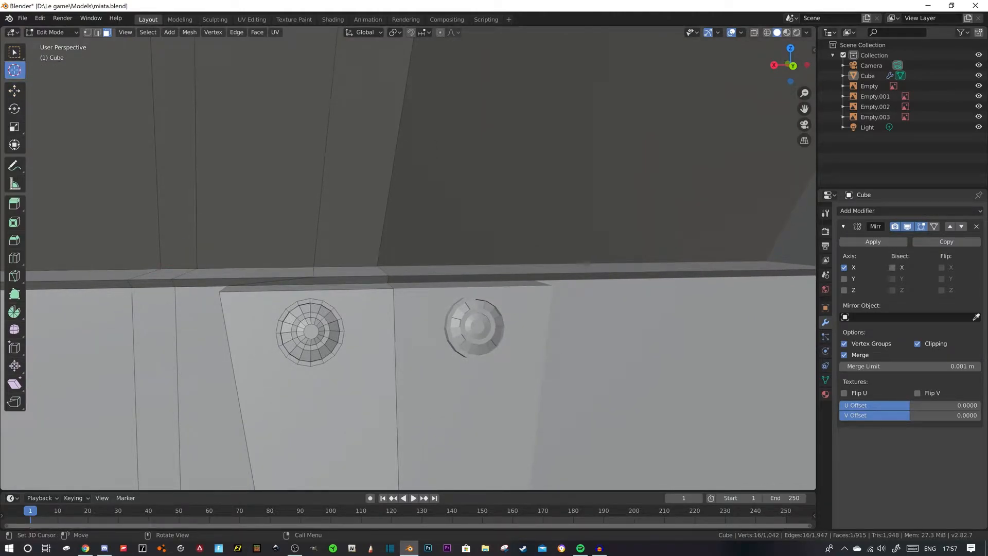
pyautogui.hotkey('shift', 'a')
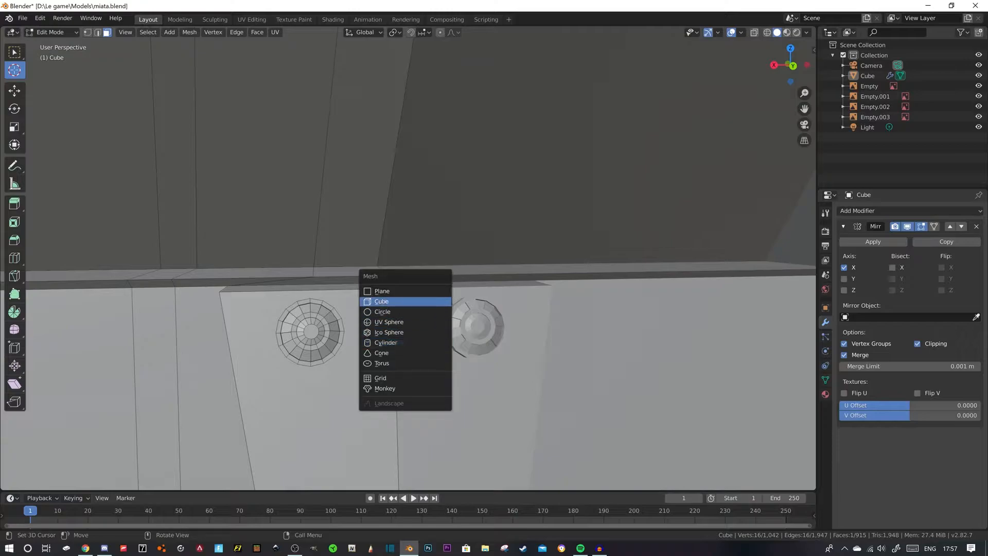
pyautogui.click(386, 342)
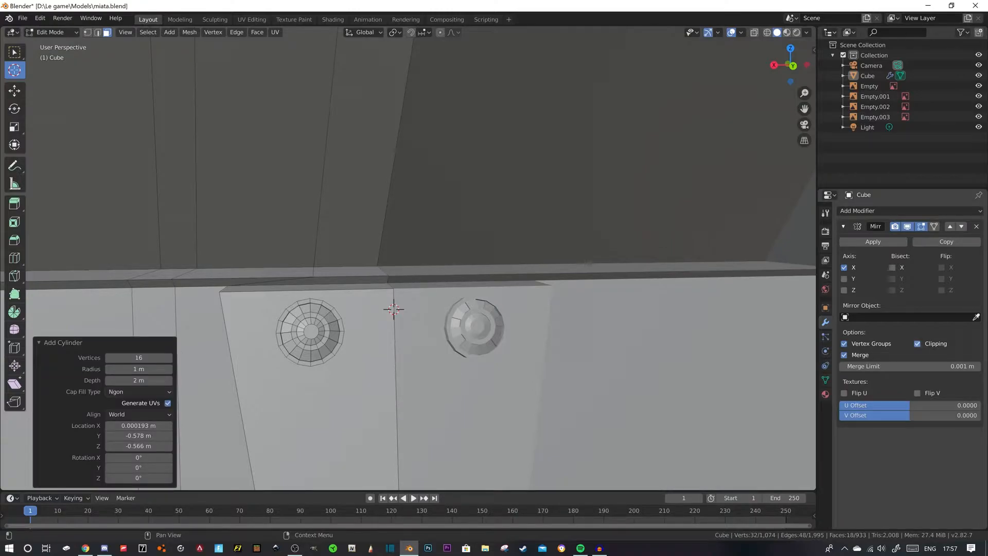
# - Rotate the new cylinder 90° about X and scale it to 0.008 to form a small round button
pyautogui.press('r')
pyautogui.press('x')
pyautogui.press('9')
pyautogui.press('0')
pyautogui.press('Return')
pyautogui.press('s')
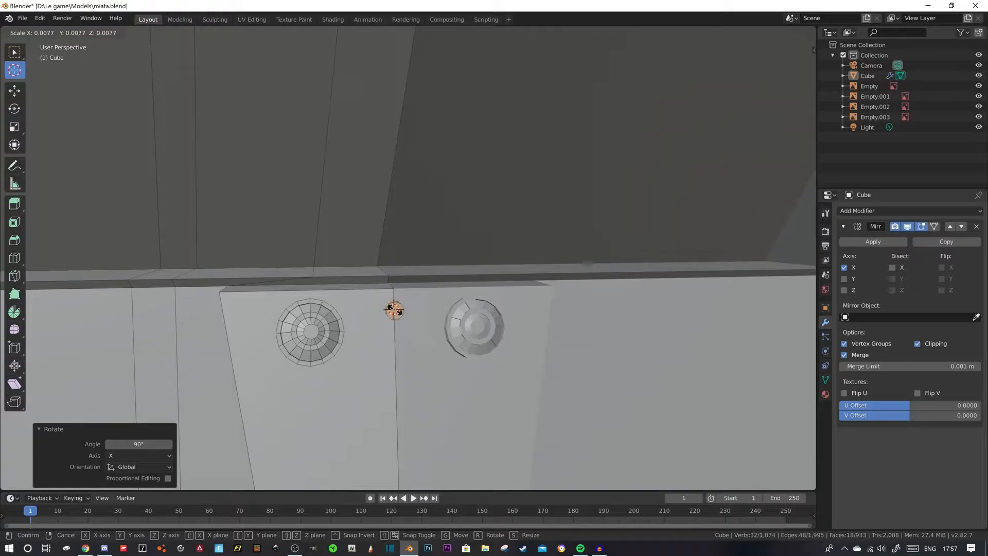
pyautogui.click(394, 310)
# - Duplicate the button -0.0314 m along Z and tilt the copy 10.4° about X to follow the sloped console
pyautogui.hotkey('shift', 'd')
pyautogui.press('z')
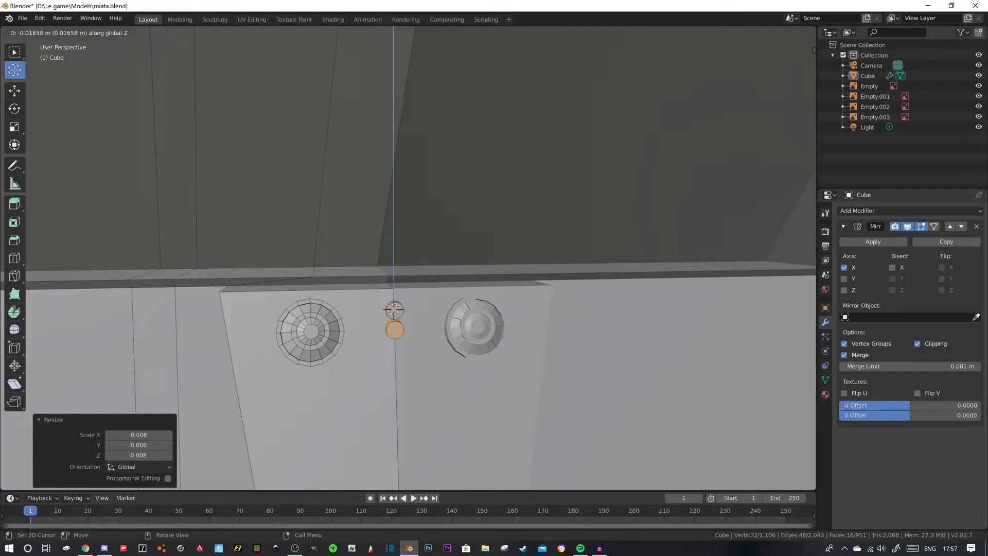
pyautogui.click(393, 330)
pyautogui.moveTo(392, 330); pyautogui.dragTo(546, 323, button='middle')
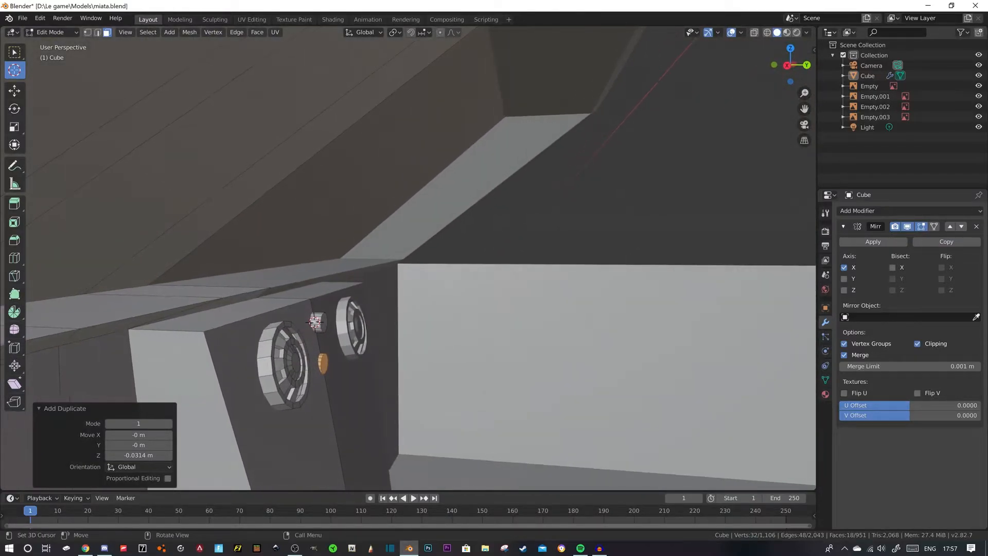
pyautogui.click(14, 108)
pyautogui.moveTo(334, 330); pyautogui.dragTo(342, 337)
pyautogui.click(14, 91)
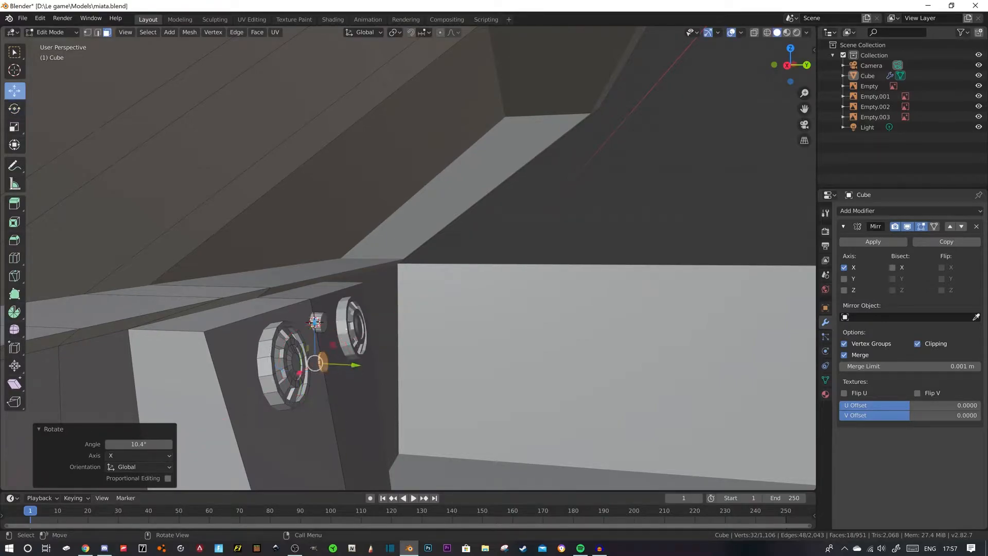
# - Select the whole upper button, tilt it about X to match the console slope, and move it -0.00651 m along Y
pyautogui.click(314, 322)
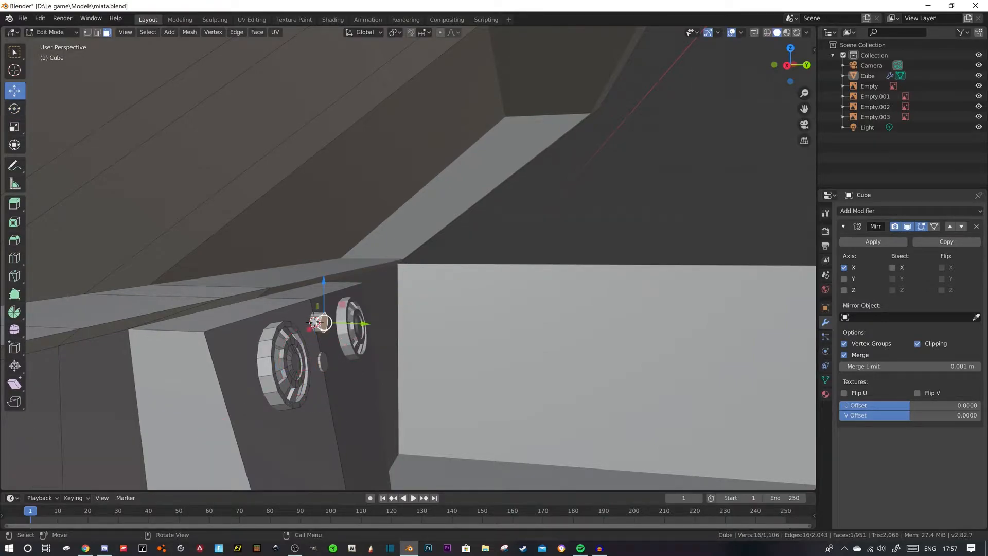
pyautogui.press('l')
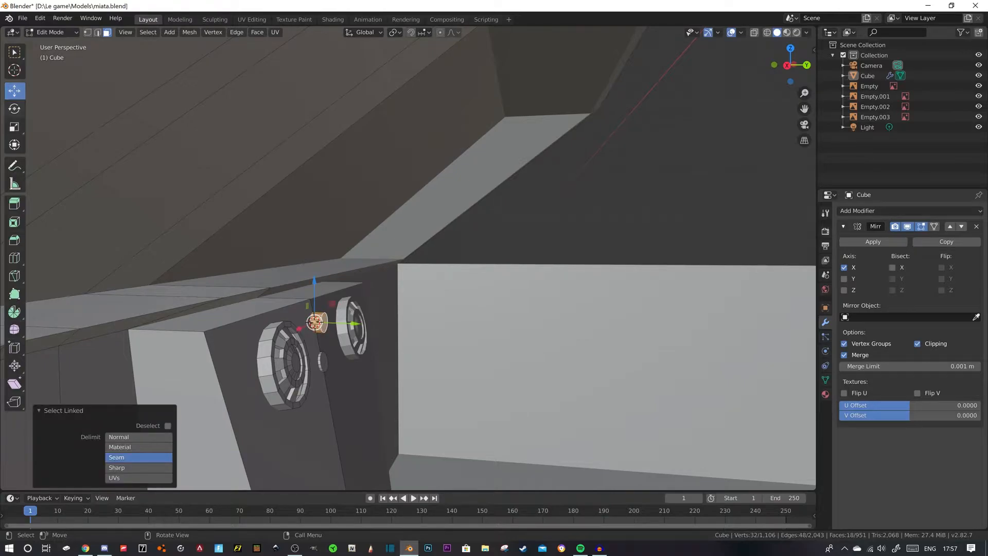
pyautogui.click(15, 108)
pyautogui.keyDown('ctrl'); pyautogui.moveTo(344, 300); pyautogui.dragTo(347, 324); pyautogui.keyUp('ctrl')
pyautogui.click(15, 90)
pyautogui.moveTo(348, 323); pyautogui.dragTo(263, 308, button='middle')
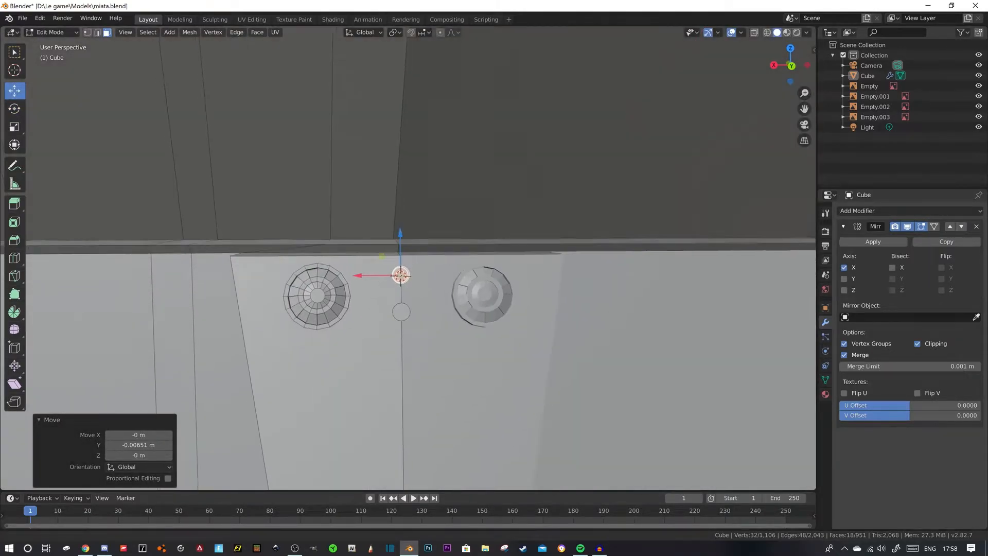
# - Try to inset the lower button's front face, and undo the inset
pyautogui.scroll(3, 408, 258)
pyautogui.keyDown('shift'); pyautogui.click(392, 342); pyautogui.keyUp('shift')
pyautogui.press('i')
pyautogui.click(393, 343)
pyautogui.hotkey('ctrl', 'z')
pyautogui.hotkey('ctrl', 'z')
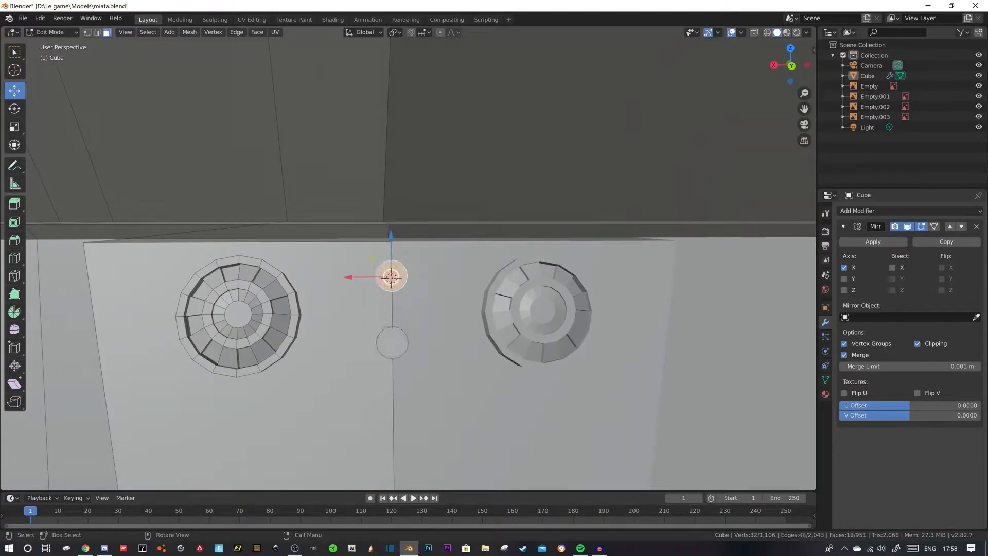
# - Select the front faces of both round buttons and inset them 0.000983 m
pyautogui.click(392, 342)
pyautogui.keyDown('shift'); pyautogui.click(392, 277); pyautogui.keyUp('shift')
pyautogui.press('i')
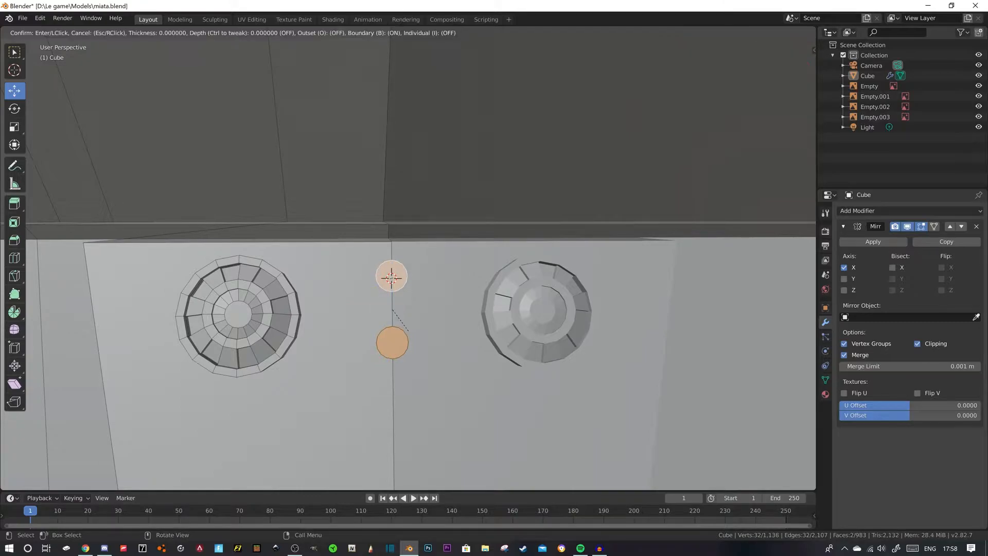
pyautogui.click(406, 329)
# - Move the inset button faces 0.000828 m along Y and about 0.00028 m along Z, and deselect them
pyautogui.moveTo(407, 329); pyautogui.dragTo(520, 331, button='middle')
pyautogui.press('g')
pyautogui.press('y')
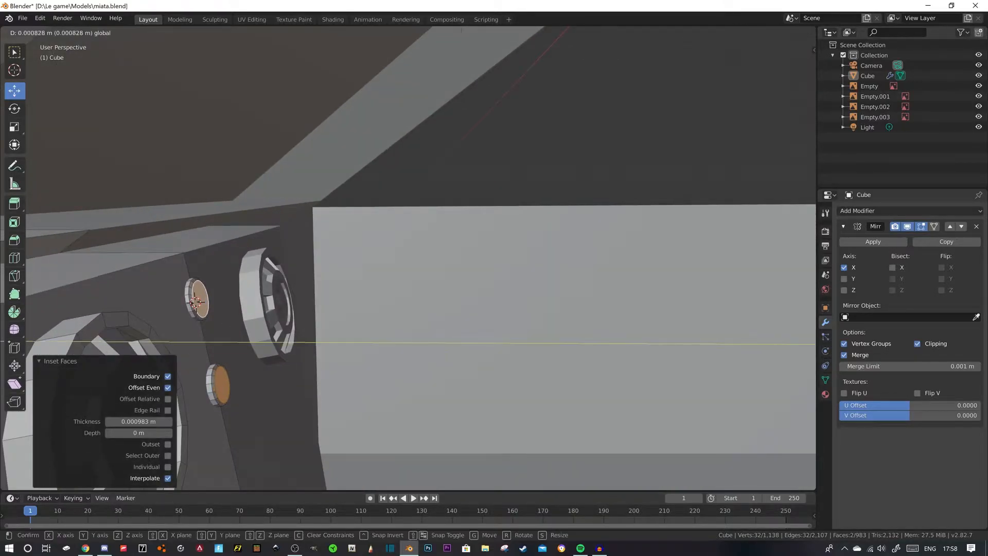
pyautogui.press('Return')
pyautogui.press('g')
pyautogui.press('z')
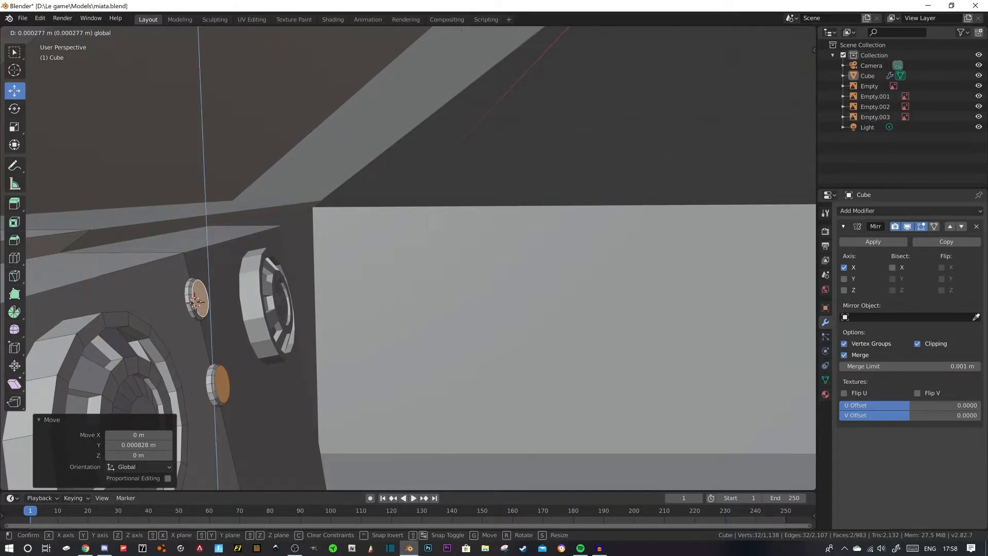
pyautogui.press('Return')
pyautogui.hotkey('alt', 'a')
# - Place the 3D cursor on the console just below the round buttons and add a 2 m cube there
pyautogui.scroll(-6, 408, 259)
pyautogui.moveTo(515, 304); pyautogui.dragTo(425, 321, button='middle')
pyautogui.scroll(2, 397, 323)
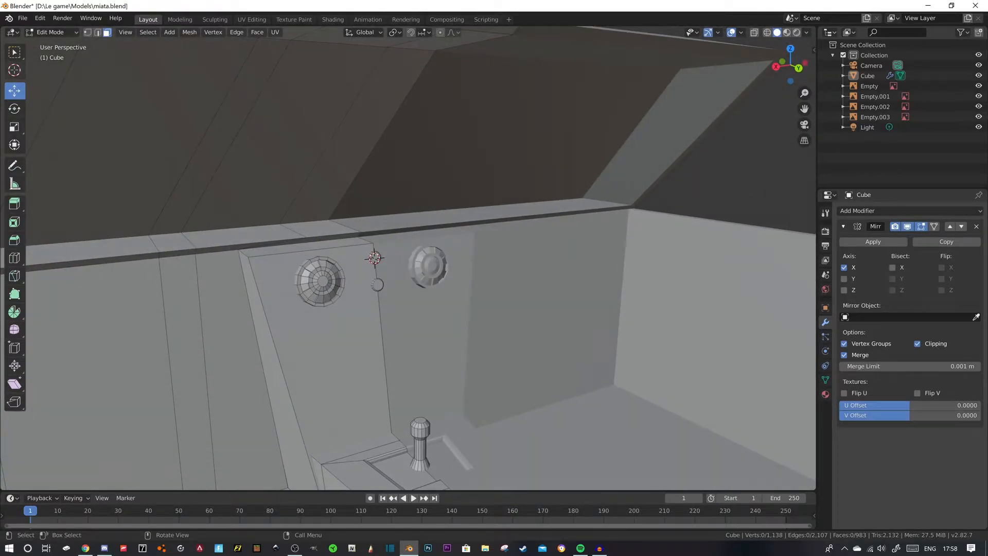
pyautogui.click(14, 70)
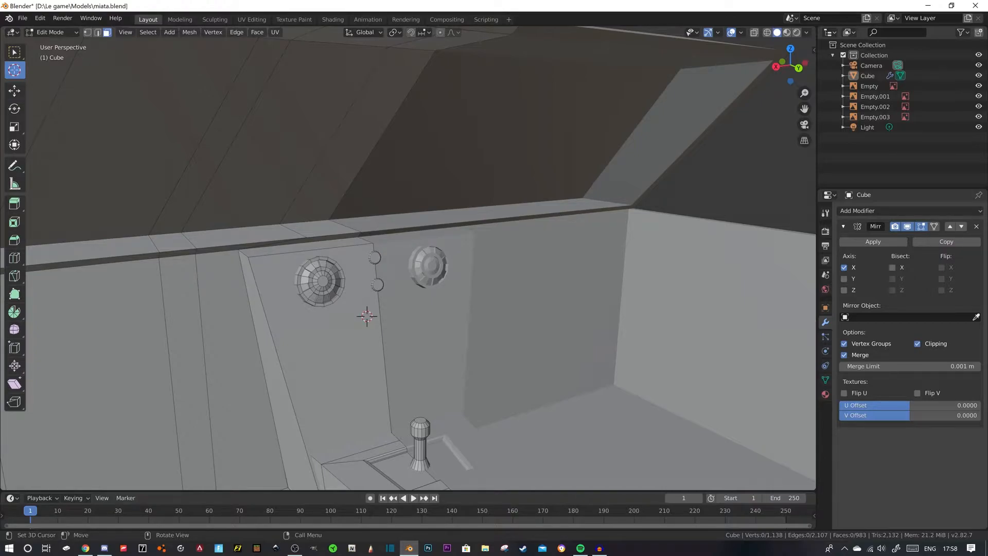
pyautogui.hotkey('shift', 'a')
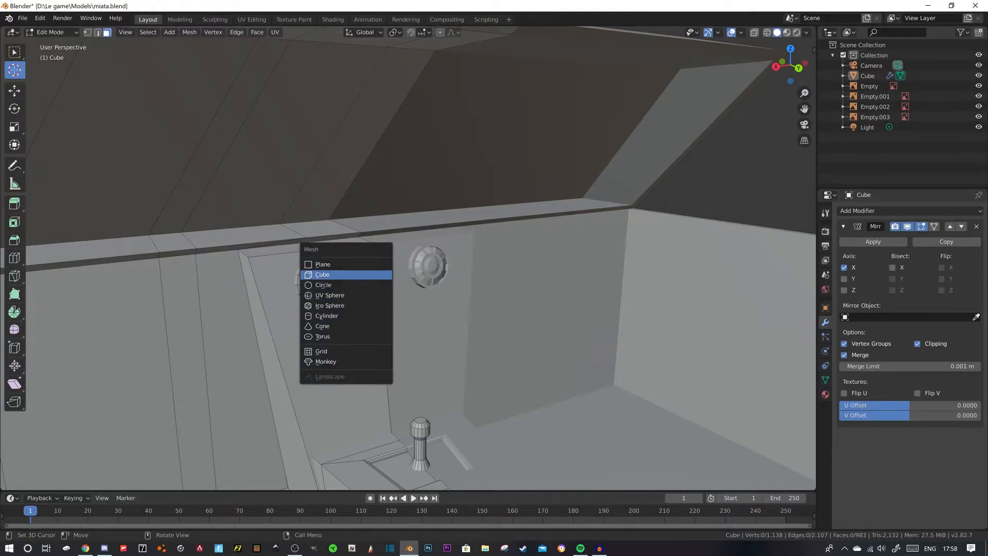
pyautogui.click(324, 275)
# - Scale the new cube down to 0.015 so it fits on the console below the buttons
pyautogui.scroll(-5, 408, 257)
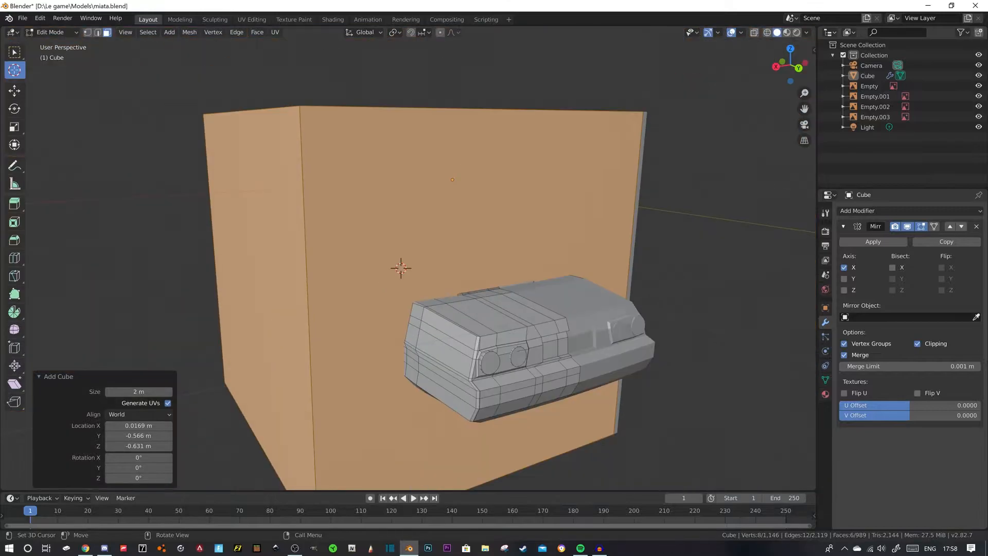
pyautogui.press('s')
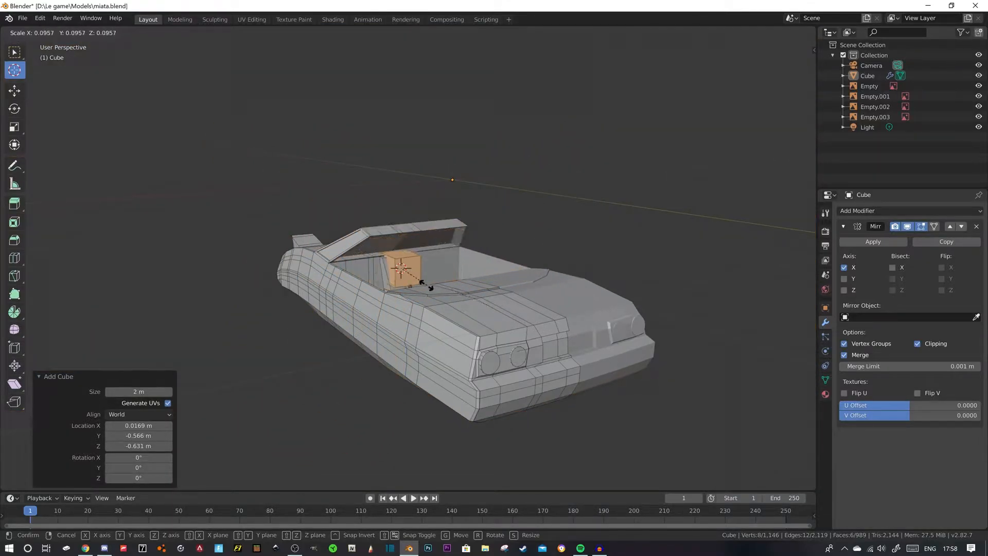
pyautogui.click(408, 275)
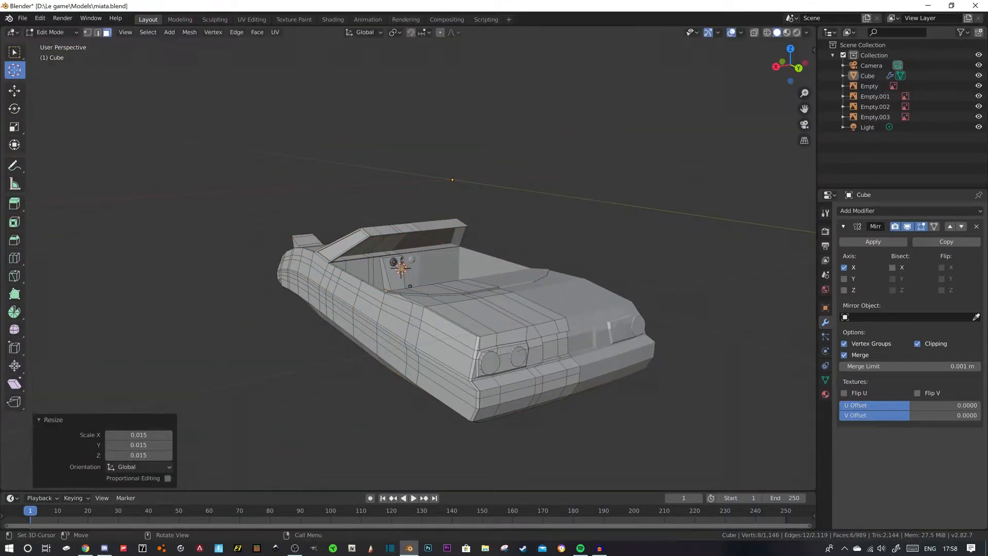
pyautogui.scroll(12, 408, 276)
pyautogui.scroll(-3, 407, 275)
pyautogui.moveTo(408, 275); pyautogui.dragTo(503, 183, button='middle')
# - Stretch the small cube by moving its outer side face 0.0542 m along X, and check the MX-5 interior photo in Chrome
pyautogui.hotkey('shift', 'space')
pyautogui.press('g')
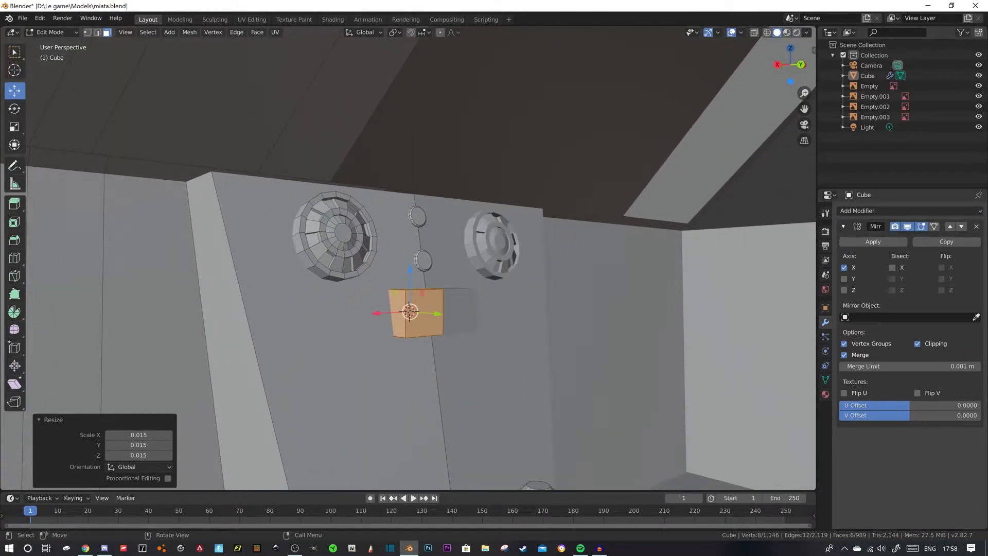
pyautogui.click(397, 323)
pyautogui.moveTo(356, 314); pyautogui.dragTo(283, 317)
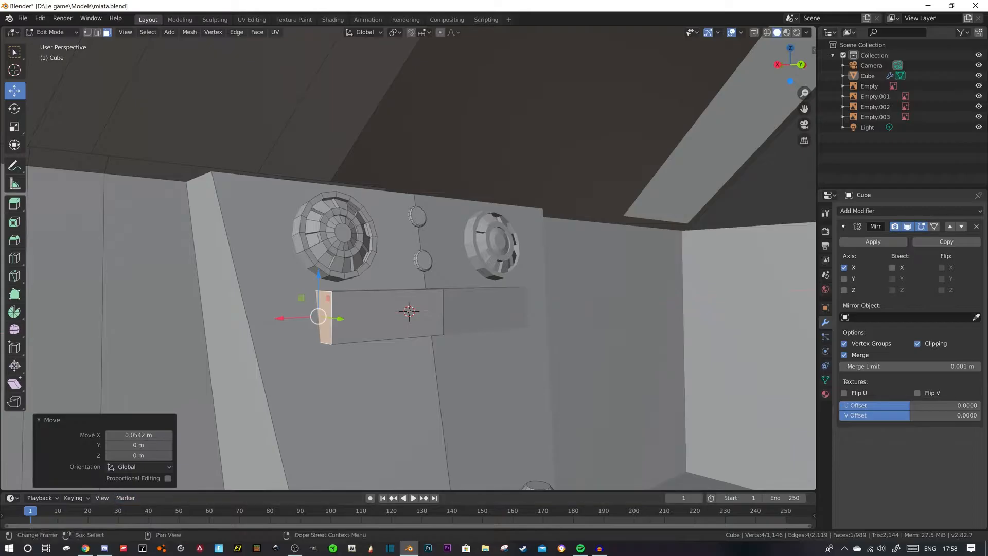
pyautogui.click(85, 548)
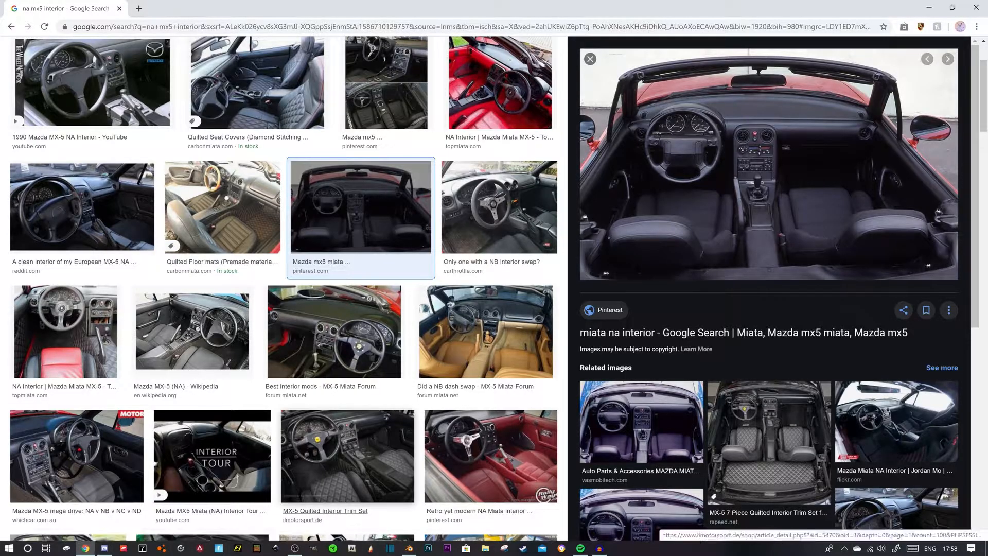
# - Switch back to Blender and move the block's front top and bottom edges along Y, flattening it against the sloped console
pyautogui.click(409, 548)
pyautogui.moveTo(409, 288); pyautogui.dragTo(453, 297, button='middle')
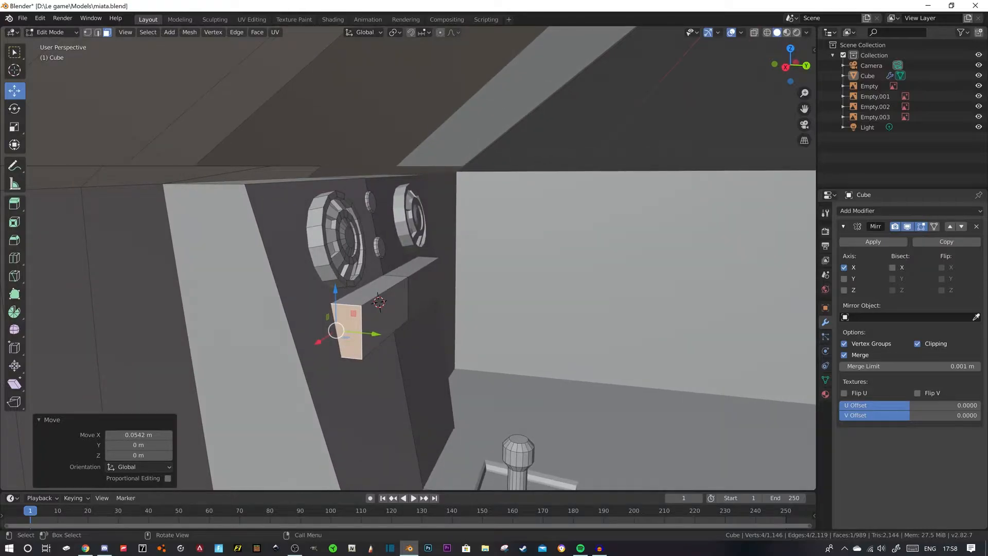
pyautogui.press('2')
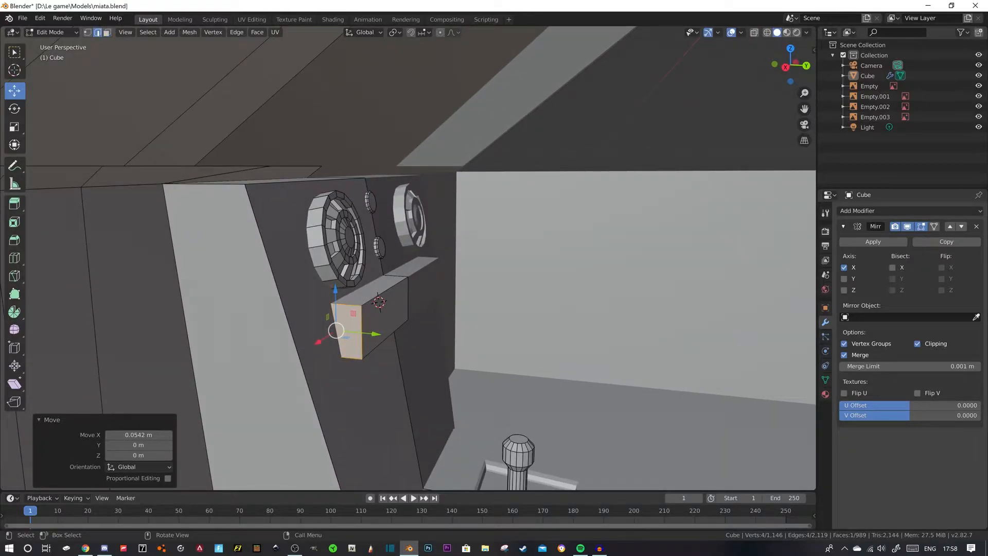
pyautogui.click(386, 291)
pyautogui.moveTo(426, 293); pyautogui.dragTo(401, 291)
pyautogui.click(390, 338)
pyautogui.moveTo(427, 341); pyautogui.dragTo(412, 339)
pyautogui.moveTo(413, 339)
pyautogui.mouseDown(button='middle')
pyautogui.moveTo(326, 335)
pyautogui.moveTo(411, 337)
pyautogui.moveTo(409, 355)
pyautogui.mouseUp(button='middle')
# - Select the front face of the flattened panel and inset it 0.002635 m
pyautogui.press('3')
pyautogui.click(372, 318)
pyautogui.moveTo(381, 320); pyautogui.dragTo(372, 319, button='middle')
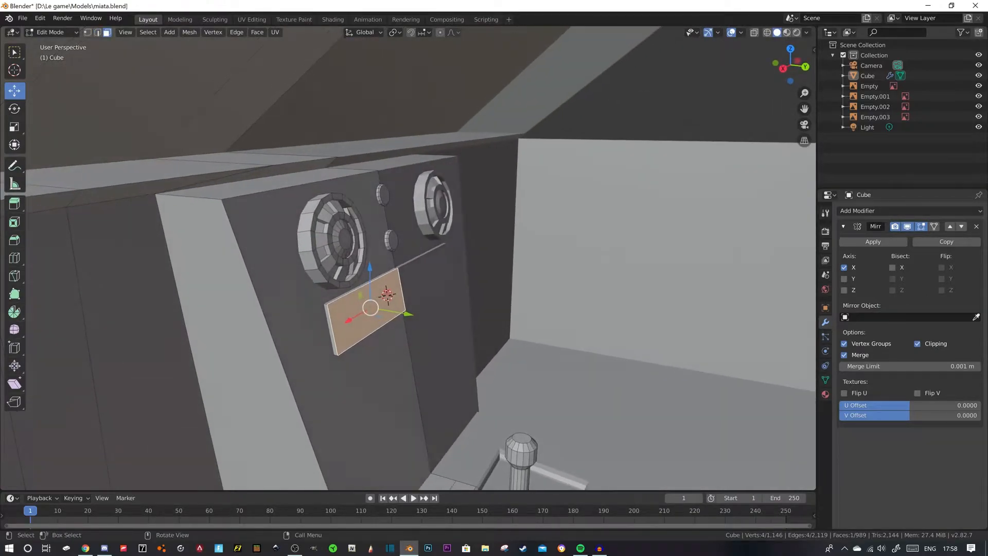
pyautogui.press('i')
pyautogui.click(451, 329)
pyautogui.moveTo(451, 329); pyautogui.dragTo(380, 315, button='middle')
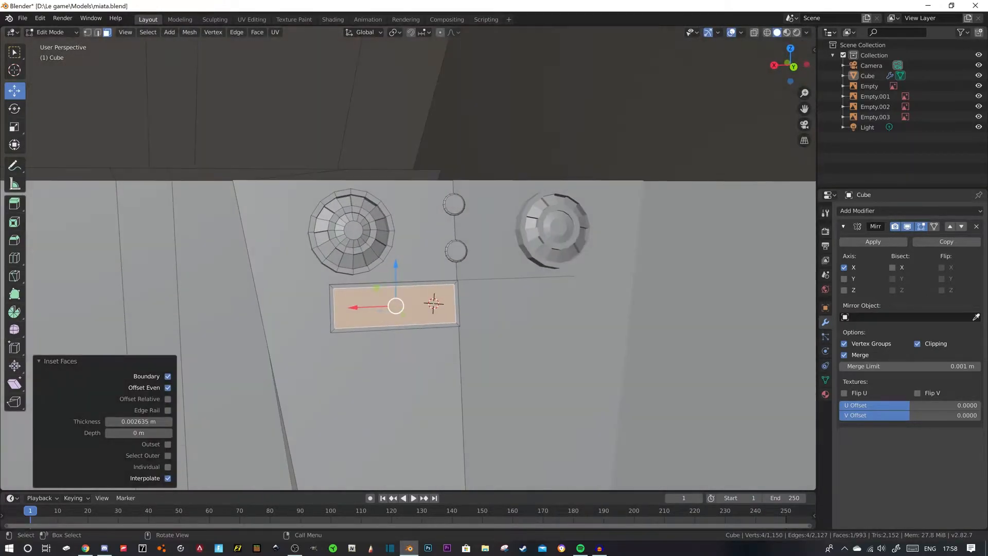
# - Delete the panel's narrow border face at the centre line, and move the inset's inner edge -0.0102 m along X to the mirror seam
pyautogui.press('x')
pyautogui.click(453, 289)
pyautogui.press('2')
pyautogui.click(456, 304)
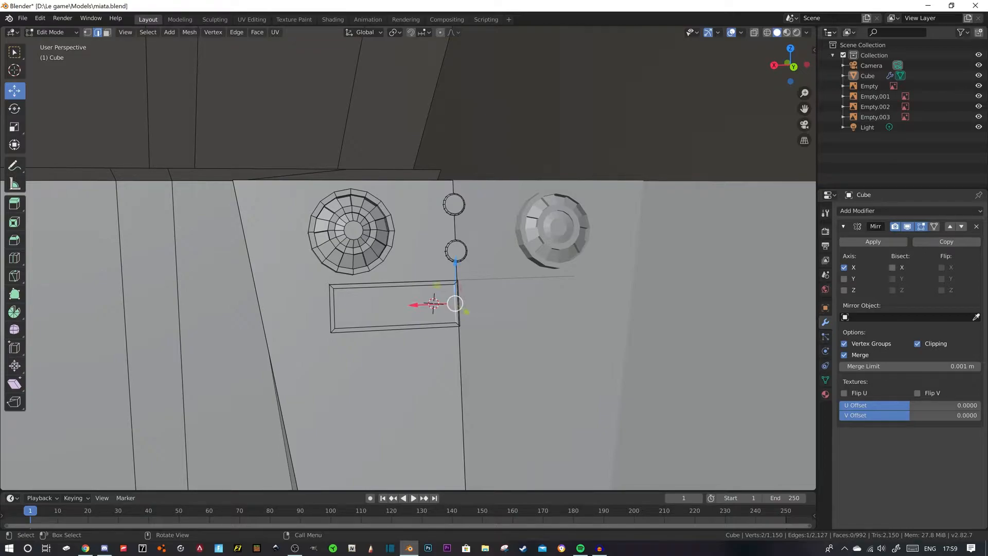
pyautogui.moveTo(414, 306); pyautogui.dragTo(419, 305)
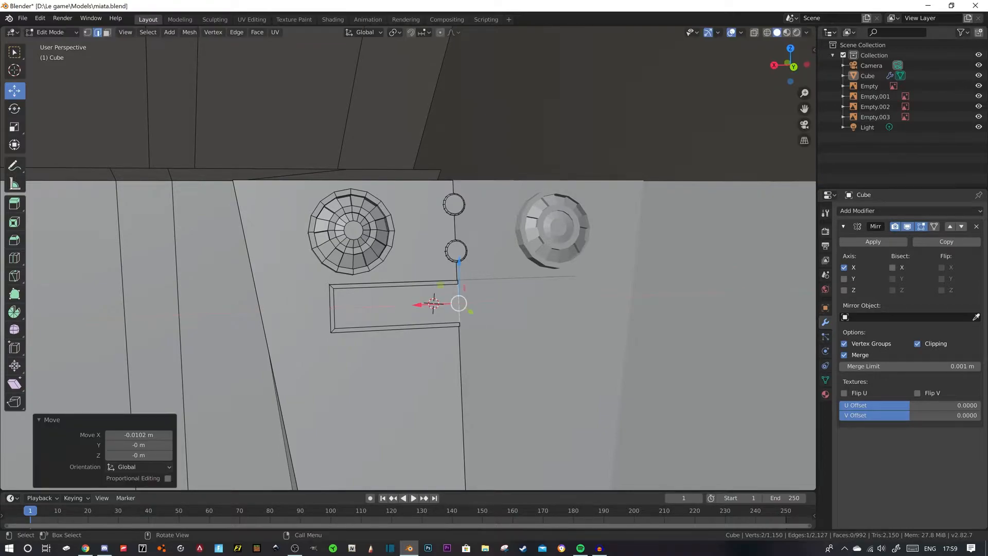
pyautogui.moveTo(419, 305); pyautogui.dragTo(463, 304, button='middle')
pyautogui.click(501, 303)
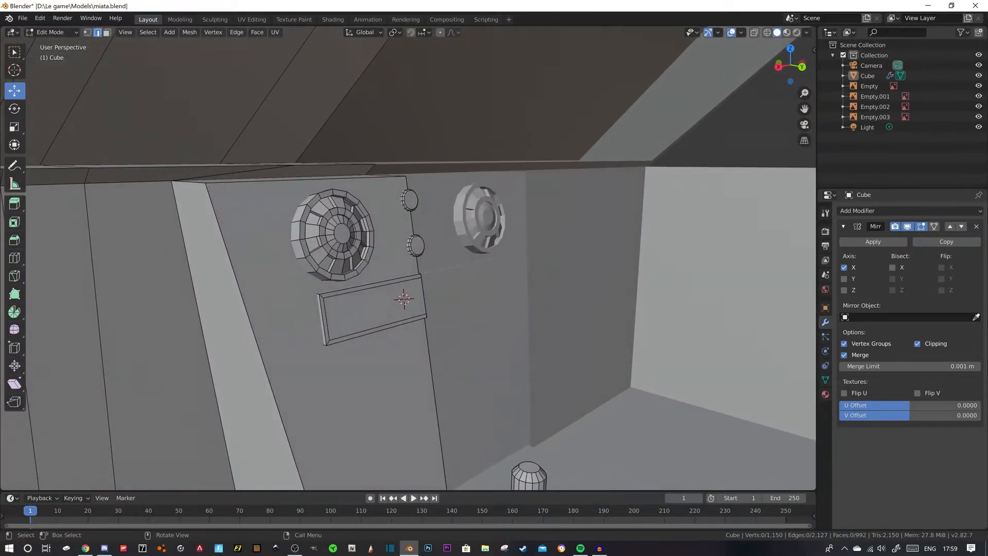
# - Select the inner face of the inset console panel and extrude it -0.00169 m along its normal
pyautogui.press('3')
pyautogui.click(364, 307)
pyautogui.moveTo(365, 307); pyautogui.dragTo(380, 310, button='middle')
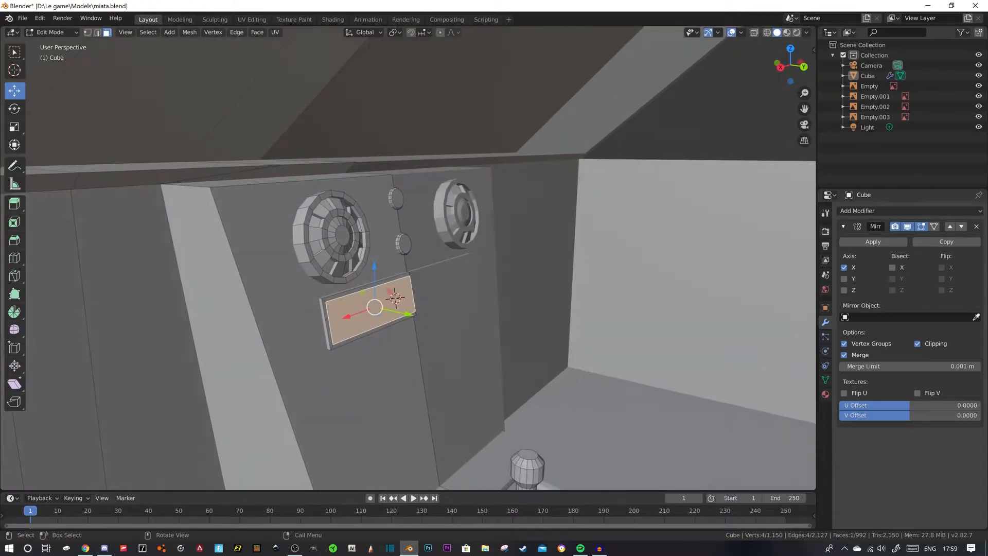
pyautogui.press('e')
pyautogui.click(383, 308)
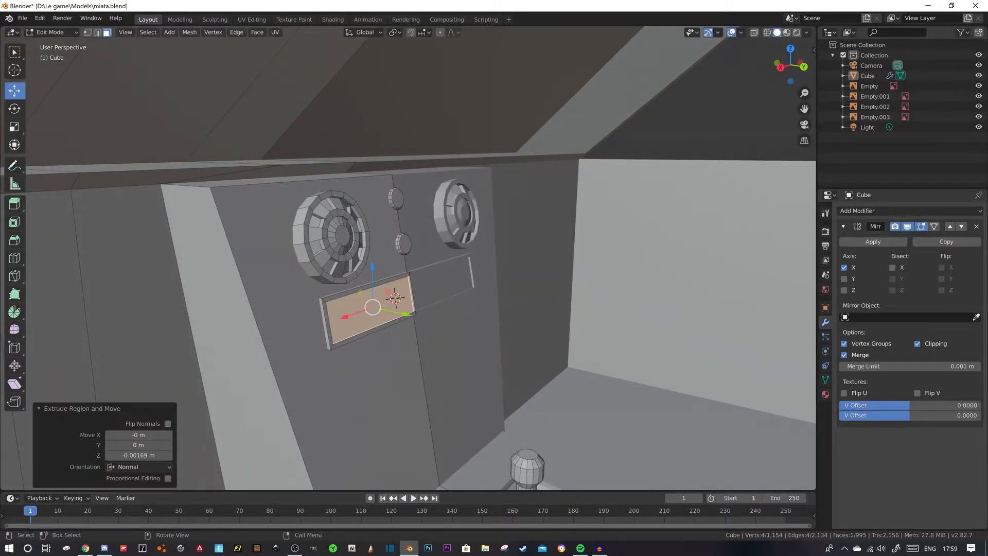
# - Delete the recessed panel's small side face at the mirror seam
pyautogui.click(412, 295)
pyautogui.press('x')
pyautogui.click(453, 212)
# - Select the whole linked panel, duplicate it along Z and place the copy just below the original on the sloped console
pyautogui.moveTo(463, 247); pyautogui.dragTo(392, 252, button='middle')
pyautogui.scroll(-4, 352, 246)
pyautogui.scroll(4, 392, 252)
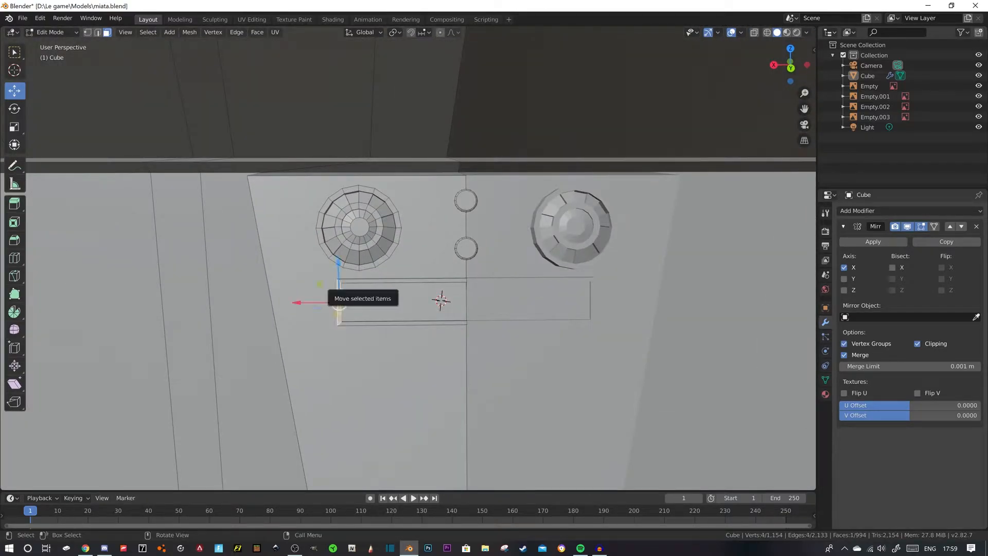
pyautogui.hotkey('ctrl', 'l')
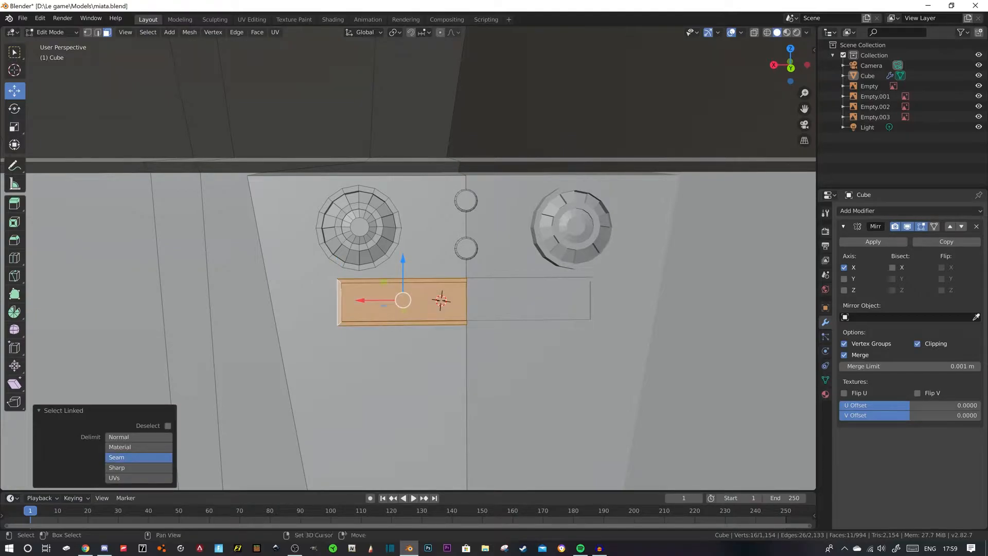
pyautogui.hotkey('shift', 'd')
pyautogui.press('z')
pyautogui.press('Return')
pyautogui.moveTo(403, 349); pyautogui.dragTo(479, 370, button='middle')
pyautogui.moveTo(401, 362); pyautogui.dragTo(412, 363)
pyautogui.moveTo(411, 363); pyautogui.dragTo(360, 367, button='middle')
pyautogui.click(458, 351)
pyautogui.scroll(-5, 342, 380)
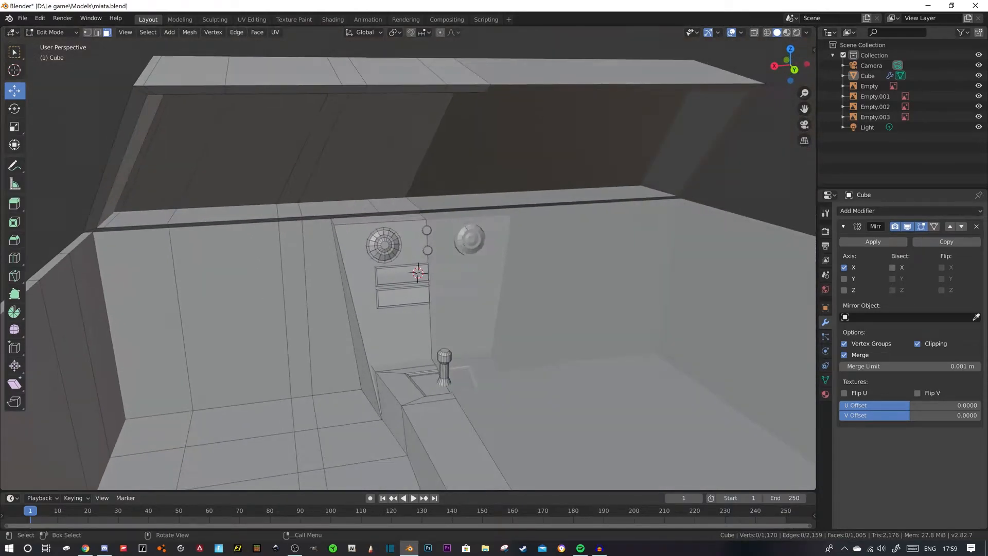
# - Check the centre console panels in the MX-5 interior photo in Chrome, and switch back to Blender
pyautogui.click(85, 548)
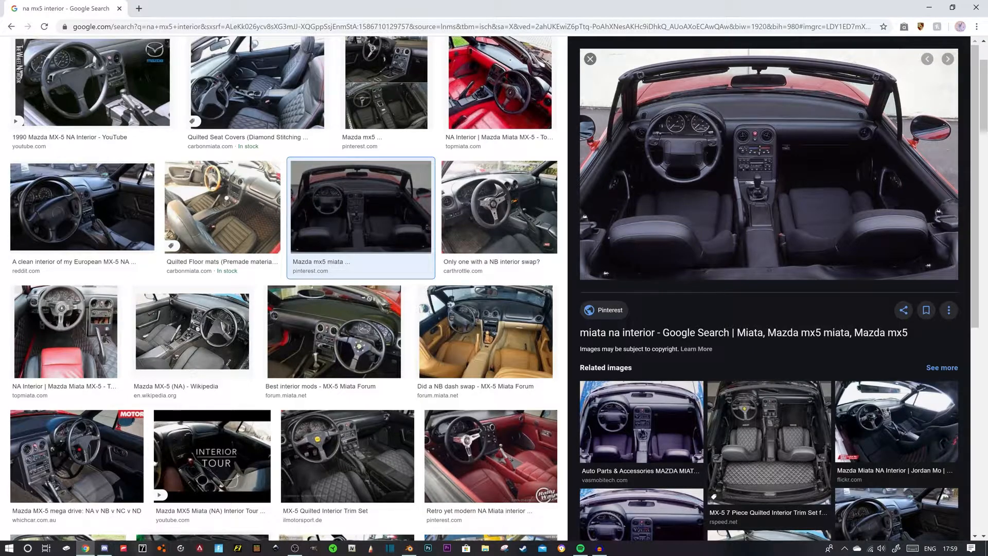
pyautogui.hotkey('alt', 'Tab')
pyautogui.moveTo(438, 319); pyautogui.dragTo(510, 337, button='middle')
pyautogui.scroll(1, 448, 311)
# - Lower the second panel's bottom border faces along Z to make it taller, and move them 0.00664 m along Y to follow the slope
pyautogui.click(386, 355)
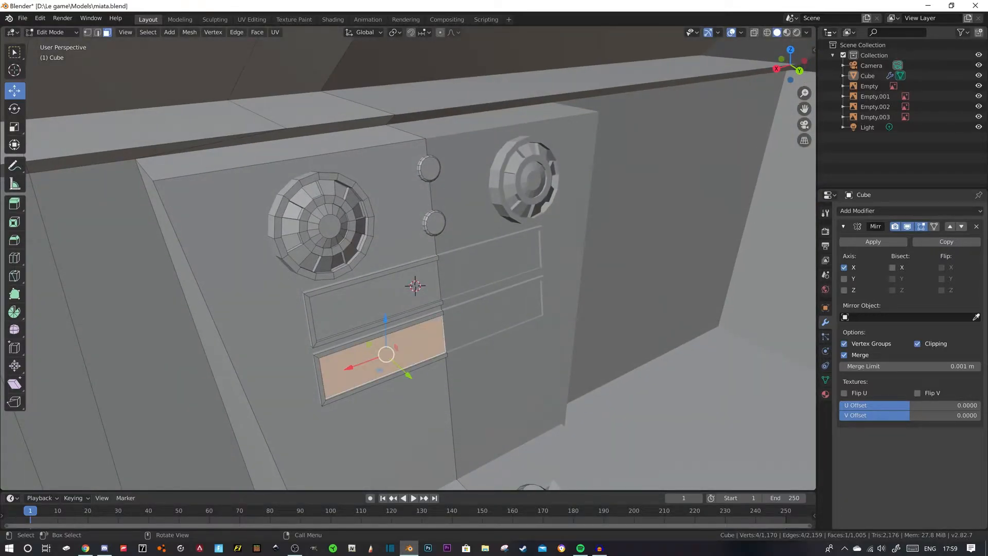
pyautogui.click(390, 375)
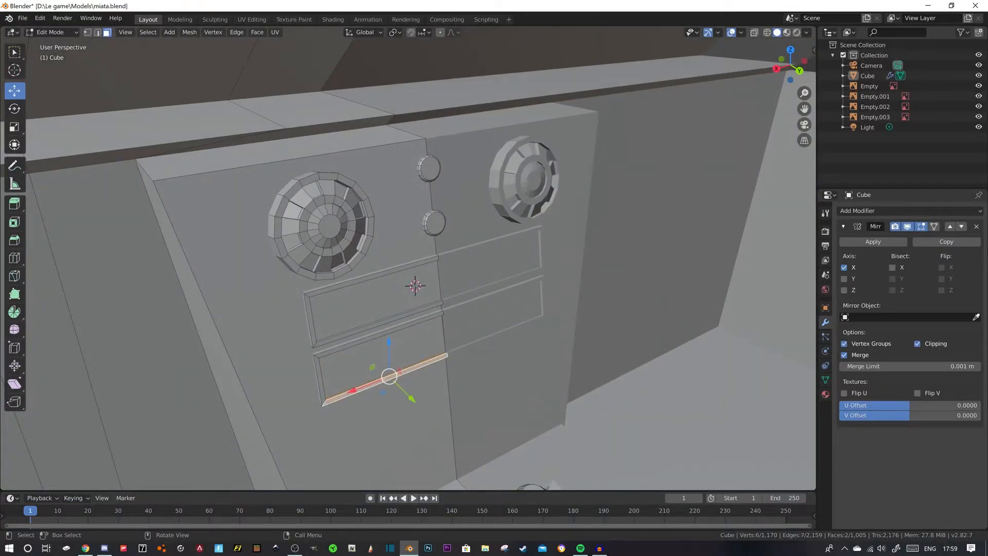
pyautogui.press('e')
pyautogui.press('z')
pyautogui.moveTo(388, 371); pyautogui.dragTo(390, 390)
pyautogui.moveTo(389, 390); pyautogui.dragTo(421, 379, button='middle')
pyautogui.moveTo(412, 463); pyautogui.dragTo(420, 466)
pyautogui.moveTo(421, 466)
pyautogui.mouseDown(button='middle')
pyautogui.moveTo(406, 463)
pyautogui.moveTo(410, 479)
pyautogui.mouseUp(button='middle')
pyautogui.scroll(-7, 410, 479)
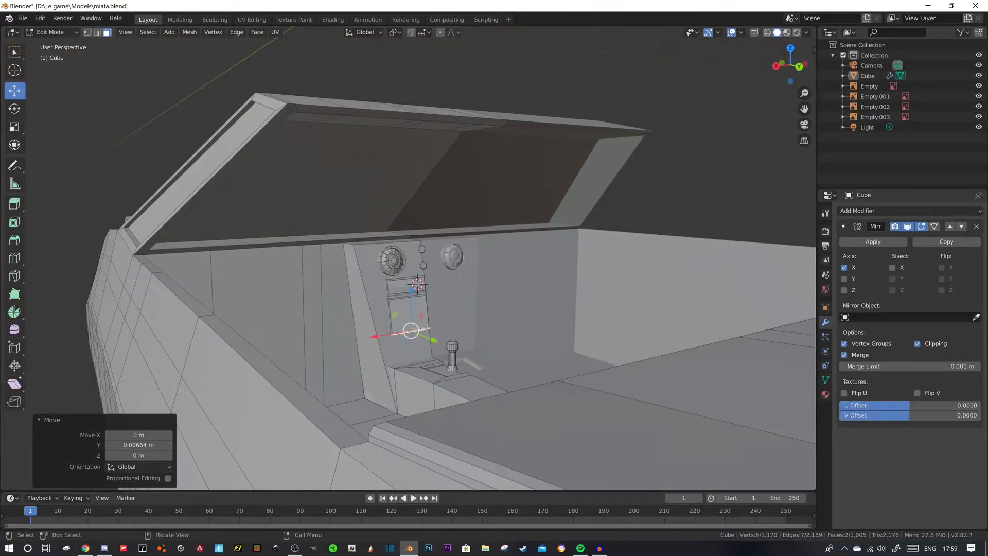
pyautogui.hotkey('alt', 'a')
# - Compare the console's buttons and proportions with the MX-5 interior photo in Chrome, returning to Blender
pyautogui.moveTo(464, 319)
pyautogui.mouseDown(button='middle')
pyautogui.moveTo(380, 316)
pyautogui.moveTo(424, 334)
pyautogui.moveTo(447, 330)
pyautogui.moveTo(412, 329)
pyautogui.moveTo(419, 319)
pyautogui.moveTo(446, 326)
pyautogui.mouseUp(button='middle')
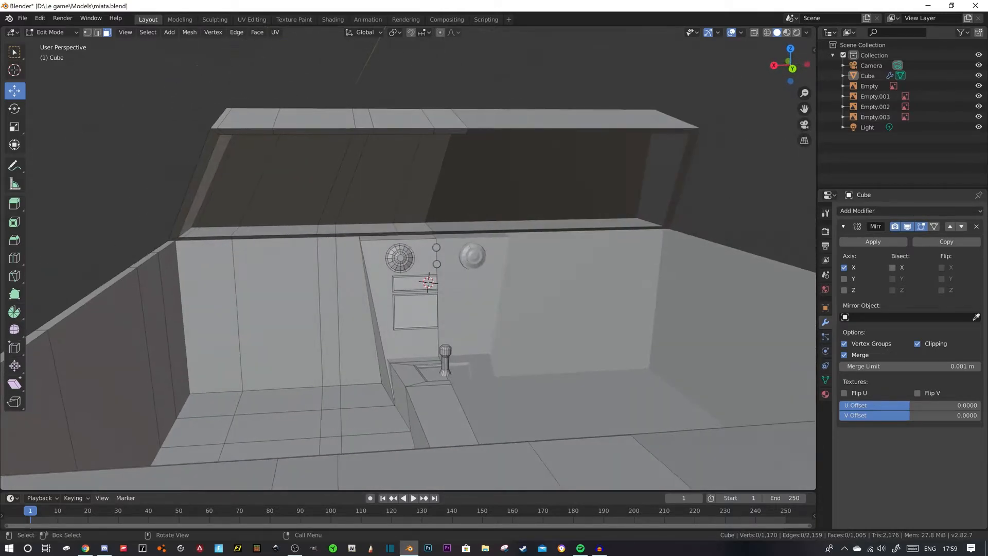
pyautogui.click(86, 548)
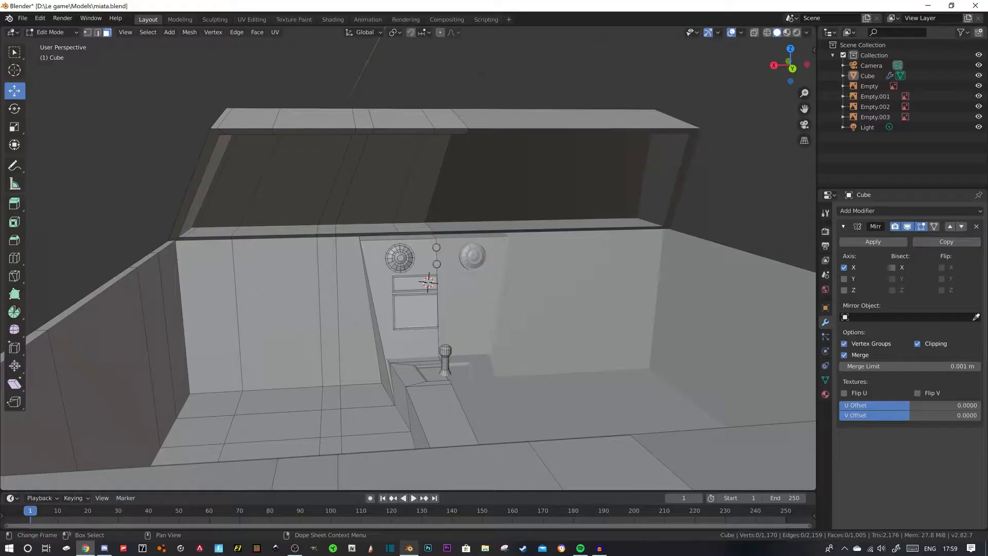
pyautogui.click(409, 548)
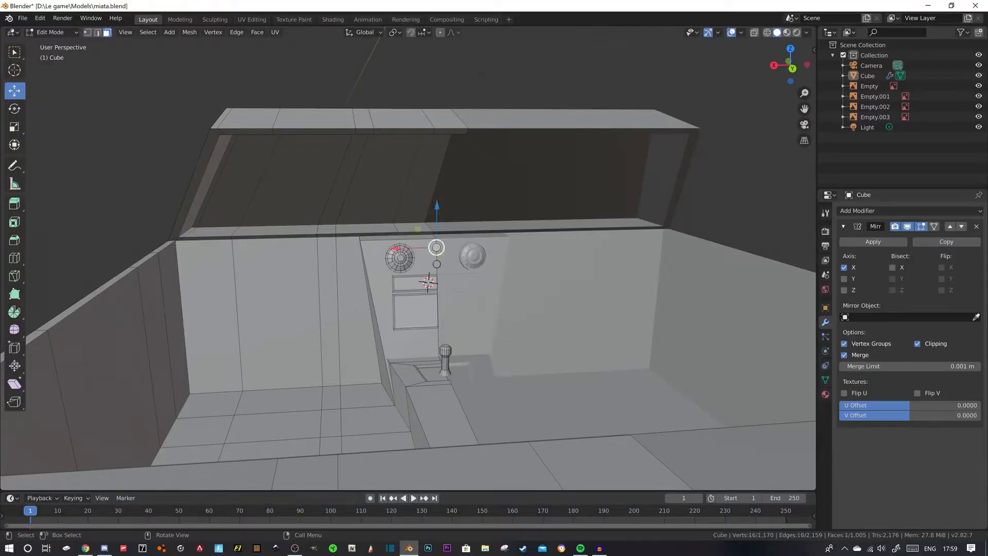
pyautogui.click(437, 264)
pyautogui.scroll(2, 437, 264)
pyautogui.scroll(-5, 436, 264)
pyautogui.moveTo(437, 264); pyautogui.dragTo(341, 230, button='middle')
pyautogui.scroll(3, 330, 241)
pyautogui.scroll(-2, 441, 248)
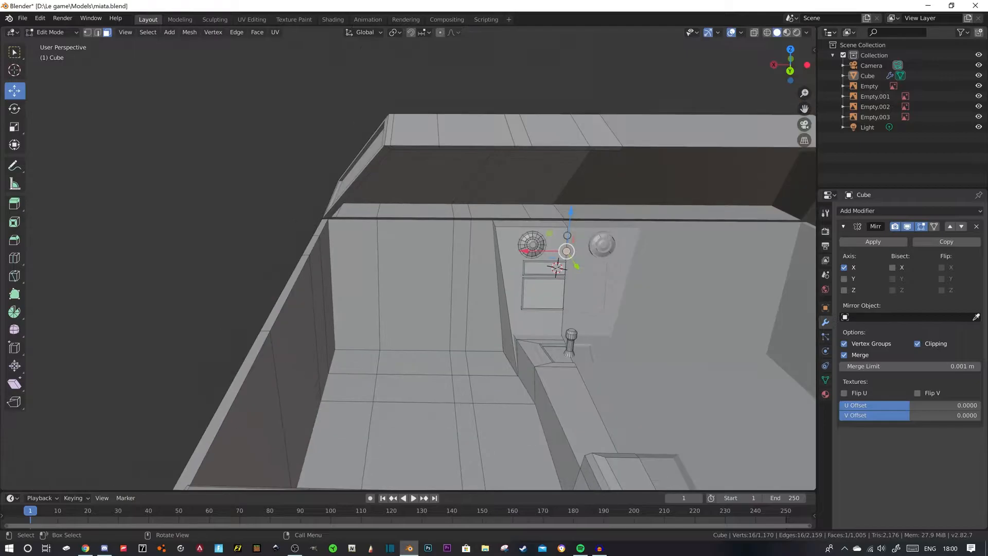
pyautogui.click(85, 549)
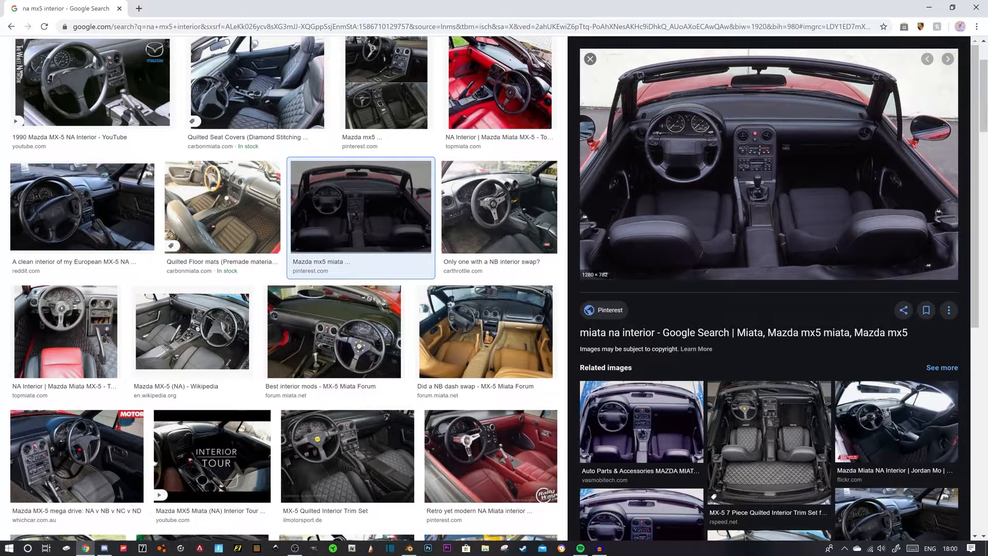
pyautogui.click(86, 549)
# - Move the upper edge of the console's side face -0.0329 m along X to narrow the console's top
pyautogui.moveTo(72, 97); pyautogui.dragTo(125, 34, button='middle')
pyautogui.press('2')
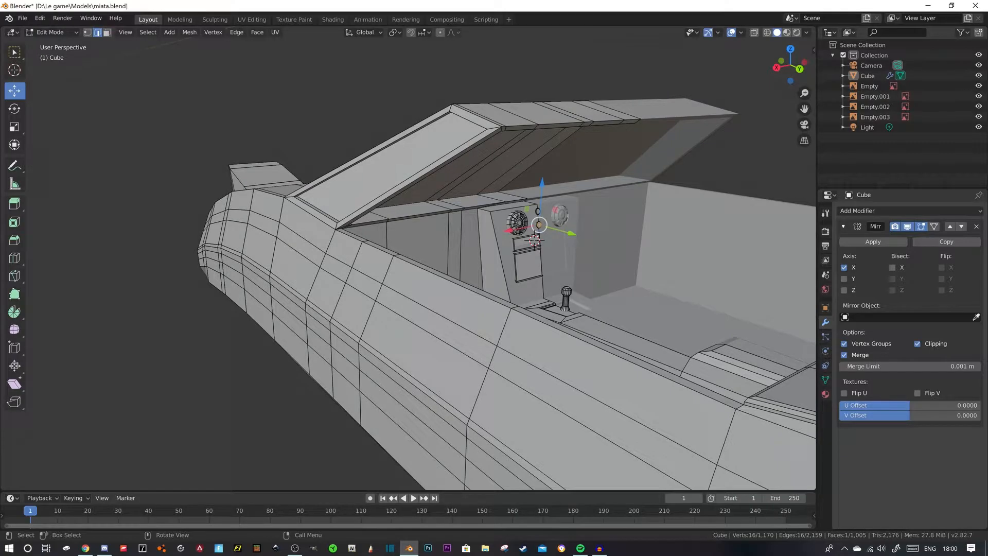
pyautogui.moveTo(451, 215); pyautogui.dragTo(463, 213)
pyautogui.moveTo(463, 212); pyautogui.dragTo(383, 236, button='middle')
pyautogui.scroll(3, 433, 236)
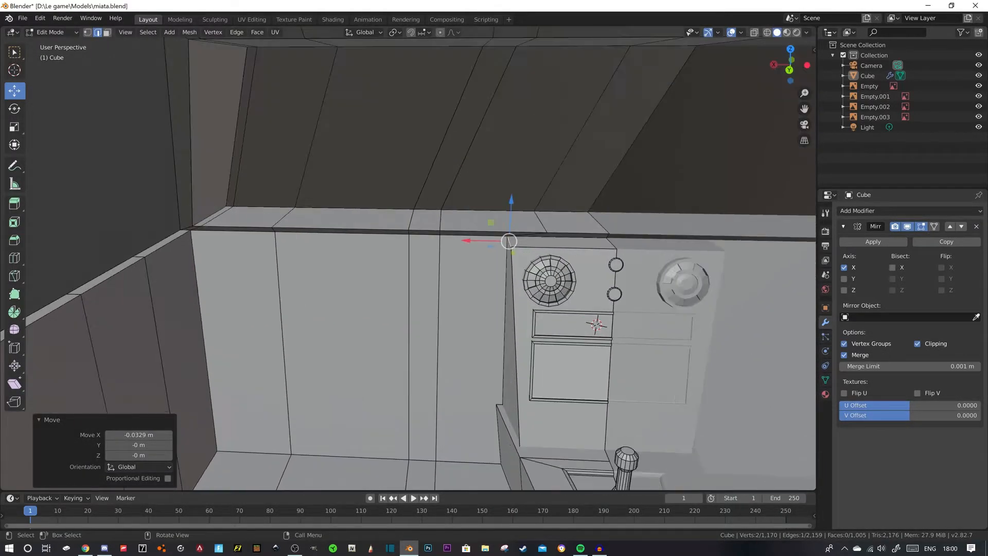
# - Adjust the lower edge of the console's side face along X, including a -0.00742 m move, to align it with the centre tunnel
pyautogui.click(499, 435)
pyautogui.moveTo(457, 432); pyautogui.dragTo(464, 433)
pyautogui.scroll(-6, 463, 433)
pyautogui.moveTo(463, 433)
pyautogui.mouseDown(button='middle')
pyautogui.moveTo(466, 463)
pyautogui.moveTo(417, 447)
pyautogui.moveTo(500, 455)
pyautogui.moveTo(476, 445)
pyautogui.mouseUp(button='middle')
pyautogui.hotkey('alt', 'a')
pyautogui.scroll(-2, 417, 447)
pyautogui.scroll(4, 500, 455)
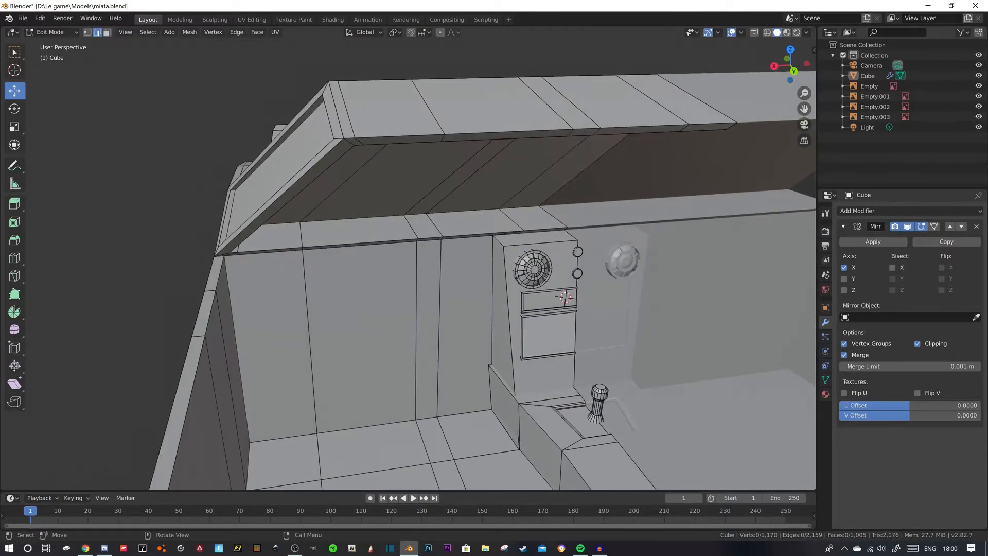
pyautogui.moveTo(462, 388); pyautogui.dragTo(466, 387)
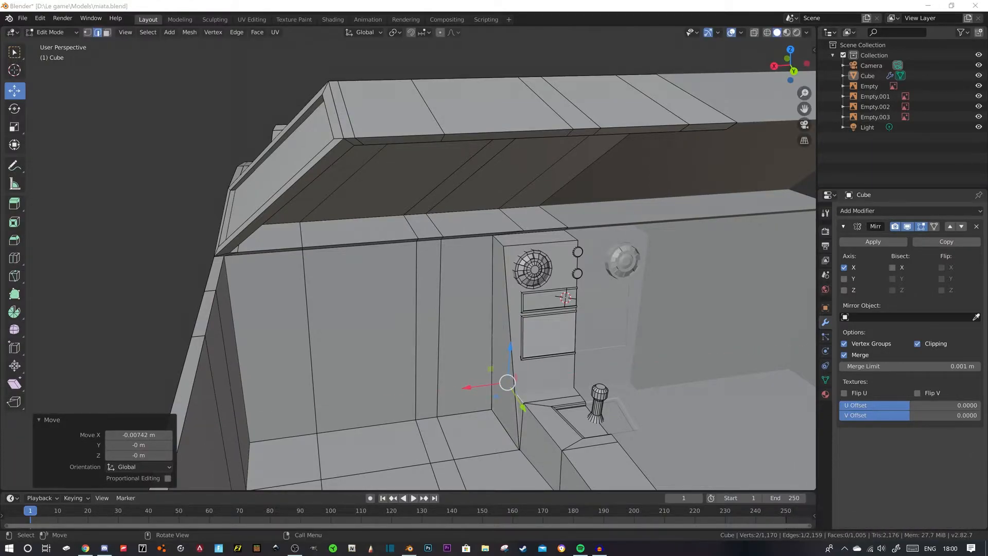
pyautogui.moveTo(466, 388); pyautogui.dragTo(464, 387)
# - Examine the dashboard's shape beside the console in the Chrome reference photo, and switch back to Blender
pyautogui.click(222, 223)
pyautogui.moveTo(226, 225); pyautogui.dragTo(268, 236, button='middle')
pyautogui.scroll(-6, 232, 209)
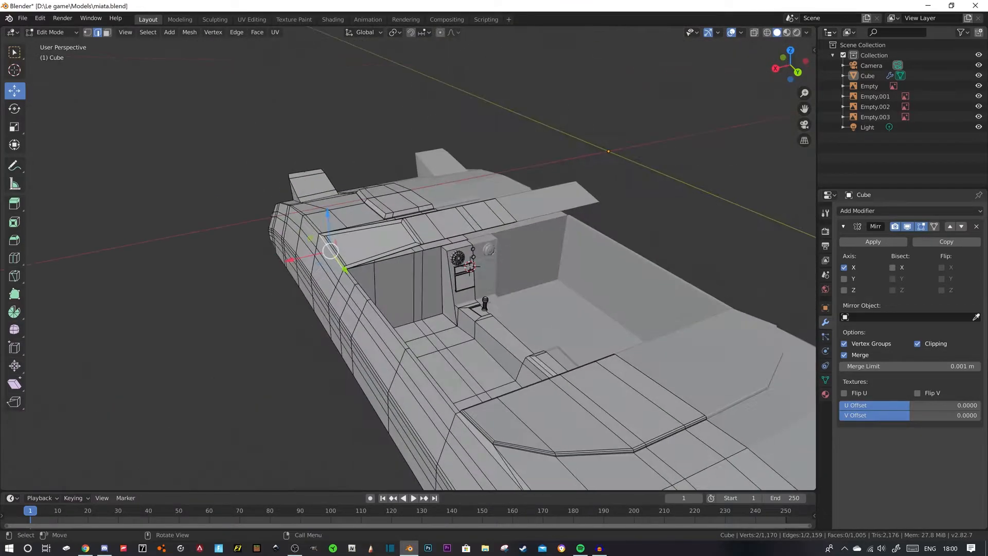
pyautogui.click(85, 548)
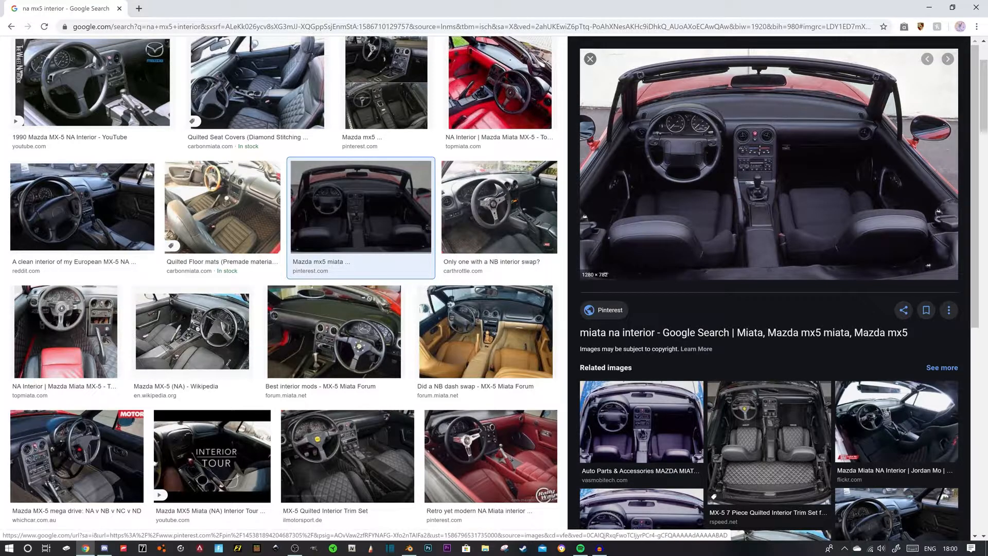
pyautogui.click(409, 548)
# - Add one horizontal loop cut across the cockpit's front wall, slid toward the top with a factor of 0.343
pyautogui.moveTo(431, 298); pyautogui.dragTo(438, 268, button='middle')
pyautogui.hotkey('ctrl', 'r')
pyautogui.click(440, 263)
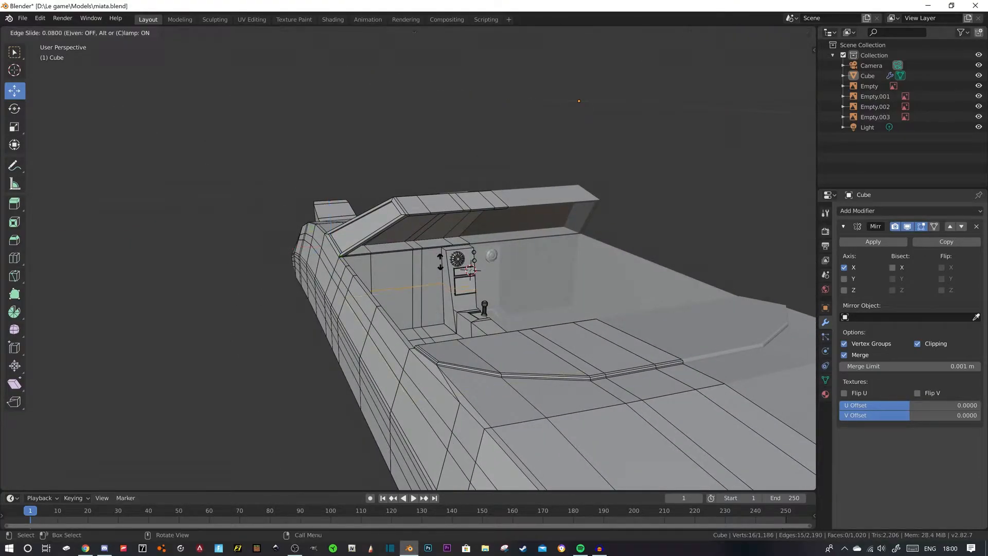
pyautogui.click(439, 252)
pyautogui.scroll(4, 438, 252)
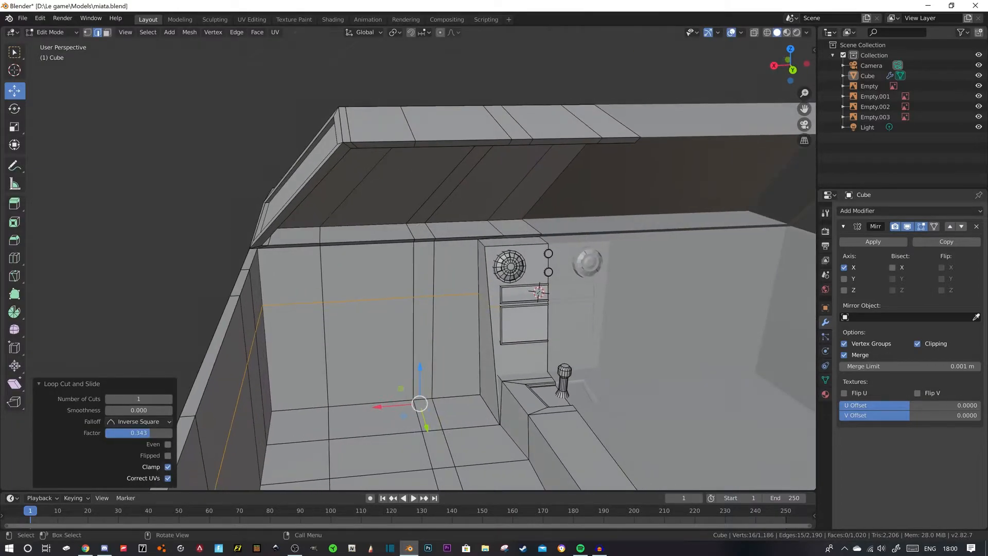
# - Select the row of four wall faces above the loop cut and extrude them toward the cabin as a dashboard
pyautogui.click(107, 33)
pyautogui.click(291, 276)
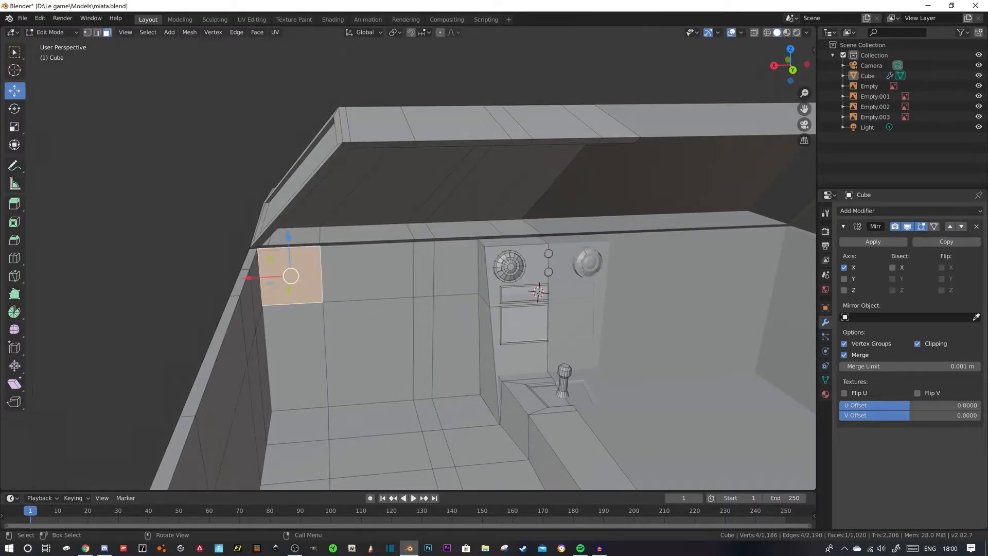
pyautogui.keyDown('ctrl'); pyautogui.click(483, 273); pyautogui.keyUp('ctrl')
pyautogui.keyDown('shift'); pyautogui.click(483, 273); pyautogui.keyUp('shift')
pyautogui.moveTo(483, 273); pyautogui.dragTo(507, 276, button='middle')
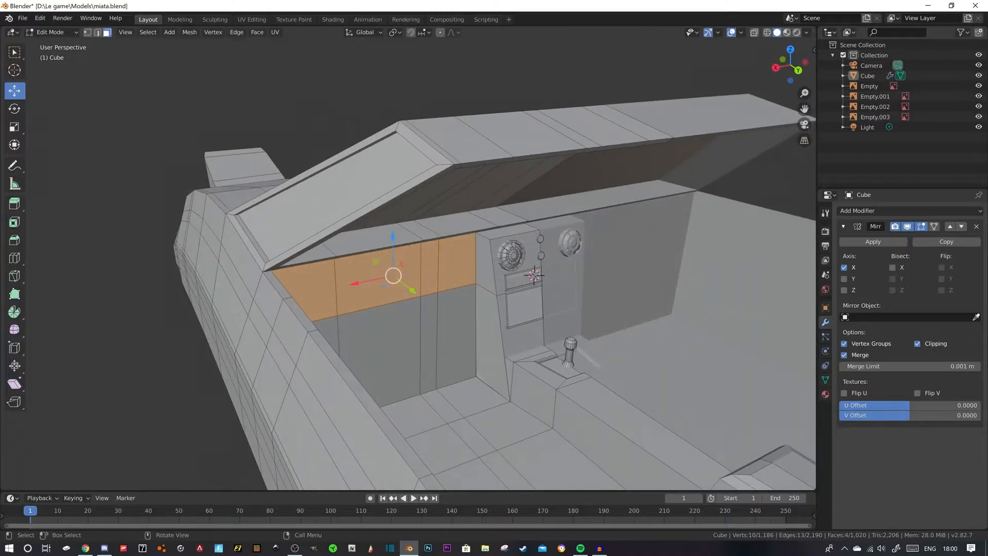
pyautogui.press('w')
pyautogui.press('e')
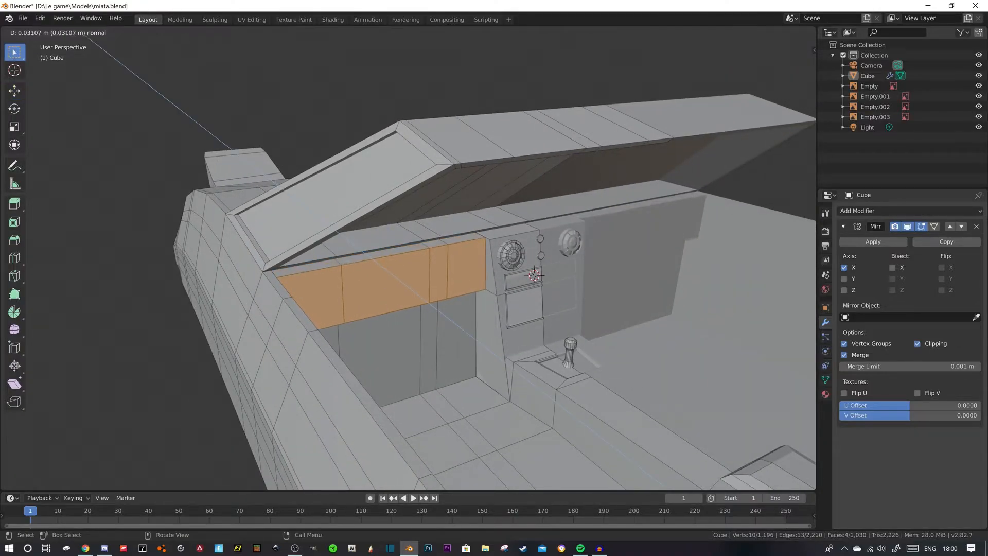
pyautogui.click(491, 285)
# - Select the extruded dashboard's upper front edges and bevel them about 0.0125 m with 2 segments
pyautogui.moveTo(492, 286); pyautogui.dragTo(459, 266, button='middle')
pyautogui.hotkey('alt', 'z')
pyautogui.click(304, 251)
pyautogui.keyDown('ctrl'); pyautogui.click(466, 241); pyautogui.keyUp('ctrl')
pyautogui.hotkey('ctrl', 'b')
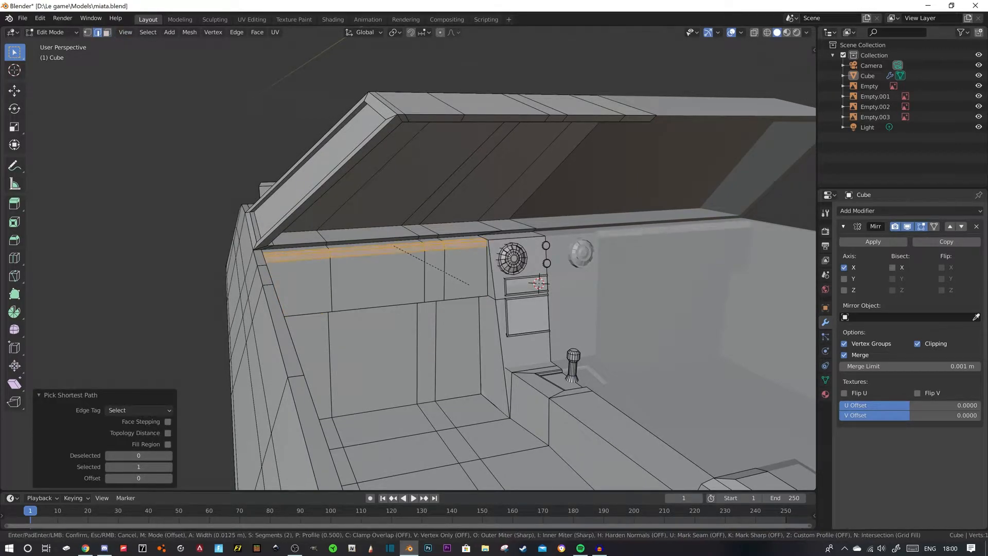
pyautogui.press('Return')
# - Check the dashboard's lower edge against the MX-5 photo in Chrome, and inspect its underside back in Blender
pyautogui.moveTo(452, 268); pyautogui.dragTo(420, 262, button='middle')
pyautogui.click(288, 297)
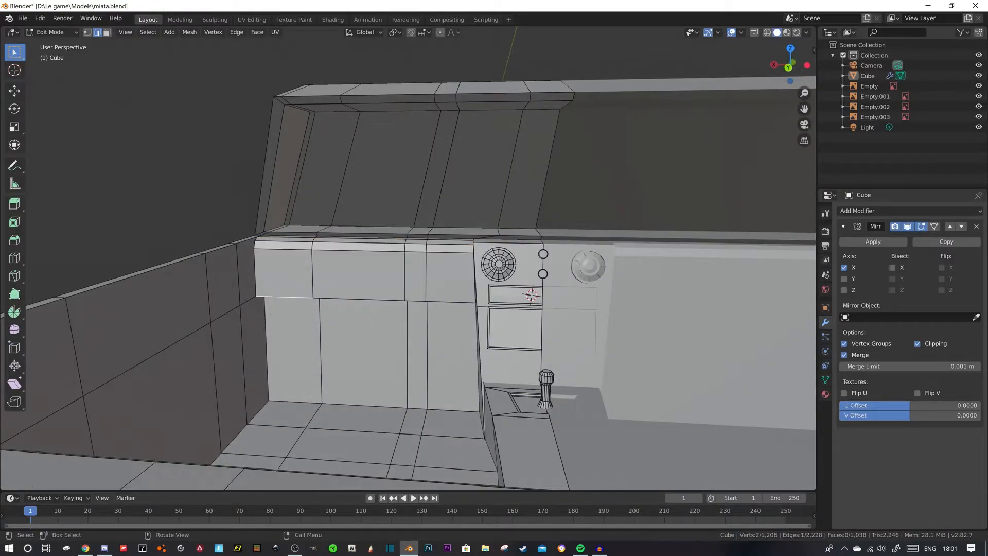
pyautogui.click(86, 548)
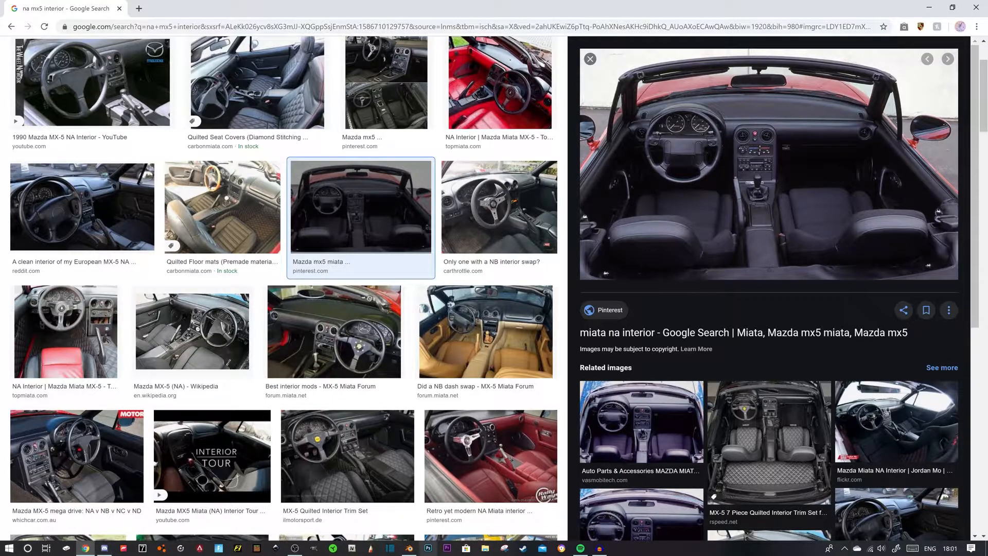
pyautogui.click(409, 548)
pyautogui.moveTo(442, 329); pyautogui.dragTo(350, 304, button='middle')
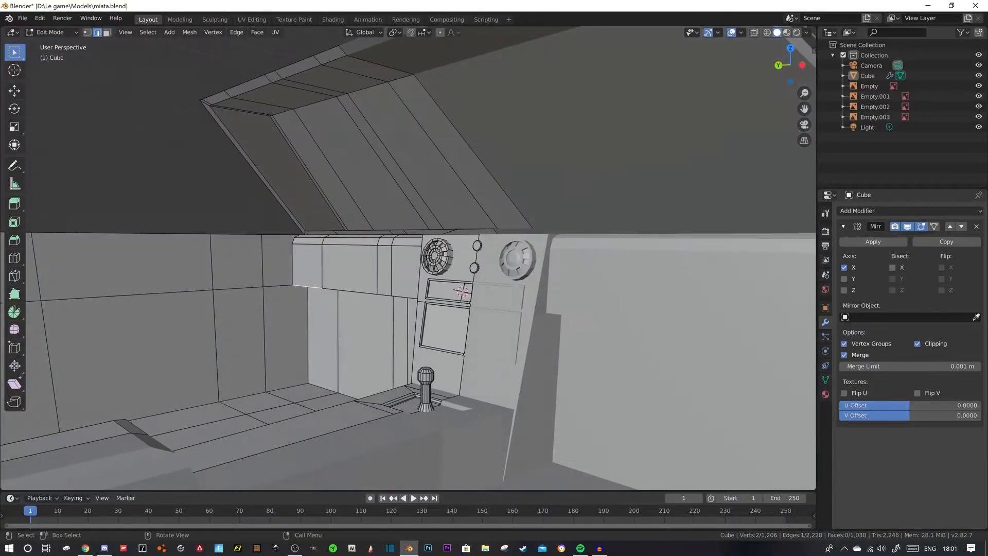
pyautogui.scroll(4, 408, 258)
pyautogui.moveTo(408, 288); pyautogui.dragTo(407, 255, button='middle')
# - Select the four underside faces of the dashboard overhang, undoing the stray selection of the wall face below
pyautogui.press('3')
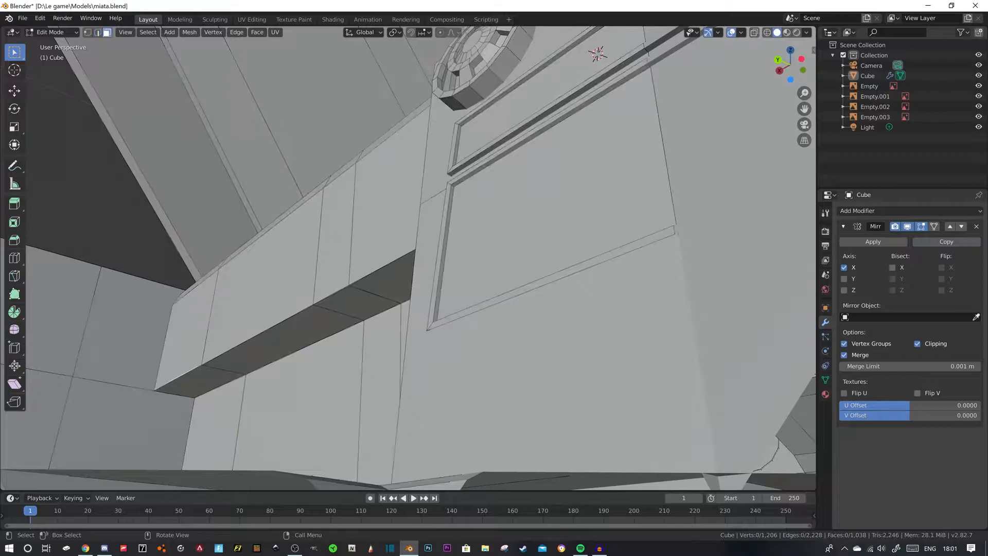
pyautogui.click(199, 380)
pyautogui.keyDown('shift'); pyautogui.click(189, 338); pyautogui.keyUp('shift')
pyautogui.moveTo(193, 337); pyautogui.dragTo(238, 340, button='middle')
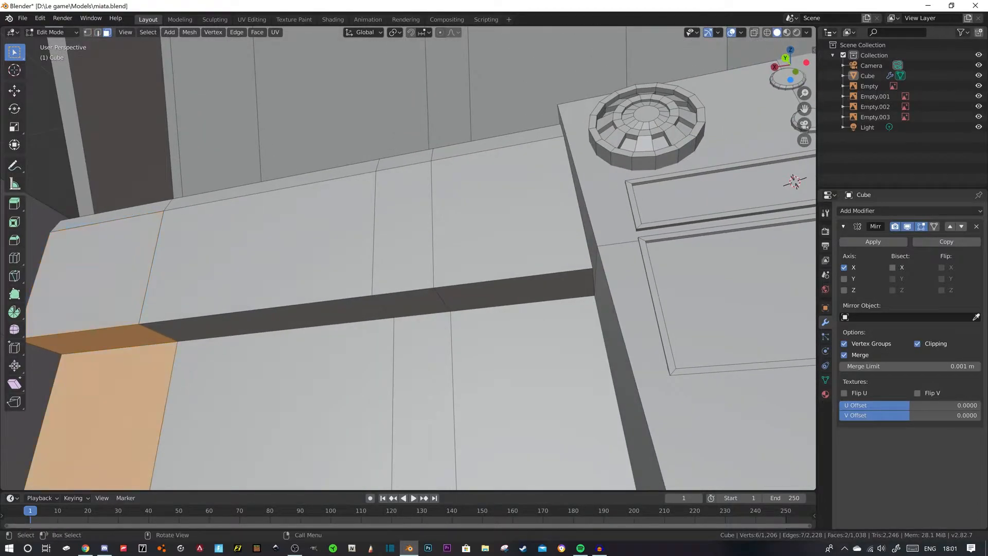
pyautogui.hotkey('ctrl', 'z')
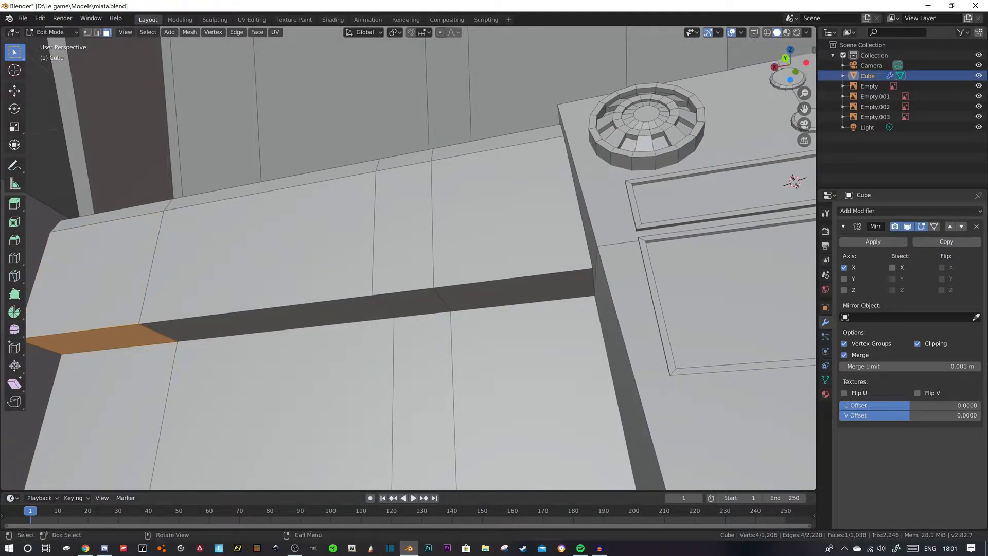
pyautogui.keyDown('shift'); pyautogui.click(516, 290); pyautogui.keyUp('shift')
pyautogui.keyDown('shift'); pyautogui.click(414, 304); pyautogui.keyUp('shift')
pyautogui.keyDown('shift'); pyautogui.click(309, 315); pyautogui.keyUp('shift')
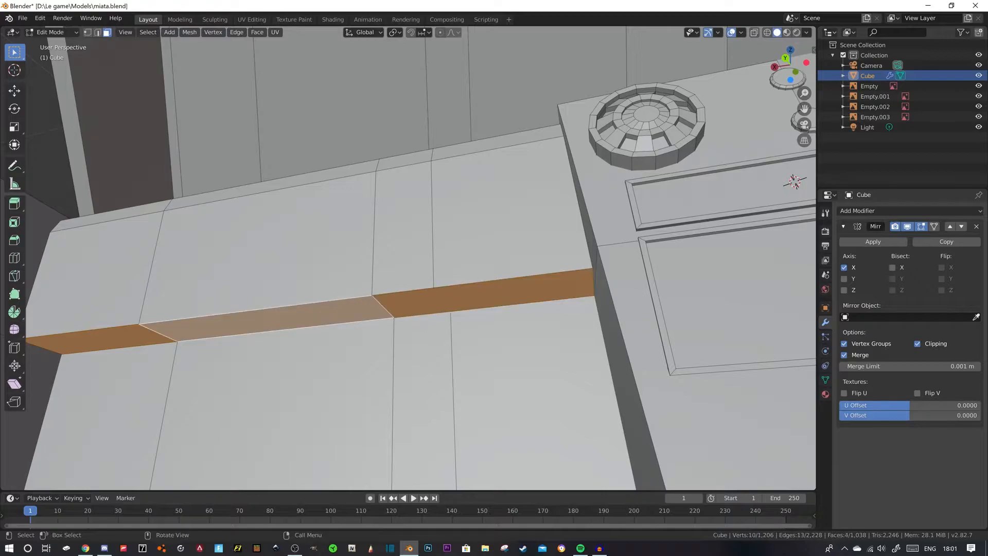
# - Reselect the four underside faces of the dashboard overhang and move them down along Z to deepen the dashboard
pyautogui.click(497, 229)
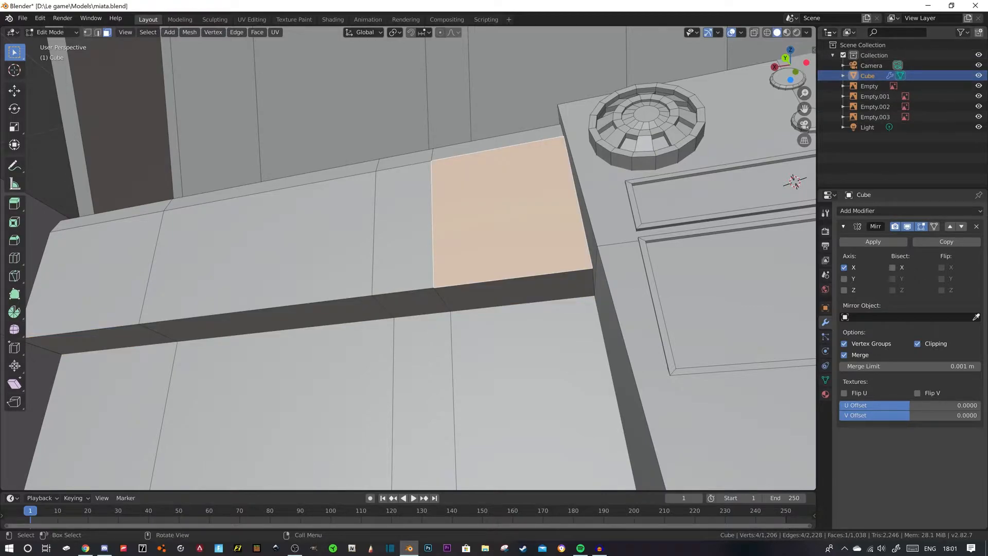
pyautogui.keyDown('ctrl'); pyautogui.click(93, 276); pyautogui.keyUp('ctrl')
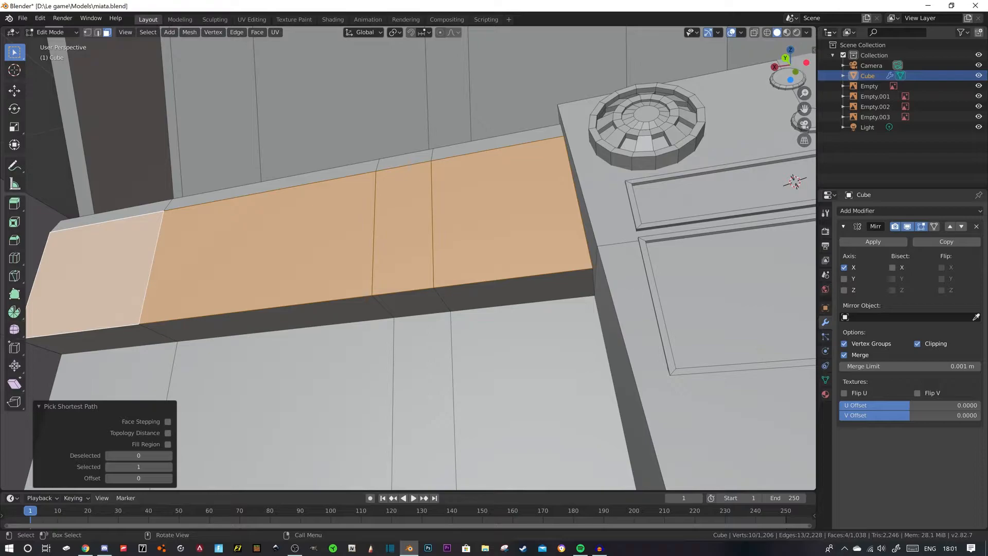
pyautogui.click(103, 339)
pyautogui.keyDown('ctrl'); pyautogui.click(515, 289); pyautogui.keyUp('ctrl')
pyautogui.moveTo(515, 288); pyautogui.dragTo(530, 330, button='middle')
pyautogui.click(15, 91)
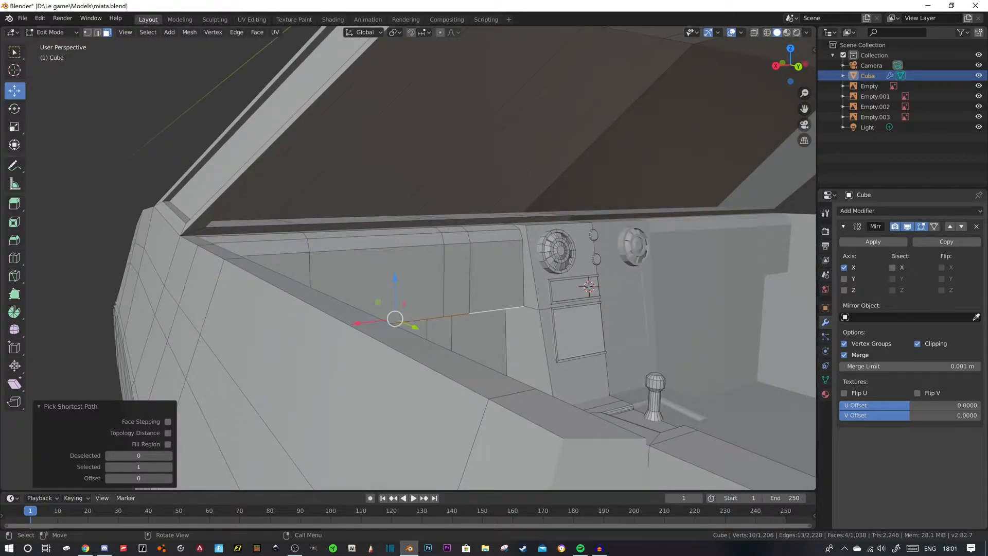
pyautogui.moveTo(395, 279); pyautogui.dragTo(395, 316)
# - Try shifting the dashboard's underside faces along the Y axis, and undo that move
pyautogui.moveTo(395, 316); pyautogui.dragTo(288, 316, button='middle')
pyautogui.moveTo(312, 347); pyautogui.dragTo(296, 351)
pyautogui.scroll(-5, 296, 350)
pyautogui.moveTo(296, 350); pyautogui.dragTo(324, 353, button='middle')
pyautogui.scroll(5, 301, 384)
pyautogui.hotkey('ctrl', 'z')
# - Select the dashboard's lower front edges up to the center console and shift them slightly along Y
pyautogui.press('2')
pyautogui.click(274, 343)
pyautogui.keyDown('ctrl'); pyautogui.click(492, 360); pyautogui.keyUp('ctrl')
pyautogui.moveTo(491, 360); pyautogui.dragTo(429, 384, button='middle')
pyautogui.moveTo(297, 341); pyautogui.dragTo(280, 344)
pyautogui.moveTo(279, 343); pyautogui.dragTo(342, 323, button='middle')
pyautogui.moveTo(286, 355); pyautogui.dragTo(404, 383, button='middle')
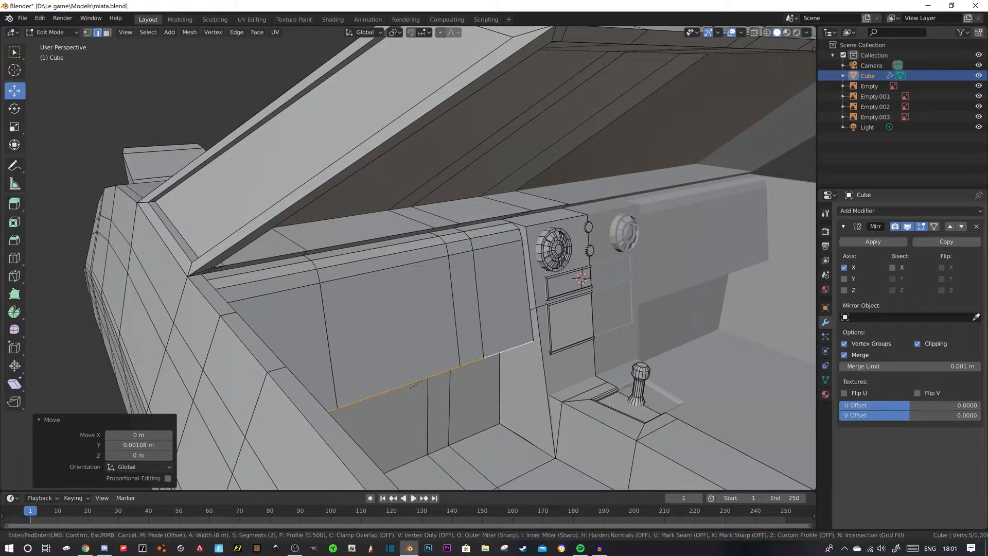
# - Bevel the dashboard's lower front edges about 0.0311 m with 2 segments and clear the selection
pyautogui.hotkey('ctrl', 'b')
pyautogui.click(434, 407)
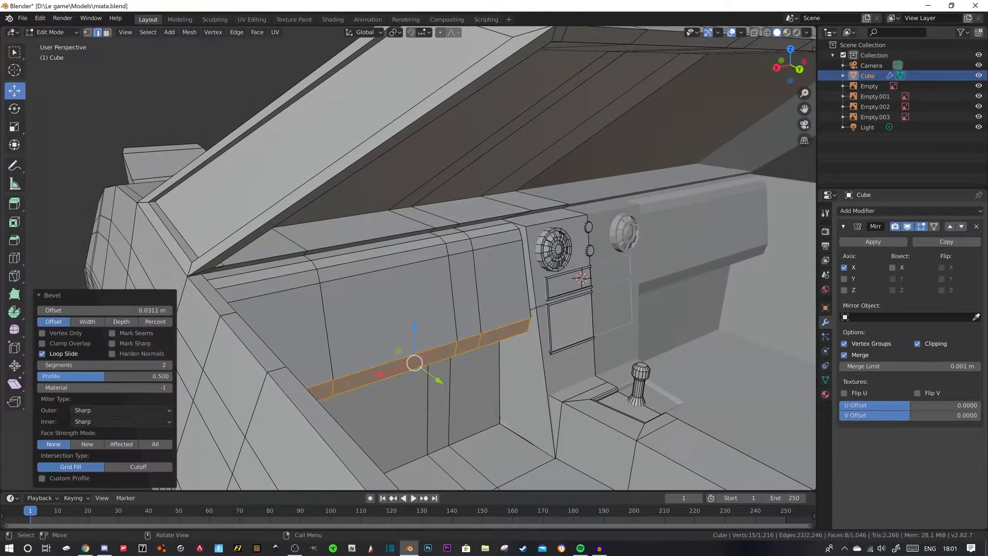
pyautogui.scroll(-6, 434, 406)
pyautogui.hotkey('alt', 'a')
# - Select the console's whole round vent and duplicate it along X to the outer end of the dashboard
pyautogui.moveTo(433, 397); pyautogui.dragTo(356, 385, button='middle')
pyautogui.scroll(5, 348, 389)
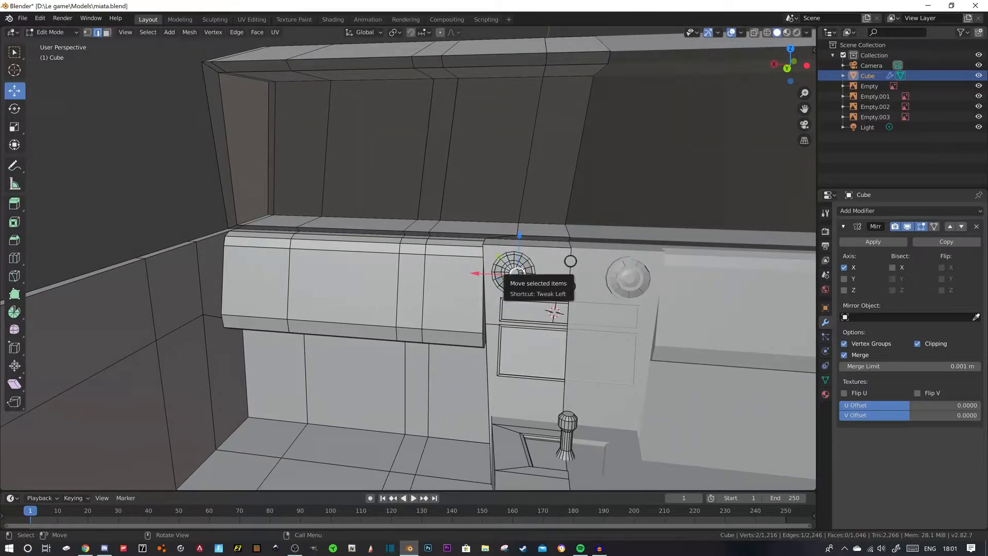
pyautogui.press('l')
pyautogui.hotkey('shift', 'd')
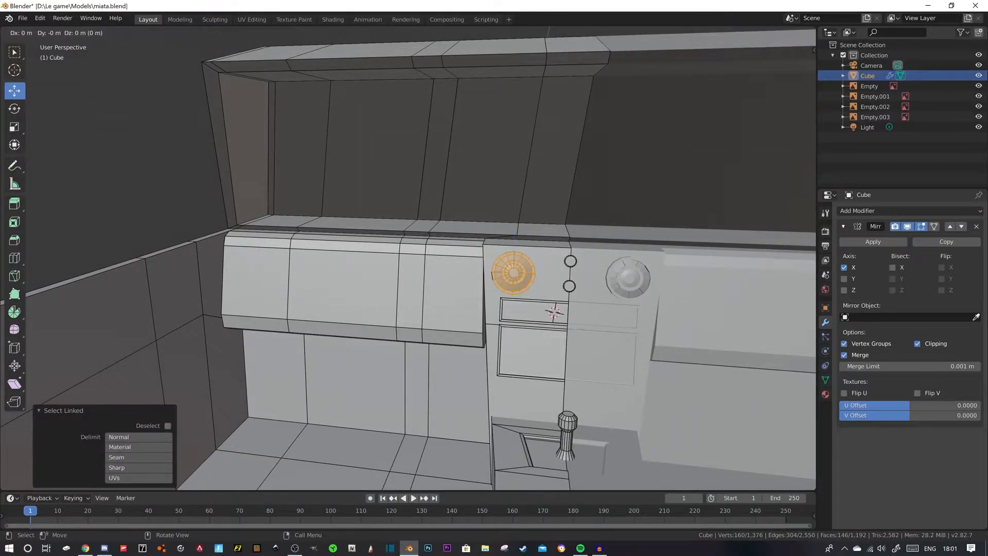
pyautogui.press('x')
pyautogui.click(241, 262)
# - Seat the duplicated vent against the dashboard's front face and lower it 0.015 m, clearing the selection
pyautogui.moveTo(241, 262); pyautogui.dragTo(299, 288, button='middle')
pyautogui.moveTo(373, 378); pyautogui.dragTo(368, 374)
pyautogui.moveTo(336, 325); pyautogui.dragTo(337, 337)
pyautogui.scroll(-4, 337, 338)
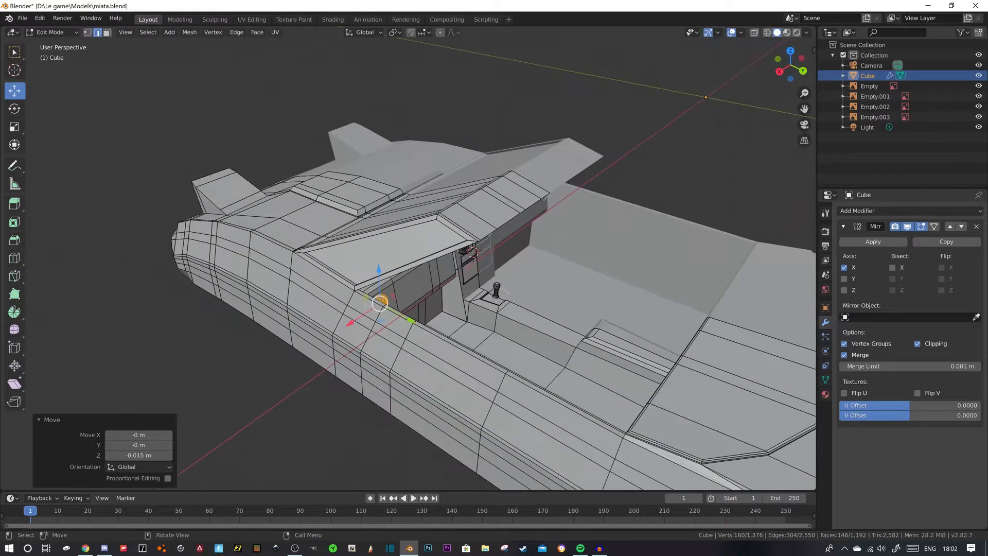
pyautogui.moveTo(337, 337); pyautogui.dragTo(265, 342, button='middle')
pyautogui.hotkey('alt', 'a')
# - Examine the dashboard in the MX-5 interior photo in Chrome, and compare it with the model back in Blender
pyautogui.click(104, 548)
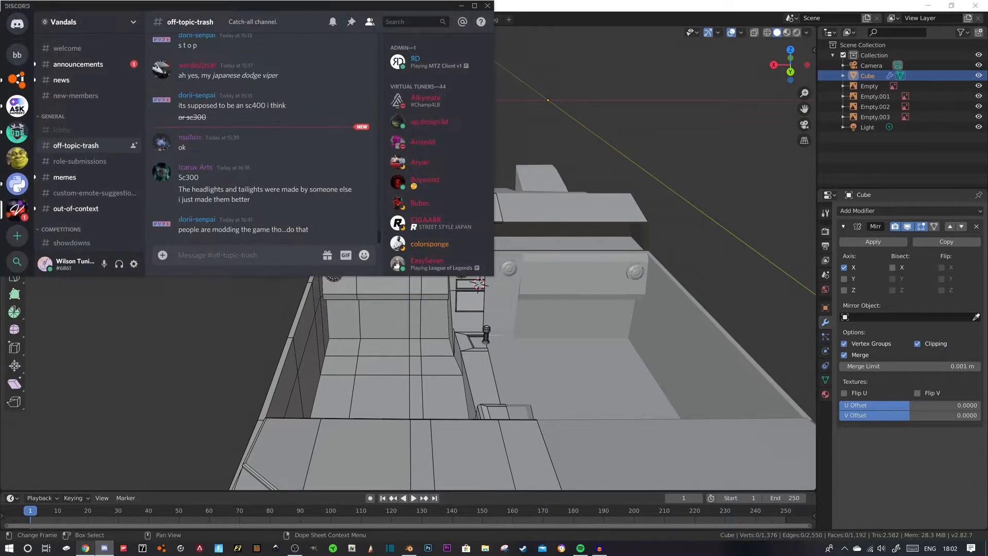
pyautogui.click(86, 548)
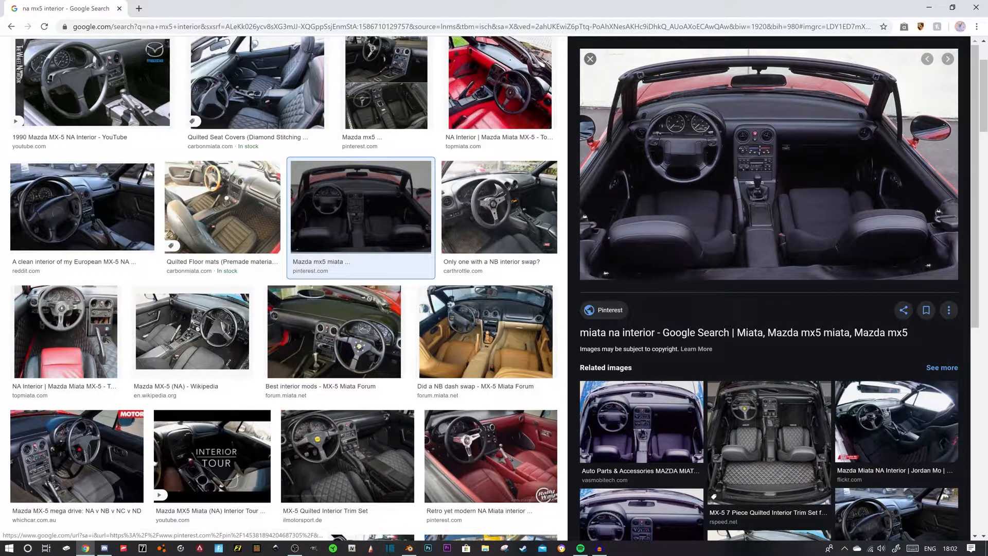
pyautogui.click(409, 548)
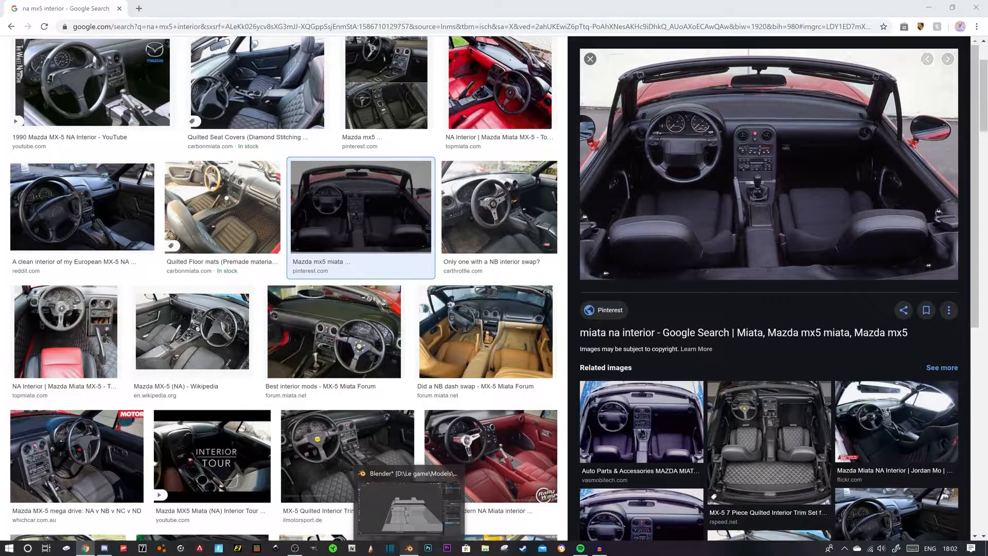
pyautogui.scroll(5, 412, 309)
pyautogui.moveTo(412, 308); pyautogui.dragTo(446, 312, button='middle')
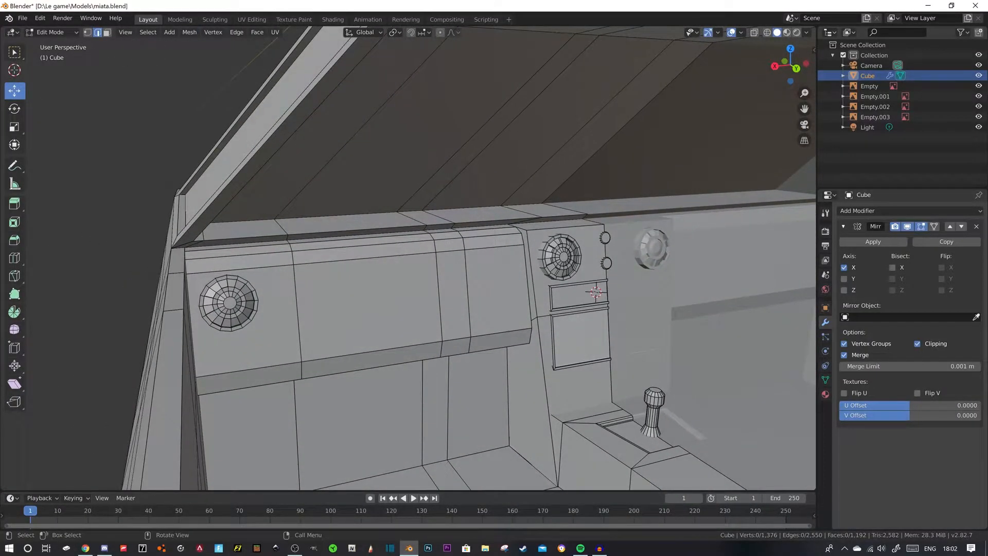
# - Place the 3D cursor on the dashboard's top edge, between the outer vent and the center console
pyautogui.click(14, 70)
pyautogui.click(368, 240)
pyautogui.moveTo(367, 239); pyautogui.dragTo(341, 256, button='middle')
pyautogui.scroll(-4, 368, 247)
pyautogui.hotkey('shift', 'a')
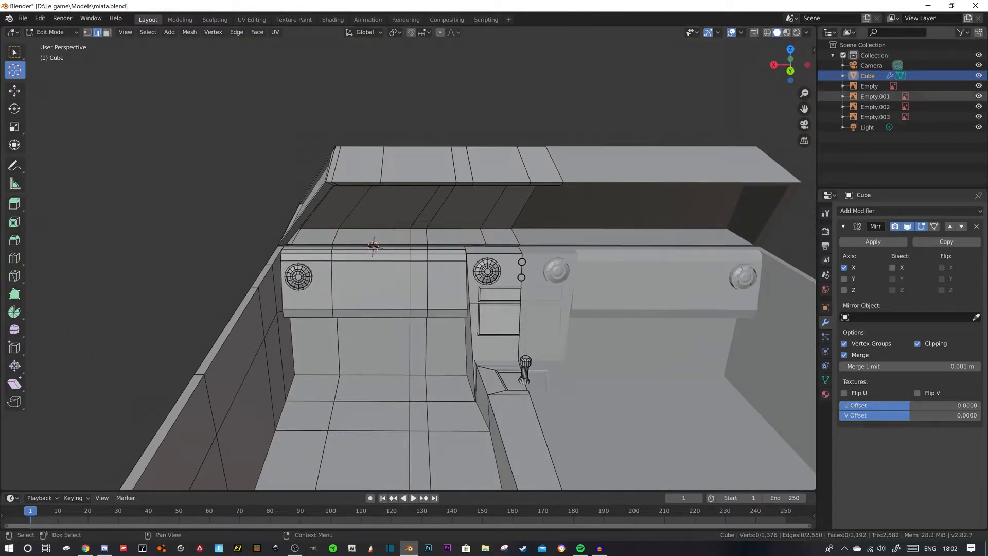
# - Apply the car body's Mirror modifier in Object Mode and return to Edit Mode
pyautogui.scroll(-5, 443, 267)
pyautogui.moveTo(442, 268)
pyautogui.mouseDown(button='middle')
pyautogui.moveTo(441, 281)
pyautogui.moveTo(560, 253)
pyautogui.moveTo(449, 261)
pyautogui.moveTo(440, 275)
pyautogui.mouseUp(button='middle')
pyautogui.scroll(4, 449, 261)
pyautogui.click(873, 242)
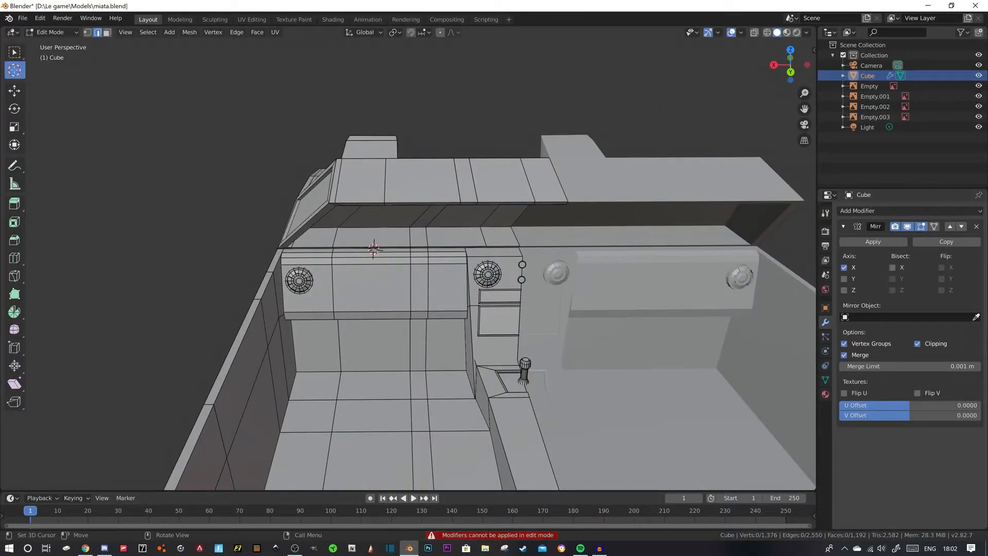
pyautogui.press('Tab')
pyautogui.click(873, 241)
pyautogui.press('Tab')
pyautogui.scroll(4, 449, 261)
pyautogui.moveTo(450, 261); pyautogui.dragTo(473, 244, button='middle')
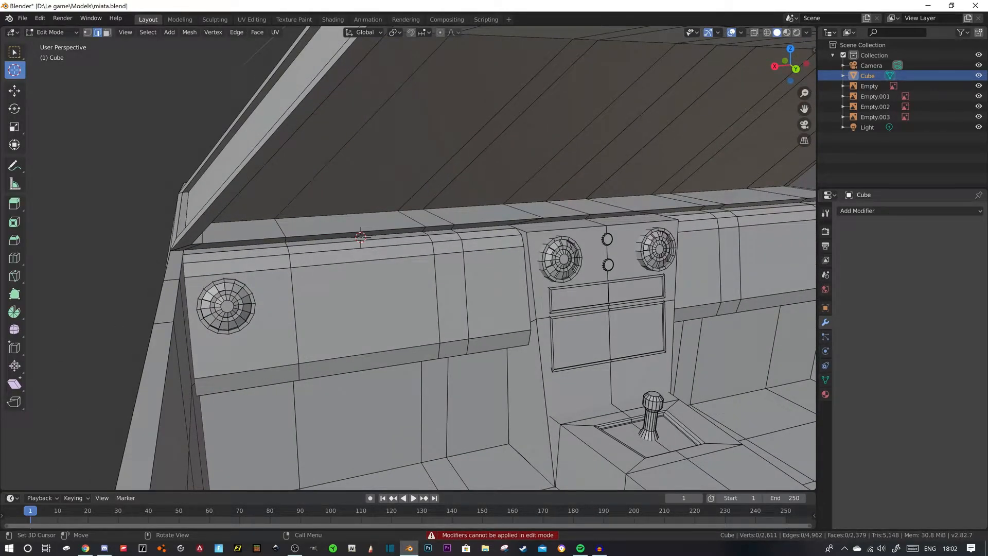
# - Add a 2 m cube at the 3D cursor and scale it to 0.061 as a block for the instrument hood
pyautogui.scroll(-4, 412, 257)
pyautogui.moveTo(452, 268)
pyautogui.mouseDown(button='middle')
pyautogui.moveTo(401, 265)
pyautogui.moveTo(424, 296)
pyautogui.moveTo(450, 267)
pyautogui.mouseUp(button='middle')
pyautogui.scroll(4, 424, 296)
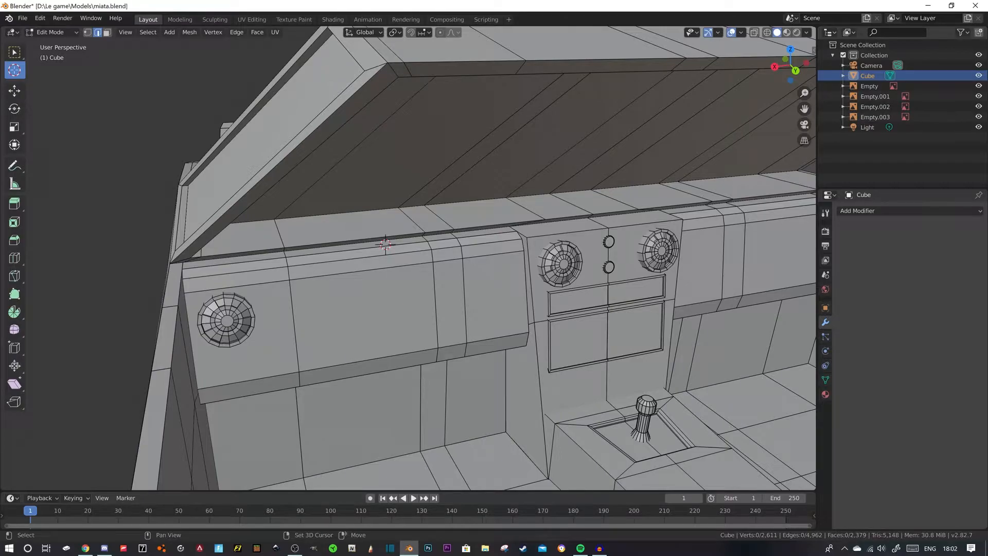
pyautogui.hotkey('shift', 'a')
pyautogui.click(370, 251)
pyautogui.scroll(-6, 371, 251)
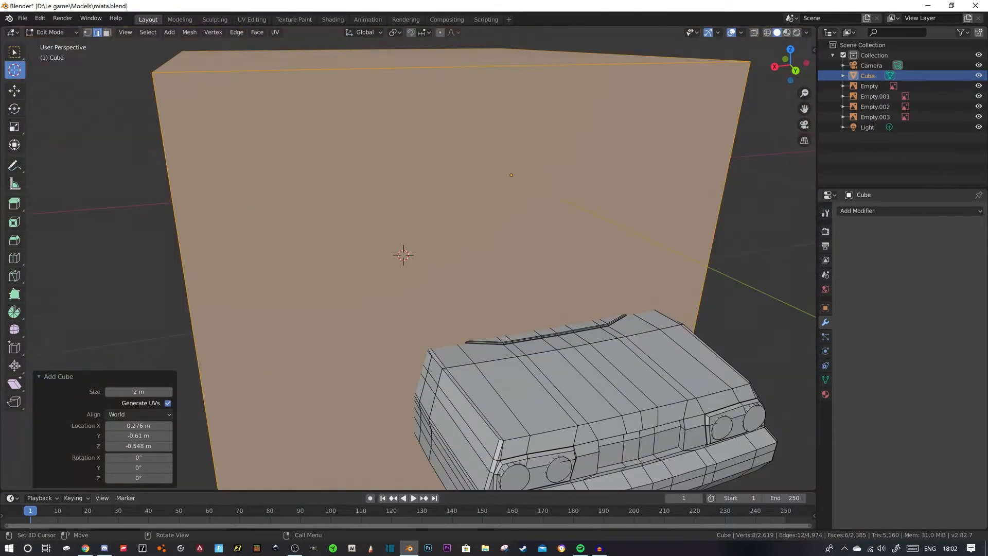
pyautogui.press('s')
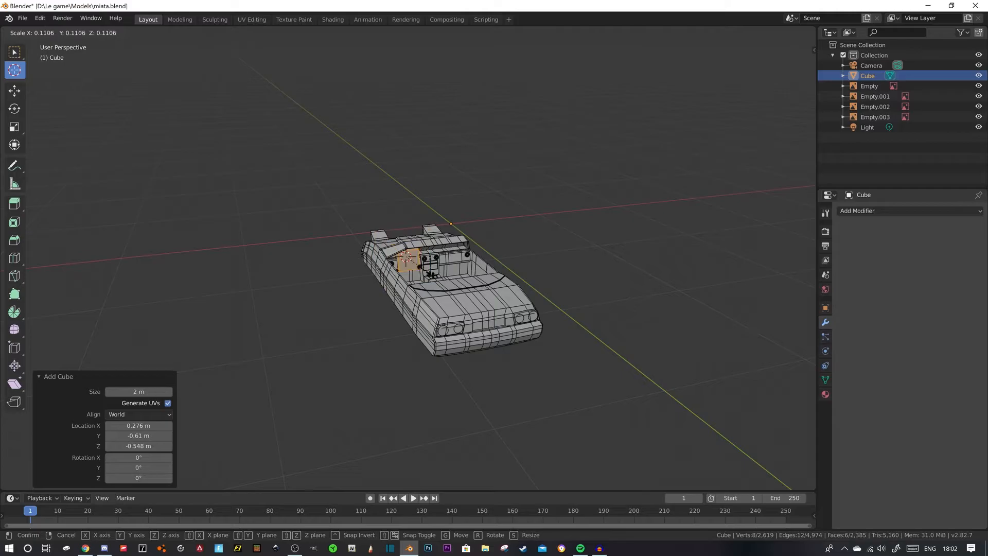
pyautogui.click(411, 262)
pyautogui.scroll(9, 408, 258)
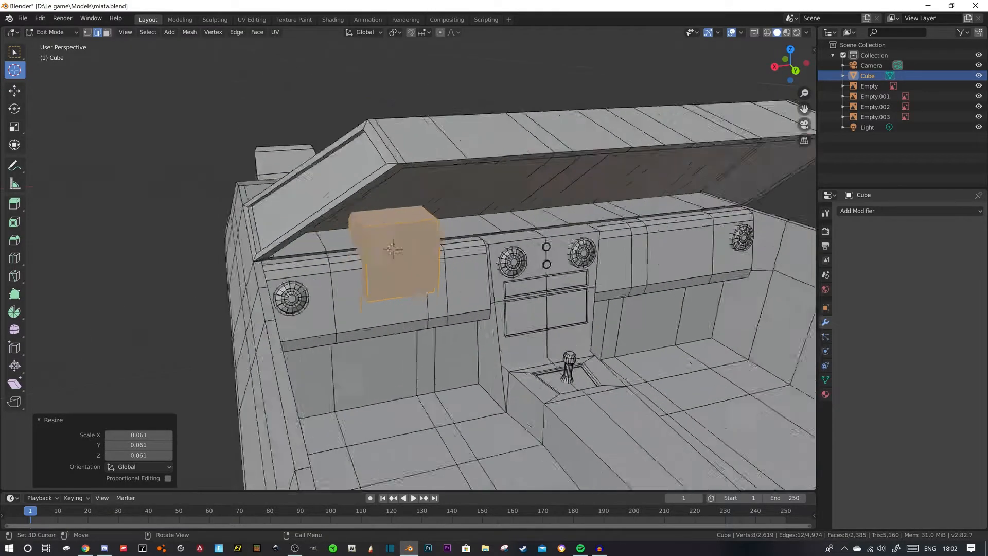
# - Widen the block over the dashboard by moving its opposite side faces outward along X
pyautogui.moveTo(408, 258)
pyautogui.mouseDown(button='middle')
pyautogui.moveTo(430, 252)
pyautogui.moveTo(558, 275)
pyautogui.moveTo(413, 259)
pyautogui.moveTo(422, 256)
pyautogui.mouseUp(button='middle')
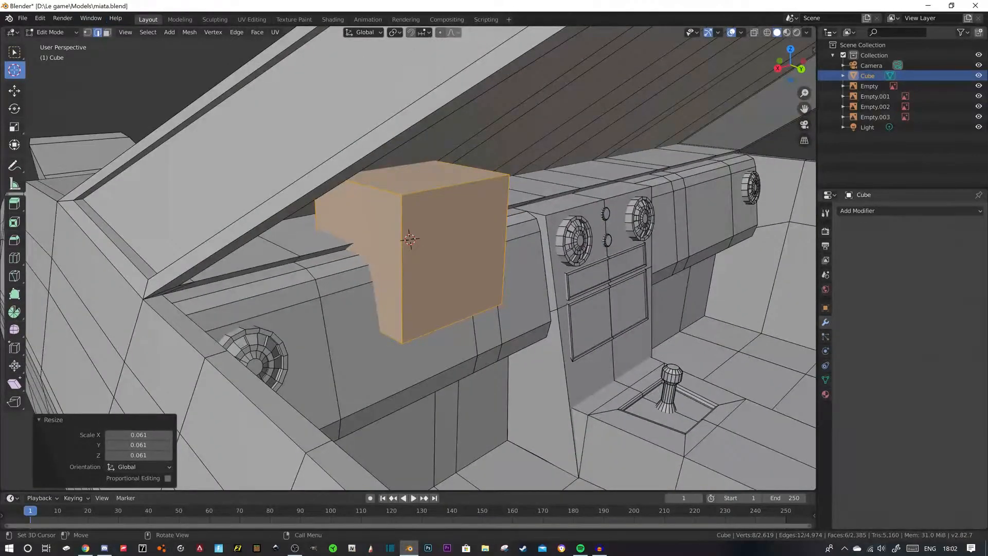
pyautogui.click(106, 32)
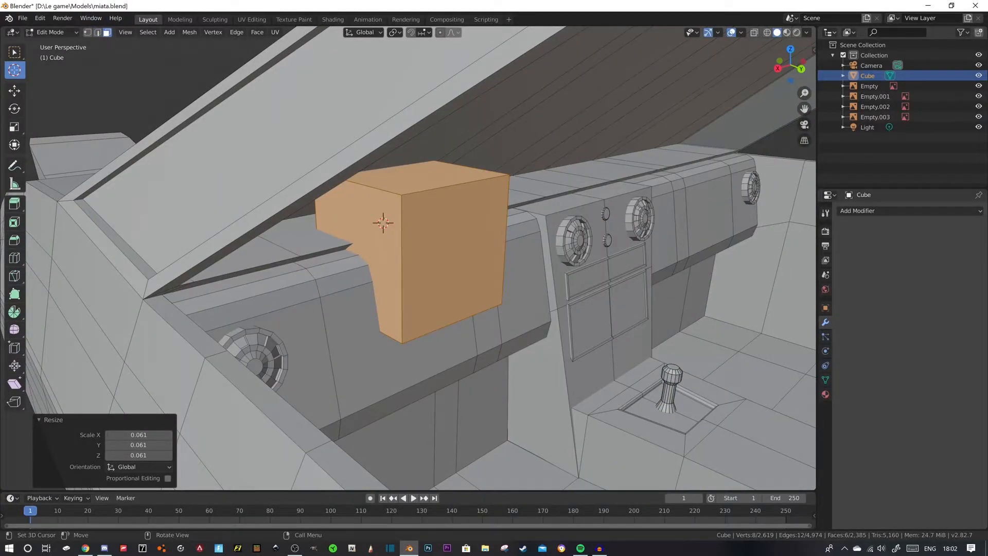
pyautogui.click(14, 90)
pyautogui.click(360, 221)
pyautogui.moveTo(327, 261); pyautogui.dragTo(247, 280)
pyautogui.moveTo(257, 278); pyautogui.dragTo(183, 267, button='middle')
pyautogui.click(388, 203)
pyautogui.moveTo(363, 227); pyautogui.dragTo(402, 231)
# - Check the instrument hood in the Chrome photo, and move the block's rear face 0.0322 m along Y in Blender
pyautogui.click(86, 548)
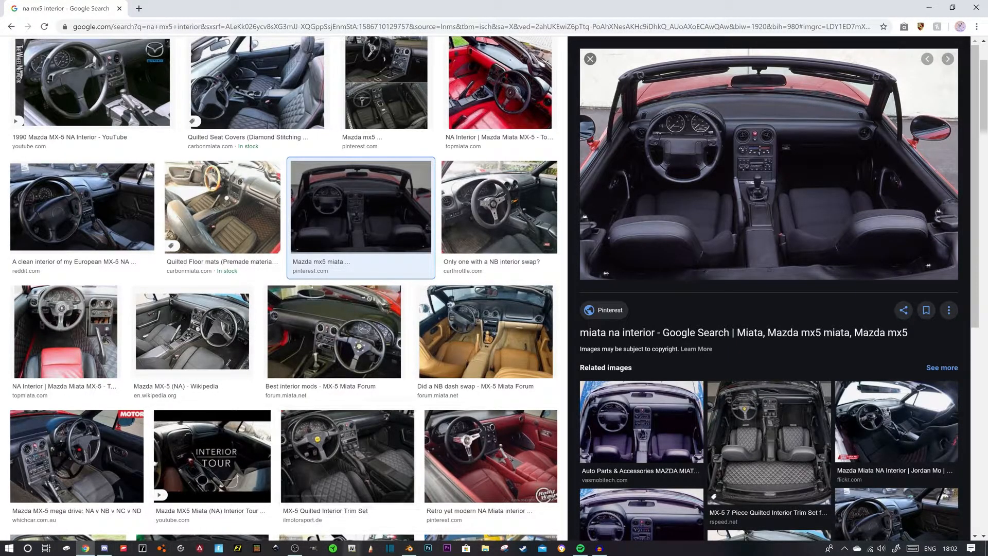
pyautogui.click(409, 548)
pyautogui.moveTo(453, 308); pyautogui.dragTo(329, 280, button='middle')
pyautogui.click(416, 188)
pyautogui.moveTo(416, 190); pyautogui.dragTo(469, 224, button='middle')
pyautogui.moveTo(351, 210); pyautogui.dragTo(320, 214)
pyautogui.moveTo(329, 216); pyautogui.dragTo(360, 219, button='middle')
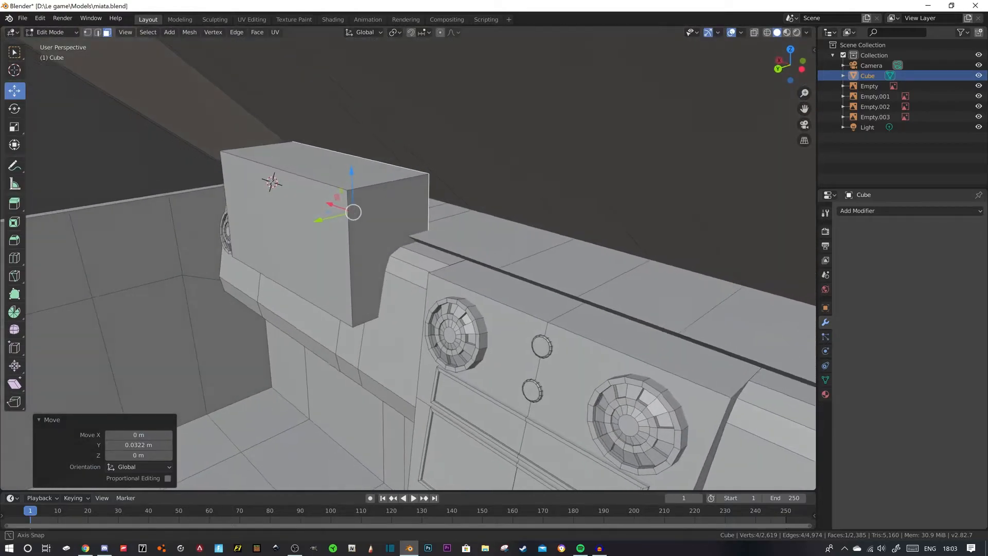
# - Try bevelling the block's top rear edge about 0.02 m with 2 segments
pyautogui.press('2')
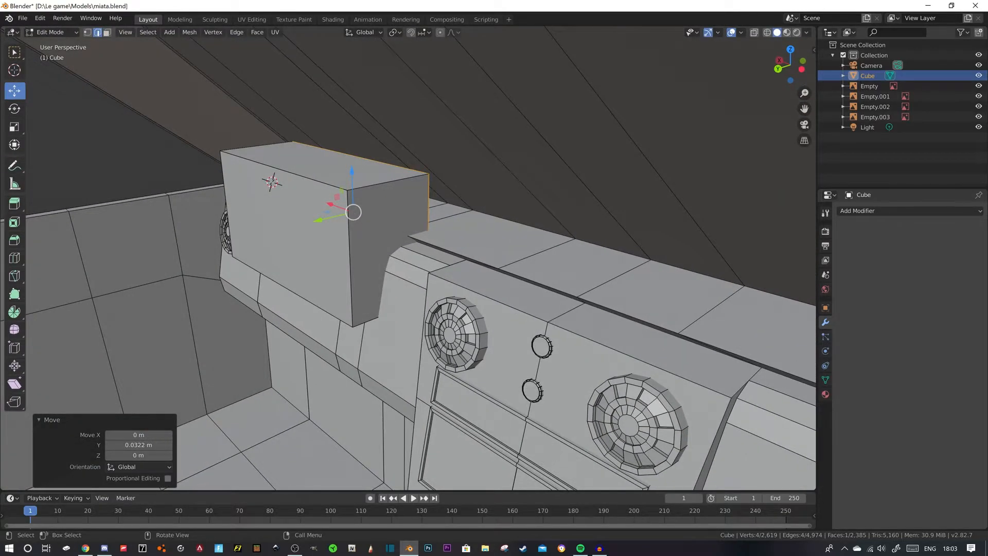
pyautogui.hotkey('ctrl', 'b')
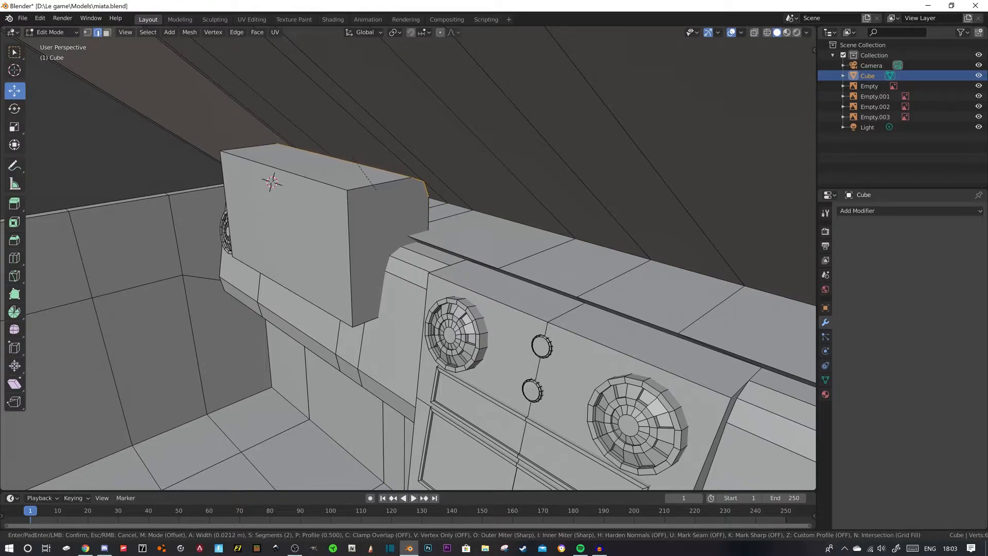
pyautogui.click(376, 190)
# - Try bevelling the block's two upper side edges about 0.0365 m with 2 segments
pyautogui.click(378, 186)
pyautogui.moveTo(377, 187); pyautogui.dragTo(458, 204, button='middle')
pyautogui.keyDown('shift'); pyautogui.click(214, 204); pyautogui.keyUp('shift')
pyautogui.hotkey('ctrl', 'b')
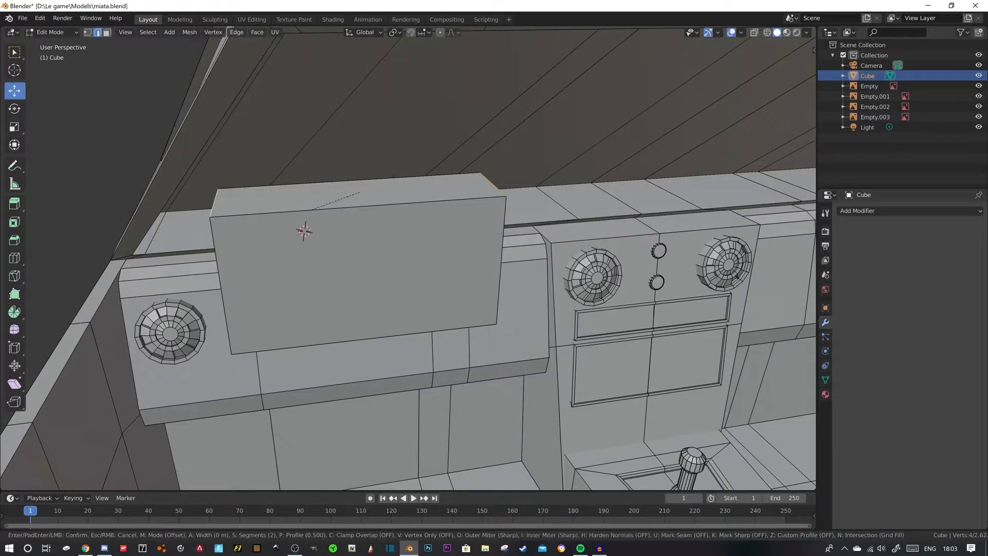
pyautogui.click(295, 225)
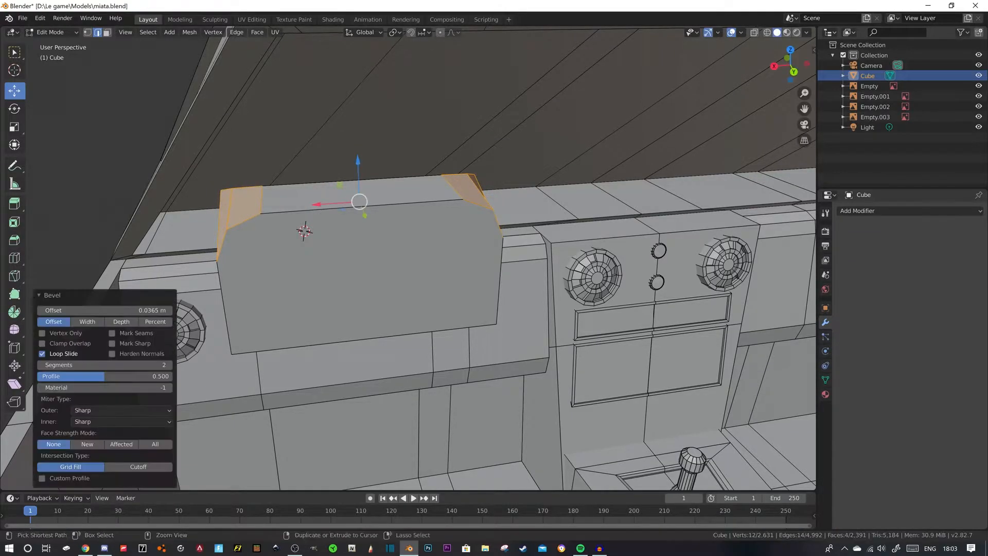
# - Undo the bevels on the block's upper side edges and top rear edge
pyautogui.hotkey('ctrl', 'z')
pyautogui.hotkey('ctrl', 'z')
pyautogui.press('z')
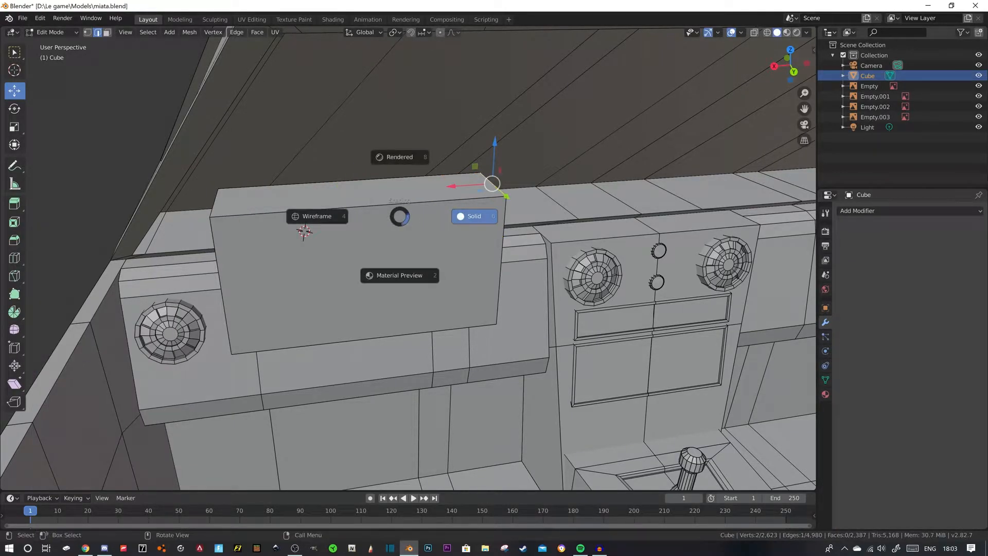
pyautogui.press('Escape')
pyautogui.hotkey('ctrl', 'z')
pyautogui.hotkey('ctrl', 'z')
pyautogui.moveTo(412, 231); pyautogui.dragTo(324, 232, button='middle')
pyautogui.hotkey('ctrl', 'z')
# - Select both upper side edges of the block and bevel them about 0.0522 m with 3 segments
pyautogui.moveTo(412, 232); pyautogui.dragTo(464, 236, button='middle')
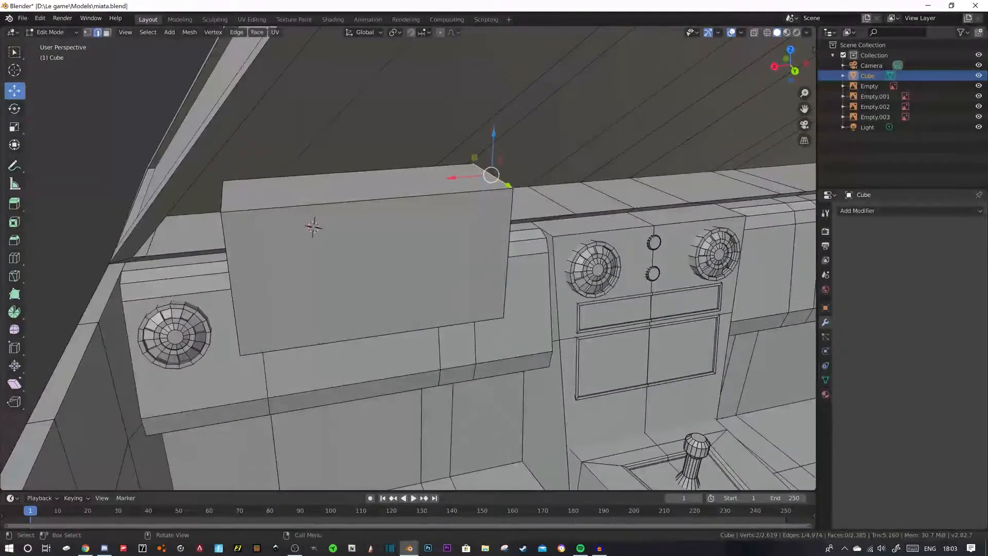
pyautogui.keyDown('shift'); pyautogui.click(222, 196); pyautogui.keyUp('shift')
pyautogui.hotkey('ctrl', 'b')
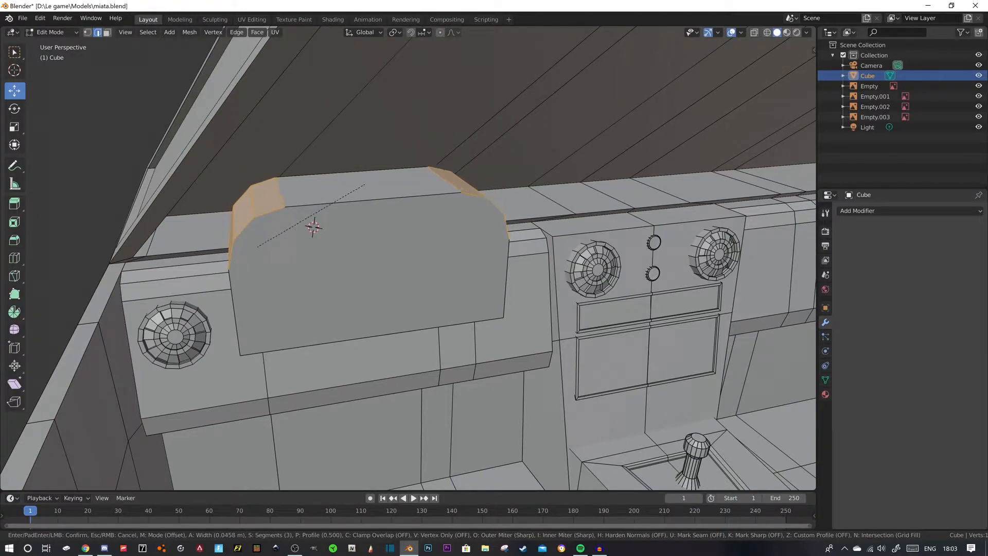
pyautogui.click(365, 184)
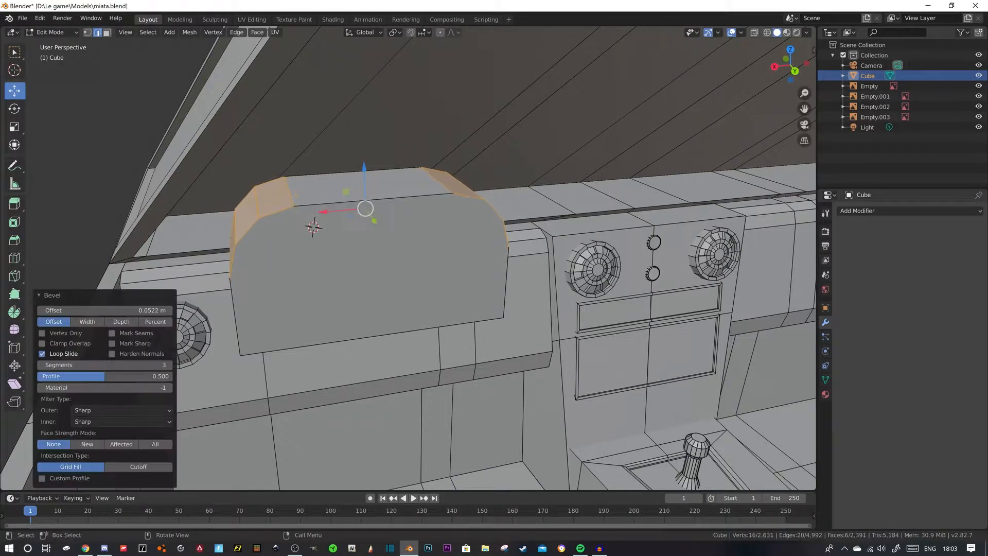
# - Check the hood shape in the Chrome photo, and select the rounded block's rear upper edges in Blender
pyautogui.hotkey('alt', 'Tab')
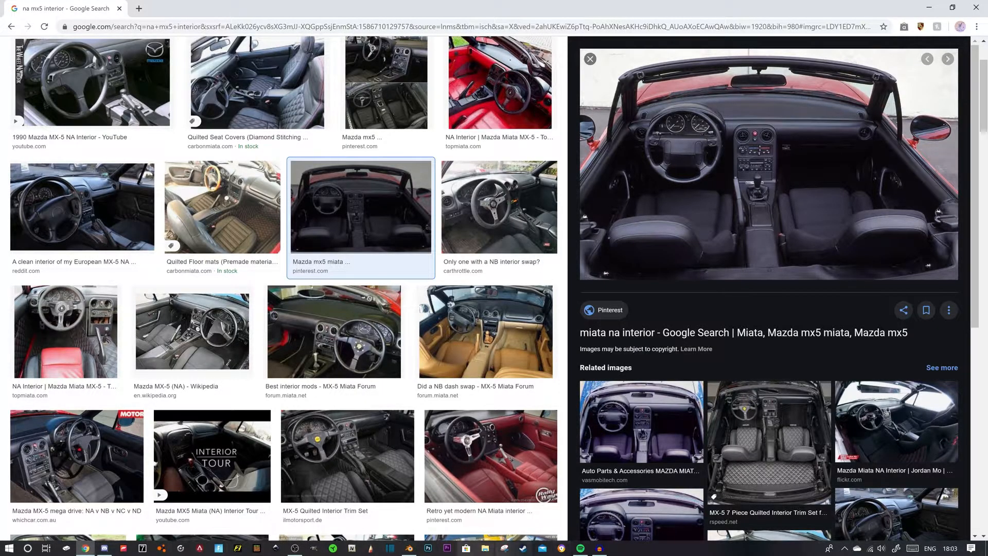
pyautogui.click(409, 548)
pyautogui.moveTo(502, 216); pyautogui.dragTo(452, 204, button='middle')
pyautogui.click(436, 216)
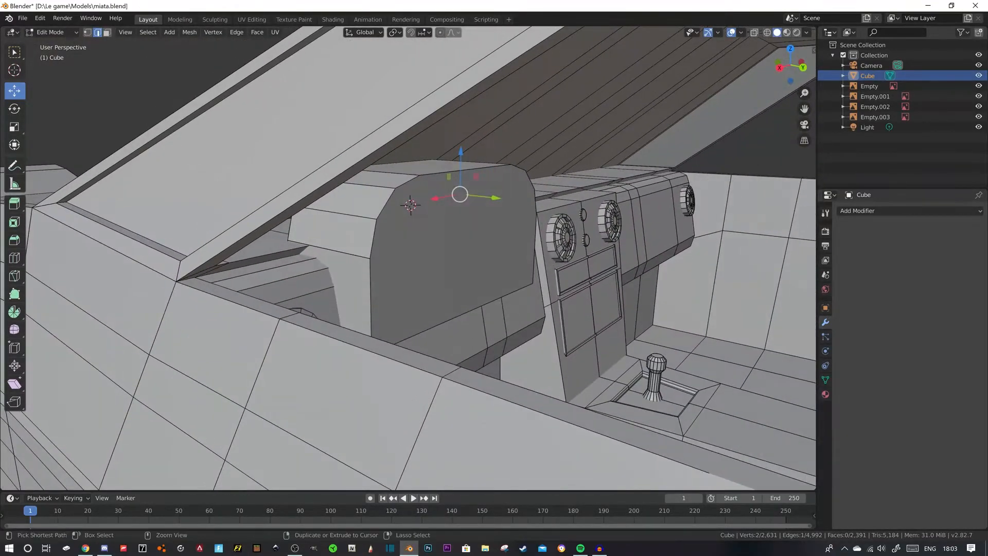
pyautogui.keyDown('ctrl'); pyautogui.click(398, 186); pyautogui.keyUp('ctrl')
# - Try bevelling the instrument hood's rear upper edges, and undo the bevel
pyautogui.moveTo(399, 186); pyautogui.dragTo(503, 257, button='middle')
pyautogui.hotkey('ctrl', 'b')
pyautogui.click(442, 243)
pyautogui.hotkey('ctrl', 'z')
# - Bevel the instrument hood's rear upper edges about 0.0759 m with 5 segments and inspect the rounded back
pyautogui.moveTo(446, 233); pyautogui.dragTo(425, 242, button='middle')
pyautogui.hotkey('ctrl', 'b')
pyautogui.scroll(1, 425, 240)
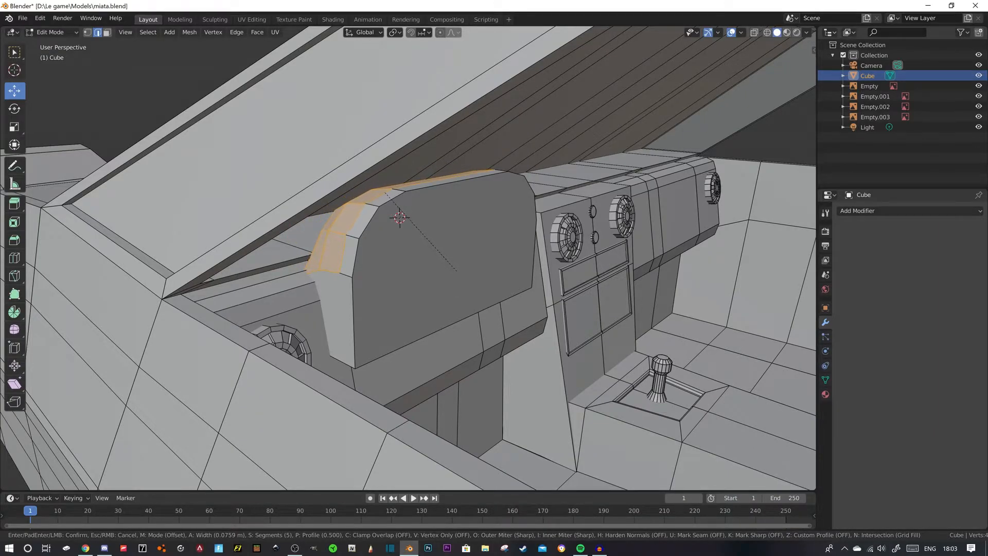
pyautogui.click(451, 267)
pyautogui.scroll(-6, 451, 268)
pyautogui.click(352, 171)
pyautogui.moveTo(360, 196); pyautogui.dragTo(252, 171, button='middle')
pyautogui.scroll(3, 257, 196)
pyautogui.scroll(2, 257, 177)
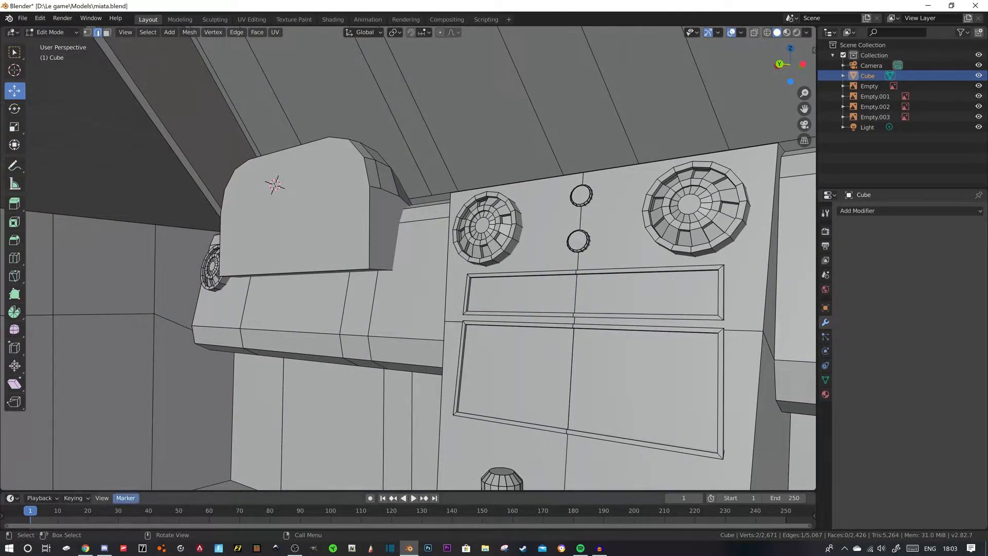
# - Check the hood shape in the Chrome photo, and in Blender move the instrument hood's lower front edge -0.0299 m along Y
pyautogui.click(86, 549)
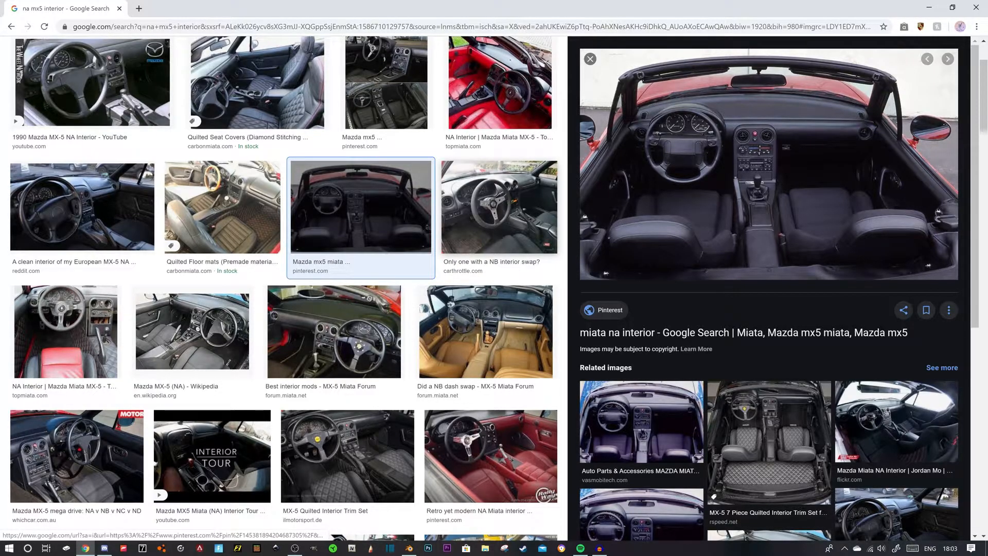
pyautogui.click(410, 548)
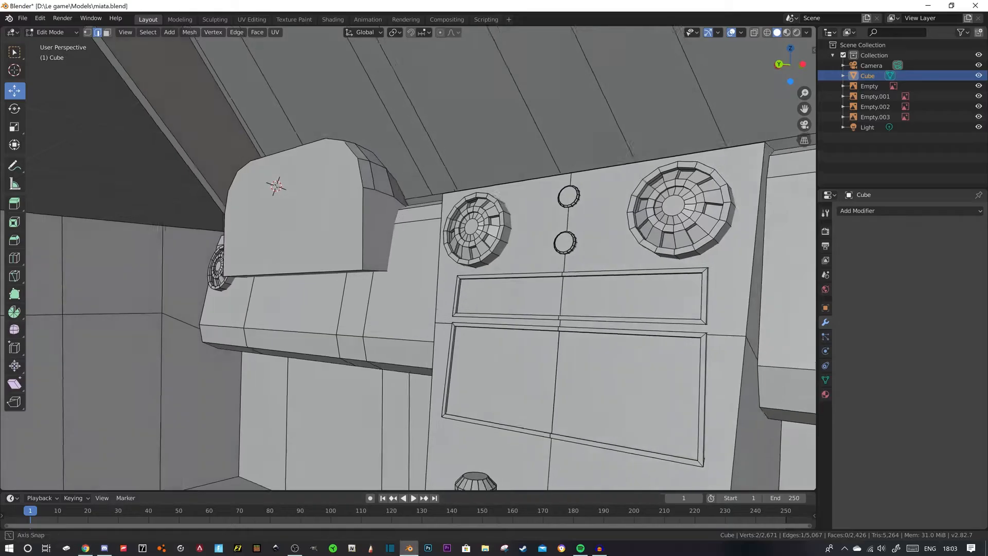
pyautogui.moveTo(437, 267); pyautogui.dragTo(431, 284, button='middle')
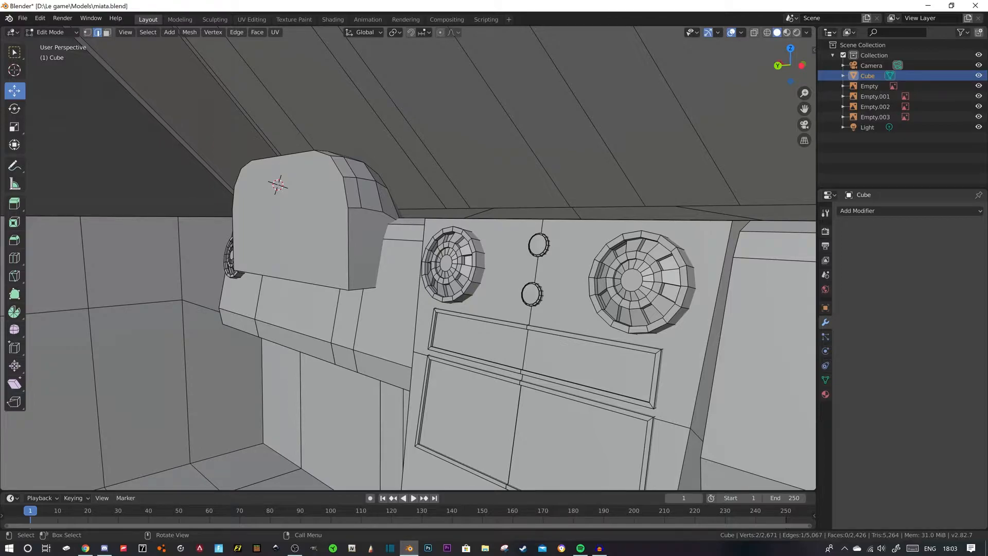
pyautogui.moveTo(309, 271); pyautogui.dragTo(278, 278, button='middle')
pyautogui.moveTo(243, 279); pyautogui.dragTo(276, 276)
pyautogui.scroll(-6, 276, 277)
pyautogui.moveTo(276, 276); pyautogui.dragTo(318, 283, button='middle')
pyautogui.scroll(4, 333, 289)
pyautogui.hotkey('ctrl', 'r')
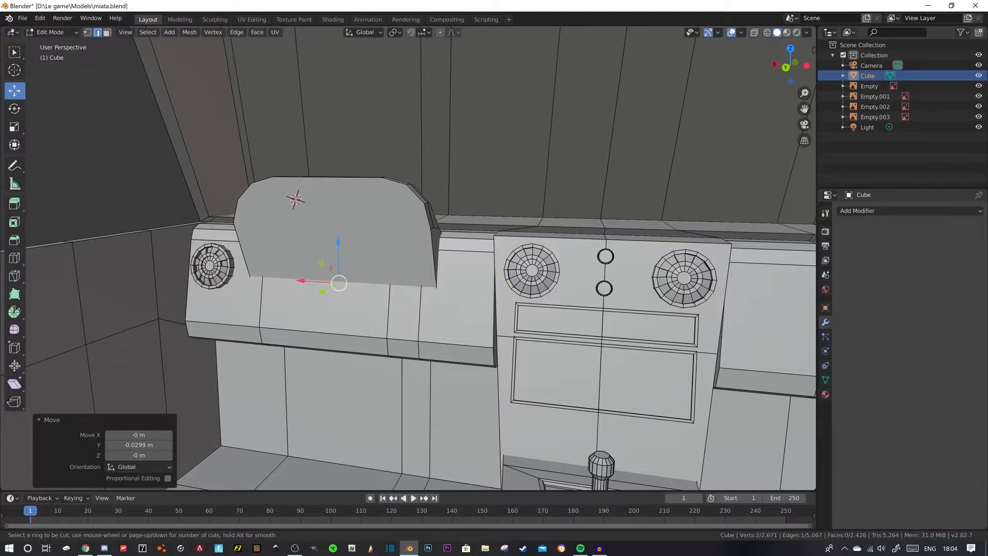
pyautogui.press('Escape')
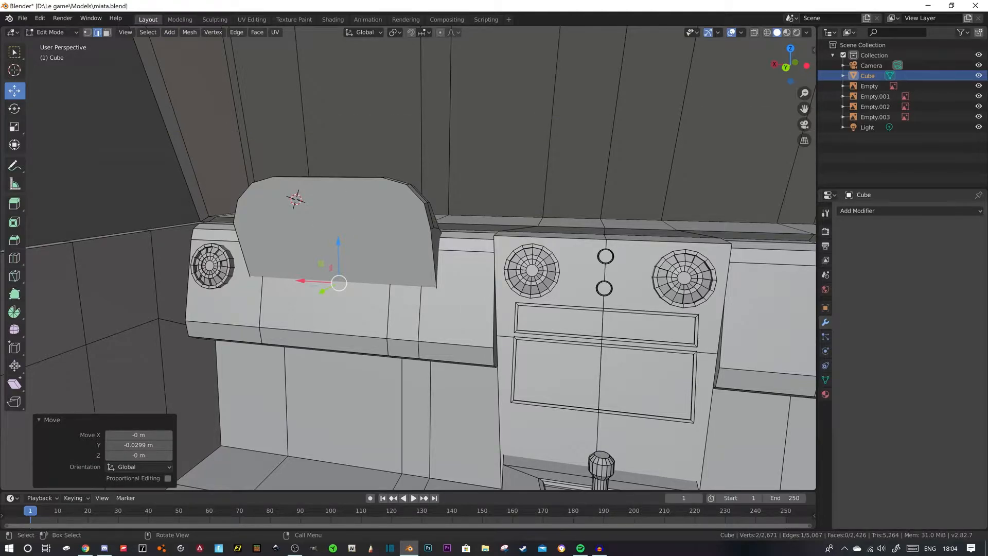
pyautogui.press('k')
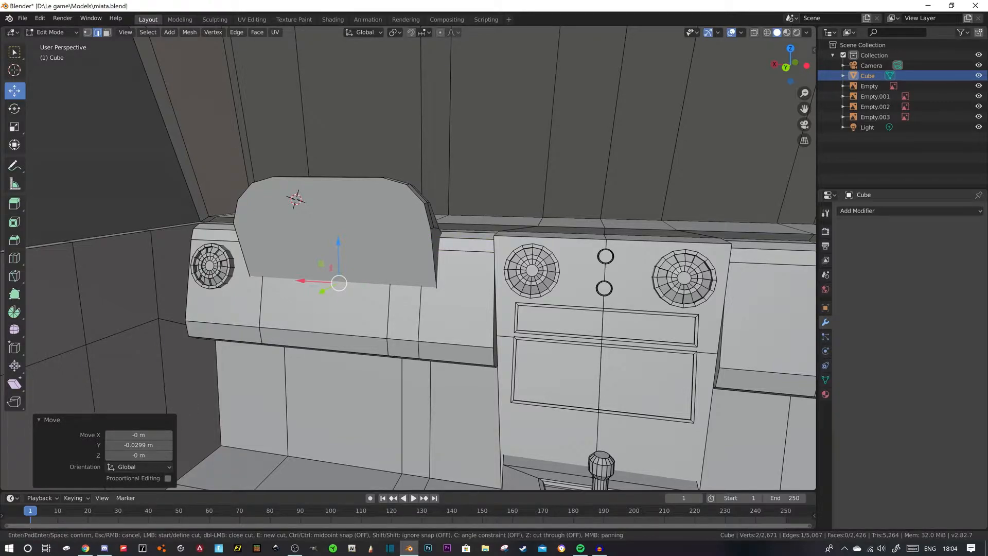
pyautogui.hotkey('alt', 'Tab')
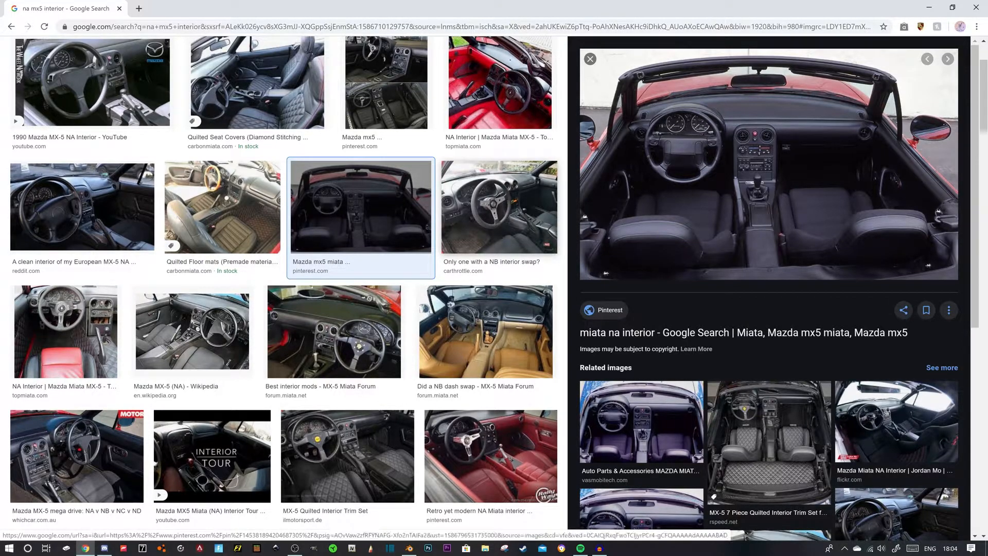
pyautogui.hotkey('alt', 'Tab')
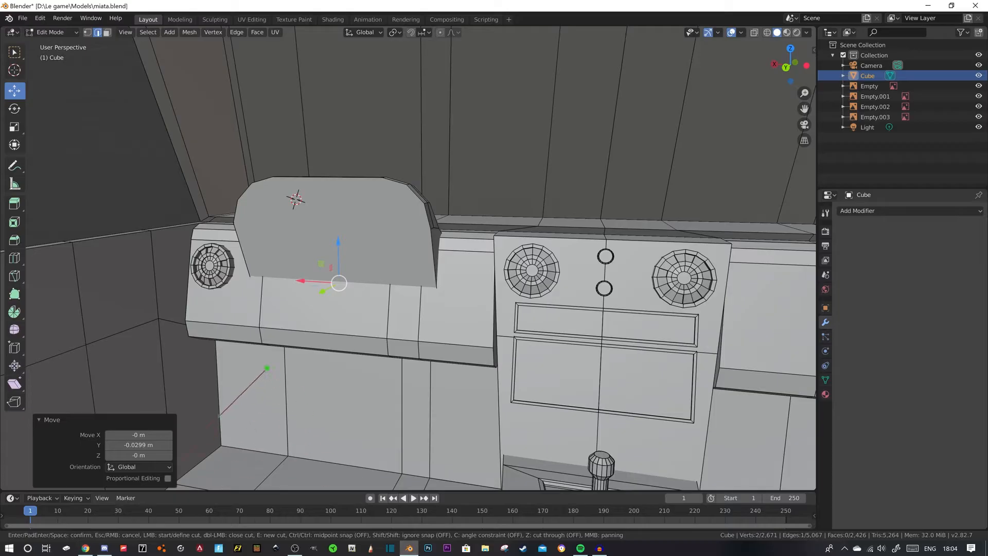
pyautogui.moveTo(219, 414); pyautogui.dragTo(195, 454, button='middle')
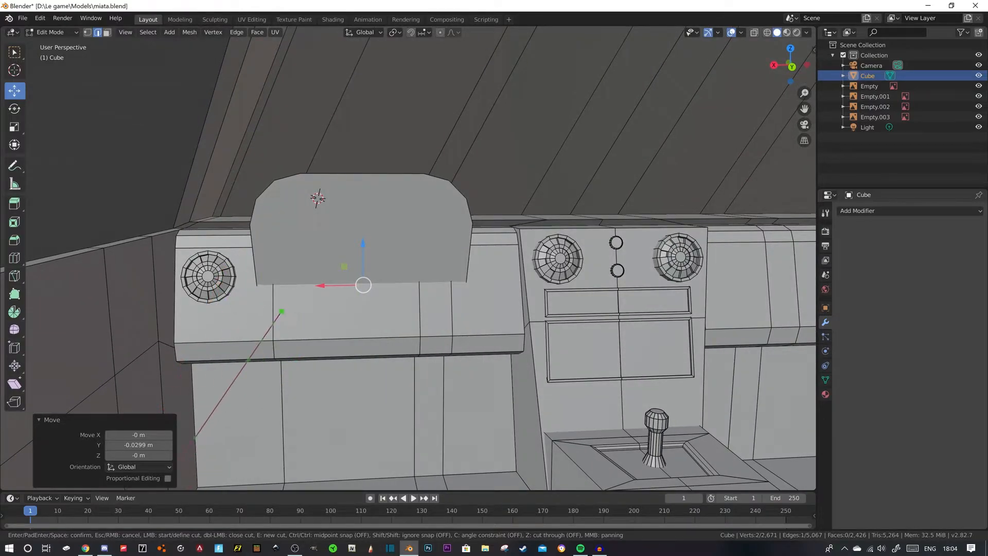
pyautogui.scroll(-5, 194, 441)
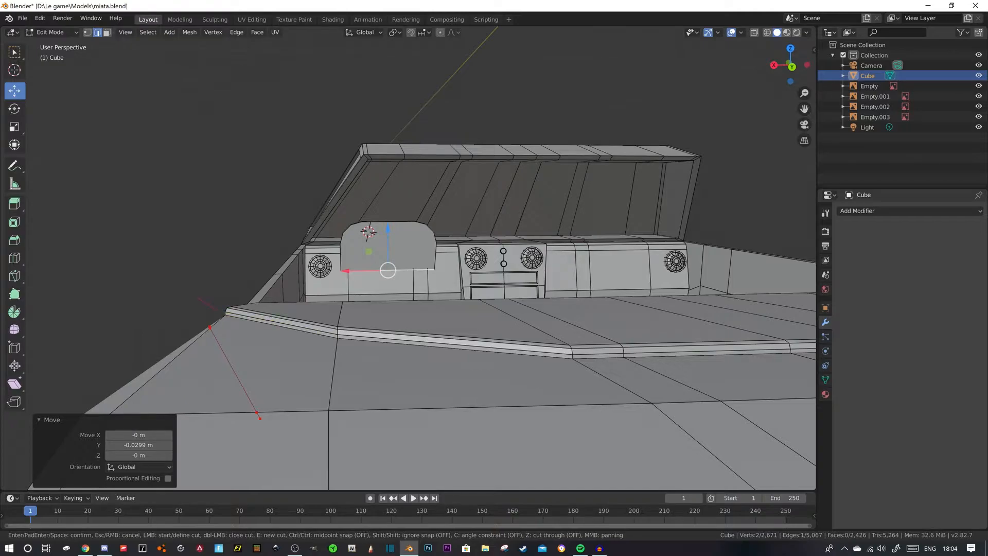
pyautogui.press('Escape')
pyautogui.scroll(-1, 260, 418)
pyautogui.scroll(7, 260, 418)
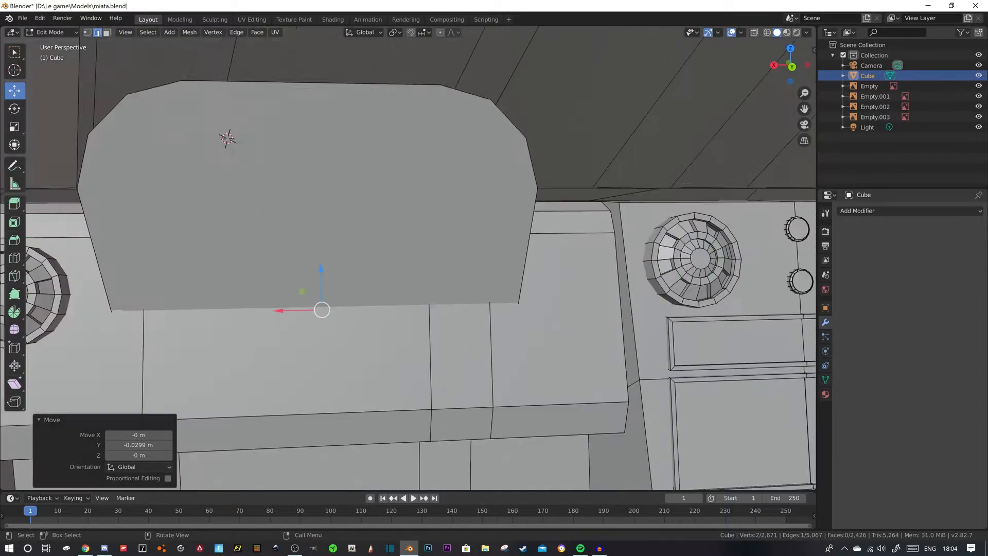
# - Shift the instrument hood's lower front edge slightly back toward the seats along the Y axis
pyautogui.moveTo(260, 419); pyautogui.dragTo(212, 427, button='middle')
pyautogui.press('g')
pyautogui.press('y')
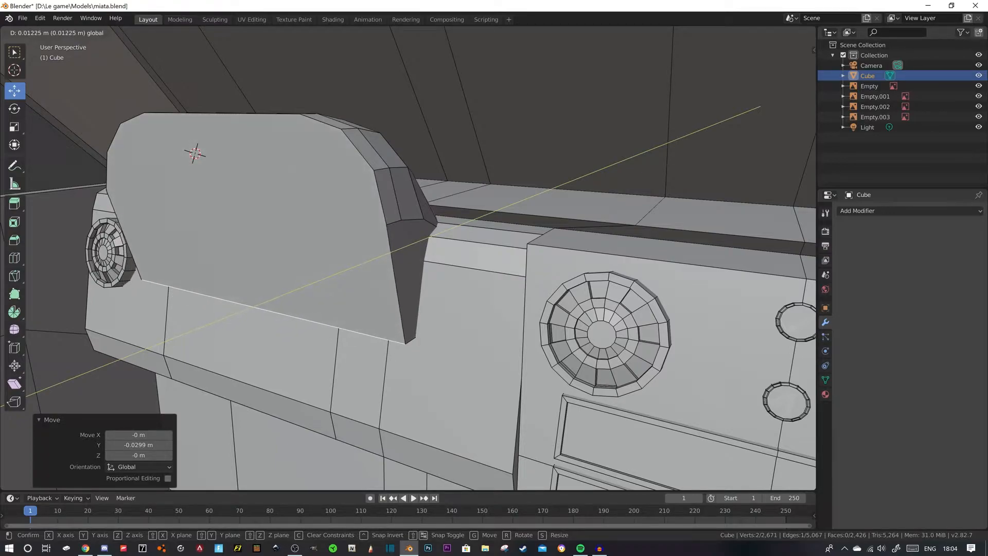
pyautogui.click(212, 427)
pyautogui.scroll(-3, 212, 427)
pyautogui.moveTo(212, 427); pyautogui.dragTo(258, 435, button='middle')
pyautogui.scroll(-2, 283, 433)
# - Try moving the whole linked instrument hood vertically along Z, and undo the move
pyautogui.press('l')
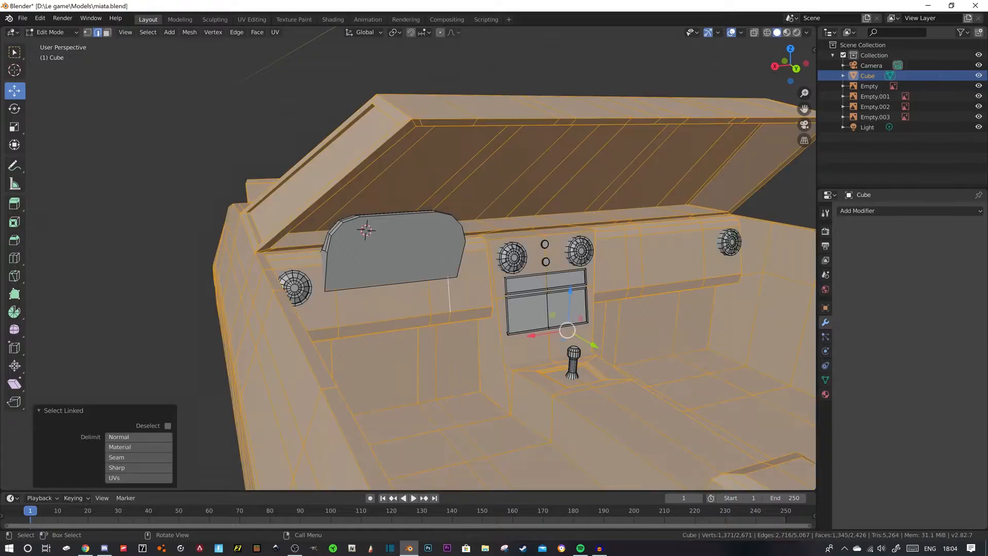
pyautogui.hotkey('alt', 'a')
pyautogui.press('l')
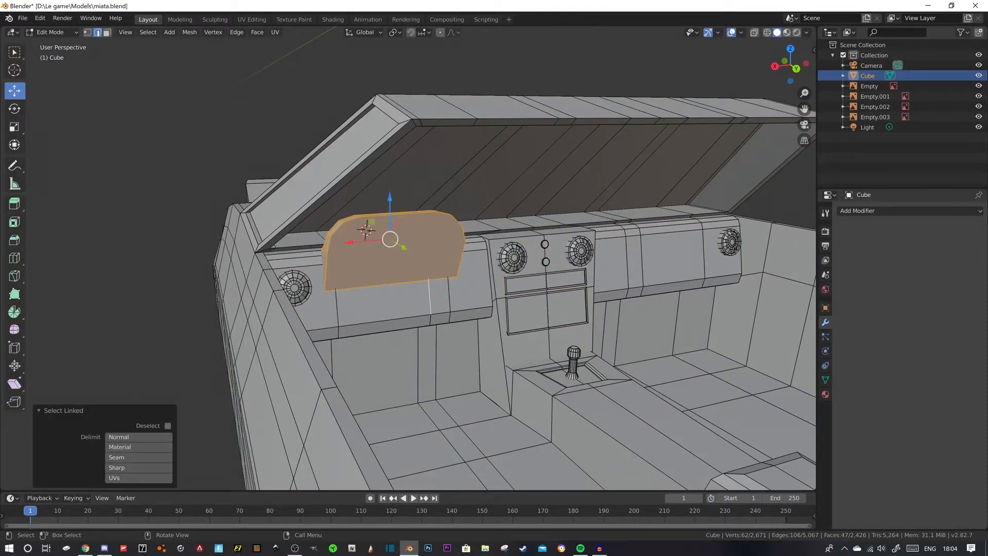
pyautogui.press('g')
pyautogui.press('z')
pyautogui.press('Return')
pyautogui.hotkey('ctrl', 'z')
pyautogui.hotkey('ctrl', 'z')
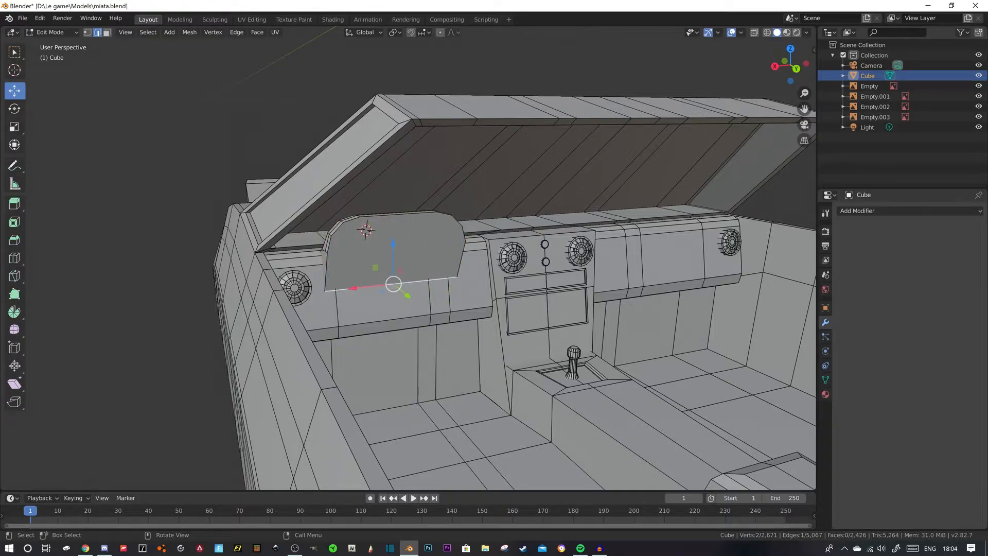
# - Raise the whole linked instrument hood 0.0617 m along Z and pull its lower front edge toward the seats along Y
pyautogui.press('l')
pyautogui.moveTo(389, 195); pyautogui.dragTo(389, 207)
pyautogui.moveTo(388, 207); pyautogui.dragTo(322, 200, button='middle')
pyautogui.moveTo(361, 211); pyautogui.dragTo(361, 176)
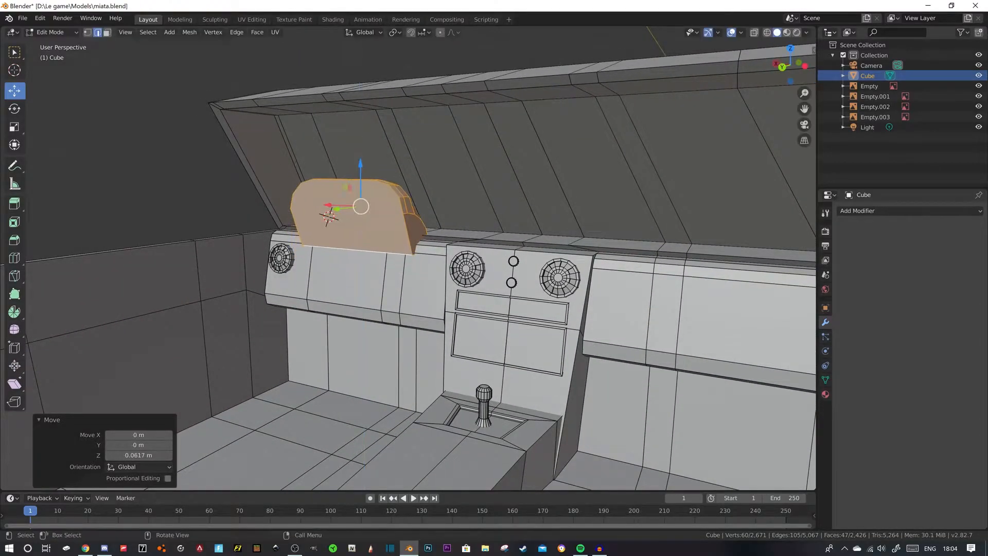
pyautogui.click(354, 250)
pyautogui.moveTo(329, 255); pyautogui.dragTo(317, 259)
pyautogui.click(383, 183)
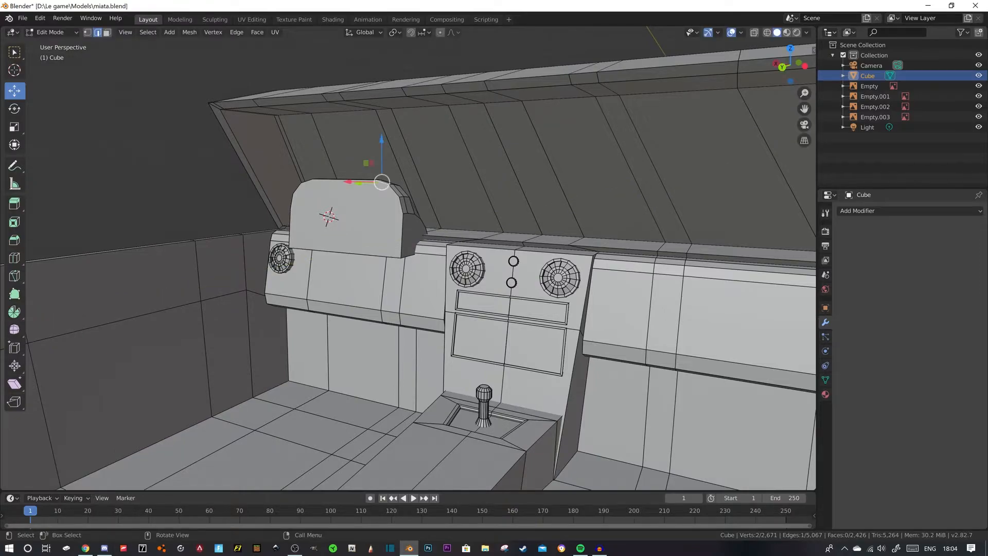
# - Lower the whole linked instrument hood back into the dashboard, finishing with a Z move of -0.00576 m
pyautogui.press('l')
pyautogui.moveTo(360, 164); pyautogui.dragTo(361, 199)
pyautogui.moveTo(362, 206); pyautogui.dragTo(461, 212, button='middle')
pyautogui.scroll(2, 406, 222)
pyautogui.moveTo(395, 196); pyautogui.dragTo(395, 201)
pyautogui.moveTo(395, 201); pyautogui.dragTo(412, 213, button='middle')
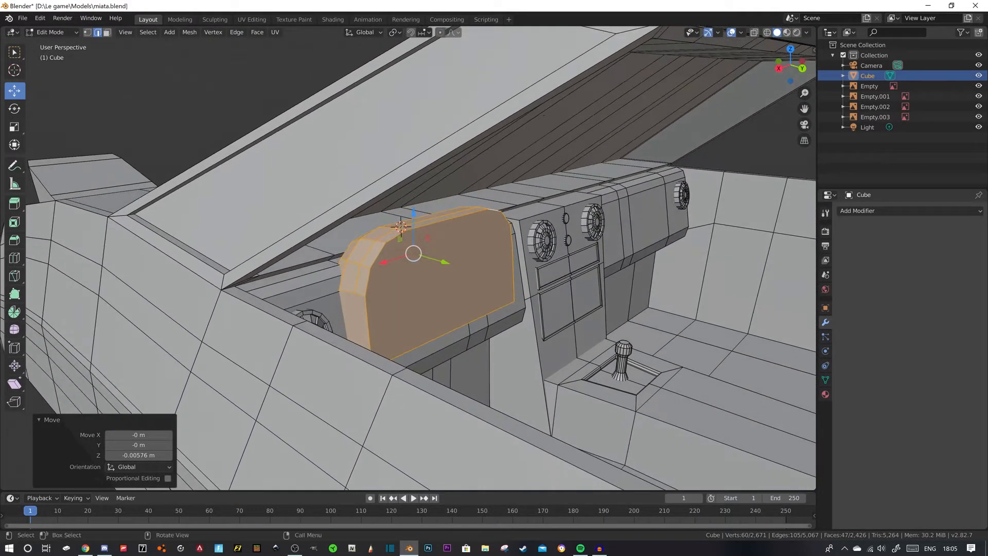
# - Bevel the instrument hood's lower front edge 0.0147 m with 5 segments
pyautogui.click(449, 332)
pyautogui.moveTo(483, 341); pyautogui.dragTo(472, 337)
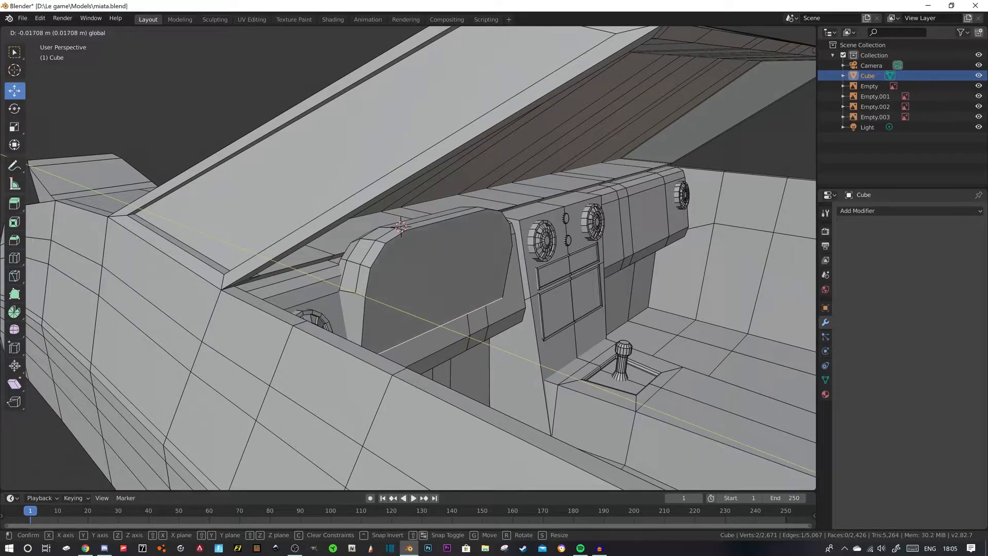
pyautogui.press('Escape')
pyautogui.hotkey('ctrl', 'b')
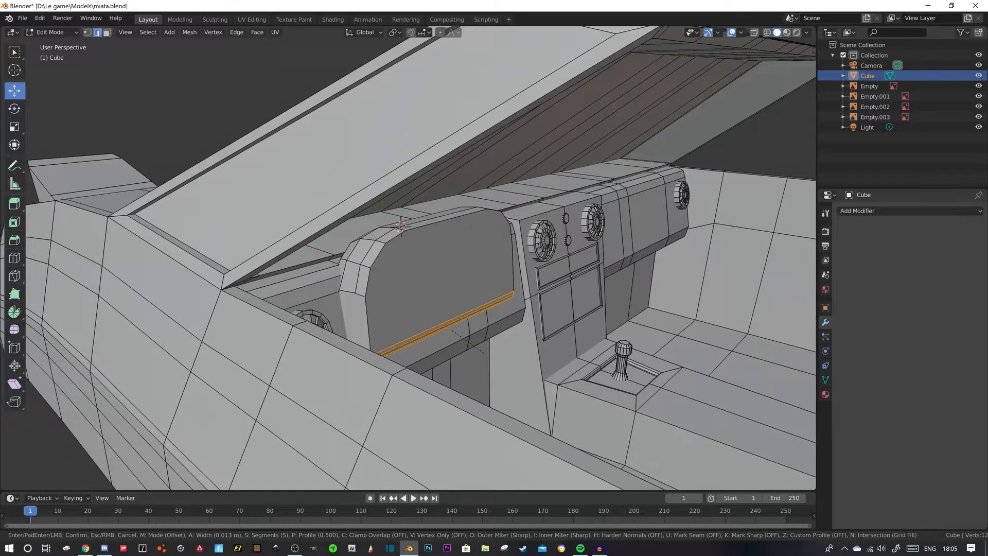
pyautogui.click(484, 353)
pyautogui.moveTo(484, 353); pyautogui.dragTo(355, 352, button='middle')
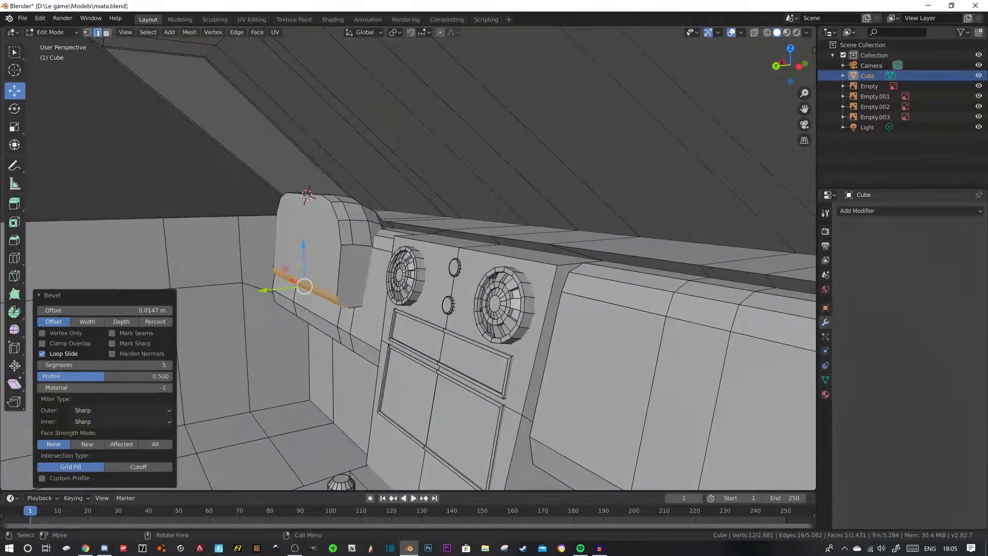
pyautogui.click(213, 135)
pyautogui.moveTo(213, 135); pyautogui.dragTo(283, 137, button='middle')
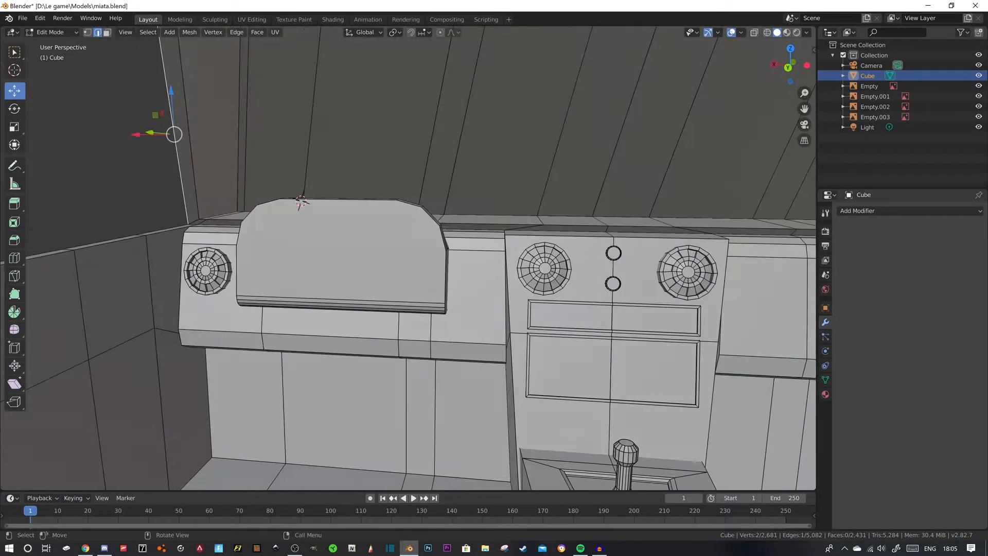
# - Inset the instrument hood's front face 0.0102 m and extrude it inward 0.0174 m
pyautogui.click(107, 33)
pyautogui.click(330, 252)
pyautogui.moveTo(330, 252); pyautogui.dragTo(346, 262, button='middle')
pyautogui.press('i')
pyautogui.click(415, 300)
pyautogui.moveTo(415, 300); pyautogui.dragTo(472, 320, button='middle')
pyautogui.press('e')
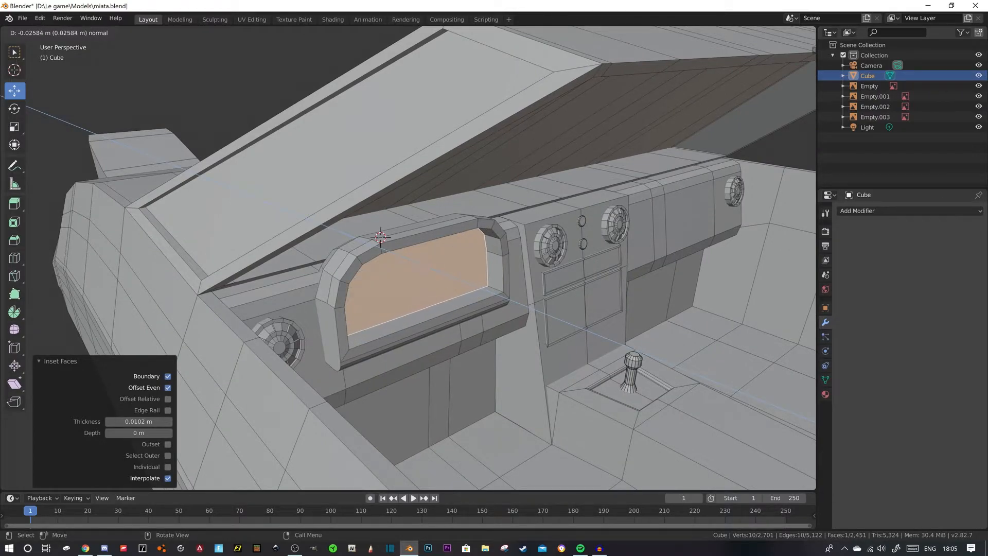
pyautogui.click(463, 315)
# - Try bevelling the recessed instrument face's border about 0.006 m with 2 segments, and undo the bevel
pyautogui.moveTo(463, 315); pyautogui.dragTo(392, 291, button='middle')
pyautogui.hotkey('ctrl', 'b')
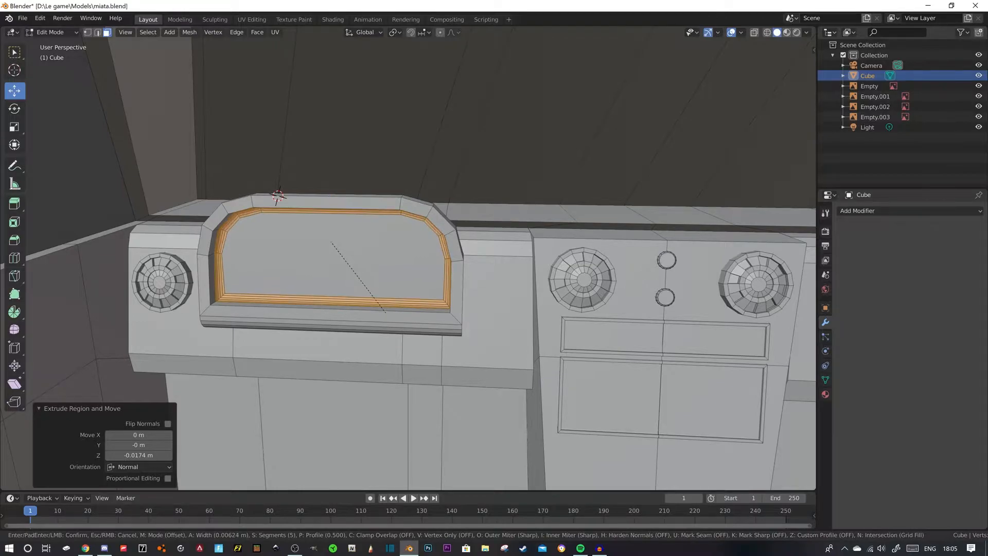
pyautogui.scroll(-2, 384, 311)
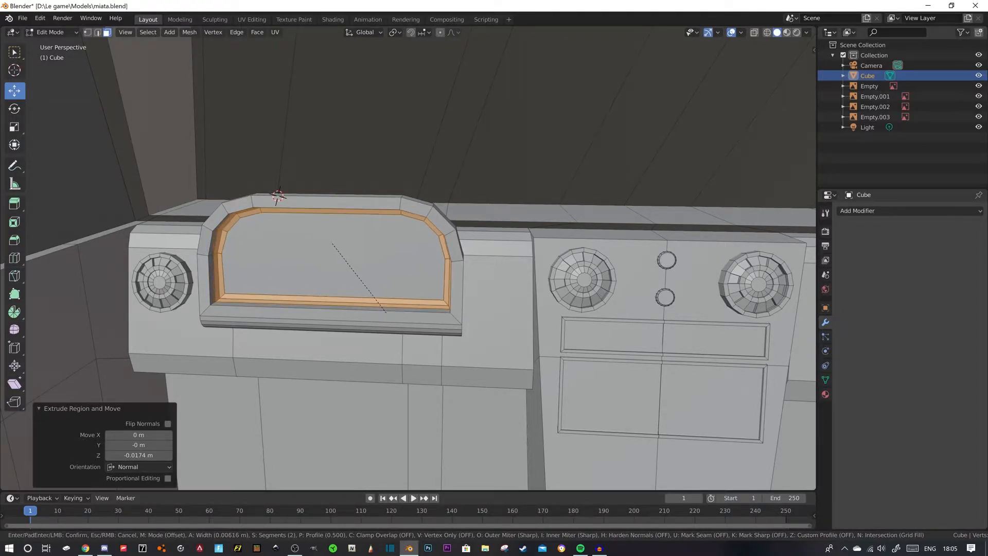
pyautogui.click(378, 301)
pyautogui.hotkey('alt', 'a')
pyautogui.moveTo(379, 301)
pyautogui.mouseDown(button='middle')
pyautogui.moveTo(320, 309)
pyautogui.moveTo(296, 330)
pyautogui.moveTo(364, 315)
pyautogui.moveTo(330, 304)
pyautogui.moveTo(288, 268)
pyautogui.moveTo(355, 314)
pyautogui.moveTo(330, 311)
pyautogui.moveTo(415, 320)
pyautogui.moveTo(360, 307)
pyautogui.mouseUp(button='middle')
pyautogui.hotkey('ctrl', 'z')
pyautogui.hotkey('ctrl', 'z')
pyautogui.hotkey('alt', 'a')
# - Compare the recessed instrument hood with the Miata interior photos in Chrome, opening the related VAS Mobitech image, and return to Blender
pyautogui.click(427, 332)
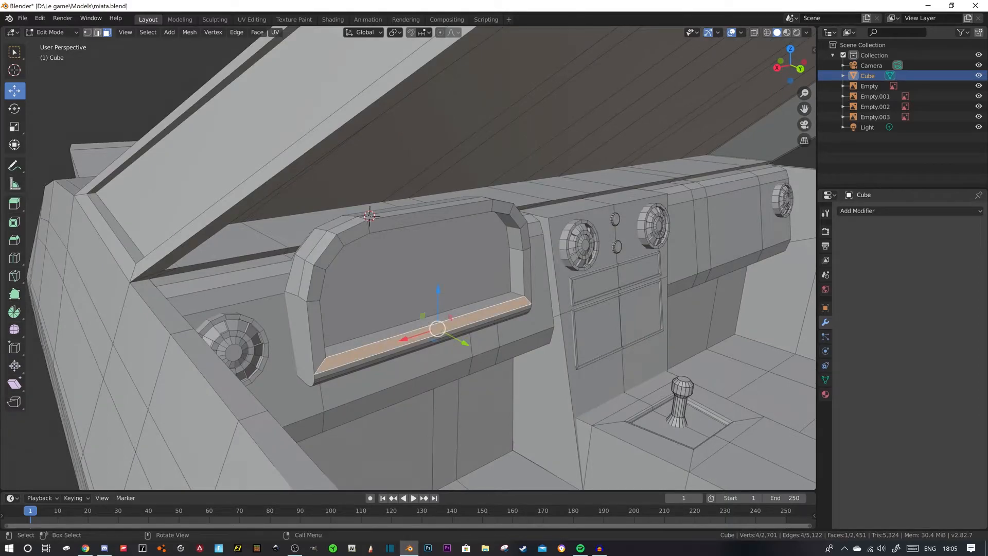
pyautogui.press('2')
pyautogui.hotkey('alt', 'a')
pyautogui.scroll(-4, 427, 330)
pyautogui.moveTo(427, 329); pyautogui.dragTo(375, 329, button='middle')
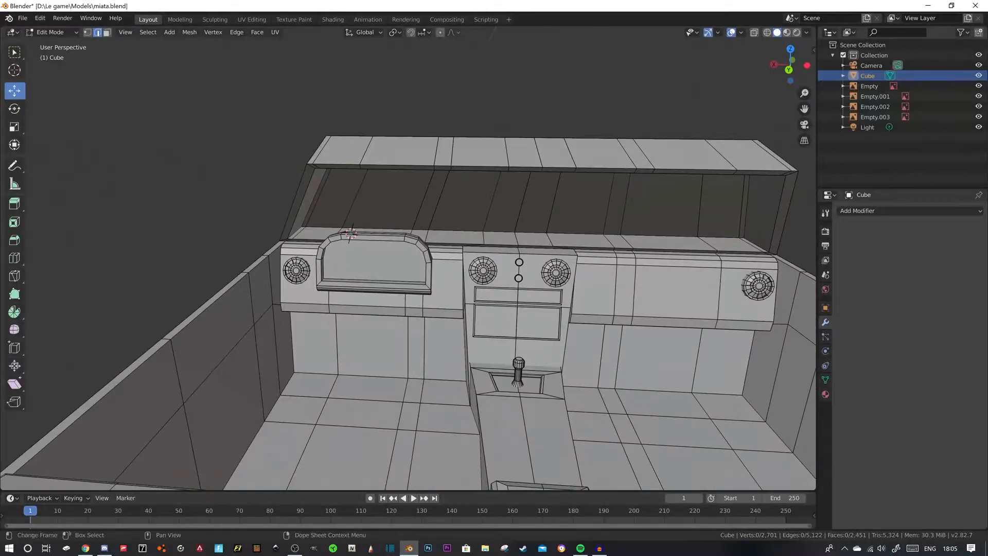
pyautogui.click(86, 548)
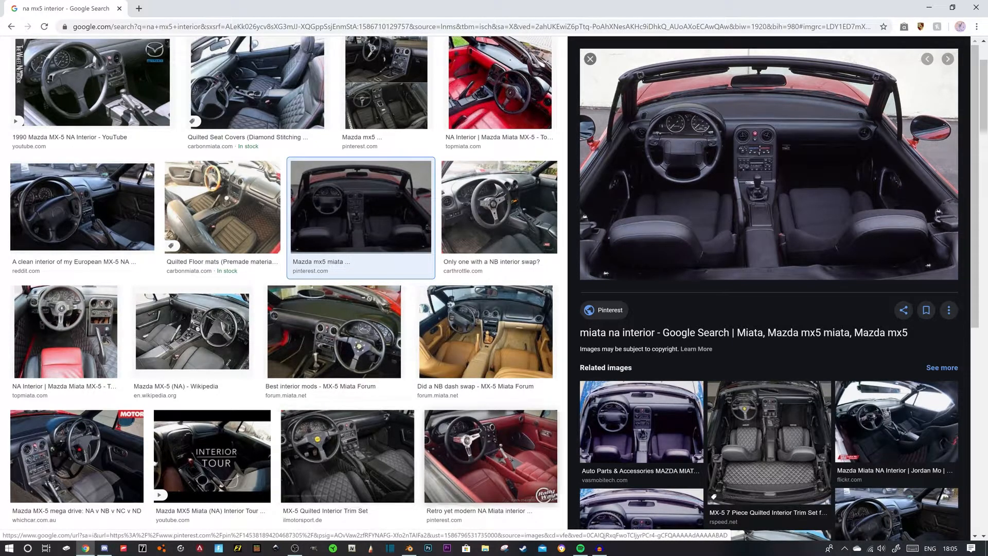
pyautogui.click(642, 421)
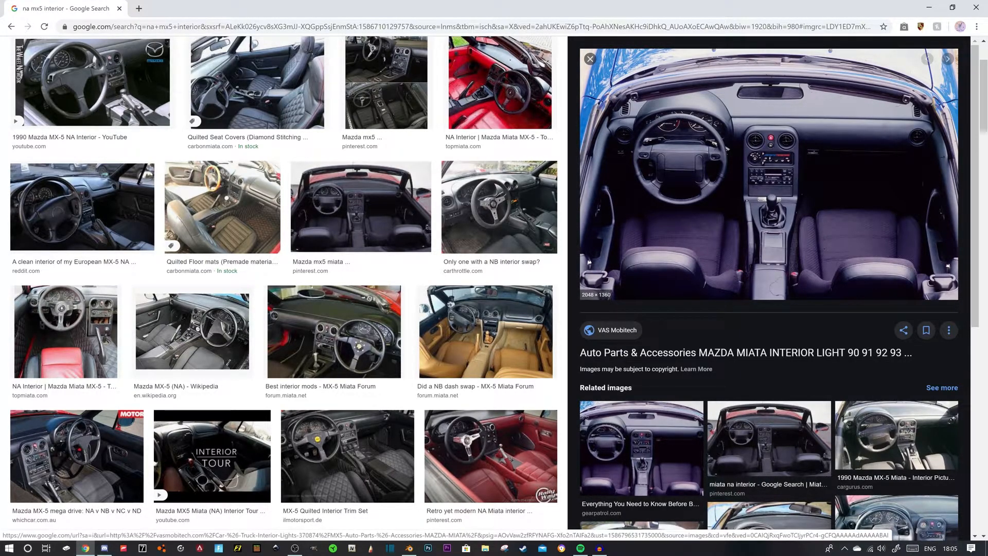
pyautogui.click(410, 548)
pyautogui.moveTo(419, 309); pyautogui.dragTo(472, 316, button='middle')
pyautogui.scroll(4, 507, 311)
pyautogui.scroll(-1, 472, 317)
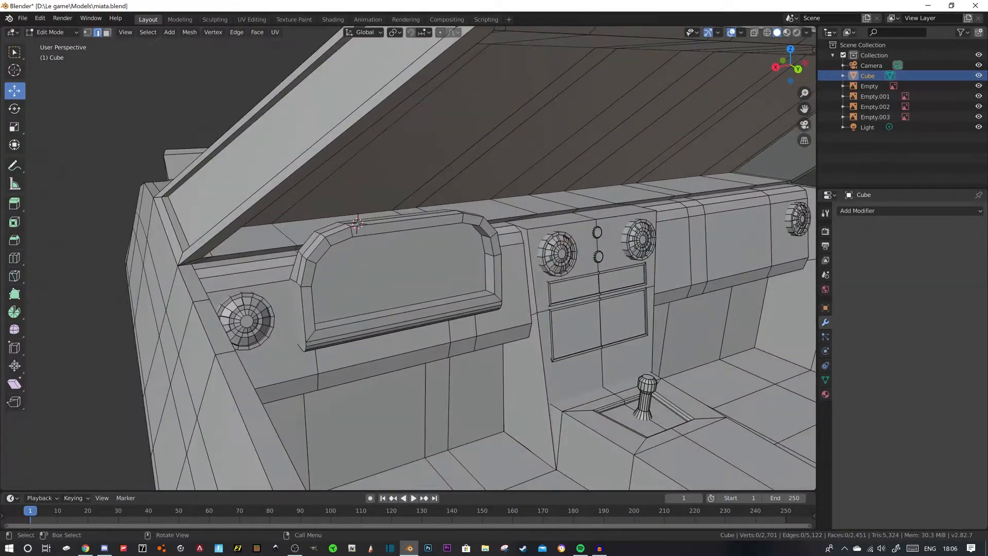
# - Try extruding the two dashboard front faces beneath the instrument hood outward 0.0569 m
pyautogui.click(107, 33)
pyautogui.click(410, 328)
pyautogui.moveTo(410, 328); pyautogui.dragTo(336, 323, button='middle')
pyautogui.click(340, 325)
pyautogui.keyDown('shift'); pyautogui.click(428, 324); pyautogui.keyUp('shift')
pyautogui.moveTo(429, 323); pyautogui.dragTo(488, 344, button='middle')
pyautogui.press('e')
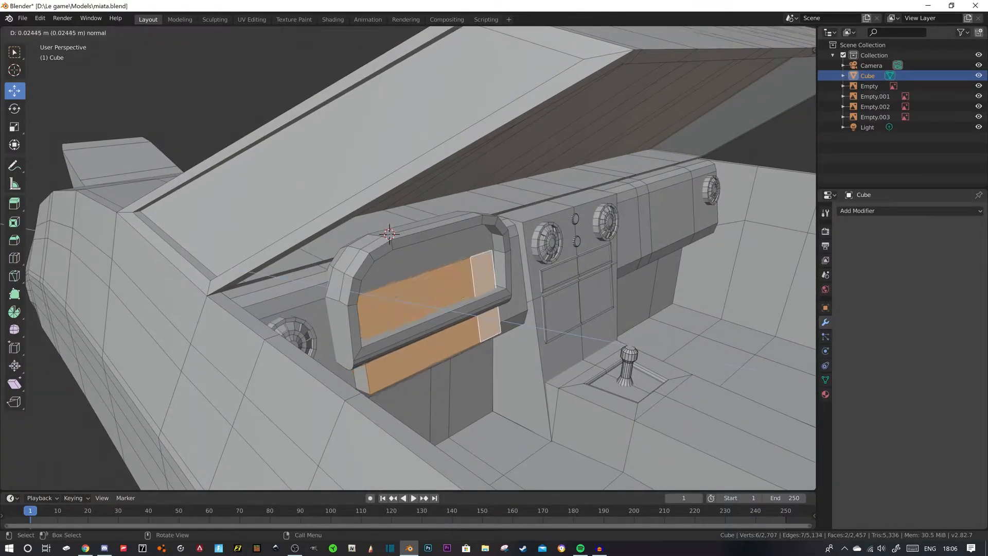
pyautogui.click(494, 345)
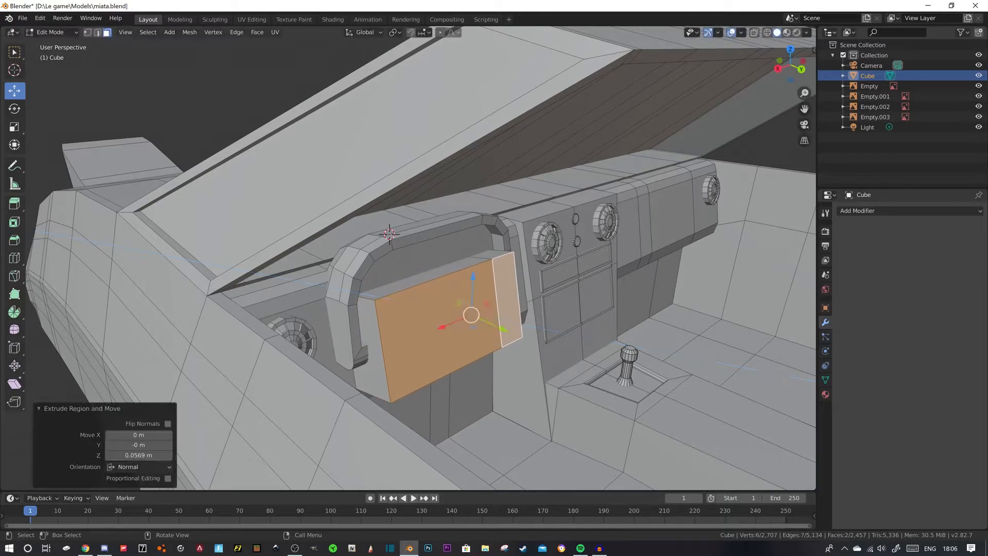
# - Try lowering the two top faces of the extruded block, and undo it together with the extrusion
pyautogui.moveTo(494, 345); pyautogui.dragTo(478, 354, button='middle')
pyautogui.click(406, 292)
pyautogui.keyDown('shift'); pyautogui.click(410, 268); pyautogui.keyUp('shift')
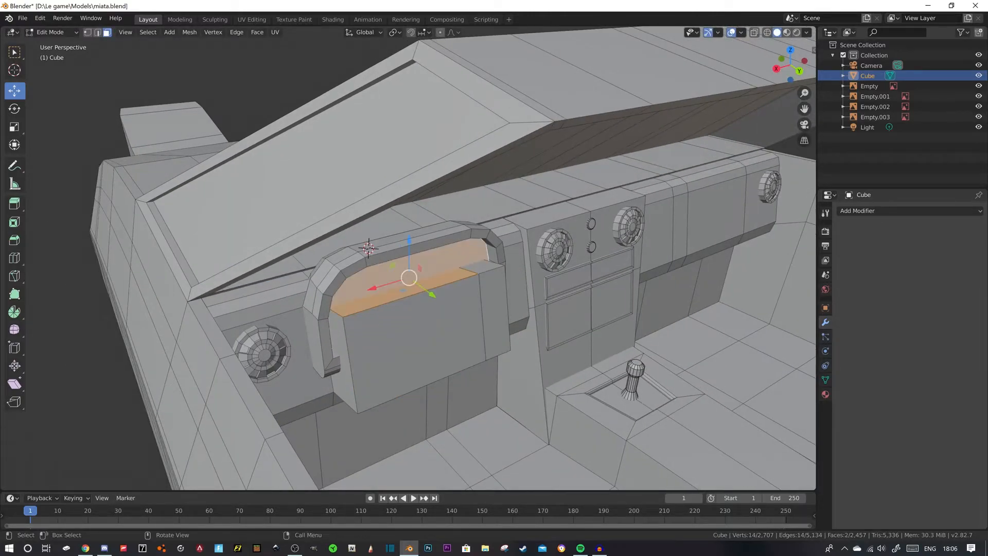
pyautogui.hotkey('ctrl', 'z')
pyautogui.keyDown('shift'); pyautogui.click(482, 266); pyautogui.keyUp('shift')
pyautogui.moveTo(432, 241); pyautogui.dragTo(431, 284)
pyautogui.moveTo(432, 286); pyautogui.dragTo(330, 242, button='middle')
pyautogui.hotkey('ctrl', 'z')
pyautogui.hotkey('ctrl', 'z')
pyautogui.hotkey('ctrl', 'z')
pyautogui.hotkey('ctrl', 'z')
pyautogui.hotkey('ctrl', 'z')
pyautogui.hotkey('ctrl', 'r')
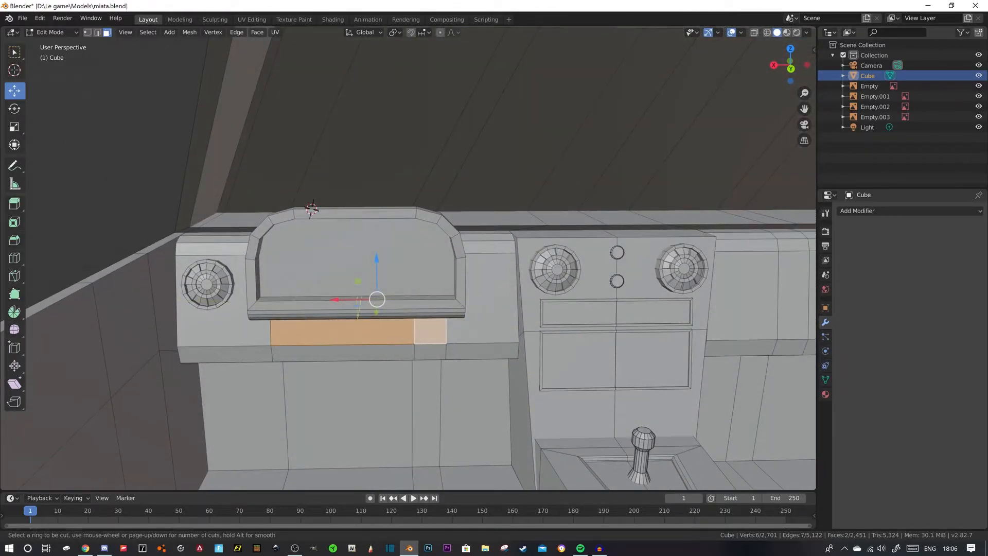
pyautogui.click(456, 327)
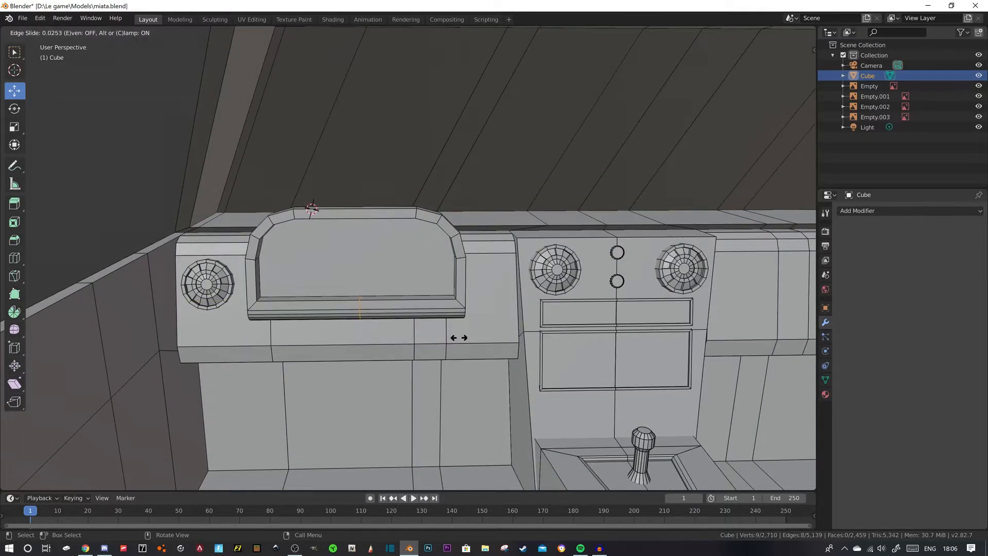
pyautogui.click(458, 337)
pyautogui.hotkey('ctrl', 'z')
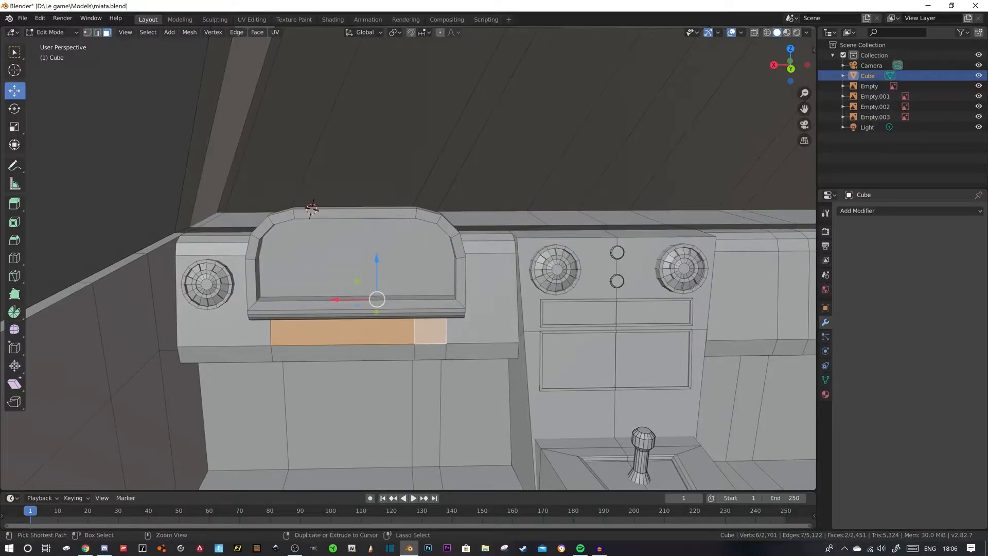
# - Add a horizontal loop cut across the dashboard front, just above the lower edge of the instrument hood
pyautogui.hotkey('ctrl', 'r')
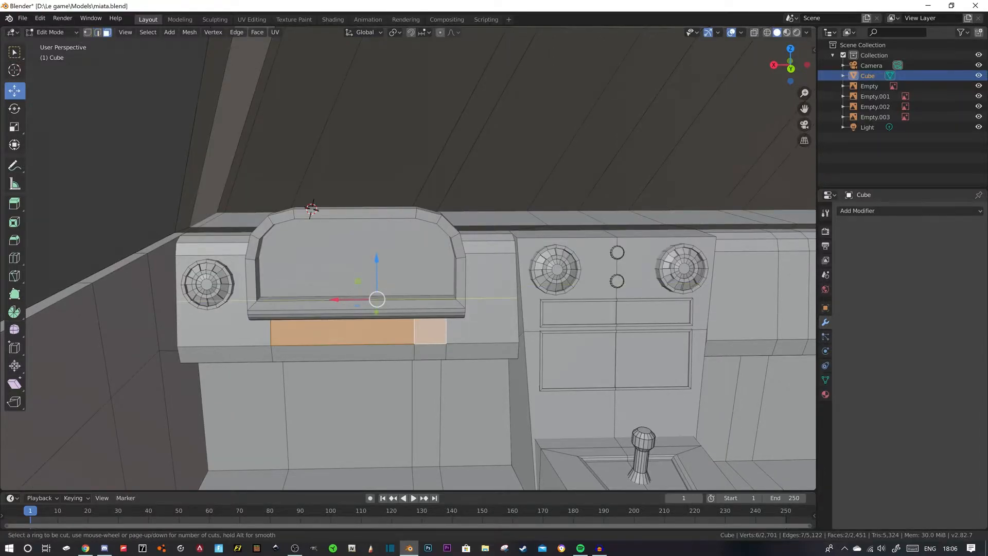
pyautogui.click(509, 301)
pyautogui.click(508, 308)
pyautogui.click(342, 345)
pyautogui.press('3')
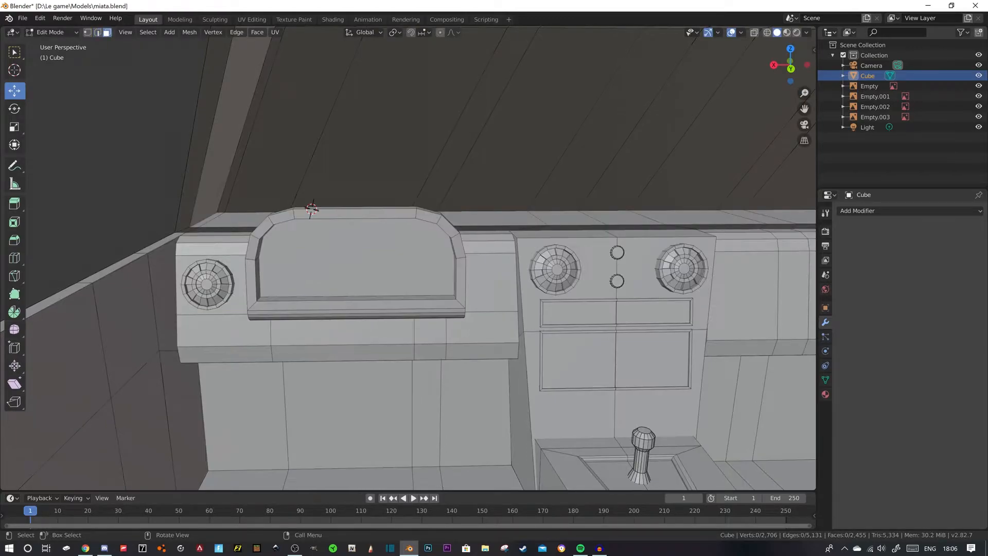
# - Extrude the four dashboard front and lower-lip faces beneath the instrument hood outward 0.0429 m
pyautogui.click(344, 332)
pyautogui.keyDown('shift'); pyautogui.click(346, 353); pyautogui.keyUp('shift')
pyautogui.keyDown('shift'); pyautogui.click(429, 352); pyautogui.keyUp('shift')
pyautogui.keyDown('shift'); pyautogui.click(430, 333); pyautogui.keyUp('shift')
pyautogui.moveTo(430, 332); pyautogui.dragTo(491, 338, button='middle')
pyautogui.press('e')
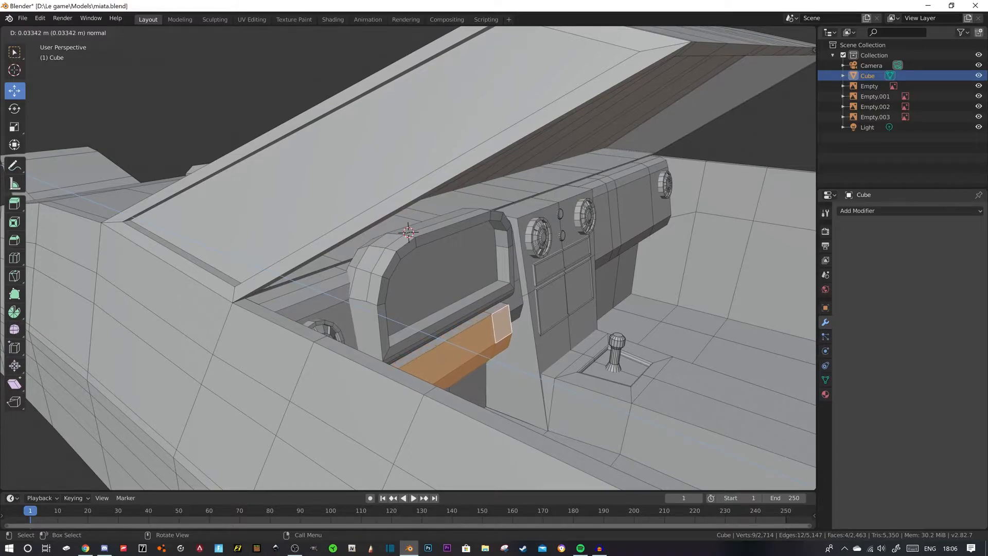
pyautogui.click(489, 346)
pyautogui.moveTo(489, 345); pyautogui.dragTo(428, 355, button='middle')
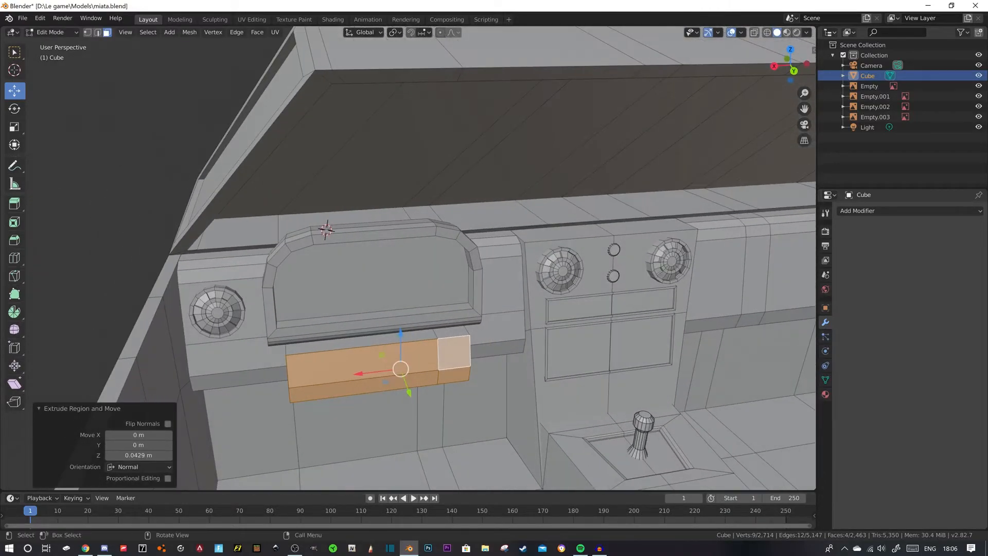
# - Bevel the outer front edges at both ends of the extruded block about 0.029 m with 2 segments
pyautogui.press('2')
pyautogui.hotkey('alt', 'z')
pyautogui.click(287, 371)
pyautogui.moveTo(287, 371); pyautogui.dragTo(236, 383, button='middle')
pyautogui.keyDown('shift'); pyautogui.click(321, 394); pyautogui.keyUp('shift')
pyautogui.keyDown('shift'); pyautogui.click(394, 340); pyautogui.keyUp('shift')
pyautogui.keyDown('shift'); pyautogui.click(399, 372); pyautogui.keyUp('shift')
pyautogui.hotkey('ctrl', 'z')
pyautogui.keyDown('shift'); pyautogui.click(393, 370); pyautogui.keyUp('shift')
pyautogui.moveTo(394, 370); pyautogui.dragTo(425, 376, button='middle')
pyautogui.moveTo(323, 360); pyautogui.dragTo(311, 360)
pyautogui.hotkey('ctrl', 'z')
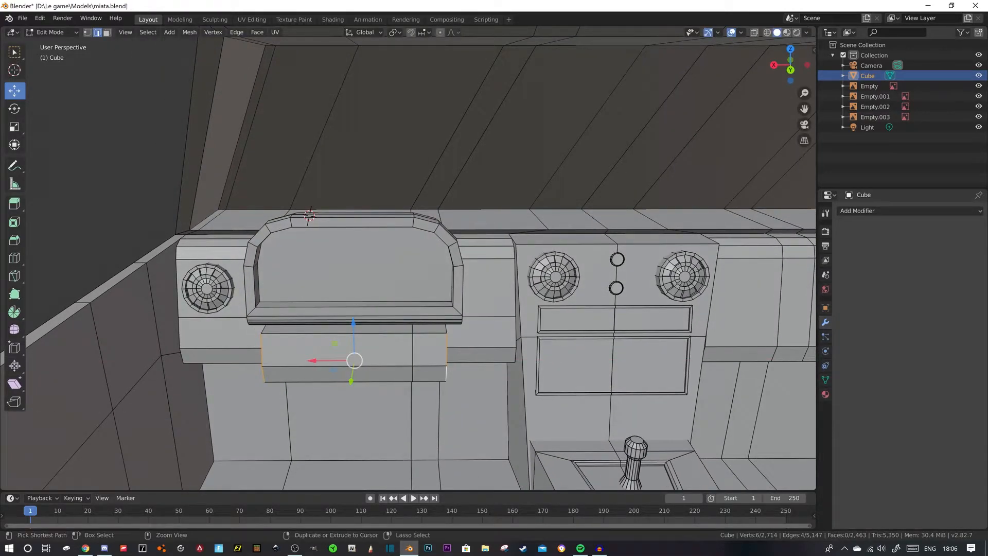
pyautogui.hotkey('ctrl', 'b')
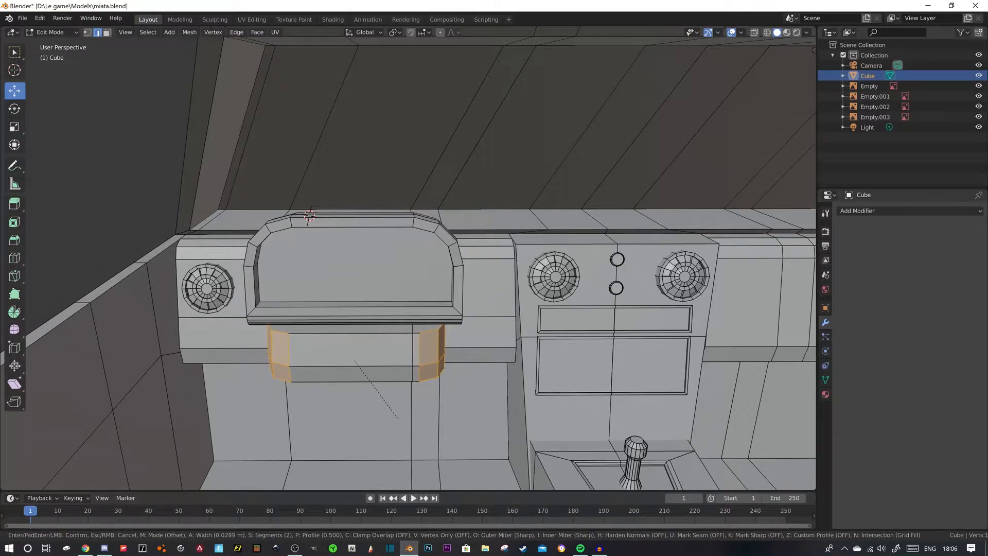
pyautogui.click(397, 420)
pyautogui.click(178, 159)
pyautogui.moveTo(178, 159); pyautogui.dragTo(147, 153, button='middle')
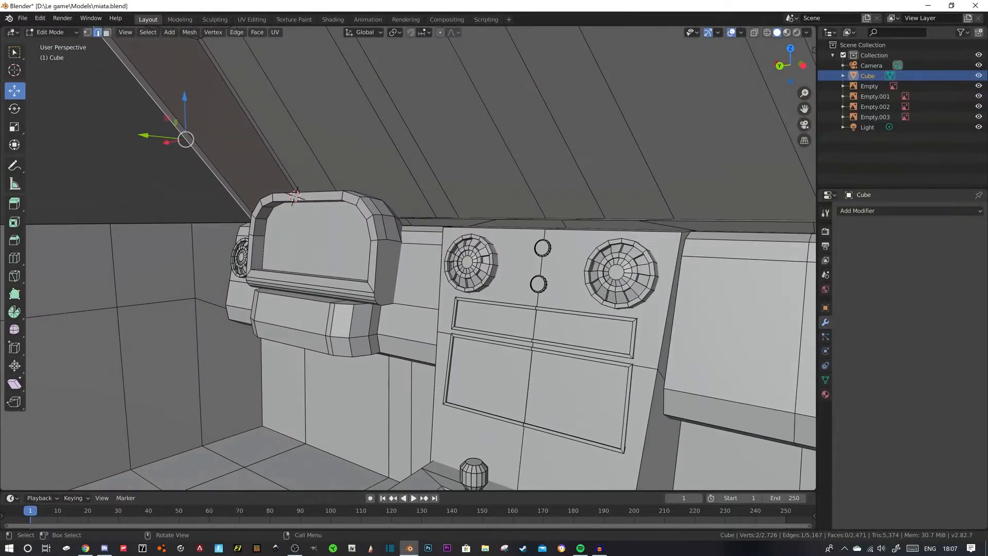
# - Select the rounded corner faces at both ends of the block beneath the instrument hood
pyautogui.press('3')
pyautogui.click(375, 320)
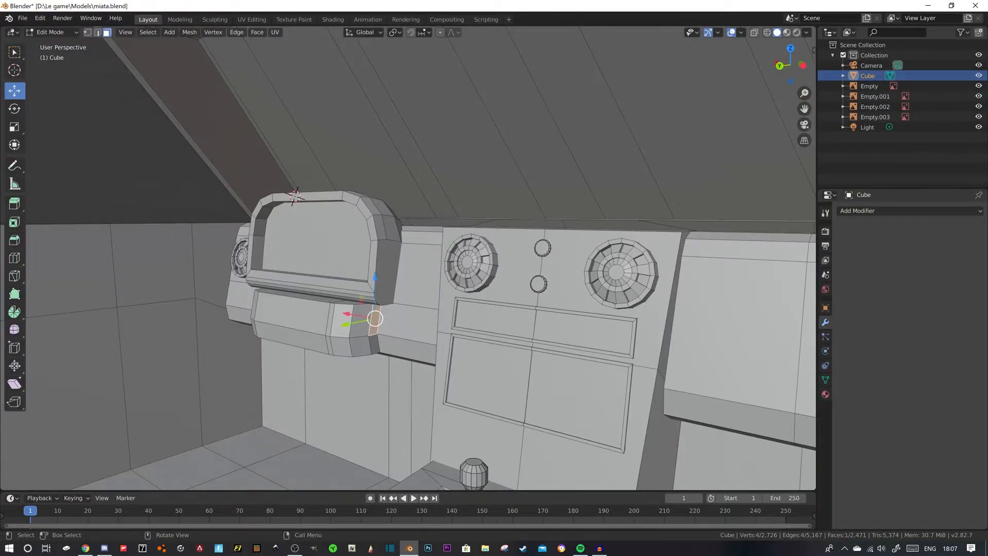
pyautogui.keyDown('ctrl'); pyautogui.click(342, 321); pyautogui.keyUp('ctrl')
pyautogui.keyDown('shift'); pyautogui.click(375, 344); pyautogui.keyUp('shift')
pyautogui.keyDown('ctrl'); pyautogui.click(341, 346); pyautogui.keyUp('ctrl')
pyautogui.moveTo(341, 346); pyautogui.dragTo(440, 359, button='middle')
pyautogui.keyDown('shift'); pyautogui.click(344, 372); pyautogui.keyUp('shift')
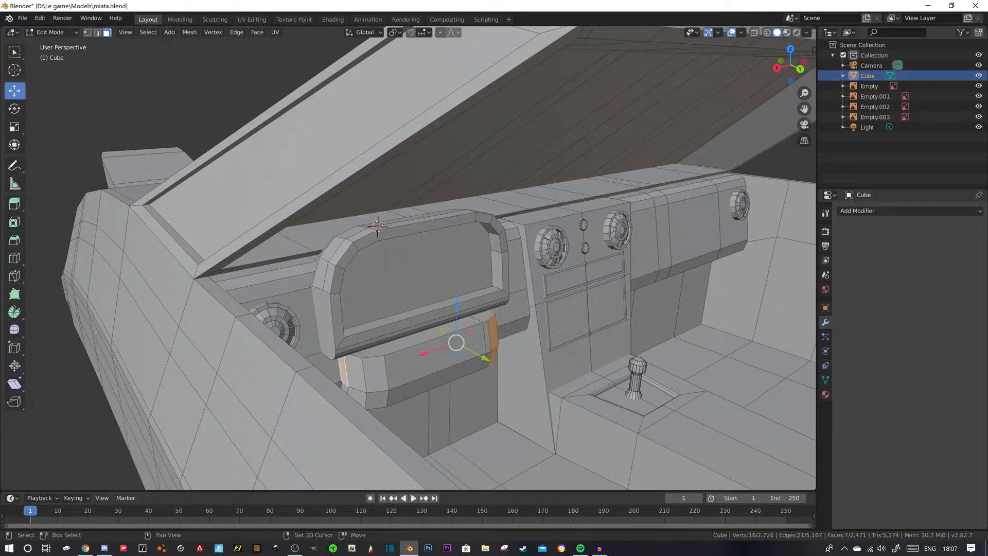
pyautogui.keyDown('ctrl'); pyautogui.click(375, 374); pyautogui.keyUp('ctrl')
pyautogui.keyDown('shift'); pyautogui.click(345, 387); pyautogui.keyUp('shift')
pyautogui.keyDown('ctrl'); pyautogui.click(377, 399); pyautogui.keyUp('ctrl')
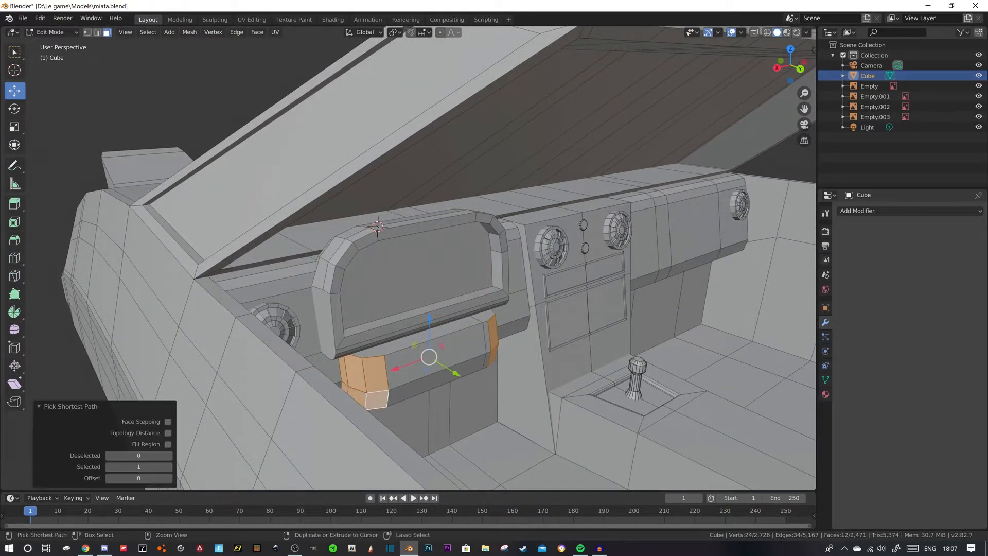
pyautogui.moveTo(377, 400); pyautogui.dragTo(338, 398, button='middle')
pyautogui.keyDown('shift'); pyautogui.click(431, 347); pyautogui.keyUp('shift')
pyautogui.keyDown('shift'); pyautogui.click(431, 372); pyautogui.keyUp('shift')
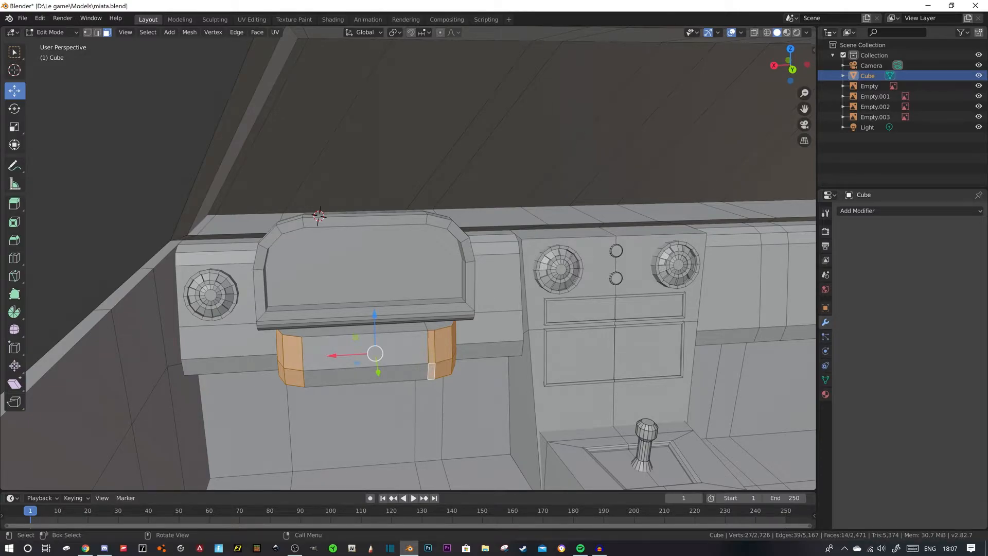
pyautogui.moveTo(431, 371); pyautogui.dragTo(426, 374, button='middle')
# - Deselect the door-side corner faces and shift the block's console-side rounded end inward along X
pyautogui.keyDown('shift'); pyautogui.click(287, 354); pyautogui.keyUp('shift')
pyautogui.keyDown('shift'); pyautogui.click(290, 377); pyautogui.keyUp('shift')
pyautogui.moveTo(290, 378); pyautogui.dragTo(314, 379, button='middle')
pyautogui.keyDown('shift'); pyautogui.click(308, 367); pyautogui.keyUp('shift')
pyautogui.keyDown('shift'); pyautogui.click(309, 386); pyautogui.keyUp('shift')
pyautogui.keyDown('shift'); pyautogui.click(316, 397); pyautogui.keyUp('shift')
pyautogui.moveTo(322, 393); pyautogui.dragTo(291, 394, button='middle')
pyautogui.moveTo(394, 353); pyautogui.dragTo(370, 353)
# - Select the block's door-side rounded end faces and move them -0.0409 m along X
pyautogui.moveTo(369, 353); pyautogui.dragTo(405, 358, button='middle')
pyautogui.click(316, 364)
pyautogui.keyDown('ctrl'); pyautogui.click(343, 369); pyautogui.keyUp('ctrl')
pyautogui.keyDown('shift'); pyautogui.click(344, 395); pyautogui.keyUp('shift')
pyautogui.keyDown('ctrl'); pyautogui.click(316, 387); pyautogui.keyUp('ctrl')
pyautogui.moveTo(317, 387); pyautogui.dragTo(289, 382, button='middle')
pyautogui.moveTo(243, 354); pyautogui.dragTo(282, 352)
pyautogui.moveTo(282, 352); pyautogui.dragTo(313, 364, button='middle')
# - Place the 3D cursor in front of the instrument hood and add a 16-vertex cylinder there, rotated 90° about X
pyautogui.scroll(-2, 356, 377)
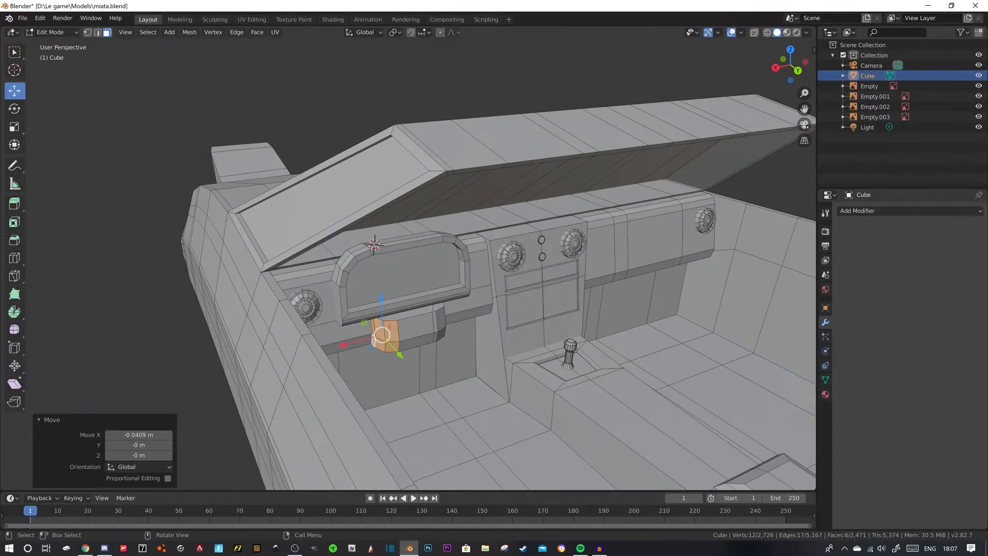
pyautogui.click(14, 70)
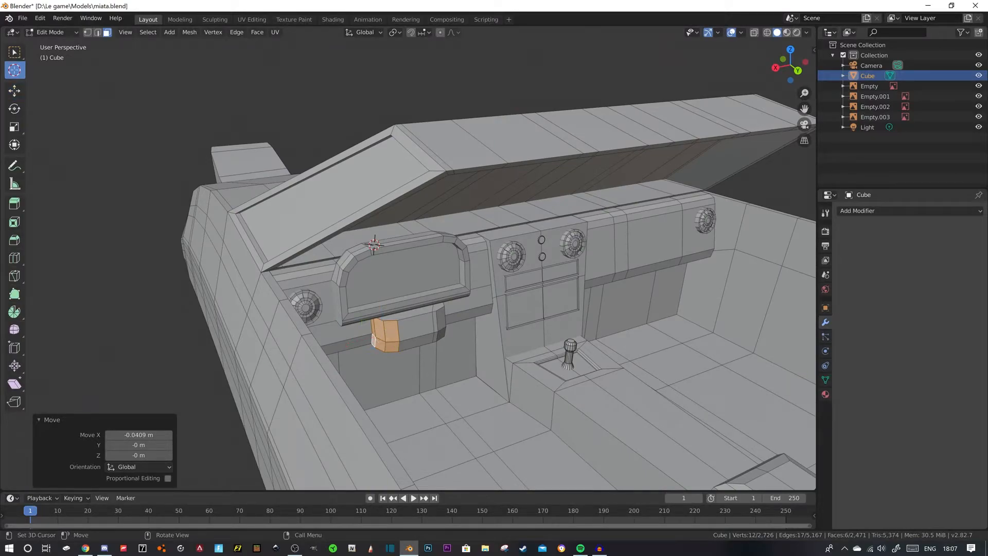
pyautogui.hotkey('shift', 'a')
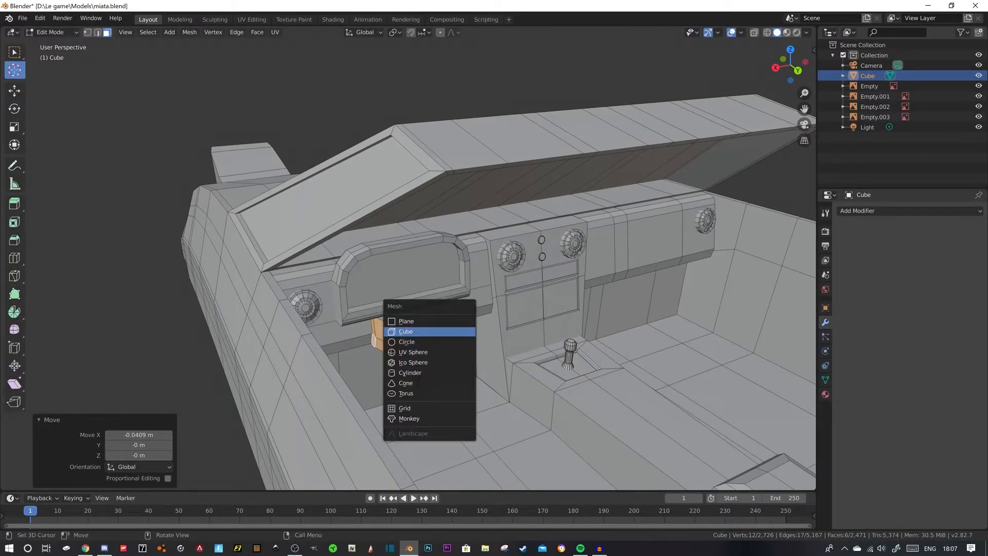
pyautogui.click(411, 373)
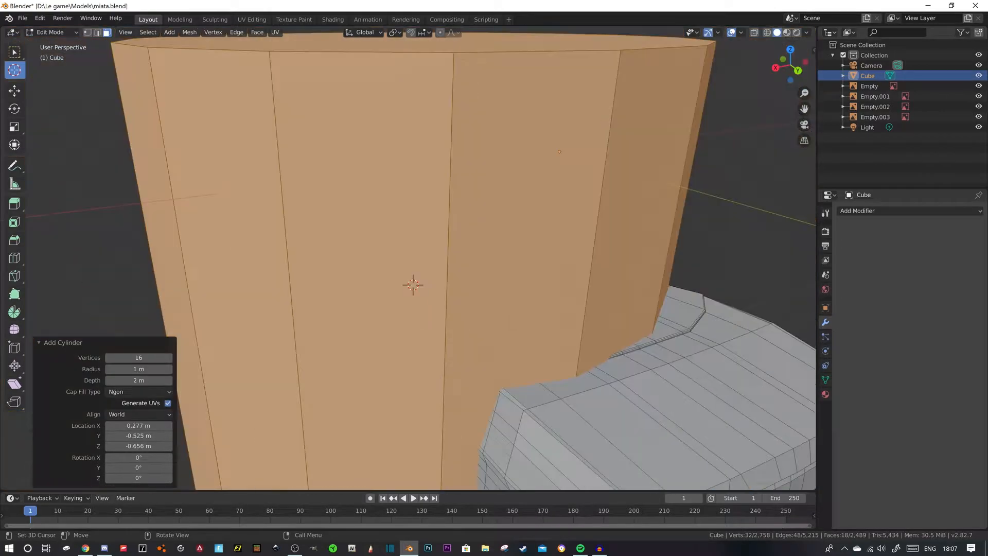
pyautogui.write('rx90')
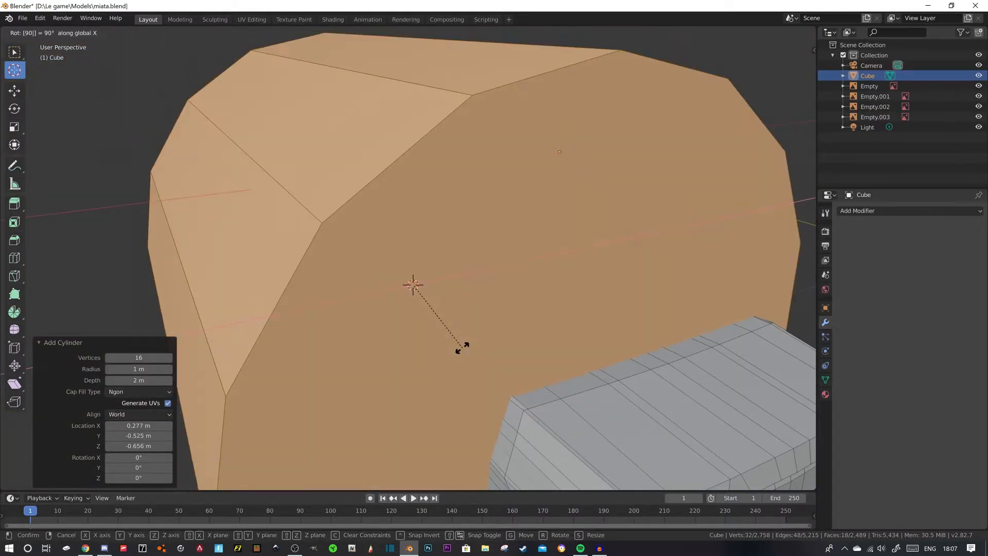
pyautogui.press('Return')
# - Scale the cylinder down to 0.109 in front of the instrument hood
pyautogui.press('s')
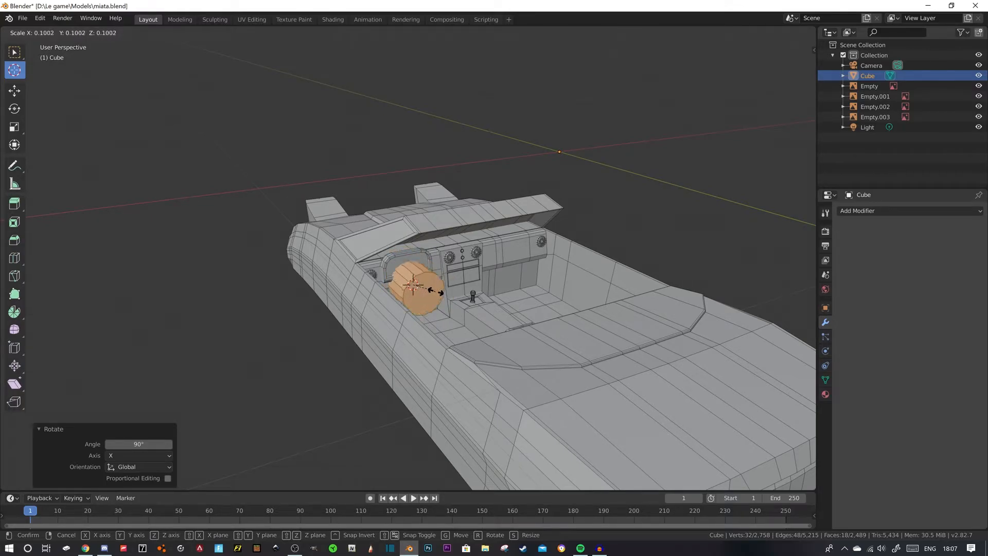
pyautogui.click(440, 291)
pyautogui.moveTo(440, 291); pyautogui.dragTo(317, 277, button='middle')
pyautogui.scroll(5, 371, 282)
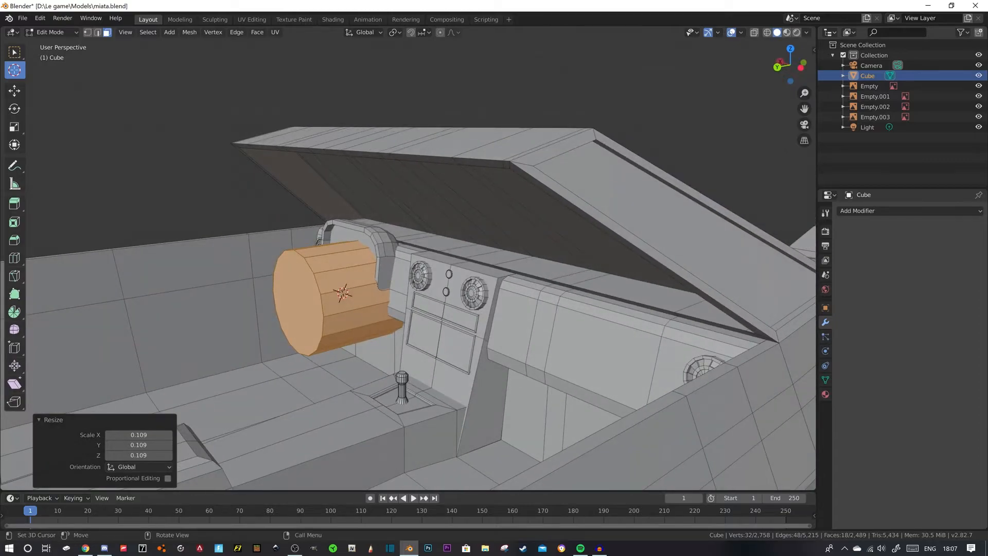
# - Flatten the cylinder into a thin disc by moving its end cap along Y
pyautogui.click(14, 91)
pyautogui.moveTo(306, 300); pyautogui.dragTo(212, 320)
pyautogui.click(195, 320)
pyautogui.moveTo(153, 332); pyautogui.dragTo(298, 302)
# - Select the whole disc and position it along Y in front of the block under the instrument hood
pyautogui.hotkey('ctrl', 'l')
pyautogui.moveTo(304, 303); pyautogui.dragTo(260, 299, button='middle')
pyautogui.moveTo(294, 285); pyautogui.dragTo(299, 285)
pyautogui.moveTo(299, 286); pyautogui.dragTo(423, 297, button='middle')
pyautogui.scroll(-2, 424, 370)
pyautogui.moveTo(424, 371); pyautogui.dragTo(366, 371, button='middle')
# - Scale the steering-wheel disc to 0.893 and adjust its position along Z and X
pyautogui.press('s')
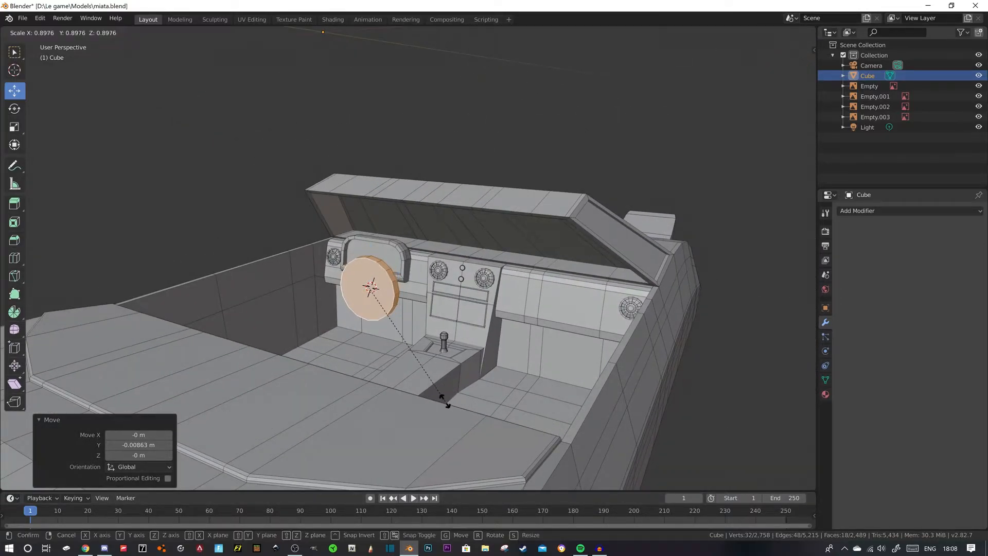
pyautogui.click(447, 404)
pyautogui.moveTo(447, 403); pyautogui.dragTo(479, 402, button='middle')
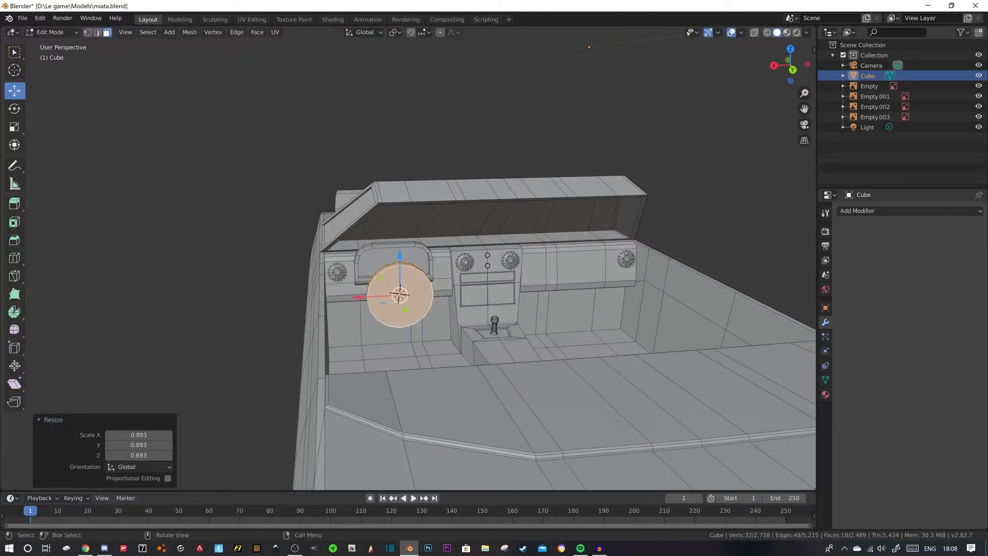
pyautogui.press('g')
pyautogui.press('z')
pyautogui.press('Return')
pyautogui.press('g')
pyautogui.press('x')
pyautogui.press('Return')
# - Select the whole steering-wheel disc and tilt it slightly about the X axis
pyautogui.moveTo(479, 402); pyautogui.dragTo(533, 395, button='middle')
pyautogui.click(57, 110)
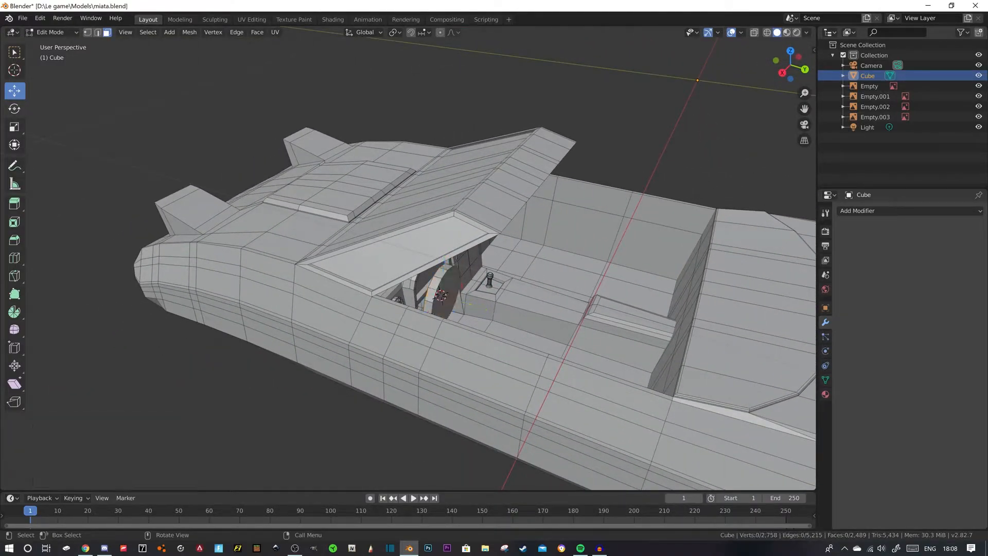
pyautogui.click(15, 109)
pyautogui.click(443, 291)
pyautogui.hotkey('ctrl', 'l')
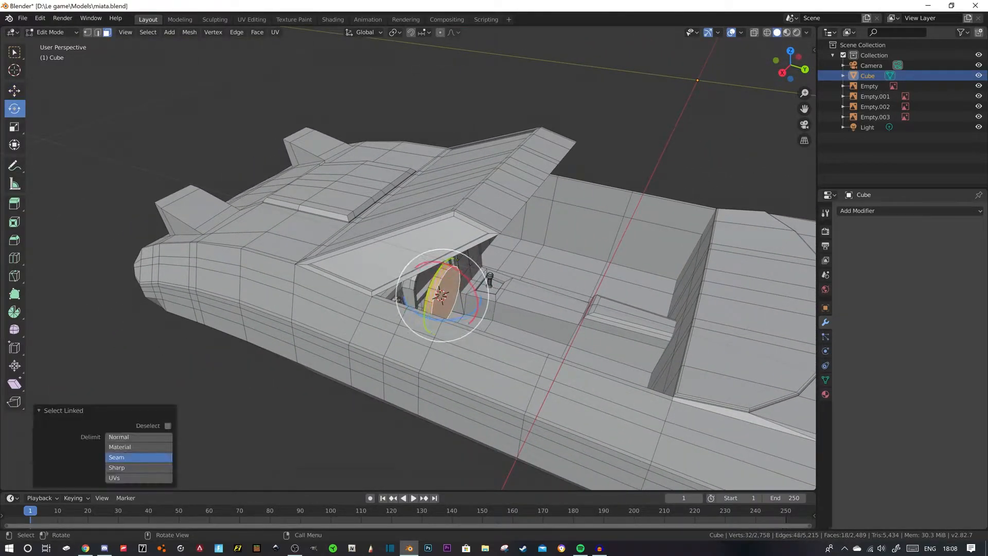
pyautogui.moveTo(474, 290); pyautogui.dragTo(465, 278)
pyautogui.click(608, 128)
# - Select the whole steering-wheel disc again and move it 0.00819 m along Y
pyautogui.moveTo(592, 170); pyautogui.dragTo(409, 139, button='middle')
pyautogui.click(364, 264)
pyautogui.hotkey('ctrl', 'l')
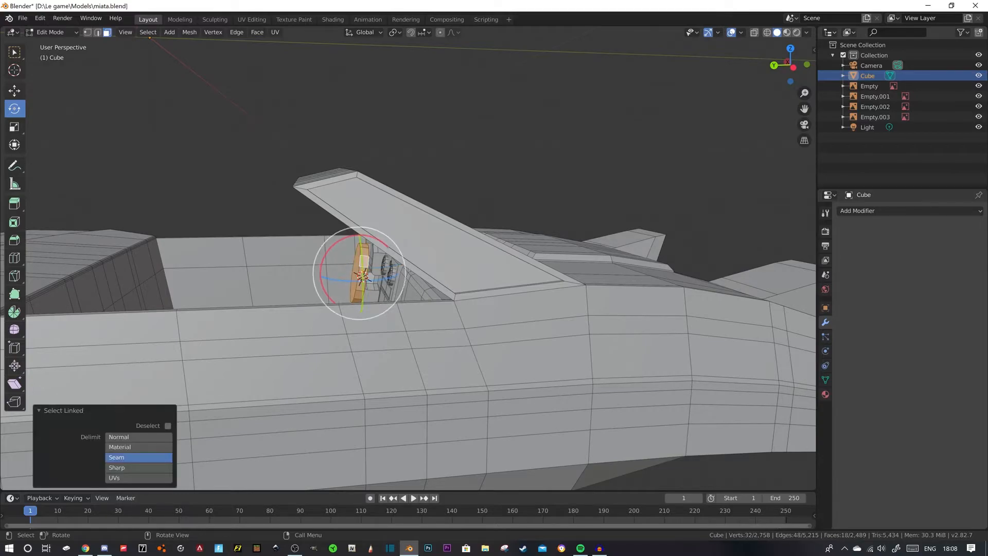
pyautogui.click(14, 91)
pyautogui.moveTo(318, 274); pyautogui.dragTo(313, 274)
pyautogui.moveTo(314, 274); pyautogui.dragTo(308, 267, button='middle')
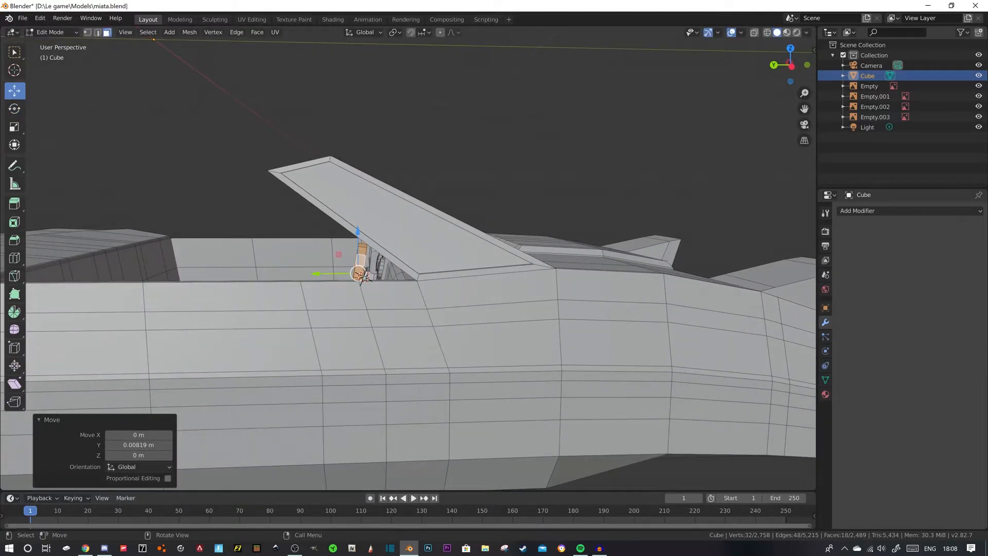
pyautogui.click(288, 149)
pyautogui.moveTo(288, 149); pyautogui.dragTo(437, 188, button='middle')
pyautogui.scroll(-2, 389, 180)
pyautogui.scroll(5, 411, 268)
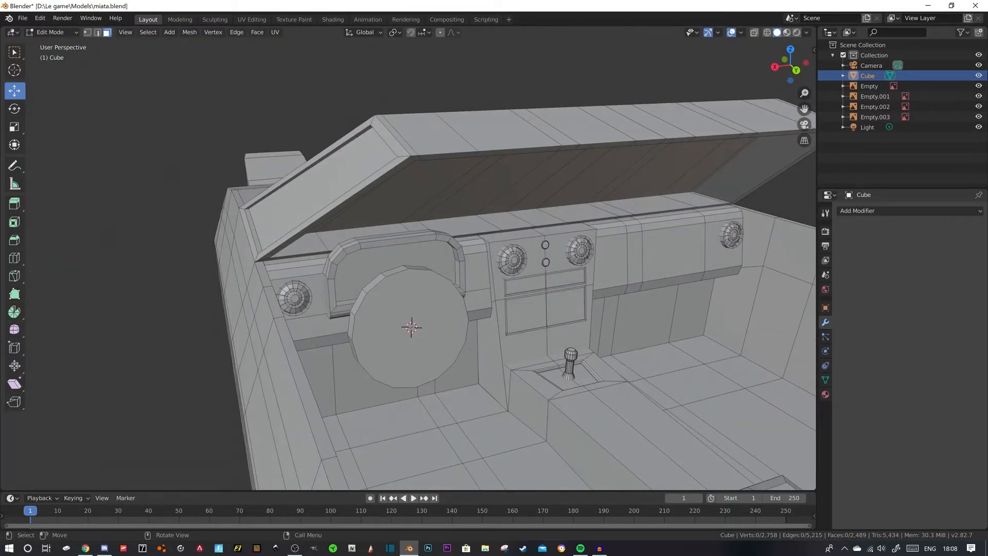
# - Bevel the steering-wheel disc's front rim edge loop about 0.0175 m with 2 segments
pyautogui.press('2')
pyautogui.moveTo(398, 273); pyautogui.dragTo(385, 264, button='middle')
pyautogui.hotkey('ctrl', 'l')
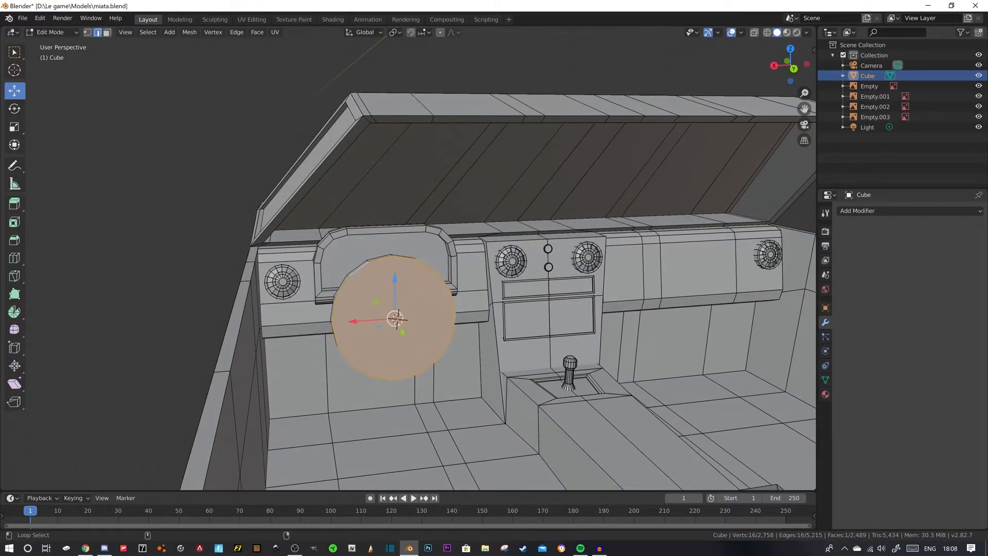
pyautogui.hotkey('ctrl', 'b')
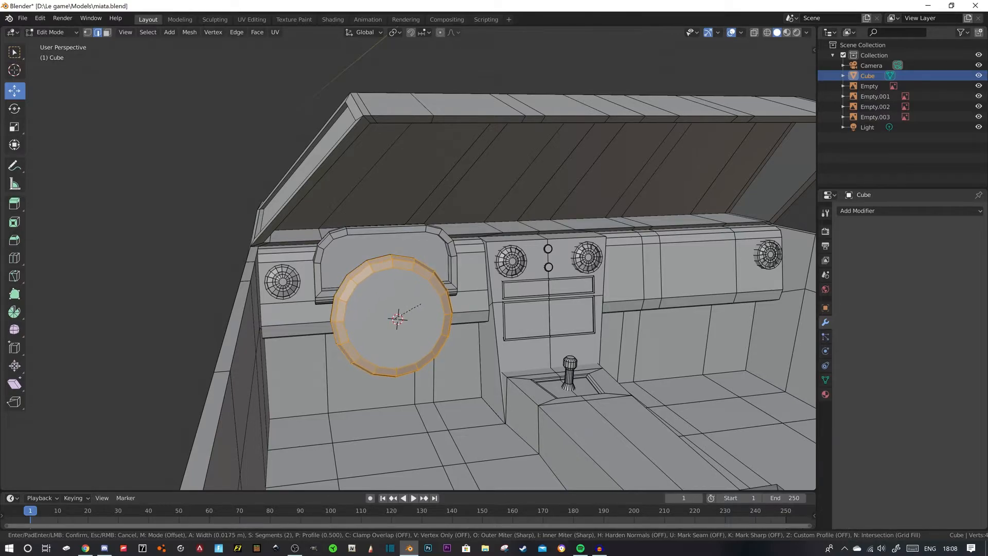
pyautogui.click(420, 303)
pyautogui.click(236, 216)
pyautogui.moveTo(237, 216)
pyautogui.mouseDown(button='middle')
pyautogui.moveTo(299, 216)
pyautogui.moveTo(227, 214)
pyautogui.mouseUp(button='middle')
pyautogui.scroll(-4, 408, 263)
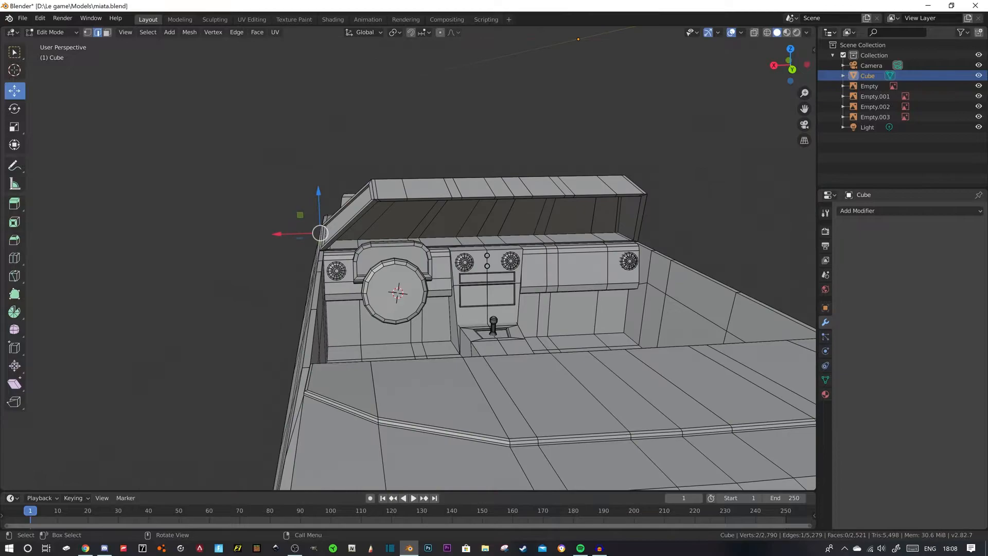
# - Check the steering wheel in the Miata interior photos in Chrome, and select the disc's round front face in Blender
pyautogui.click(85, 548)
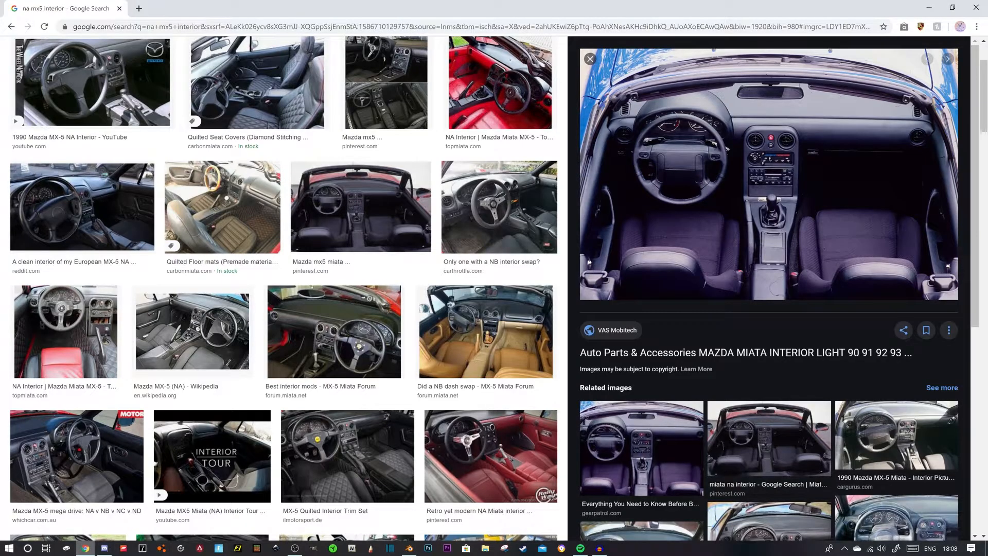
pyautogui.click(409, 548)
pyautogui.moveTo(412, 299); pyautogui.dragTo(377, 300, button='middle')
pyautogui.scroll(5, 399, 292)
pyautogui.press('3')
pyautogui.click(324, 339)
pyautogui.moveTo(324, 339); pyautogui.dragTo(355, 335, button='middle')
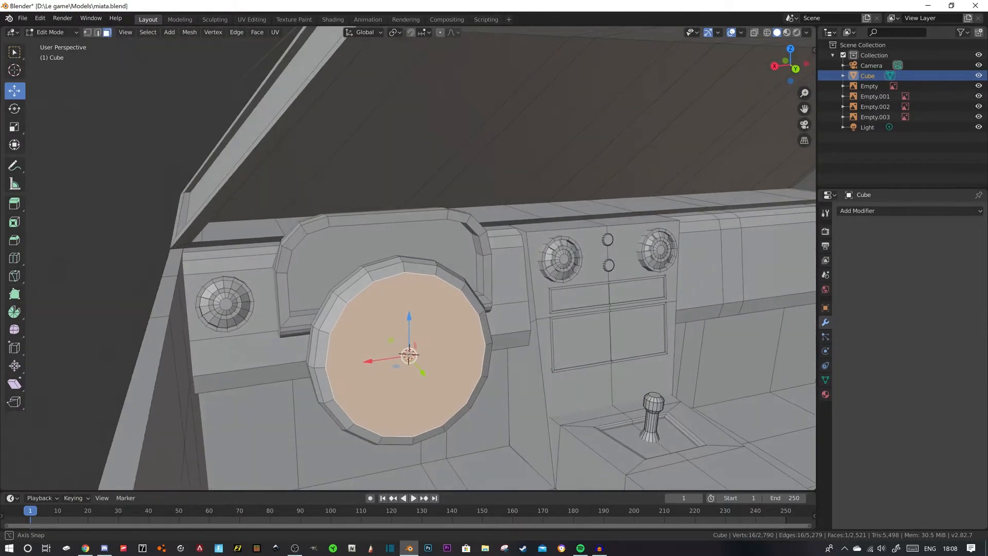
# - Check the steering wheel in the Miata interior photo in Chrome again, and clear the mesh selection in Blender
pyautogui.click(85, 548)
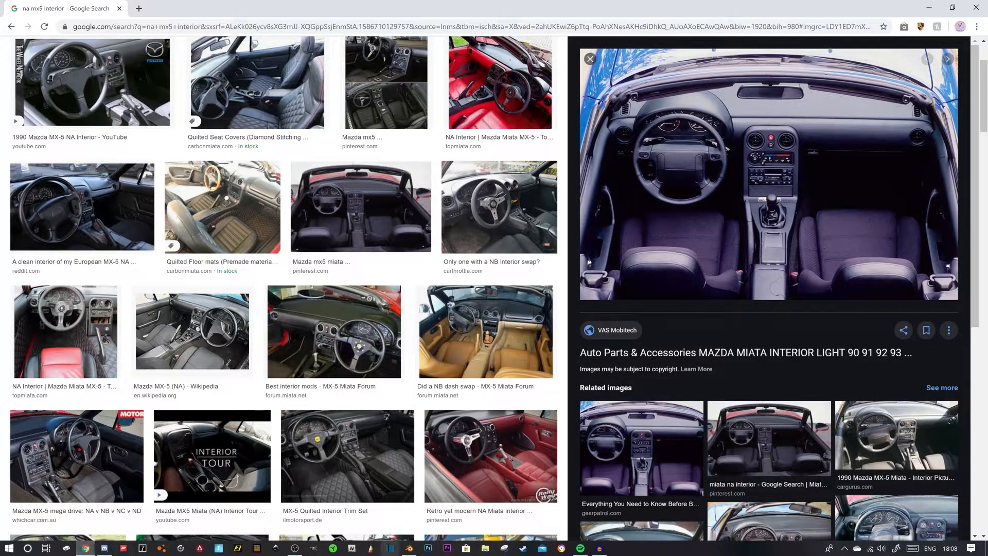
pyautogui.click(410, 548)
pyautogui.moveTo(381, 339); pyautogui.dragTo(414, 337, button='middle')
pyautogui.hotkey('ctrl', 'r')
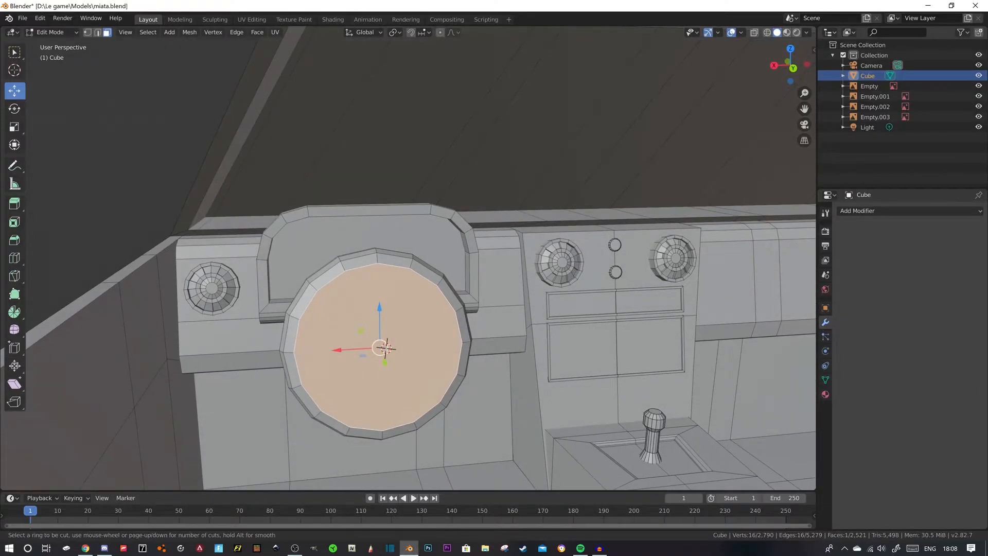
pyautogui.press('Escape')
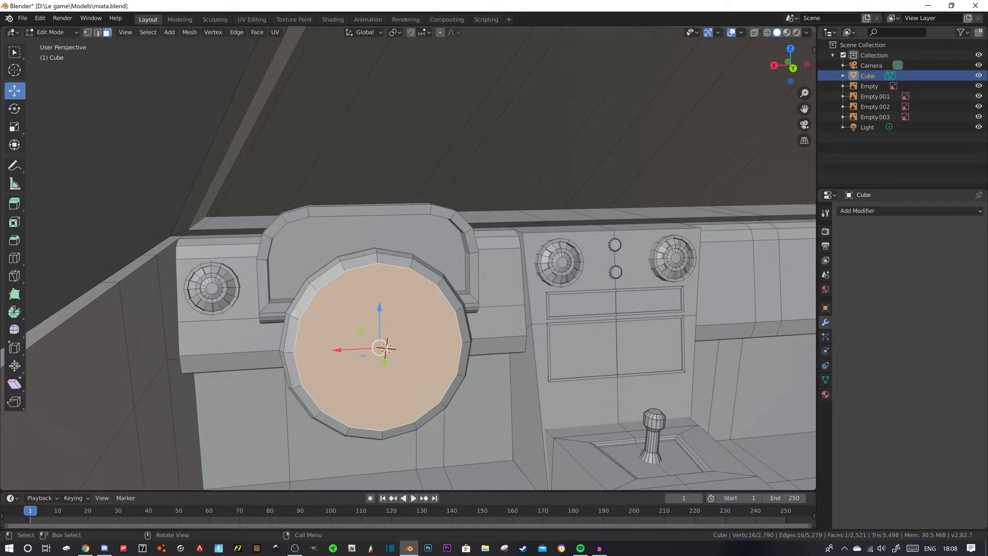
pyautogui.hotkey('alt', 'a')
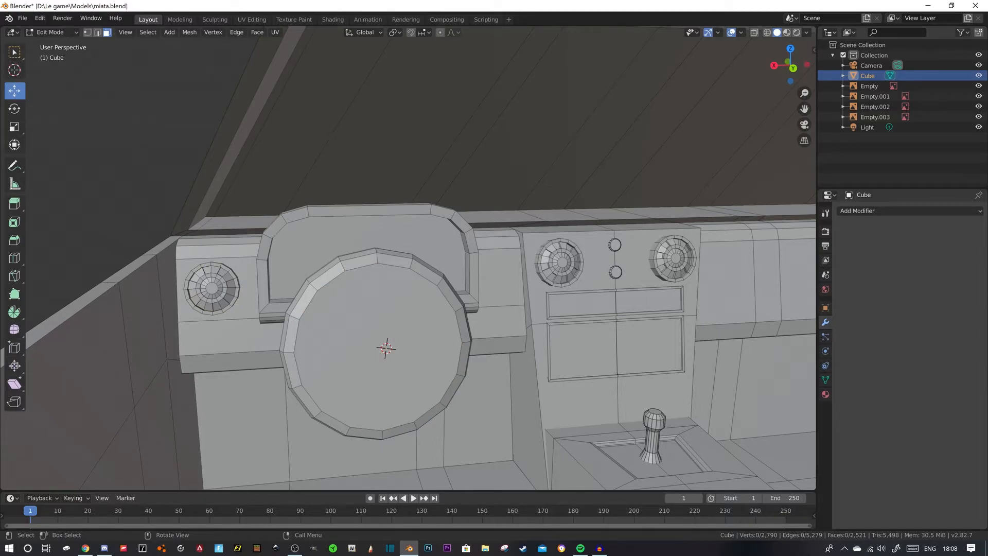
# - Knife a straight horizontal cut across the disc's front face, above its centre, from rim edge to rim edge
pyautogui.press('k')
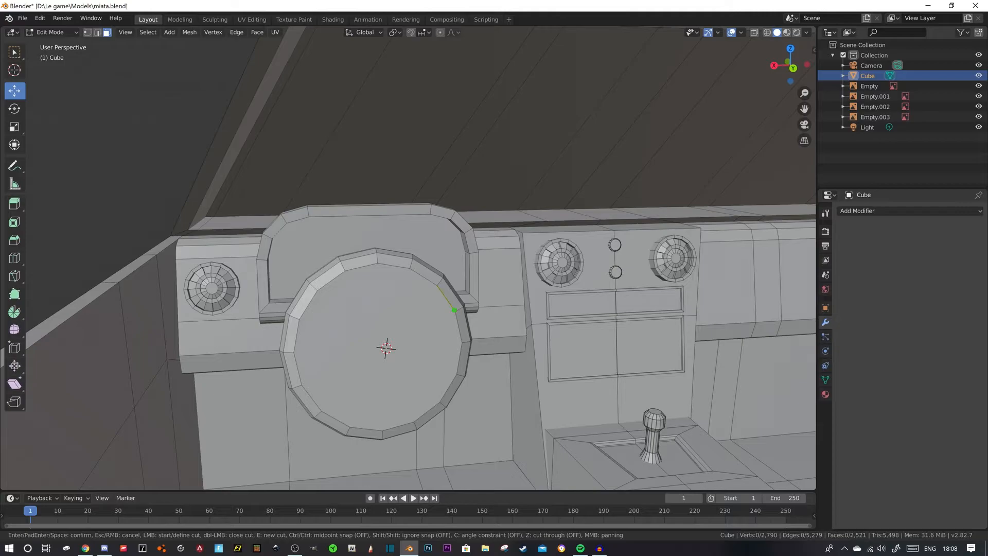
pyautogui.click(455, 312)
pyautogui.click(299, 319)
pyautogui.press('Return')
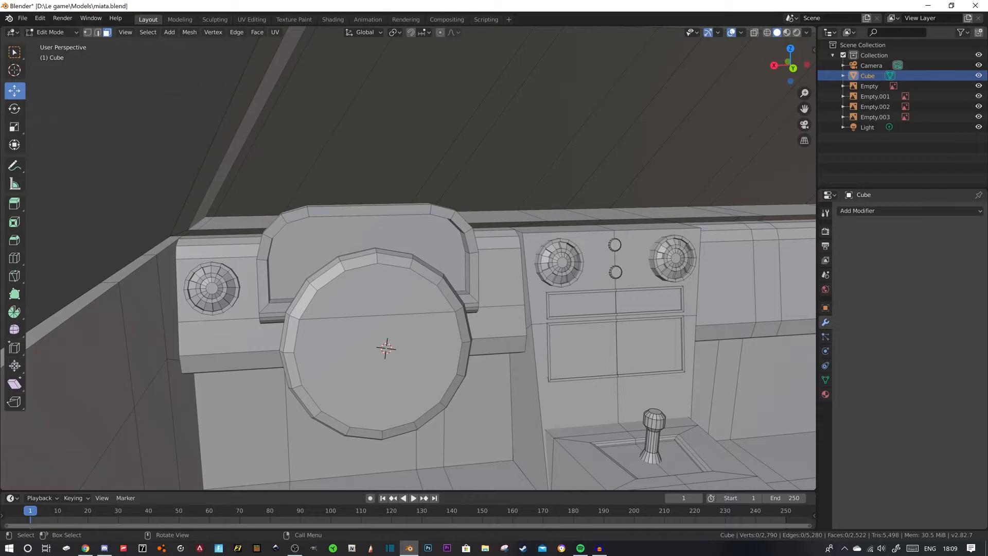
# - Extrude the segment above the cut inward 0.0159 m and delete the recessed face
pyautogui.click(378, 287)
pyautogui.moveTo(380, 289); pyautogui.dragTo(421, 293, button='middle')
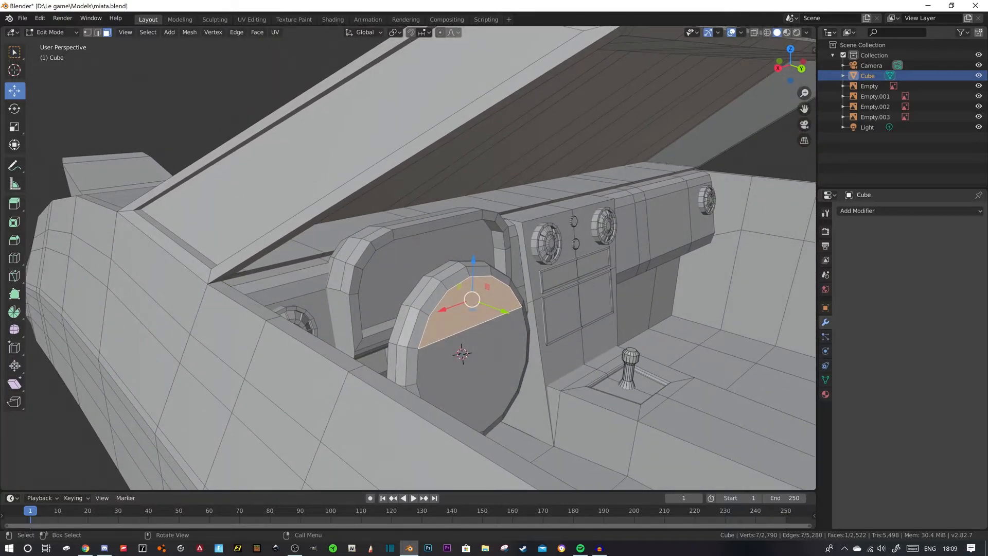
pyautogui.press('e')
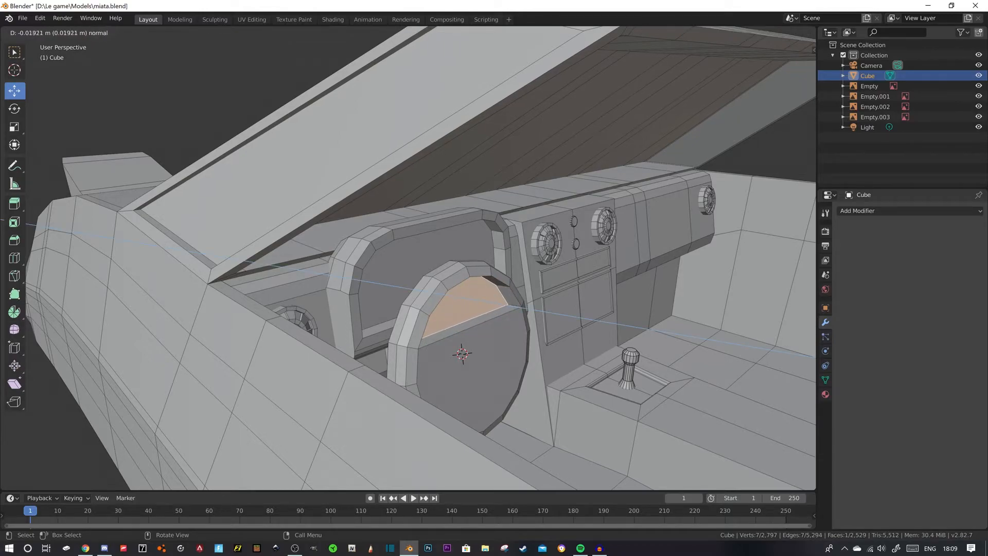
pyautogui.press('Return')
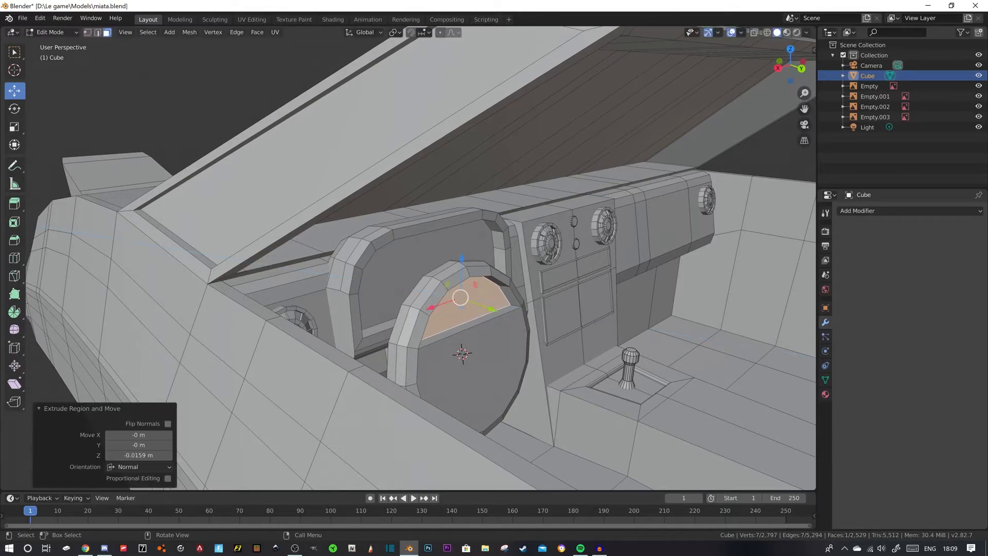
pyautogui.press('x')
pyautogui.click(488, 271)
pyautogui.moveTo(488, 288); pyautogui.dragTo(415, 283, button='middle')
# - Select the disc's back face through the opening and knife a cut across it from a side view
pyautogui.click(344, 291)
pyautogui.moveTo(343, 291)
pyautogui.mouseDown(button='middle')
pyautogui.moveTo(304, 288)
pyautogui.moveTo(347, 292)
pyautogui.mouseUp(button='middle')
pyautogui.moveTo(350, 348); pyautogui.dragTo(351, 349, button='middle')
pyautogui.hotkey('ctrl', 'r')
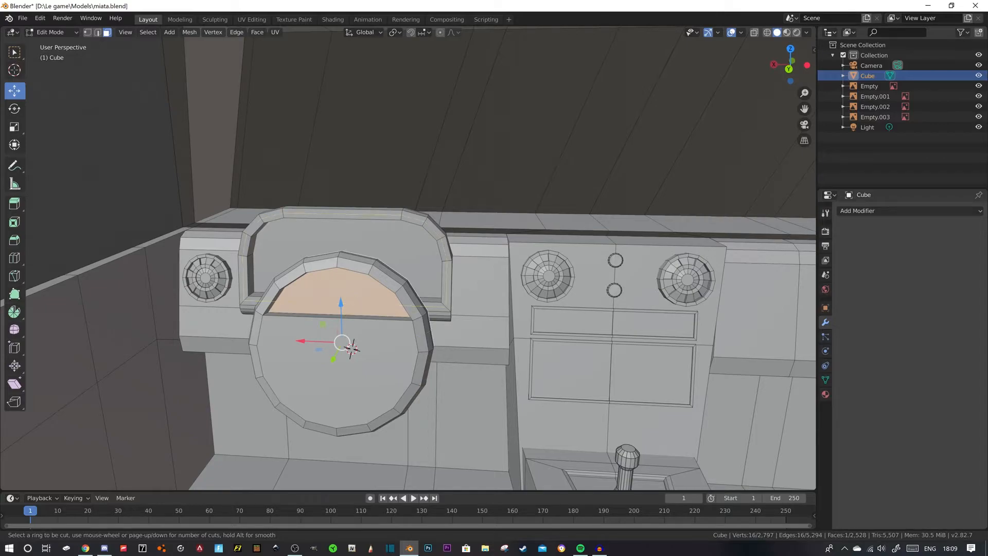
pyautogui.moveTo(352, 349); pyautogui.dragTo(298, 304, button='middle')
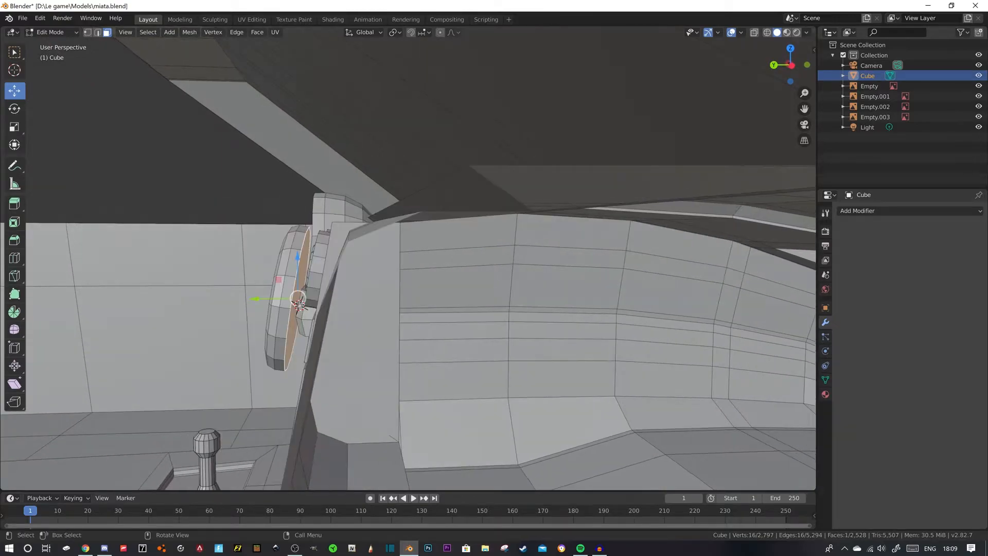
pyautogui.press('k')
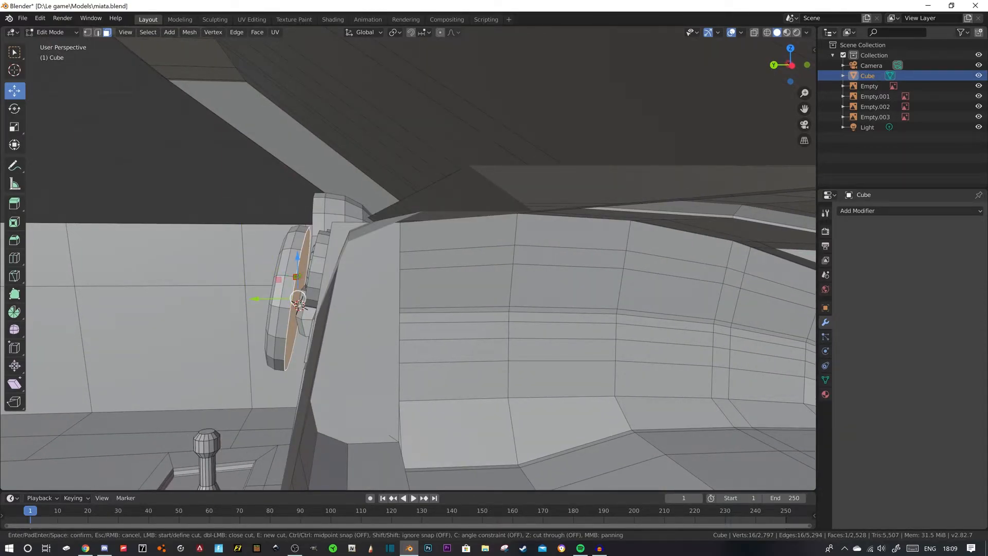
pyautogui.moveTo(299, 304); pyautogui.dragTo(444, 347, button='middle')
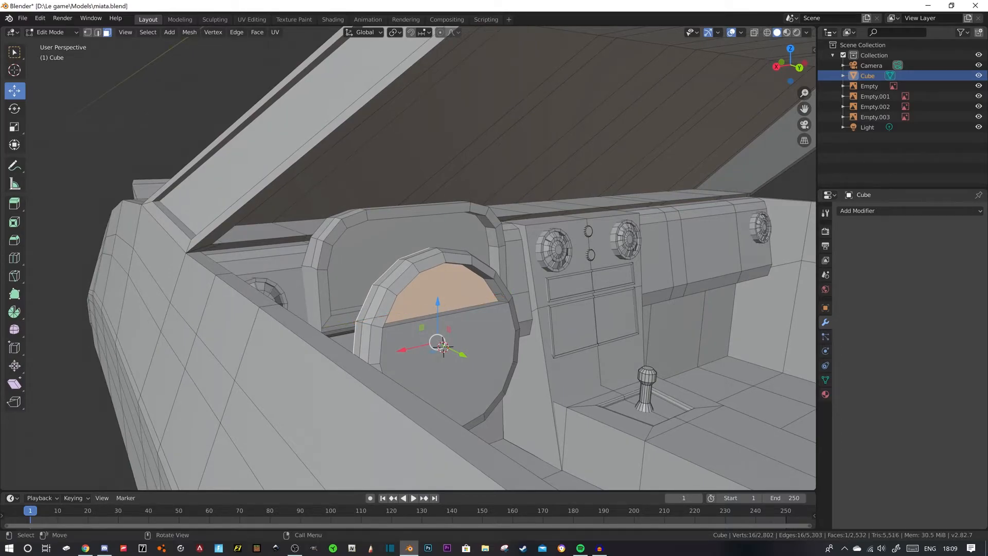
pyautogui.moveTo(443, 345); pyautogui.dragTo(522, 324, button='middle')
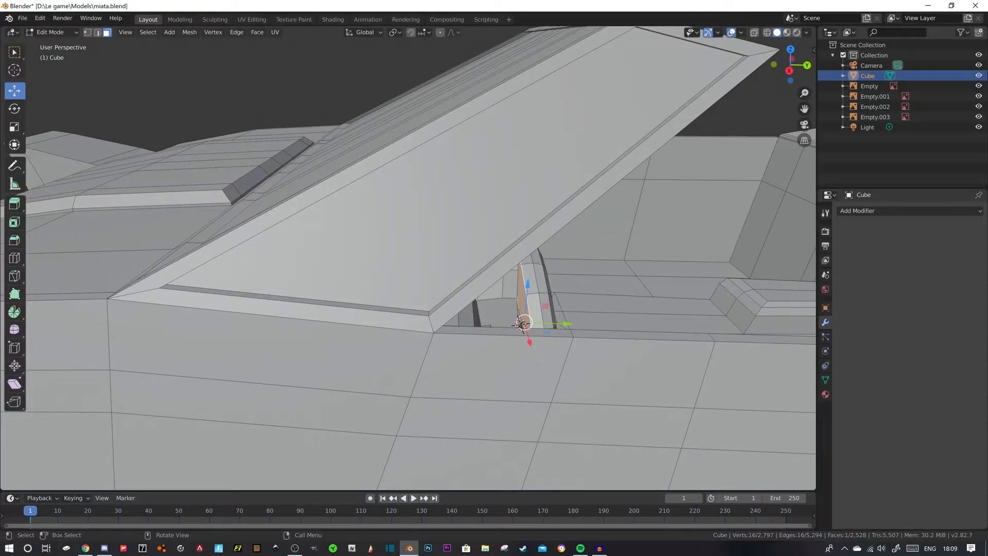
pyautogui.moveTo(522, 324); pyautogui.dragTo(300, 298, button='middle')
pyautogui.press('k')
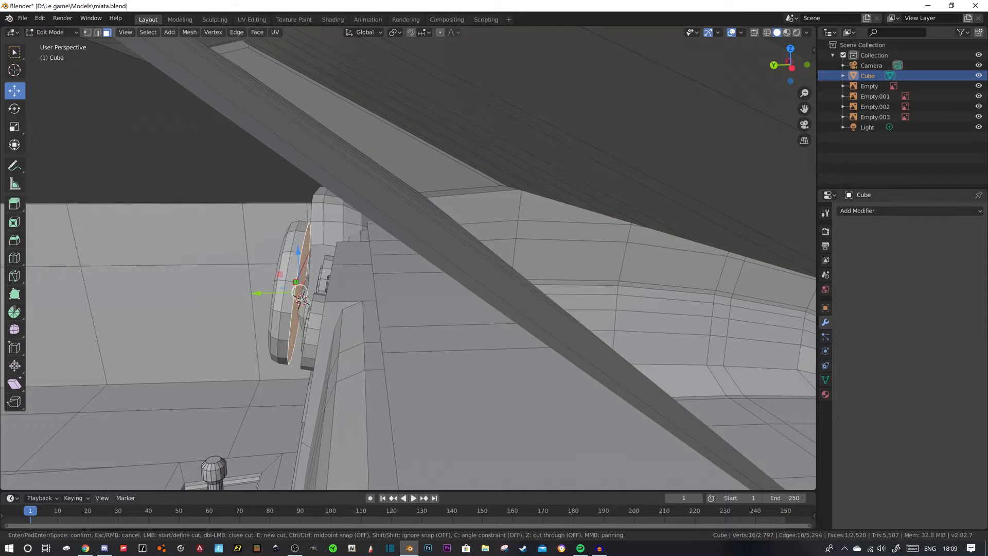
pyautogui.press('Return')
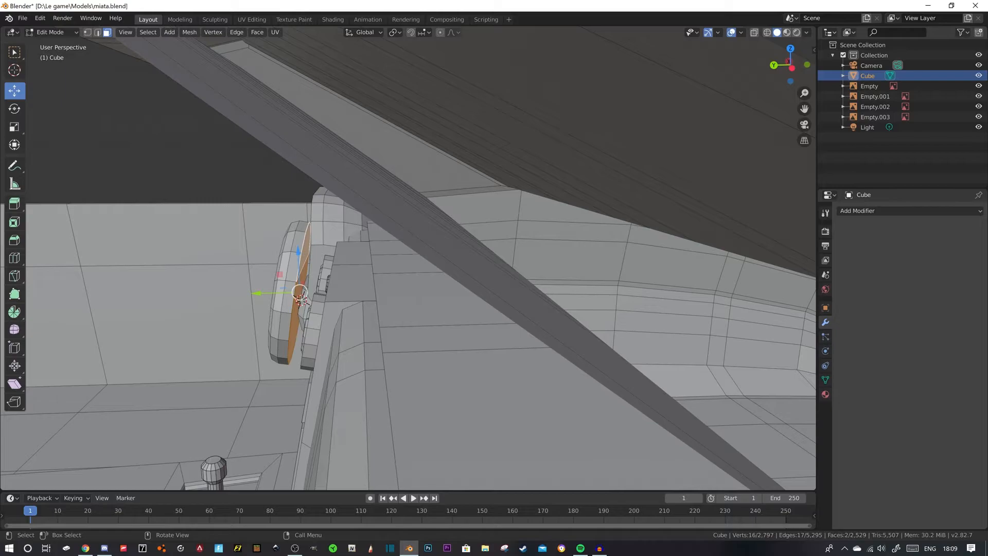
# - Inset the upper segment of the disc's back face and delete its inner face
pyautogui.click(306, 253)
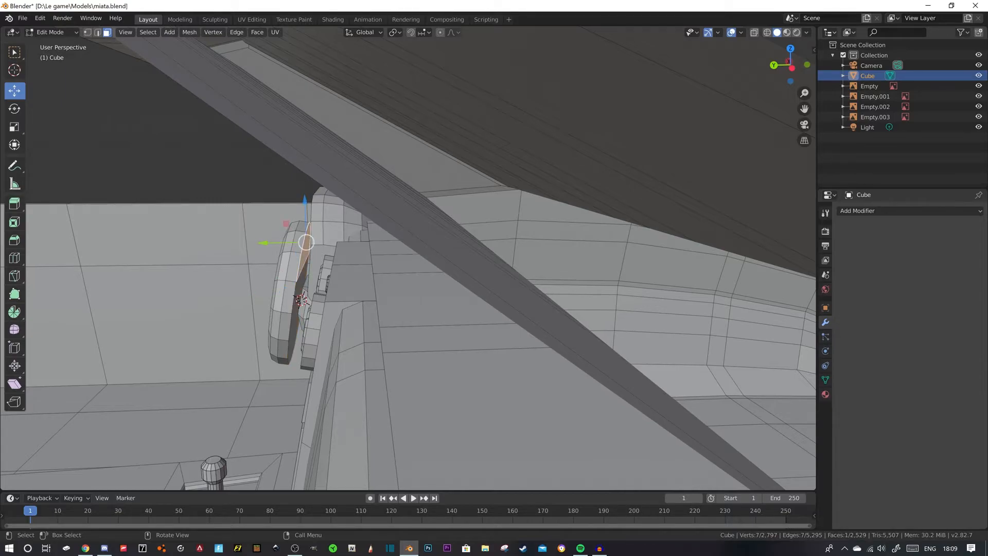
pyautogui.press('i')
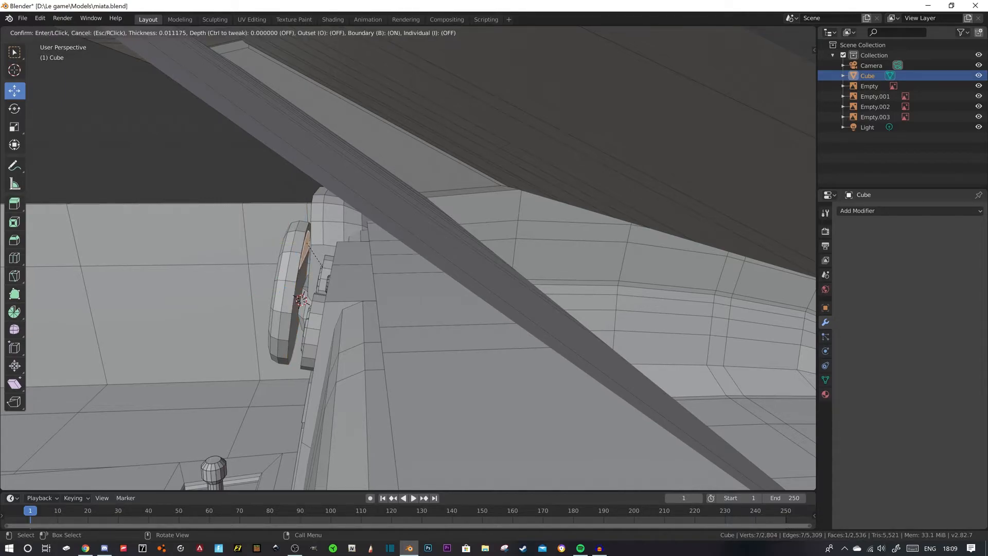
pyautogui.press('Return')
pyautogui.press('x')
pyautogui.click(355, 191)
pyautogui.moveTo(354, 191); pyautogui.dragTo(463, 212, button='middle')
# - Delete the narrow strip face left along the lower edge of the opening in the disc's back
pyautogui.keyDown('ctrl'); pyautogui.click(278, 260); pyautogui.keyUp('ctrl')
pyautogui.moveTo(291, 315); pyautogui.dragTo(348, 326, button='middle')
pyautogui.hotkey('ctrl', 'z')
pyautogui.click(278, 284)
pyautogui.moveTo(280, 287); pyautogui.dragTo(350, 280, button='middle')
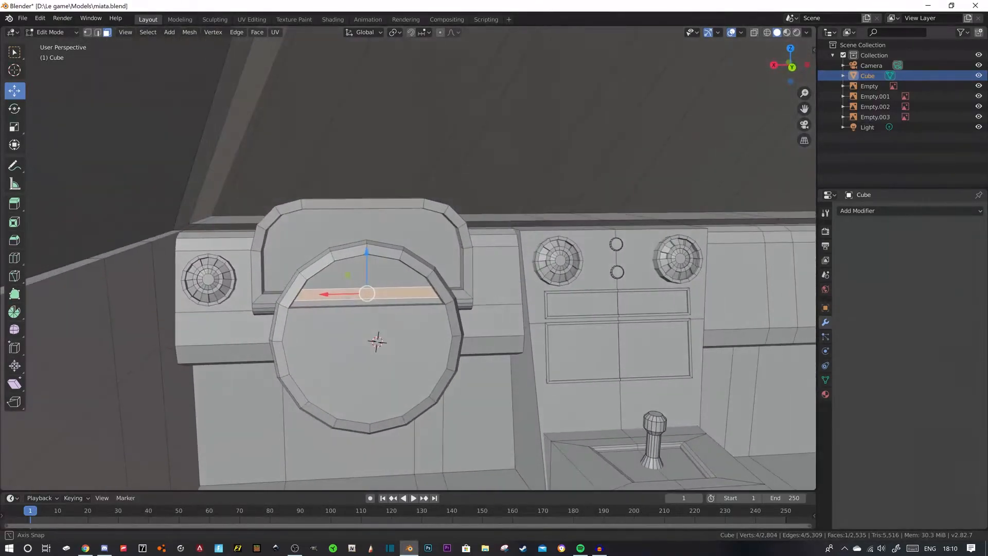
pyautogui.press('x')
pyautogui.click(399, 201)
# - Switch to edge selection and pick edges around the opening cut through the steering-wheel disc
pyautogui.moveTo(396, 216); pyautogui.dragTo(495, 286, button='middle')
pyautogui.click(515, 264)
pyautogui.press('2')
pyautogui.scroll(3, 381, 252)
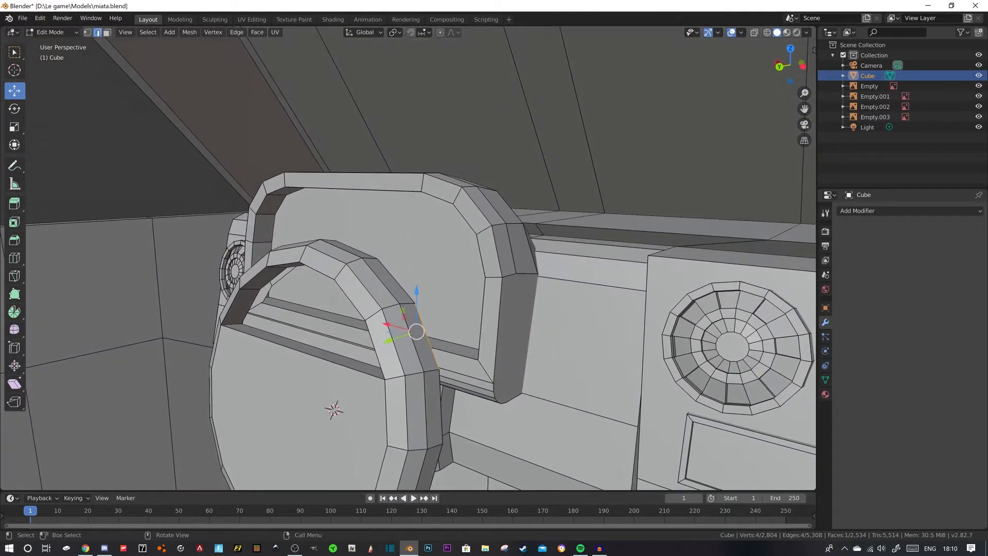
pyautogui.scroll(4, 409, 258)
pyautogui.click(174, 315)
pyautogui.keyDown('shift'); pyautogui.click(199, 339); pyautogui.keyUp('shift')
pyautogui.moveTo(206, 339)
pyautogui.mouseDown(button='middle')
pyautogui.moveTo(262, 331)
pyautogui.moveTo(229, 343)
pyautogui.moveTo(239, 348)
pyautogui.moveTo(167, 337)
pyautogui.moveTo(210, 353)
pyautogui.mouseUp(button='middle')
# - Undo the opening, extrusion and knife cuts in the steering wheel, back to the uncut disc
pyautogui.hotkey('ctrl', 'z')
pyautogui.scroll(-7, 210, 353)
pyautogui.hotkey('ctrl', 'z')
pyautogui.hotkey('ctrl', 'z')
pyautogui.hotkey('ctrl', 'z')
pyautogui.hotkey('ctrl', 'z')
pyautogui.hotkey('ctrl', 'z')
pyautogui.hotkey('ctrl', 'z')
pyautogui.hotkey('ctrl', 'z')
pyautogui.hotkey('ctrl', 'z')
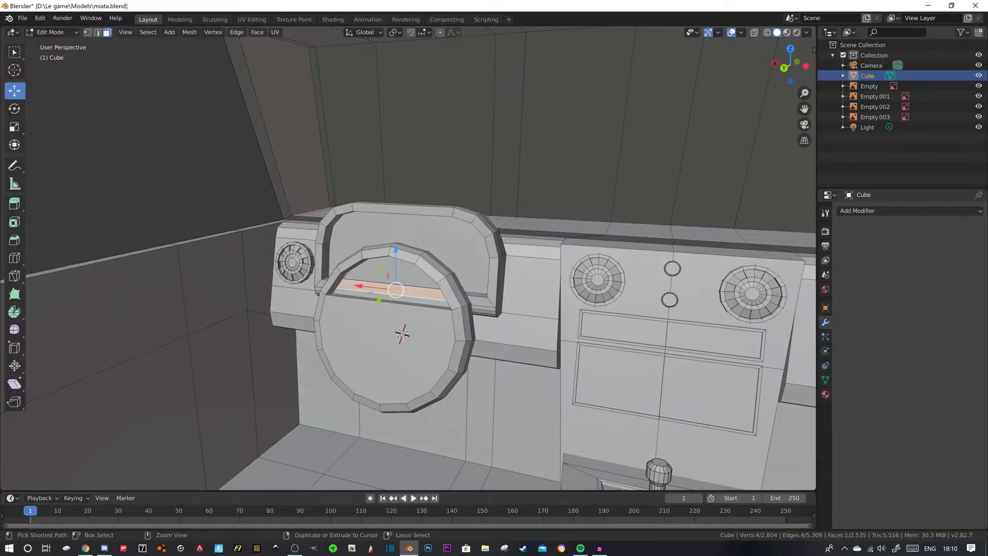
pyautogui.hotkey('ctrl', 'z')
pyautogui.hotkey('ctrl', 'z')
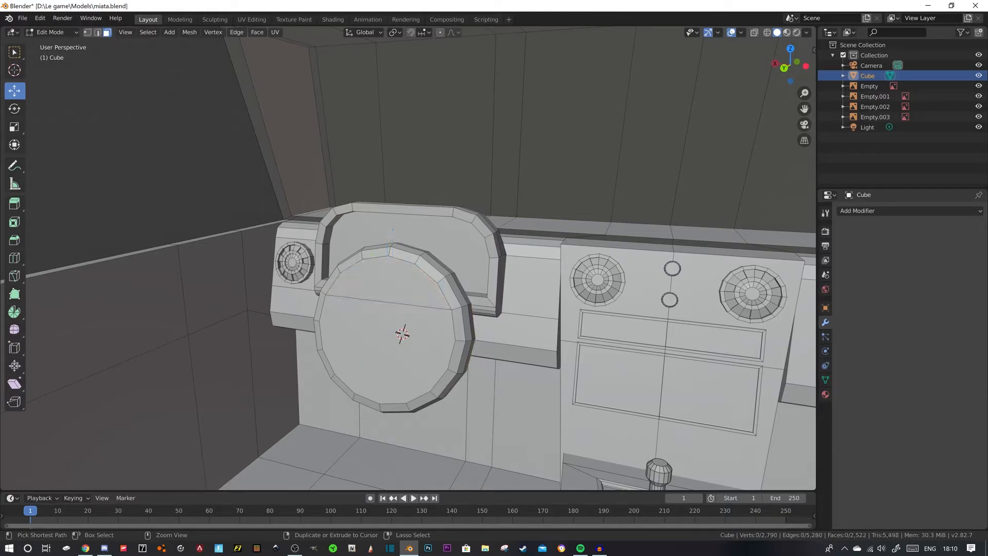
pyautogui.moveTo(210, 353); pyautogui.dragTo(278, 362, button='middle')
pyautogui.scroll(-5, 278, 362)
# - Inset the steering-wheel disc's round front face by 0.053 m to form a central hub
pyautogui.click(430, 292)
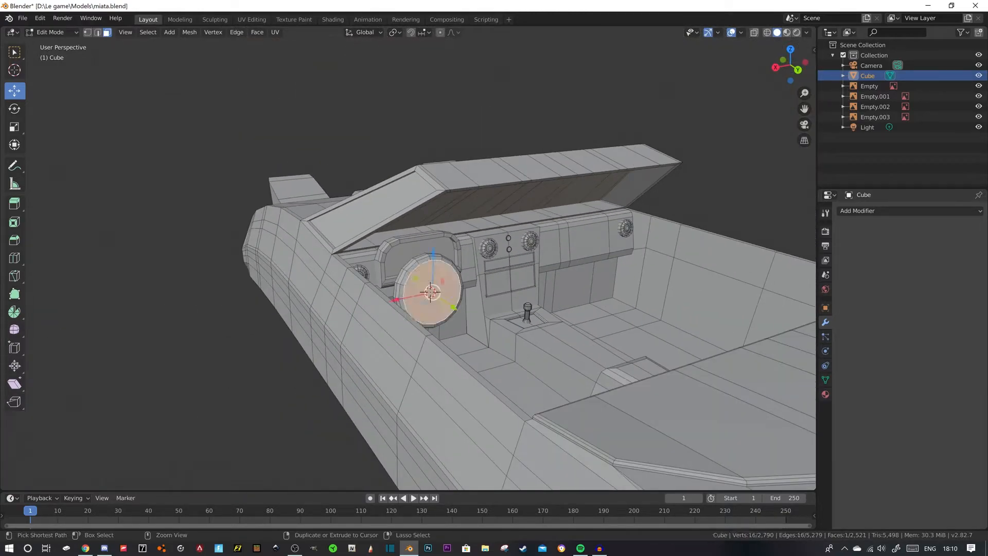
pyautogui.moveTo(430, 291); pyautogui.dragTo(419, 309, button='middle')
pyautogui.scroll(4, 419, 309)
pyautogui.scroll(3, 422, 313)
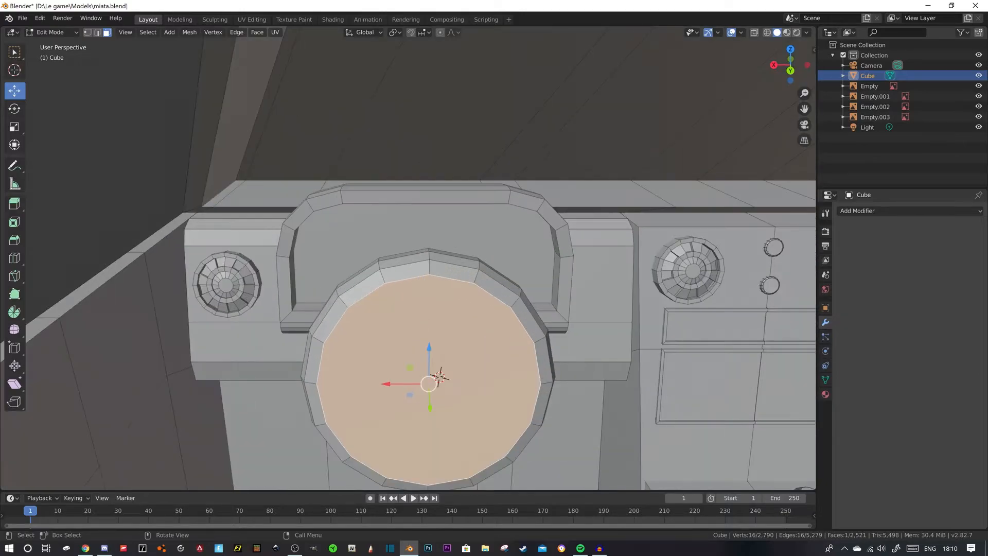
pyautogui.scroll(-2, 440, 378)
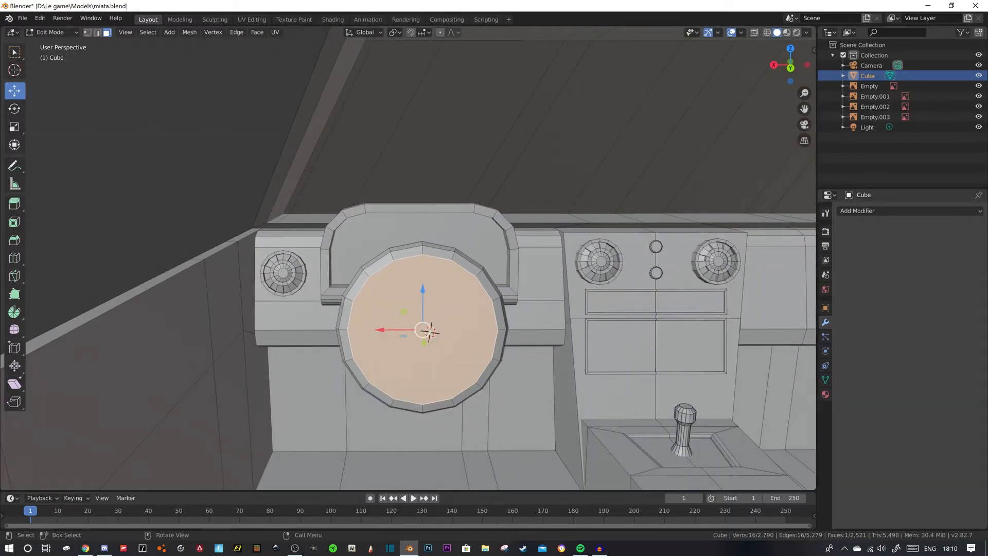
pyautogui.press('i')
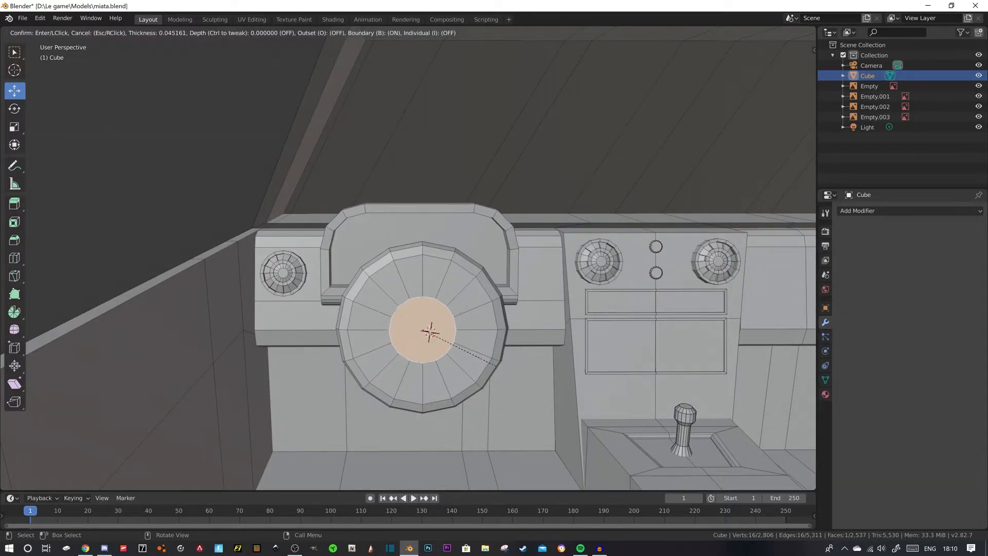
pyautogui.click(489, 362)
pyautogui.moveTo(489, 363)
pyautogui.mouseDown(button='middle')
pyautogui.moveTo(510, 363)
pyautogui.moveTo(499, 362)
pyautogui.mouseUp(button='middle')
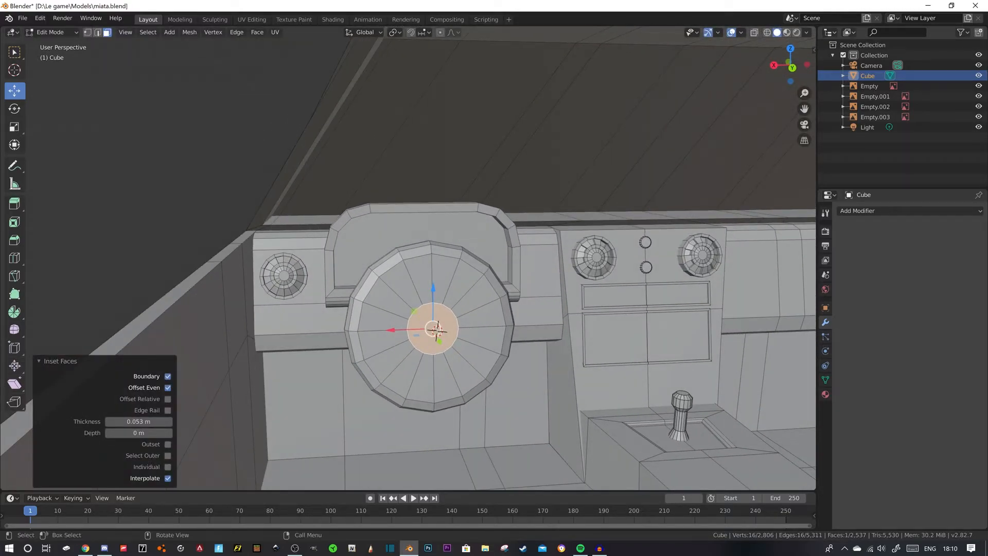
# - Select eight wedge faces between hub and rim, two adjacent ones in each upper and lower side quarter, and delete them
pyautogui.click(422, 279)
pyautogui.moveTo(422, 279)
pyautogui.mouseDown(button='middle')
pyautogui.moveTo(296, 286)
pyautogui.moveTo(414, 289)
pyautogui.mouseUp(button='middle')
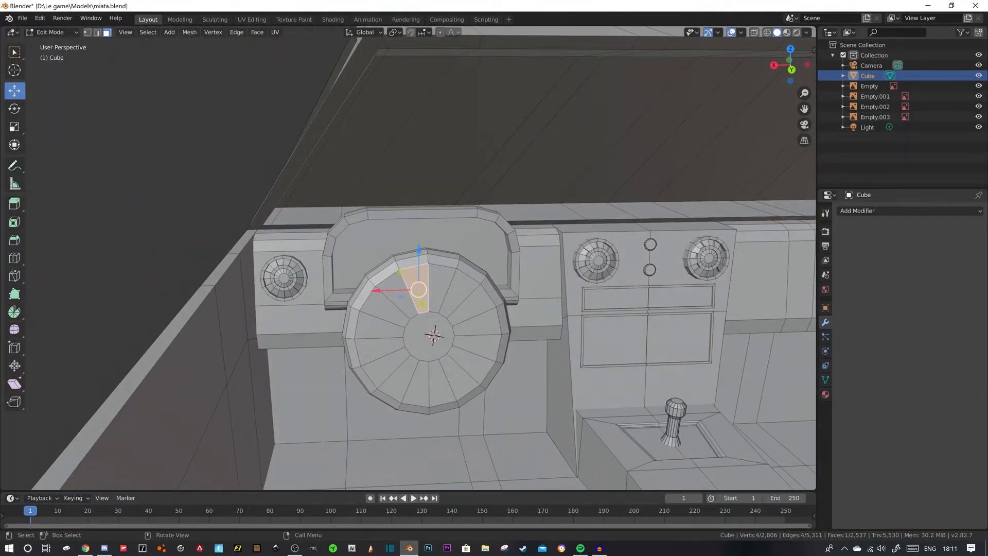
pyautogui.click(380, 328)
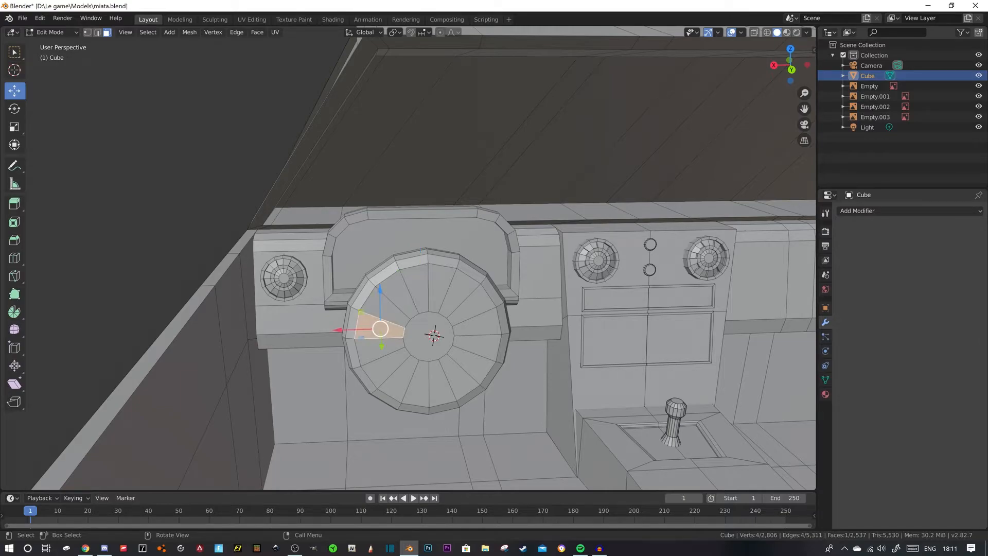
pyautogui.keyDown('shift'); pyautogui.click(476, 322); pyautogui.keyUp('shift')
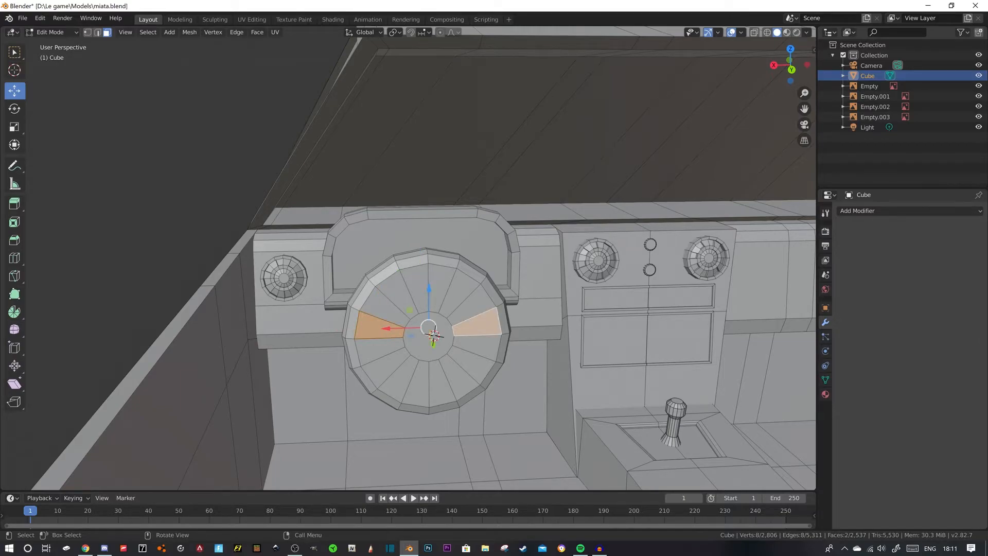
pyautogui.keyDown('shift'); pyautogui.click(398, 379); pyautogui.keyUp('shift')
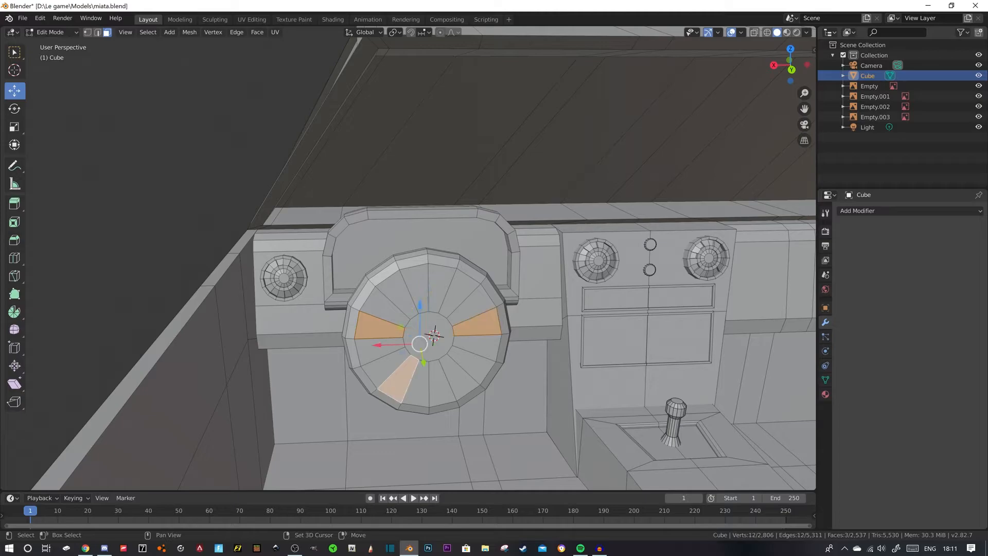
pyautogui.keyDown('shift'); pyautogui.click(384, 367); pyautogui.keyUp('shift')
pyautogui.keyDown('shift'); pyautogui.click(383, 370); pyautogui.keyUp('shift')
pyautogui.keyDown('shift'); pyautogui.click(417, 386); pyautogui.keyUp('shift')
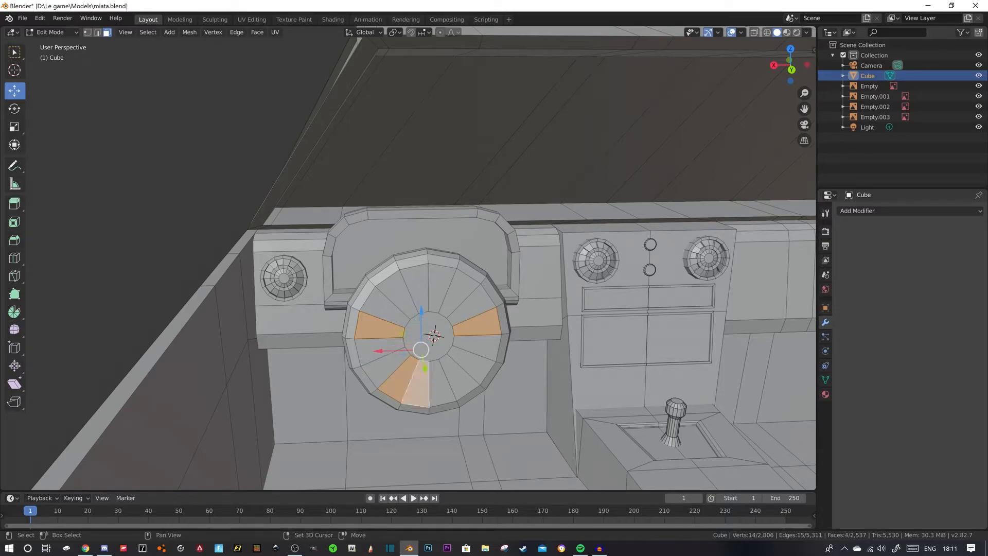
pyautogui.keyDown('shift'); pyautogui.click(446, 383); pyautogui.keyUp('shift')
pyautogui.keyDown('shift'); pyautogui.click(469, 366); pyautogui.keyUp('shift')
pyautogui.moveTo(470, 367); pyautogui.dragTo(465, 360, button='middle')
pyautogui.keyDown('shift'); pyautogui.click(410, 383); pyautogui.keyUp('shift')
pyautogui.keyDown('shift'); pyautogui.click(379, 361); pyautogui.keyUp('shift')
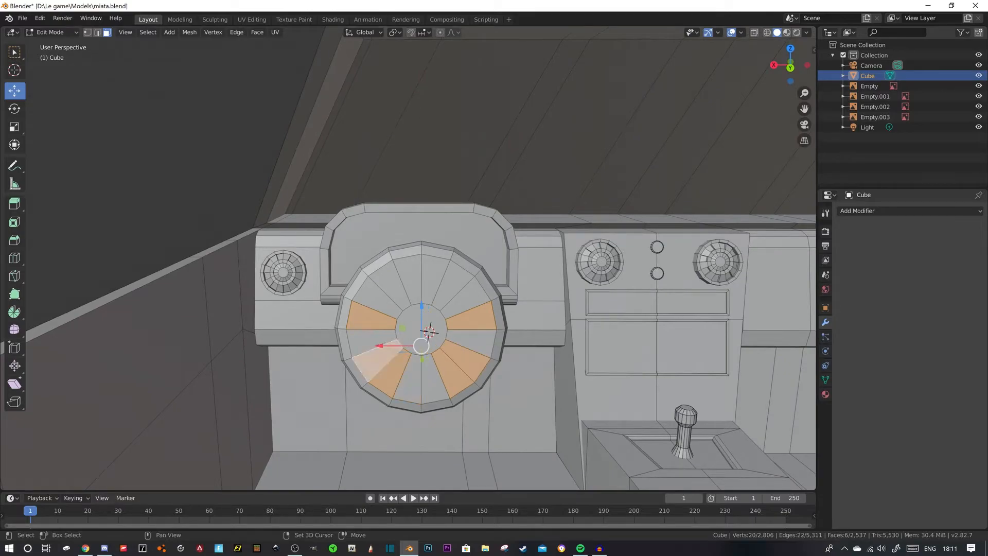
pyautogui.keyDown('shift'); pyautogui.click(466, 296); pyautogui.keyUp('shift')
pyautogui.keyDown('shift'); pyautogui.click(378, 297); pyautogui.keyUp('shift')
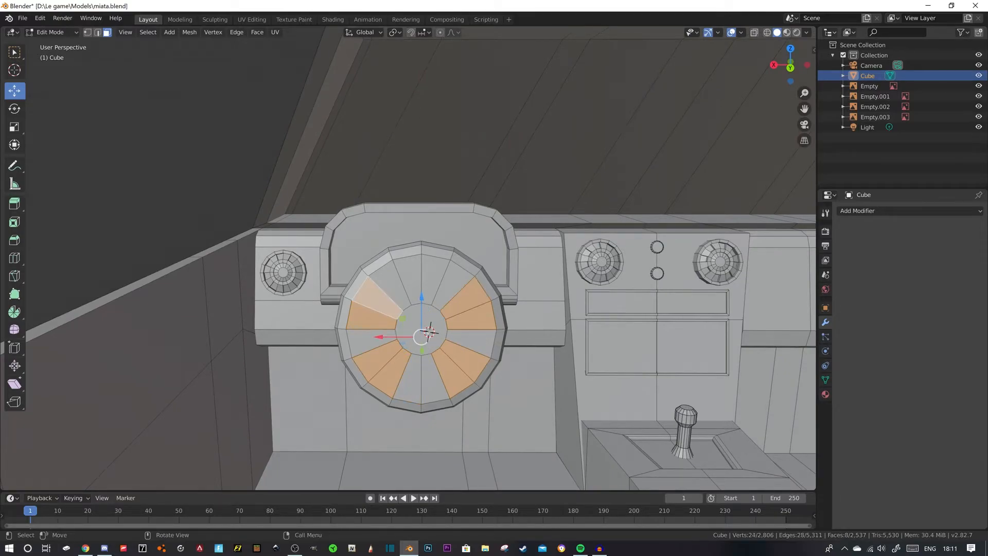
pyautogui.press('x')
pyautogui.click(452, 228)
# - Undo the wedge-face deletion and the most recent wedge selections
pyautogui.moveTo(453, 242); pyautogui.dragTo(385, 247, button='middle')
pyautogui.hotkey('ctrl', 'z')
pyautogui.hotkey('ctrl', 'z')
pyautogui.hotkey('ctrl', 'z')
pyautogui.hotkey('ctrl', 'z')
pyautogui.hotkey('ctrl', 'z')
pyautogui.hotkey('ctrl', 'z')
pyautogui.hotkey('ctrl', 'z')
pyautogui.hotkey('ctrl', 'z')
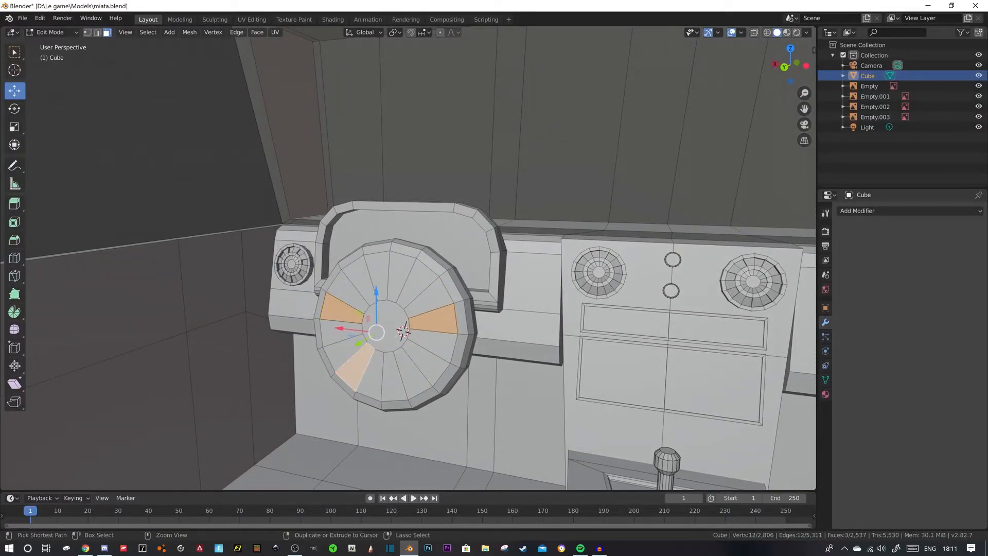
# - Select the six upper wedge faces and two in each lower side quarter of the steering wheel, and delete them
pyautogui.hotkey('ctrl', 'z')
pyautogui.hotkey('ctrl', 'z')
pyautogui.hotkey('ctrl', 'z')
pyautogui.click(347, 291)
pyautogui.keyDown('ctrl'); pyautogui.click(431, 297); pyautogui.keyUp('ctrl')
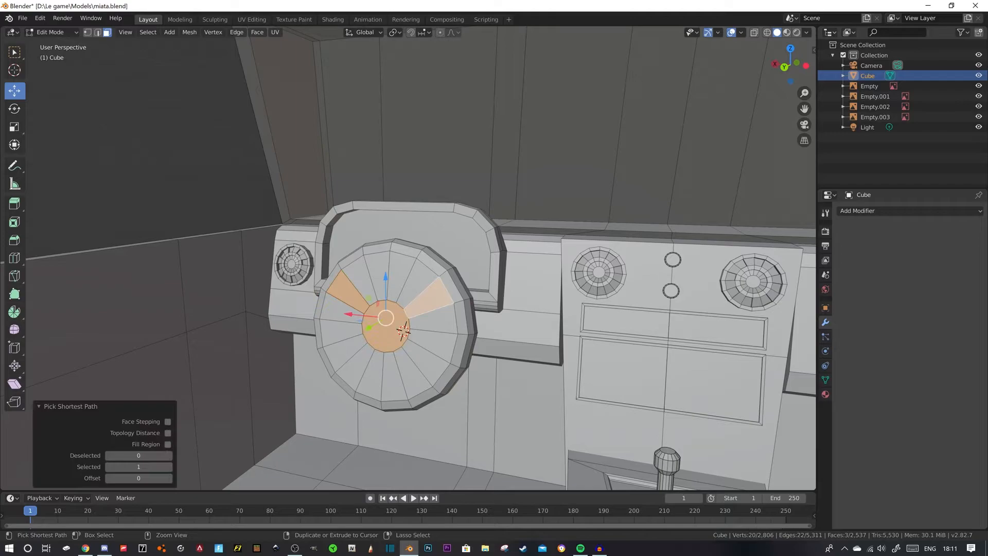
pyautogui.keyDown('shift'); pyautogui.click(387, 332); pyautogui.keyUp('shift')
pyautogui.keyDown('shift'); pyautogui.click(418, 283); pyautogui.keyUp('shift')
pyautogui.keyDown('shift'); pyautogui.click(401, 272); pyautogui.keyUp('shift')
pyautogui.keyDown('shift'); pyautogui.click(378, 273); pyautogui.keyUp('shift')
pyautogui.keyDown('shift'); pyautogui.click(359, 279); pyautogui.keyUp('shift')
pyautogui.keyDown('shift'); pyautogui.click(341, 308); pyautogui.keyUp('shift')
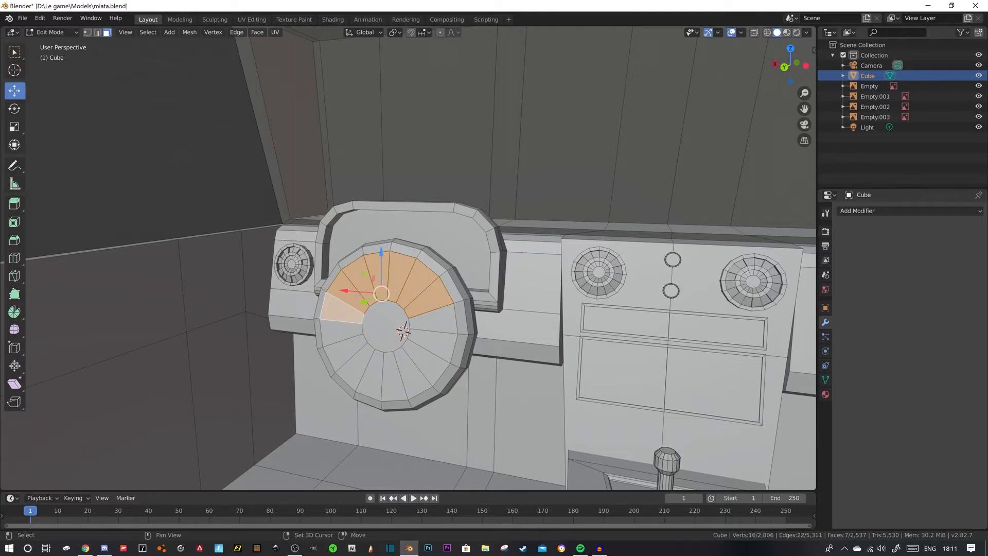
pyautogui.keyDown('shift'); pyautogui.click(341, 308); pyautogui.keyUp('shift')
pyautogui.keyDown('shift'); pyautogui.click(344, 353); pyautogui.keyUp('shift')
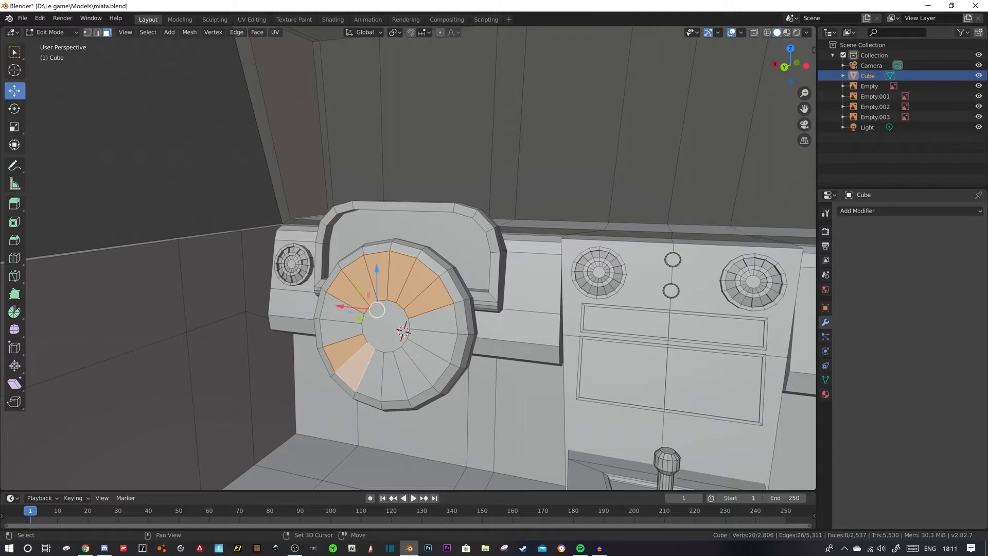
pyautogui.moveTo(360, 367); pyautogui.dragTo(382, 367, button='middle')
pyautogui.keyDown('shift'); pyautogui.click(465, 358); pyautogui.keyUp('shift')
pyautogui.keyDown('shift'); pyautogui.click(451, 371); pyautogui.keyUp('shift')
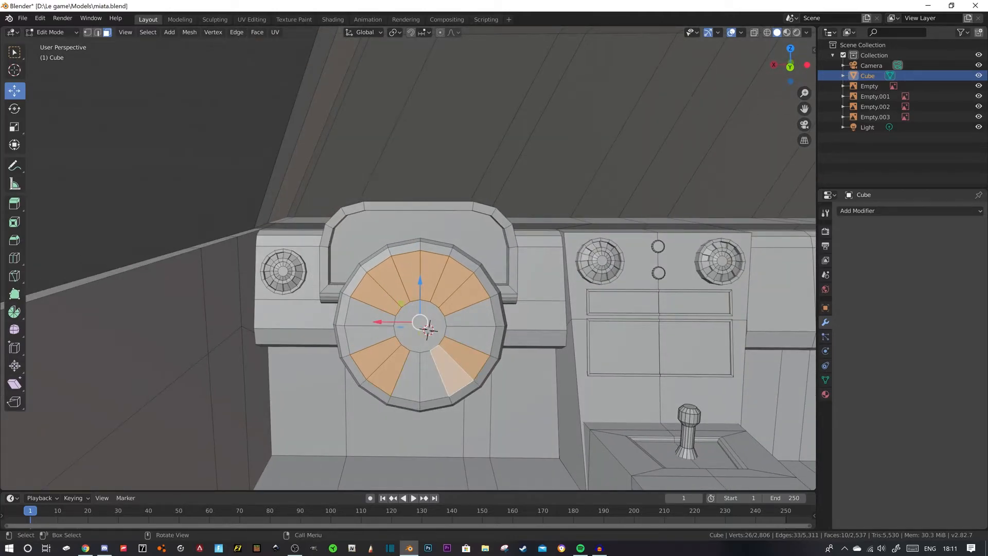
pyautogui.press('x')
pyautogui.click(429, 329)
# - Delete the steering wheel's round back face behind the spokes
pyautogui.moveTo(429, 330); pyautogui.dragTo(464, 334, button='middle')
pyautogui.press('x')
pyautogui.click(348, 221)
pyautogui.moveTo(347, 227); pyautogui.dragTo(355, 206, button='middle')
pyautogui.scroll(4, 324, 214)
pyautogui.scroll(-3, 350, 334)
# - Select the whole steering wheel and move it 0.263 m along Y, away from the dashboard
pyautogui.click(355, 337)
pyautogui.press('l')
pyautogui.moveTo(281, 334); pyautogui.dragTo(11, 363)
pyautogui.moveTo(155, 334); pyautogui.dragTo(123, 330, button='middle')
pyautogui.keyDown('shift'); pyautogui.moveTo(123, 329); pyautogui.dragTo(324, 294, button='middle'); pyautogui.keyUp('shift')
pyautogui.moveTo(324, 294)
pyautogui.mouseDown(button='middle')
pyautogui.moveTo(366, 291)
pyautogui.moveTo(335, 288)
pyautogui.mouseUp(button='middle')
pyautogui.scroll(3, 83, 46)
# - Select the hub and spoke faces from the dashboard side and try extruding them towards the dashboard
pyautogui.keyDown('shift'); pyautogui.moveTo(83, 46); pyautogui.dragTo(125, 32, button='middle'); pyautogui.keyUp('shift')
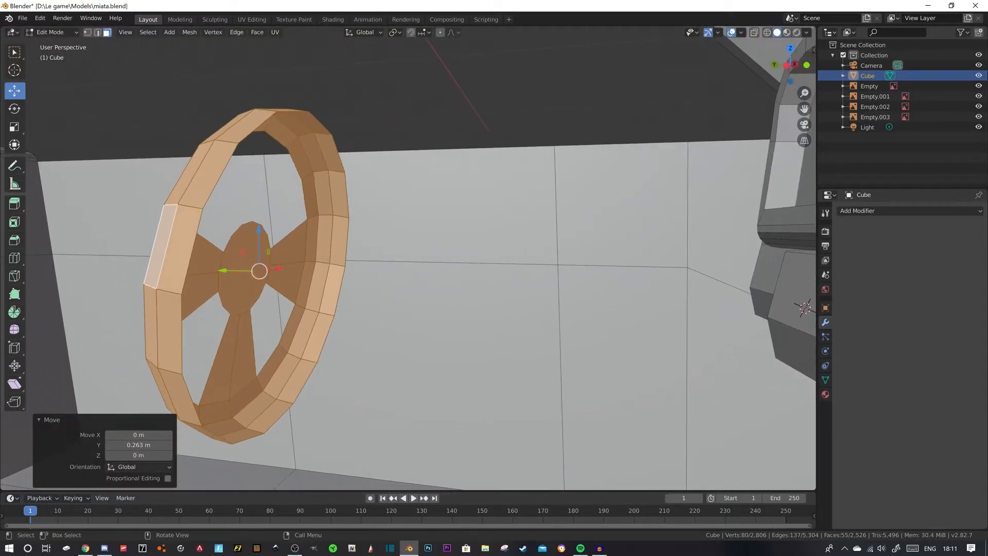
pyautogui.click(289, 248)
pyautogui.click(284, 279)
pyautogui.keyDown('shift'); pyautogui.click(245, 268); pyautogui.keyUp('shift')
pyautogui.keyDown('shift'); pyautogui.click(207, 258); pyautogui.keyUp('shift')
pyautogui.keyDown('shift'); pyautogui.click(202, 291); pyautogui.keyUp('shift')
pyautogui.keyDown('shift'); pyautogui.click(223, 363); pyautogui.keyUp('shift')
pyautogui.keyDown('shift'); pyautogui.click(244, 356); pyautogui.keyUp('shift')
pyautogui.moveTo(244, 356); pyautogui.dragTo(259, 363, button='middle')
pyautogui.press('e')
pyautogui.click(270, 366)
pyautogui.hotkey('ctrl', 'z')
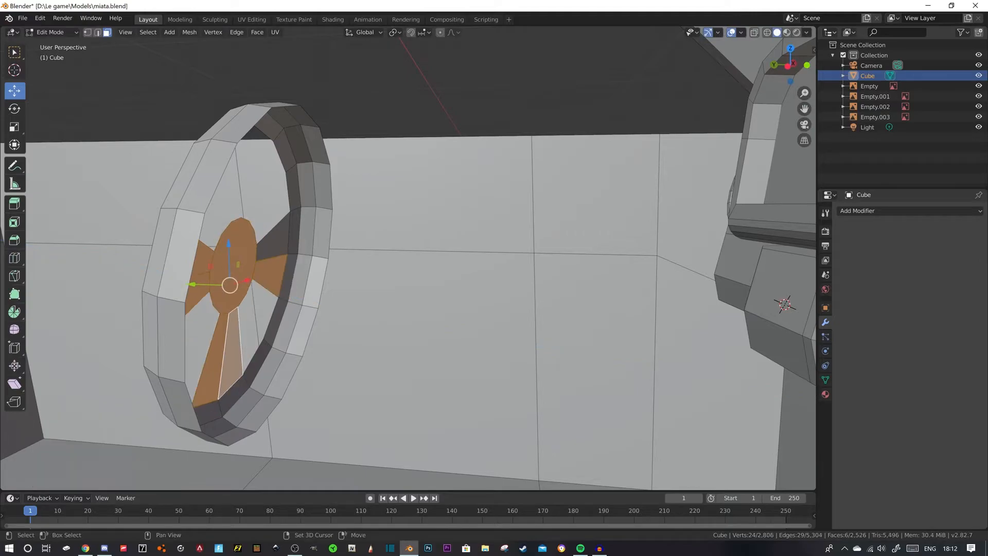
# - Add the missed side-spoke face to the hub and spoke selection and try extruding it all by about 0.0224 m
pyautogui.keyDown('shift'); pyautogui.click(275, 242); pyautogui.keyUp('shift')
pyautogui.press('e')
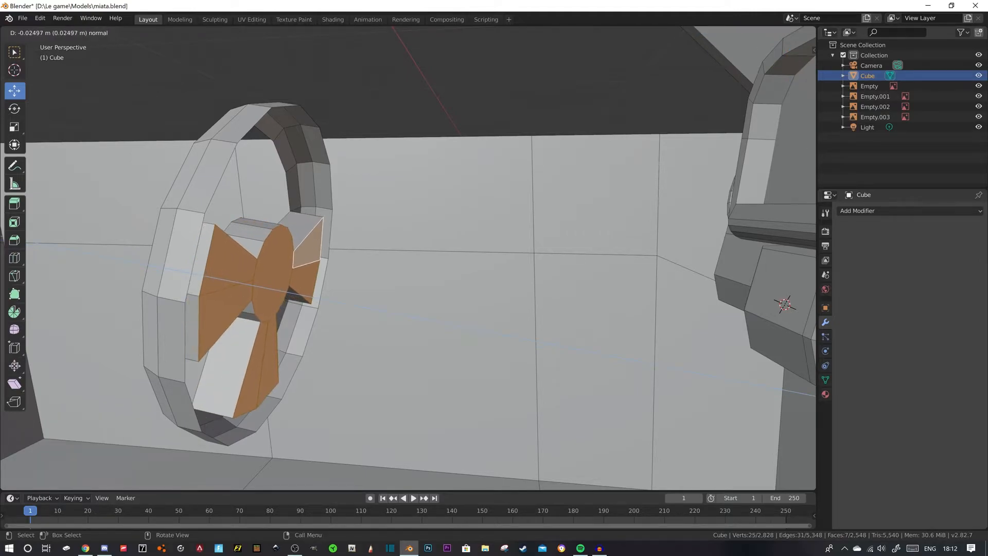
pyautogui.click(281, 288)
pyautogui.moveTo(280, 289); pyautogui.dragTo(327, 288, button='middle')
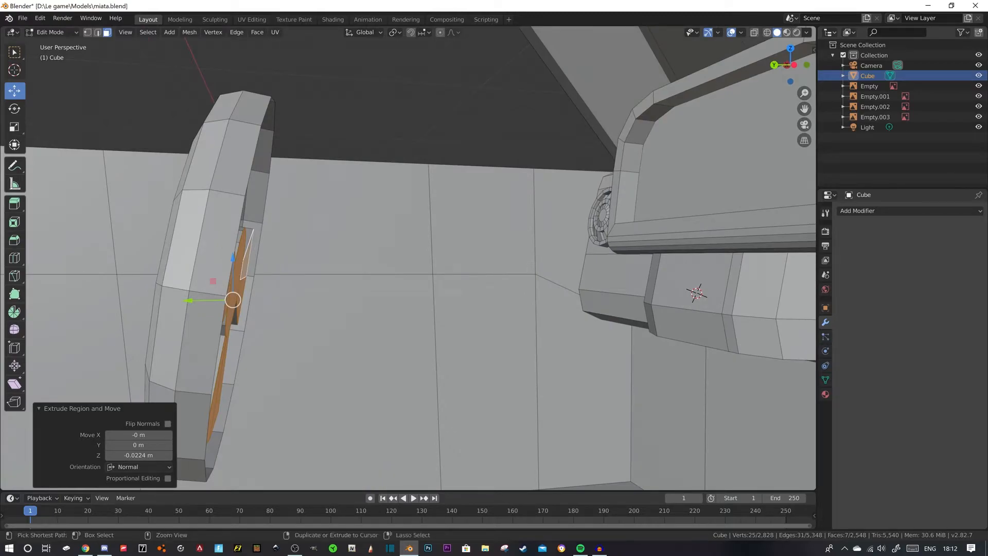
pyautogui.hotkey('ctrl', 'z')
# - Try to extrude the hub and spoke faces by about 0.029 m towards the dashboard
pyautogui.press('e')
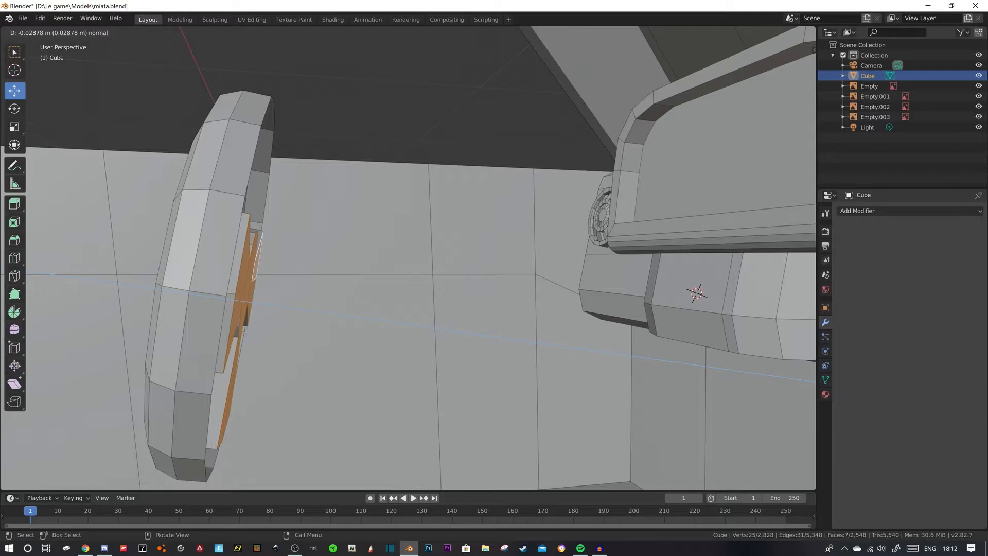
pyautogui.press('Return')
pyautogui.hotkey('ctrl', 'z')
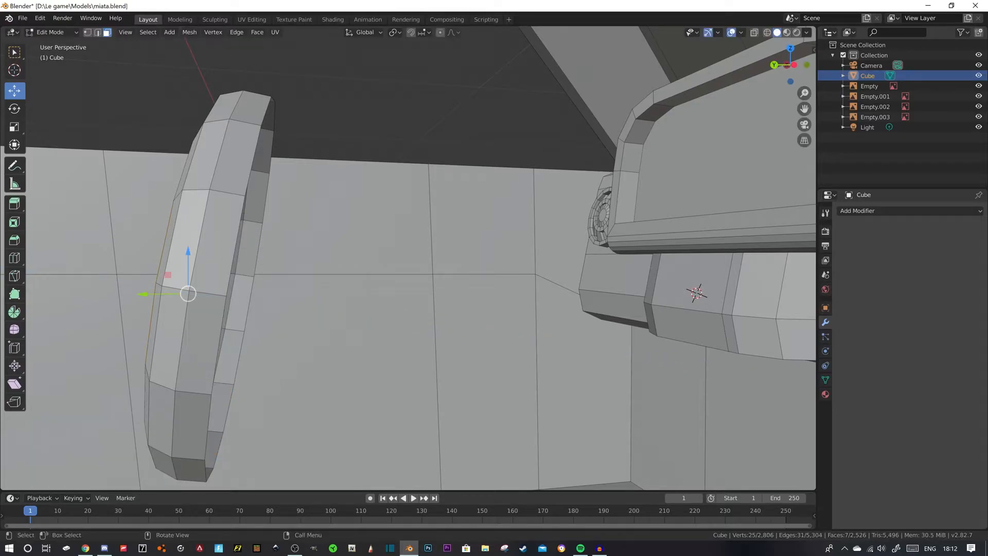
# - Extrude the hub and spoke faces about 0.0271 m towards the dashboard
pyautogui.press('e')
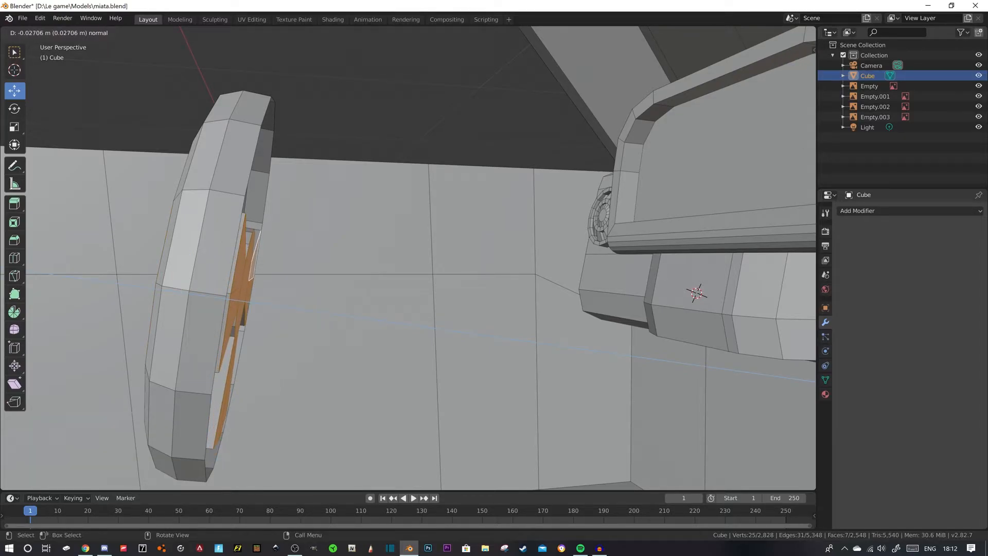
pyautogui.press('Return')
# - Fill two faces between the outer end edges of the console-side spoke and the rim
pyautogui.moveTo(412, 267); pyautogui.dragTo(298, 263, button='middle')
pyautogui.keyDown('shift'); pyautogui.moveTo(360, 267); pyautogui.dragTo(344, 284, button='middle'); pyautogui.keyUp('shift')
pyautogui.scroll(3, 314, 286)
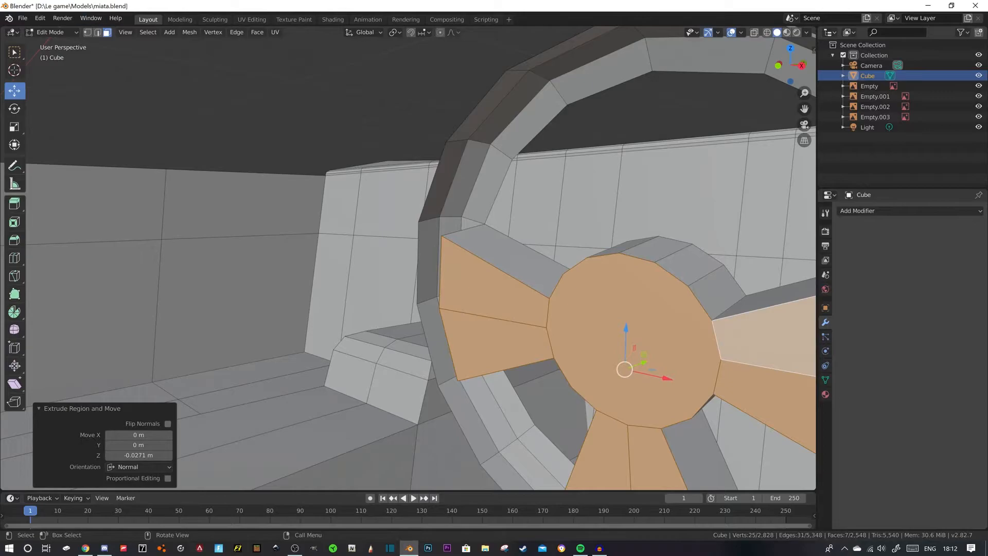
pyautogui.press('2')
pyautogui.click(441, 273)
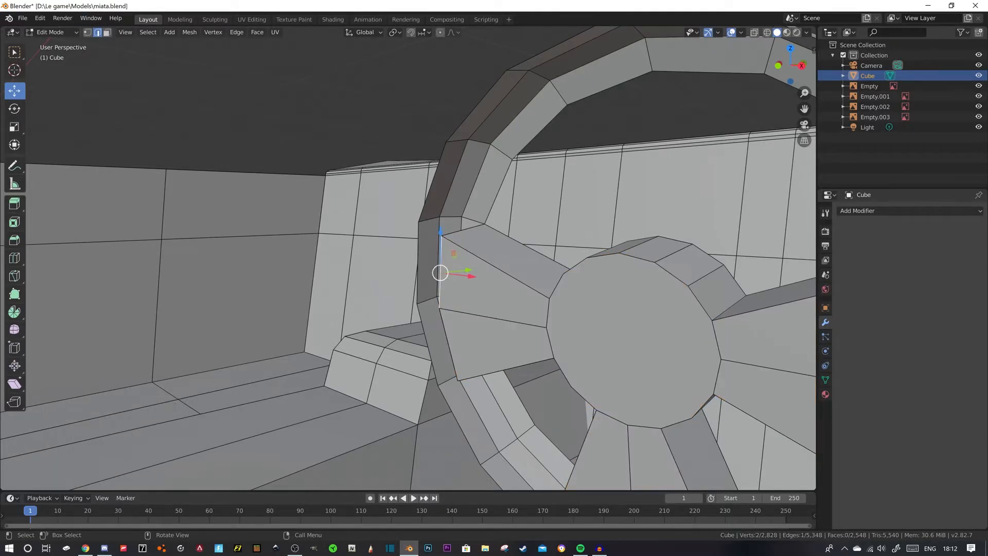
pyautogui.press('f')
pyautogui.click(449, 344)
pyautogui.press('f')
pyautogui.moveTo(447, 346); pyautogui.dragTo(537, 360, button='middle')
# - Fill two faces between the bottom spoke's outer end edges and the rim
pyautogui.click(453, 419)
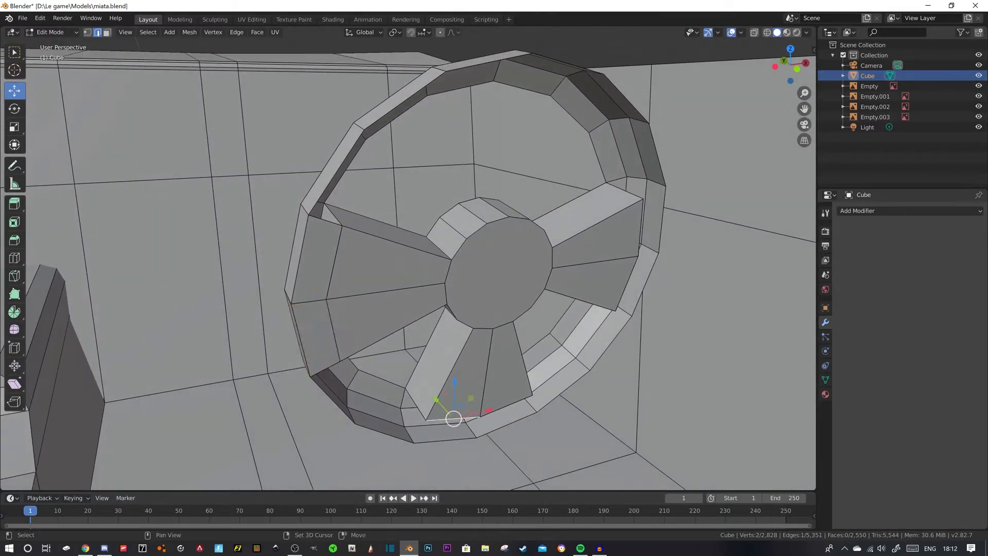
pyautogui.press('f')
pyautogui.click(505, 406)
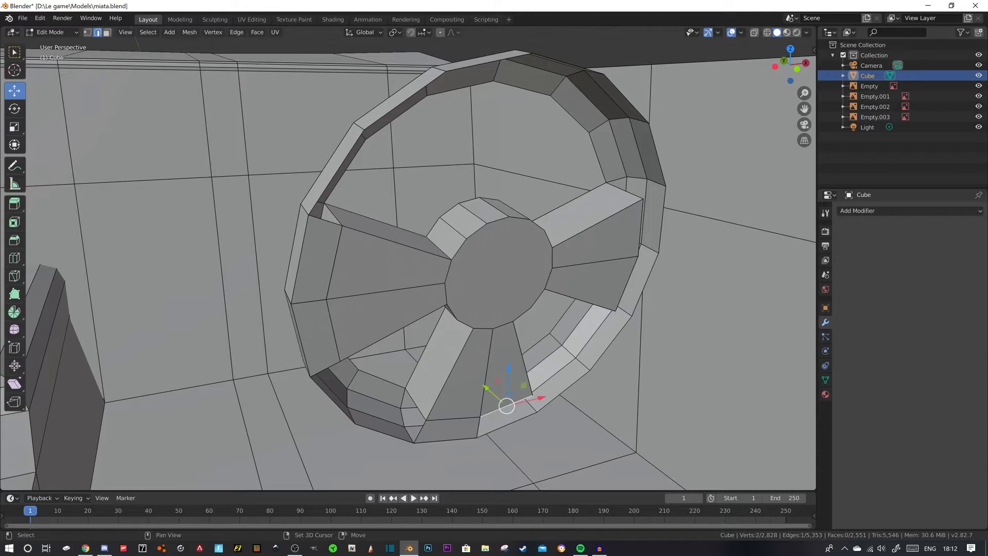
pyautogui.keyDown('shift'); pyautogui.click(508, 425); pyautogui.keyUp('shift')
pyautogui.press('f')
# - Fill two faces between the door-side spoke's outer end edges and the rim
pyautogui.click(626, 286)
pyautogui.keyDown('shift'); pyautogui.click(644, 286); pyautogui.keyUp('shift')
pyautogui.click(642, 222)
pyautogui.keyDown('shift'); pyautogui.click(663, 206); pyautogui.keyUp('shift')
pyautogui.press('f')
# - Try to fill faces along the inner rim just above the outer ends of the two side spokes
pyautogui.click(625, 191)
pyautogui.moveTo(625, 191); pyautogui.dragTo(637, 181, button='middle')
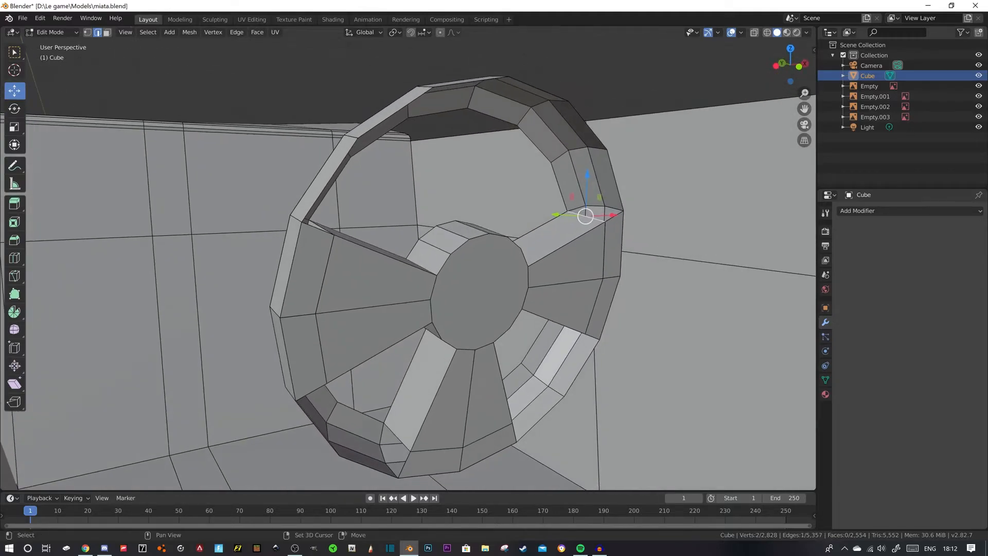
pyautogui.keyDown('shift'); pyautogui.click(559, 186); pyautogui.keyUp('shift')
pyautogui.press('f')
pyautogui.moveTo(559, 187); pyautogui.dragTo(487, 181, button='middle')
pyautogui.click(489, 183)
pyautogui.keyDown('shift'); pyautogui.click(445, 234); pyautogui.keyUp('shift')
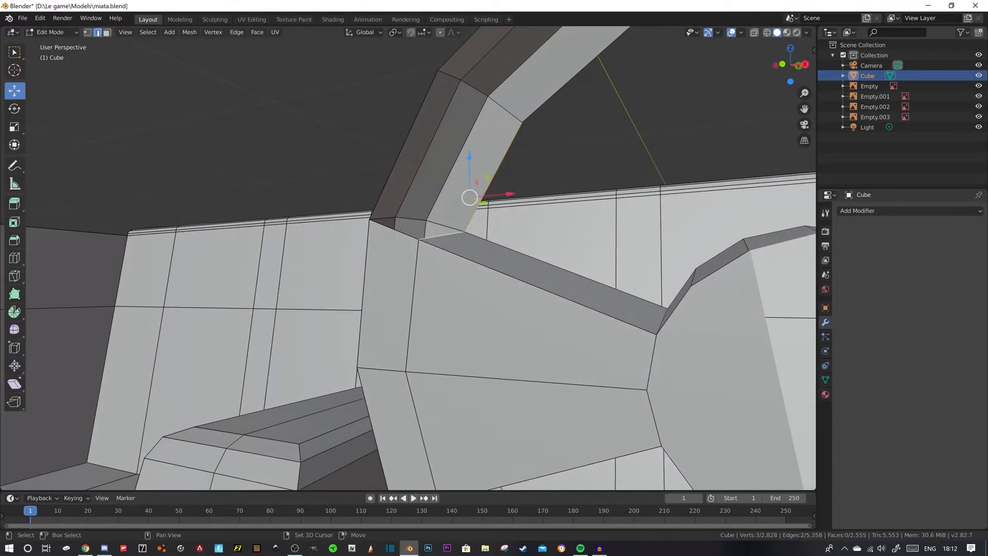
pyautogui.press('f')
# - Undo the faces filled along the inner rim above the side spokes
pyautogui.moveTo(445, 235); pyautogui.dragTo(519, 217, button='middle')
pyautogui.hotkey('ctrl', 'z')
pyautogui.hotkey('ctrl', 'z')
pyautogui.hotkey('ctrl', 'z')
pyautogui.hotkey('ctrl', 'z')
# - Select the six inner rim edges above the side spokes and extrude them about 0.026 m towards the dashboard
pyautogui.scroll(1, 520, 217)
pyautogui.click(455, 219)
pyautogui.moveTo(456, 219); pyautogui.dragTo(612, 215, button='middle')
pyautogui.keyDown('ctrl'); pyautogui.click(571, 215); pyautogui.keyUp('ctrl')
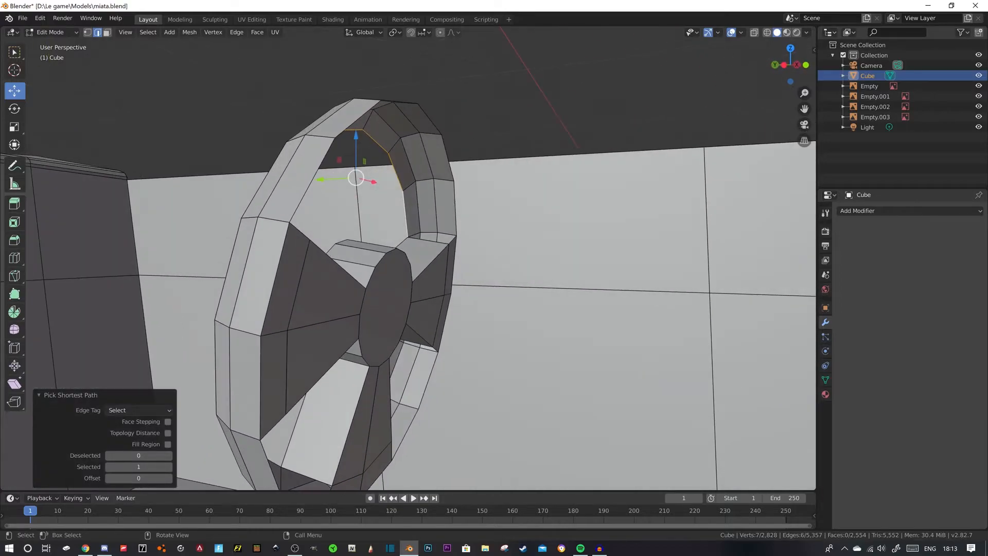
pyautogui.press('e')
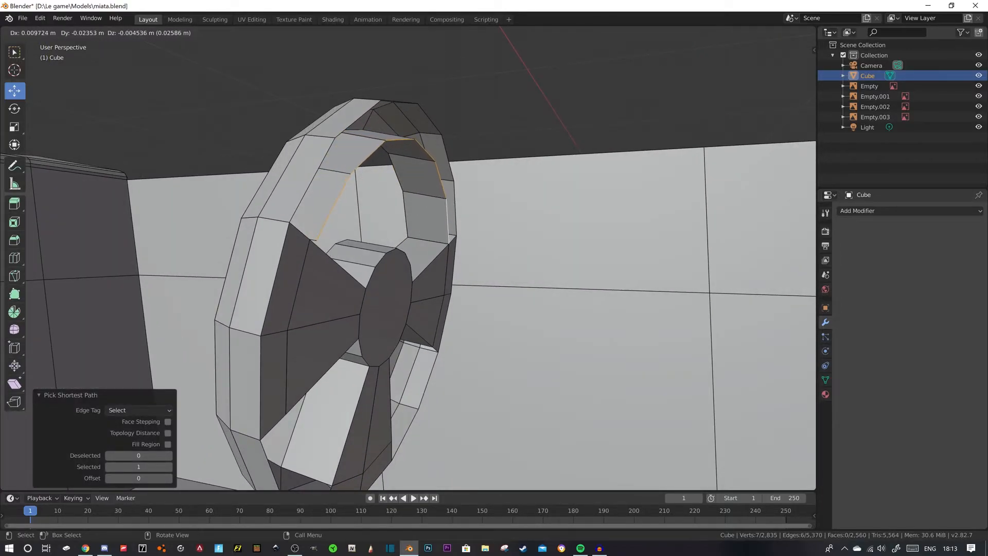
pyautogui.click(566, 205)
# - Move the extruded inner rim edges by -0.00851 m along X
pyautogui.moveTo(566, 206); pyautogui.dragTo(466, 206, button='middle')
pyautogui.press('g')
pyautogui.press('x')
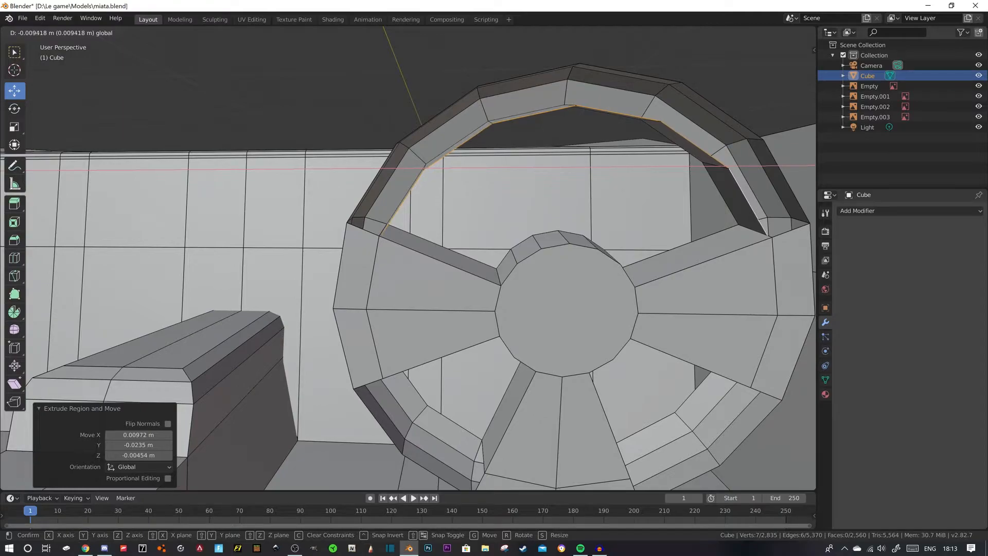
pyautogui.click(465, 206)
# - Select the vertex at the console-side spoke's upper outer corner, where the extruded rim strip meets it
pyautogui.moveTo(466, 205); pyautogui.dragTo(514, 242, button='middle')
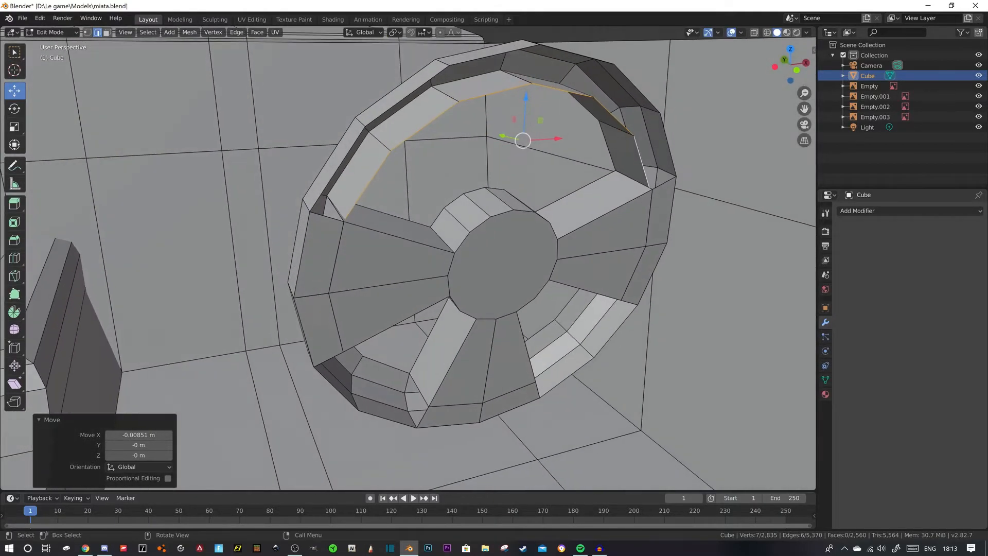
pyautogui.scroll(3, 336, 207)
pyautogui.press('1')
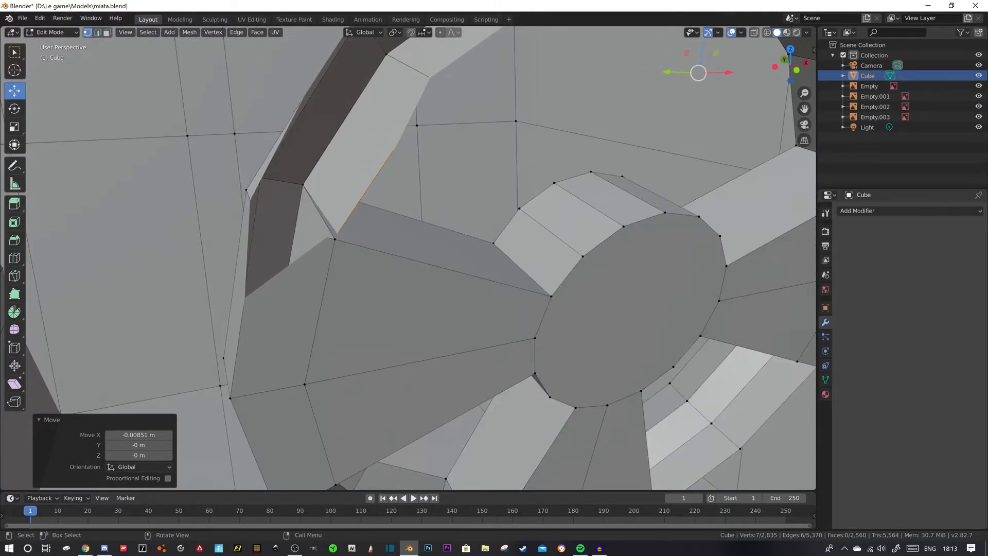
pyautogui.click(334, 238)
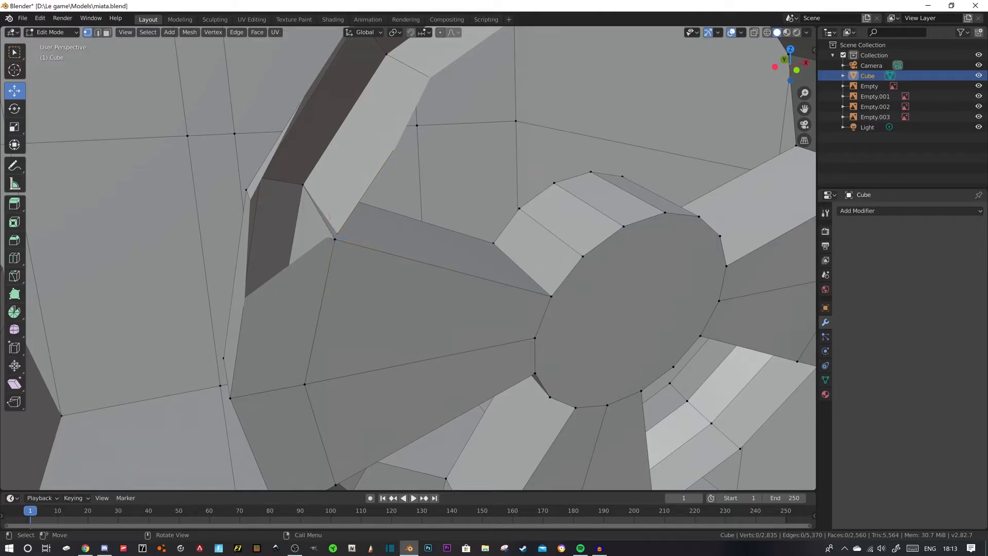
pyautogui.scroll(3, 408, 259)
pyautogui.scroll(-3, 408, 258)
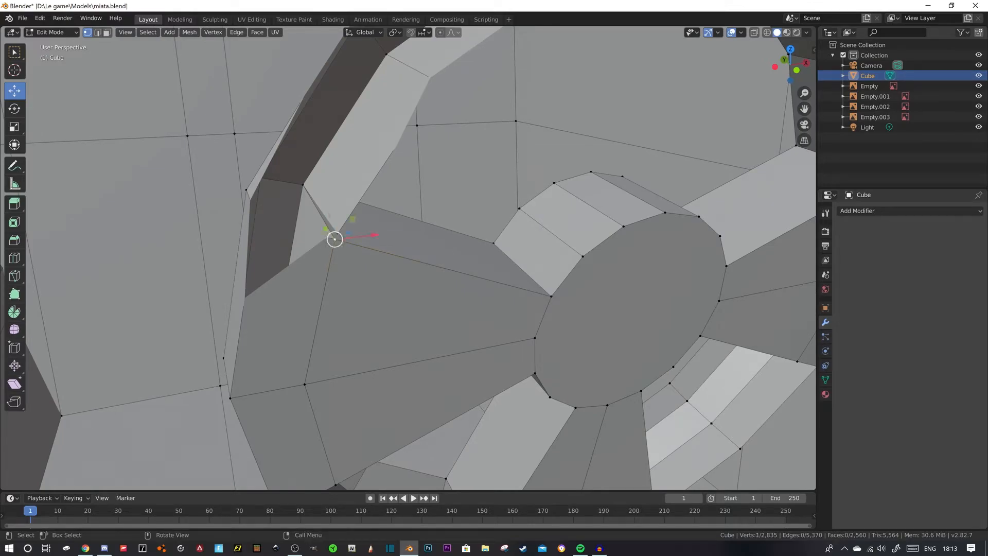
pyautogui.scroll(-2, 408, 259)
pyautogui.moveTo(408, 258); pyautogui.dragTo(380, 263, button='middle')
pyautogui.scroll(2, 408, 258)
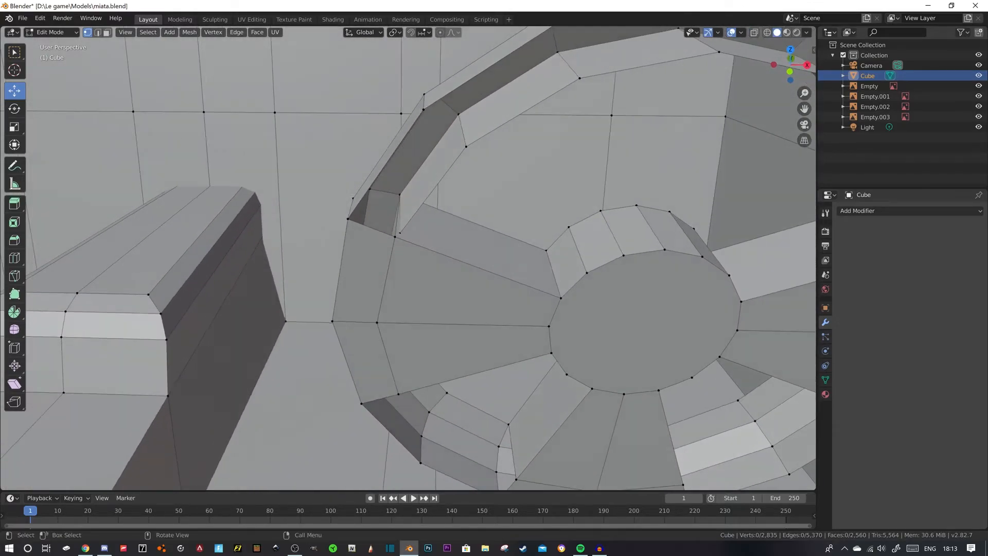
pyautogui.scroll(2, 408, 258)
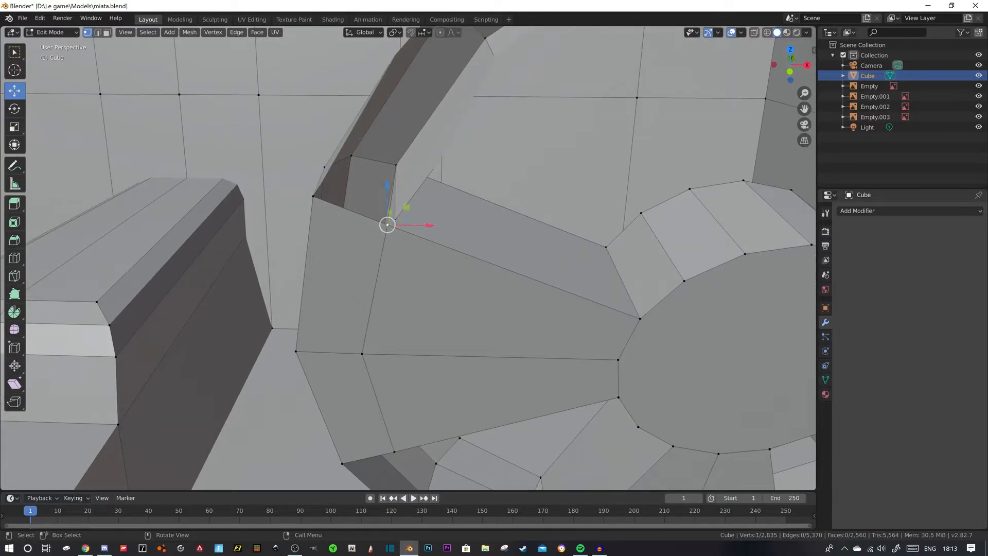
pyautogui.press('2')
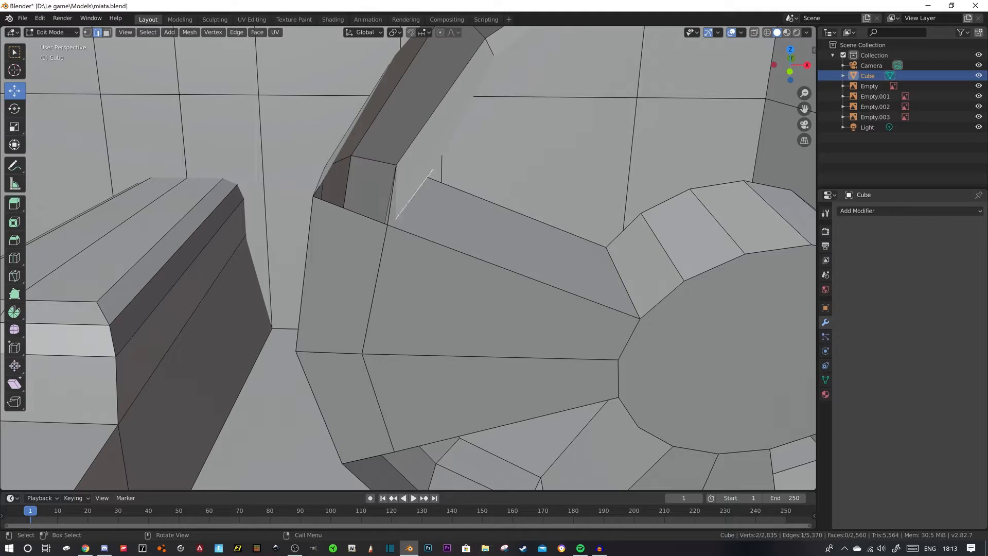
pyautogui.keyDown('shift'); pyautogui.click(507, 209); pyautogui.keyUp('shift')
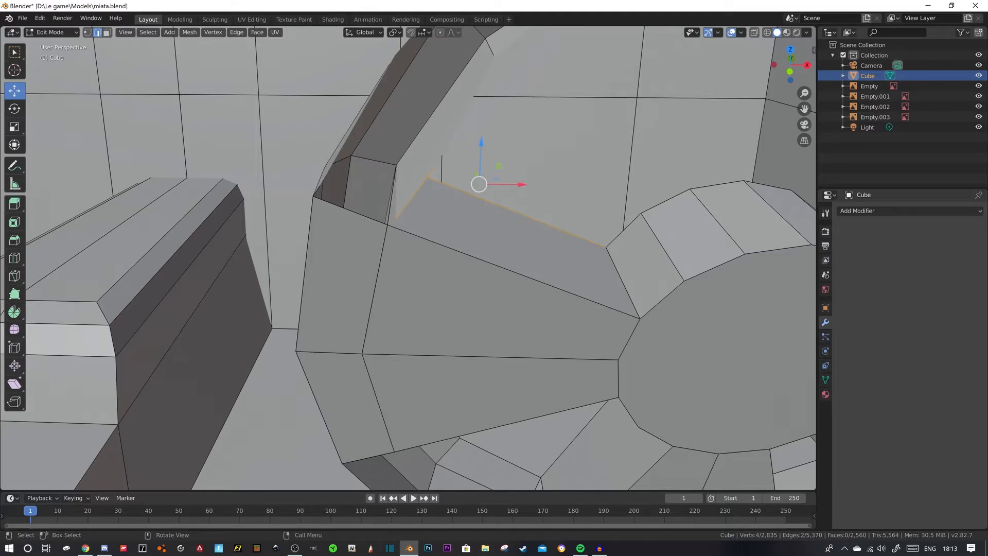
pyautogui.keyDown('shift'); pyautogui.click(507, 208); pyautogui.keyUp('shift')
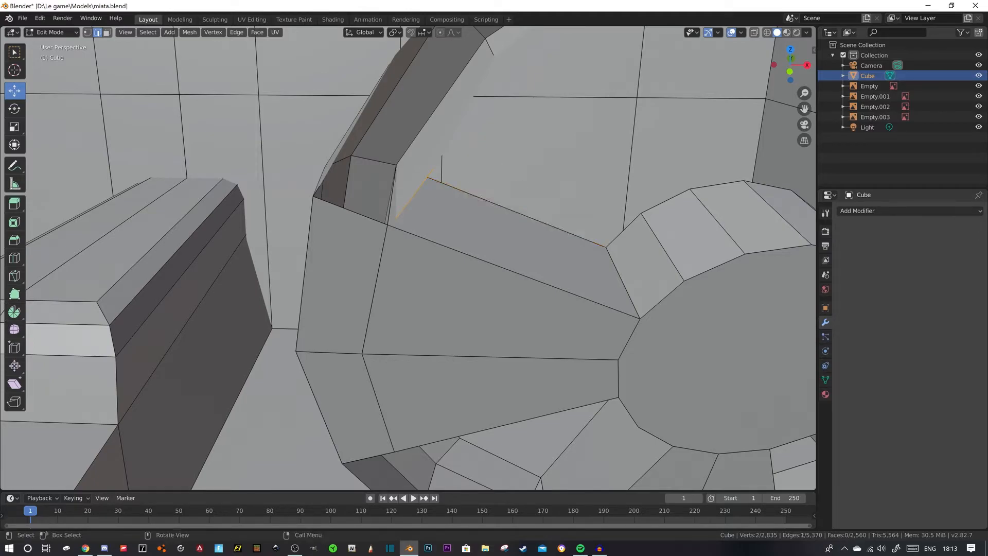
pyautogui.scroll(-5, 408, 258)
pyautogui.scroll(2, 408, 258)
pyautogui.moveTo(428, 161); pyautogui.dragTo(428, 153)
pyautogui.scroll(3, 428, 153)
# - Merge the extruded rim strip's end vertex into the console-side spoke's upper outer corner with At Last
pyautogui.press('1')
pyautogui.click(395, 206)
pyautogui.moveTo(395, 206); pyautogui.dragTo(448, 214, button='middle')
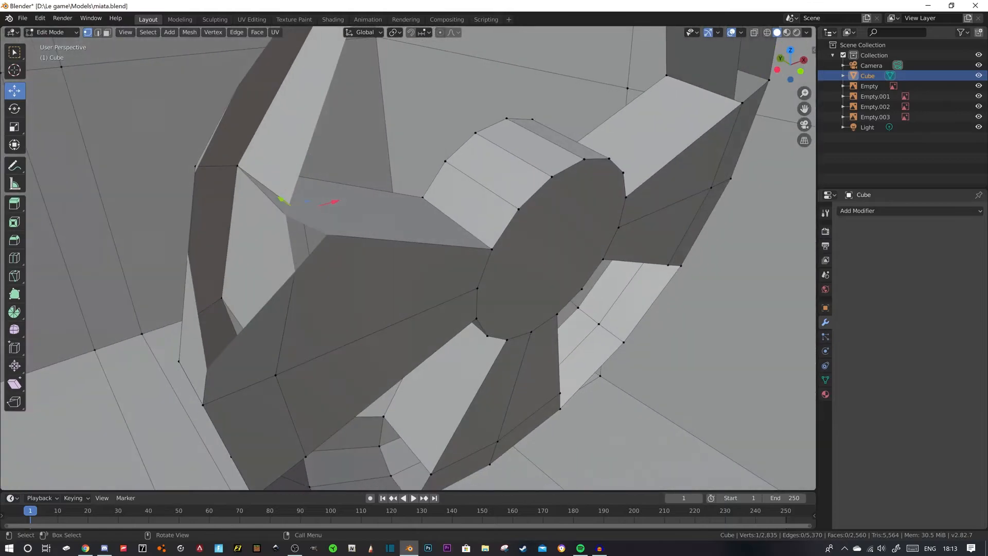
pyautogui.scroll(-3, 448, 214)
pyautogui.keyDown('shift'); pyautogui.click(340, 243); pyautogui.keyUp('shift')
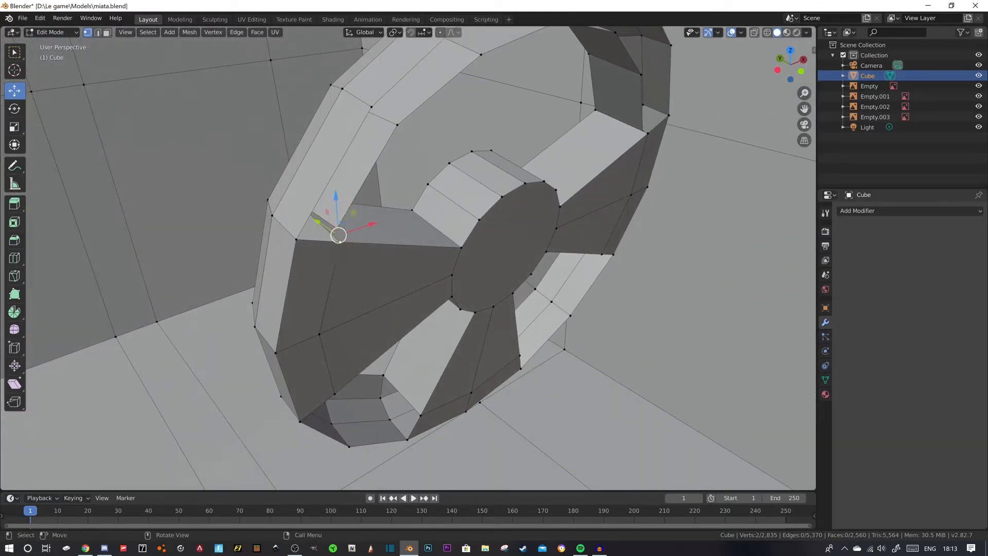
pyautogui.hotkey('ctrl', 'z')
pyautogui.press('m')
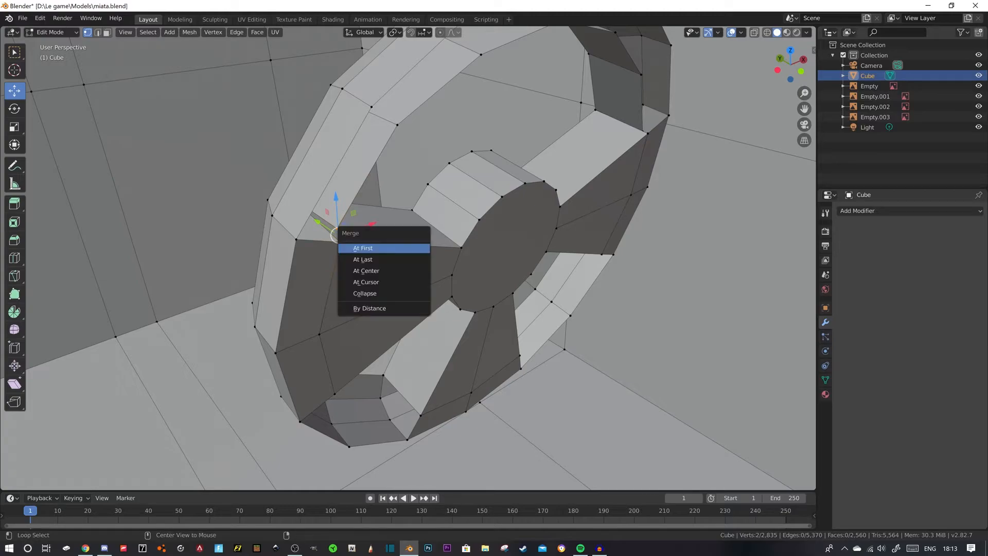
pyautogui.click(363, 260)
# - Merge the strip's other end vertex into the door-side spoke's upper outer corner with At Last
pyautogui.moveTo(363, 260); pyautogui.dragTo(289, 247, button='middle')
pyautogui.scroll(-3, 289, 247)
pyautogui.moveTo(392, 252); pyautogui.dragTo(247, 239, button='middle')
pyautogui.scroll(3, 308, 247)
pyautogui.keyDown('shift'); pyautogui.moveTo(309, 247); pyautogui.dragTo(263, 237, button='middle'); pyautogui.keyUp('shift')
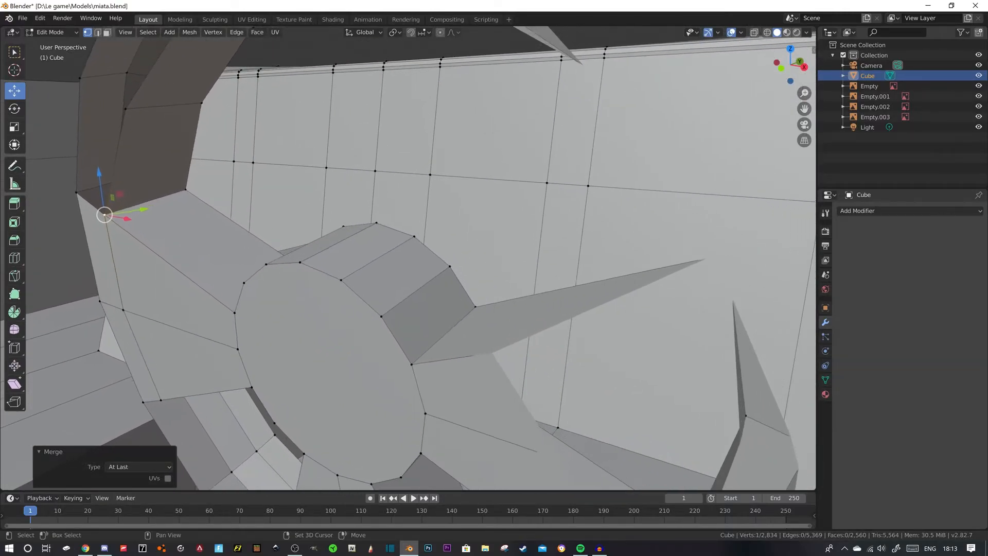
pyautogui.scroll(-2, 409, 257)
pyautogui.click(581, 293)
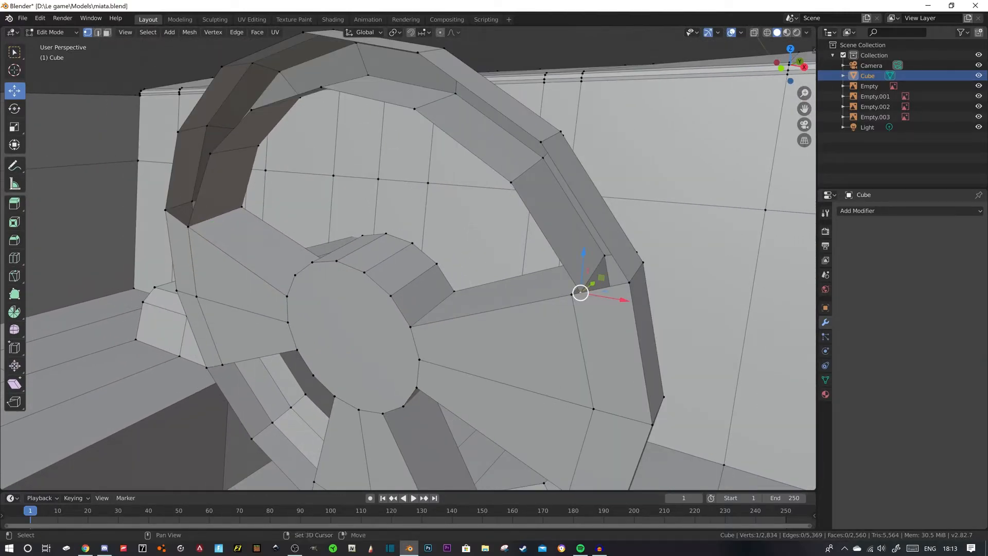
pyautogui.press('m')
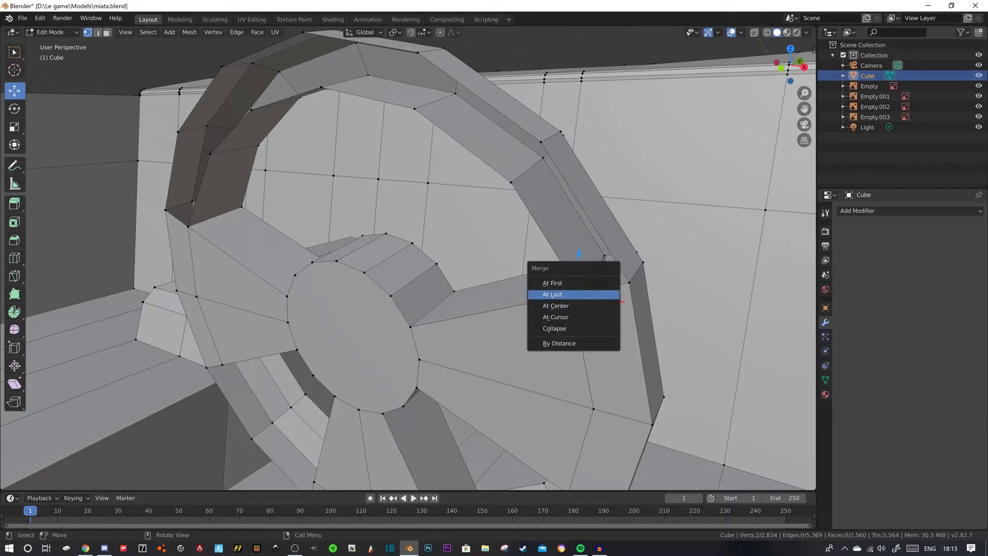
pyautogui.click(552, 294)
# - Nudge the vertices of the extruded upper inner rim strip to even its curve, finishing with a move of -0.00256 m along Y
pyautogui.moveTo(552, 293); pyautogui.dragTo(422, 333, button='middle')
pyautogui.click(464, 204)
pyautogui.moveTo(505, 204); pyautogui.dragTo(500, 204)
pyautogui.click(463, 158)
pyautogui.moveTo(505, 159); pyautogui.dragTo(498, 159)
pyautogui.moveTo(498, 160); pyautogui.dragTo(499, 227, button='middle')
pyautogui.moveTo(526, 217); pyautogui.dragTo(517, 217)
pyautogui.moveTo(517, 218); pyautogui.dragTo(538, 199, button='middle')
pyautogui.click(551, 250)
pyautogui.moveTo(550, 250); pyautogui.dragTo(533, 260, button='middle')
pyautogui.moveTo(554, 308); pyautogui.dragTo(543, 309)
pyautogui.moveTo(543, 309); pyautogui.dragTo(585, 293, button='middle')
pyautogui.click(626, 277)
pyautogui.moveTo(608, 356); pyautogui.dragTo(599, 357)
pyautogui.moveTo(599, 357); pyautogui.dragTo(690, 325, button='middle')
# - Fill the three rim faces between the outer edge and the extruded inner strip, from the console-side spoke up to the top
pyautogui.press('2')
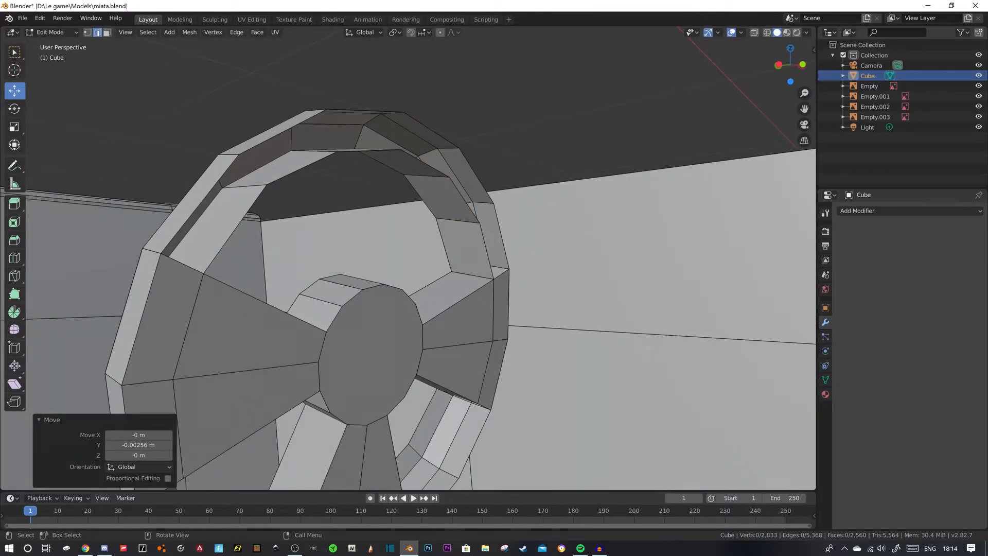
pyautogui.keyDown('shift'); pyautogui.click(201, 202); pyautogui.keyUp('shift')
pyautogui.keyDown('shift'); pyautogui.click(235, 229); pyautogui.keyUp('shift')
pyautogui.press('f')
pyautogui.click(284, 131)
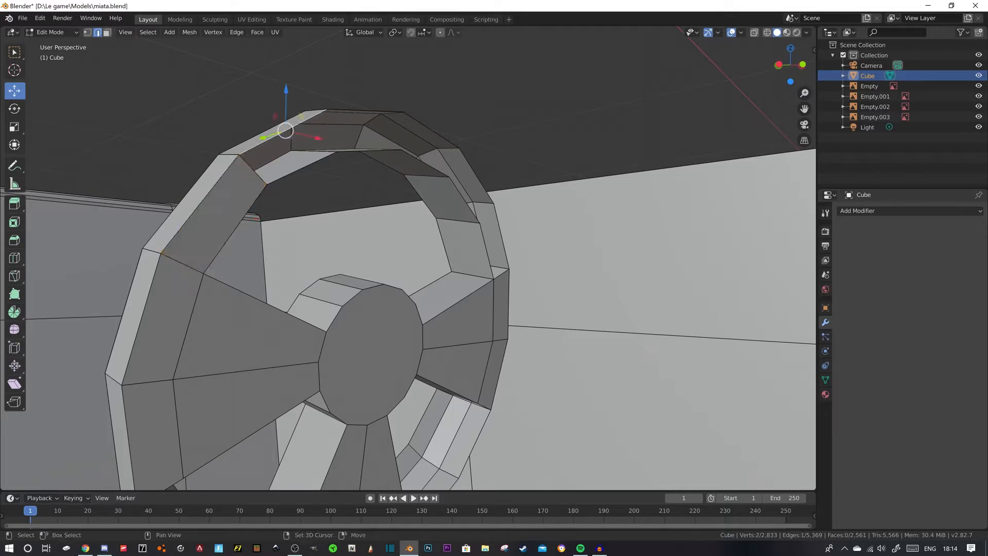
pyautogui.keyDown('shift'); pyautogui.click(303, 167); pyautogui.keyUp('shift')
pyautogui.press('f')
pyautogui.click(366, 111)
pyautogui.keyDown('shift'); pyautogui.click(369, 150); pyautogui.keyUp('shift')
pyautogui.moveTo(369, 150); pyautogui.dragTo(317, 173, button='middle')
pyautogui.press('f')
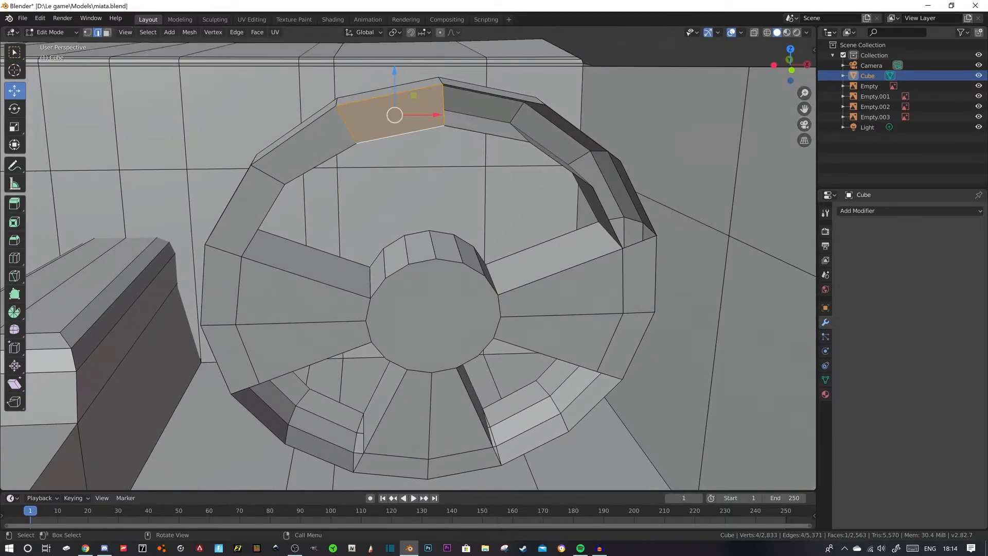
# - Fill the three remaining upper rim faces from the top down to the door-side spoke
pyautogui.click(492, 97)
pyautogui.keyDown('shift'); pyautogui.click(488, 135); pyautogui.keyUp('shift')
pyautogui.keyDown('shift'); pyautogui.moveTo(487, 135); pyautogui.dragTo(201, 162, button='middle'); pyautogui.keyUp('shift')
pyautogui.press('f')
pyautogui.click(302, 159)
pyautogui.keyDown('shift'); pyautogui.click(290, 191); pyautogui.keyUp('shift')
pyautogui.press('f')
pyautogui.click(378, 220)
pyautogui.keyDown('shift'); pyautogui.click(350, 240); pyautogui.keyUp('shift')
pyautogui.press('f')
# - Select the four inner rim edges beside the lower spoke and extrude them 0.00773 m in X, -0.022 m in Y and -0.0129 m in Z
pyautogui.moveTo(364, 230); pyautogui.dragTo(677, 47, button='middle')
pyautogui.moveTo(463, 227)
pyautogui.mouseDown(button='middle')
pyautogui.moveTo(430, 232)
pyautogui.moveTo(458, 219)
pyautogui.moveTo(479, 234)
pyautogui.mouseUp(button='middle')
pyautogui.scroll(3, 430, 232)
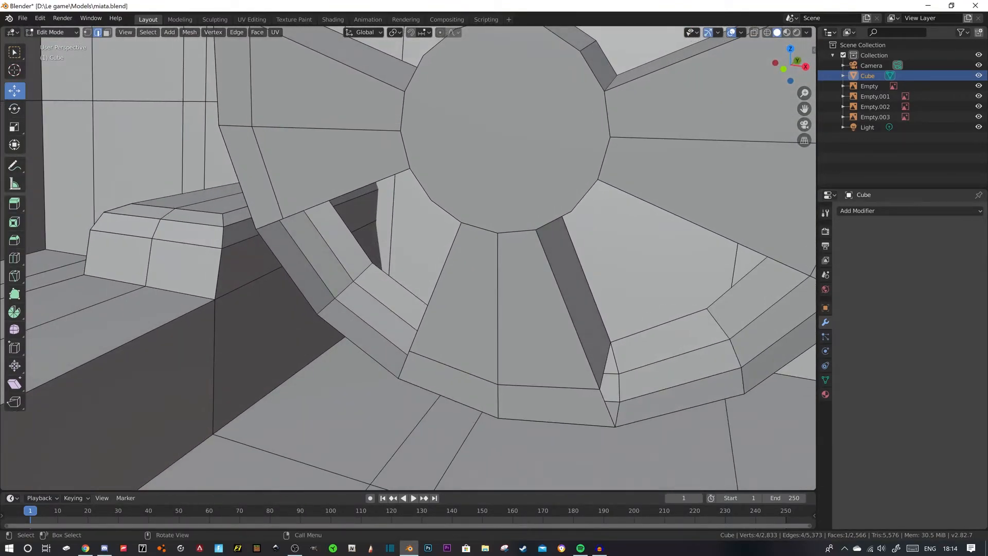
pyautogui.click(352, 229)
pyautogui.keyDown('shift'); pyautogui.click(399, 284); pyautogui.keyUp('shift')
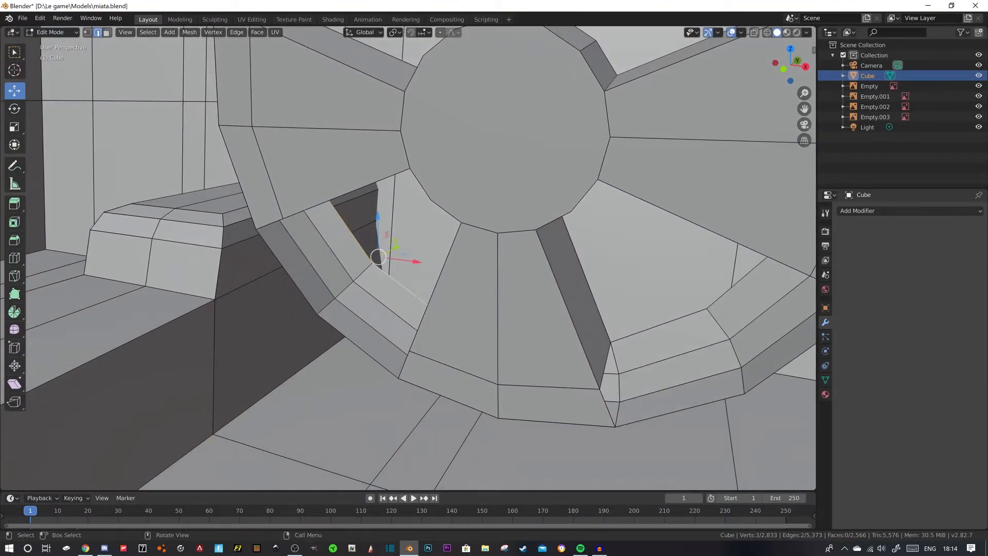
pyautogui.moveTo(400, 284); pyautogui.dragTo(381, 280, button='middle')
pyautogui.keyDown('shift'); pyautogui.click(572, 287); pyautogui.keyUp('shift')
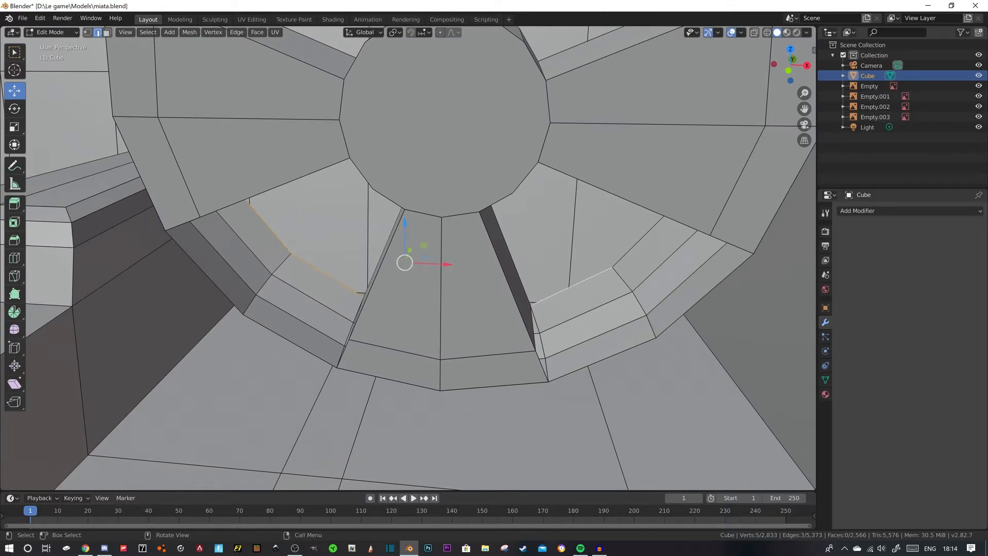
pyautogui.click(269, 227)
pyautogui.keyDown('shift'); pyautogui.click(327, 273); pyautogui.keyUp('shift')
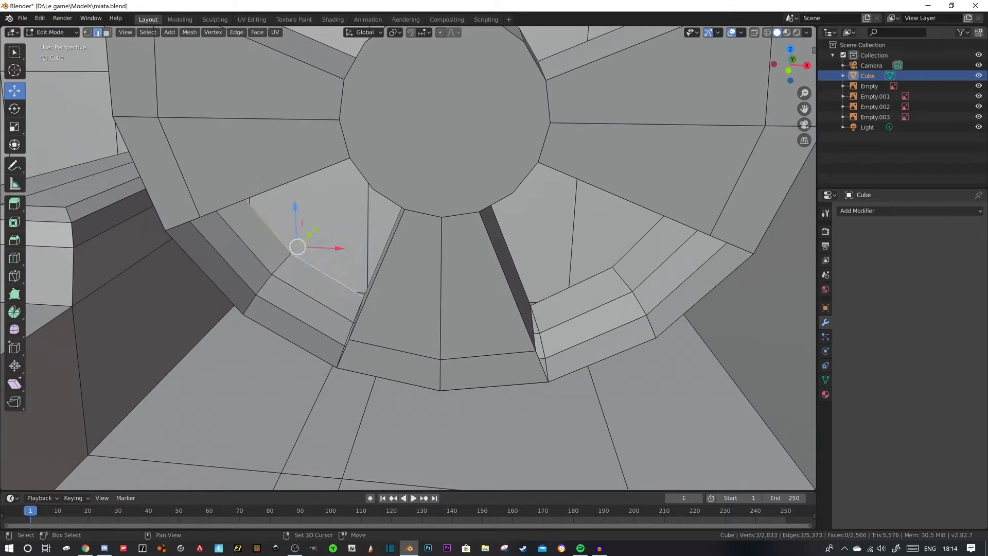
pyautogui.keyDown('shift'); pyautogui.click(638, 242); pyautogui.keyUp('shift')
pyautogui.keyDown('shift'); pyautogui.click(572, 287); pyautogui.keyUp('shift')
pyautogui.moveTo(566, 283); pyautogui.dragTo(648, 281, button='middle')
pyautogui.scroll(-3, 625, 281)
pyautogui.press('g')
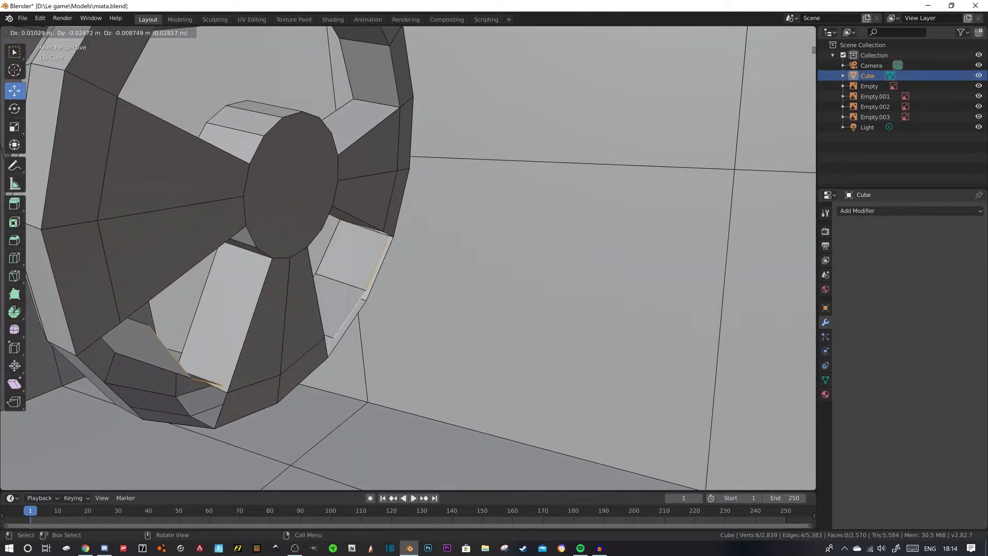
pyautogui.click(643, 288)
# - Merge the lower strip's upper end vertex into the console-side spoke's lower outer corner
pyautogui.moveTo(644, 288); pyautogui.dragTo(554, 293, button='middle')
pyautogui.scroll(3, 408, 257)
pyautogui.moveTo(464, 288); pyautogui.dragTo(382, 211, button='middle')
pyautogui.scroll(2, 382, 211)
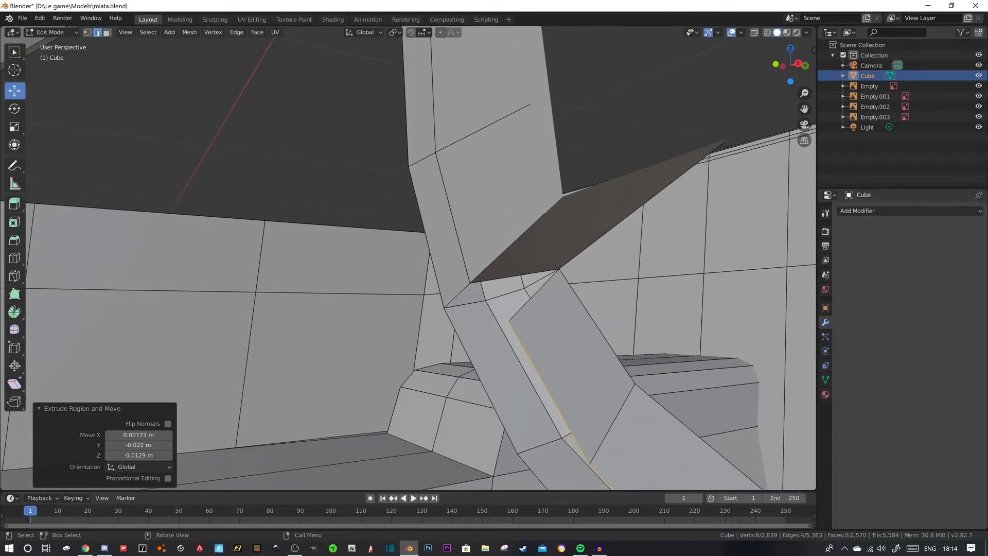
pyautogui.press('1')
pyautogui.click(508, 321)
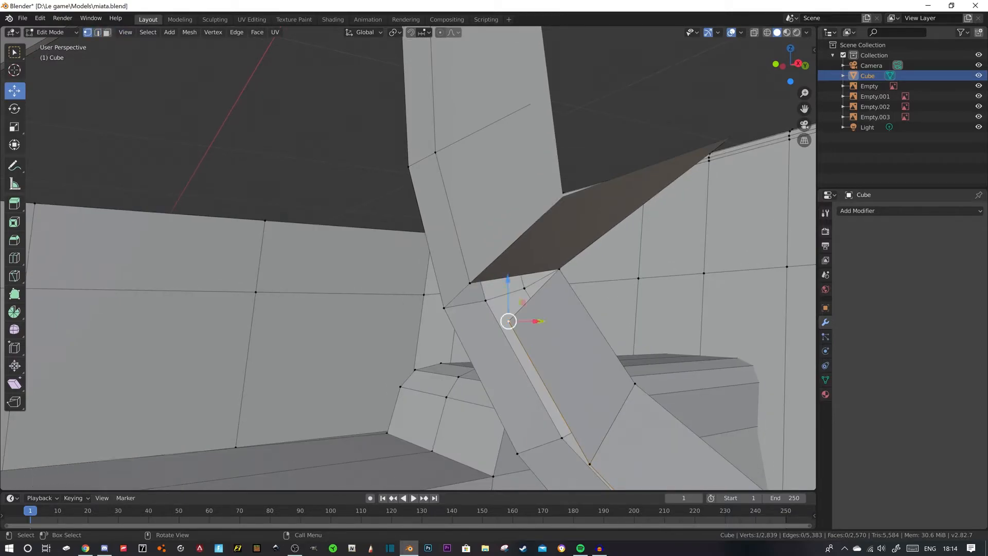
pyautogui.keyDown('shift'); pyautogui.click(469, 282); pyautogui.keyUp('shift')
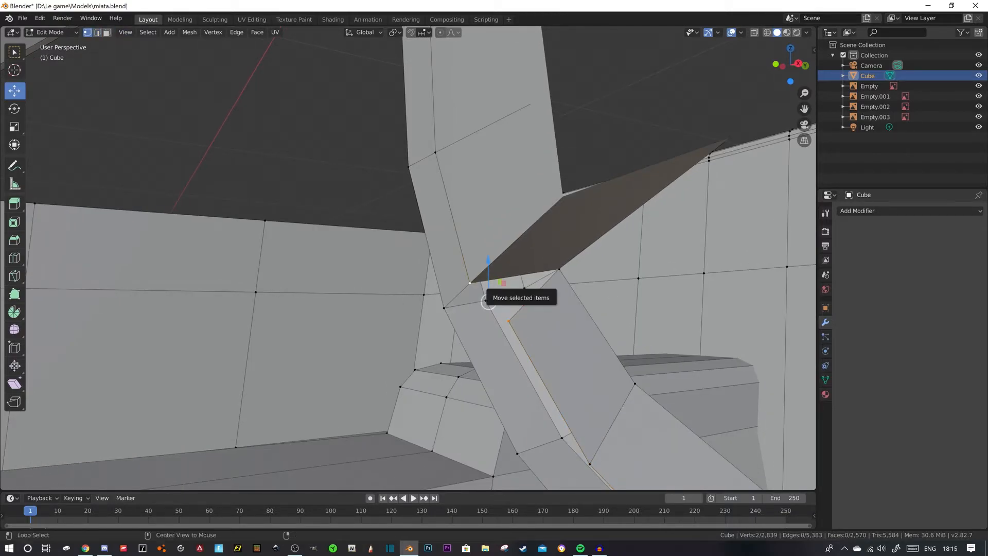
pyautogui.press('m')
pyautogui.click(480, 287)
# - Merge the opposite lower strip's upper end vertex into the door-side spoke's lower outer corner with At Last
pyautogui.moveTo(481, 287); pyautogui.dragTo(638, 289, button='middle')
pyautogui.click(380, 292)
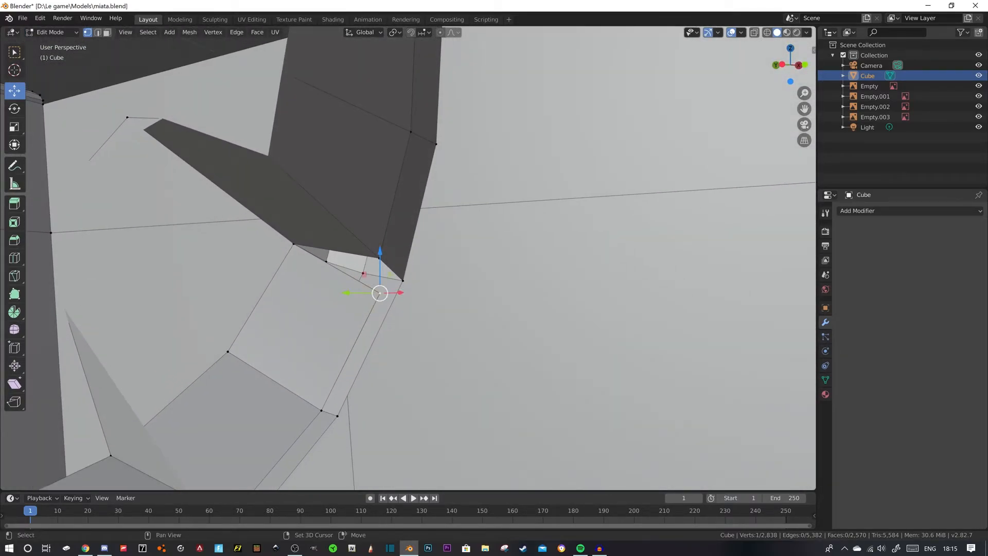
pyautogui.press('m')
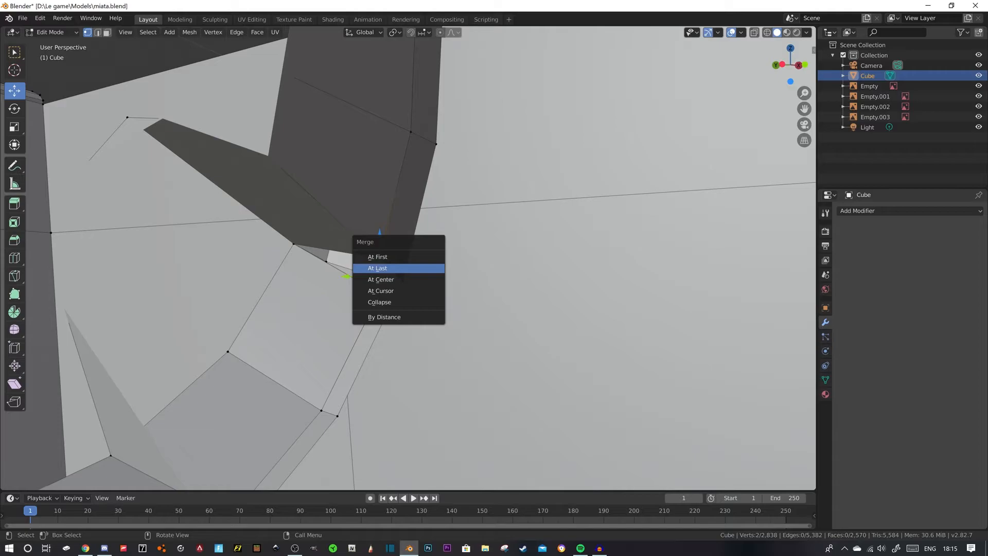
pyautogui.click(381, 268)
# - Merge the door-side strip's lower end vertex into the adjacent outer corner of the lower spoke with At Last
pyautogui.moveTo(381, 268); pyautogui.dragTo(128, 202, button='middle')
pyautogui.scroll(-2, 330, 272)
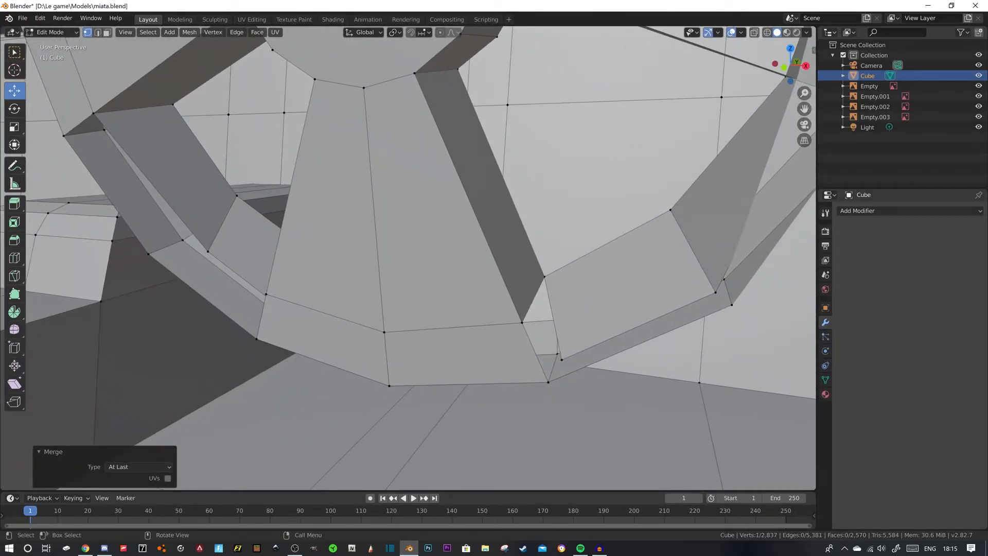
pyautogui.click(561, 359)
pyautogui.keyDown('shift'); pyautogui.click(522, 322); pyautogui.keyUp('shift')
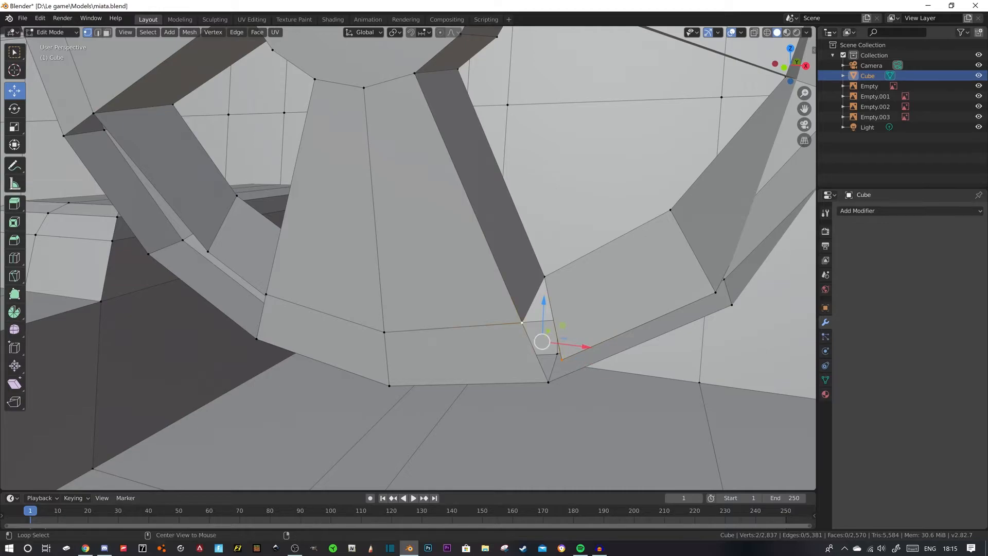
pyautogui.hotkey('alt', 'm')
pyautogui.click(522, 324)
# - Merge the console-side strip's lower end vertex into the lower spoke's remaining outer corner with At Last
pyautogui.keyDown('shift'); pyautogui.moveTo(180, 299); pyautogui.dragTo(792, 343, button='middle'); pyautogui.keyUp('shift')
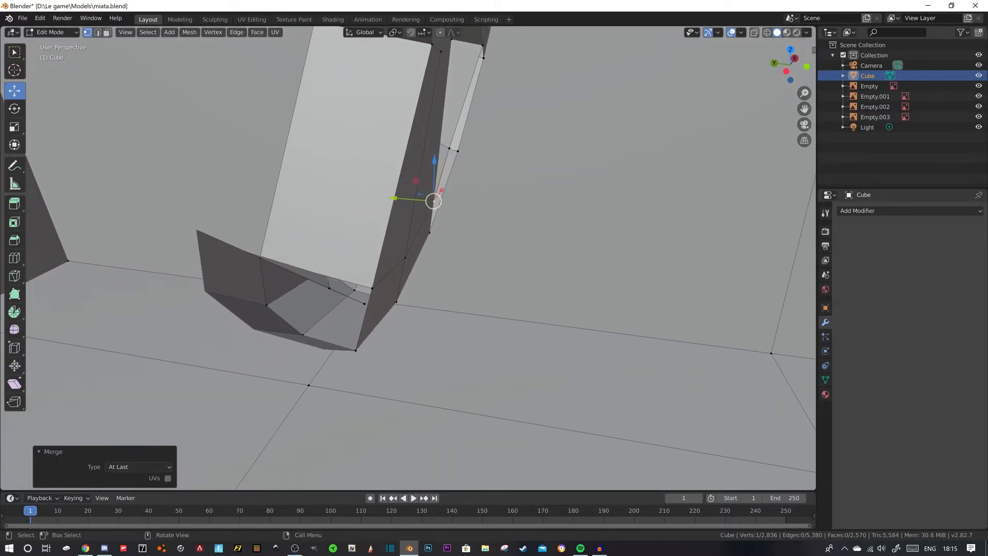
pyautogui.click(365, 303)
pyautogui.keyDown('shift'); pyautogui.click(372, 288); pyautogui.keyUp('shift')
pyautogui.moveTo(372, 288); pyautogui.dragTo(322, 289, button='middle')
pyautogui.moveTo(322, 289)
pyautogui.keyDown('shift'); pyautogui.mouseDown(button='middle')
pyautogui.moveTo(211, 281)
pyautogui.moveTo(242, 263)
pyautogui.moveTo(135, 265)
pyautogui.moveTo(150, 284)
pyautogui.moveTo(262, 301)
pyautogui.moveTo(308, 275)
pyautogui.mouseUp(button='middle'); pyautogui.keyUp('shift')
pyautogui.hotkey('alt', 'm')
pyautogui.click(242, 264)
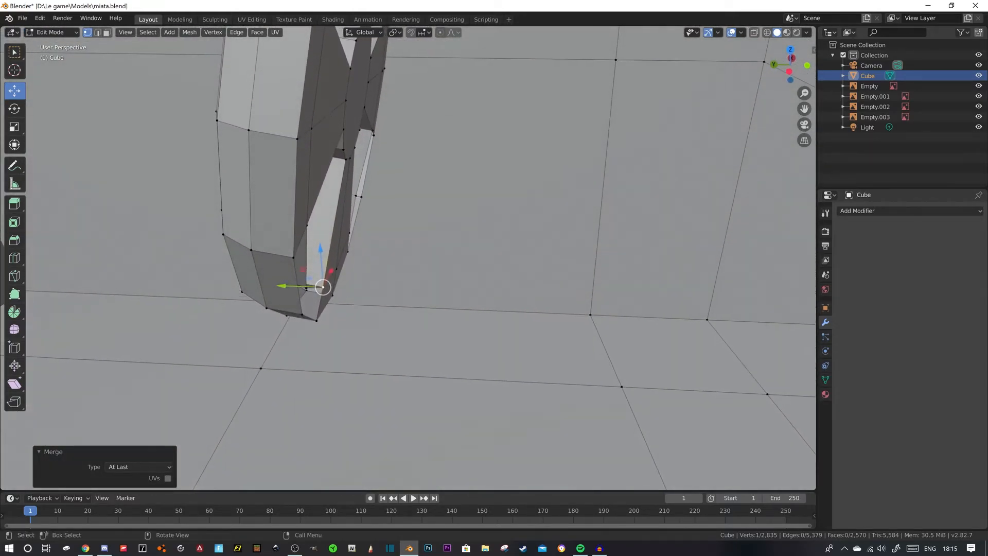
# - Nudge the middle vertices of the extruded lower rim strips into line with the neighbouring rim corners
pyautogui.click(355, 196)
pyautogui.moveTo(315, 195); pyautogui.dragTo(322, 195)
pyautogui.moveTo(324, 199); pyautogui.dragTo(103, 191, button='middle')
pyautogui.click(509, 300)
pyautogui.moveTo(539, 295); pyautogui.dragTo(542, 295)
pyautogui.moveTo(542, 296); pyautogui.dragTo(628, 278, button='middle')
pyautogui.moveTo(438, 264); pyautogui.dragTo(438, 247)
pyautogui.moveTo(481, 288); pyautogui.dragTo(460, 289)
pyautogui.moveTo(418, 248); pyautogui.dragTo(418, 242)
pyautogui.moveTo(462, 282); pyautogui.dragTo(465, 281)
# - Move the door-side lower strip's middle vertex up and towards the hub, then adjust it by -0.00117 m along Z
pyautogui.moveTo(465, 281); pyautogui.dragTo(411, 268, button='middle')
pyautogui.scroll(-3, 625, 308)
pyautogui.scroll(4, 520, 304)
pyautogui.click(573, 299)
pyautogui.moveTo(573, 259); pyautogui.dragTo(573, 217)
pyautogui.moveTo(617, 258); pyautogui.dragTo(594, 259)
pyautogui.moveTo(594, 259); pyautogui.dragTo(611, 258, button='middle')
pyautogui.moveTo(542, 218); pyautogui.dragTo(542, 222)
pyautogui.moveTo(541, 222); pyautogui.dragTo(579, 223, button='middle')
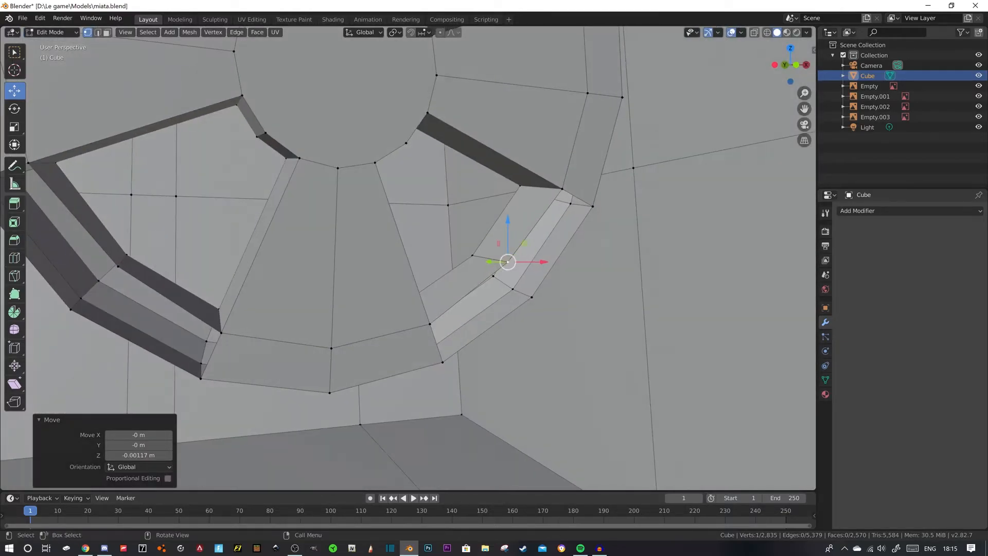
# - Fill the two open rim faces between the console-side spoke and the lower spoke
pyautogui.scroll(-2, 579, 224)
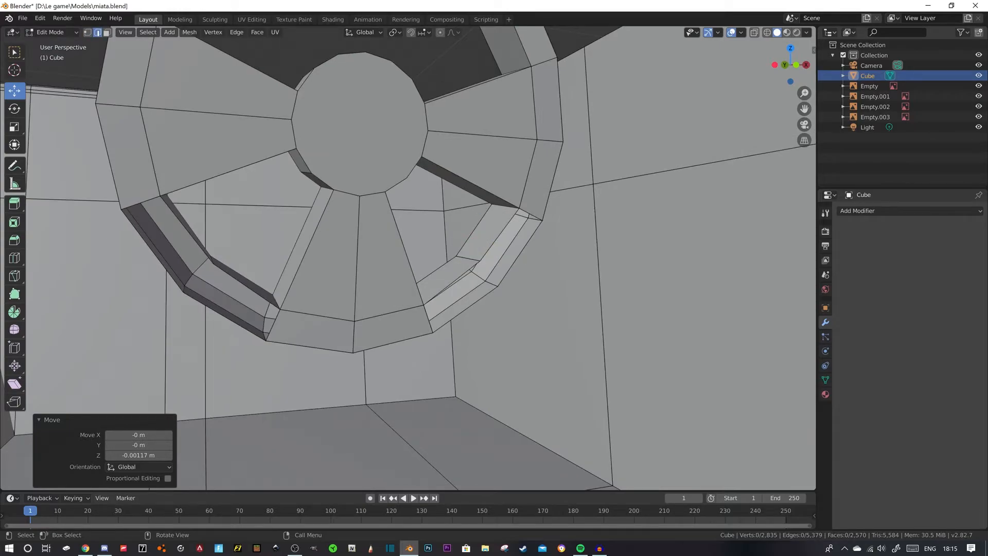
pyautogui.keyDown('shift'); pyautogui.click(188, 232); pyautogui.keyUp('shift')
pyautogui.keyDown('shift'); pyautogui.click(153, 252); pyautogui.keyUp('shift')
pyautogui.press('f')
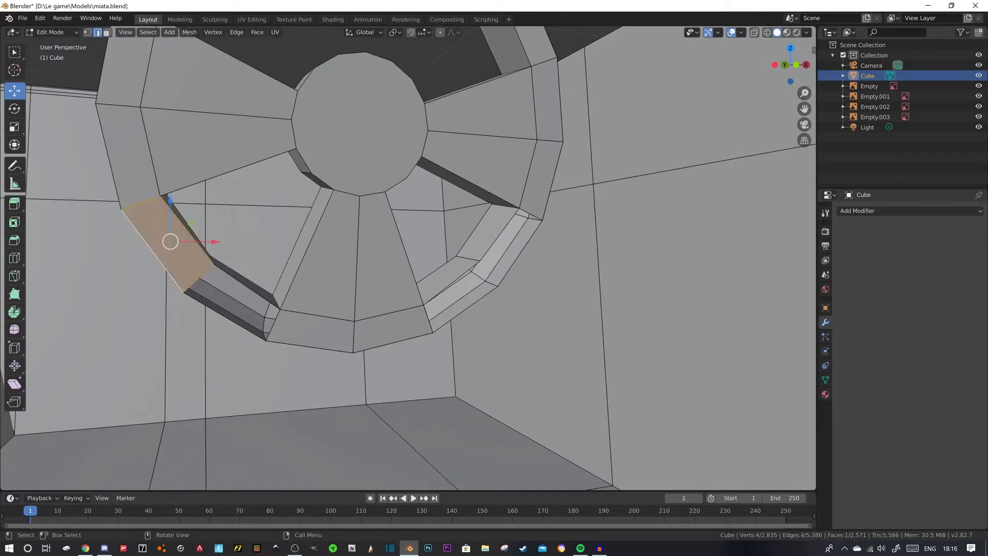
pyautogui.click(246, 287)
pyautogui.keyDown('shift'); pyautogui.click(225, 316); pyautogui.keyUp('shift')
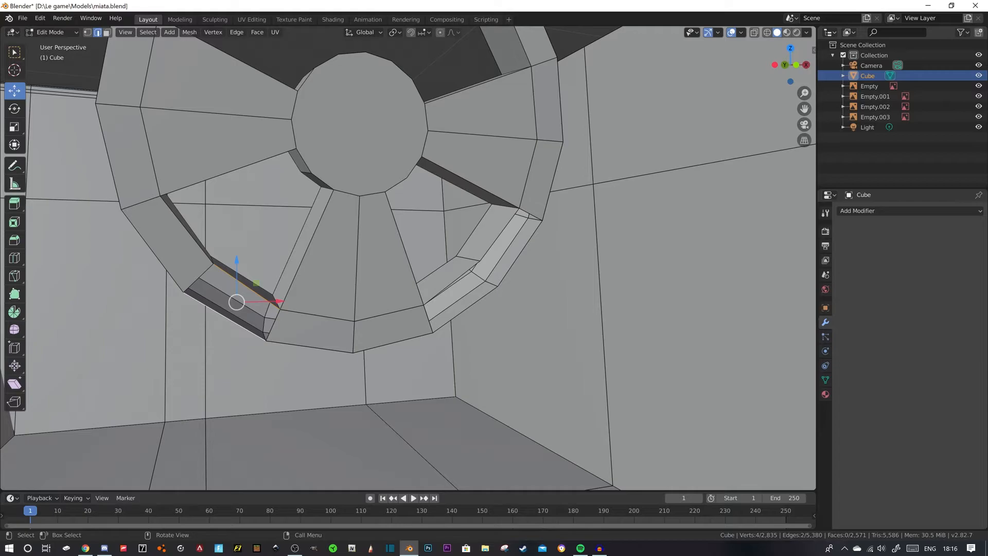
pyautogui.press('f')
# - Fill the two open rim faces between the lower spoke and the door-side spoke
pyautogui.click(453, 283)
pyautogui.keyDown('shift'); pyautogui.click(466, 310); pyautogui.keyUp('shift')
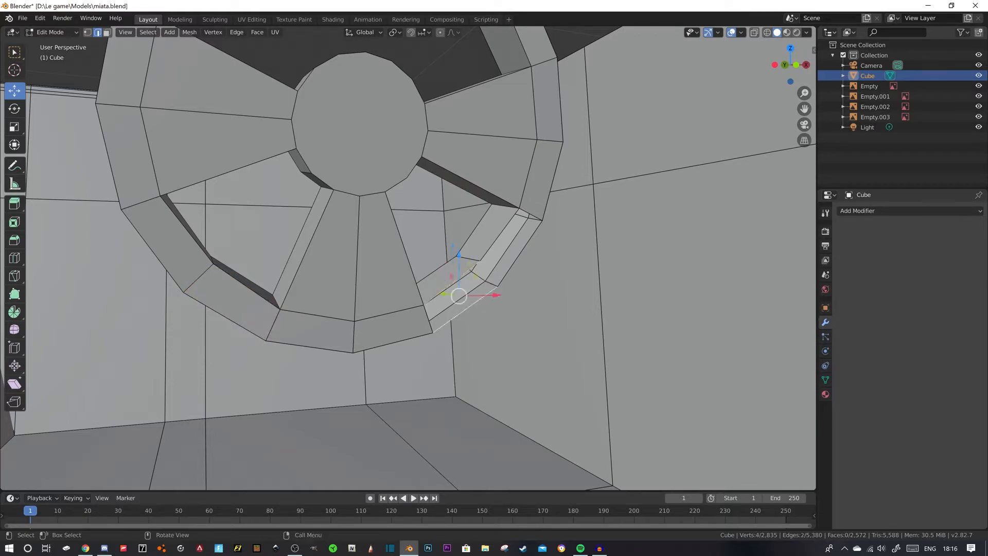
pyautogui.press('f')
pyautogui.click(498, 237)
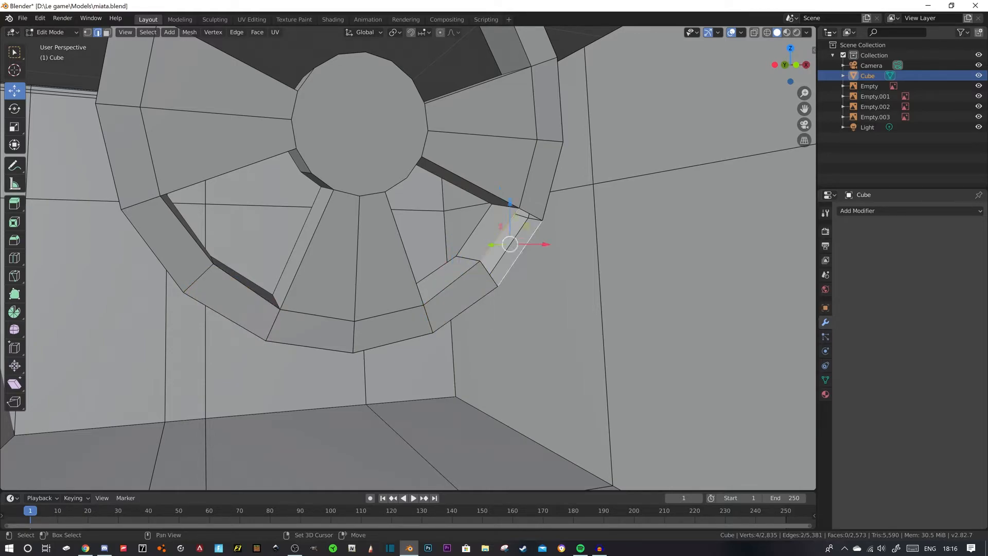
pyautogui.press('f')
pyautogui.moveTo(520, 252); pyautogui.dragTo(746, 284, button='middle')
pyautogui.scroll(3, 402, 247)
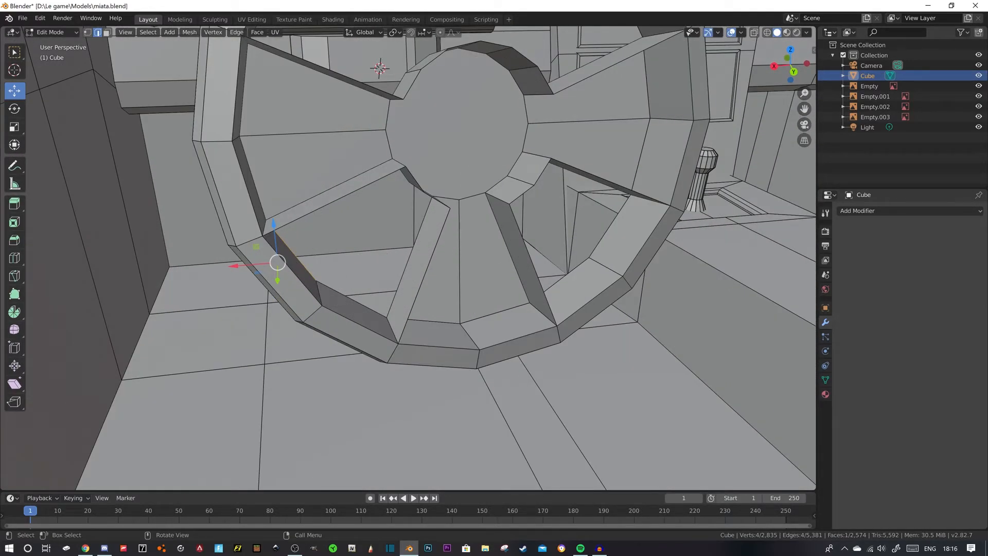
# - Fill the front of the door-side spoke with faces connecting its hub end to the outer rim edges
pyautogui.moveTo(402, 247); pyautogui.dragTo(359, 249, button='middle')
pyautogui.scroll(-3, 359, 248)
pyautogui.click(352, 158)
pyautogui.keyDown('shift'); pyautogui.click(312, 165); pyautogui.keyUp('shift')
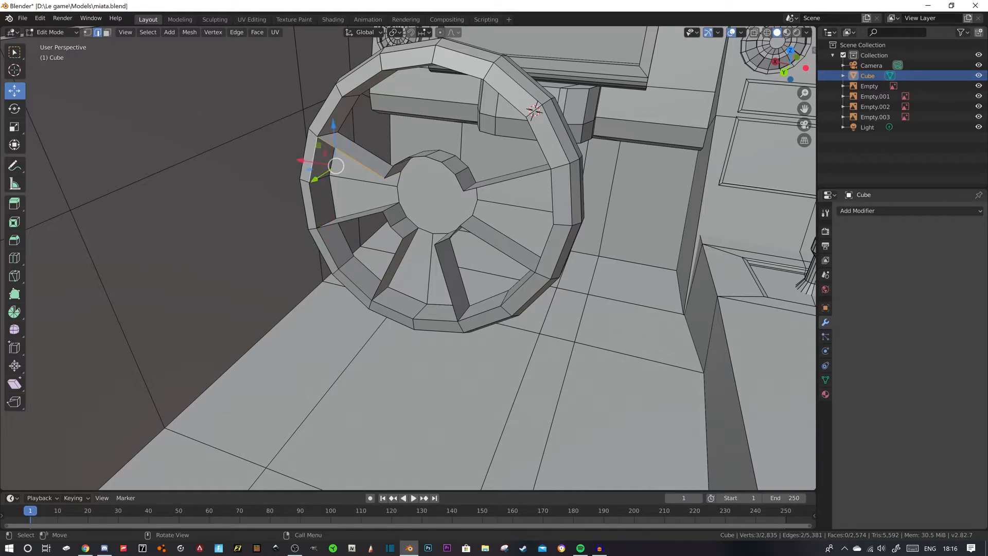
pyautogui.press('f')
pyautogui.click(365, 211)
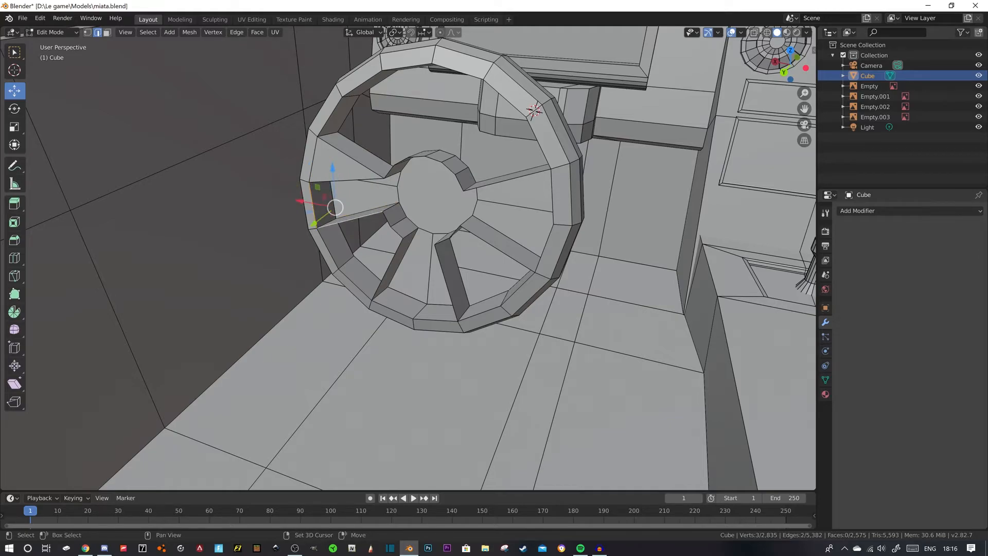
pyautogui.press('f')
pyautogui.click(352, 158)
pyautogui.click(348, 181)
pyautogui.keyDown('shift'); pyautogui.click(353, 198); pyautogui.keyUp('shift')
pyautogui.press('f')
# - Fill the front of the lower spoke with triangular faces between the hub and the outer rim
pyautogui.moveTo(355, 195); pyautogui.dragTo(393, 191, button='middle')
pyautogui.scroll(4, 412, 192)
pyautogui.click(415, 270)
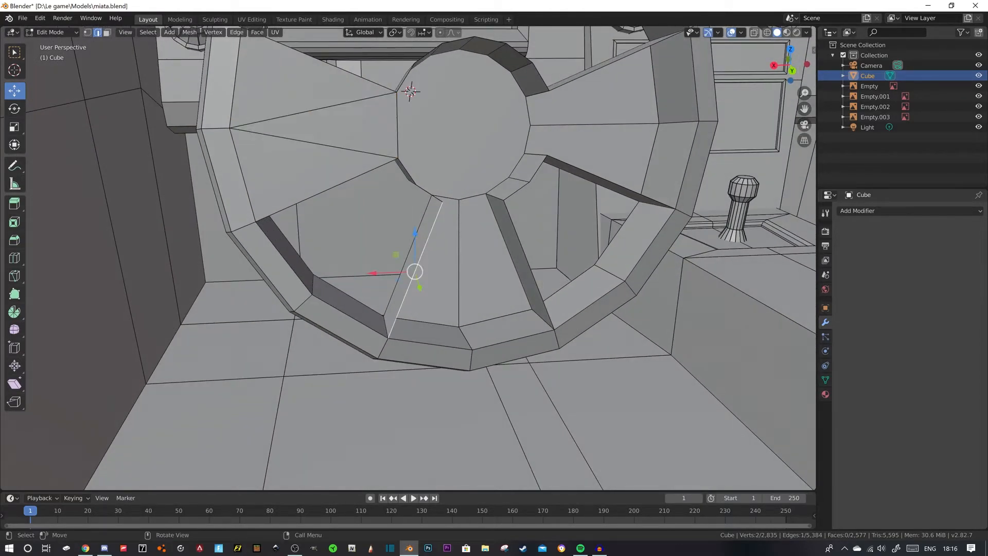
pyautogui.keyDown('shift'); pyautogui.click(429, 342); pyautogui.keyUp('shift')
pyautogui.press('f')
pyautogui.click(507, 342)
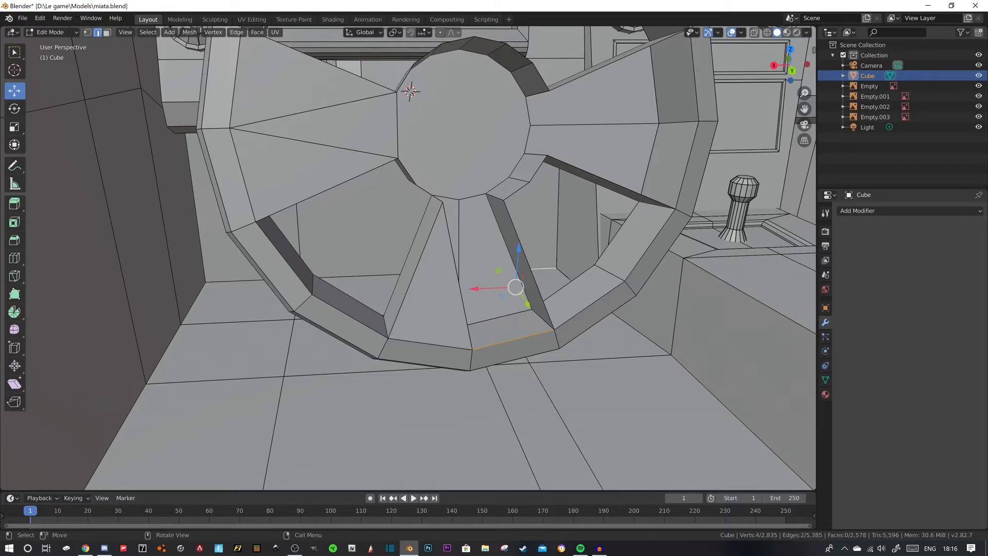
pyautogui.keyDown('shift'); pyautogui.click(529, 265); pyautogui.keyUp('shift')
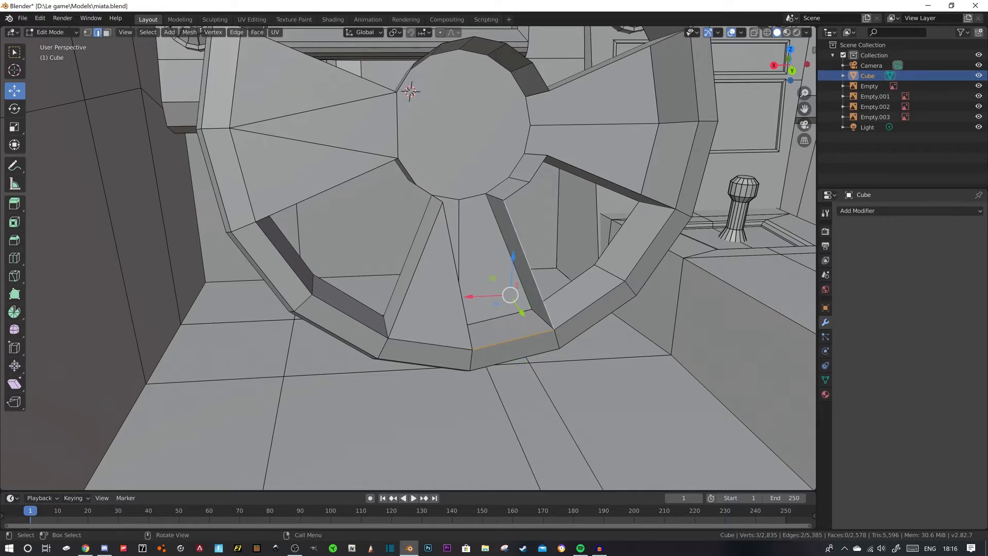
pyautogui.press('f')
pyautogui.click(488, 267)
pyautogui.keyDown('shift'); pyautogui.click(460, 288); pyautogui.keyUp('shift')
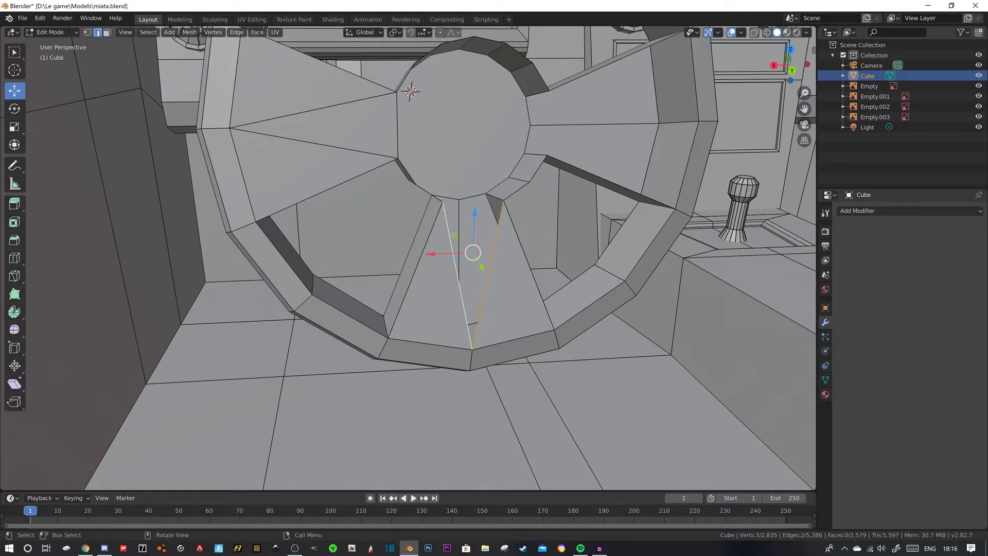
# - Fill the front of the console-side spoke with triangular faces between the hub and the outer rim
pyautogui.moveTo(460, 288); pyautogui.dragTo(392, 319, button='middle')
pyautogui.click(562, 115)
pyautogui.keyDown('shift'); pyautogui.click(659, 140); pyautogui.keyUp('shift')
pyautogui.moveTo(659, 140); pyautogui.dragTo(710, 143, button='middle')
pyautogui.press('f')
pyautogui.click(648, 193)
pyautogui.keyDown('shift'); pyautogui.click(588, 226); pyautogui.keyUp('shift')
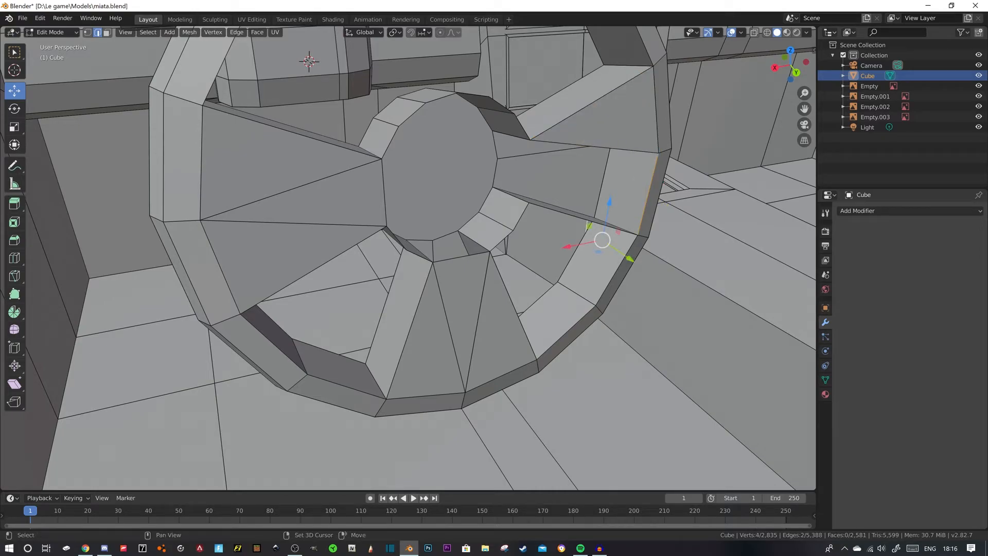
pyautogui.keyDown('shift'); pyautogui.click(587, 219); pyautogui.keyUp('shift')
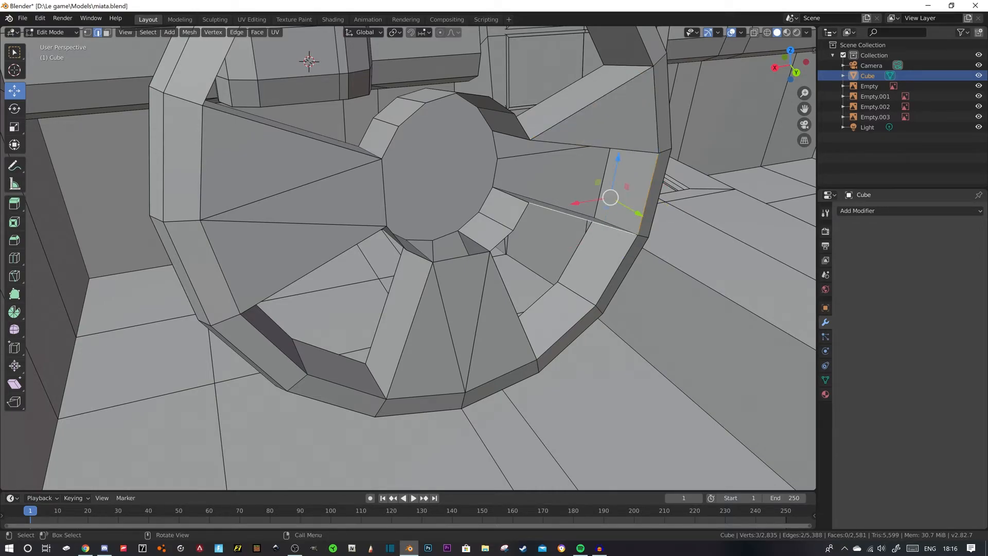
pyautogui.press('f')
pyautogui.click(594, 178)
pyautogui.keyDown('shift'); pyautogui.click(596, 146); pyautogui.keyUp('shift')
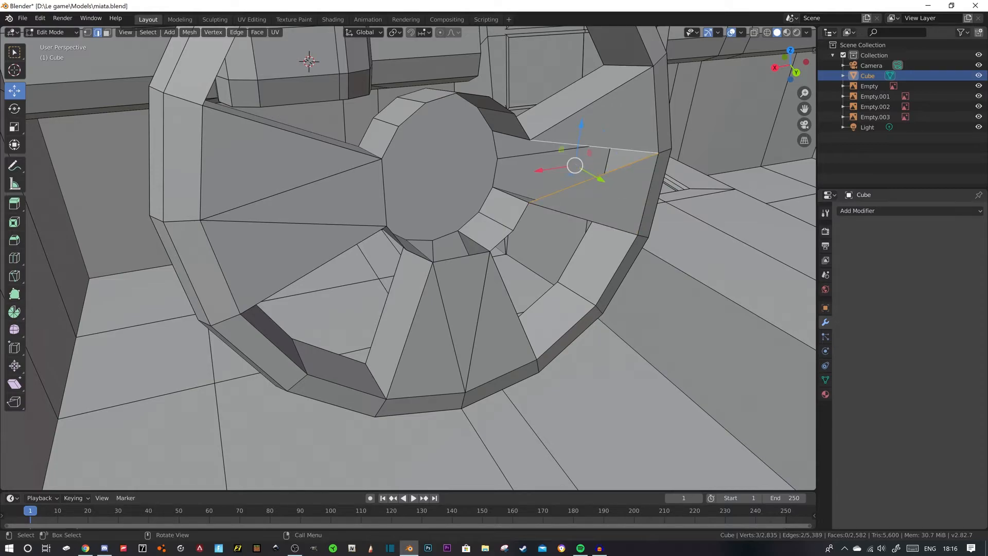
pyautogui.press('f')
# - Close the front of the steering wheel hub by filling its 13-vertex front edge loop with one face
pyautogui.moveTo(596, 148); pyautogui.dragTo(564, 139, button='middle')
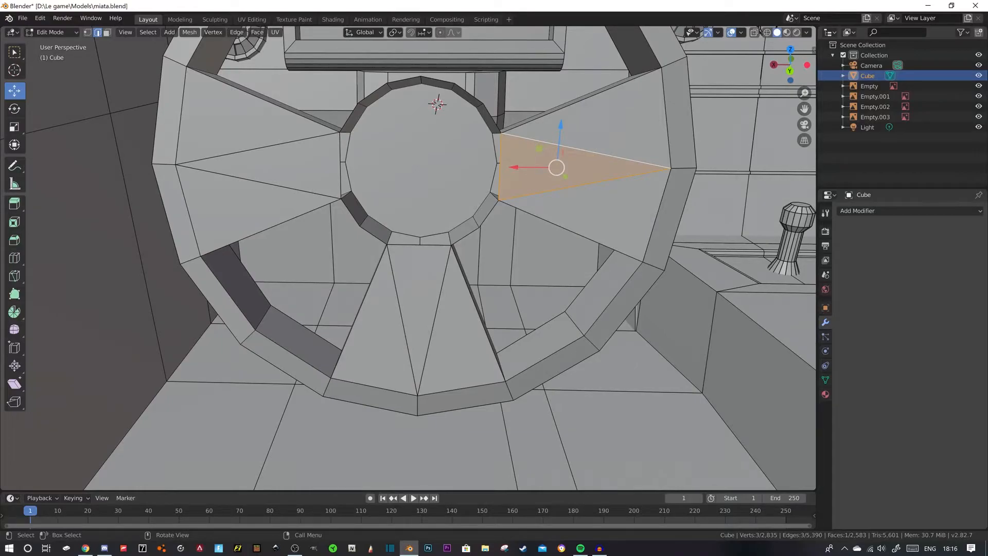
pyautogui.moveTo(561, 149); pyautogui.dragTo(588, 156, button='middle')
pyautogui.click(433, 89)
pyautogui.moveTo(434, 89); pyautogui.dragTo(404, 94, button='middle')
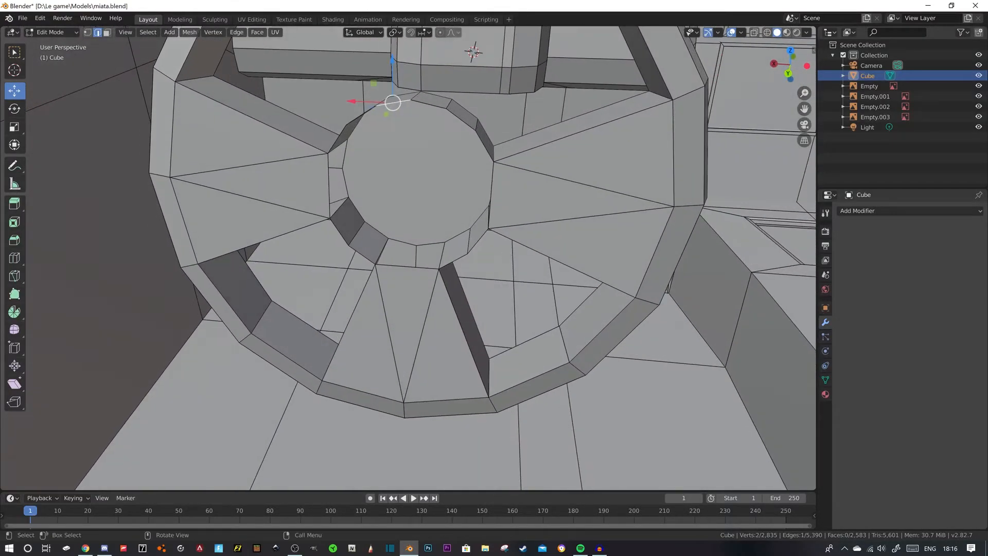
pyautogui.keyDown('alt'); pyautogui.click(428, 103); pyautogui.keyUp('alt')
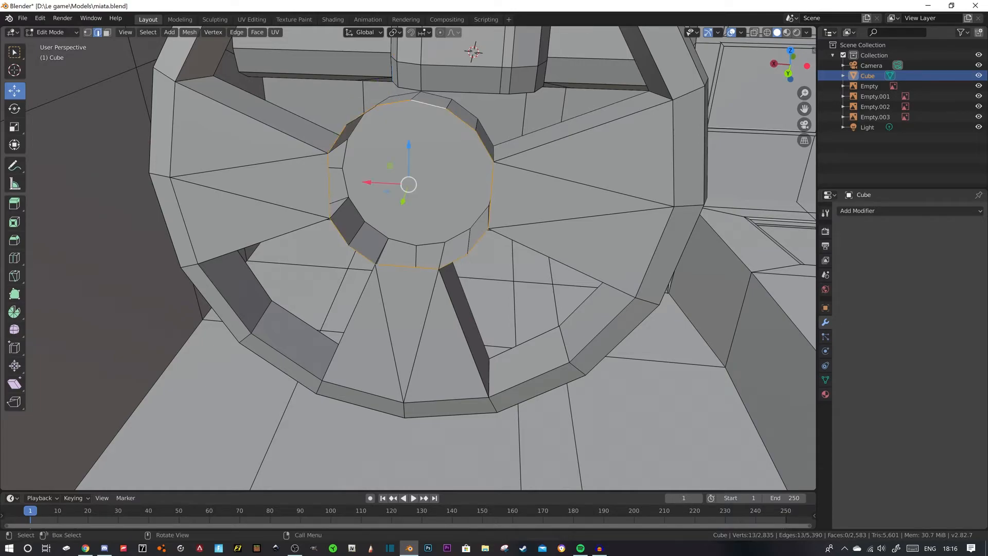
pyautogui.press('f')
# - Extrude the hub's new front face by -0.00542 m along its normal
pyautogui.scroll(-5, 428, 103)
pyautogui.moveTo(429, 103); pyautogui.dragTo(478, 90, button='middle')
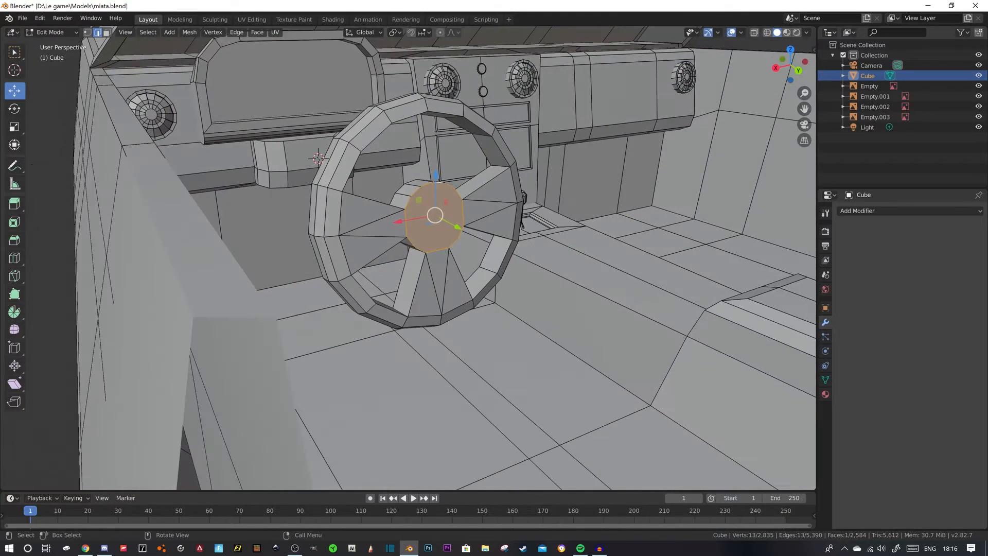
pyautogui.scroll(-5, 479, 90)
pyautogui.click(176, 137)
pyautogui.scroll(5, 175, 137)
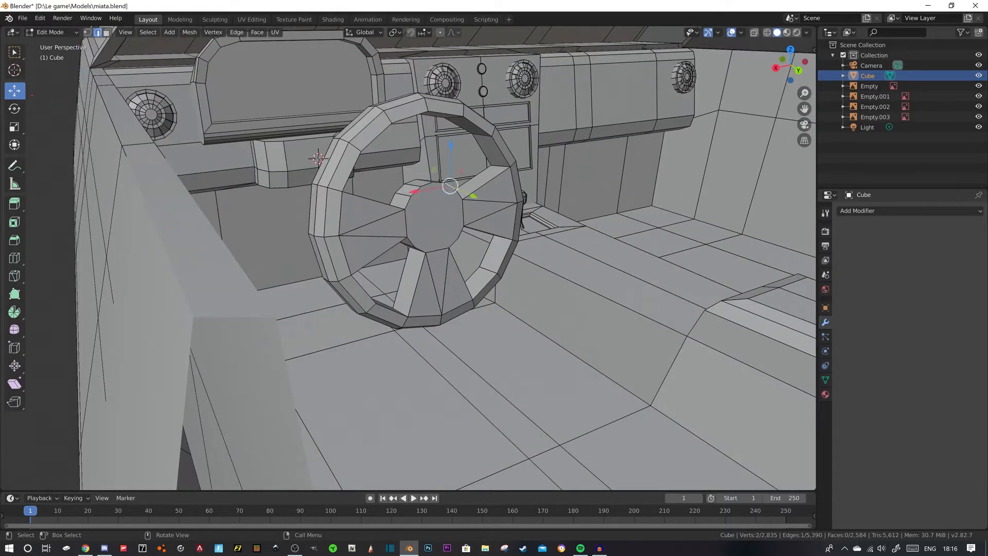
pyautogui.moveTo(437, 196); pyautogui.dragTo(479, 206, button='middle')
pyautogui.press('3')
pyautogui.click(447, 221)
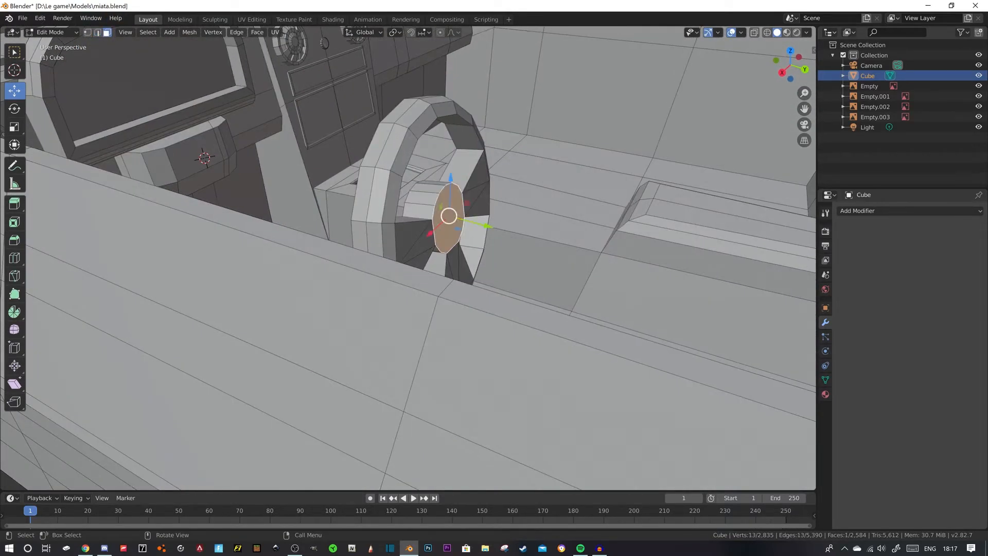
pyautogui.moveTo(486, 225); pyautogui.dragTo(481, 225)
pyautogui.press('e')
pyautogui.click(483, 227)
pyautogui.moveTo(483, 227); pyautogui.dragTo(437, 234, button='middle')
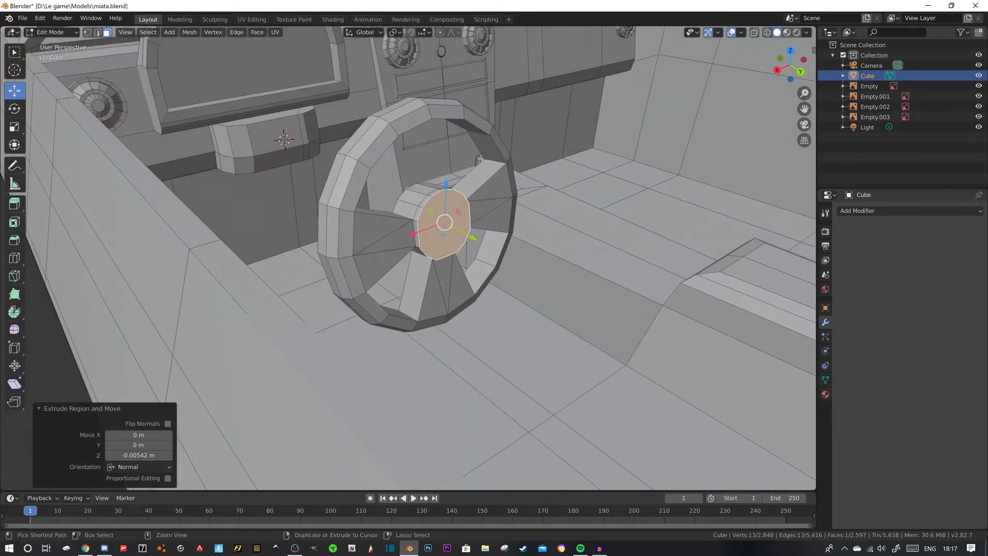
# - Bevel the border of the hub's front face about 0.004 m wide with two segments, and clear the selection
pyautogui.press('i')
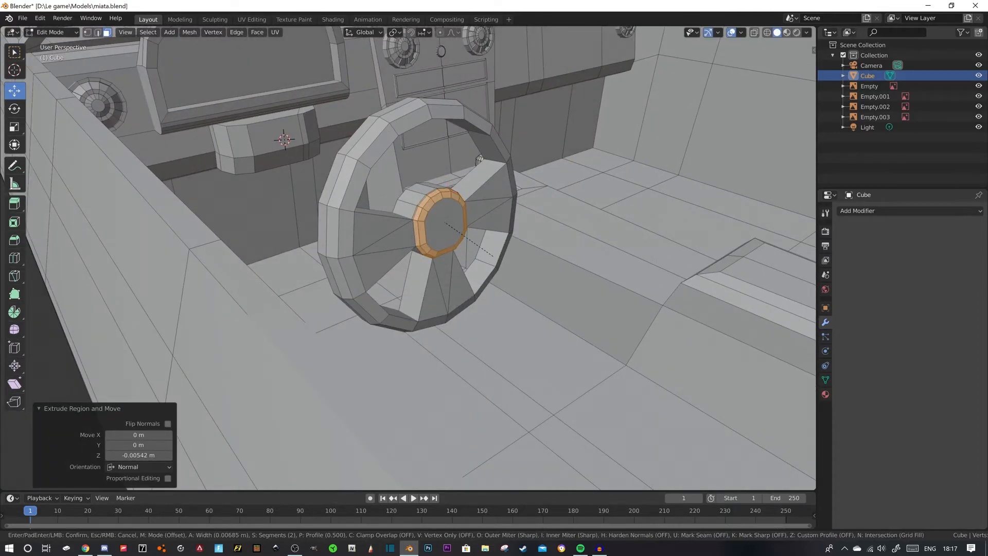
pyautogui.scroll(-1, 492, 256)
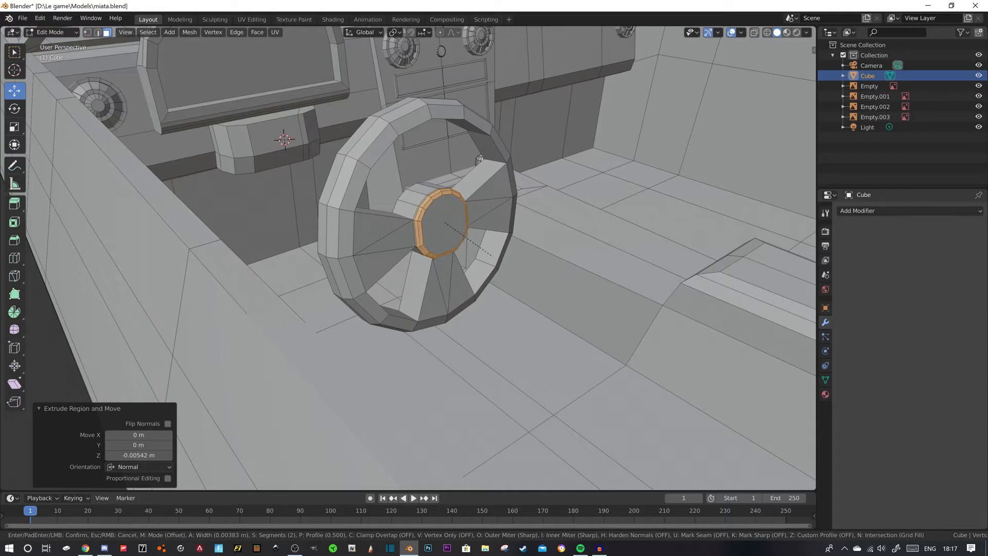
pyautogui.press('Return')
pyautogui.scroll(-4, 492, 255)
pyautogui.hotkey('alt', 'a')
# - Select all linked steering wheel geometry and reposition it along the Y axis, finishing with a 0.00981 m move
pyautogui.scroll(5, 424, 255)
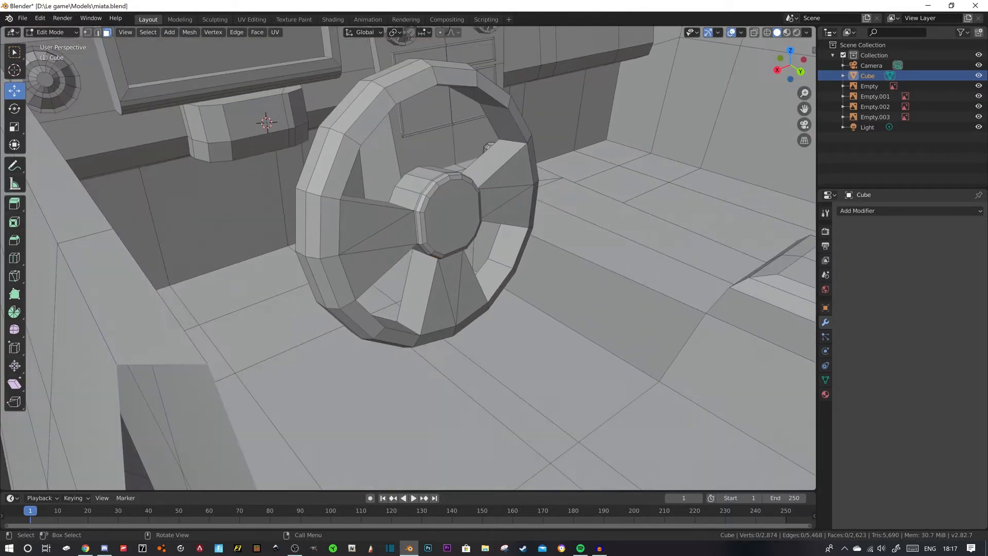
pyautogui.moveTo(424, 255); pyautogui.dragTo(464, 270, button='middle')
pyautogui.scroll(-5, 463, 269)
pyautogui.press('a')
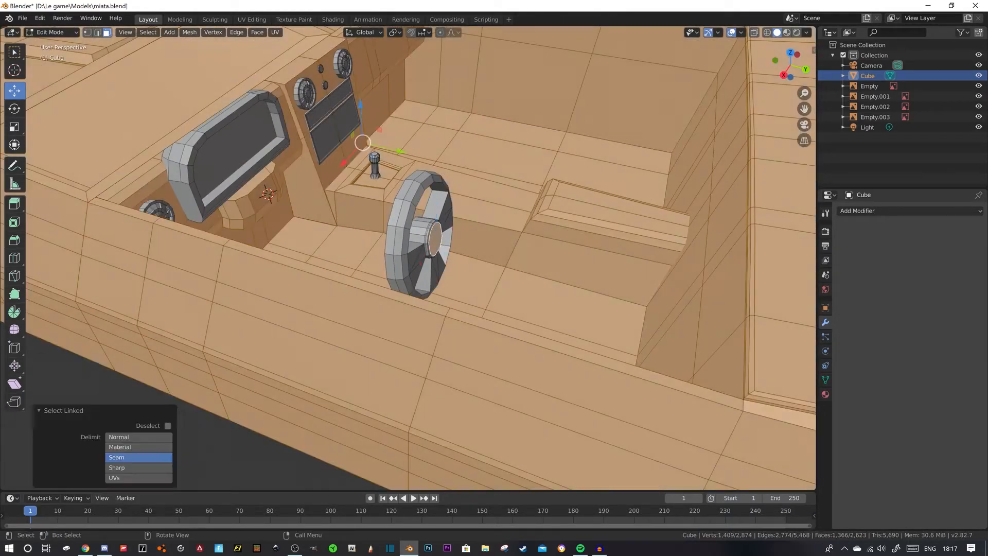
pyautogui.scroll(3, 447, 226)
pyautogui.click(446, 226)
pyautogui.hotkey('ctrl', 'l')
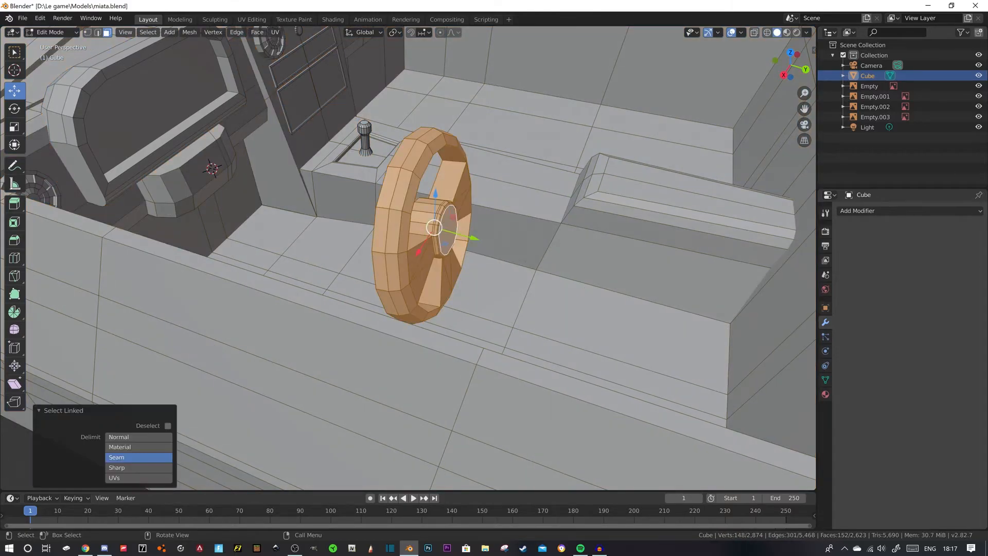
pyautogui.press('g')
pyautogui.press('y')
pyautogui.moveTo(258, 178); pyautogui.dragTo(251, 177)
pyautogui.moveTo(251, 177); pyautogui.dragTo(131, 160, button='middle')
pyautogui.scroll(-4, 178, 188)
pyautogui.moveTo(468, 233); pyautogui.dragTo(463, 232, button='middle')
pyautogui.keyDown('shift'); pyautogui.moveTo(463, 232); pyautogui.dragTo(382, 287, button='middle'); pyautogui.keyUp('shift')
pyautogui.moveTo(369, 284); pyautogui.dragTo(366, 285)
pyautogui.moveTo(367, 285)
pyautogui.mouseDown(button='middle')
pyautogui.moveTo(294, 269)
pyautogui.moveTo(436, 285)
pyautogui.moveTo(373, 284)
pyautogui.mouseUp(button='middle')
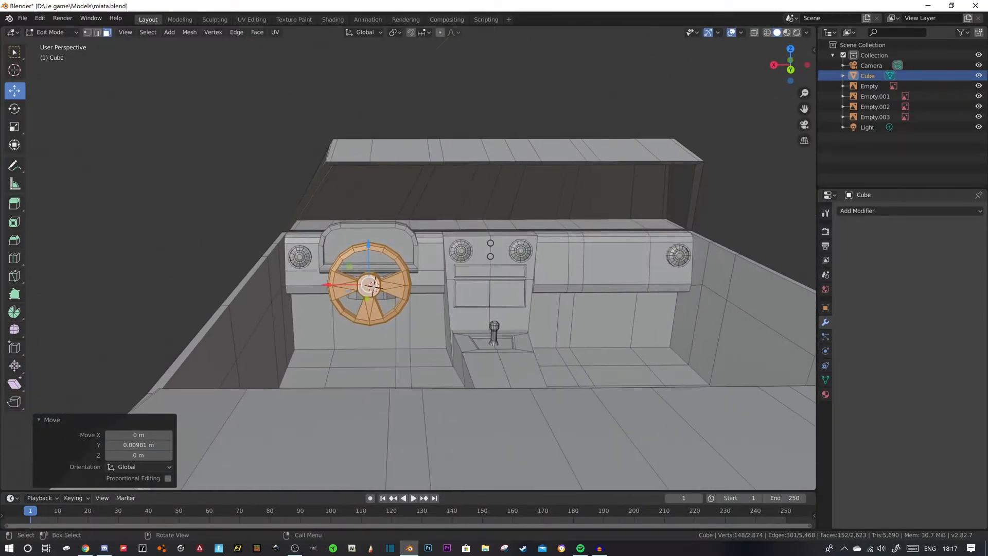
# - Rescale the whole steering wheel, raise it slightly and adjust its distance from the dashboard
pyautogui.press('s')
pyautogui.click(444, 324)
pyautogui.moveTo(444, 325); pyautogui.dragTo(505, 326, button='middle')
pyautogui.moveTo(364, 257); pyautogui.dragTo(364, 255)
pyautogui.moveTo(366, 268); pyautogui.dragTo(413, 282, button='middle')
pyautogui.moveTo(405, 311); pyautogui.dragTo(414, 313)
pyautogui.moveTo(414, 313); pyautogui.dragTo(468, 310, button='middle')
# - Extrude the steering column geometry behind the wheel, fine-tune its position and clear the selection
pyautogui.click(403, 304)
pyautogui.moveTo(403, 303); pyautogui.dragTo(349, 259, button='middle')
pyautogui.press('e')
pyautogui.click(380, 311)
pyautogui.hotkey('alt', 'a')
pyautogui.click(442, 265)
pyautogui.moveTo(448, 253); pyautogui.dragTo(448, 257)
pyautogui.hotkey('alt', 'a')
pyautogui.moveTo(448, 257); pyautogui.dragTo(581, 288, button='middle')
pyautogui.scroll(-3, 581, 288)
pyautogui.scroll(6, 386, 298)
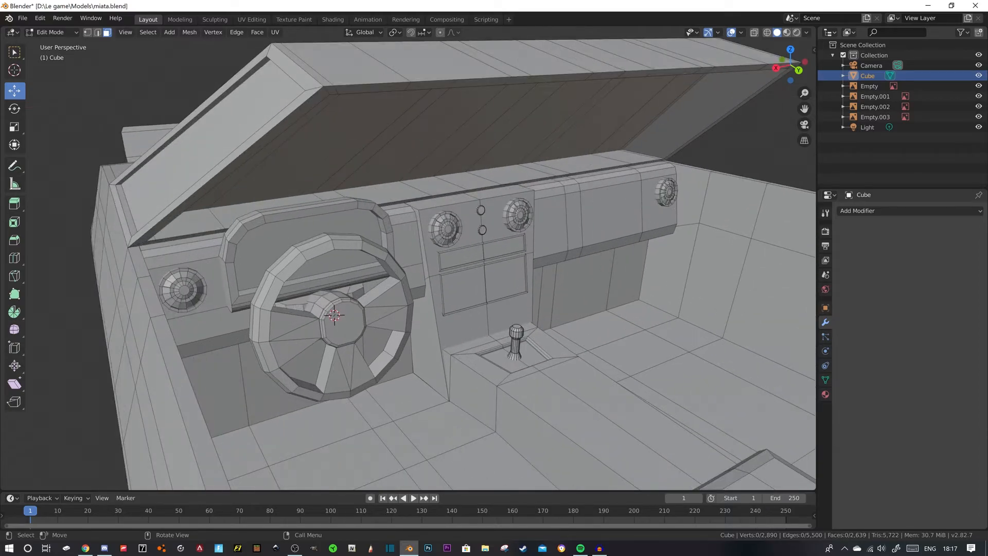
# - Select the front faces of all three spokes and inset them by 0.004581 m
pyautogui.keyDown('shift'); pyautogui.moveTo(386, 298); pyautogui.dragTo(344, 272, button='middle'); pyautogui.keyUp('shift')
pyautogui.click(337, 279)
pyautogui.keyDown('shift'); pyautogui.click(320, 300); pyautogui.keyUp('shift')
pyautogui.keyDown('shift'); pyautogui.click(342, 310); pyautogui.keyUp('shift')
pyautogui.moveTo(342, 310); pyautogui.dragTo(301, 330, button='middle')
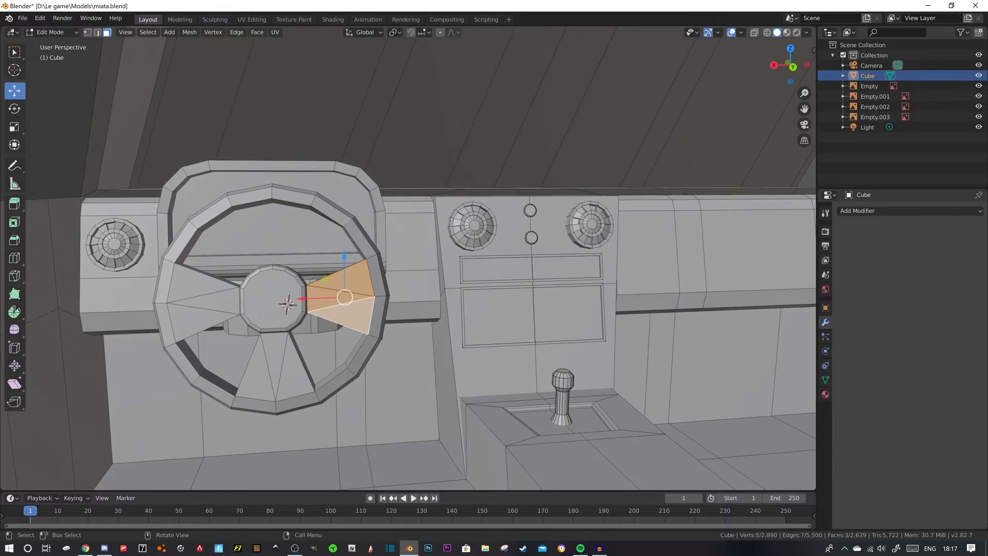
pyautogui.keyDown('shift'); pyautogui.click(298, 368); pyautogui.keyUp('shift')
pyautogui.keyDown('shift'); pyautogui.click(274, 363); pyautogui.keyUp('shift')
pyautogui.keyDown('shift'); pyautogui.click(197, 321); pyautogui.keyUp('shift')
pyautogui.keyDown('shift'); pyautogui.click(206, 302); pyautogui.keyUp('shift')
pyautogui.keyDown('shift'); pyautogui.click(196, 284); pyautogui.keyUp('shift')
pyautogui.keyDown('shift'); pyautogui.moveTo(198, 285); pyautogui.dragTo(242, 252, button='middle'); pyautogui.keyUp('shift')
pyautogui.scroll(1, 242, 252)
pyautogui.press('i')
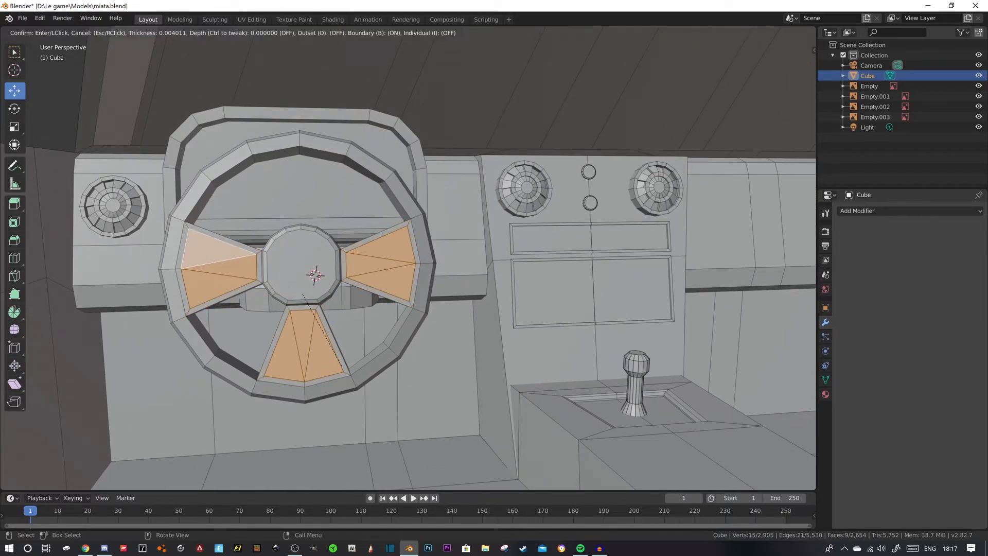
pyautogui.click(341, 366)
pyautogui.moveTo(341, 366); pyautogui.dragTo(393, 371, button='middle')
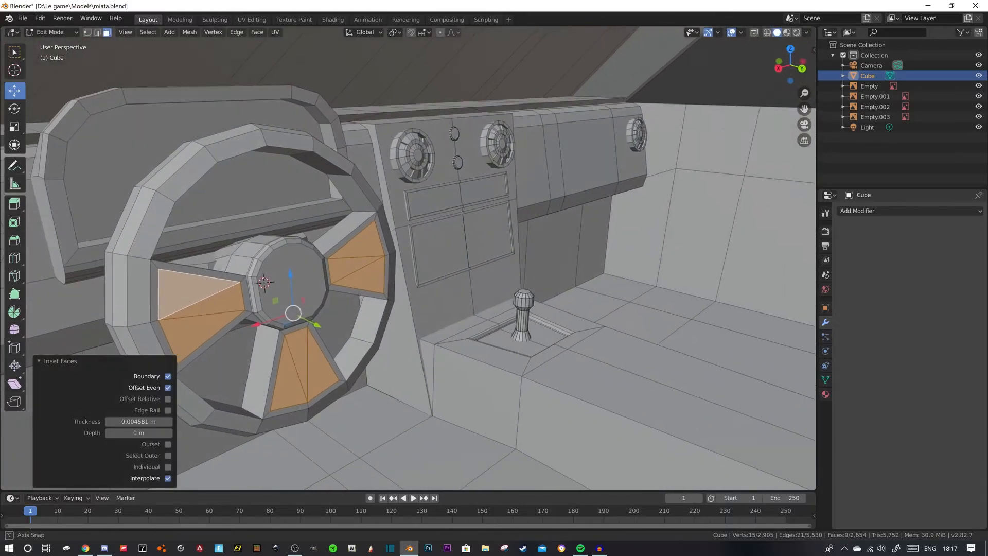
# - Extrude the inset faces of the three spokes, clear the selection and check the wheel in object mode
pyautogui.press('e')
pyautogui.click(396, 370)
pyautogui.scroll(-4, 396, 370)
pyautogui.hotkey('alt', 'a')
pyautogui.moveTo(395, 369); pyautogui.dragTo(346, 420, button='middle')
pyautogui.press('Tab')
pyautogui.scroll(-4, 411, 392)
pyautogui.press('Tab')
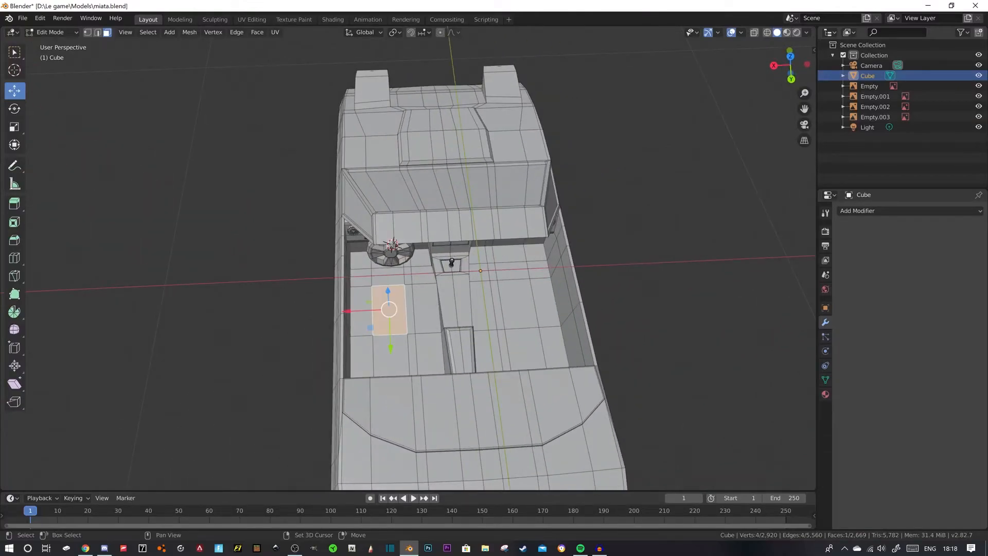
# - Place the 3D cursor on the driver's side floor behind the steering wheel and deselect the floor faces
pyautogui.moveTo(347, 420); pyautogui.dragTo(316, 376, button='middle')
pyautogui.click(14, 70)
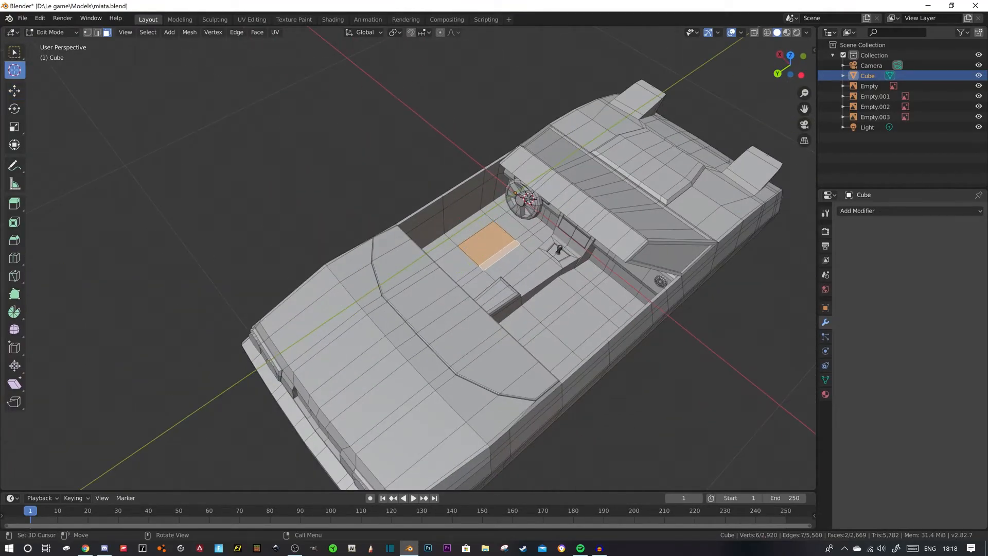
pyautogui.scroll(2, 487, 236)
pyautogui.moveTo(487, 235); pyautogui.dragTo(580, 236, button='middle')
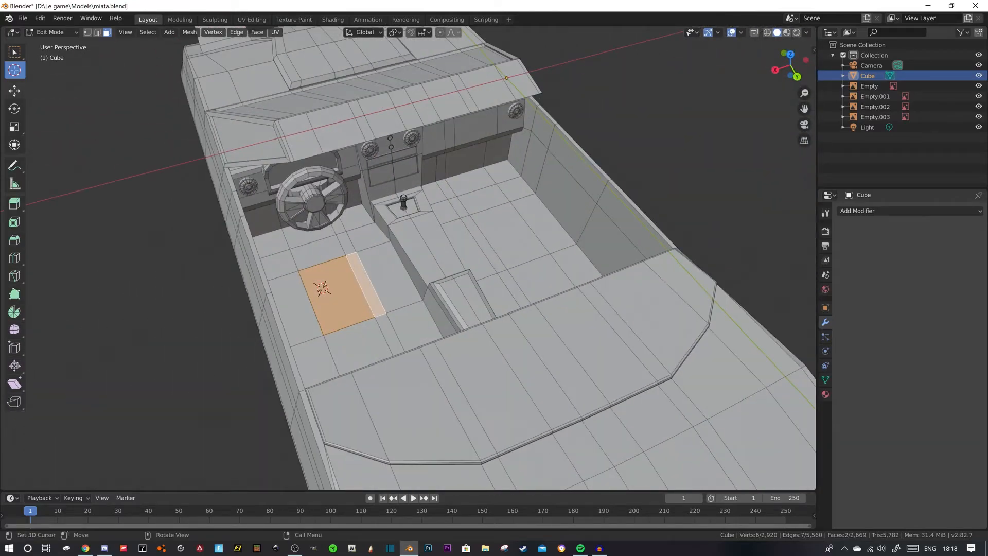
pyautogui.click(14, 91)
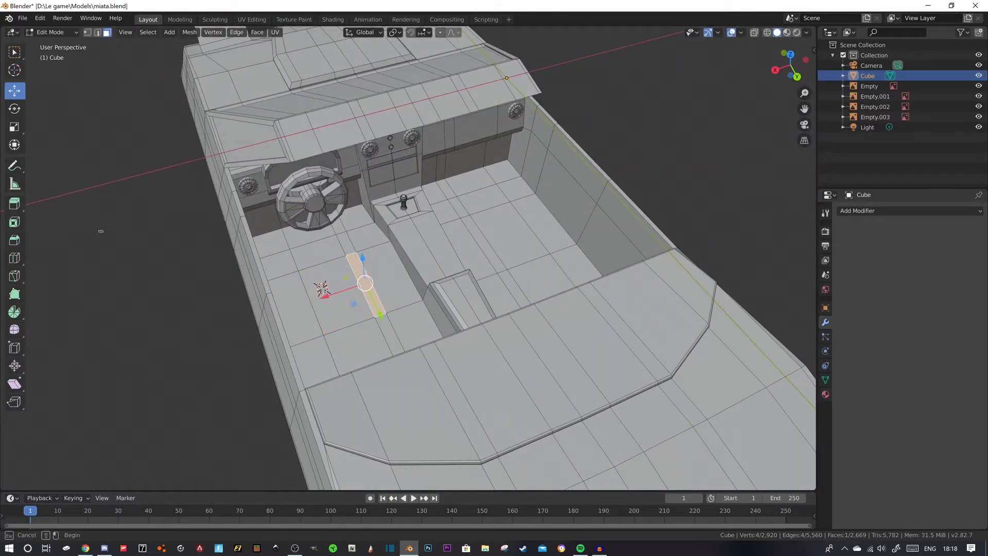
pyautogui.click(102, 232)
pyautogui.click(14, 70)
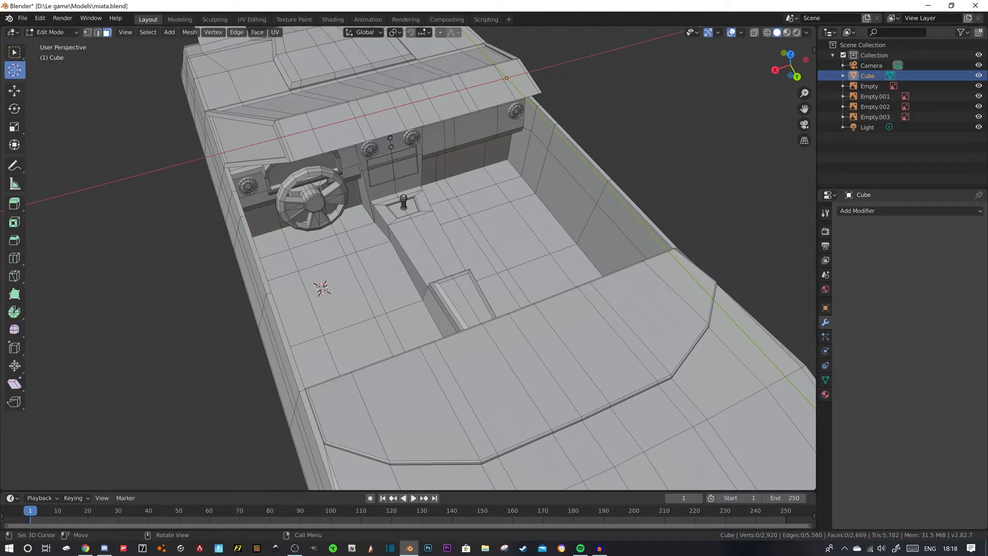
# - Add a cube at the 3D cursor on the driver's floor and scale it to 0.068
pyautogui.hotkey('shift', 'a')
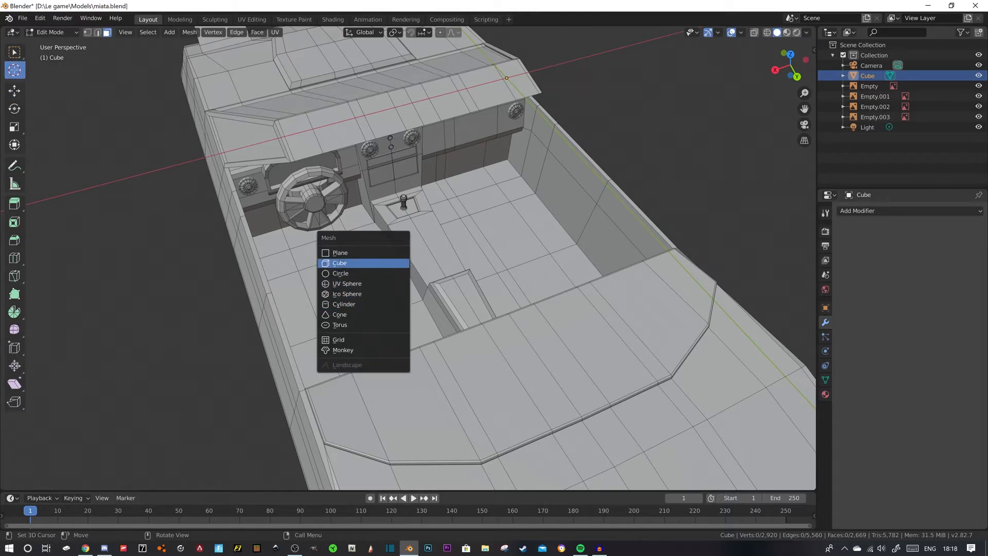
pyautogui.click(360, 260)
pyautogui.press('s')
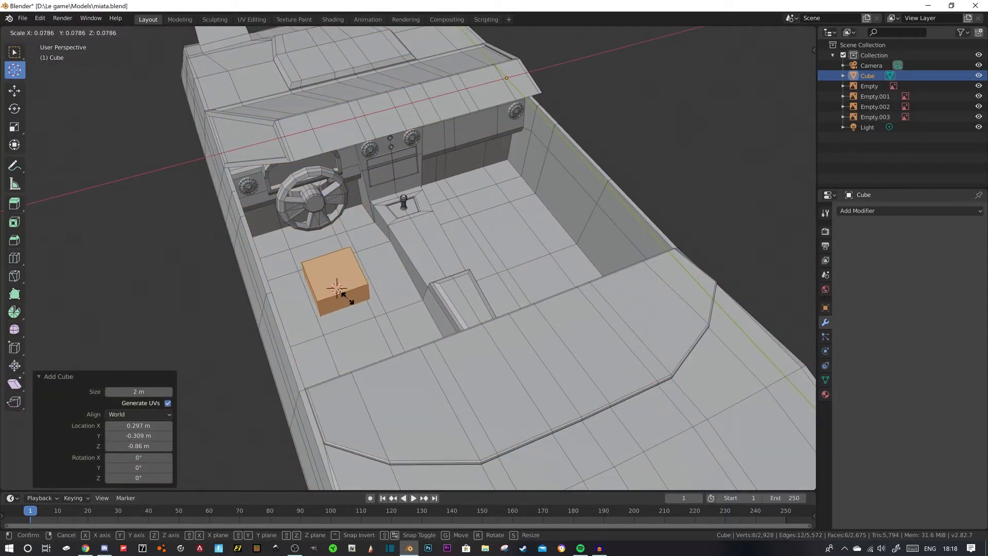
pyautogui.click(348, 293)
pyautogui.moveTo(348, 294); pyautogui.dragTo(355, 267, button='middle')
# - Widen the cube by moving its console-side face outward and its door-side face 0.0577 m along X
pyautogui.scroll(-5, 412, 252)
pyautogui.scroll(5, 394, 273)
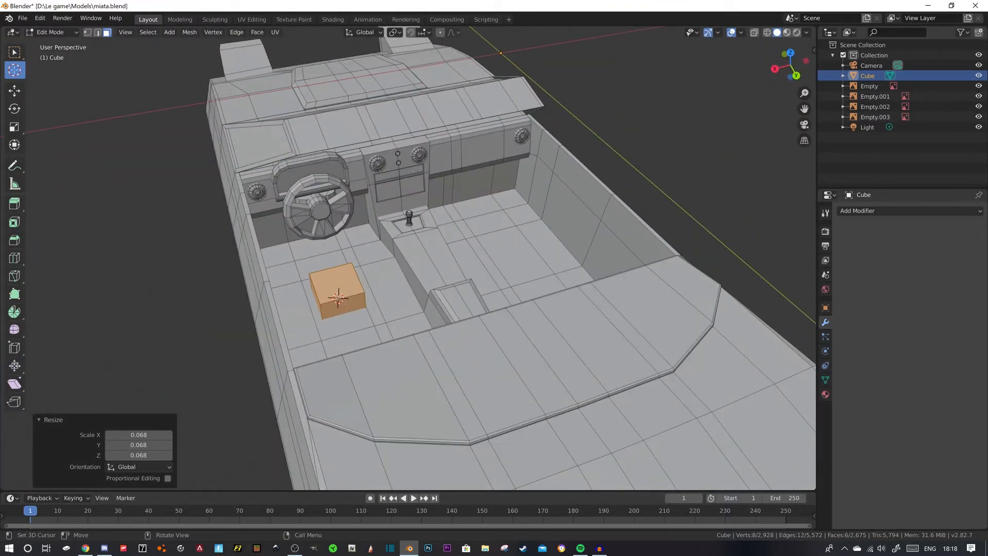
pyautogui.click(15, 90)
pyautogui.moveTo(478, 304); pyautogui.dragTo(399, 293, button='middle')
pyautogui.click(429, 293)
pyautogui.moveTo(399, 279); pyautogui.dragTo(422, 292)
pyautogui.moveTo(422, 292); pyautogui.dragTo(538, 303, button='middle')
pyautogui.click(309, 326)
pyautogui.moveTo(280, 351); pyautogui.dragTo(262, 362)
pyautogui.moveTo(262, 362); pyautogui.dragTo(214, 362, button='middle')
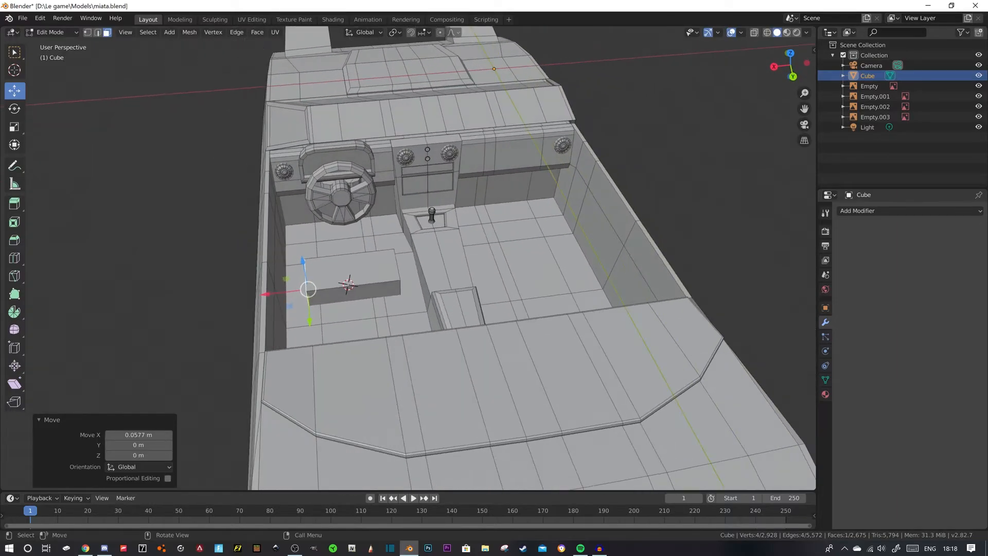
# - Move the seat cube's rear face 0.283 m and its front face 0.086 m along Y
pyautogui.click(359, 294)
pyautogui.moveTo(360, 295); pyautogui.dragTo(442, 311, button='middle')
pyautogui.moveTo(400, 351); pyautogui.dragTo(496, 370)
pyautogui.moveTo(494, 368); pyautogui.dragTo(536, 344, button='middle')
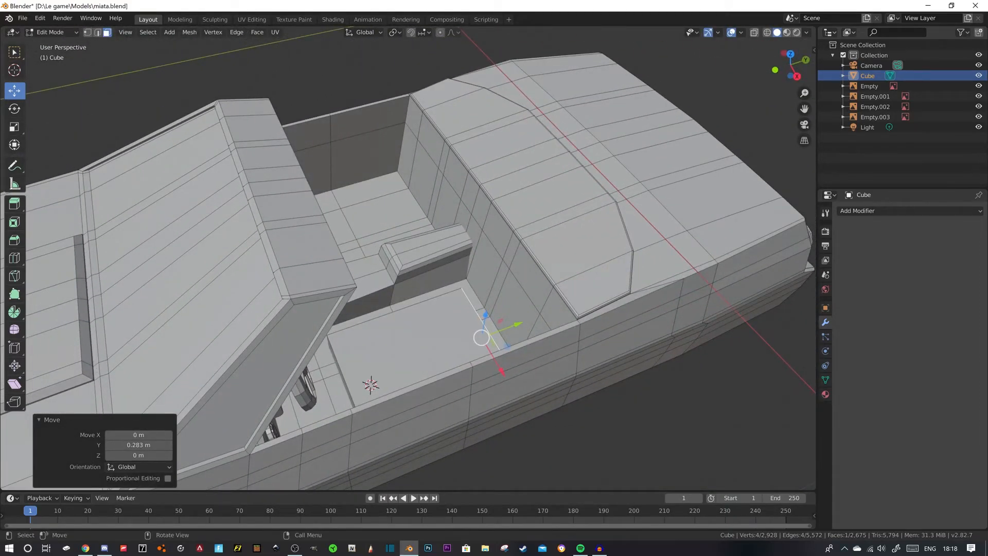
pyautogui.click(341, 372)
pyautogui.moveTo(384, 374); pyautogui.dragTo(418, 363)
pyautogui.moveTo(418, 363); pyautogui.dragTo(360, 363, button='middle')
# - Cut one edge loop across the seat block near its rear end
pyautogui.hotkey('ctrl', 'r')
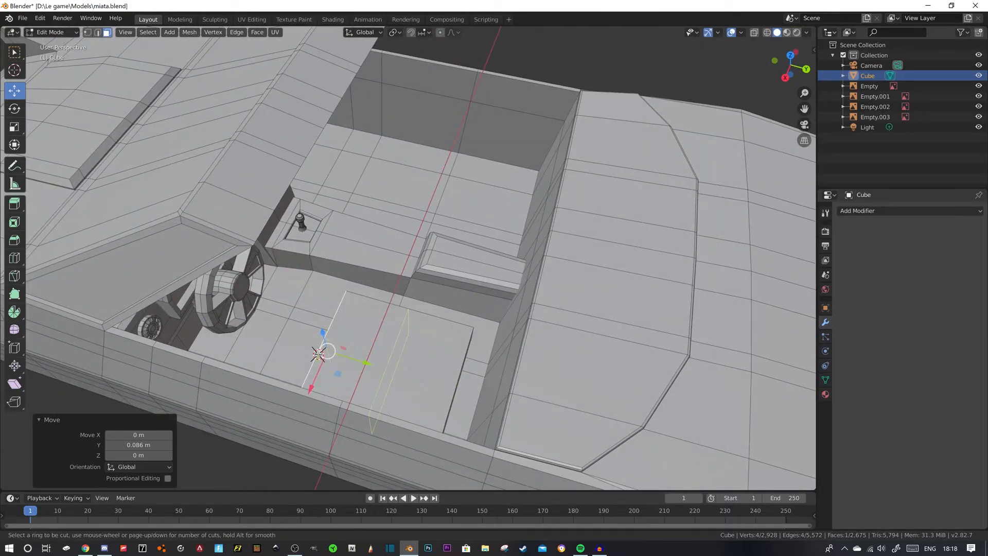
pyautogui.click(456, 332)
pyautogui.click(487, 341)
pyautogui.click(435, 348)
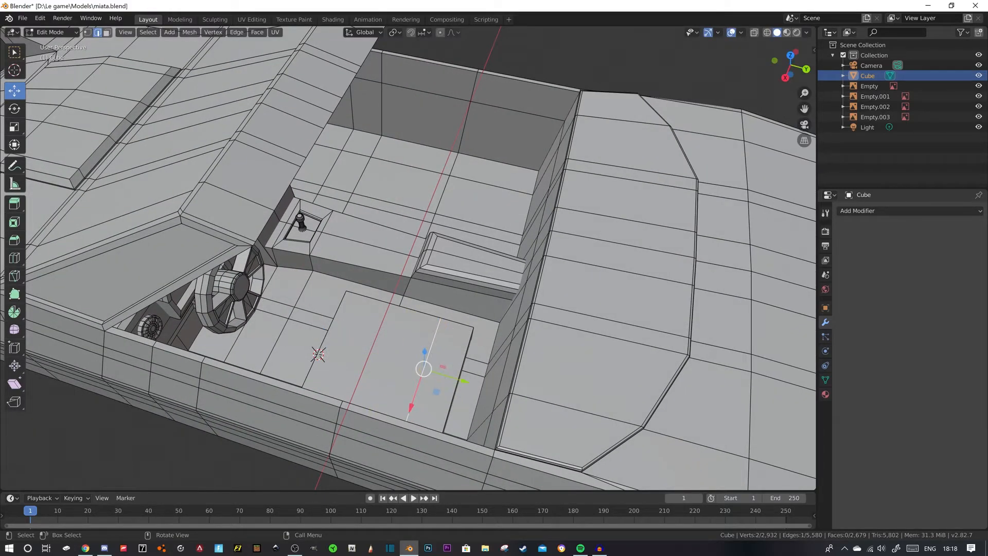
pyautogui.moveTo(434, 352); pyautogui.dragTo(367, 337, button='middle')
# - Extrude the narrow top face at the seat block's rear upward to form the backrest
pyautogui.press('3')
pyautogui.click(382, 382)
pyautogui.moveTo(382, 382); pyautogui.dragTo(435, 381, button='middle')
pyautogui.press('e')
pyautogui.click(435, 298)
pyautogui.moveTo(435, 298); pyautogui.dragTo(479, 258, button='middle')
pyautogui.moveTo(489, 169); pyautogui.dragTo(490, 198)
pyautogui.moveTo(489, 197); pyautogui.dragTo(507, 254, button='middle')
# - Adjust the height of the seat cushion's top face, finishing with a -0.0441 m move along Z
pyautogui.click(429, 340)
pyautogui.moveTo(430, 339); pyautogui.dragTo(417, 337, button='middle')
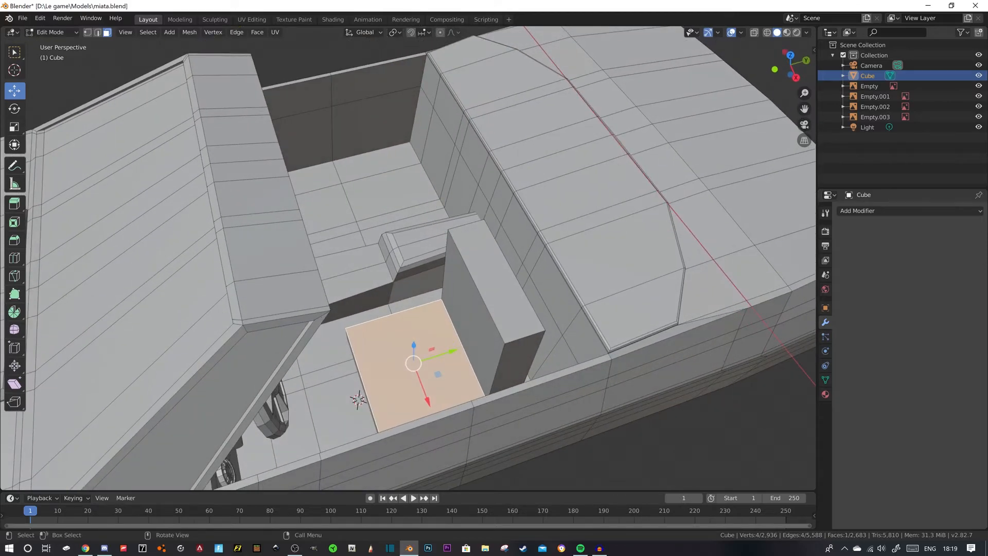
pyautogui.moveTo(414, 345); pyautogui.dragTo(414, 333)
pyautogui.moveTo(414, 333); pyautogui.dragTo(448, 307, button='middle')
pyautogui.moveTo(439, 321); pyautogui.dragTo(439, 334)
pyautogui.moveTo(439, 335); pyautogui.dragTo(465, 388, button='middle')
# - Add 6 evenly spaced lengthwise loop cuts running through the seat cushion and backrest
pyautogui.hotkey('ctrl', 'r')
pyautogui.scroll(3, 442, 387)
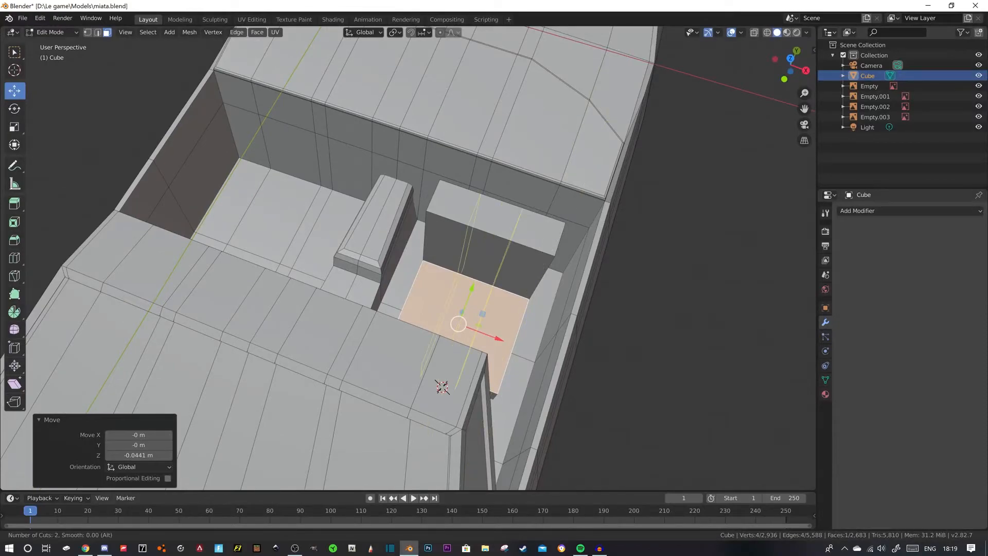
pyautogui.scroll(2, 442, 387)
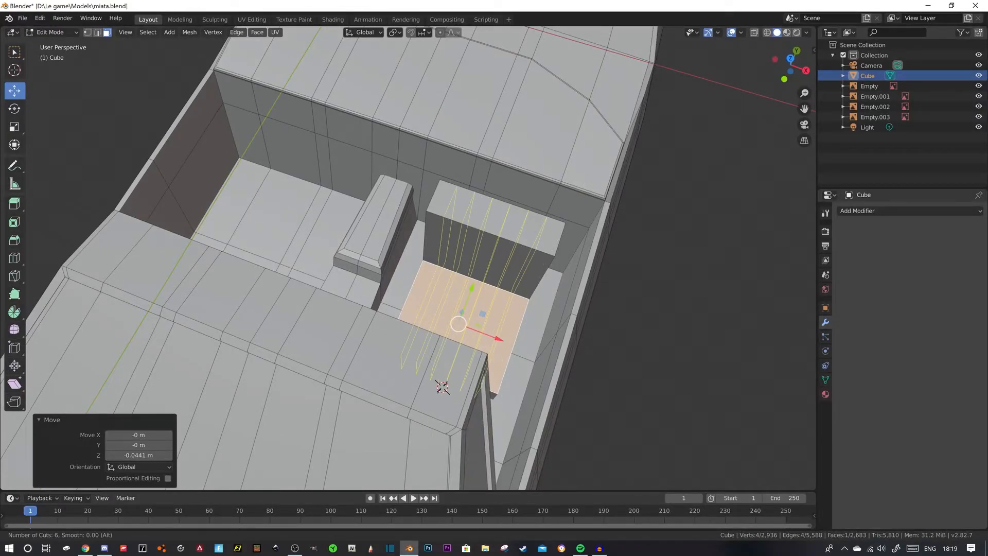
pyautogui.click(442, 387)
pyautogui.rightClick(442, 387)
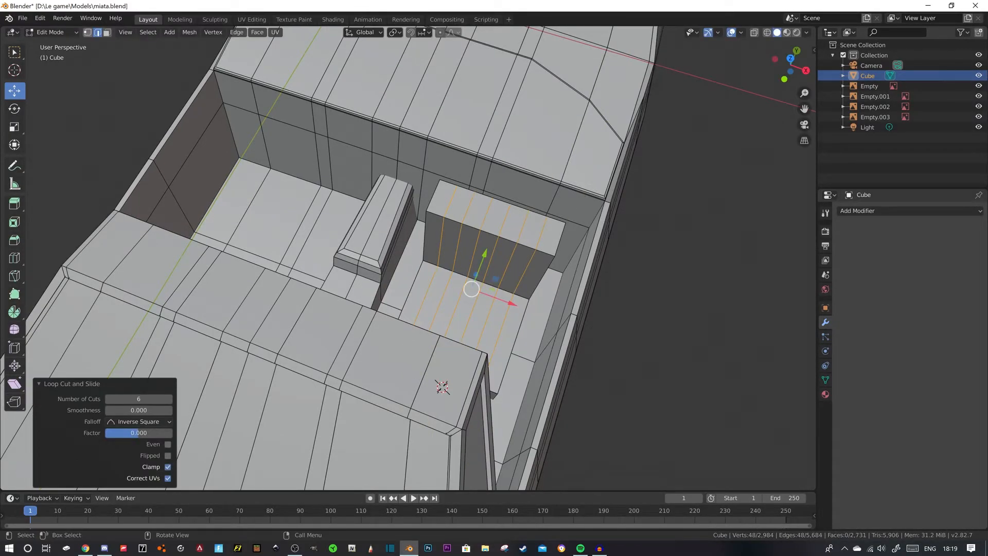
# - Try to move the middle backrest and cushion faces together -0.00929 m along Z
pyautogui.press('3')
pyautogui.click(450, 245)
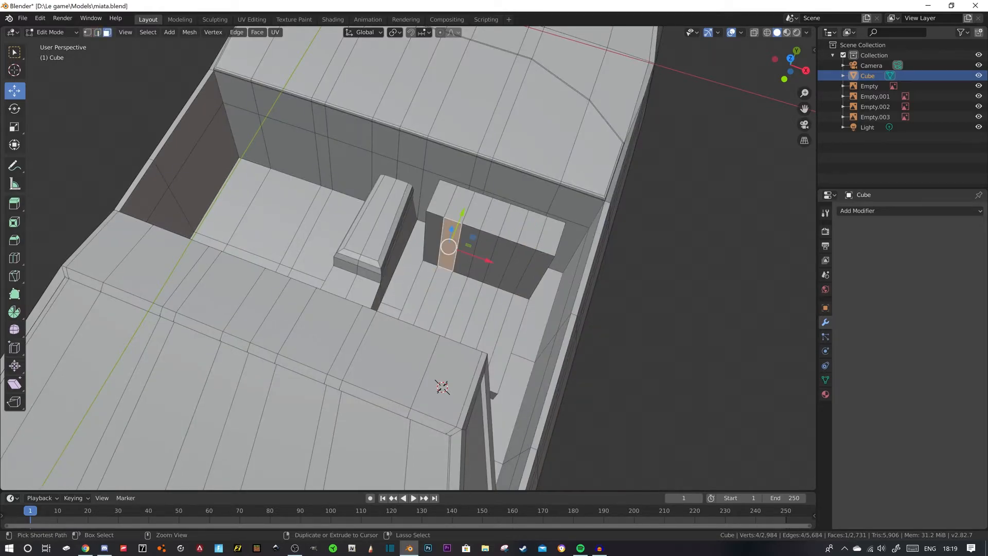
pyautogui.keyDown('ctrl'); pyautogui.click(517, 269); pyautogui.keyUp('ctrl')
pyautogui.keyDown('shift'); pyautogui.click(434, 299); pyautogui.keyUp('shift')
pyautogui.keyDown('ctrl'); pyautogui.click(490, 323); pyautogui.keyUp('ctrl')
pyautogui.moveTo(489, 323); pyautogui.dragTo(434, 295, button='middle')
pyautogui.moveTo(439, 311); pyautogui.dragTo(439, 316)
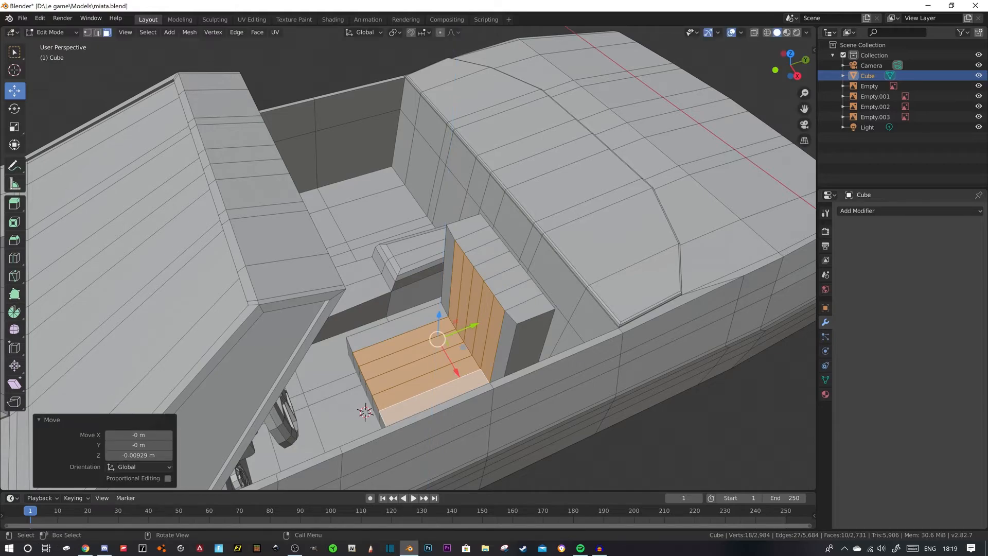
pyautogui.hotkey('ctrl', 'z')
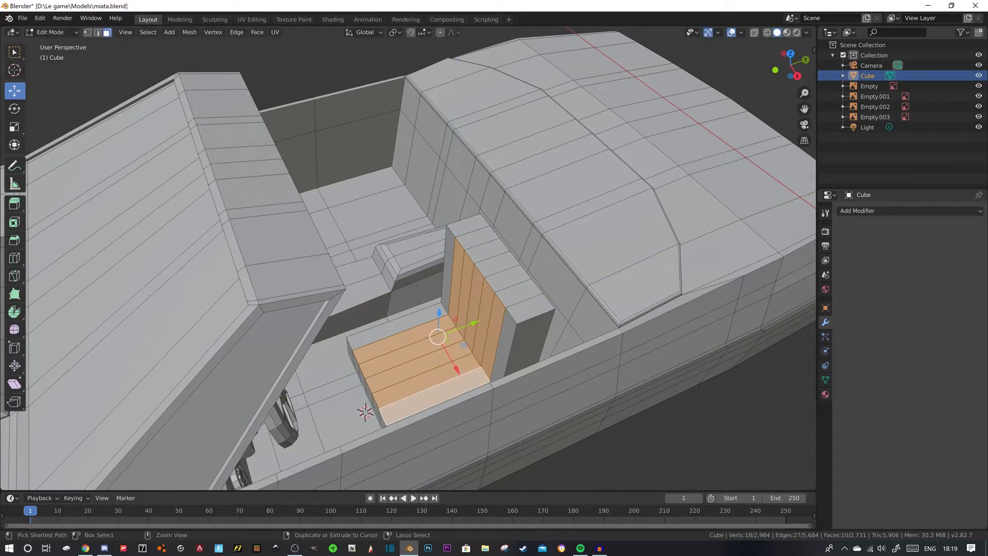
# - Push the middle front faces of the backrest rearward along Y, leaving the outer strips as bolsters
pyautogui.click(457, 286)
pyautogui.keyDown('ctrl'); pyautogui.click(493, 335); pyautogui.keyUp('ctrl')
pyautogui.moveTo(509, 298); pyautogui.dragTo(517, 295)
# - Lower the five middle faces of the seat cushion 0.0253 m along Z between the side strips
pyautogui.click(409, 337)
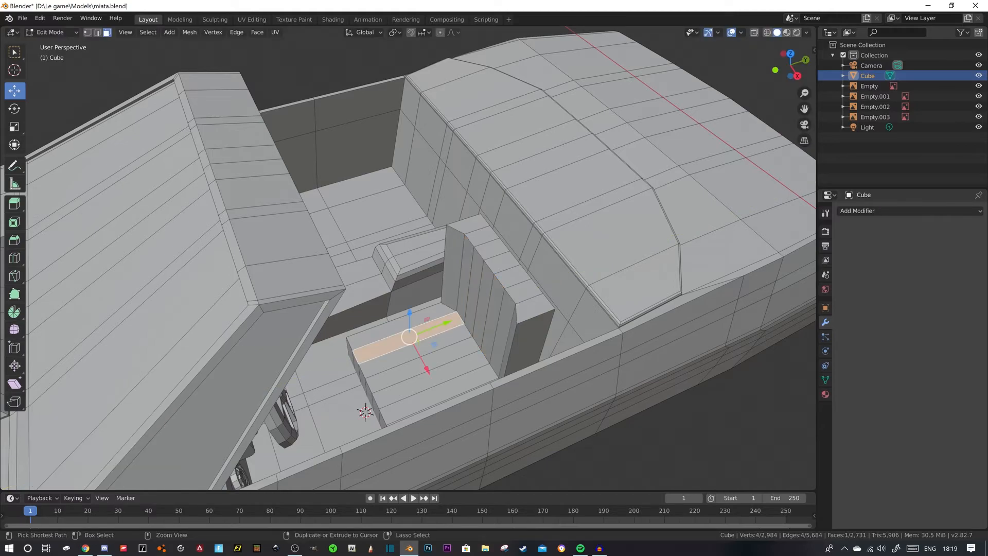
pyautogui.keyDown('ctrl'); pyautogui.click(432, 380); pyautogui.keyUp('ctrl')
pyautogui.moveTo(432, 380); pyautogui.dragTo(452, 392, button='middle')
pyautogui.keyDown('shift'); pyautogui.click(456, 384); pyautogui.keyUp('shift')
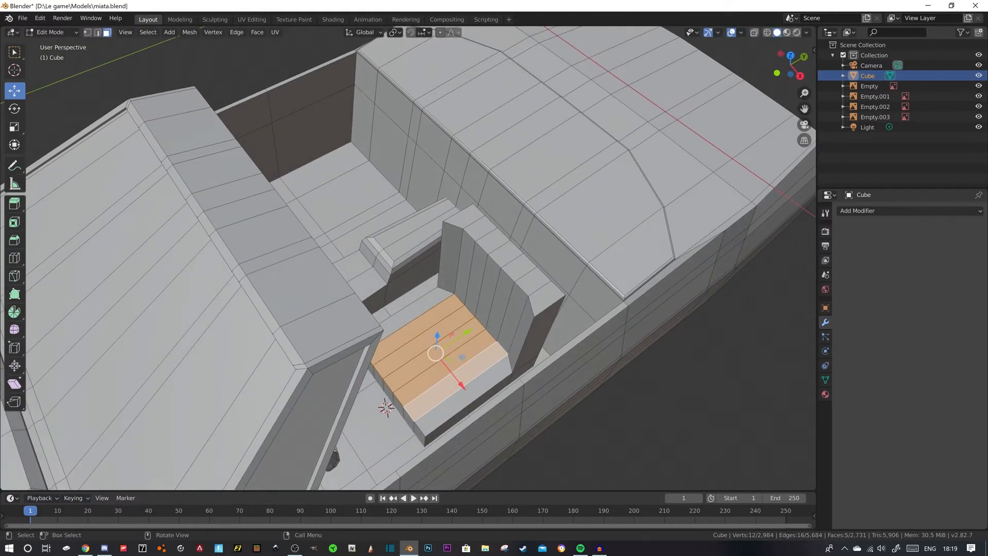
pyautogui.moveTo(437, 337); pyautogui.dragTo(437, 343)
pyautogui.moveTo(386, 407); pyautogui.dragTo(387, 405)
pyautogui.moveTo(387, 406); pyautogui.dragTo(408, 409, button='middle')
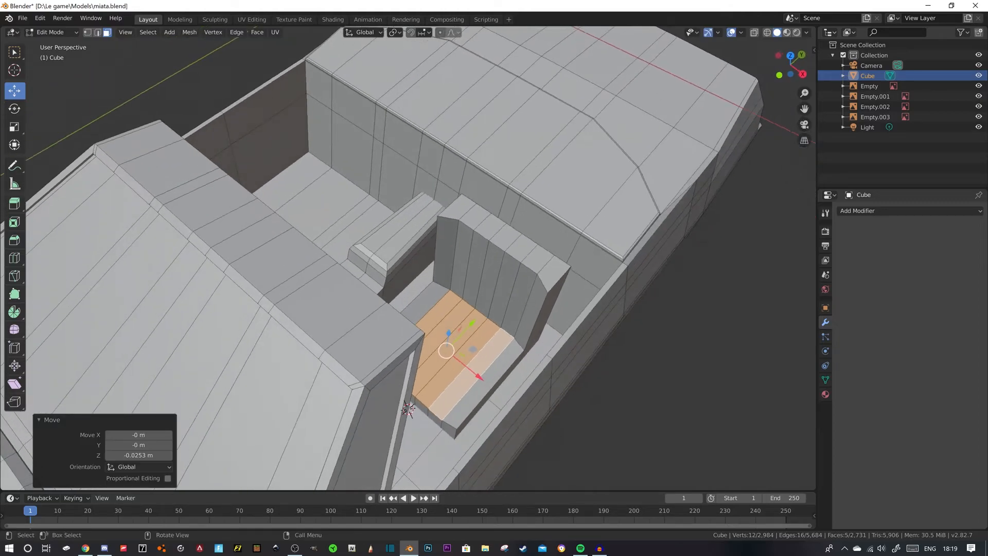
# - Bevel the outer side edges of the seat cushion and backrest with 3 segments, about 0.0167 m wide
pyautogui.press('2')
pyautogui.click(435, 249)
pyautogui.moveTo(435, 249); pyautogui.dragTo(397, 252, button='middle')
pyautogui.keyDown('ctrl'); pyautogui.click(400, 307); pyautogui.keyUp('ctrl')
pyautogui.keyDown('shift'); pyautogui.click(445, 415); pyautogui.keyUp('shift')
pyautogui.keyDown('ctrl'); pyautogui.click(504, 366); pyautogui.keyUp('ctrl')
pyautogui.moveTo(504, 366); pyautogui.dragTo(455, 355, button='middle')
pyautogui.keyDown('shift'); pyautogui.click(527, 355); pyautogui.keyUp('shift')
pyautogui.keyDown('shift'); pyautogui.click(417, 342); pyautogui.keyUp('shift')
pyautogui.keyDown('shift'); pyautogui.click(386, 361); pyautogui.keyUp('shift')
pyautogui.keyDown('shift'); pyautogui.click(351, 428); pyautogui.keyUp('shift')
pyautogui.moveTo(351, 428); pyautogui.dragTo(418, 402, button='middle')
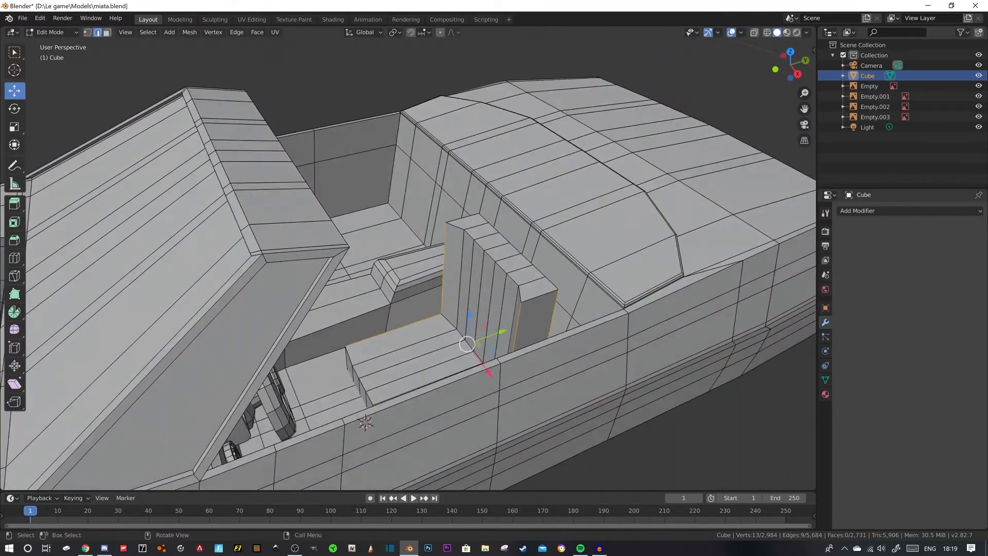
pyautogui.keyDown('shift'); pyautogui.click(347, 359); pyautogui.keyUp('shift')
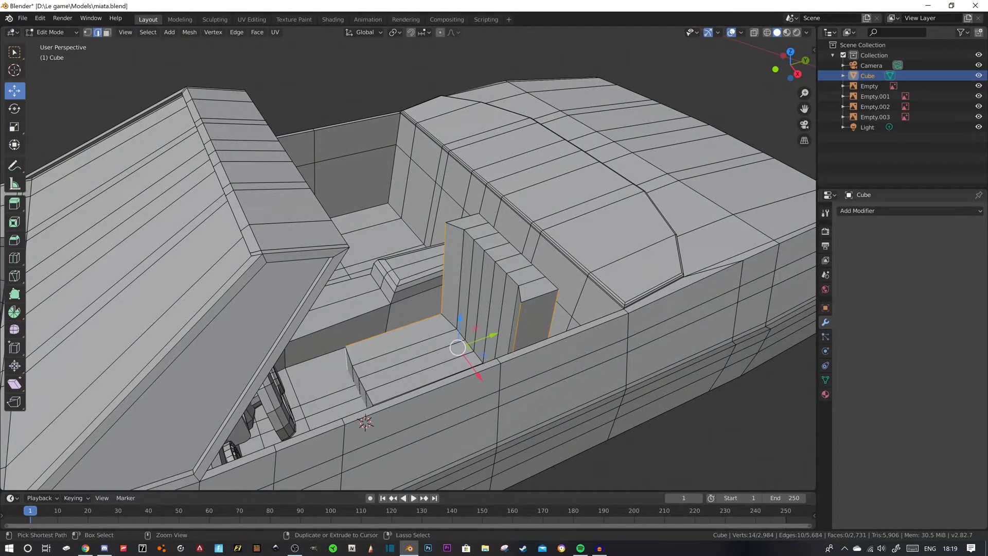
pyautogui.hotkey('ctrl', 'b')
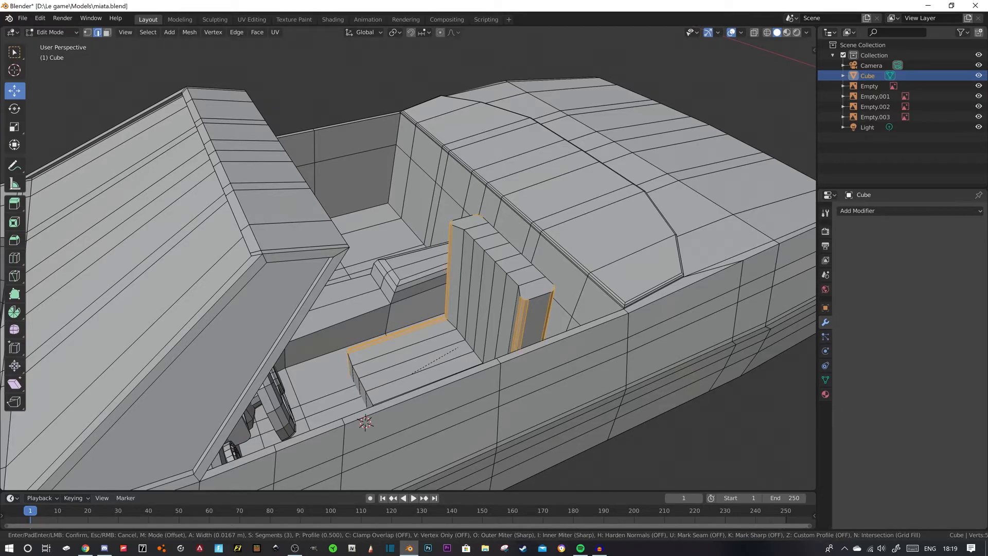
pyautogui.click(411, 374)
# - Bevel the front top edge of the backrest with 3 segments, about 0.028 m wide, and check it in object mode
pyautogui.click(356, 113)
pyautogui.moveTo(356, 113); pyautogui.dragTo(303, 129, button='middle')
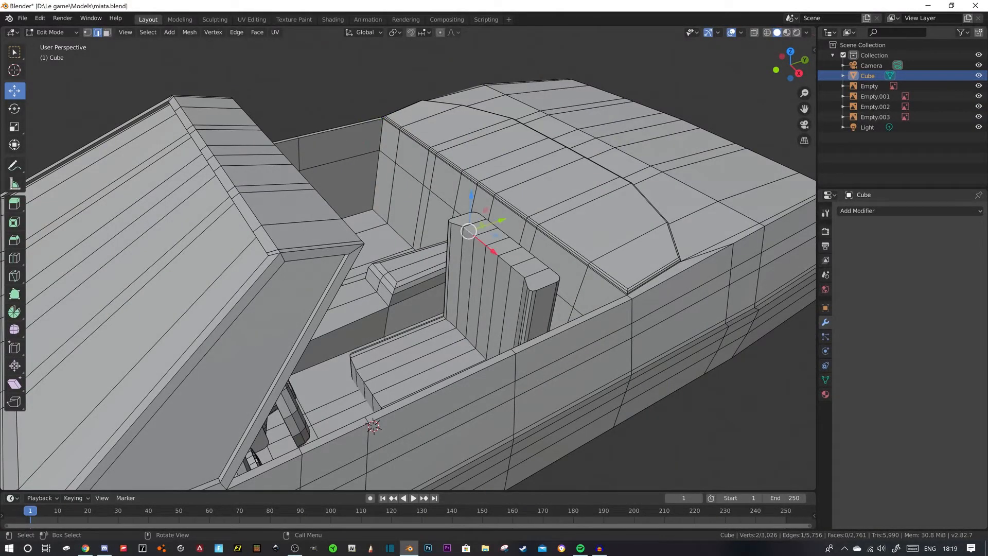
pyautogui.keyDown('ctrl'); pyautogui.click(517, 274); pyautogui.keyUp('ctrl')
pyautogui.hotkey('ctrl', 'b')
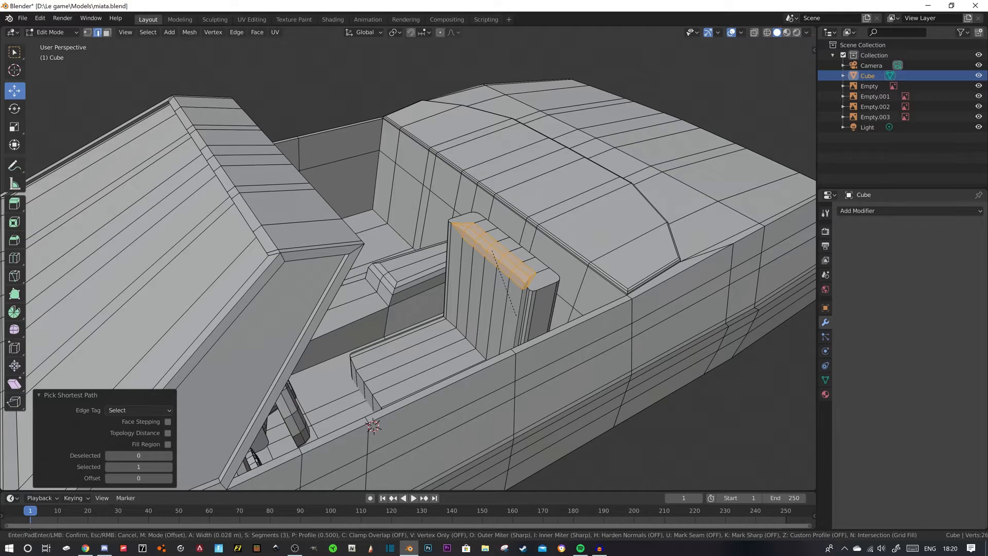
pyautogui.click(517, 316)
pyautogui.click(399, 98)
pyautogui.moveTo(399, 98); pyautogui.dragTo(419, 107, button='middle')
pyautogui.press('Tab')
pyautogui.press('Tab')
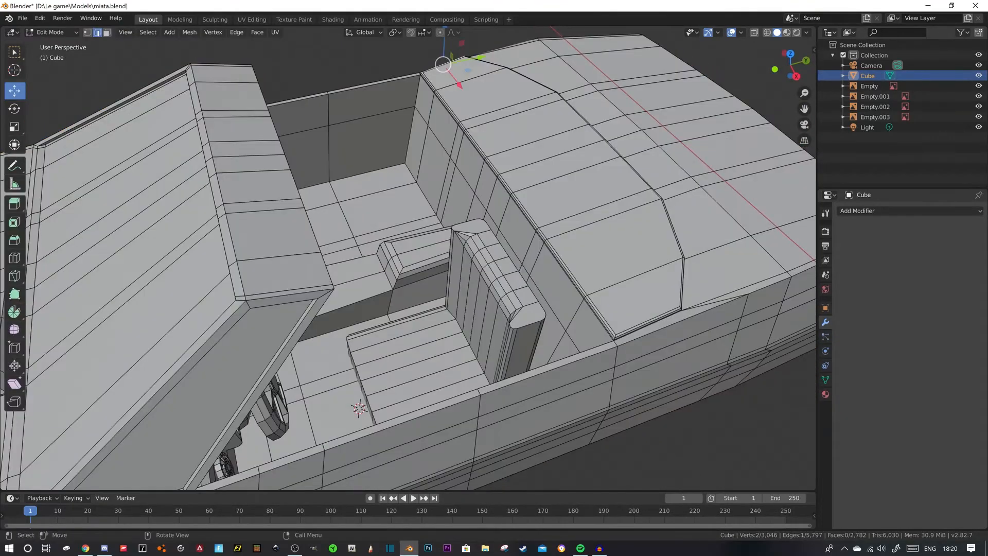
# - Move the backrest's two front corner edges 0.000425 m along Y, clear the selection and check the seat in object mode
pyautogui.scroll(3, 408, 258)
pyautogui.keyDown('shift'); pyautogui.moveTo(408, 259); pyautogui.dragTo(357, 269, button='middle'); pyautogui.keyUp('shift')
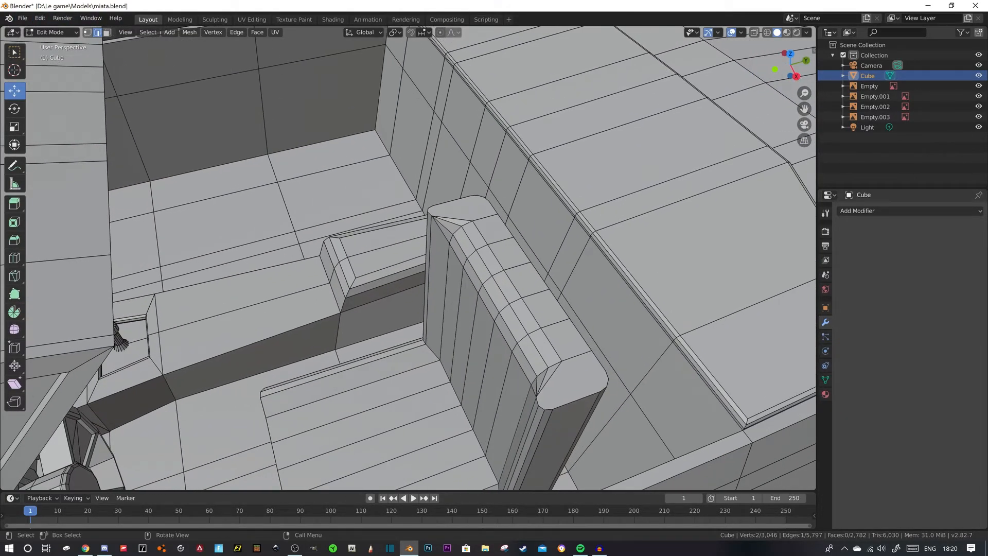
pyautogui.press('1')
pyautogui.scroll(5, 409, 259)
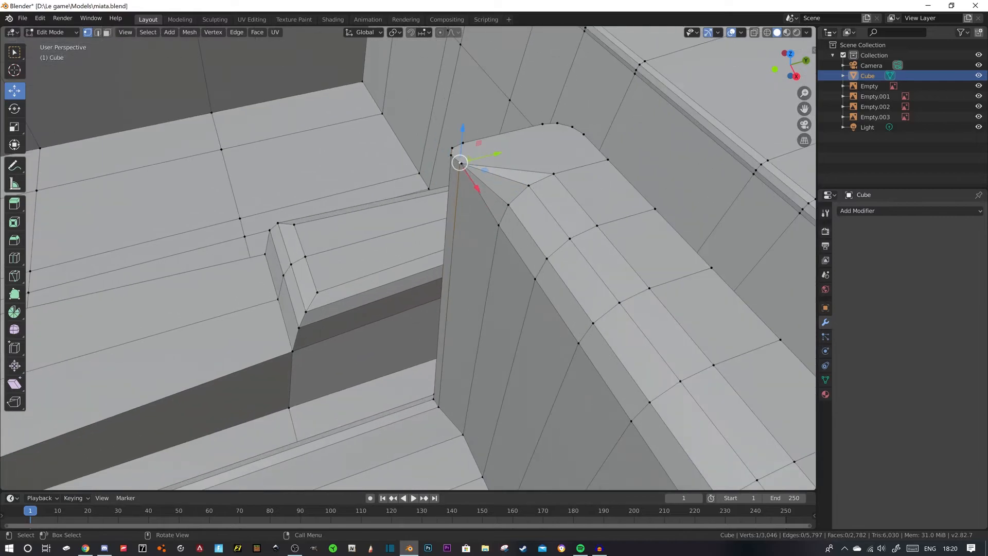
pyautogui.scroll(-1, 408, 258)
pyautogui.click(489, 112)
pyautogui.scroll(-4, 490, 111)
pyautogui.moveTo(489, 111); pyautogui.dragTo(510, 115, button='middle')
pyautogui.keyDown('shift'); pyautogui.click(709, 438); pyautogui.keyUp('shift')
pyautogui.moveTo(708, 439); pyautogui.dragTo(685, 432, button='middle')
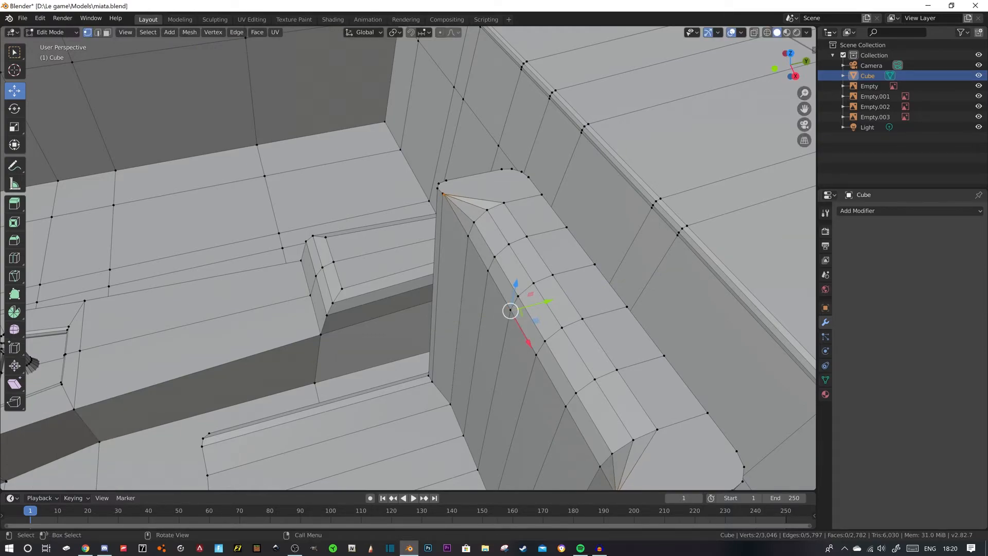
pyautogui.scroll(-2, 408, 257)
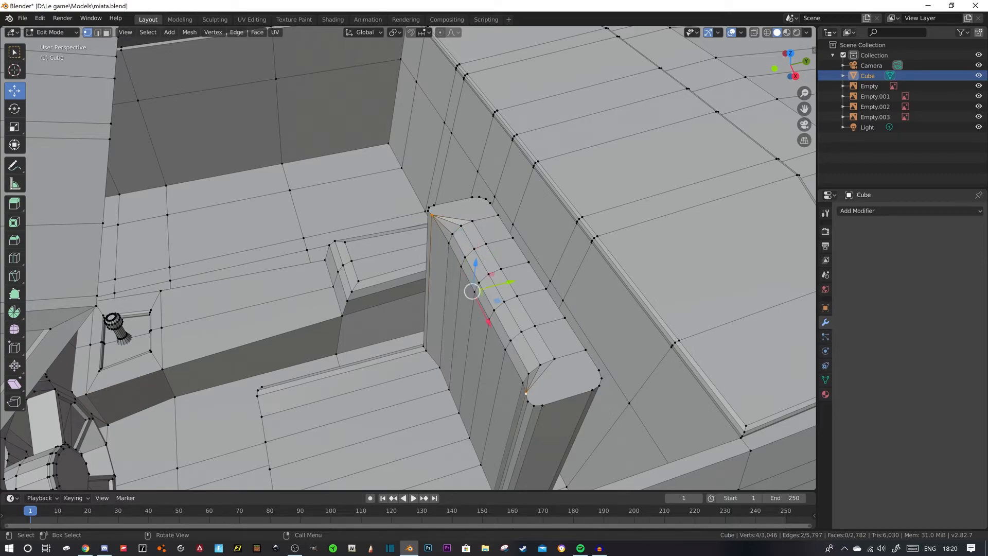
pyautogui.press('g')
pyautogui.press('y')
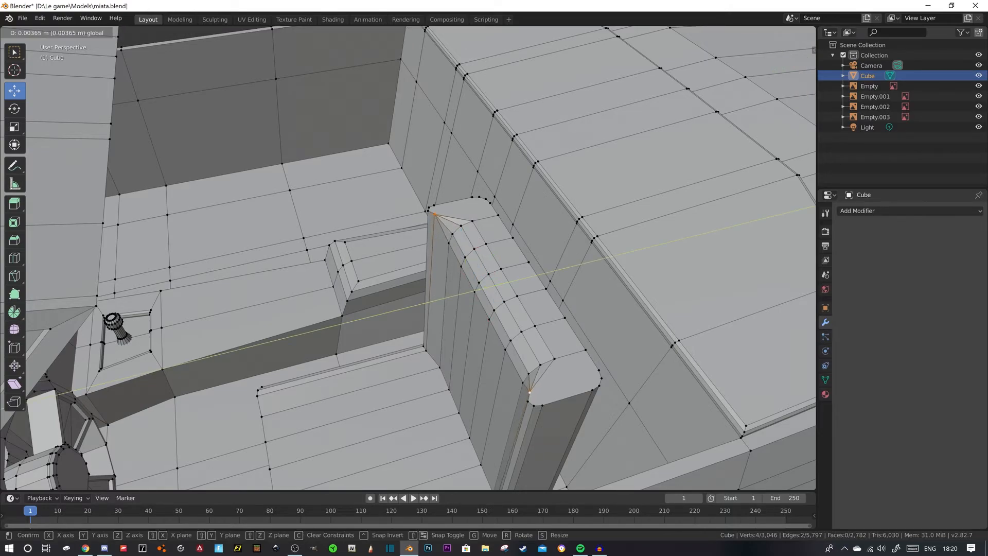
pyautogui.press('Return')
pyautogui.scroll(-5, 408, 258)
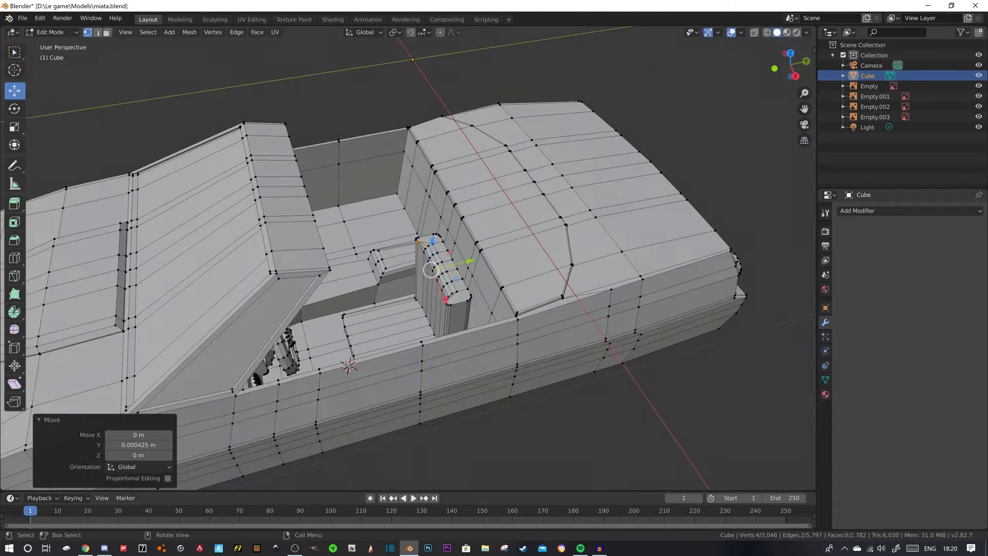
pyautogui.hotkey('alt', 'a')
pyautogui.moveTo(408, 268); pyautogui.dragTo(361, 215, button='middle')
pyautogui.press('Tab')
pyautogui.press('Tab')
# - Bevel the rear and side top edges of the backrest with 3 segments and a 0.0158 m offset
pyautogui.scroll(5, 417, 252)
pyautogui.press('2')
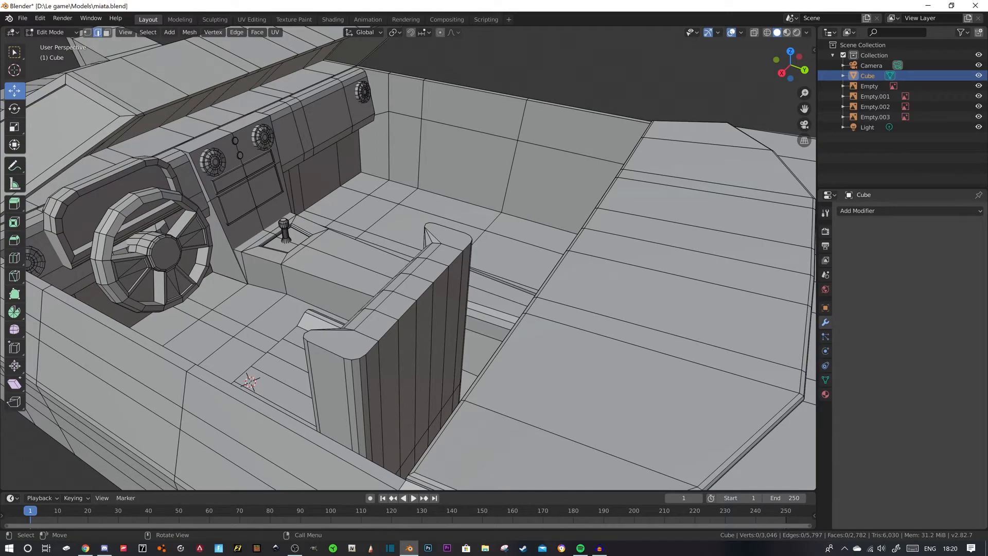
pyautogui.click(372, 348)
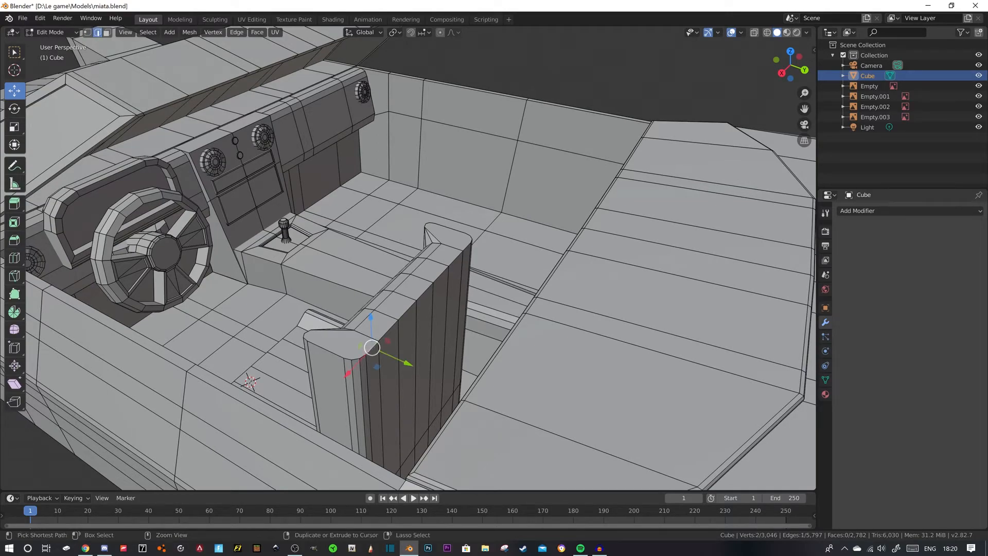
pyautogui.keyDown('ctrl'); pyautogui.click(464, 246); pyautogui.keyUp('ctrl')
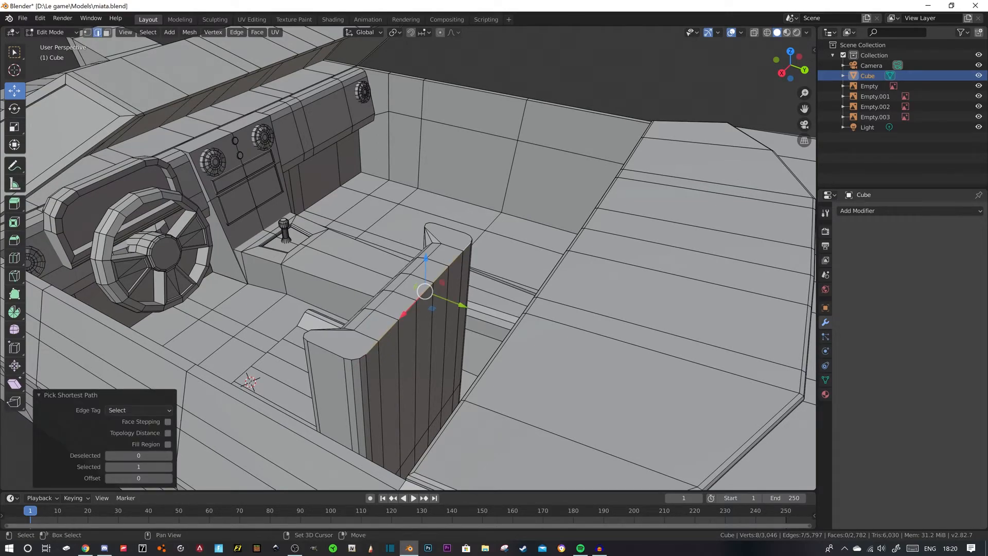
pyautogui.keyDown('shift'); pyautogui.click(471, 241); pyautogui.keyUp('shift')
pyautogui.keyDown('shift'); pyautogui.click(363, 356); pyautogui.keyUp('shift')
pyautogui.moveTo(363, 357); pyautogui.dragTo(479, 355, button='middle')
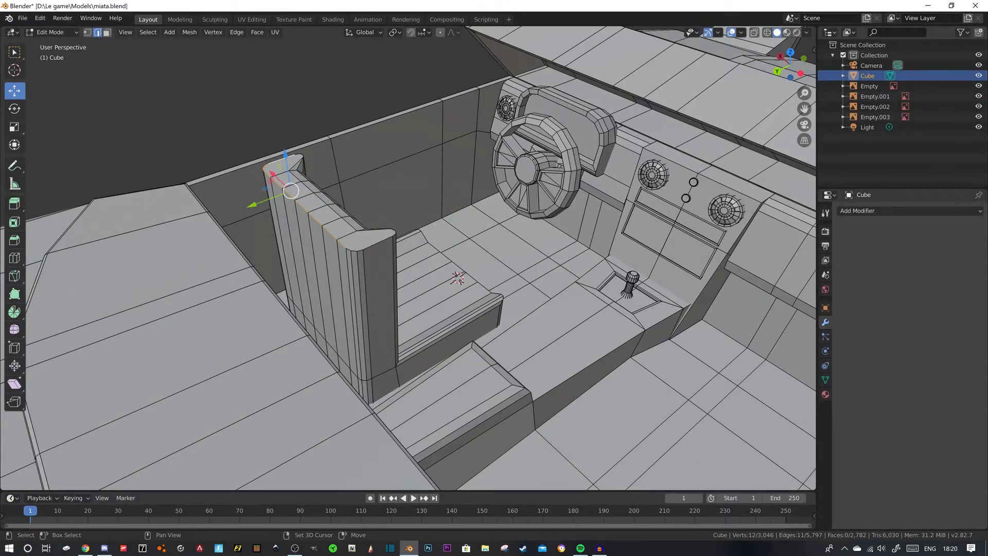
pyautogui.keyDown('ctrl'); pyautogui.click(378, 243); pyautogui.keyUp('ctrl')
pyautogui.moveTo(378, 243); pyautogui.dragTo(383, 297, button='middle')
pyautogui.hotkey('ctrl', 'b')
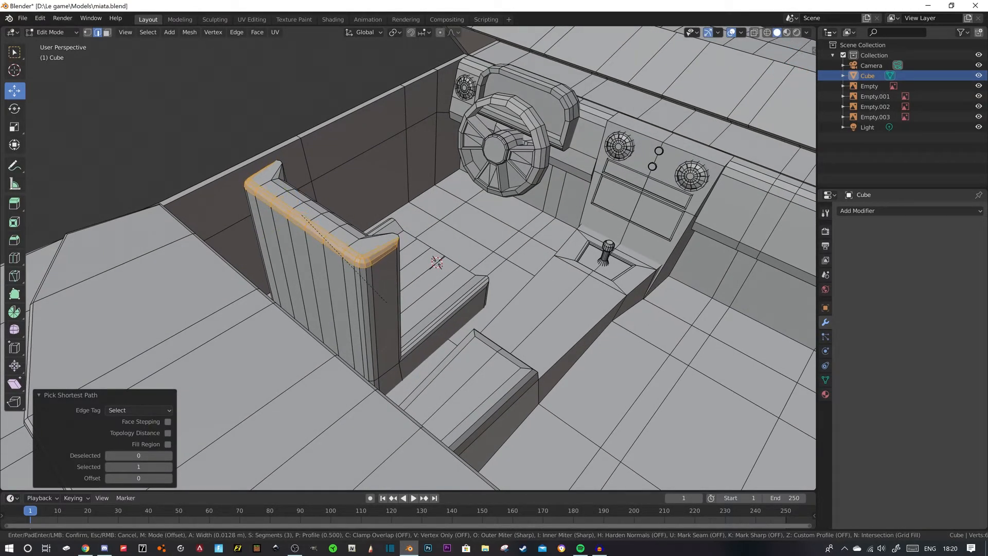
pyautogui.click(385, 306)
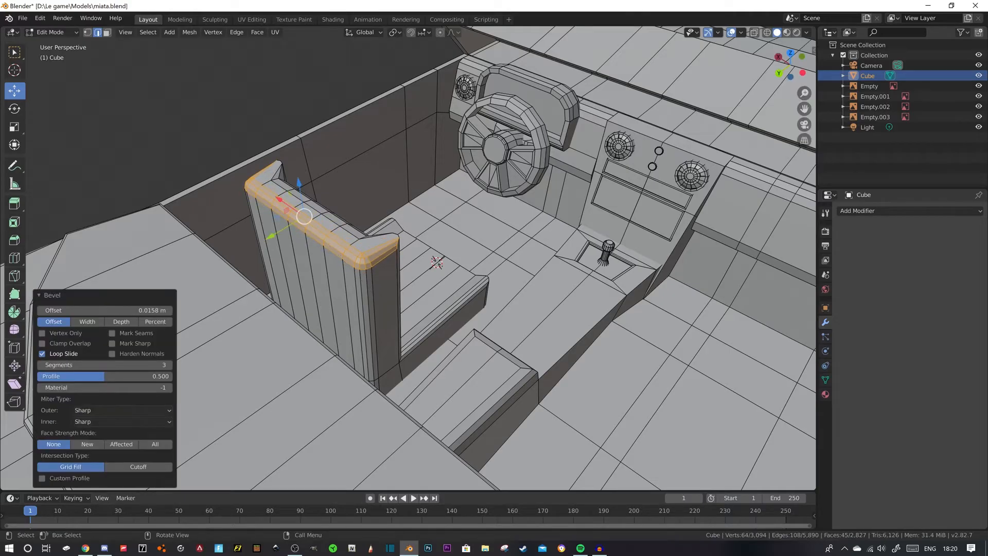
pyautogui.click(227, 164)
# - Bevel the front top edge of the seat cushion with 3 segments, about 0.0265 m wide
pyautogui.moveTo(227, 163); pyautogui.dragTo(31, 173, button='middle')
pyautogui.moveTo(103, 172); pyautogui.dragTo(58, 138, button='middle')
pyautogui.scroll(-2, 409, 265)
pyautogui.moveTo(408, 265); pyautogui.dragTo(408, 277, button='middle')
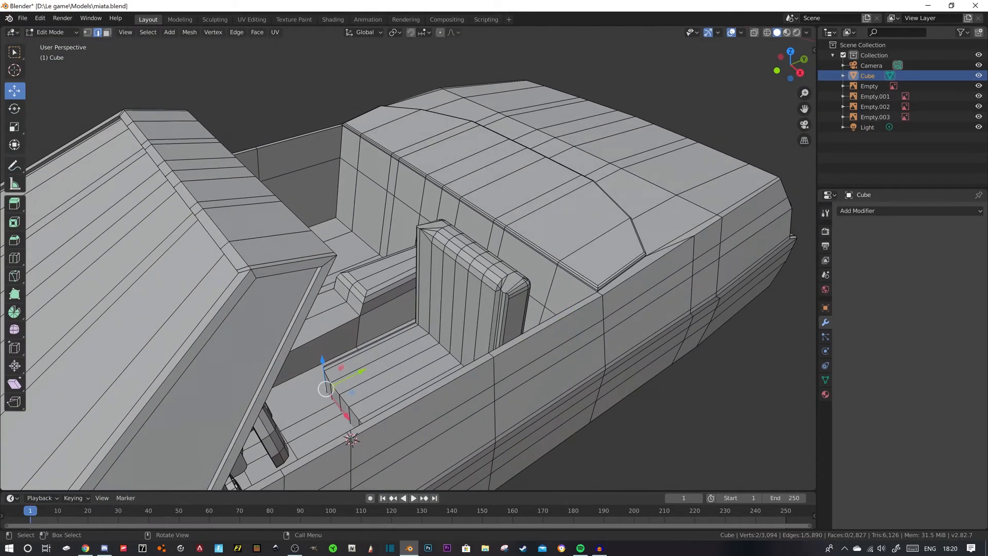
pyautogui.scroll(4, 407, 277)
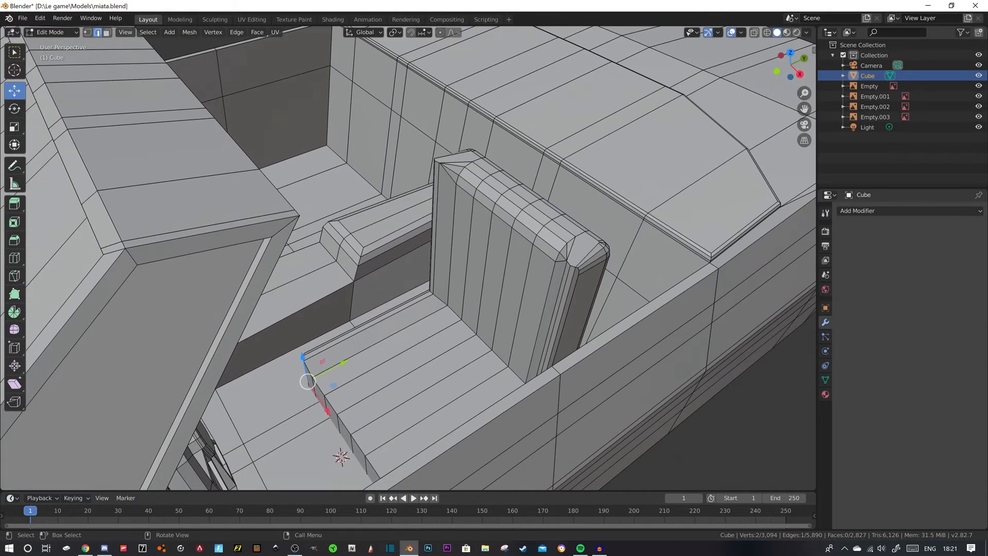
pyautogui.click(308, 370)
pyautogui.moveTo(309, 370); pyautogui.dragTo(330, 382, button='middle')
pyautogui.keyDown('ctrl'); pyautogui.click(476, 416); pyautogui.keyUp('ctrl')
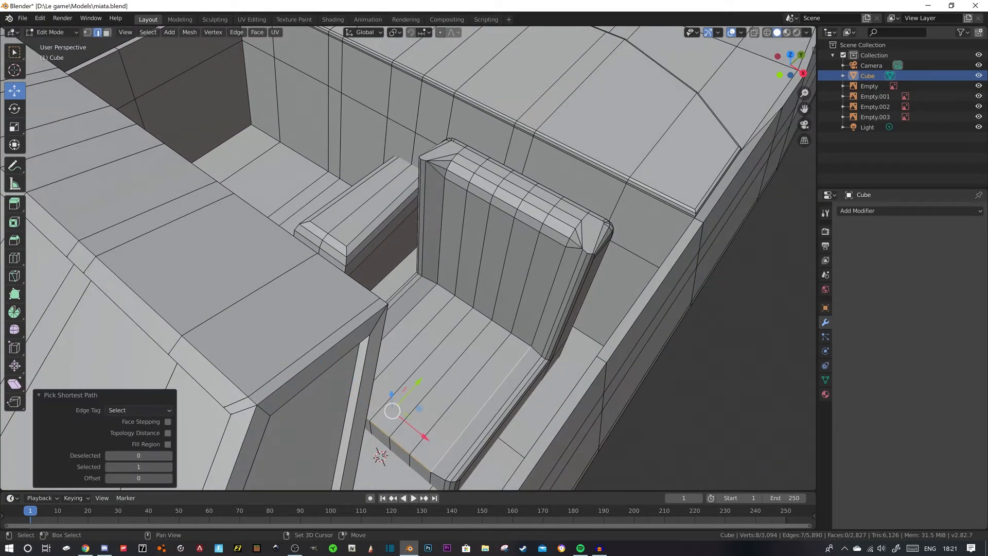
pyautogui.keyDown('shift'); pyautogui.click(476, 415); pyautogui.keyUp('shift')
pyautogui.keyDown('shift'); pyautogui.click(441, 477); pyautogui.keyUp('shift')
pyautogui.moveTo(492, 465); pyautogui.dragTo(468, 457, button='middle')
pyautogui.hotkey('ctrl', 'b')
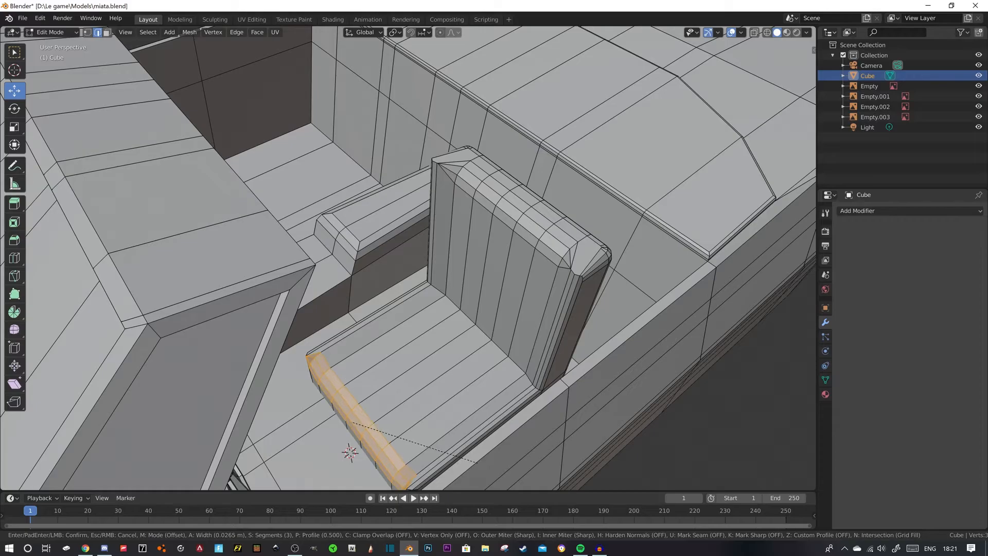
pyautogui.click(477, 462)
pyautogui.scroll(-7, 408, 257)
pyautogui.click(615, 245)
pyautogui.moveTo(615, 245); pyautogui.dragTo(324, 255, button='middle')
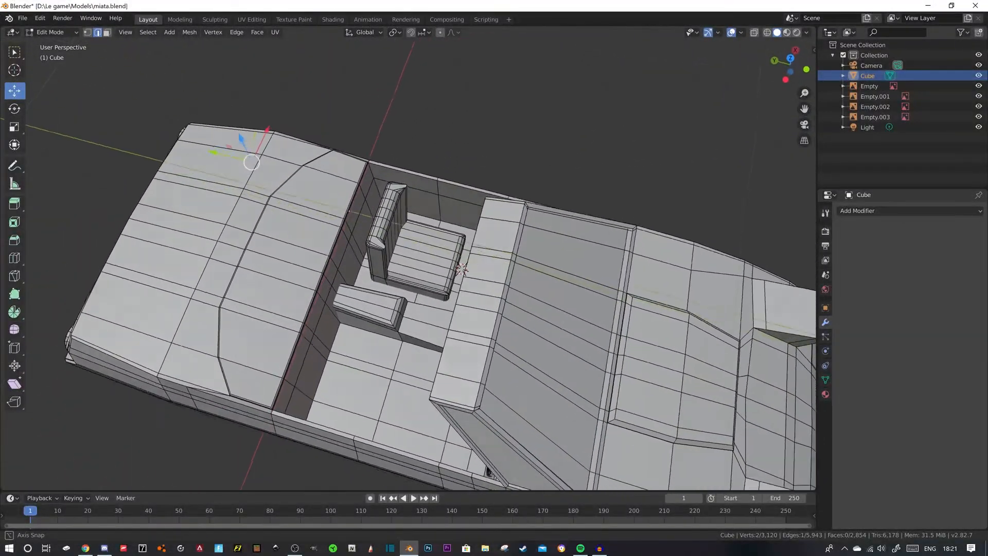
# - Extrude the five middle top faces of the driver's seat cushion 0.0191 m along their normal
pyautogui.scroll(4, 408, 258)
pyautogui.press('3')
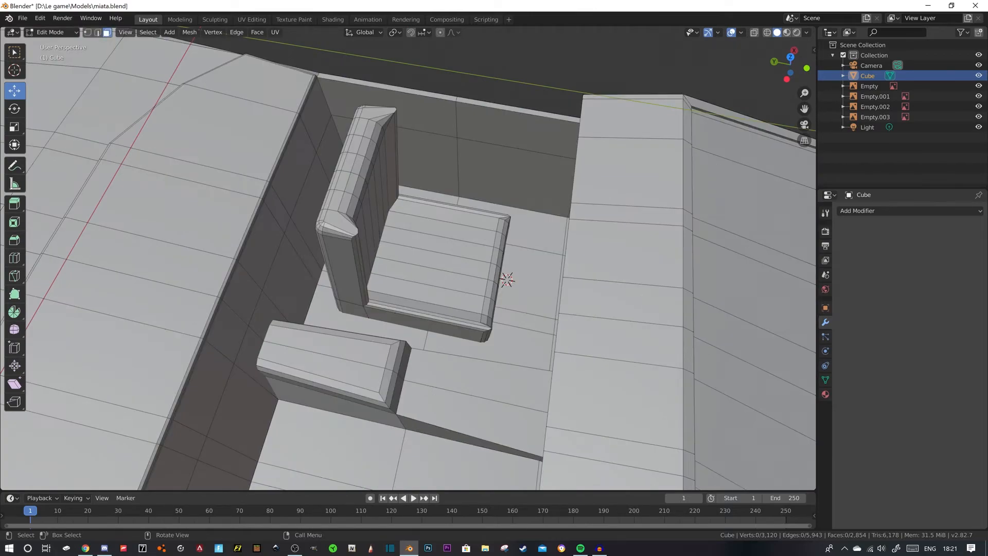
pyautogui.click(444, 230)
pyautogui.moveTo(443, 230); pyautogui.dragTo(342, 250, button='middle')
pyautogui.keyDown('ctrl'); pyautogui.click(433, 289); pyautogui.keyUp('ctrl')
pyautogui.moveTo(433, 289); pyautogui.dragTo(332, 241, button='middle')
pyautogui.keyDown('ctrl'); pyautogui.click(406, 289); pyautogui.keyUp('ctrl')
pyautogui.moveTo(408, 333); pyautogui.dragTo(408, 326)
pyautogui.moveTo(409, 326); pyautogui.dragTo(427, 335, button='middle')
pyautogui.press('e')
pyautogui.click(446, 315)
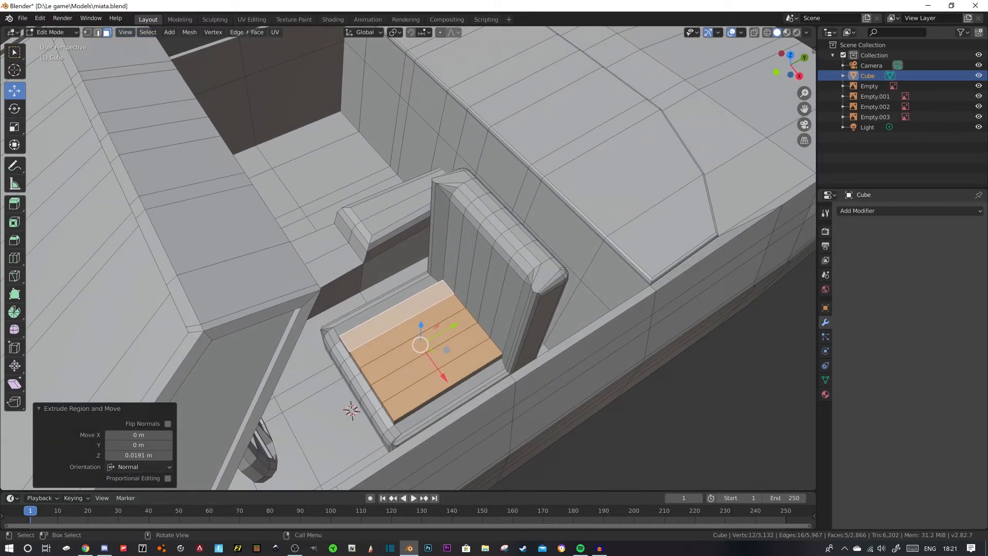
# - Bevel the side and front edges of the cushion's raised middle section with 3 segments and a 0.0164 m offset
pyautogui.press('2')
pyautogui.click(392, 308)
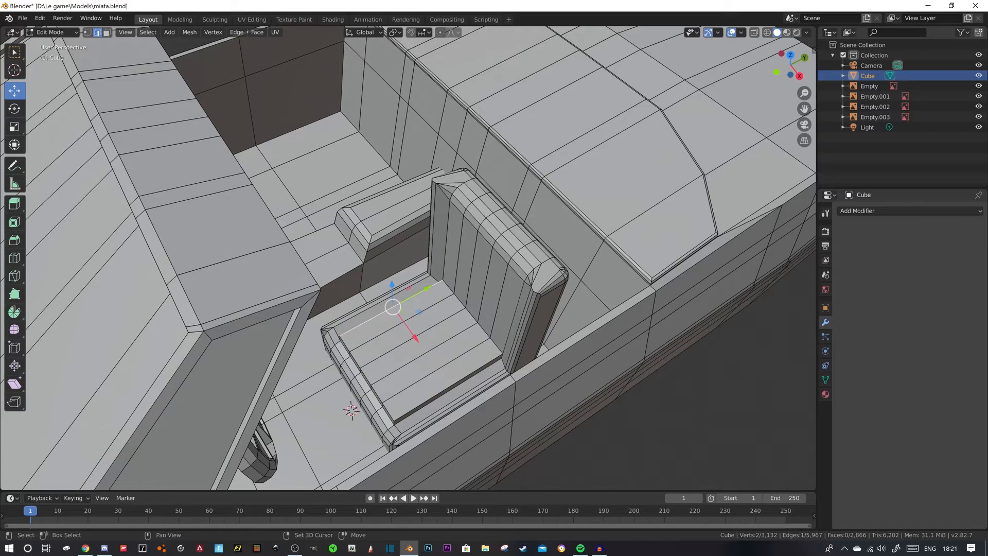
pyautogui.keyDown('ctrl'); pyautogui.click(373, 383); pyautogui.keyUp('ctrl')
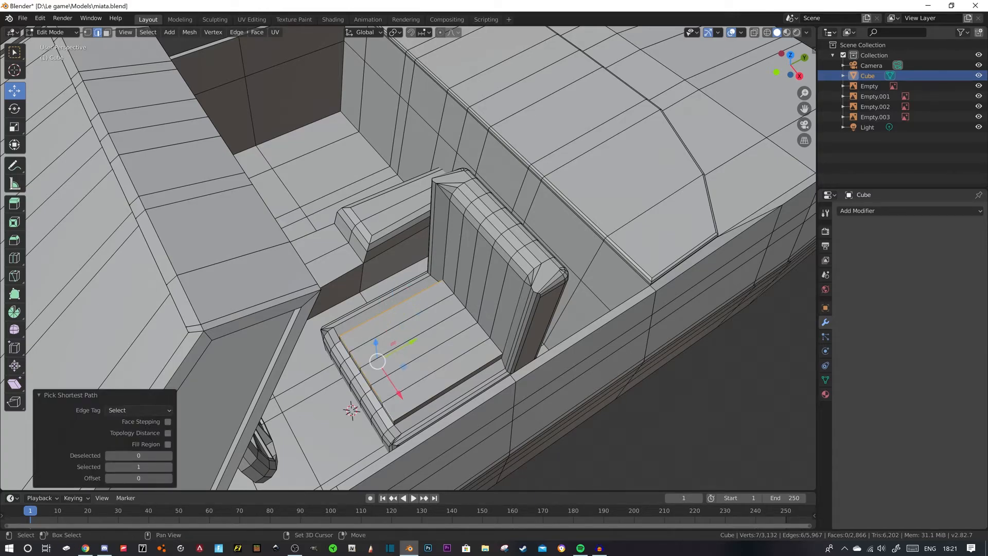
pyautogui.keyDown('shift'); pyautogui.click(447, 389); pyautogui.keyUp('shift')
pyautogui.moveTo(447, 389); pyautogui.dragTo(456, 341, button='middle')
pyautogui.hotkey('ctrl', 'b')
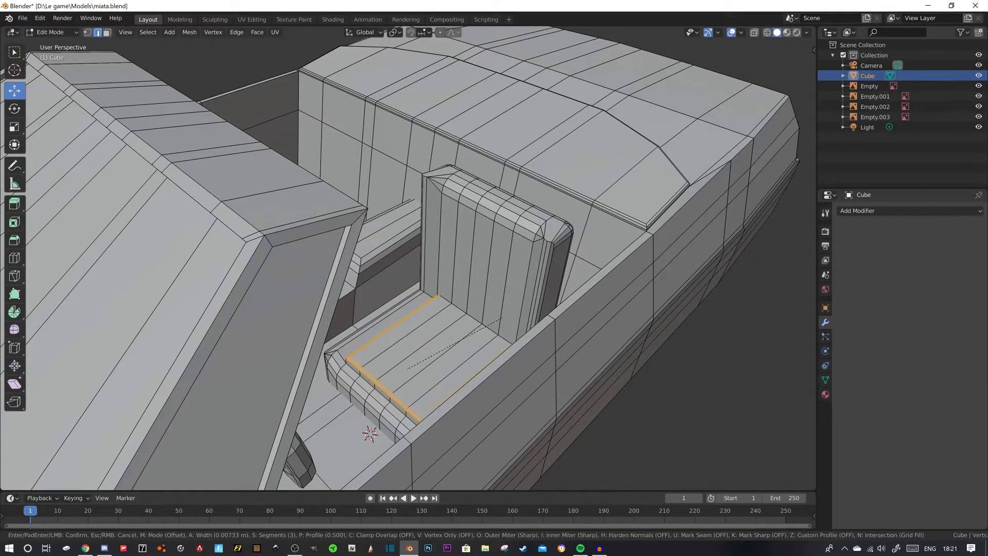
pyautogui.click(507, 316)
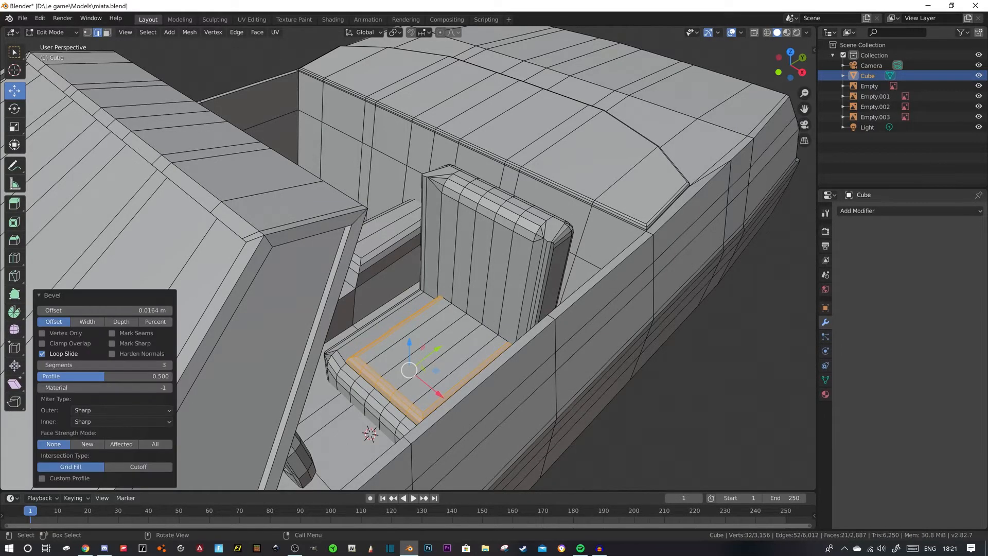
# - Check the cushion in object mode, and undo its last bevel and the extrusion of its middle faces
pyautogui.press('3')
pyautogui.hotkey('alt', 'a')
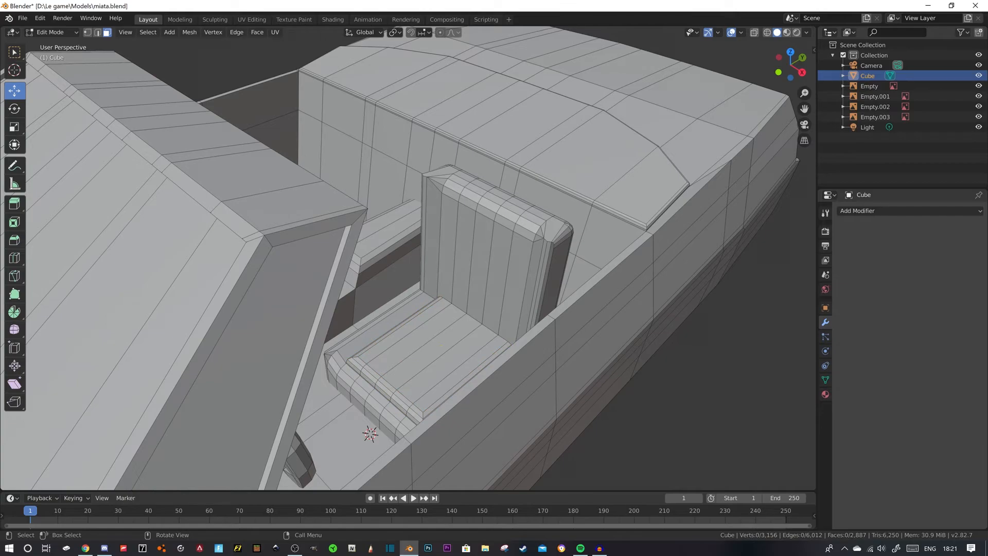
pyautogui.press('Tab')
pyautogui.moveTo(507, 316); pyautogui.dragTo(518, 294, button='middle')
pyautogui.press('Tab')
pyautogui.hotkey('ctrl', 'z')
pyautogui.press('Tab')
pyautogui.press('2')
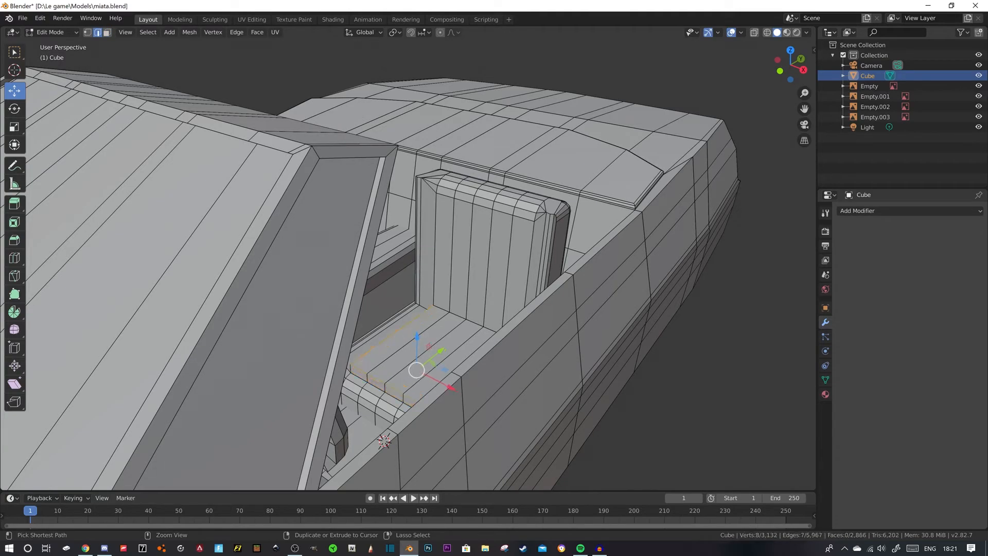
pyautogui.hotkey('ctrl', 'z')
pyautogui.hotkey('ctrl', 'z')
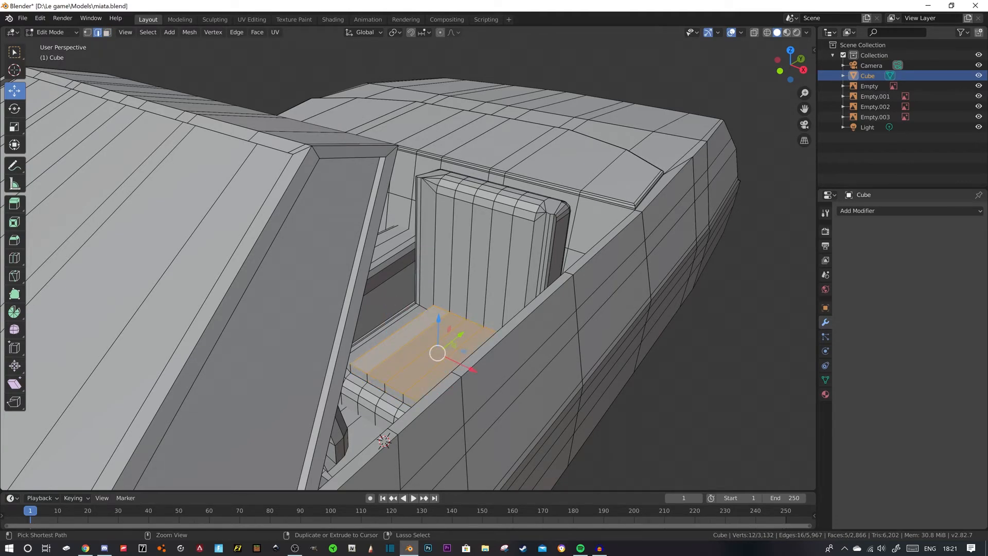
pyautogui.hotkey('ctrl', 'z')
pyautogui.hotkey('ctrl', 'z')
pyautogui.hotkey('ctrl', 'z')
pyautogui.hotkey('ctrl', 'z')
pyautogui.hotkey('ctrl', 'z')
# - Move the whole driver's seat -0.00194 m along X and duplicate it -0.588 m along X as the passenger seat, checking from above
pyautogui.scroll(-5, 437, 309)
pyautogui.press('Tab')
pyautogui.moveTo(463, 299); pyautogui.dragTo(434, 249, button='middle')
pyautogui.click(446, 273)
pyautogui.press('Tab')
pyautogui.press('l')
pyautogui.moveTo(474, 252); pyautogui.dragTo(466, 252)
pyautogui.moveTo(466, 251); pyautogui.dragTo(688, 167, button='middle')
pyautogui.moveTo(377, 277); pyautogui.dragTo(376, 278)
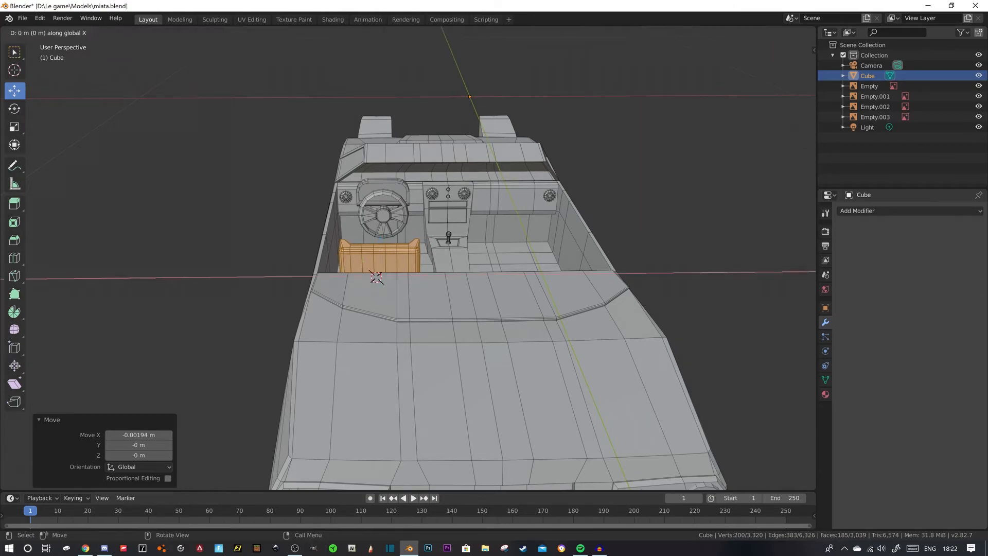
pyautogui.click(537, 274)
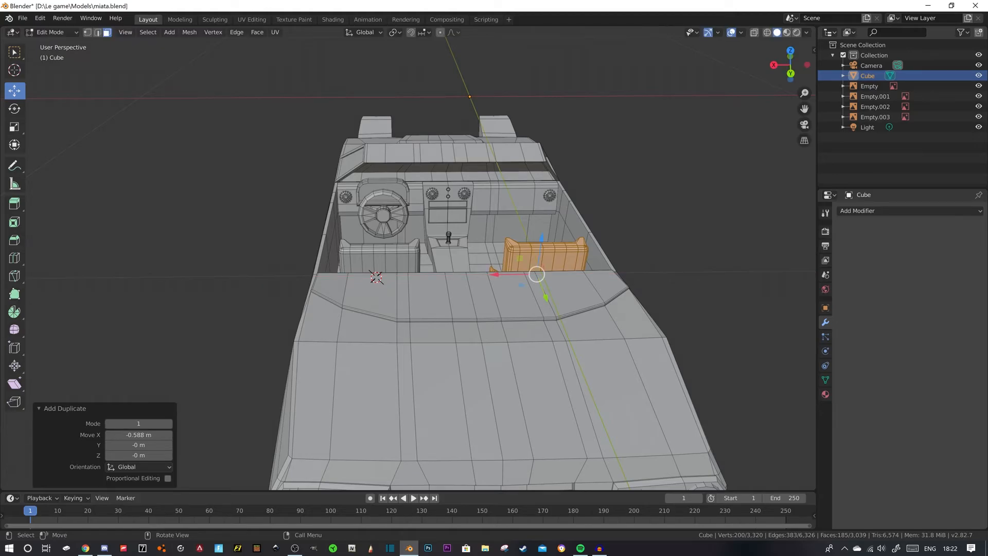
pyautogui.press('KP_7')
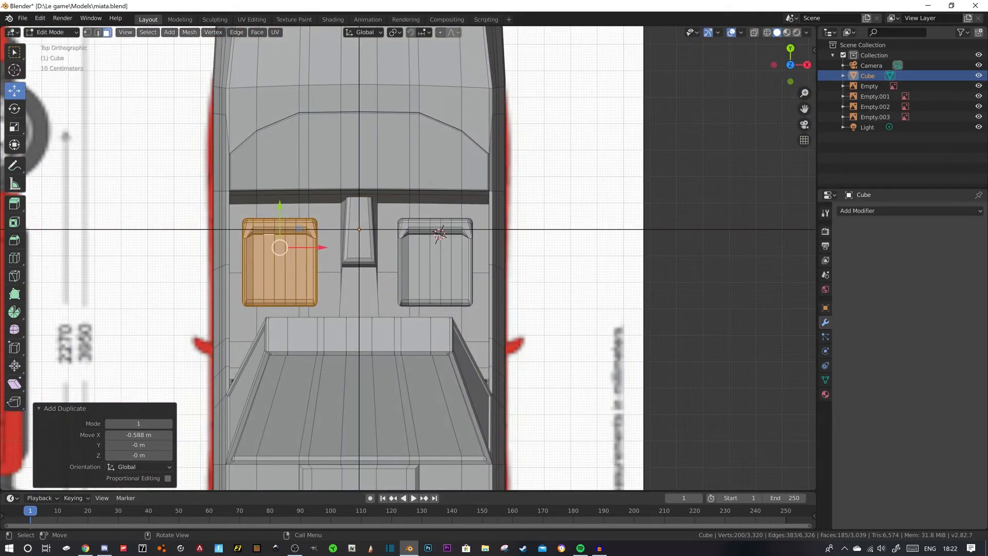
# - Examine the interior around the two seats, the steering wheel and the driver's footwell
pyautogui.moveTo(541, 268); pyautogui.dragTo(388, 172, button='middle')
pyautogui.click(412, 123)
pyautogui.moveTo(412, 134); pyautogui.dragTo(209, 208, button='middle')
pyautogui.scroll(-3, 447, 123)
pyautogui.scroll(5, 366, 136)
pyautogui.scroll(4, 321, 242)
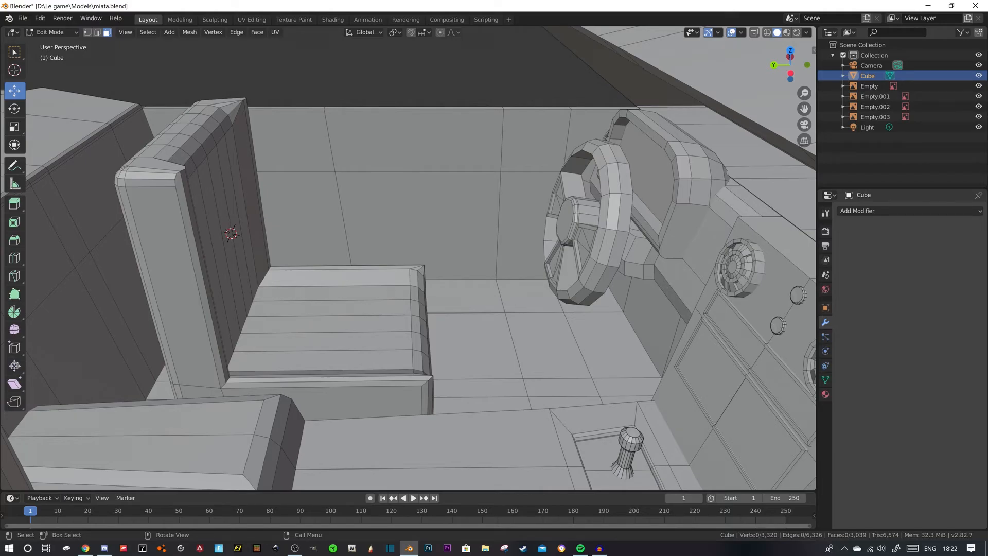
pyautogui.scroll(-6, 309, 241)
pyautogui.moveTo(309, 242); pyautogui.dragTo(334, 264, button='middle')
pyautogui.scroll(6, 383, 252)
pyautogui.scroll(3, 348, 266)
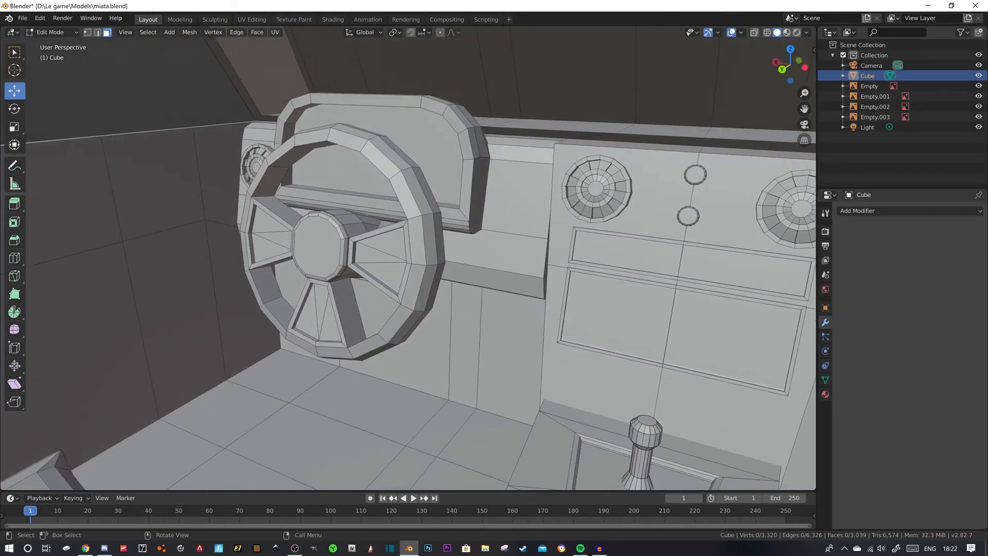
# - Add a 16-vertex cylinder at the front of the driver's footwell floor and scale it to 0.006
pyautogui.click(15, 70)
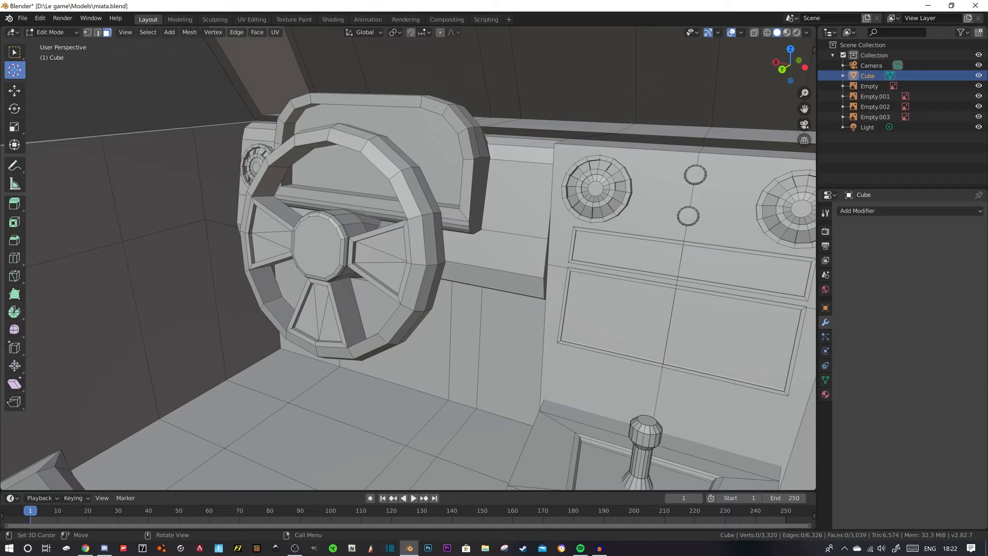
pyautogui.hotkey('shift', 'a')
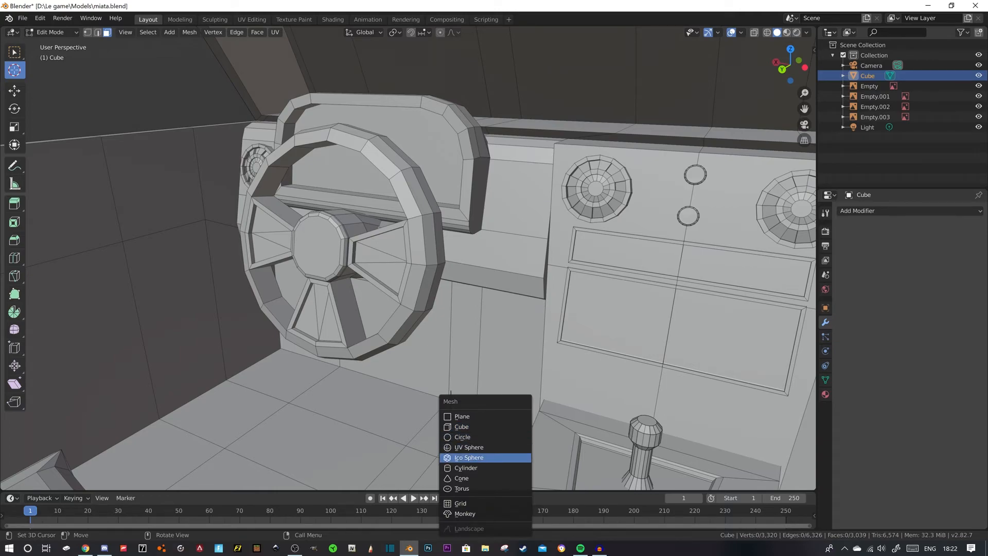
pyautogui.click(464, 468)
pyautogui.scroll(-6, 408, 259)
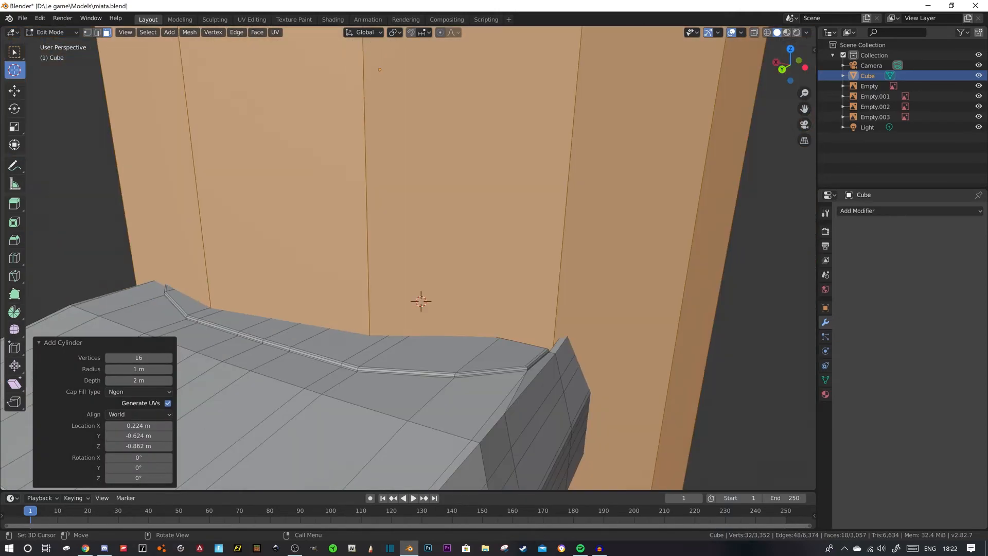
pyautogui.press('s')
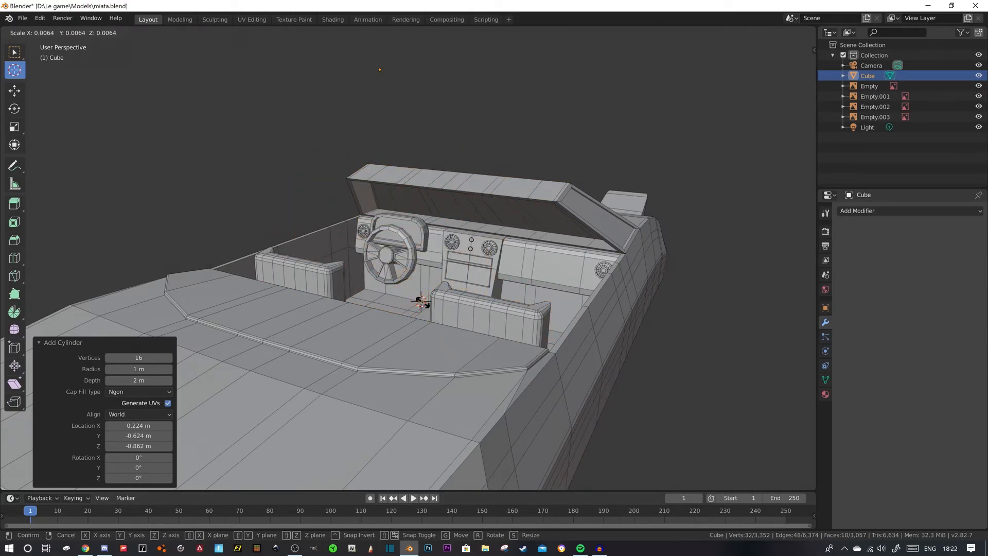
pyautogui.click(421, 301)
pyautogui.scroll(6, 421, 301)
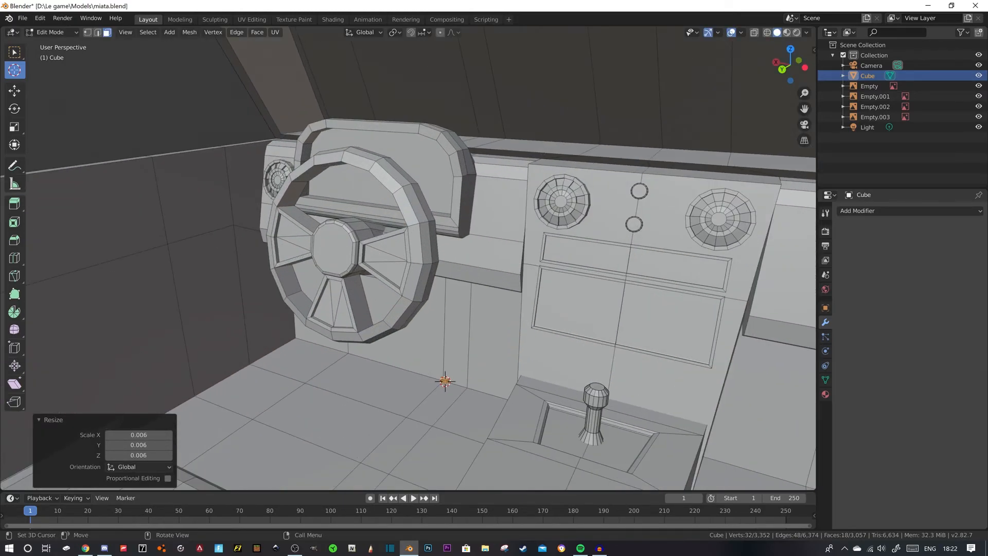
pyautogui.scroll(2, 421, 301)
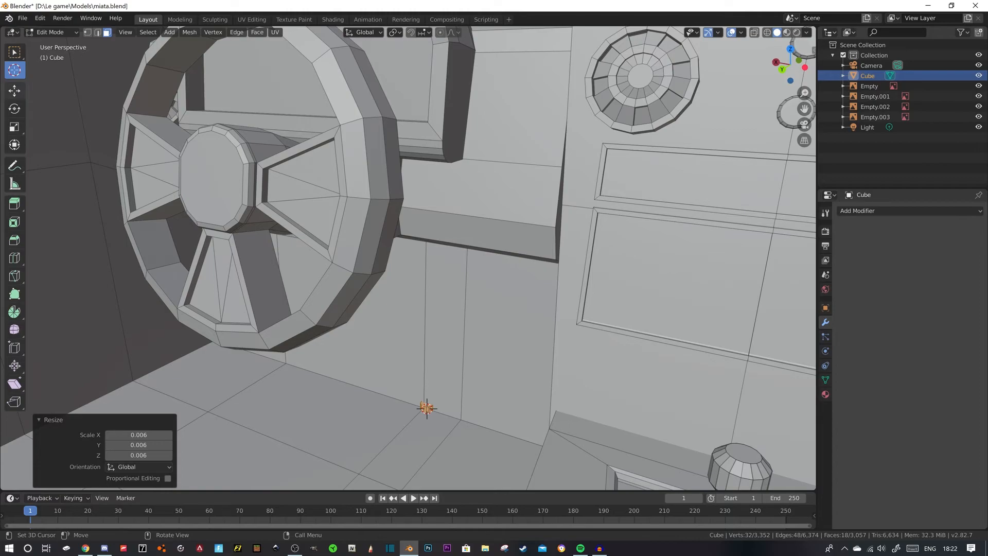
# - Rotate the small footwell cylinder -44.6° about X and extrude its upper end face 0.0288 m
pyautogui.click(15, 108)
pyautogui.moveTo(409, 410); pyautogui.dragTo(409, 412)
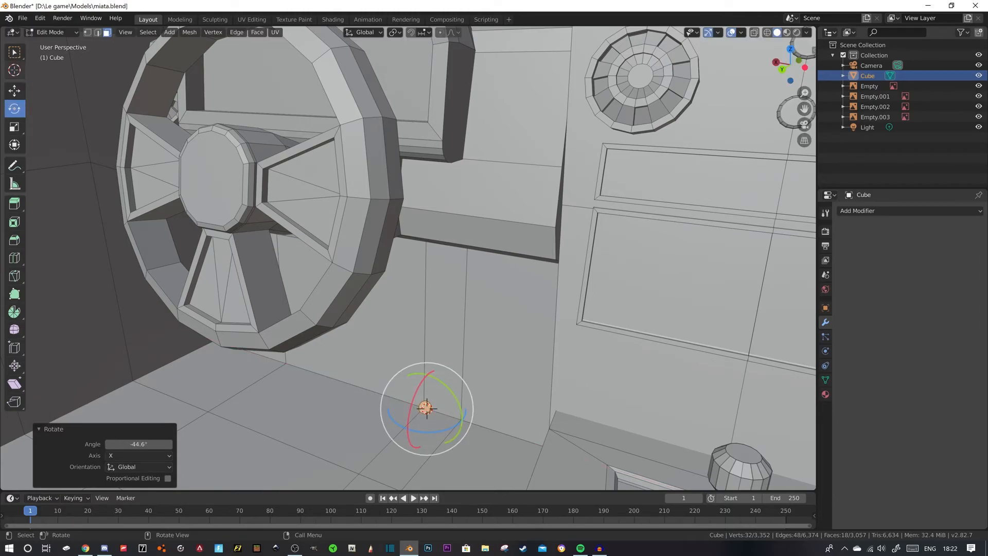
pyautogui.click(15, 90)
pyautogui.click(427, 408)
pyautogui.moveTo(426, 408); pyautogui.dragTo(439, 360, button='middle')
pyautogui.press('e')
pyautogui.click(593, 375)
# - Place the 3D cursor on the cylinder's free end and add a cube there, scaled to -0.011
pyautogui.click(14, 70)
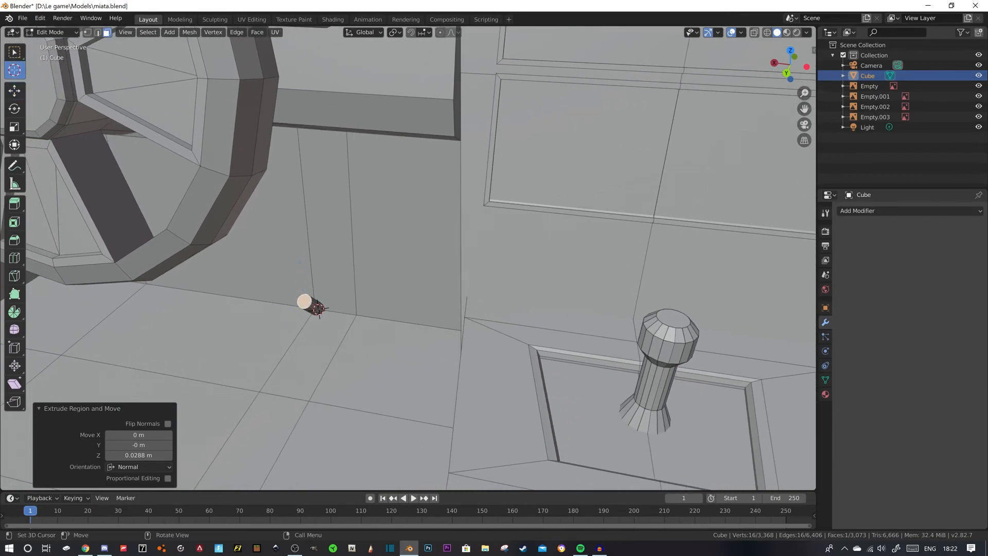
pyautogui.moveTo(406, 288); pyautogui.dragTo(527, 275, button='middle')
pyautogui.scroll(-2, 440, 290)
pyautogui.scroll(-3, 440, 289)
pyautogui.moveTo(452, 319); pyautogui.dragTo(374, 304, button='middle')
pyautogui.keyDown('shift'); pyautogui.moveTo(375, 304); pyautogui.dragTo(447, 365, button='middle'); pyautogui.keyUp('shift')
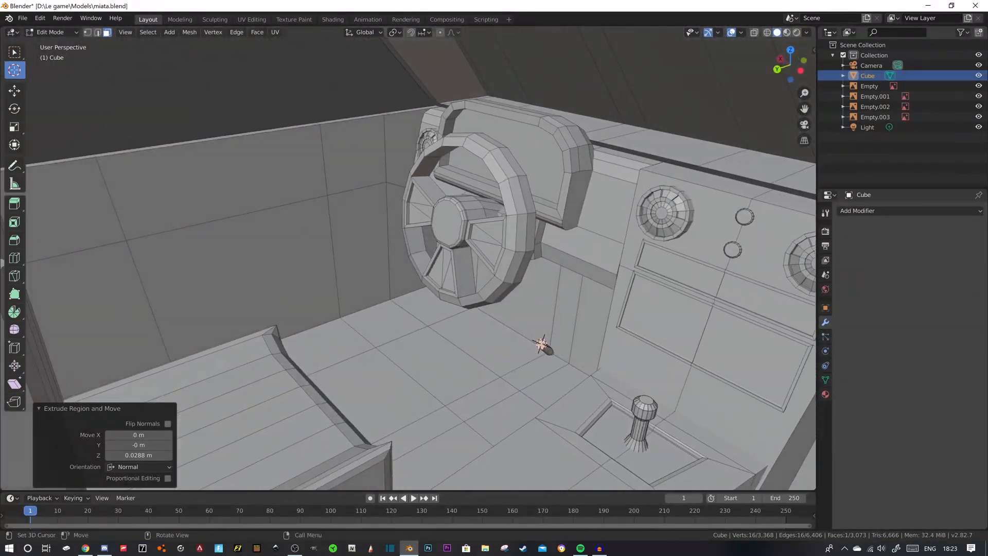
pyautogui.hotkey('shift', 'a')
pyautogui.click(446, 314)
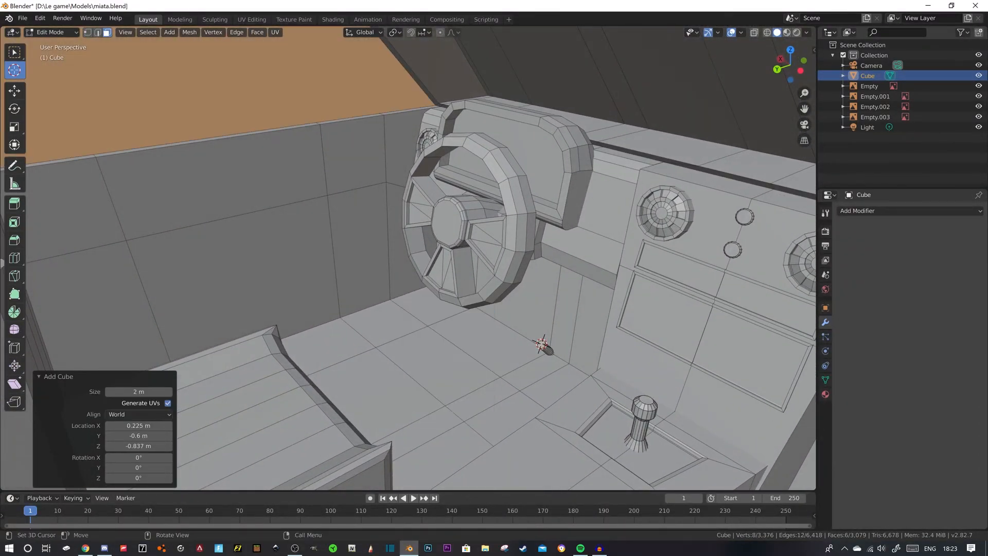
pyautogui.scroll(-4, 463, 334)
pyautogui.press('s')
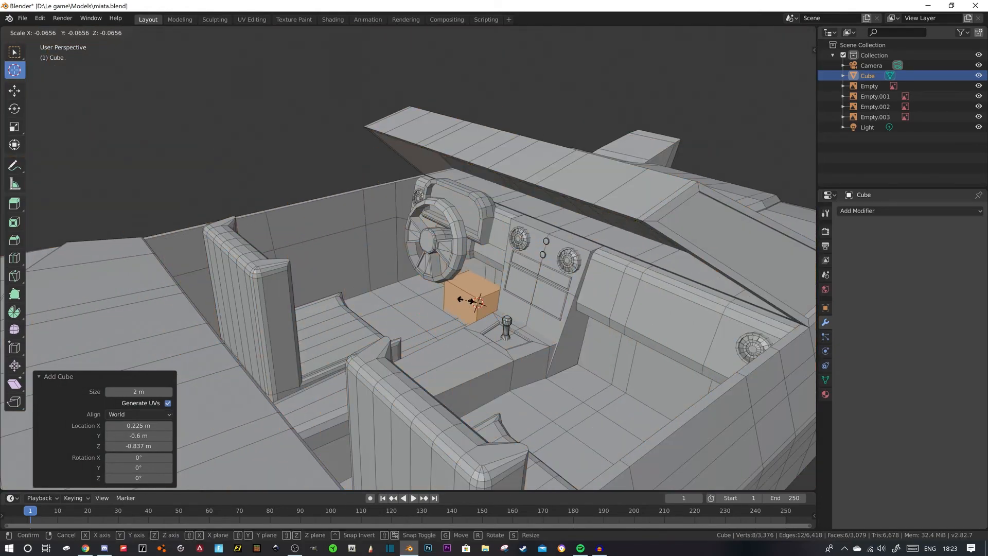
pyautogui.click(482, 296)
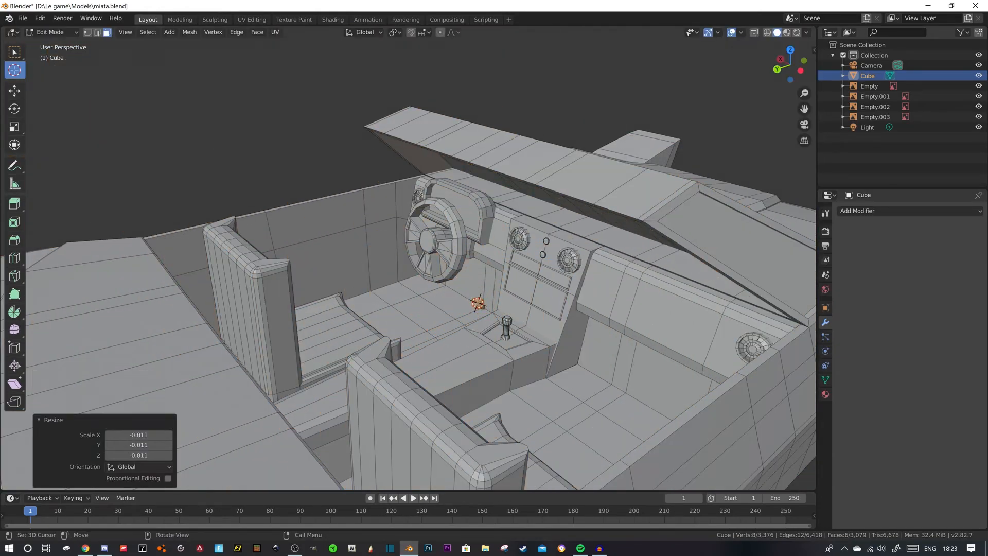
pyautogui.scroll(6, 483, 296)
pyautogui.scroll(-5, 408, 257)
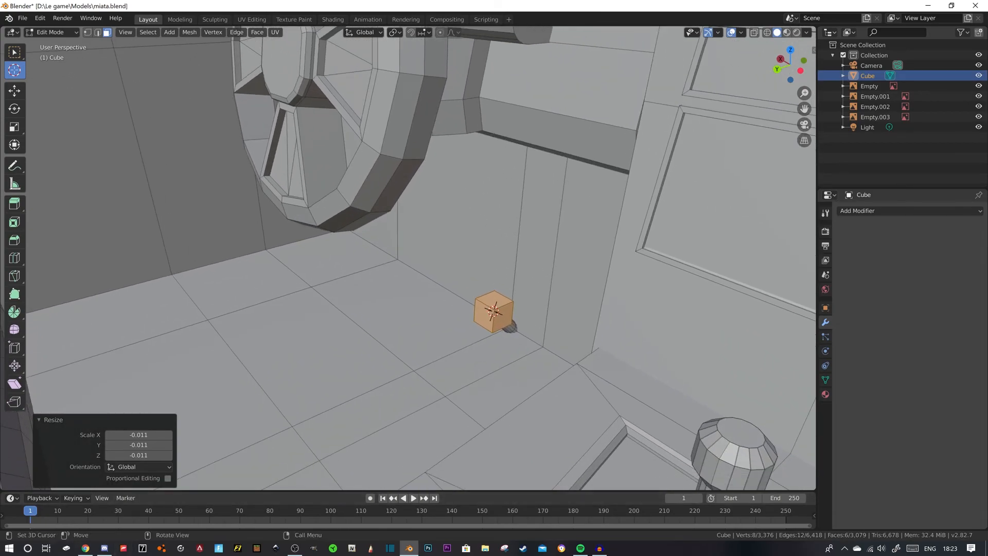
# - Try moving one edge of the small pedal cube -0.0108 m along X, and undo the move
pyautogui.press('2')
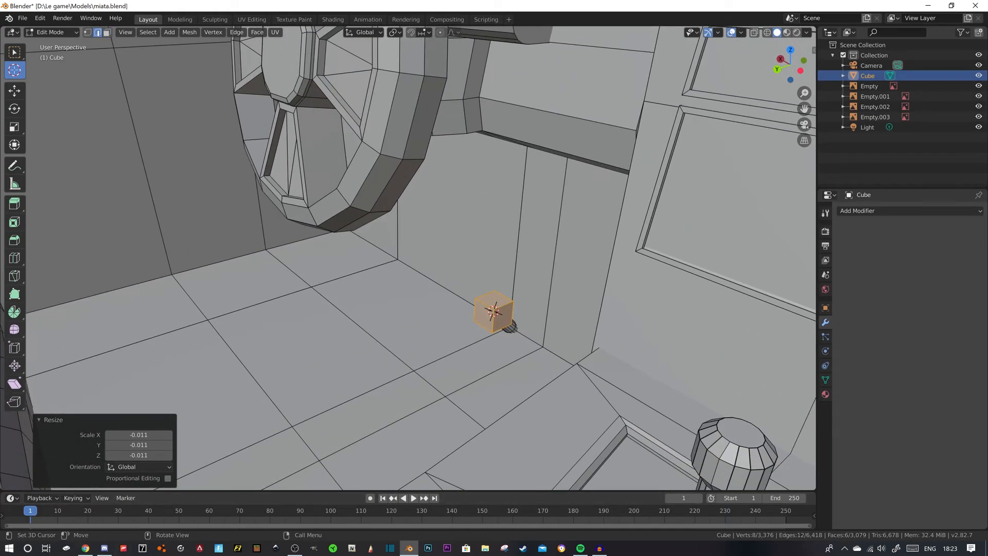
pyautogui.click(14, 91)
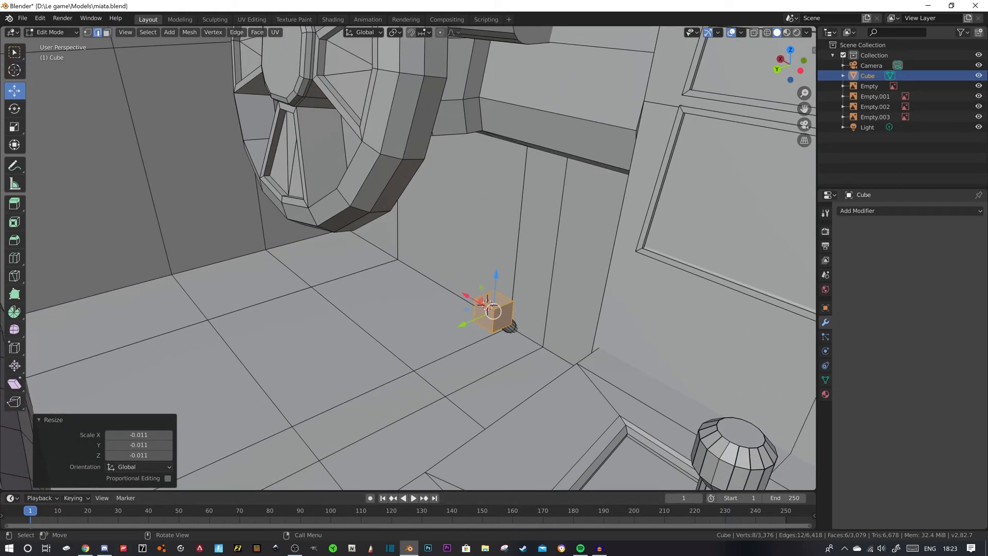
pyautogui.click(488, 303)
pyautogui.press('g')
pyautogui.press('x')
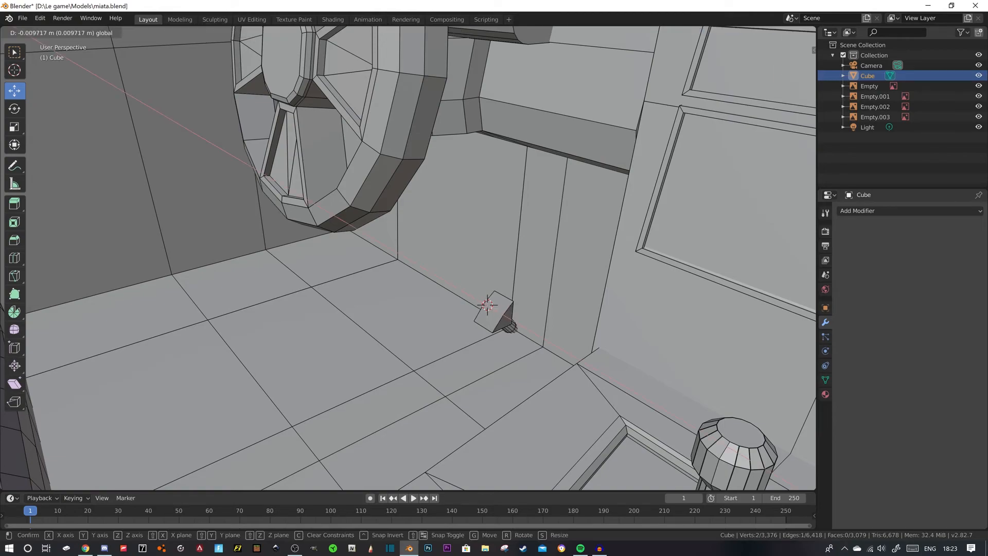
pyautogui.click(488, 304)
pyautogui.moveTo(487, 304); pyautogui.dragTo(412, 276, button='middle')
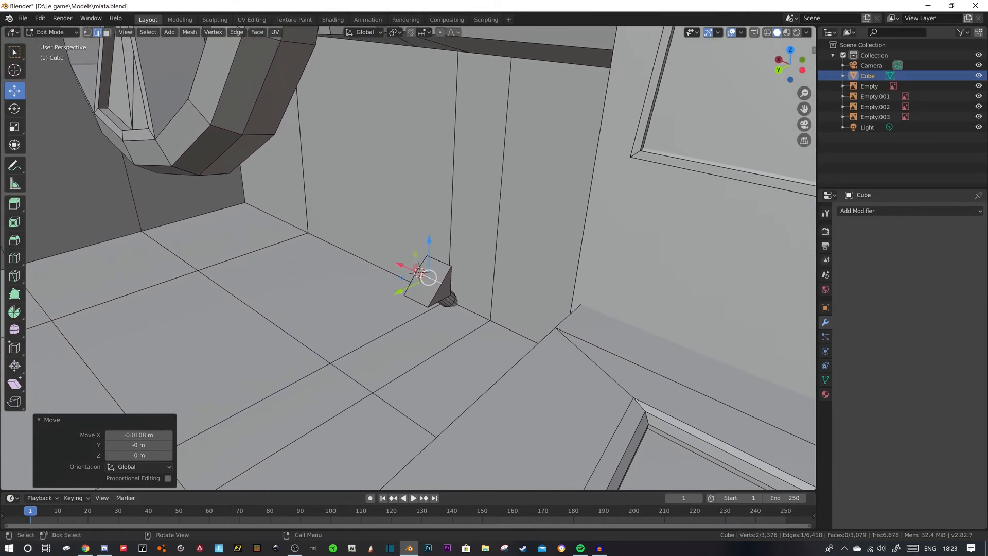
pyautogui.hotkey('ctrl', 'z')
pyautogui.hotkey('ctrl', 'z')
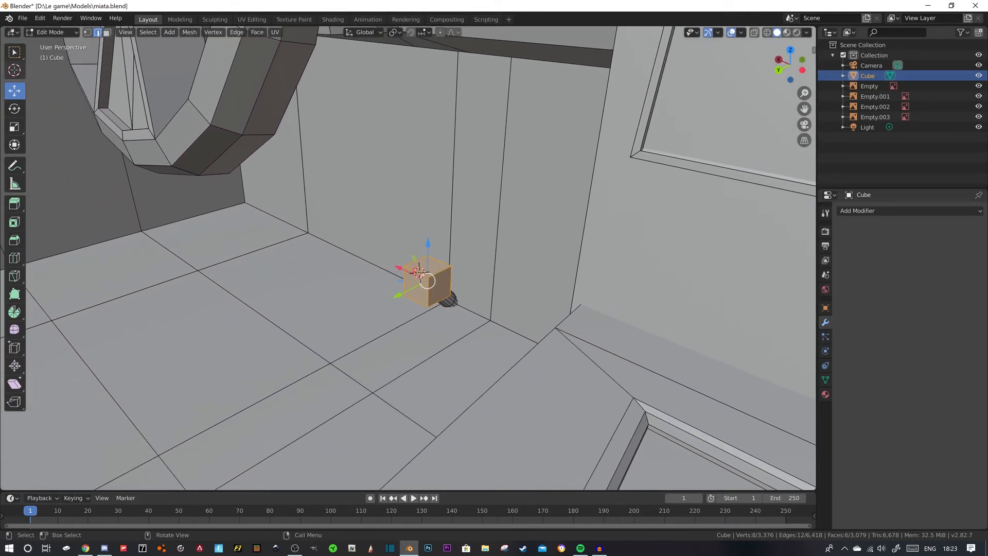
# - Rotate the pedal cube 56.3° about X, and flatten it by lowering its top face and moving it -0.00487 m along Y
pyautogui.click(15, 109)
pyautogui.moveTo(409, 254); pyautogui.dragTo(419, 268)
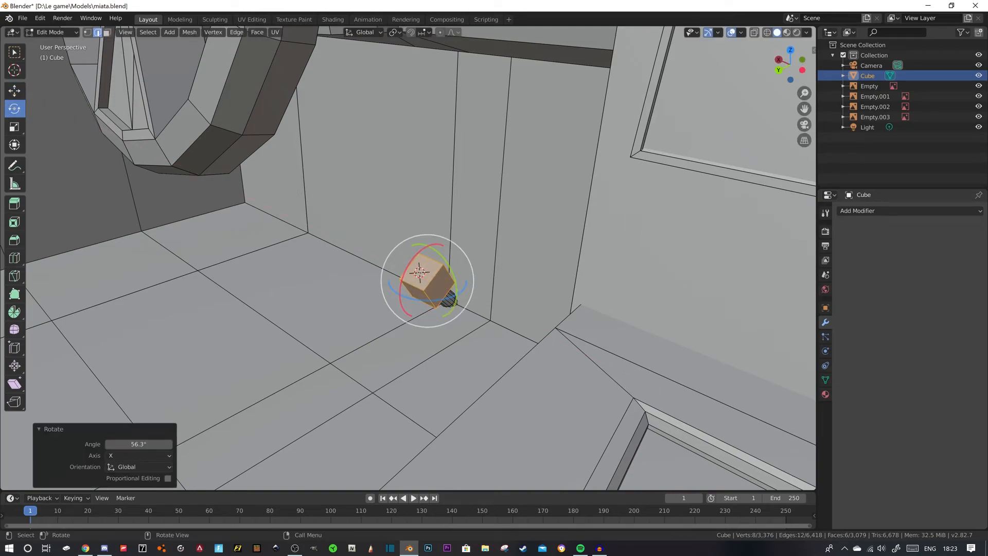
pyautogui.press('3')
pyautogui.click(14, 91)
pyautogui.click(423, 271)
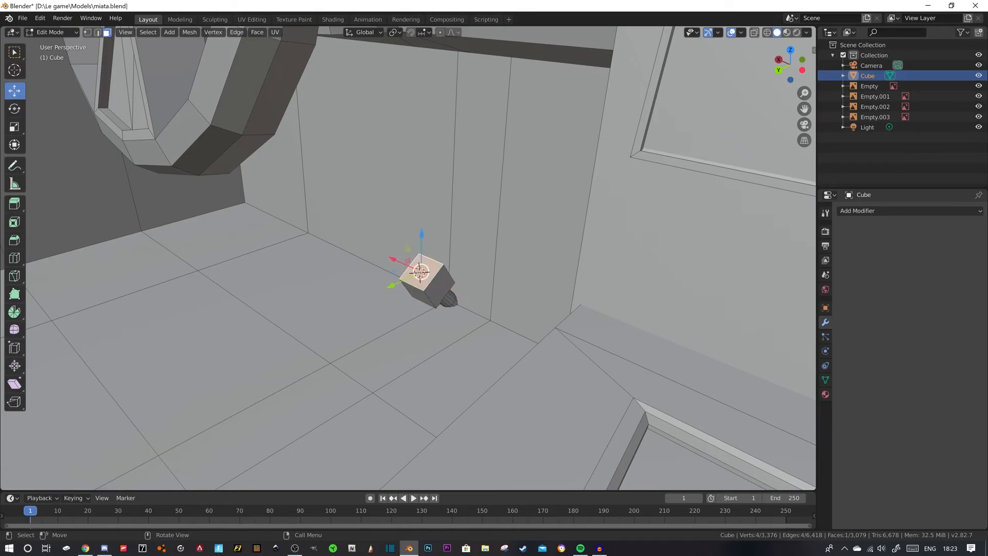
pyautogui.moveTo(421, 234); pyautogui.dragTo(421, 249)
pyautogui.moveTo(392, 300); pyautogui.dragTo(397, 298)
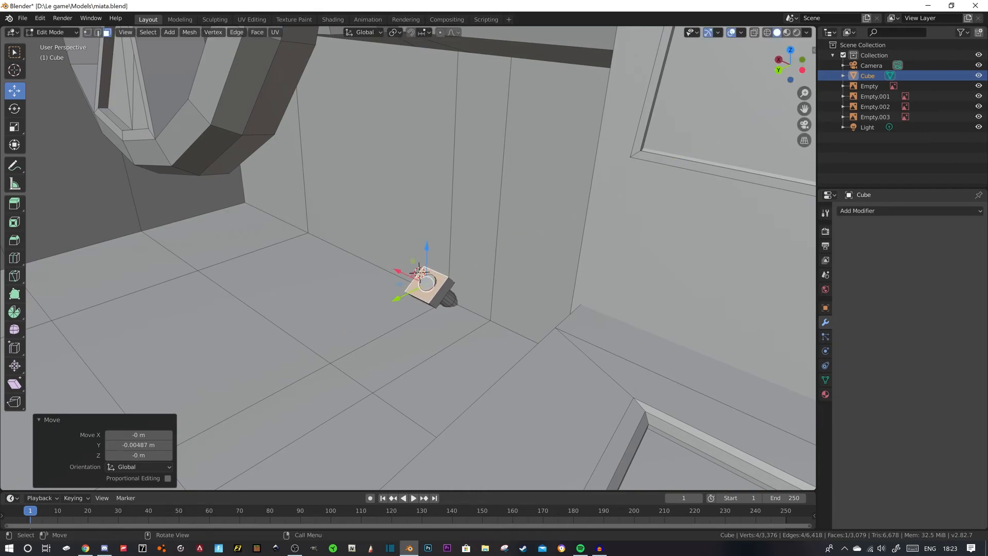
# - Raise the pedal block slightly, and lengthen it by moving its lower end face -0.0105 m along Z
pyautogui.press('l')
pyautogui.moveTo(430, 250); pyautogui.dragTo(430, 243)
pyautogui.moveTo(400, 296); pyautogui.dragTo(357, 325)
pyautogui.click(420, 296)
pyautogui.moveTo(390, 273); pyautogui.dragTo(390, 286)
pyautogui.moveTo(390, 289); pyautogui.dragTo(340, 346, button='middle')
pyautogui.scroll(-3, 432, 284)
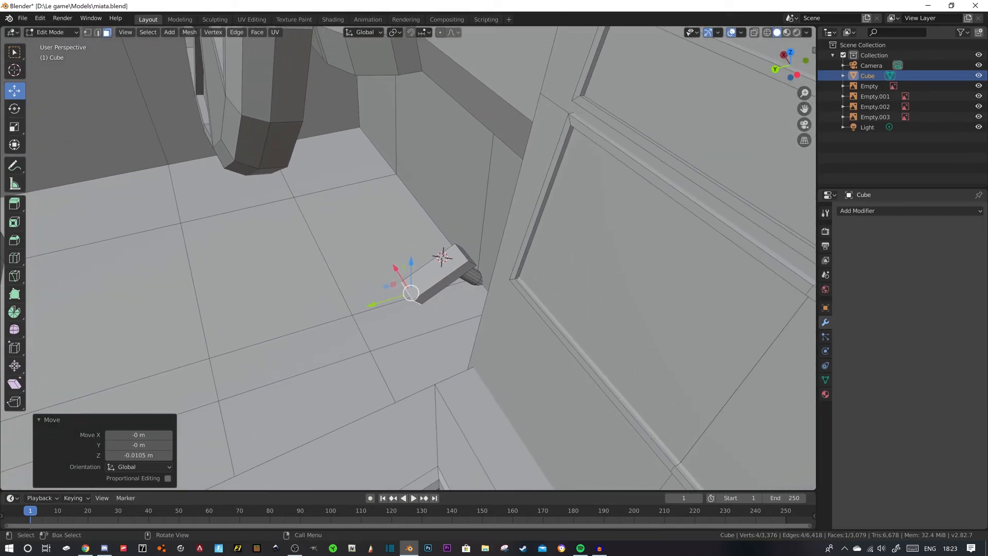
# - Lengthen the pedal block upward by moving its upper end face 0.0235 m along Z
pyautogui.click(466, 254)
pyautogui.moveTo(468, 222); pyautogui.dragTo(470, 196)
pyautogui.moveTo(470, 247); pyautogui.dragTo(537, 232, button='middle')
pyautogui.keyDown('shift'); pyautogui.moveTo(538, 232); pyautogui.dragTo(355, 134, button='middle'); pyautogui.keyUp('shift')
pyautogui.keyDown('shift'); pyautogui.moveTo(360, 247); pyautogui.dragTo(387, 177, button='middle'); pyautogui.keyUp('shift')
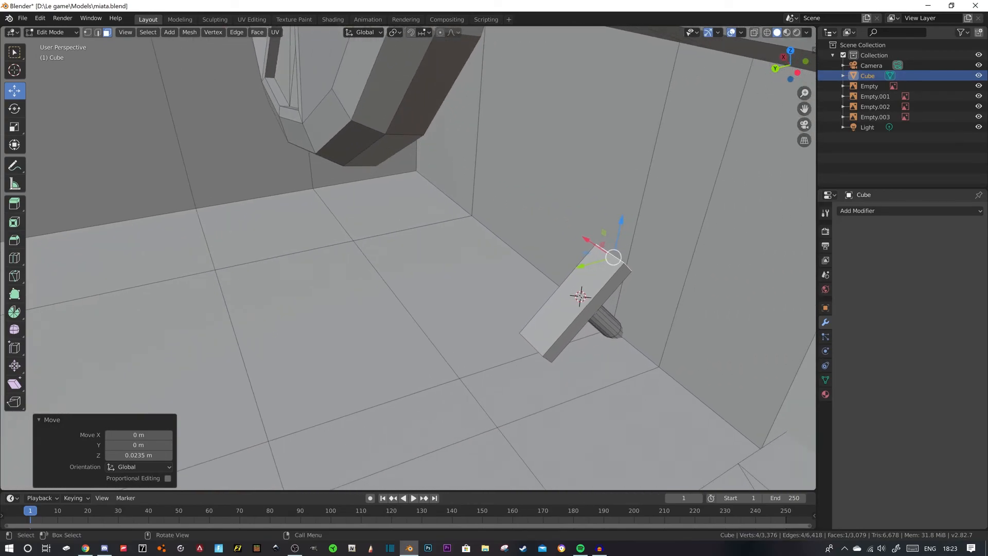
# - Select the whole cylinder behind the pedal, raise it slightly and move it 0.00637 m along Y
pyautogui.keyDown('shift'); pyautogui.moveTo(608, 316); pyautogui.dragTo(505, 276, button='middle'); pyautogui.keyUp('shift')
pyautogui.click(513, 283)
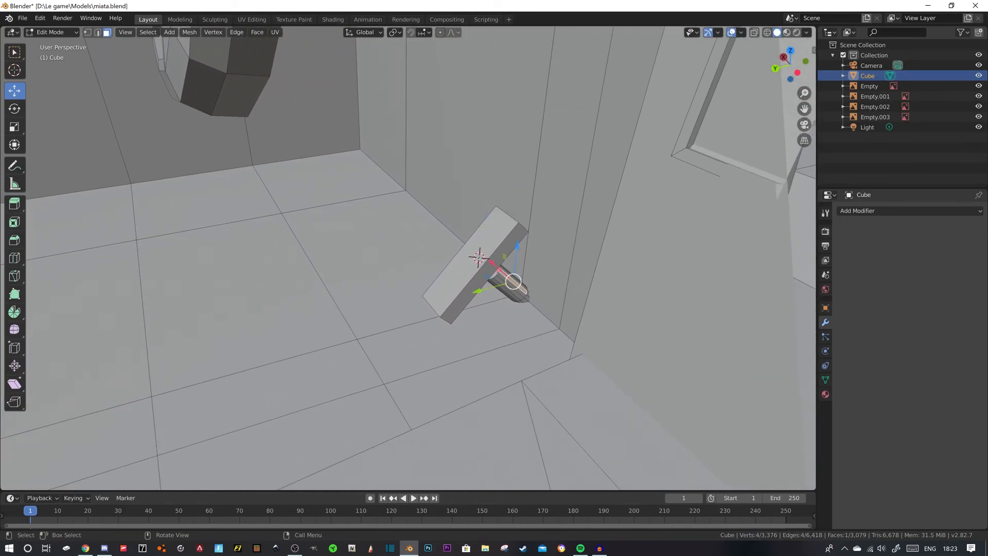
pyautogui.hotkey('ctrl', 'l')
pyautogui.moveTo(517, 252); pyautogui.dragTo(517, 242)
pyautogui.moveTo(517, 242)
pyautogui.mouseDown(button='middle')
pyautogui.moveTo(496, 213)
pyautogui.moveTo(514, 232)
pyautogui.mouseUp(button='middle')
pyautogui.moveTo(537, 269); pyautogui.dragTo(535, 281)
pyautogui.moveTo(494, 324); pyautogui.dragTo(475, 327)
pyautogui.moveTo(475, 328); pyautogui.dragTo(769, 302, button='middle')
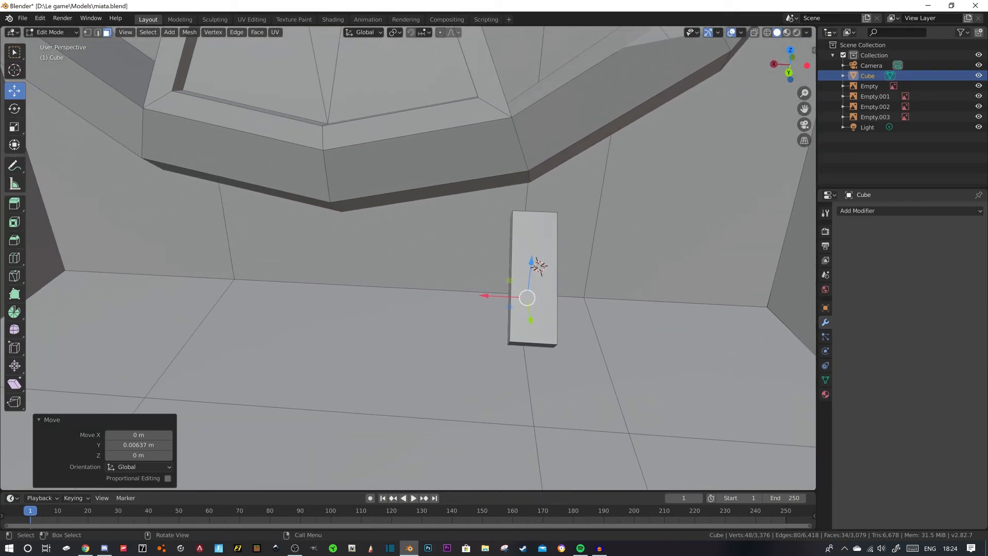
# - Inset the pedal's front face by 0.002397 m and extrude the inner face inward about 0.0014 m
pyautogui.click(538, 266)
pyautogui.press('i')
pyautogui.click(538, 267)
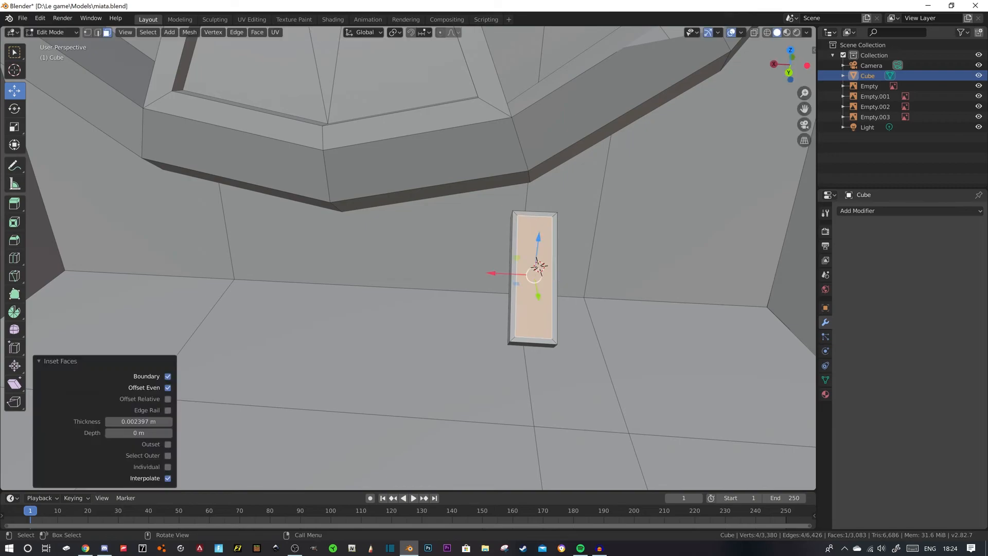
pyautogui.press('e')
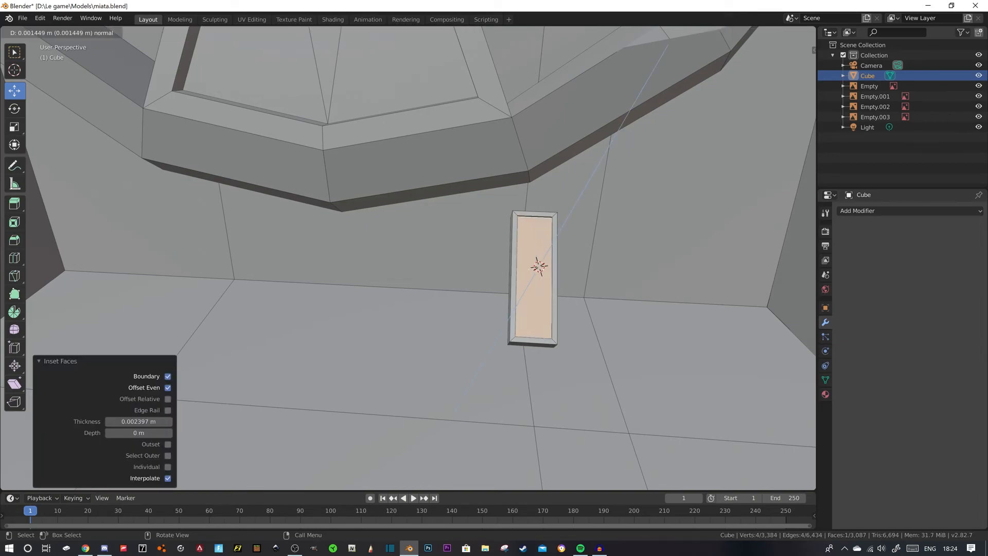
pyautogui.click(539, 266)
pyautogui.click(539, 266)
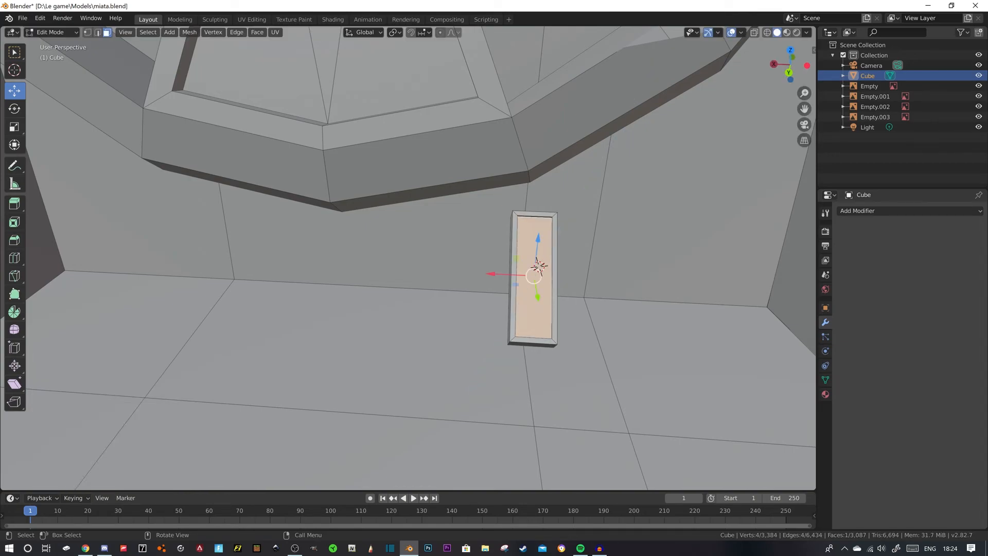
# - Select the complete pedal with its cylinder and duplicate it 0.037 m along X
pyautogui.hotkey('ctrl', 'l')
pyautogui.moveTo(538, 266); pyautogui.dragTo(453, 268, button='middle')
pyautogui.keyDown('shift'); pyautogui.click(509, 310); pyautogui.keyUp('shift')
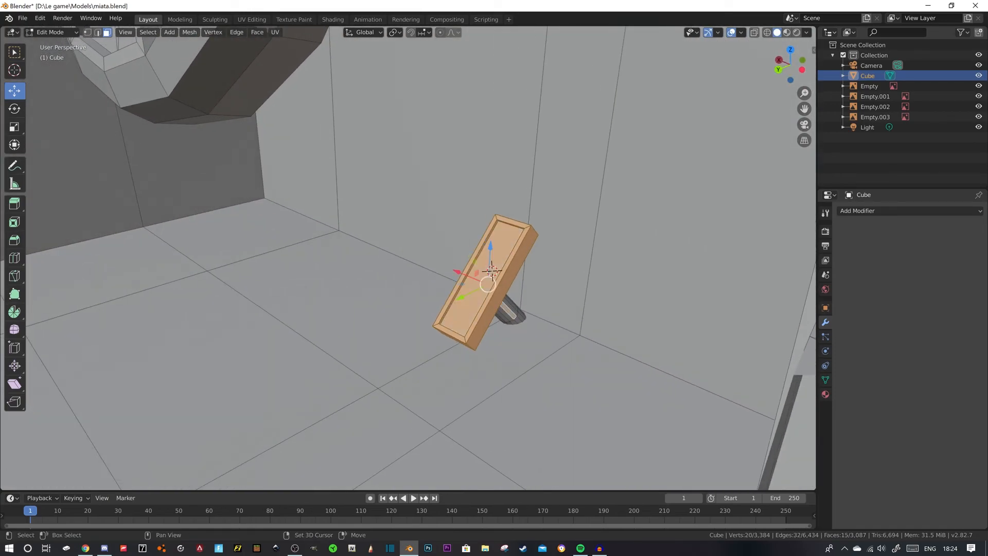
pyautogui.hotkey('ctrl', 'l')
pyautogui.moveTo(492, 271); pyautogui.dragTo(401, 266, button='middle')
pyautogui.hotkey('shift', 'd')
pyautogui.press('x')
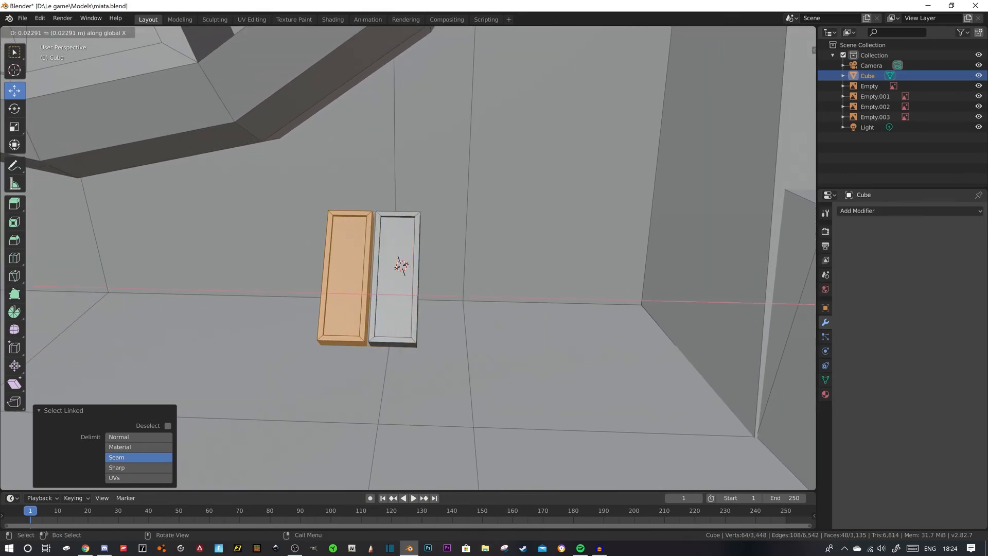
pyautogui.click(339, 306)
# - Duplicate the second pedal 0.0436 m along X to make a third one
pyautogui.hotkey('shift', 'd')
pyautogui.press('x')
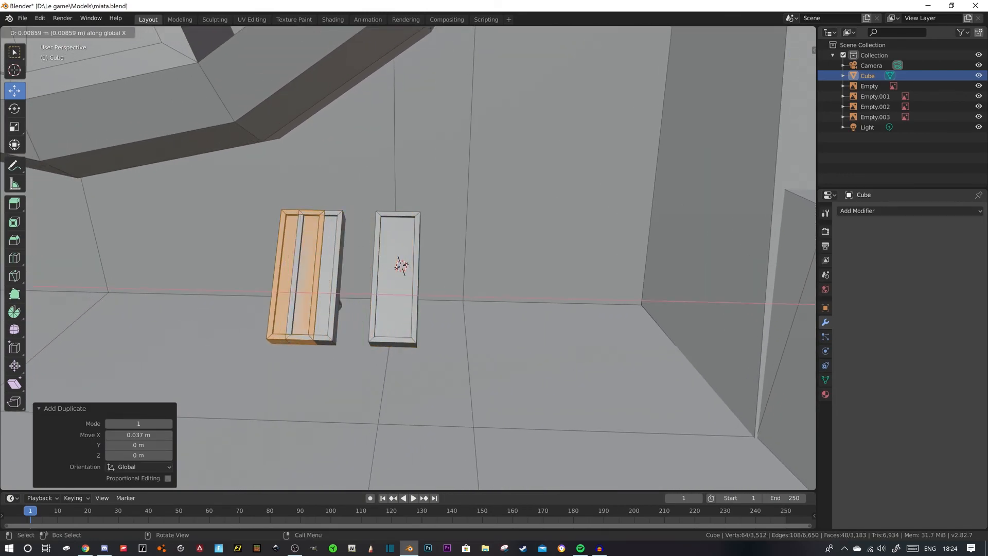
pyautogui.click(229, 296)
pyautogui.scroll(-3, 229, 296)
pyautogui.scroll(-3, 360, 277)
pyautogui.moveTo(360, 272); pyautogui.dragTo(330, 204, button='middle')
pyautogui.scroll(4, 389, 361)
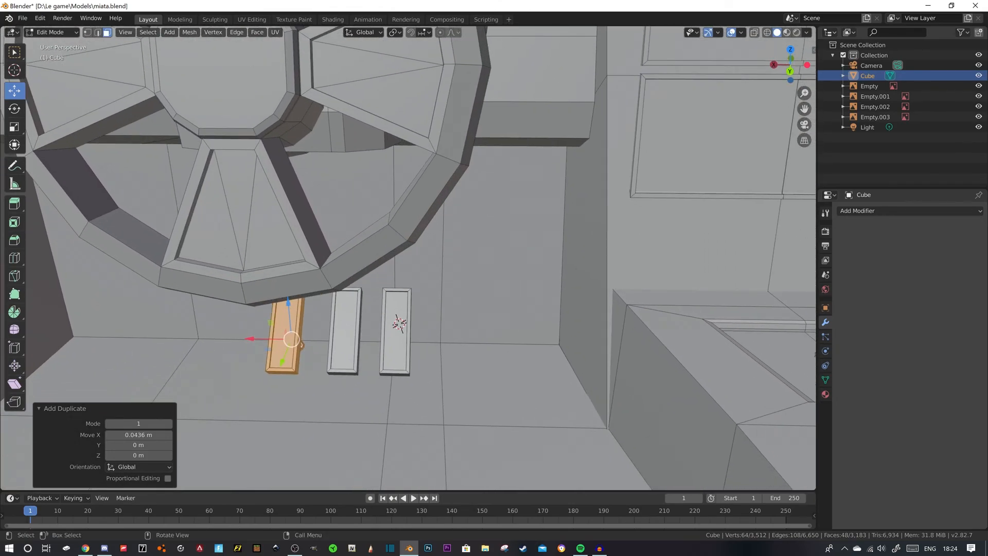
# - Select all three pedals with their cylinders, shift them slightly along X and clear the selection
pyautogui.moveTo(301, 343); pyautogui.dragTo(345, 332, button='middle')
pyautogui.press('l')
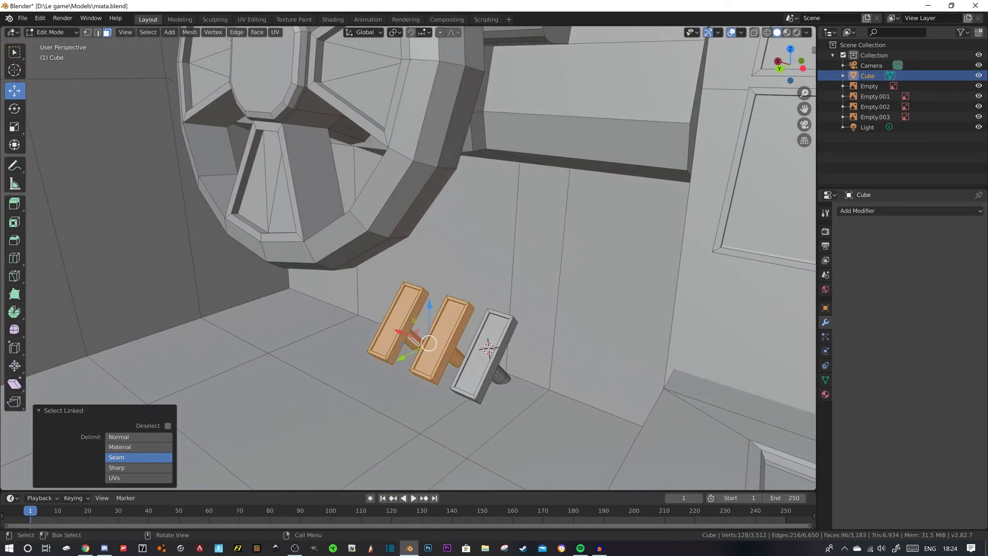
pyautogui.press('l')
pyautogui.press('l')
pyautogui.scroll(-3, 502, 375)
pyautogui.moveTo(502, 375); pyautogui.dragTo(560, 406, button='middle')
pyautogui.scroll(-3, 556, 382)
pyautogui.moveTo(338, 268); pyautogui.dragTo(331, 269)
pyautogui.scroll(5, 360, 319)
pyautogui.moveTo(371, 351); pyautogui.dragTo(331, 362, button='middle')
pyautogui.scroll(-5, 384, 332)
pyautogui.hotkey('alt', 'a')
pyautogui.scroll(-4, 328, 354)
# - Select both complete seats, lower them slightly, move them along Y towards the windshield and clear the selection
pyautogui.click(322, 284)
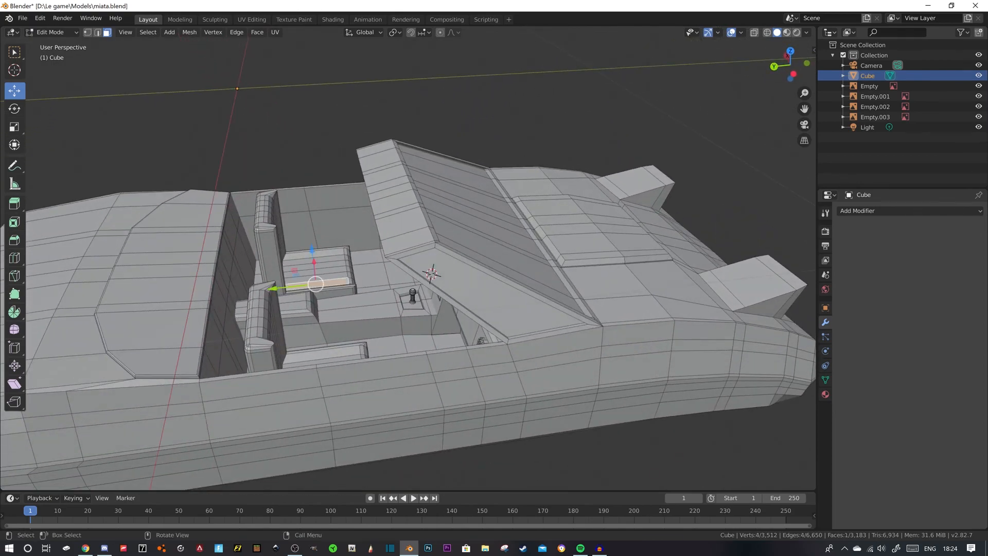
pyautogui.hotkey('ctrl', 'l')
pyautogui.press('l')
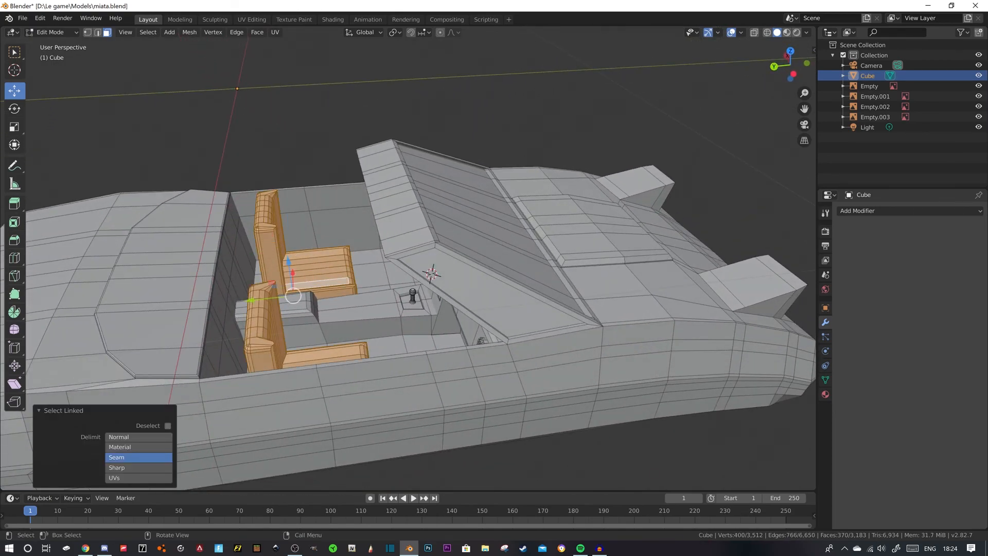
pyautogui.moveTo(267, 321); pyautogui.dragTo(266, 340, button='middle')
pyautogui.moveTo(250, 311); pyautogui.dragTo(264, 310)
pyautogui.hotkey('alt', 'a')
# - Return to Object Mode and examine the whole car body and interior from several sides
pyautogui.moveTo(277, 289); pyautogui.dragTo(340, 288, button='middle')
pyautogui.scroll(-4, 515, 231)
pyautogui.press('Tab')
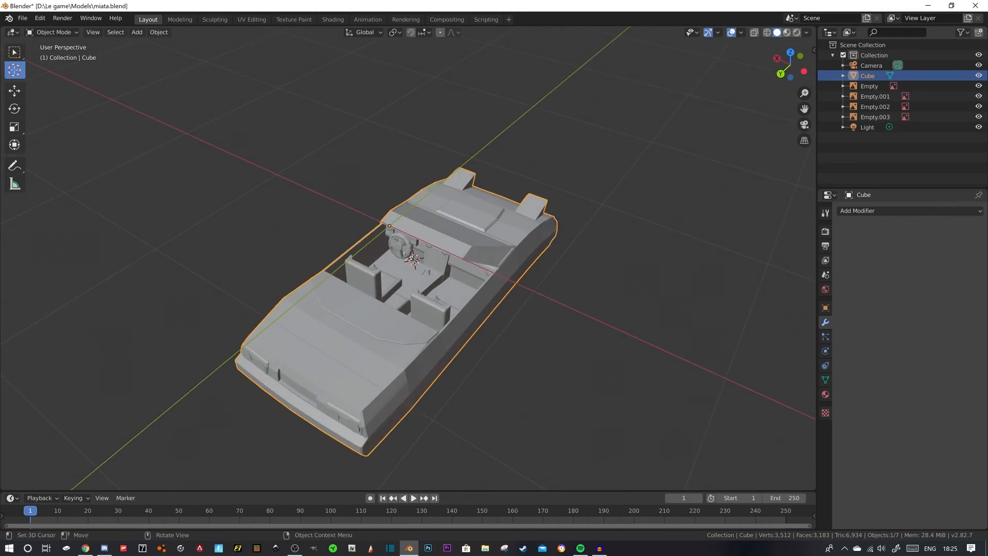
pyautogui.moveTo(339, 288); pyautogui.dragTo(410, 278, button='middle')
pyautogui.scroll(6, 360, 293)
pyautogui.scroll(-7, 412, 284)
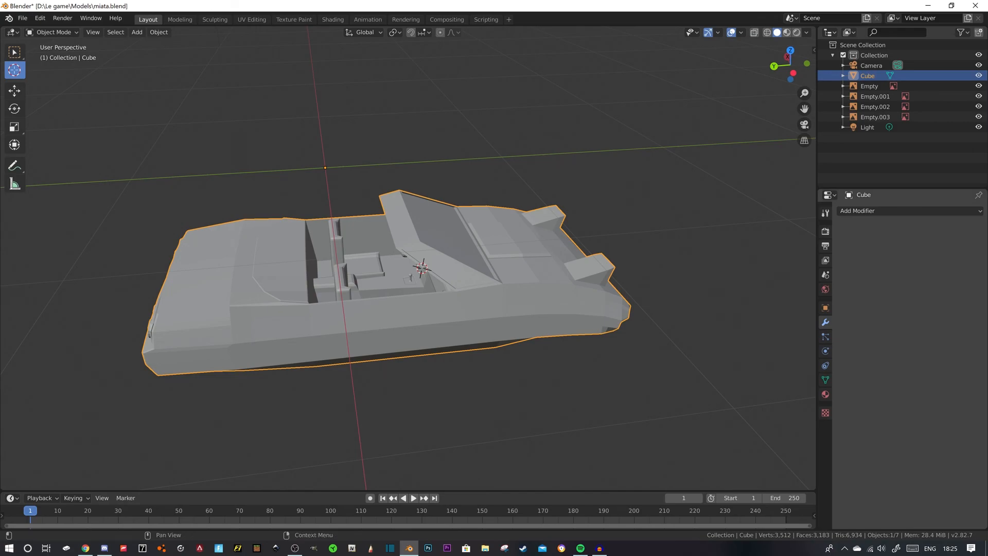
pyautogui.hotkey('alt', 'Tab')
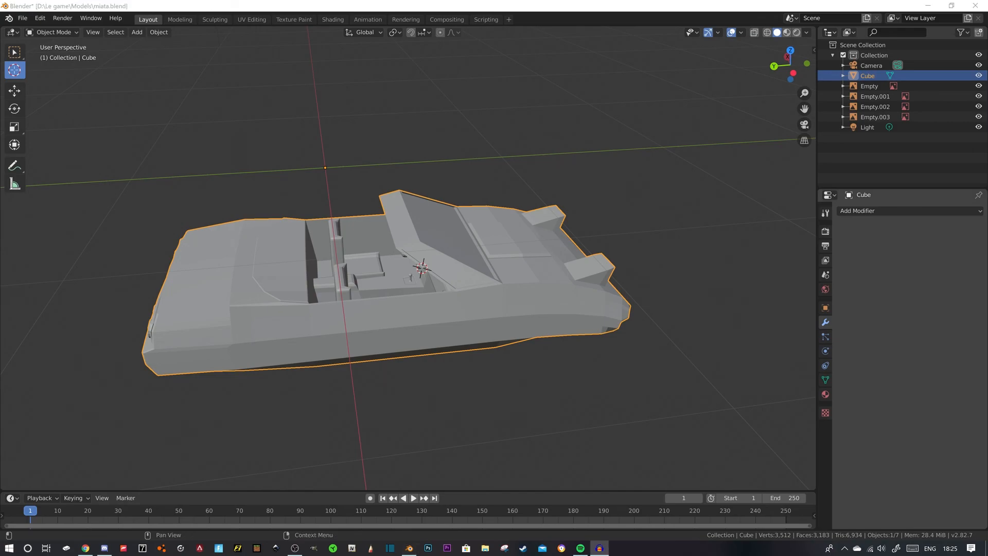